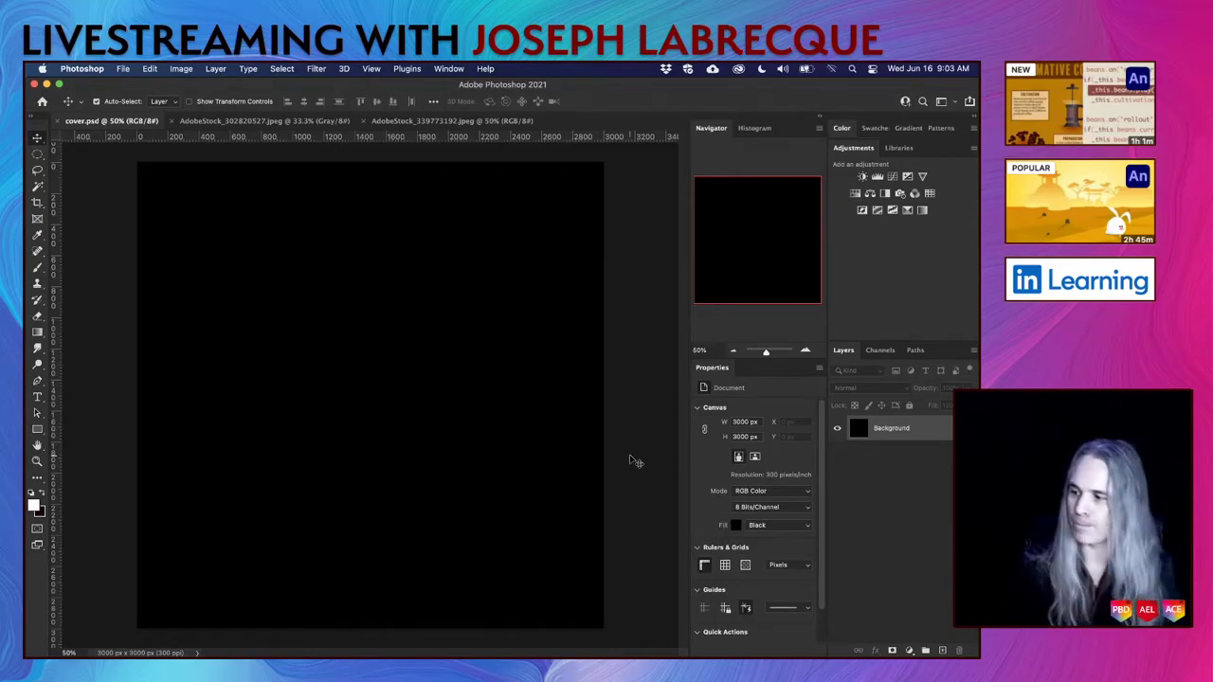
Look over the foggy lake photo, the grunge texture and the zoomed-out cover.psd, then return to AdobeStock_302820527.
left_click(308, 123)
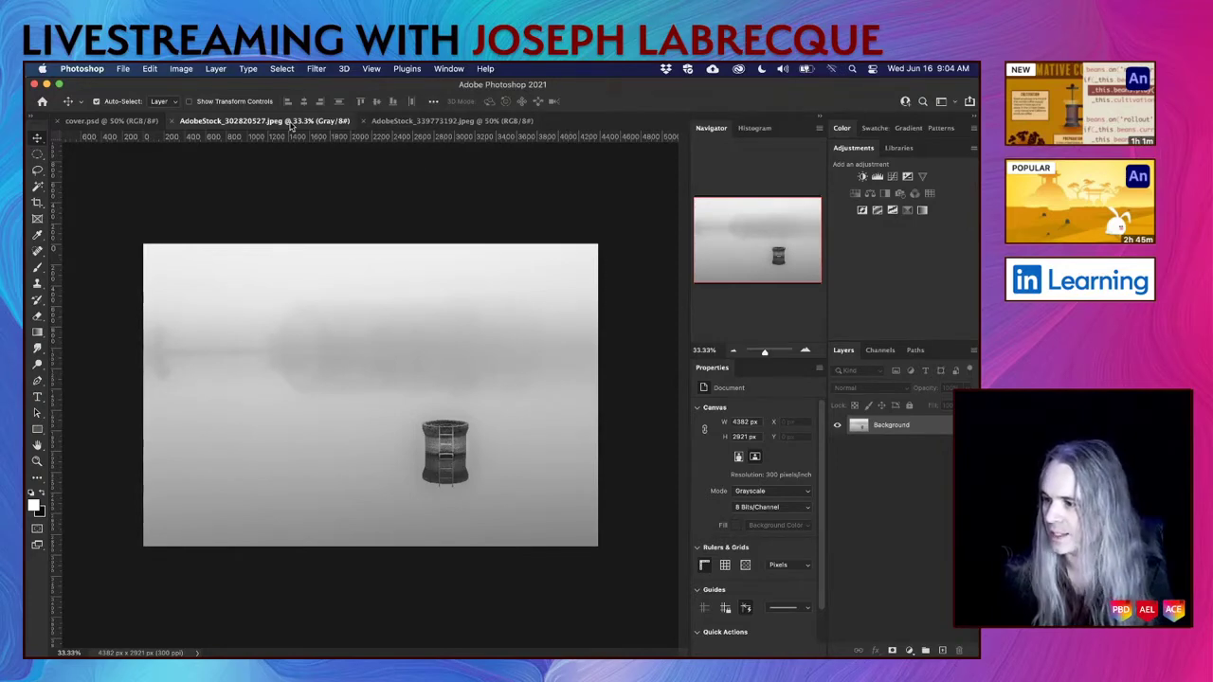
left_click(436, 123)
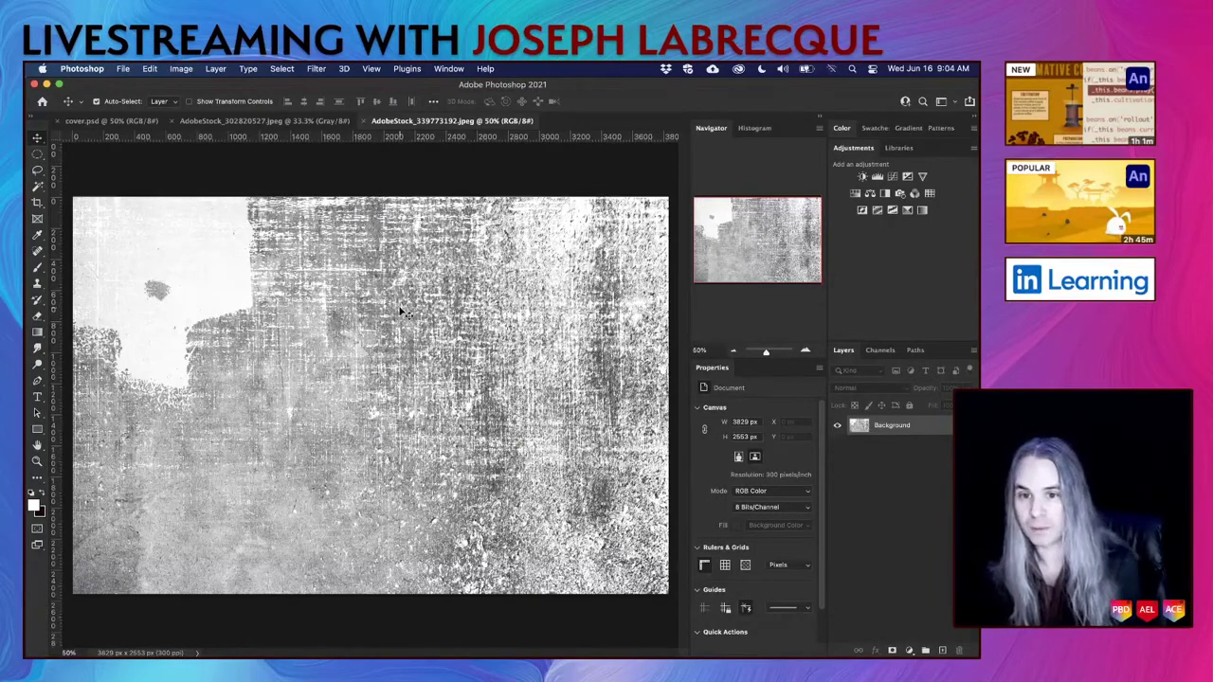
left_click(117, 120)
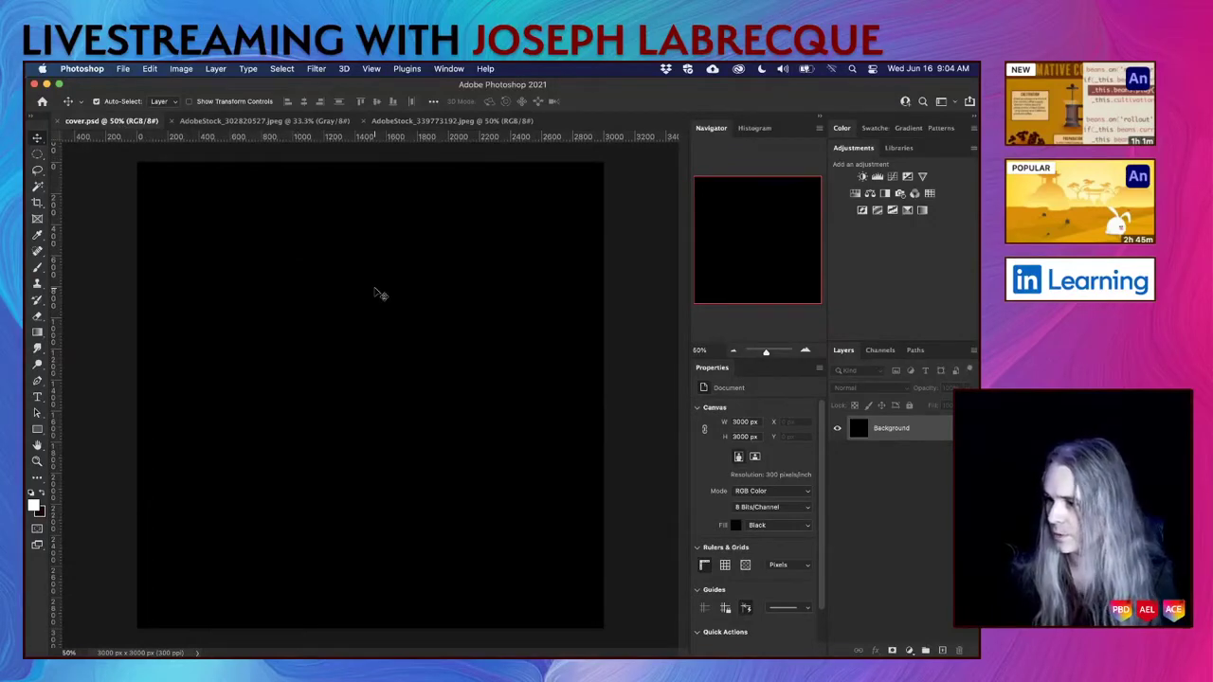
key("super+minus")
key("super+minus")
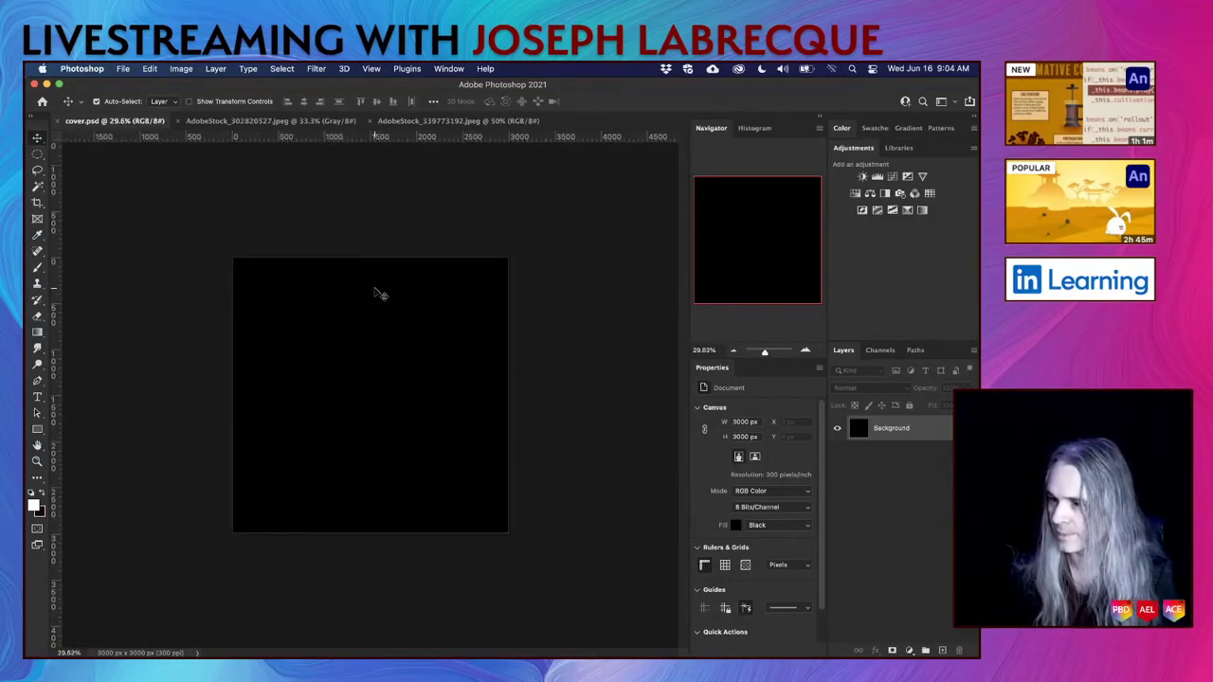
left_click(241, 122)
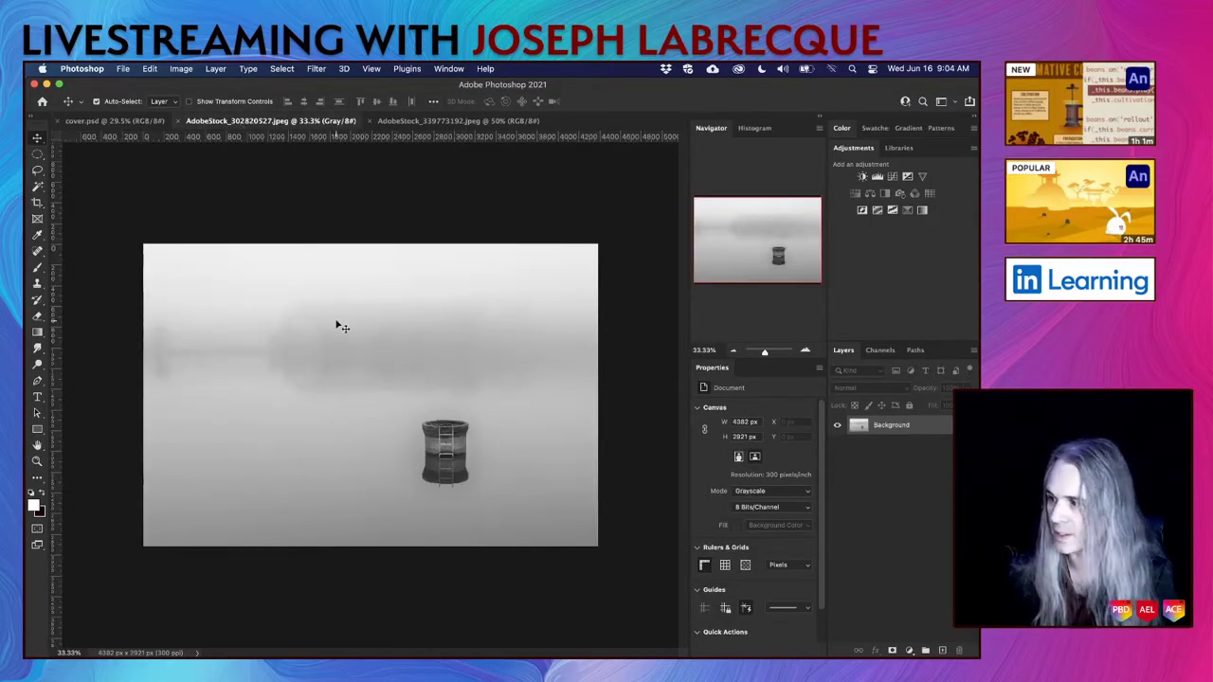
Drag the foggy lake photo and grunge texture into cover.psd as Layers 1 and 2, then select Layer 1.
left_click_drag(916, 427, 330, 382)
left_click_drag(332, 381, 332, 378)
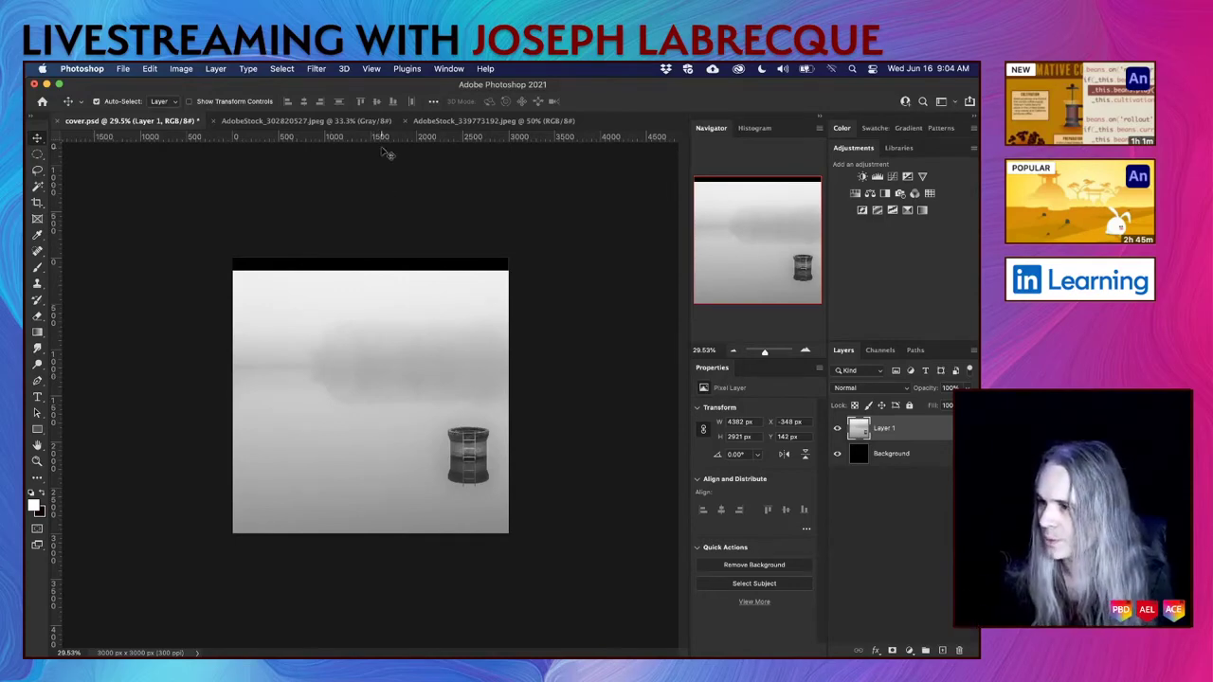
left_click(449, 125)
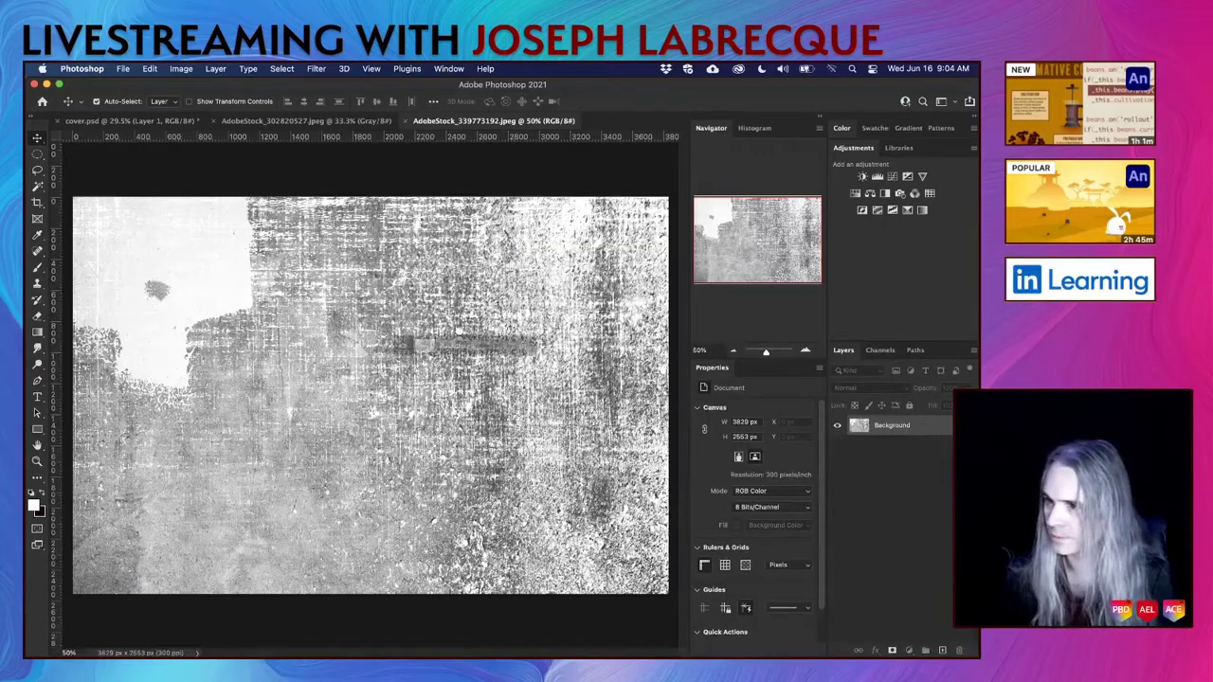
left_click(168, 121)
left_click_drag(168, 121, 382, 399)
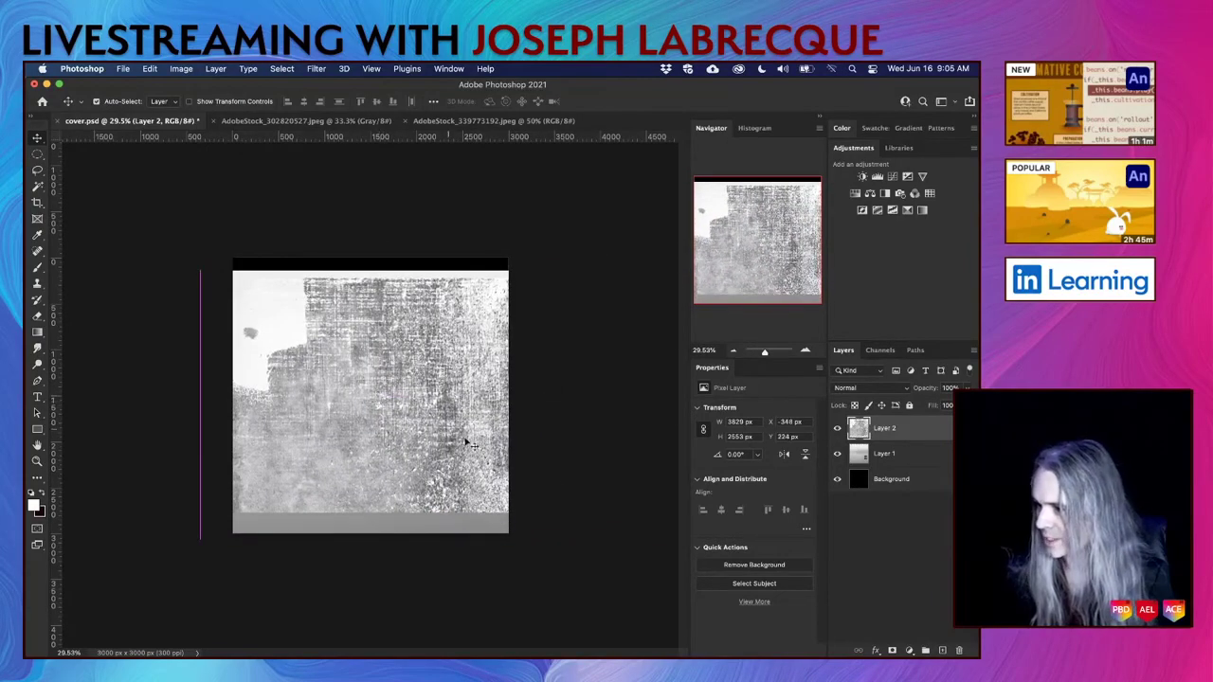
left_click(911, 454)
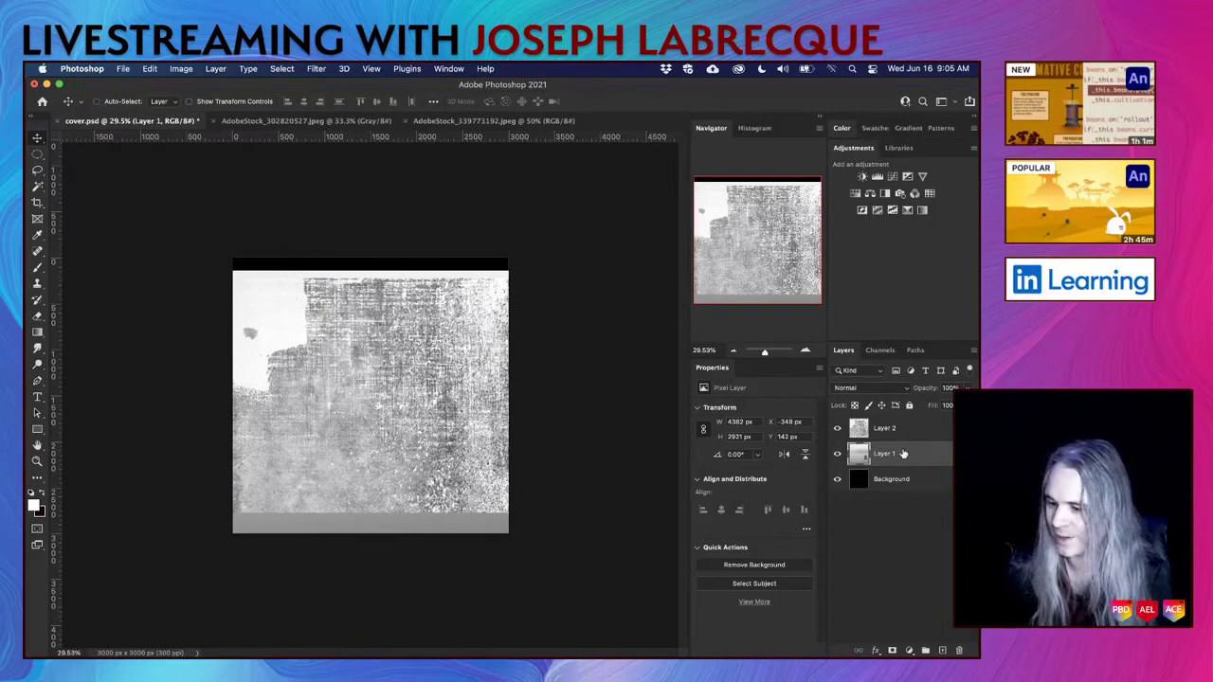
Save cover.psd with maximum compatibility and hide the grunge texture layer.
key("super+s")
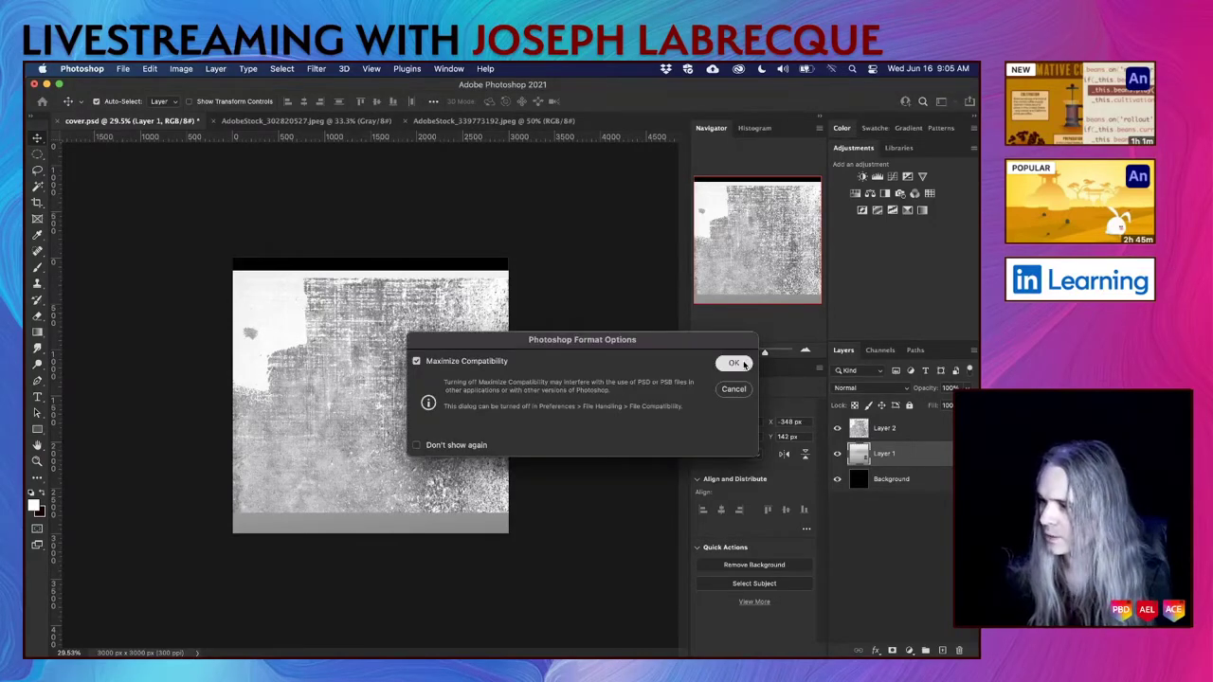
left_click(733, 363)
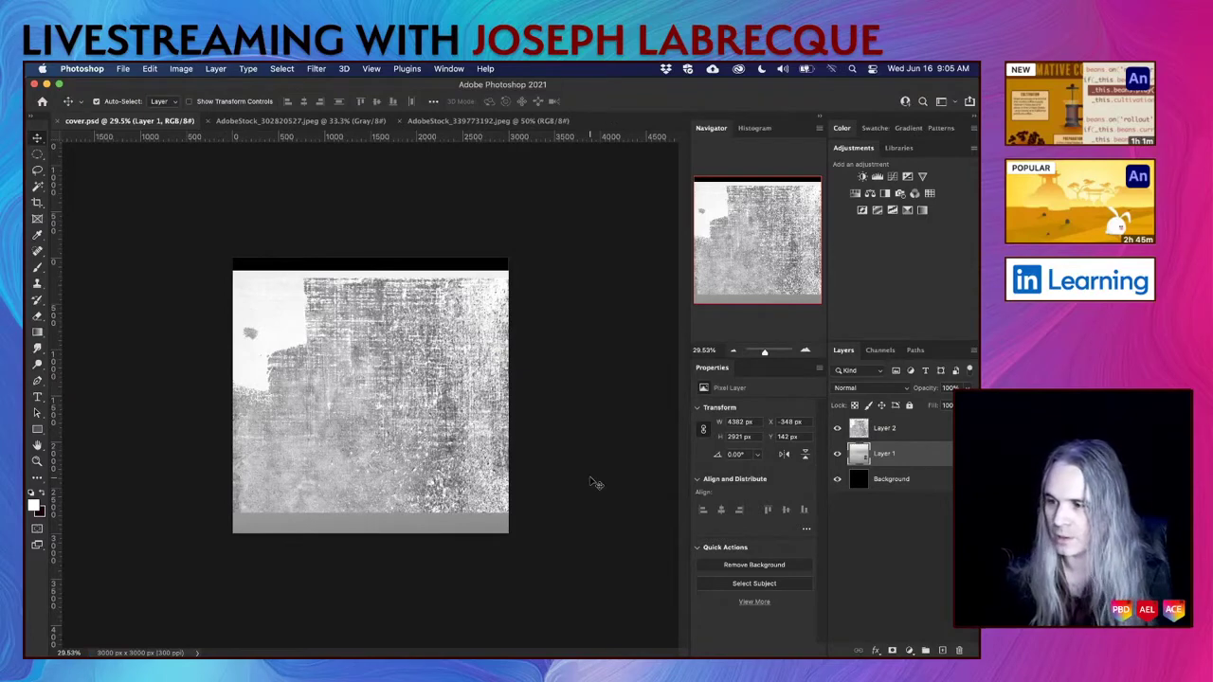
left_click(836, 429)
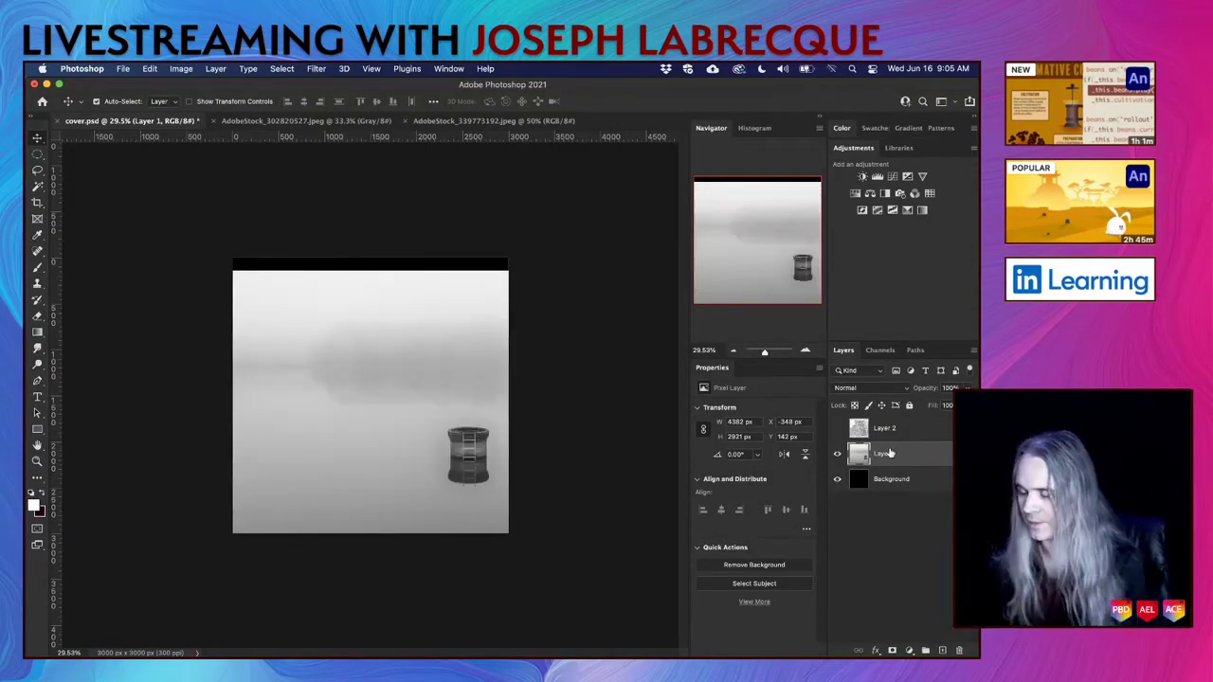
Scale up the foggy lake layer and shift it right and down to fill the square cover.
key("super+t")
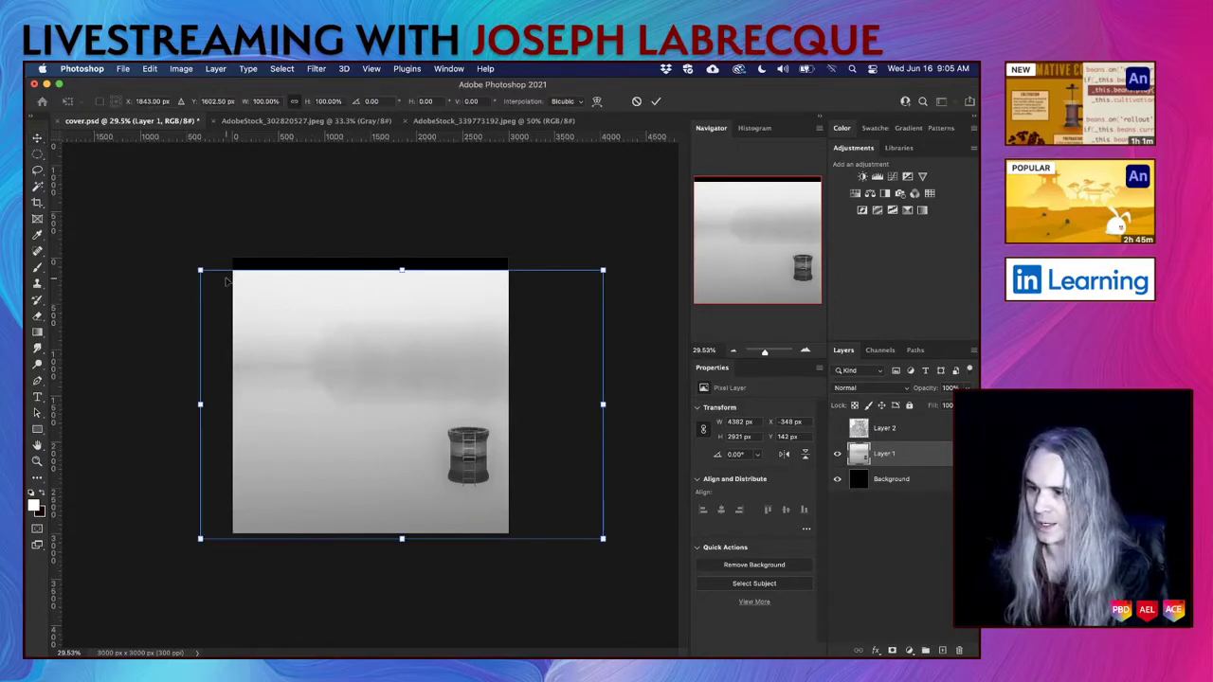
left_click_drag(200, 271, 106, 207)
left_click_drag(398, 328, 415, 370)
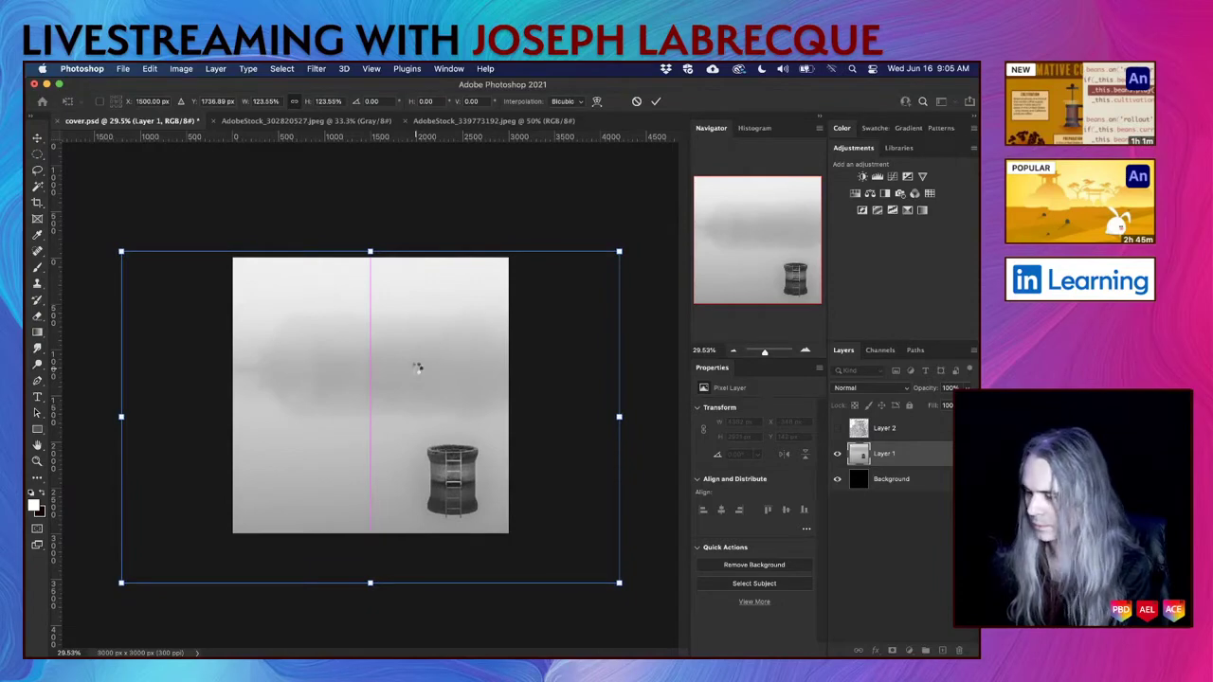
key("Return")
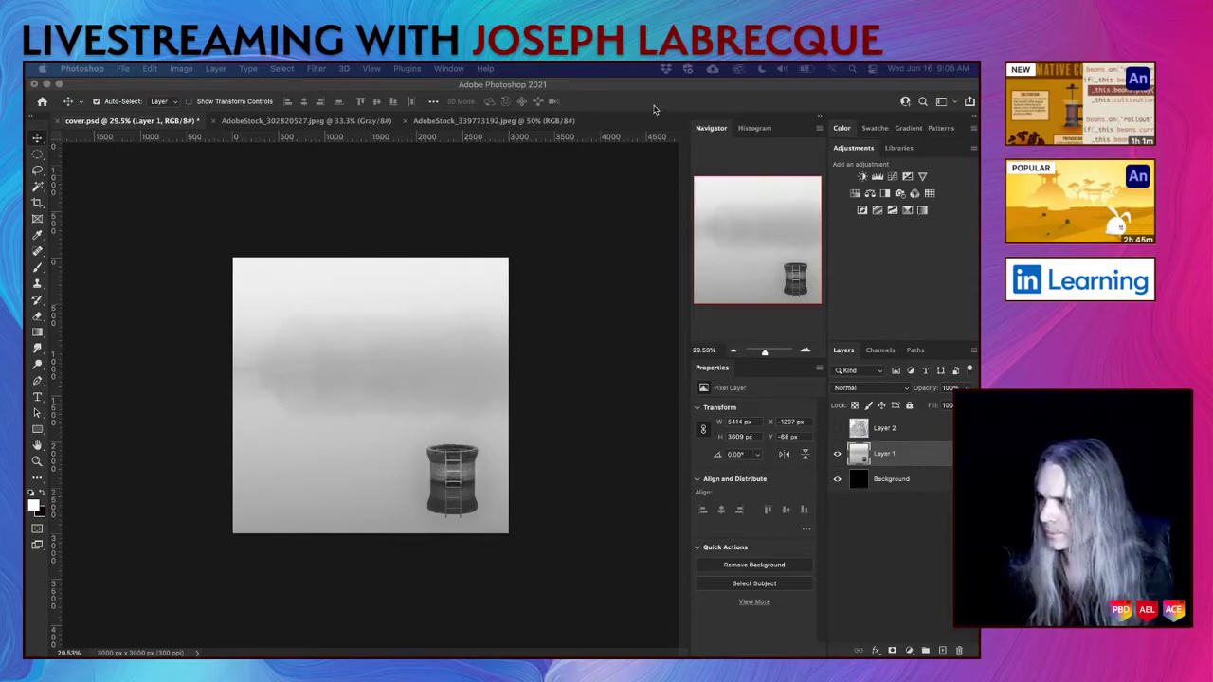
Turn the Mac's Wi-Fi back on from the menu bar and dismiss the network list.
left_click(833, 70)
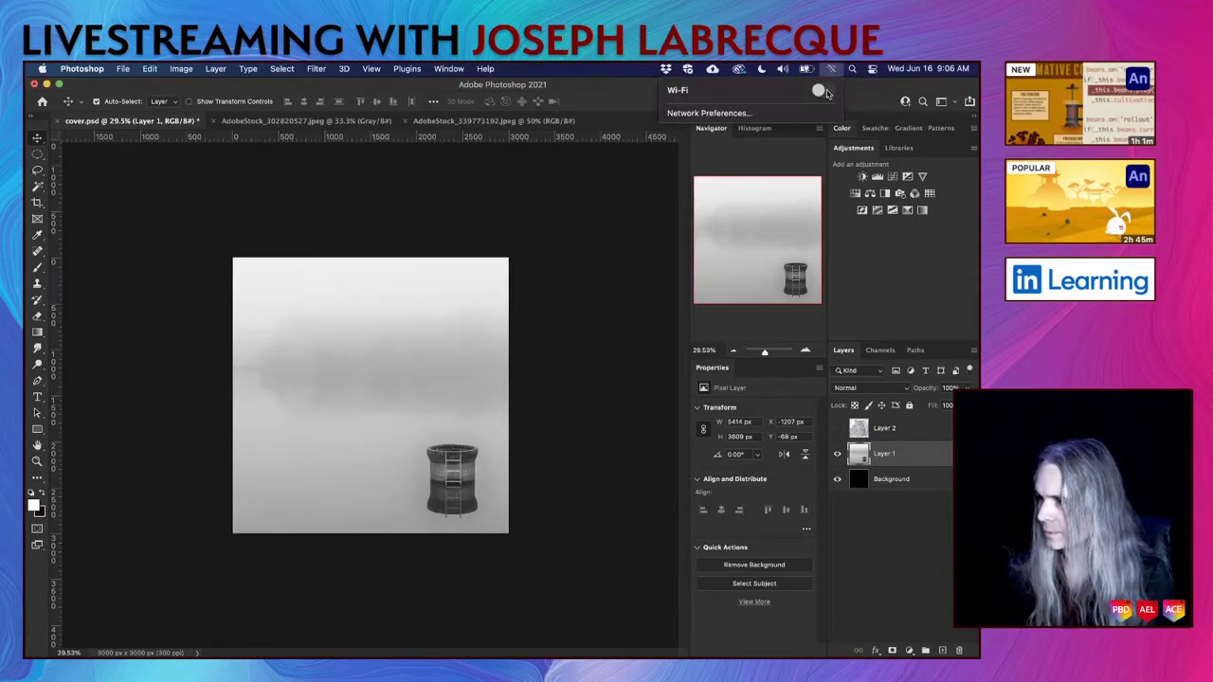
left_click(821, 90)
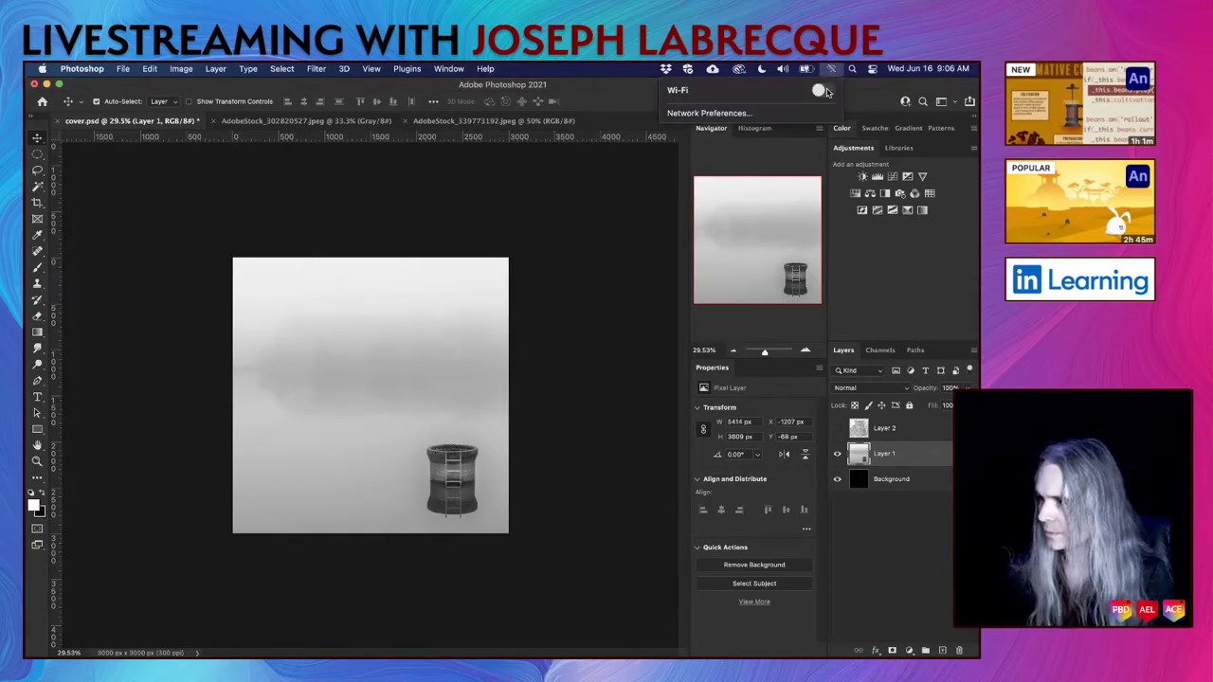
left_click(617, 91)
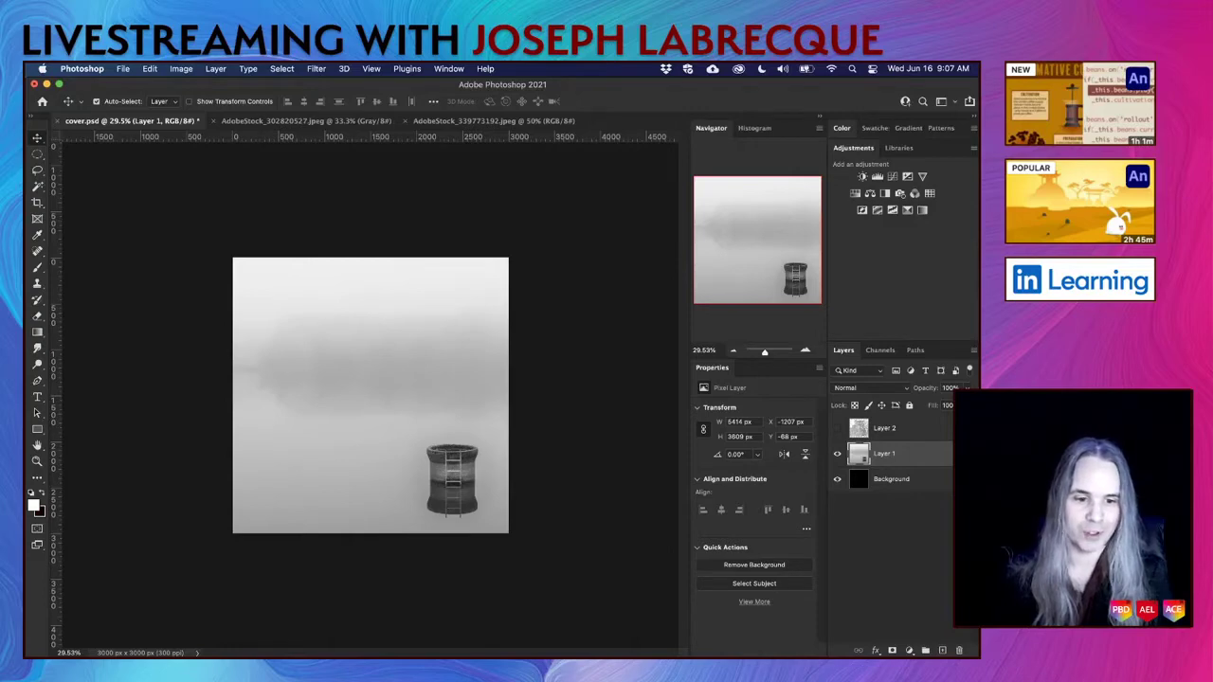
Switch to Illustrator's artistname.ai document and zoom out and back in on the artboard.
key("super+Tab")
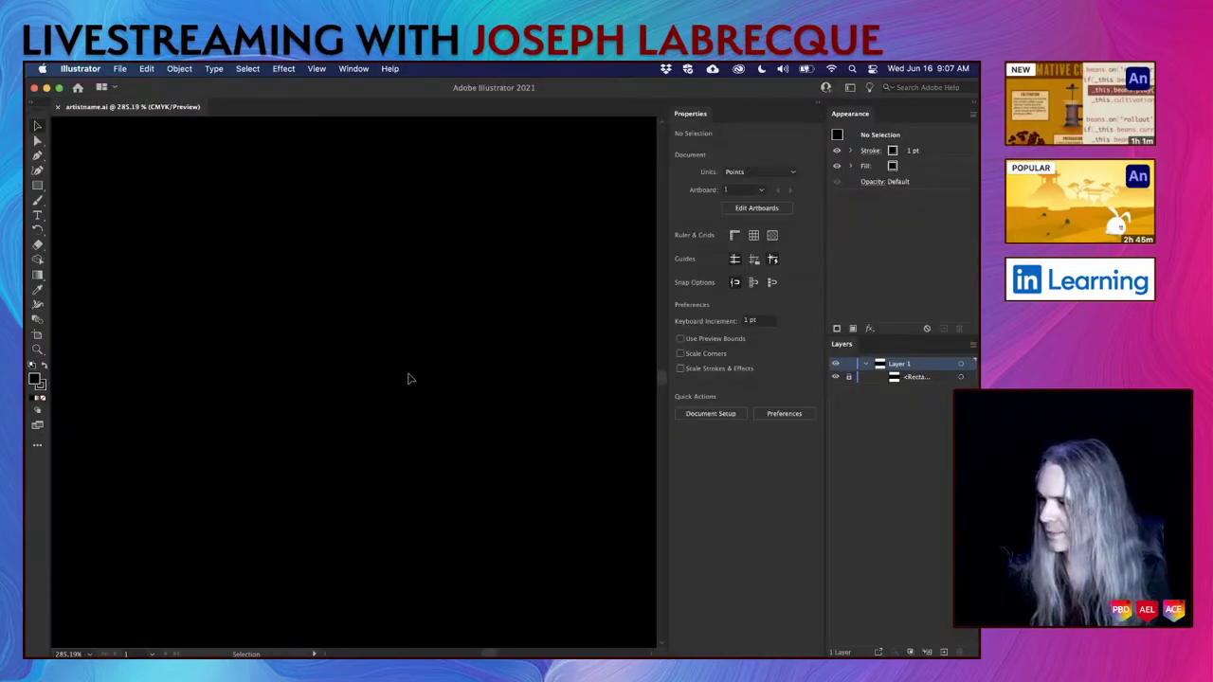
scroll(383, 351, "down", 5)
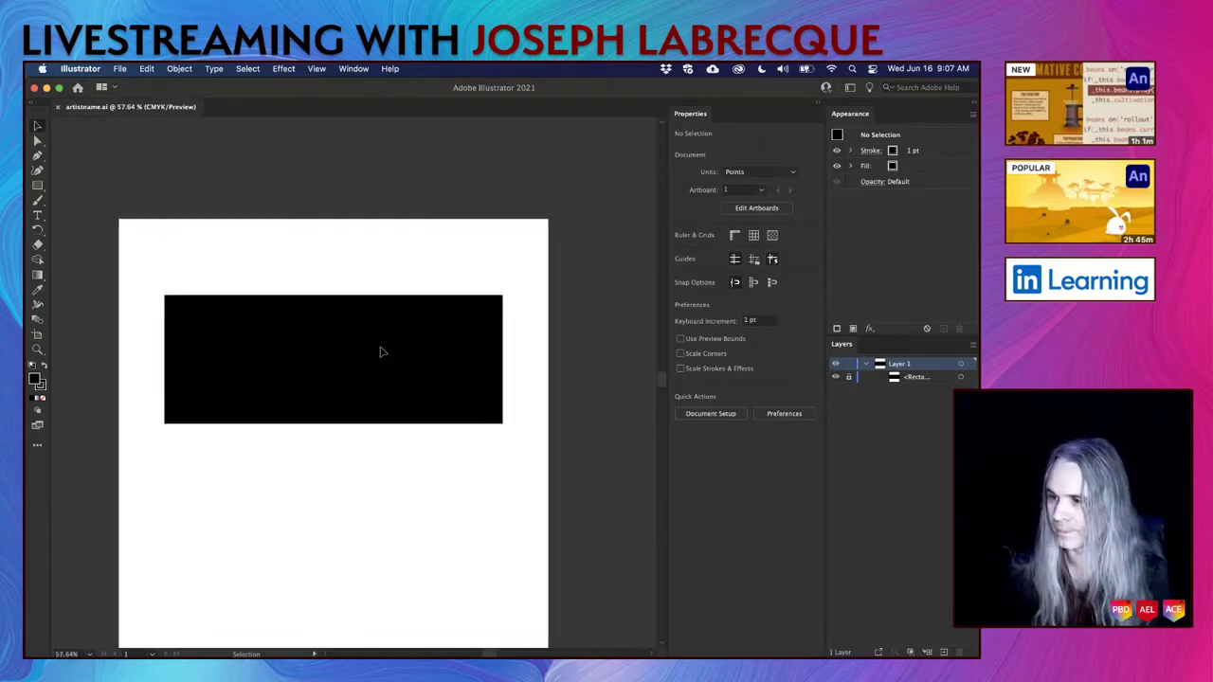
scroll(382, 350, "up", 5)
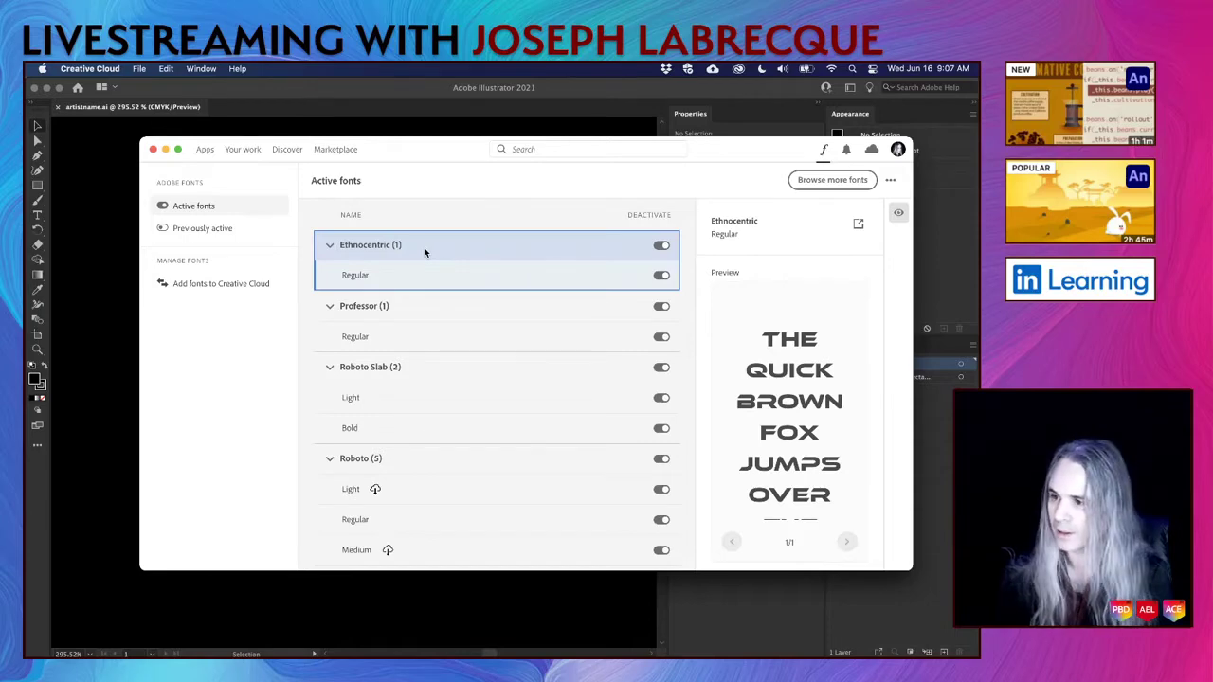
Preview Professor and Ethnocentric in Creative Cloud's Active fonts, then close the fonts window.
left_click(437, 310)
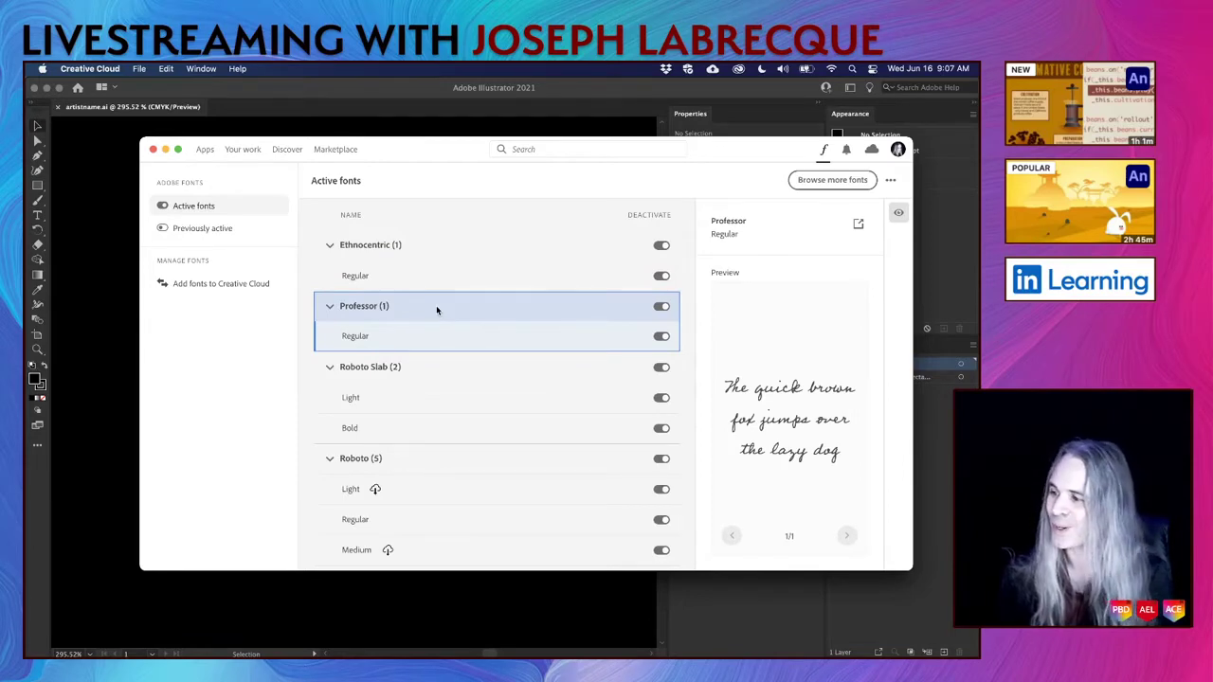
left_click(447, 248)
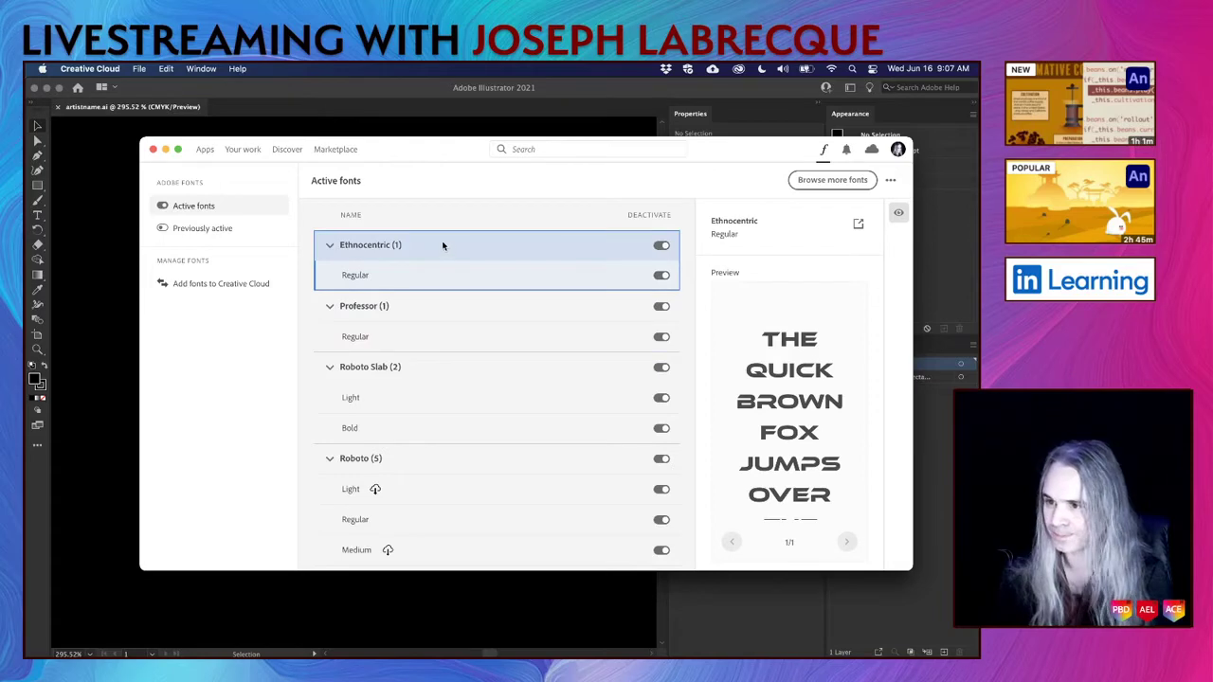
left_click(312, 94)
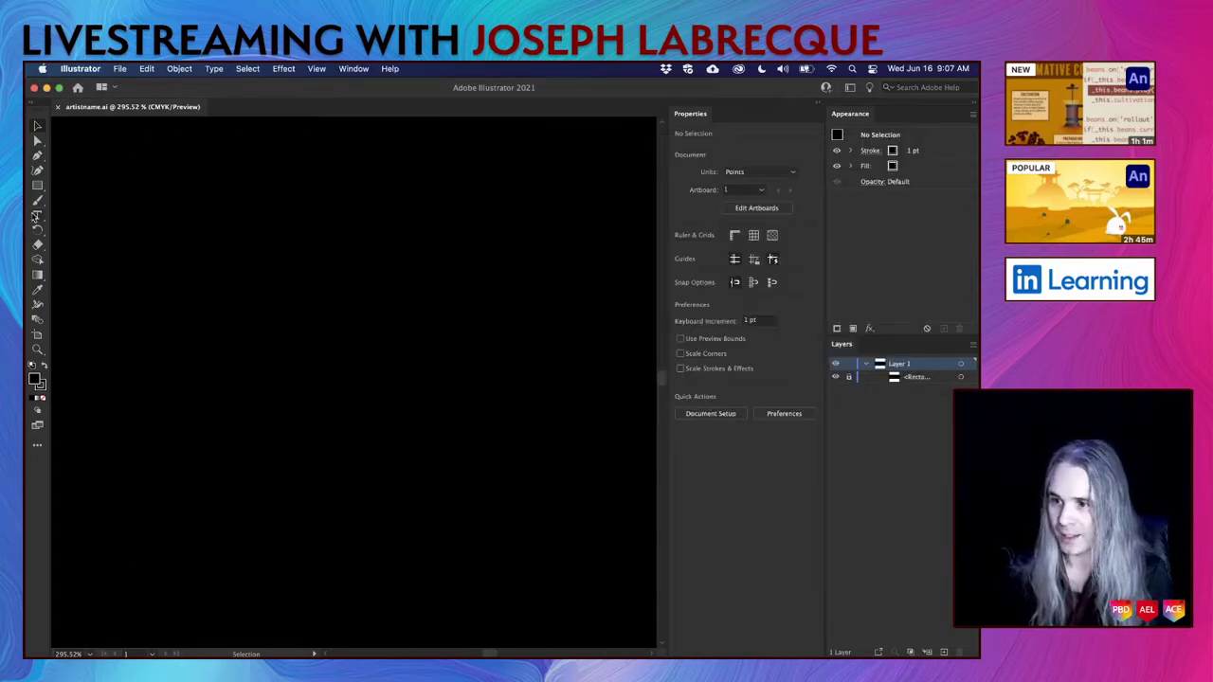
Type the artist's name as a new text object, select its text, and hide the <Rectangle> layer.
left_click(36, 216)
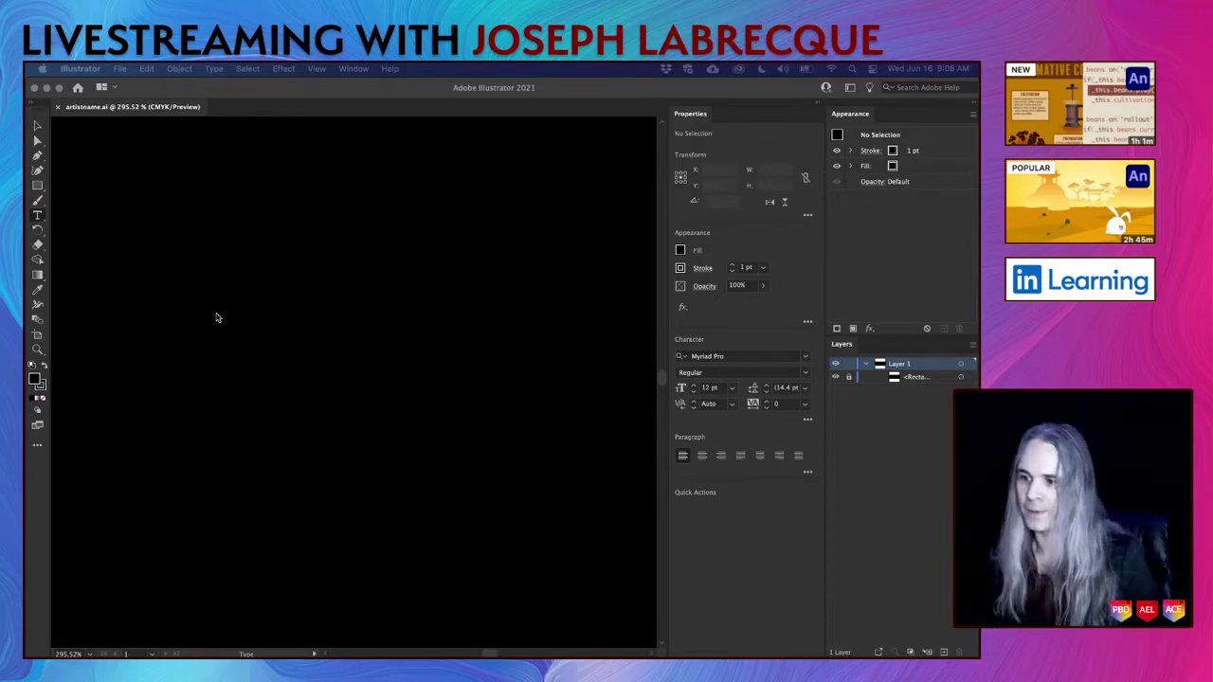
left_click(362, 100)
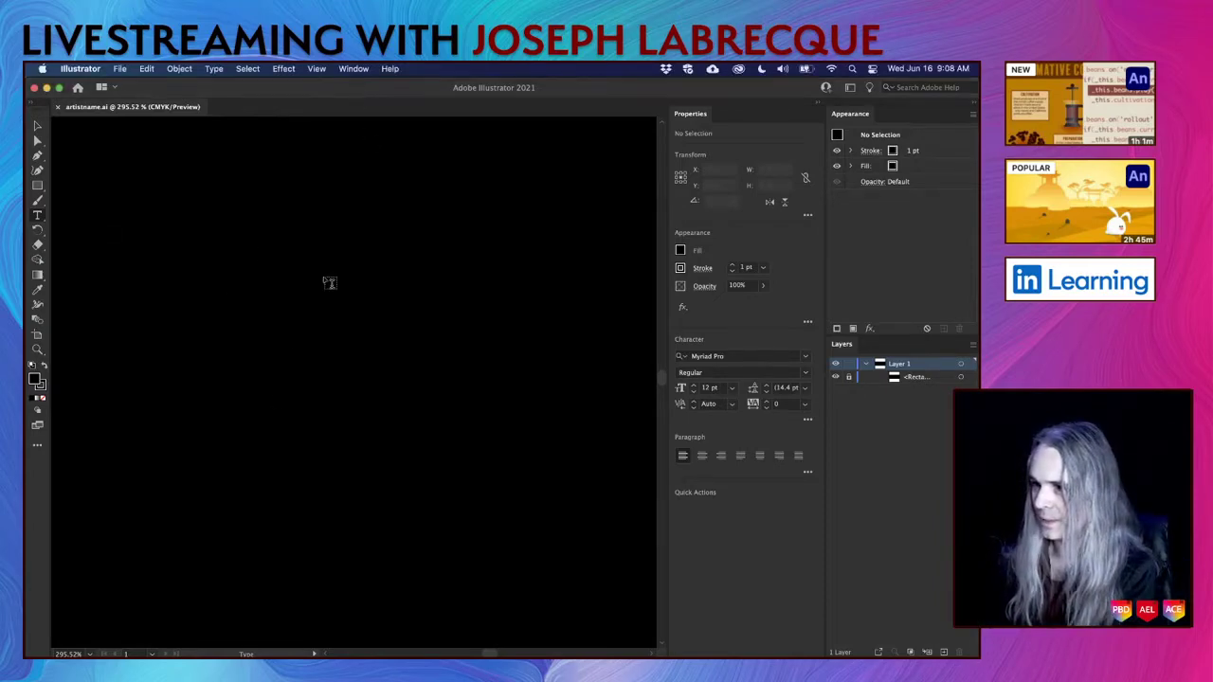
left_click(220, 369)
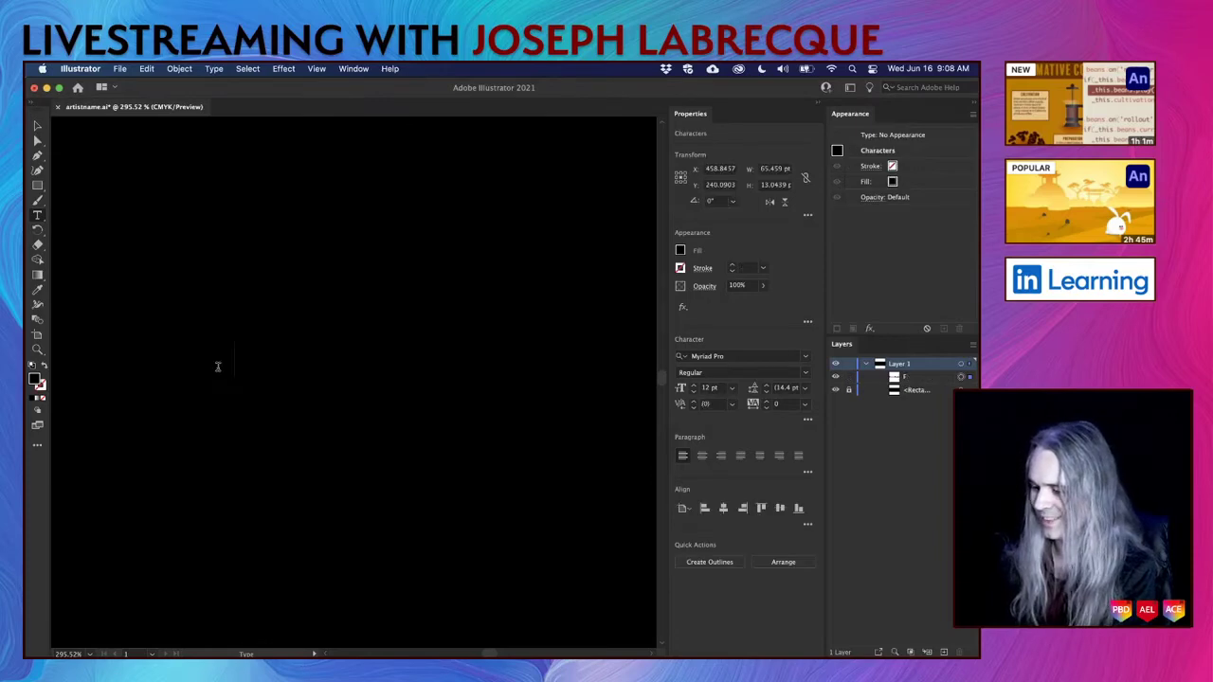
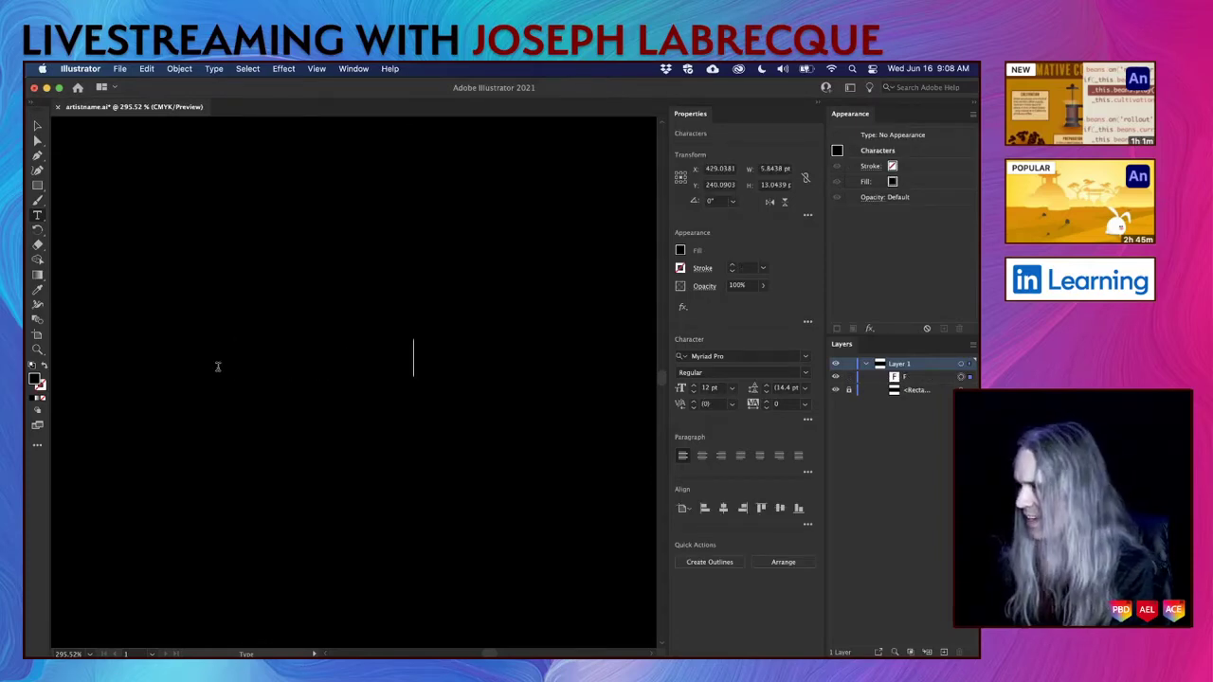
key("super+a")
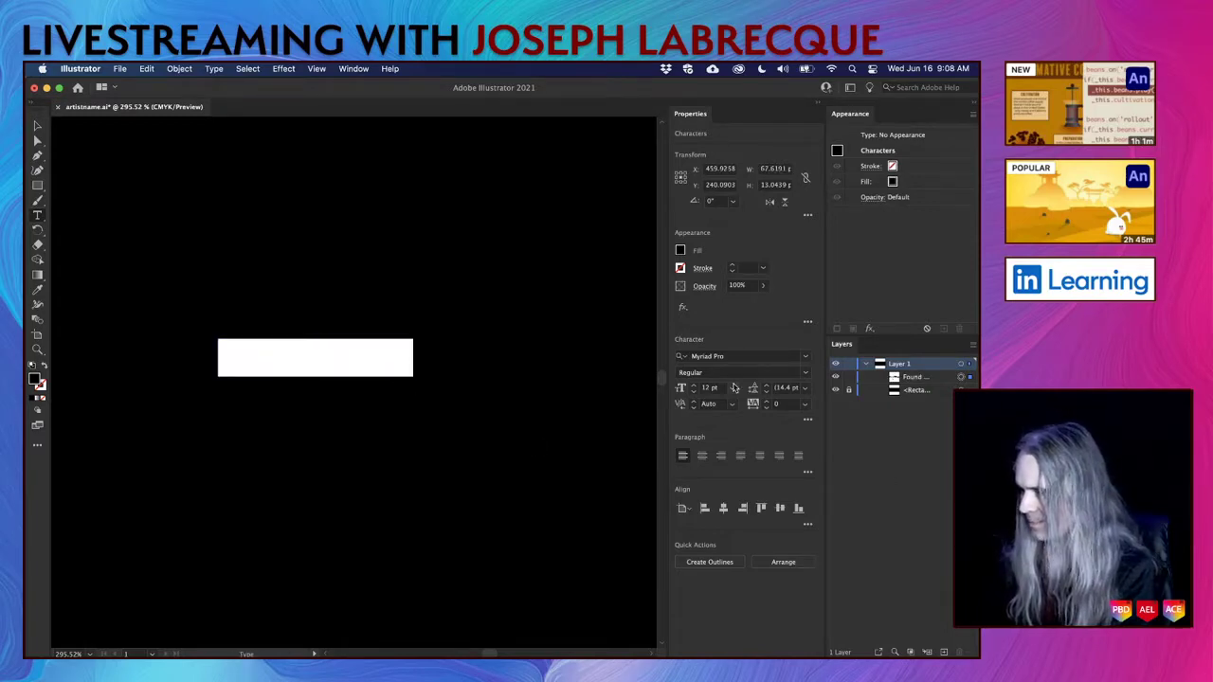
left_click(836, 390)
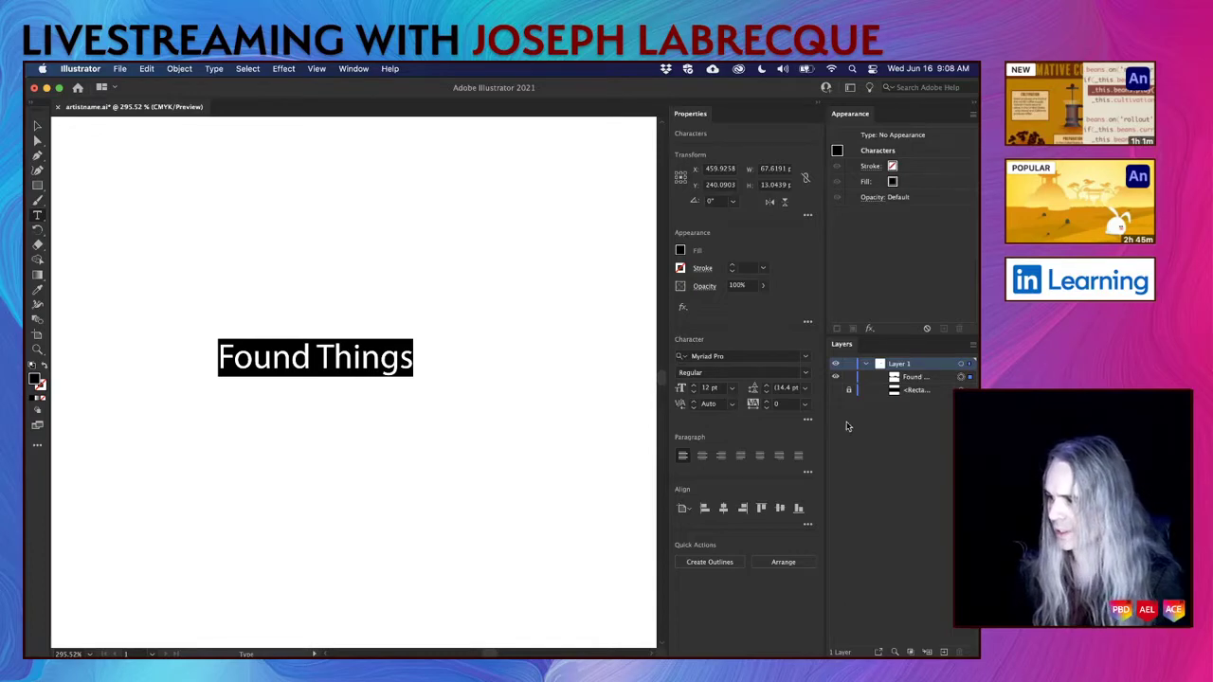
left_click(836, 391)
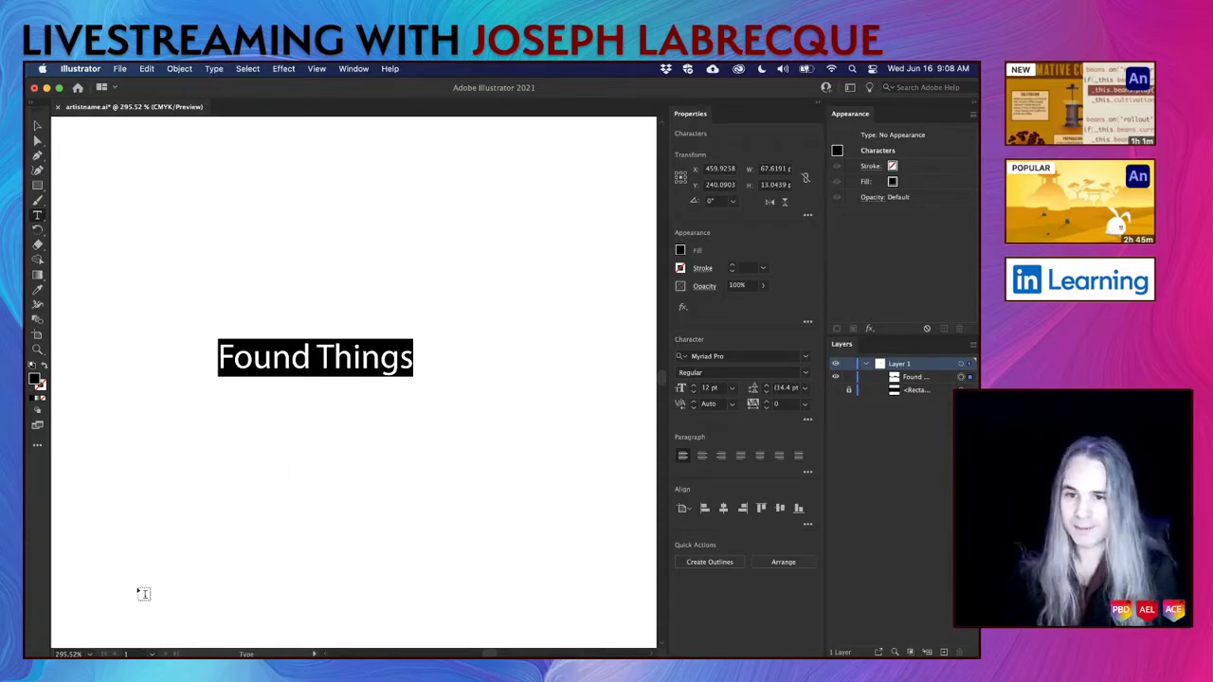
mouse_move(113, 640)
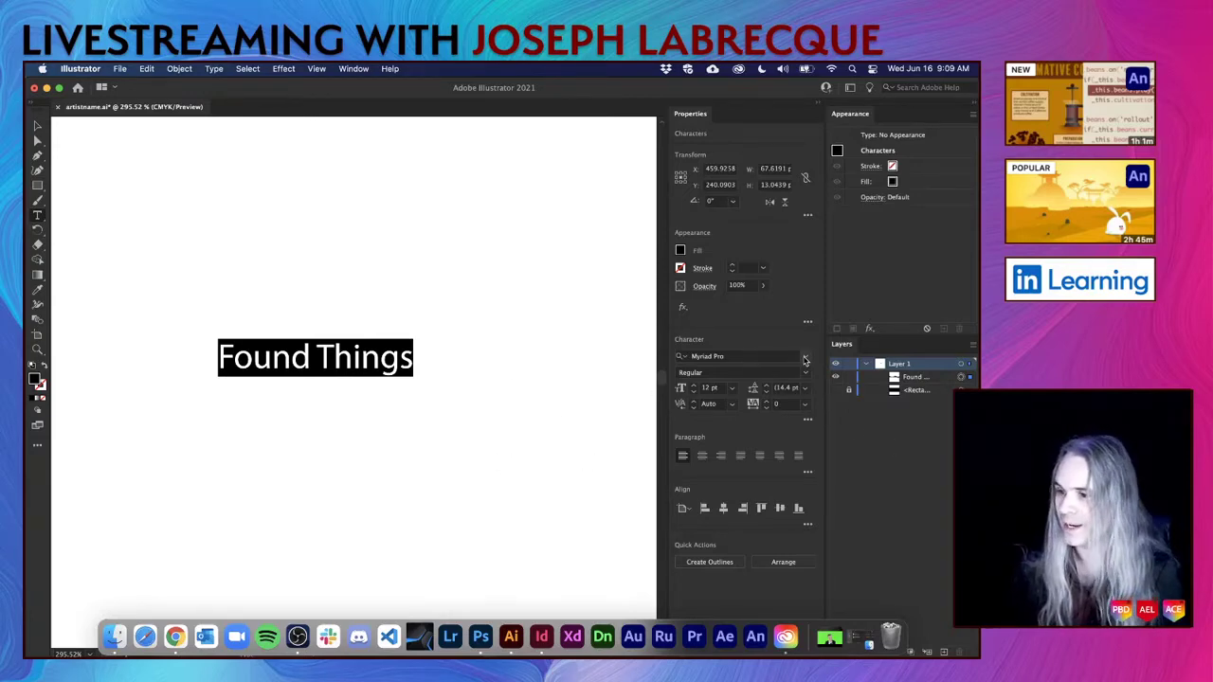
Filter the font list to Active Adobe Fonts and apply EthnocentricRg-Regular to the title.
left_click(805, 358)
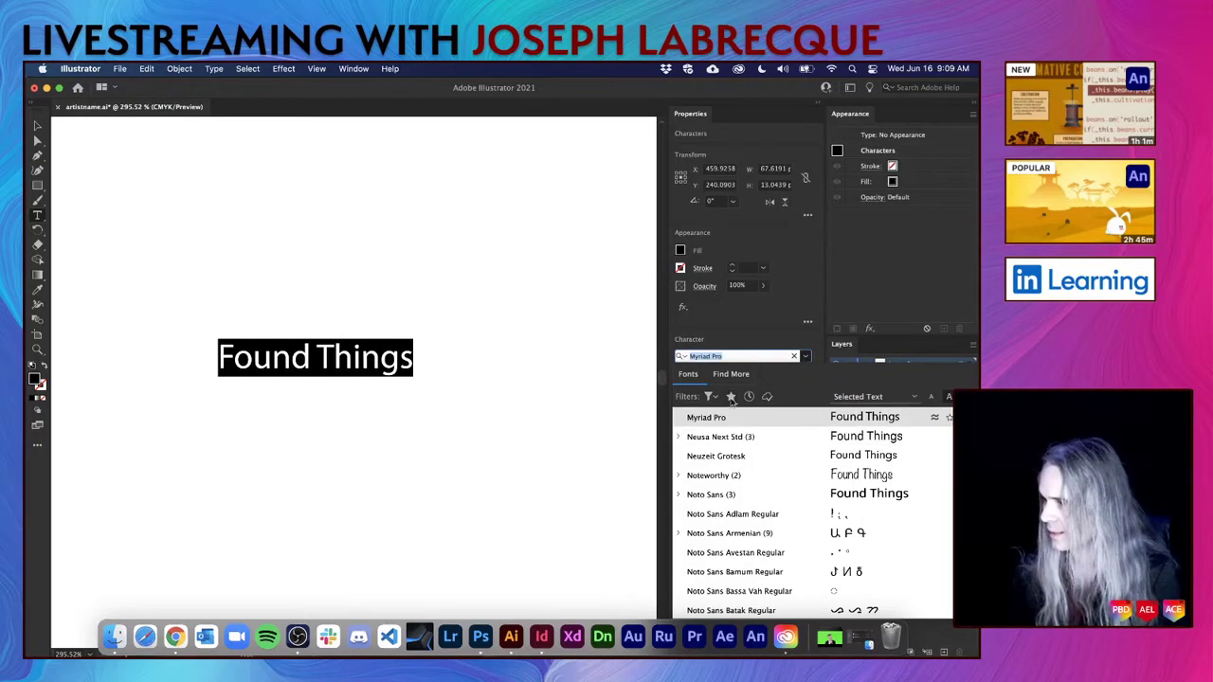
left_click(767, 396)
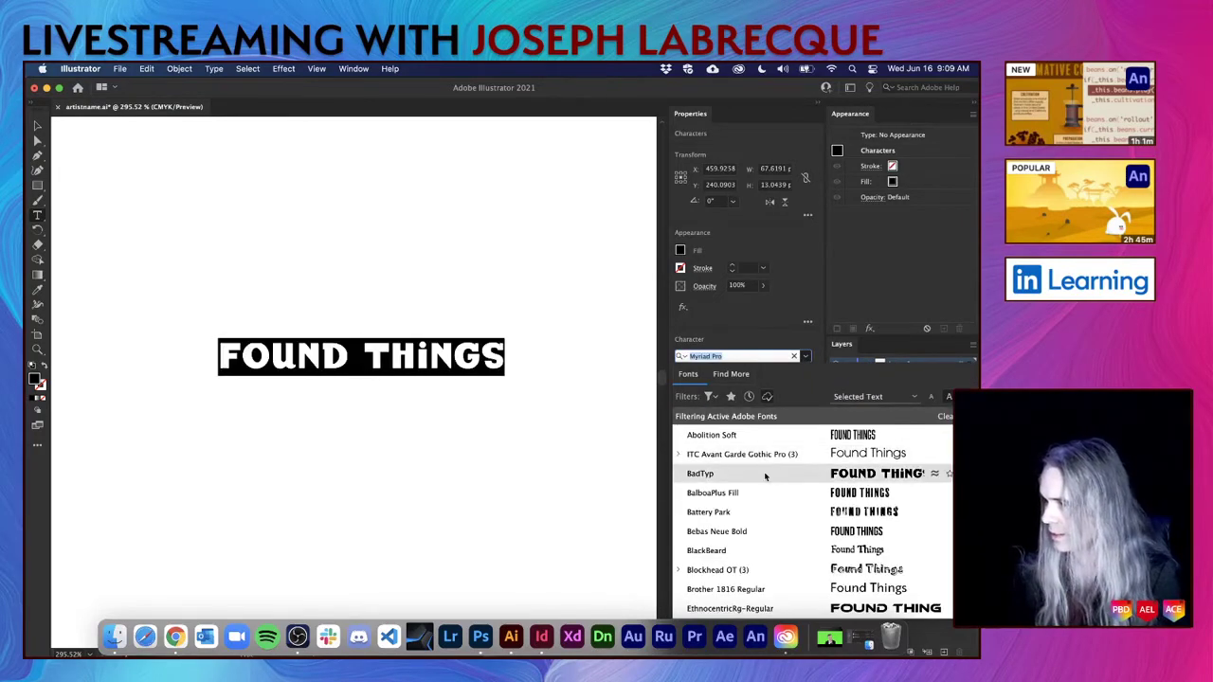
scroll(791, 514, "down", 5)
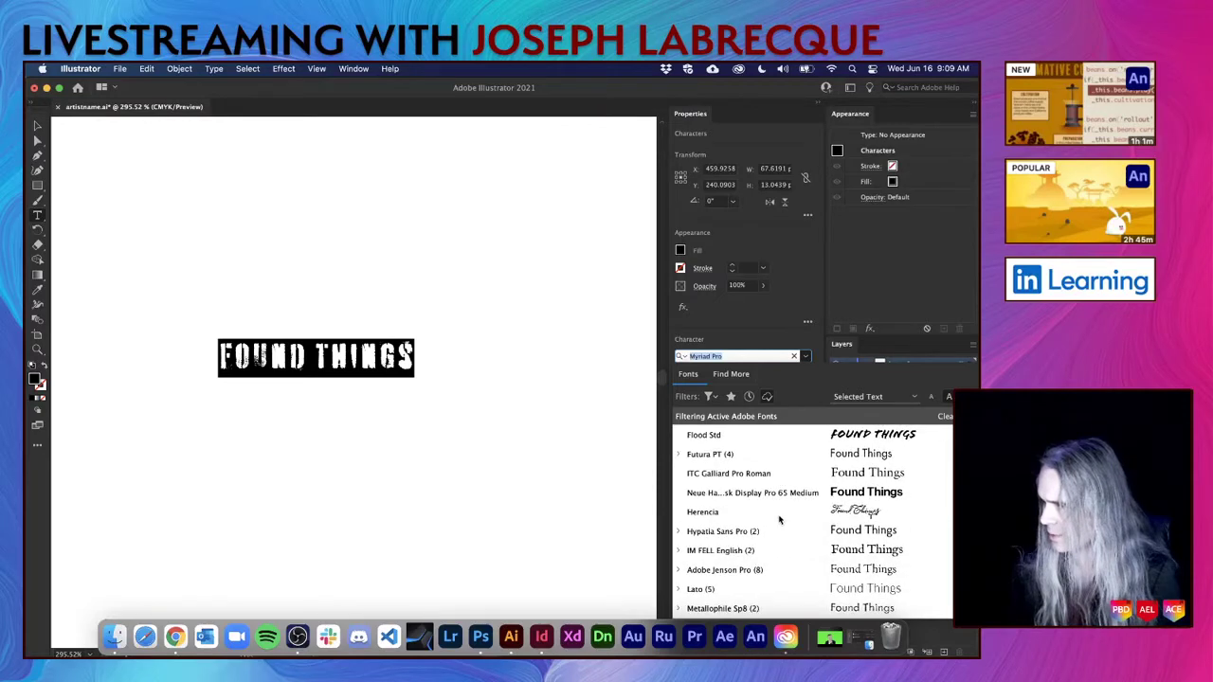
scroll(779, 519, "up", 4)
scroll(779, 519, "down", 1)
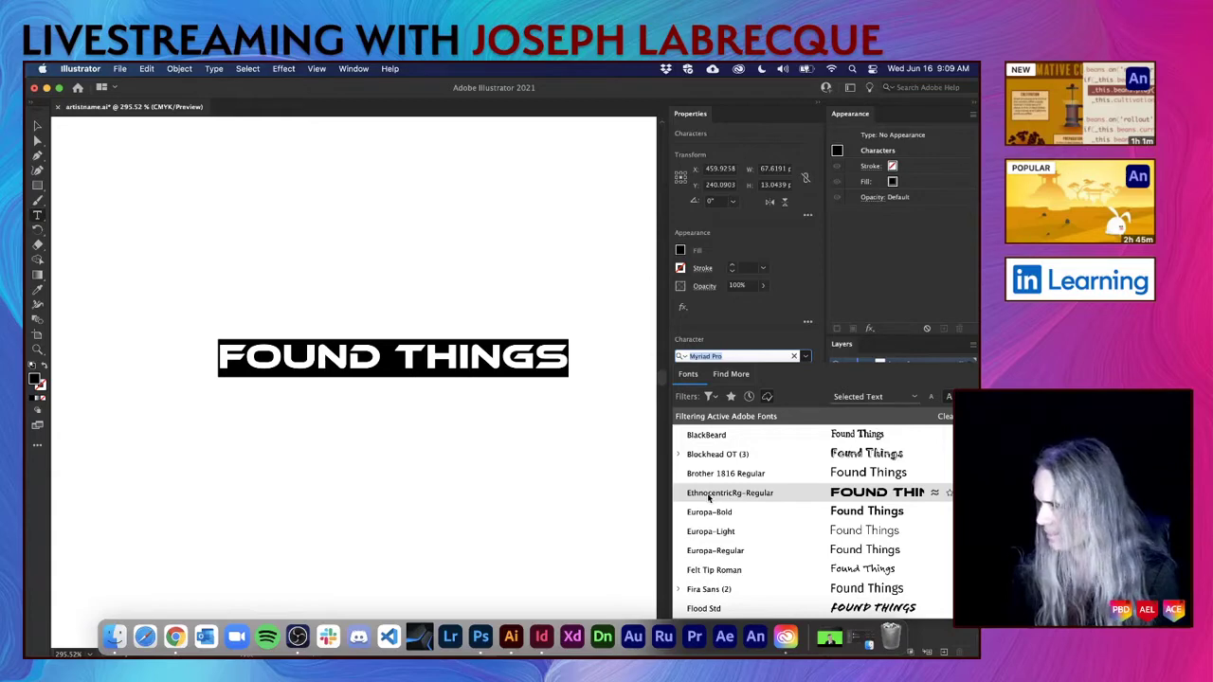
left_click(720, 493)
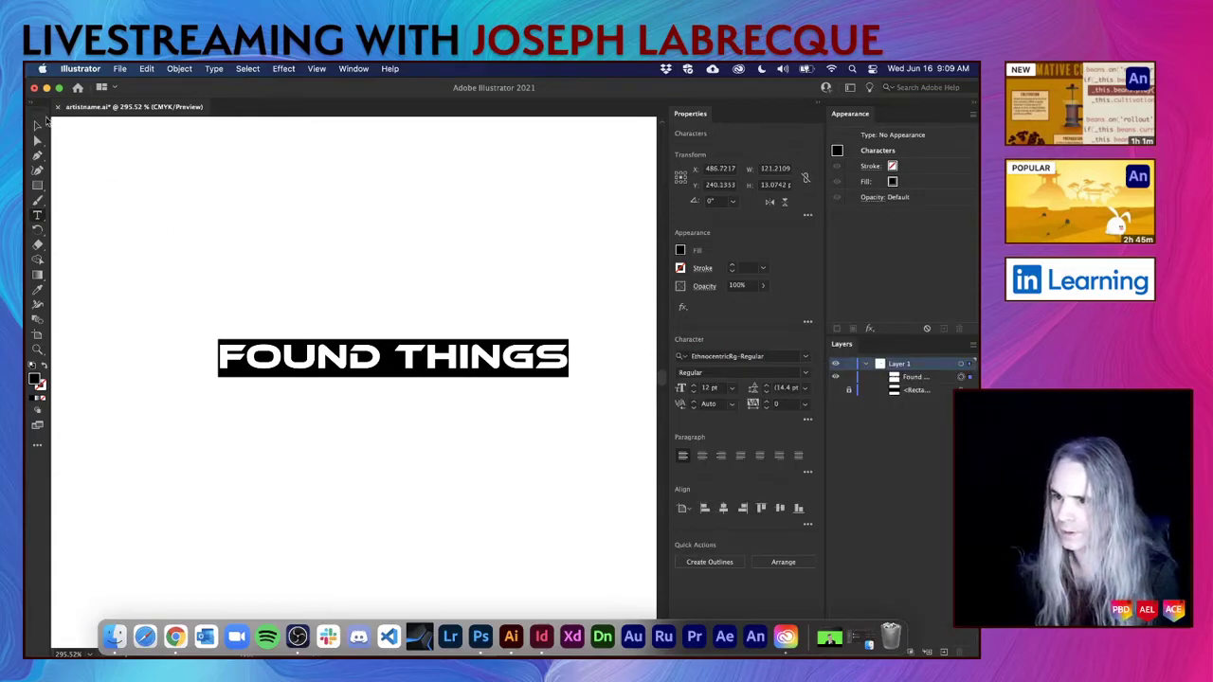
left_click(37, 125)
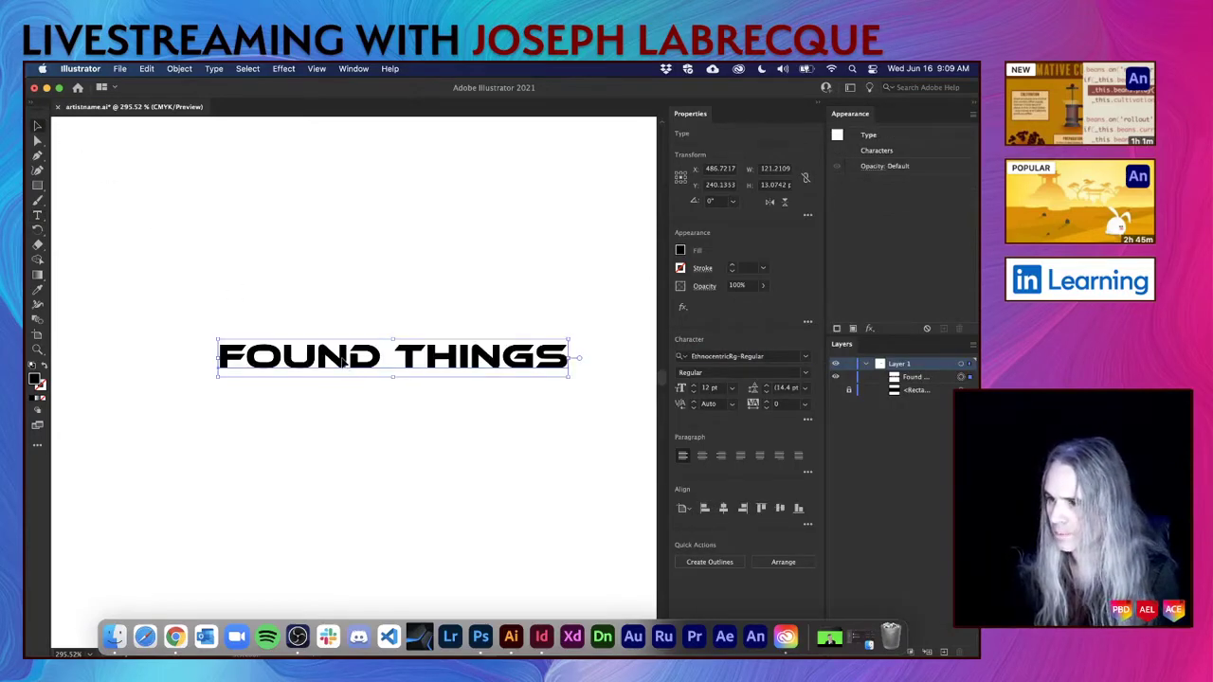
Shift the title up-left and set its font size to 72 pt.
left_click_drag(343, 358, 283, 308)
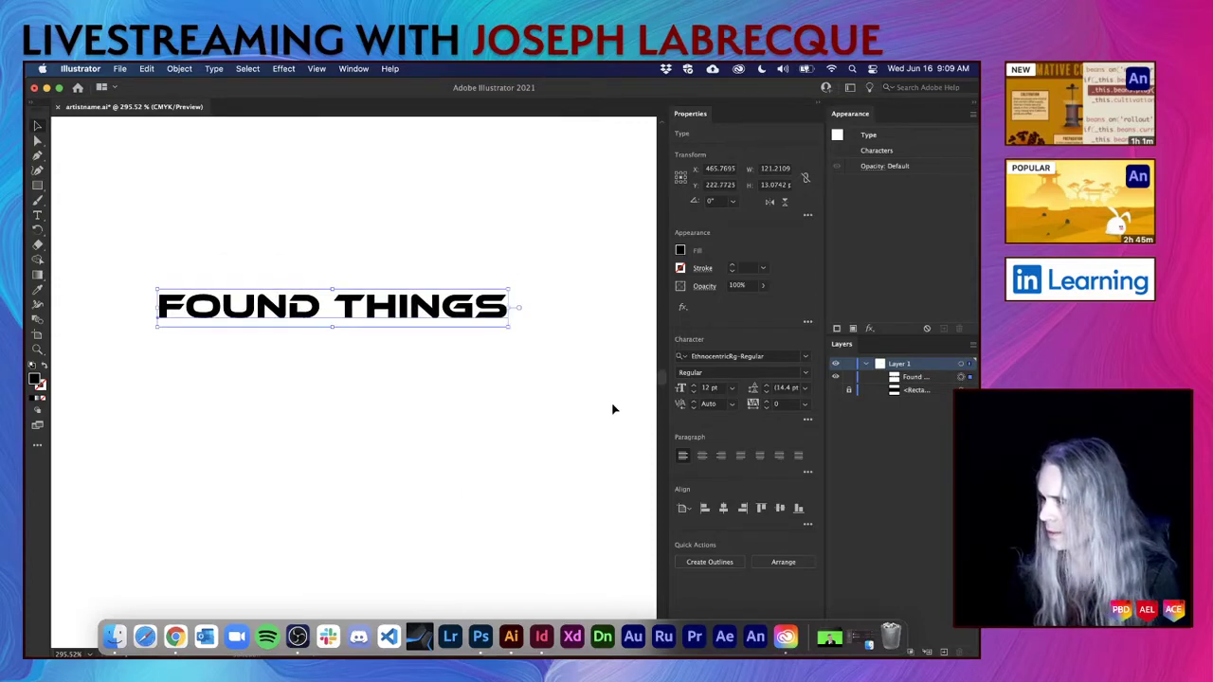
scroll(612, 409, "down", 6)
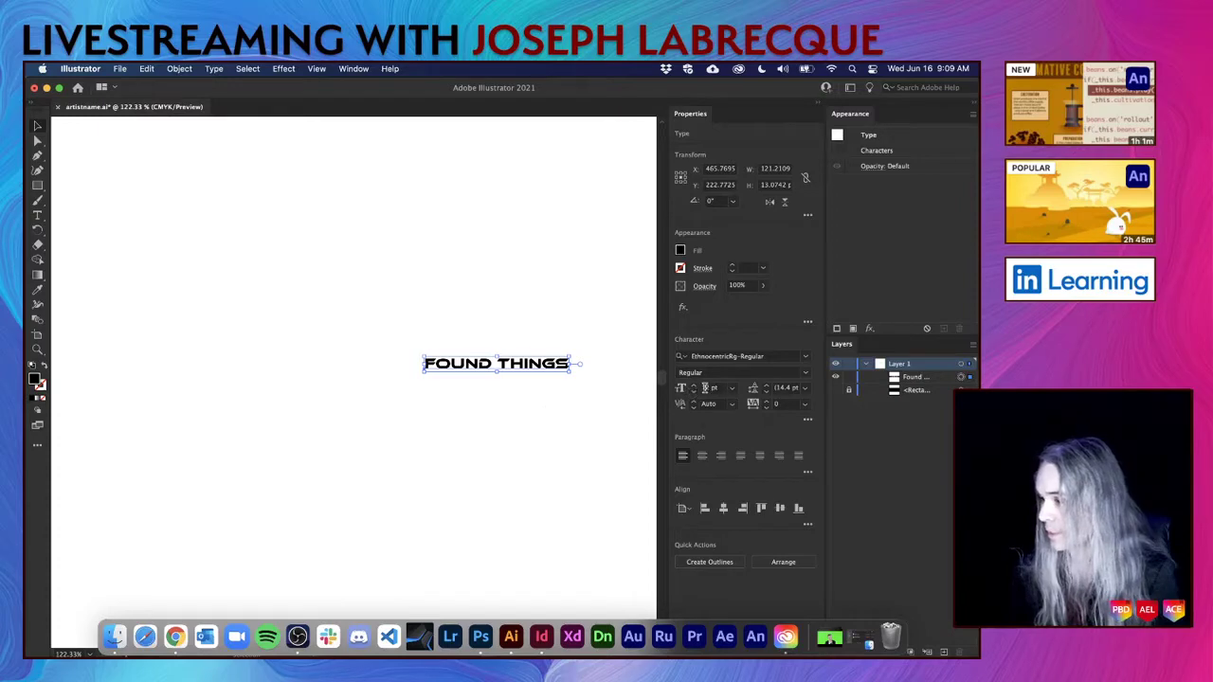
left_click(733, 390)
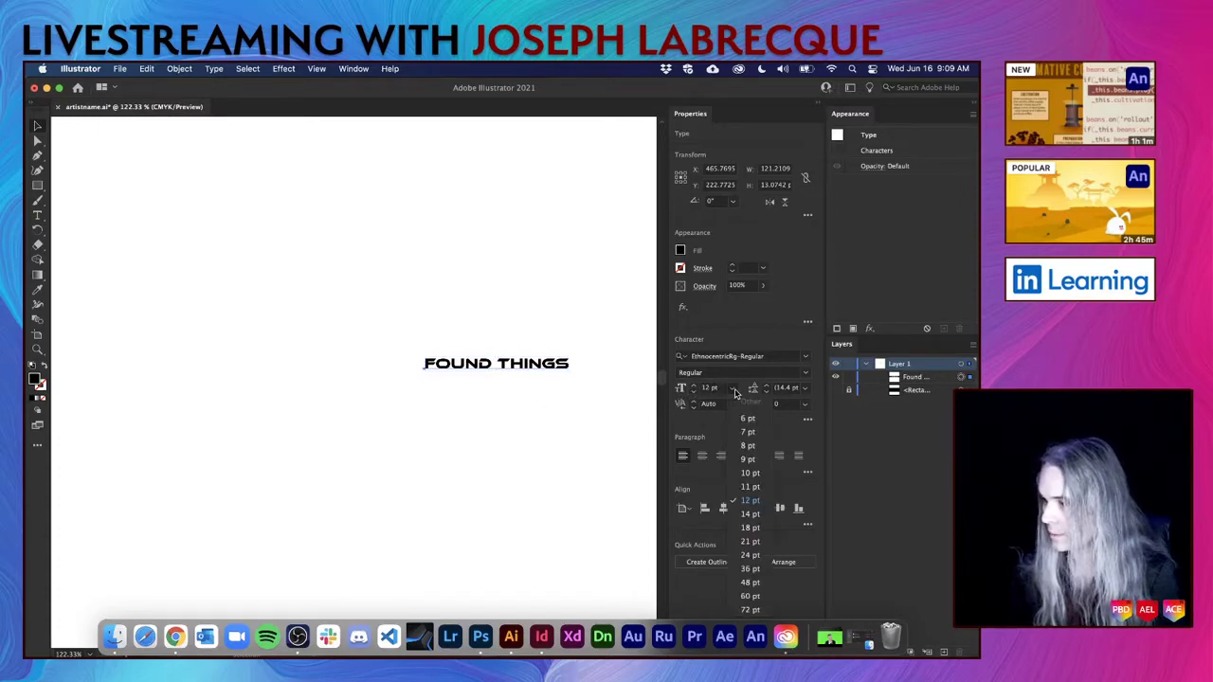
left_click(735, 605)
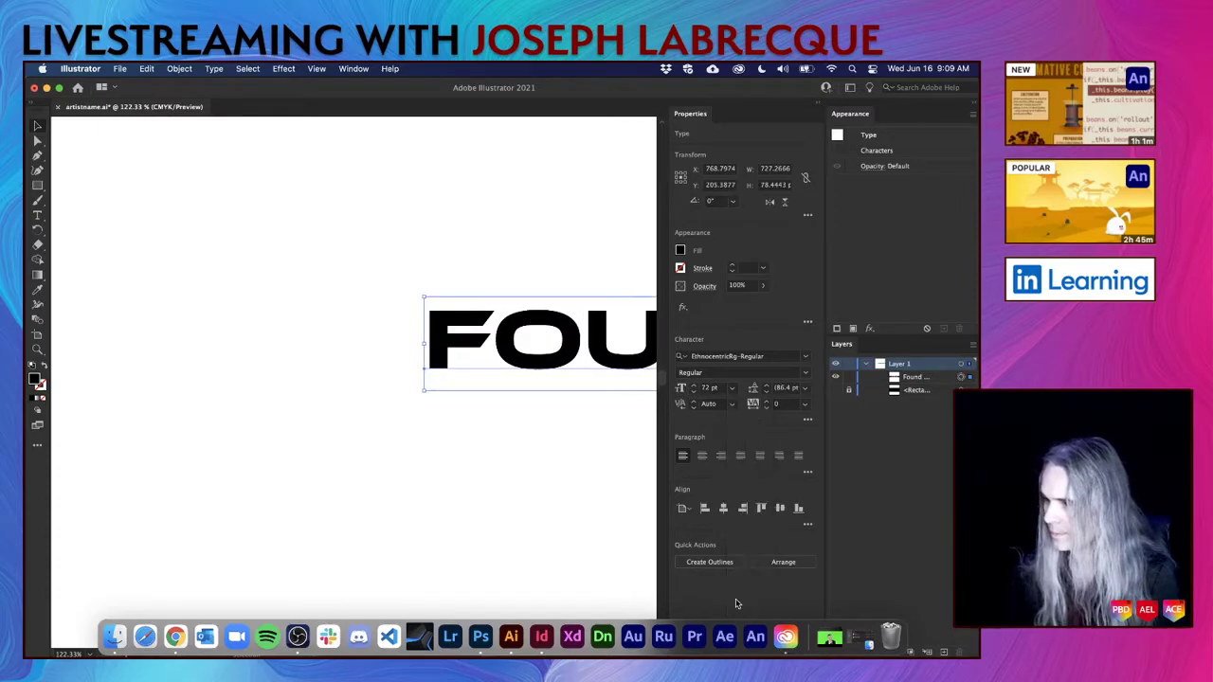
Move the 72 pt title to the artboard's top edge and convert it to outlines.
scroll(160, 318, "right", 5)
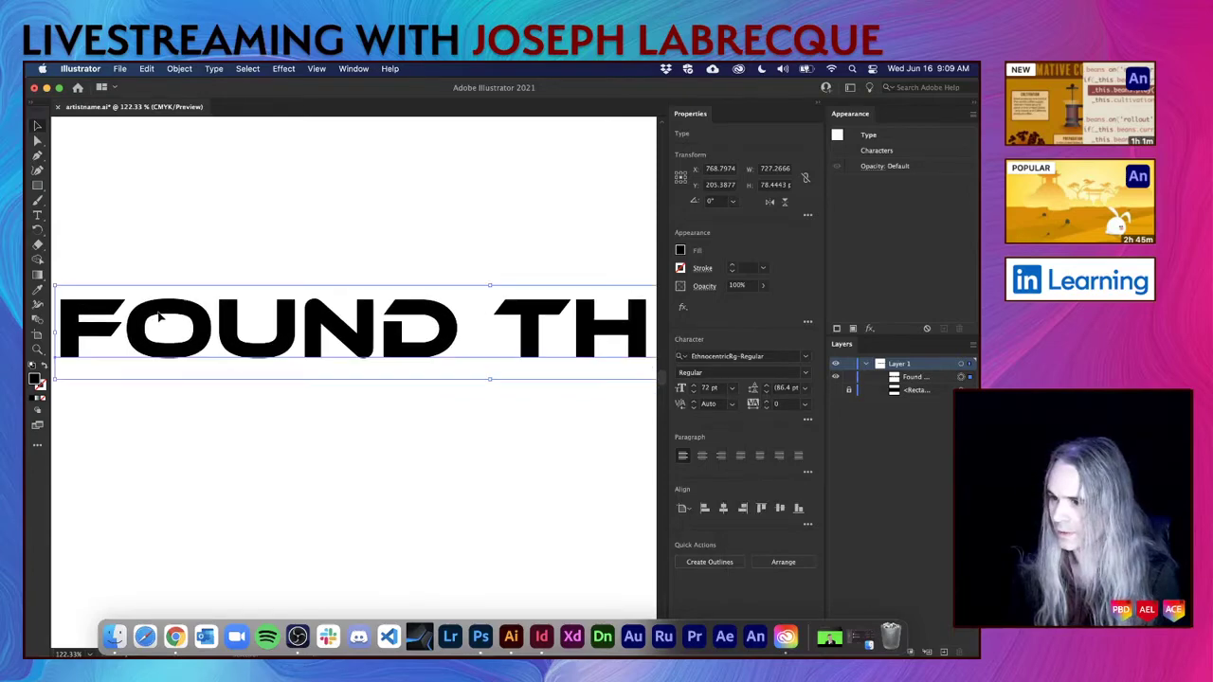
scroll(273, 360, "down", 3)
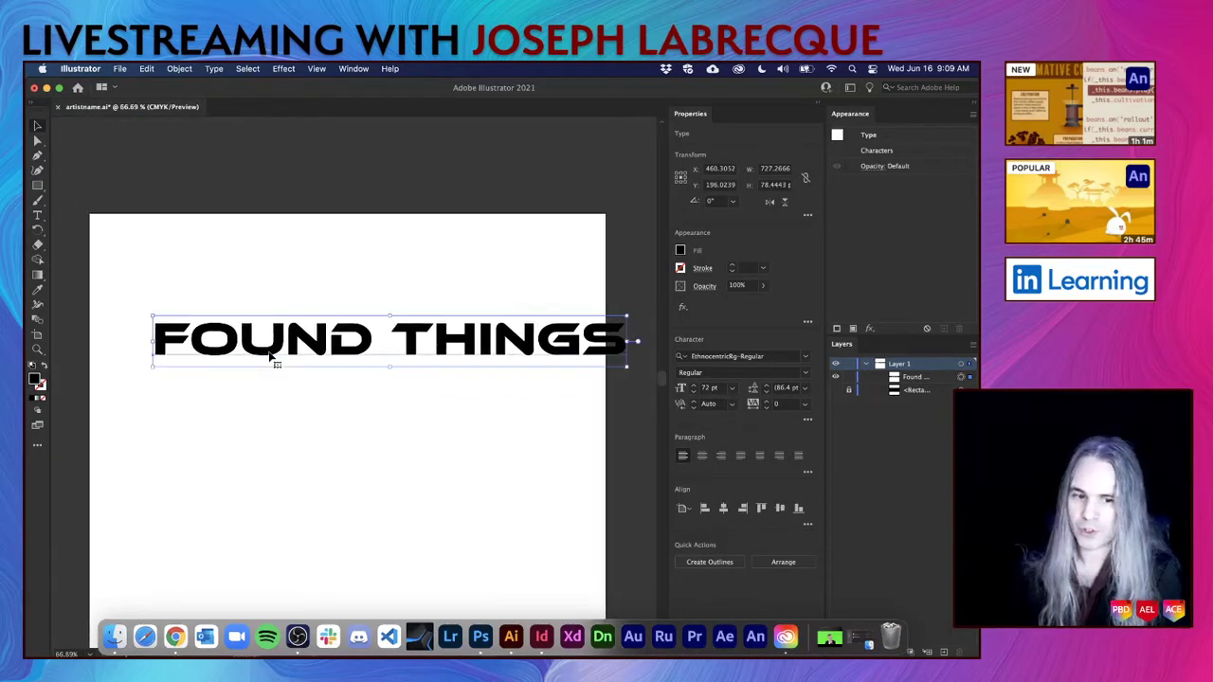
left_click_drag(316, 344, 277, 270)
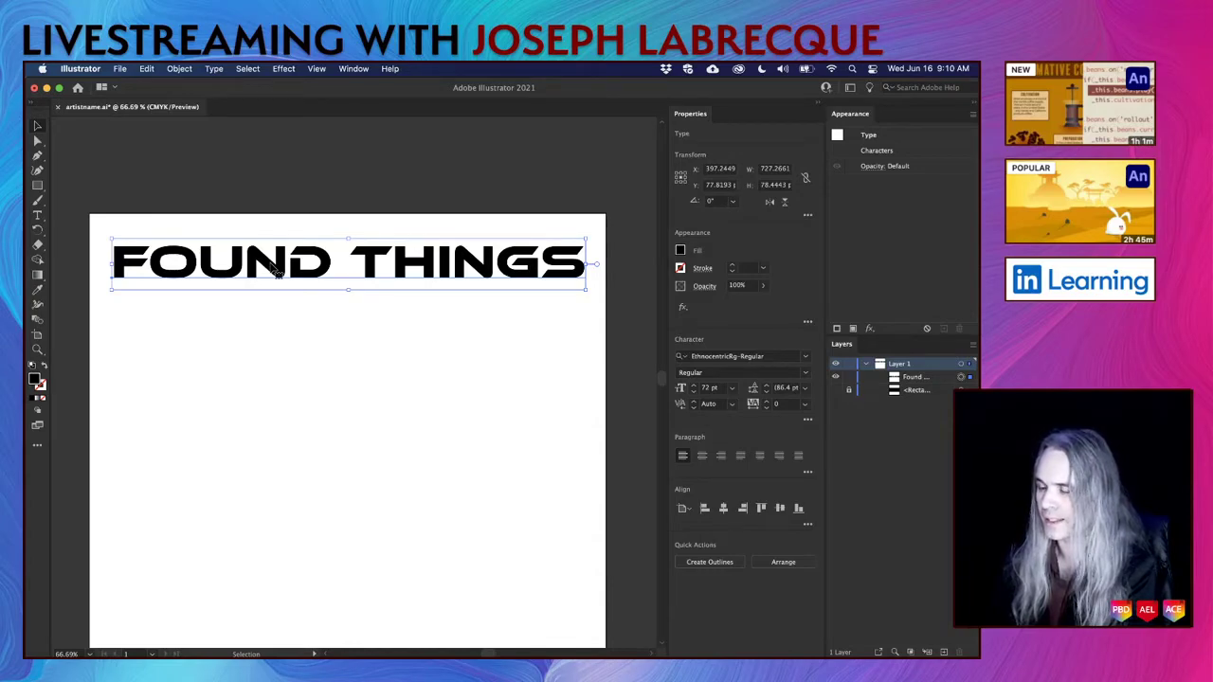
left_click_drag(275, 269, 278, 264)
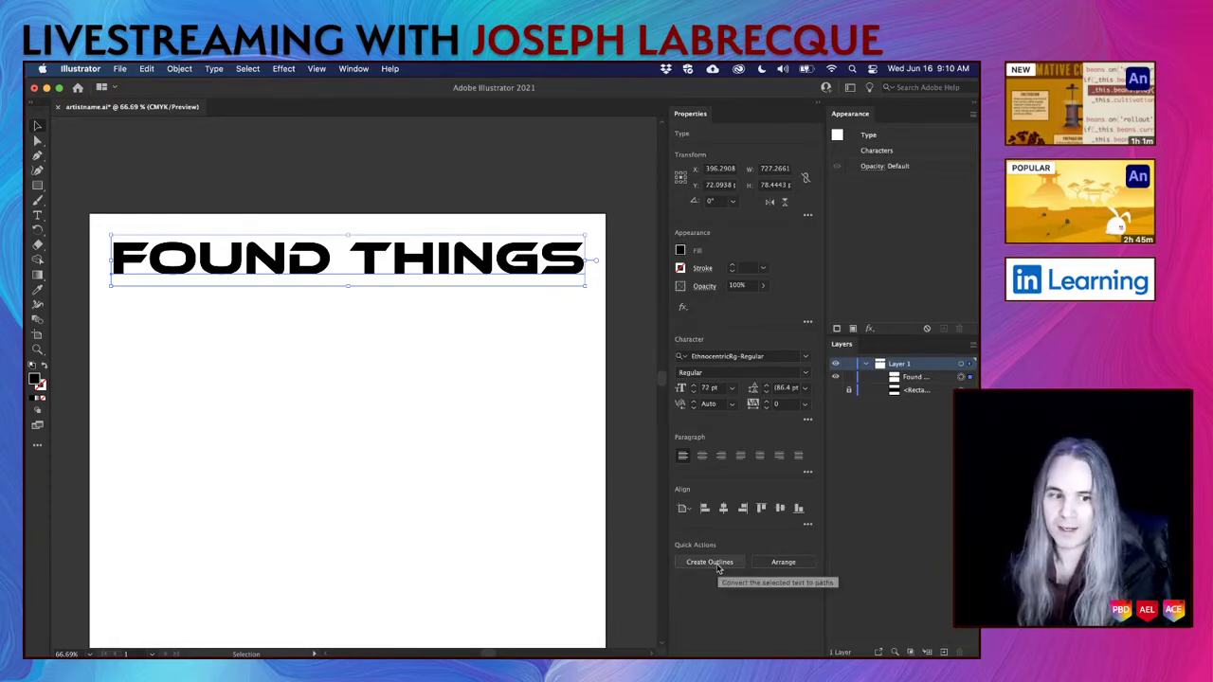
left_click(710, 561)
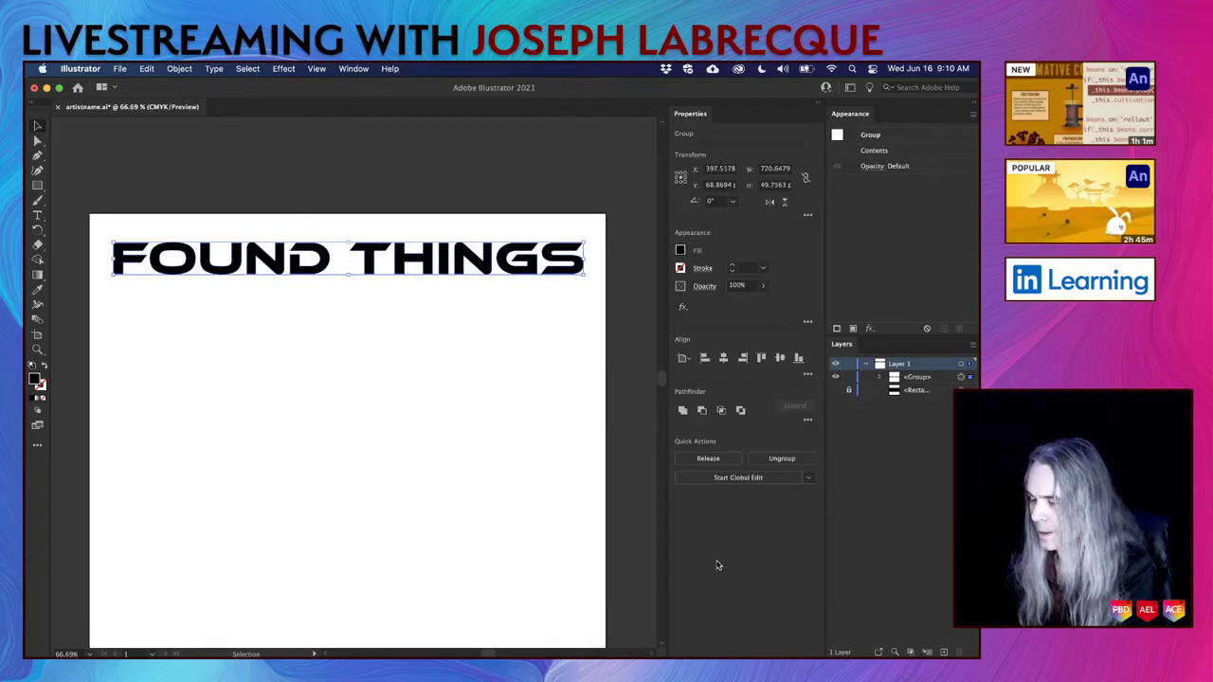
Expand the outlined title's layers, ungroup it, and release the letters' compound paths.
left_click(879, 377)
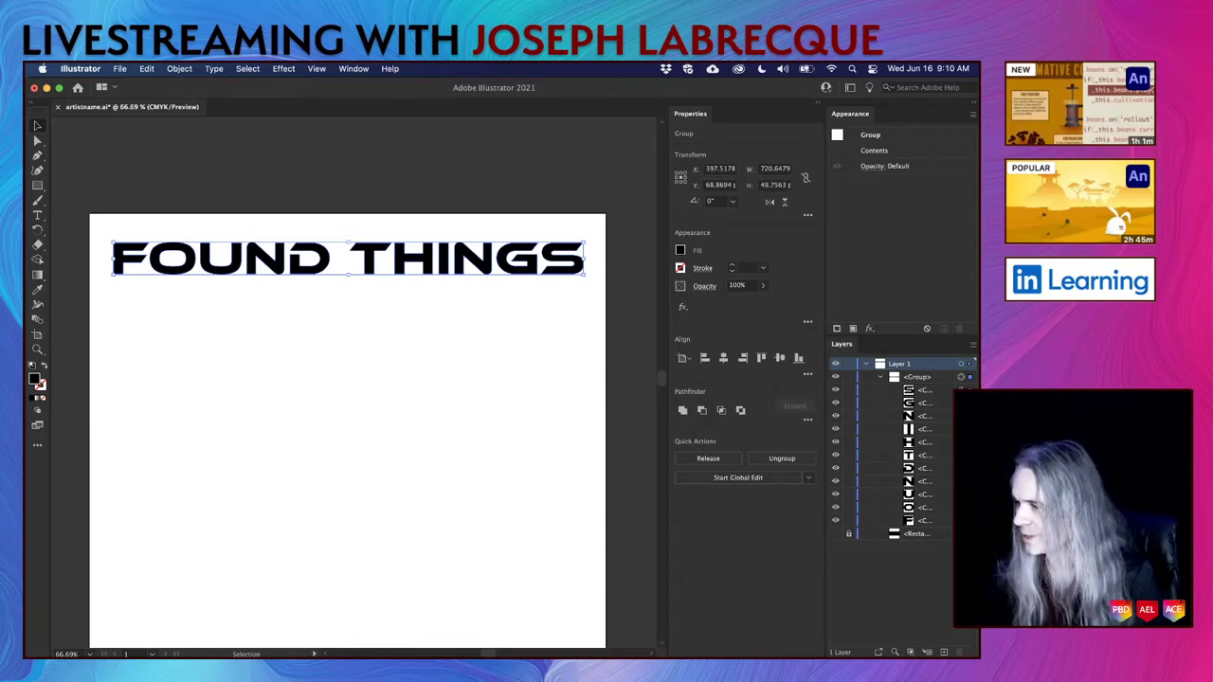
left_click(961, 416)
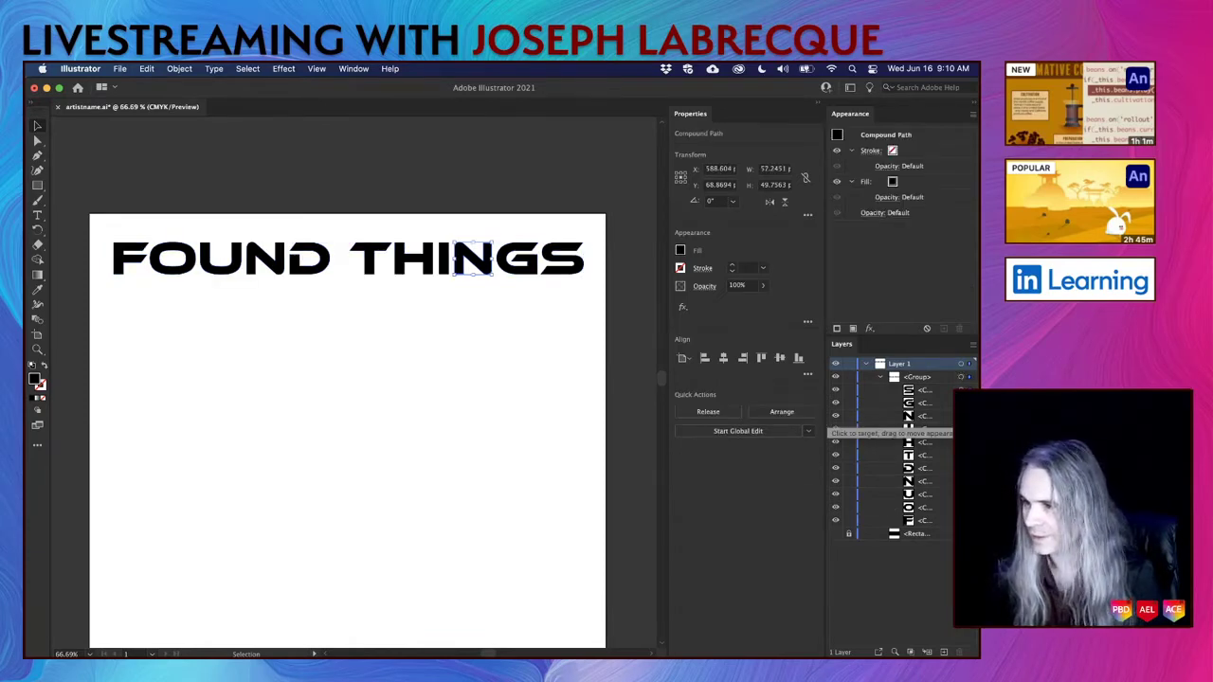
left_click(961, 403)
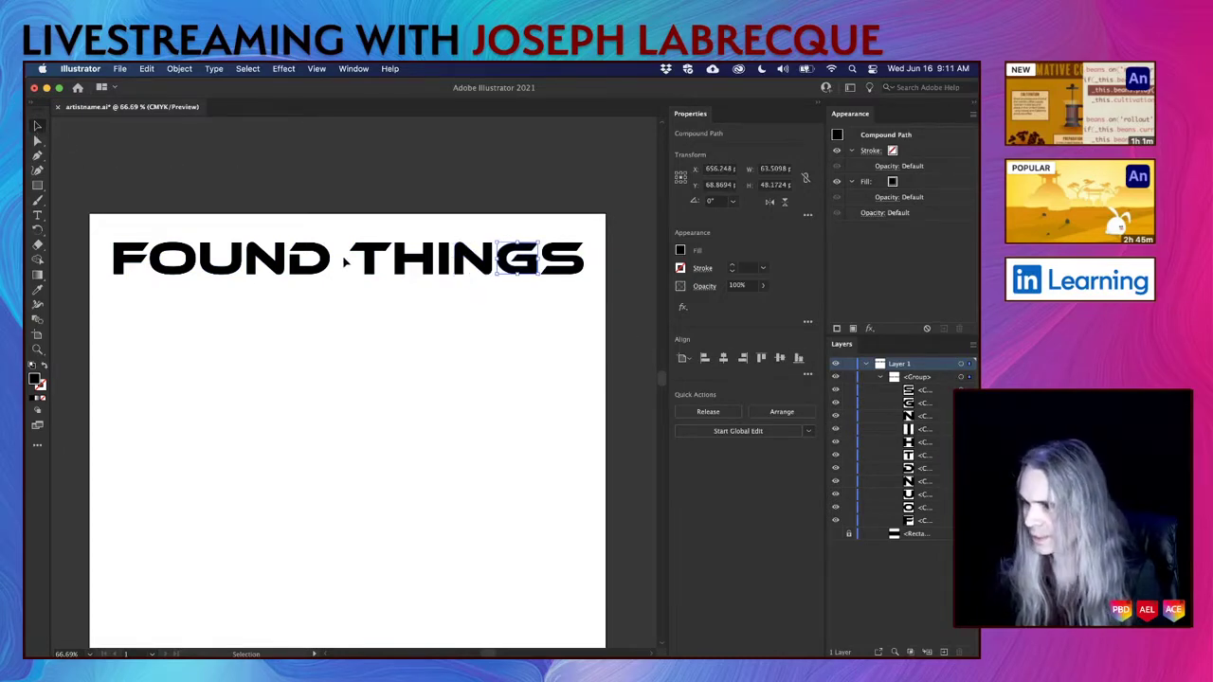
left_click(371, 271)
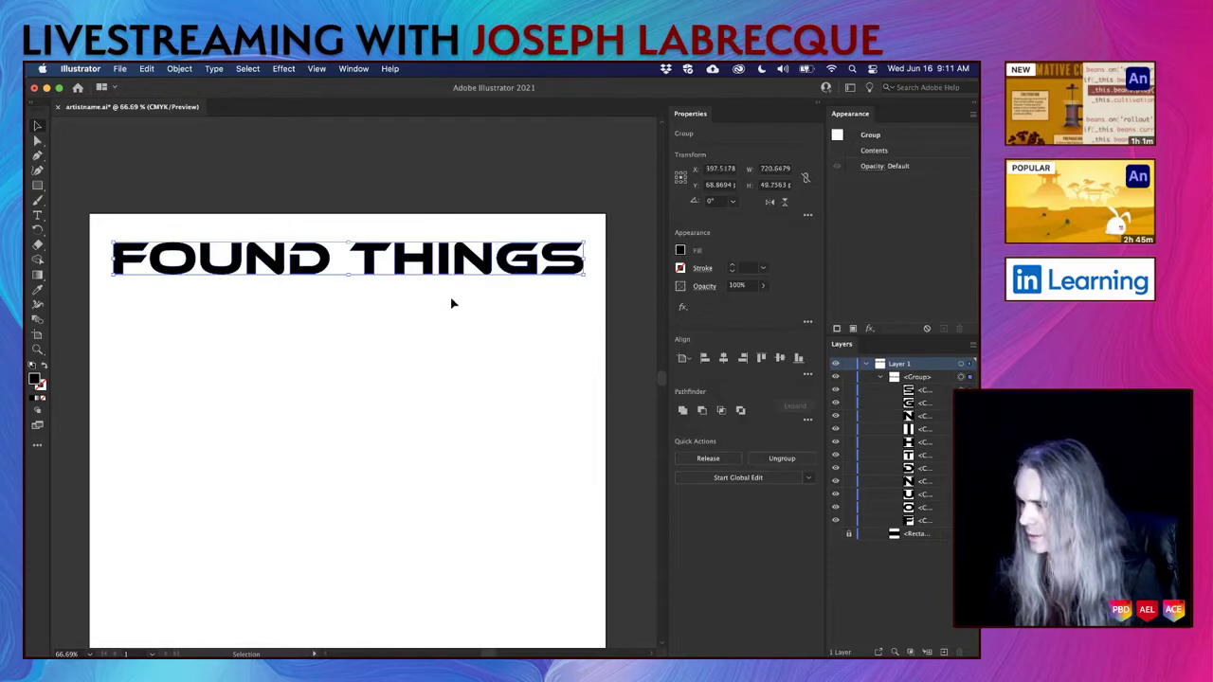
left_click(779, 459)
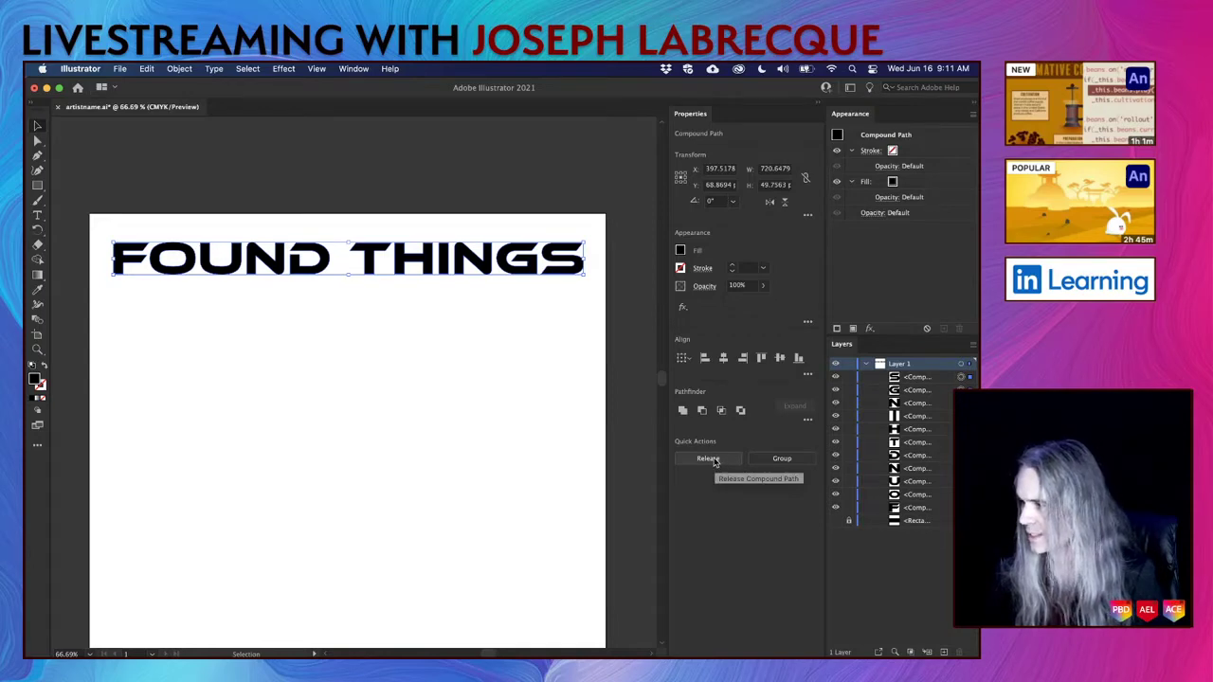
left_click(708, 459)
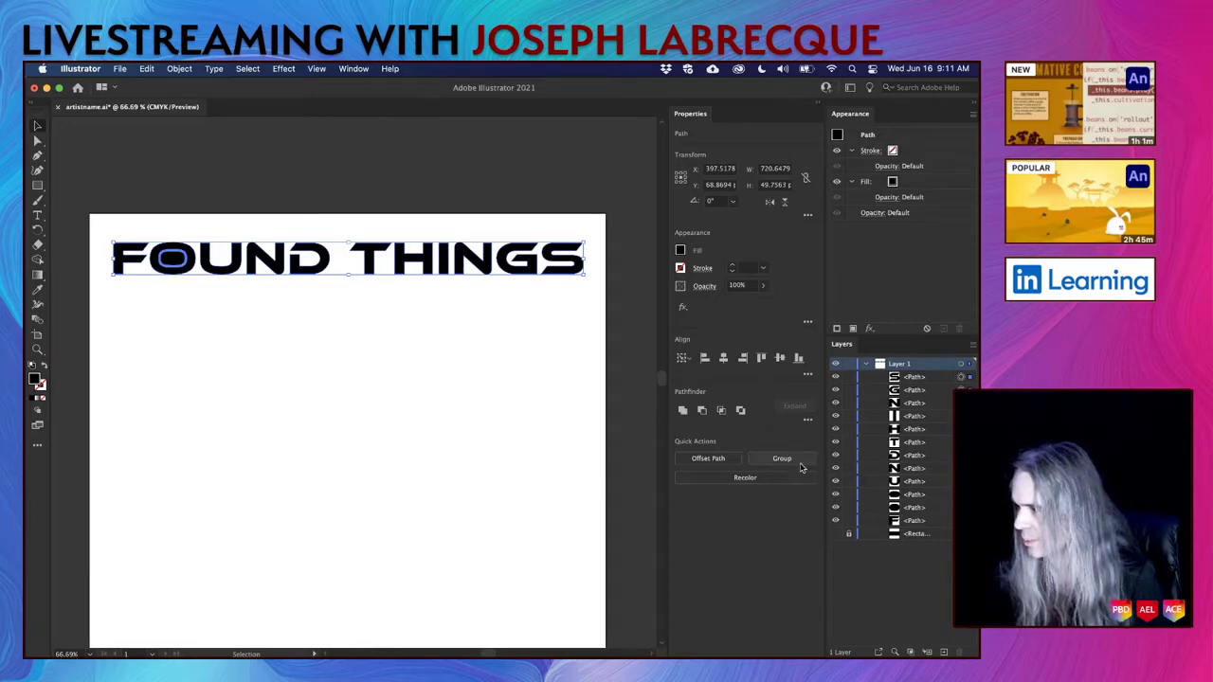
Toggle the O shapes' visibility to inspect them, then make each letter a compound path with Cmd+8.
left_click(835, 514)
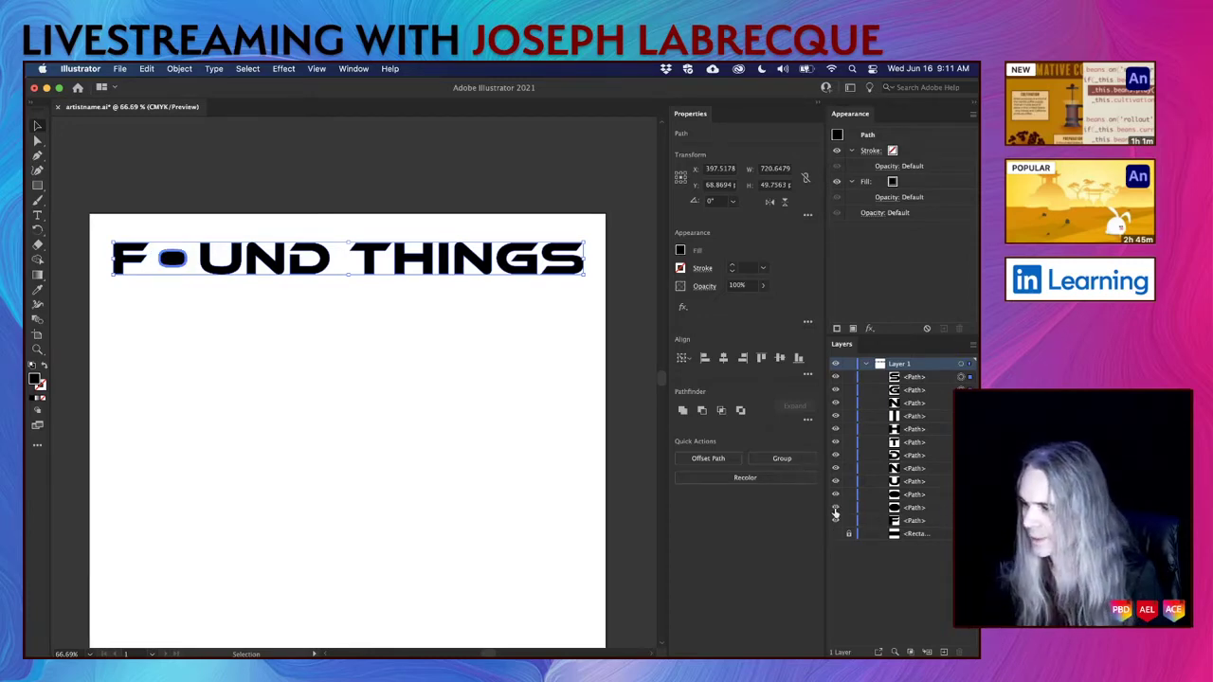
left_click(835, 512)
left_click(835, 495)
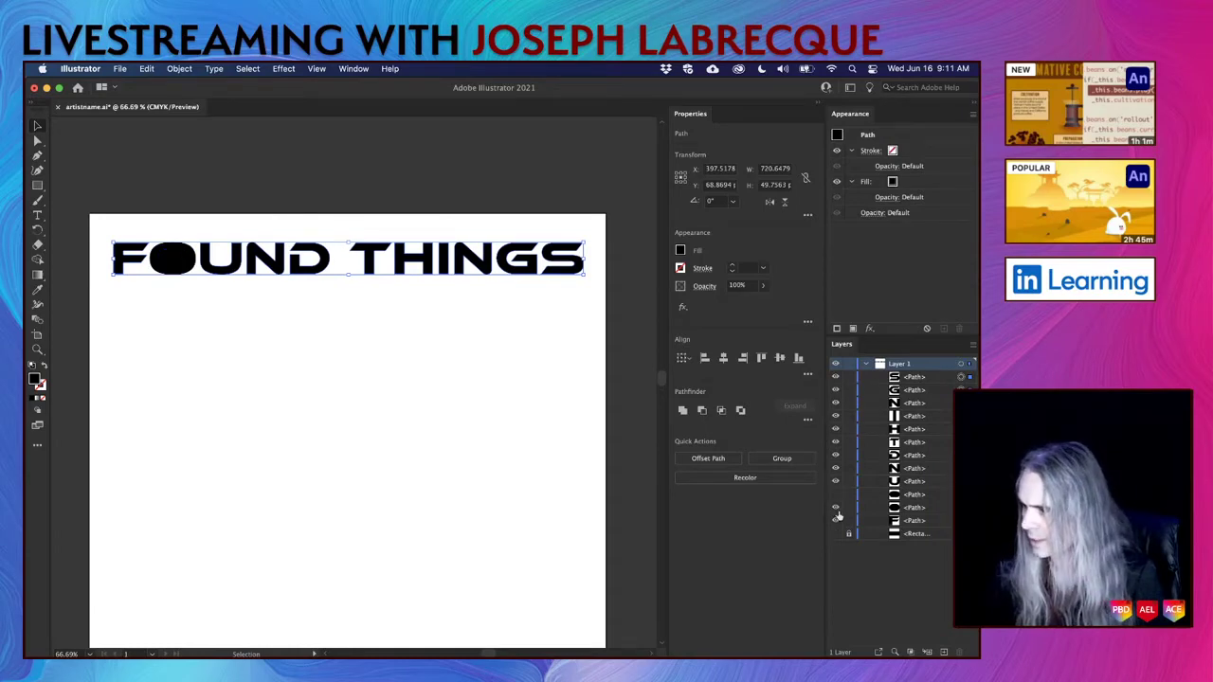
left_click(836, 512)
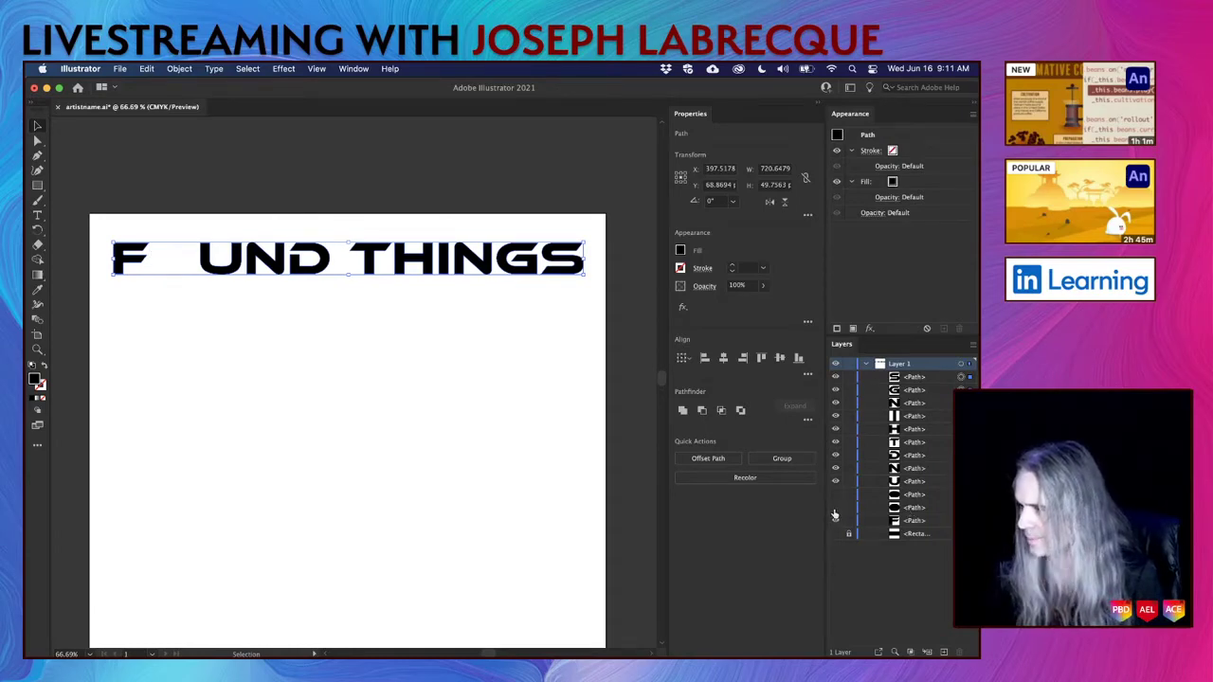
left_click(835, 508)
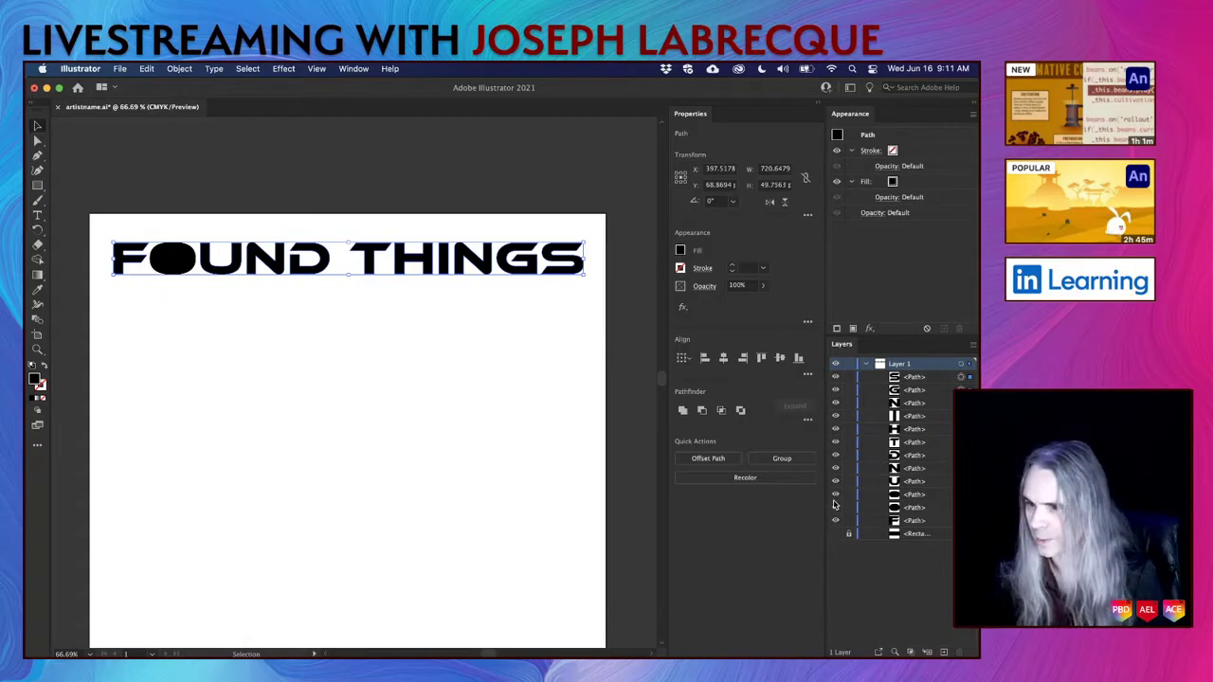
left_click(834, 507)
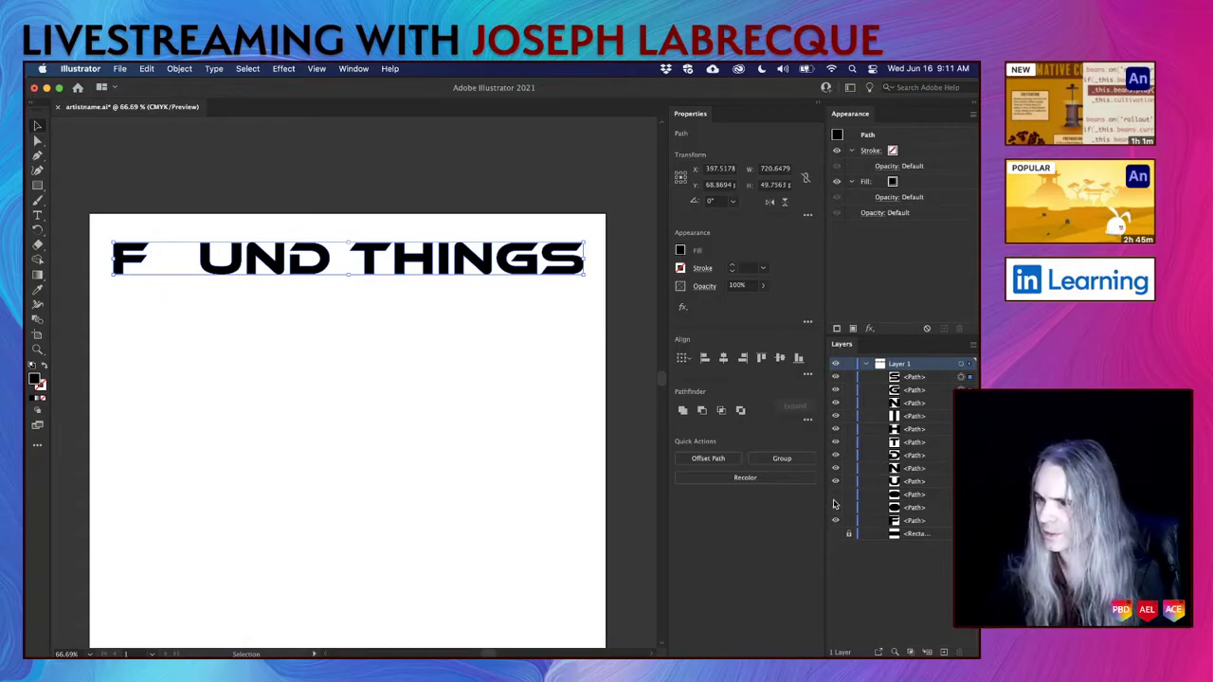
left_click(834, 507)
left_click(834, 505)
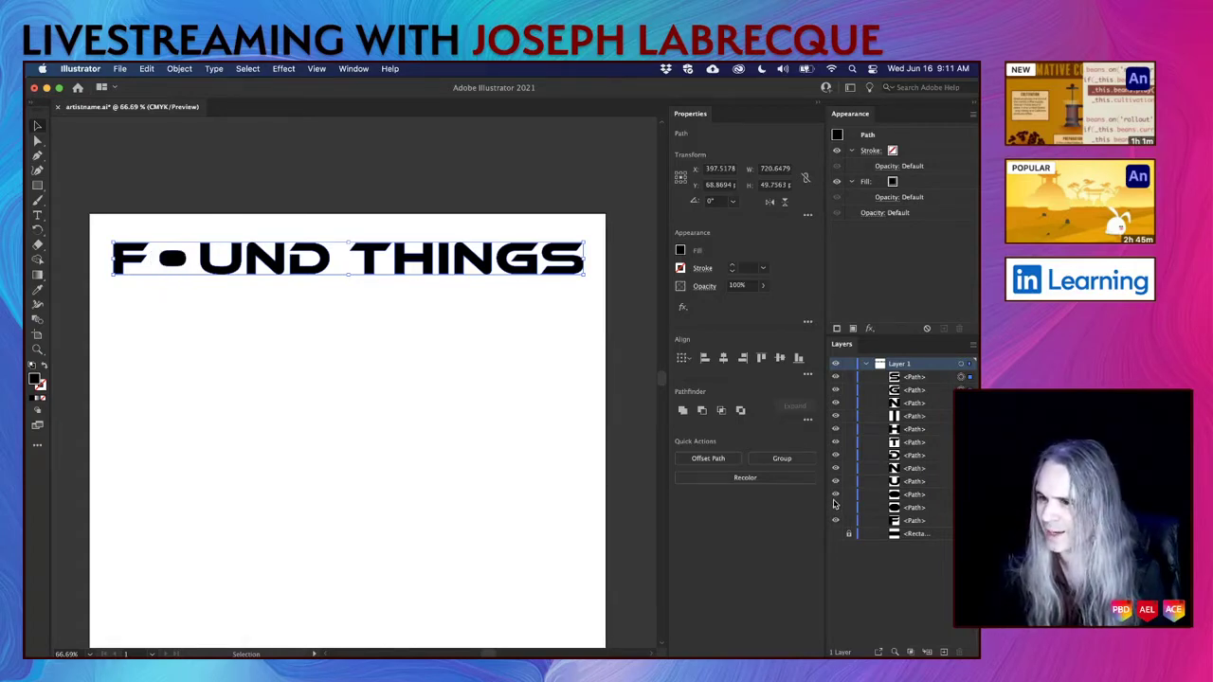
left_click(834, 505)
key("super+8")
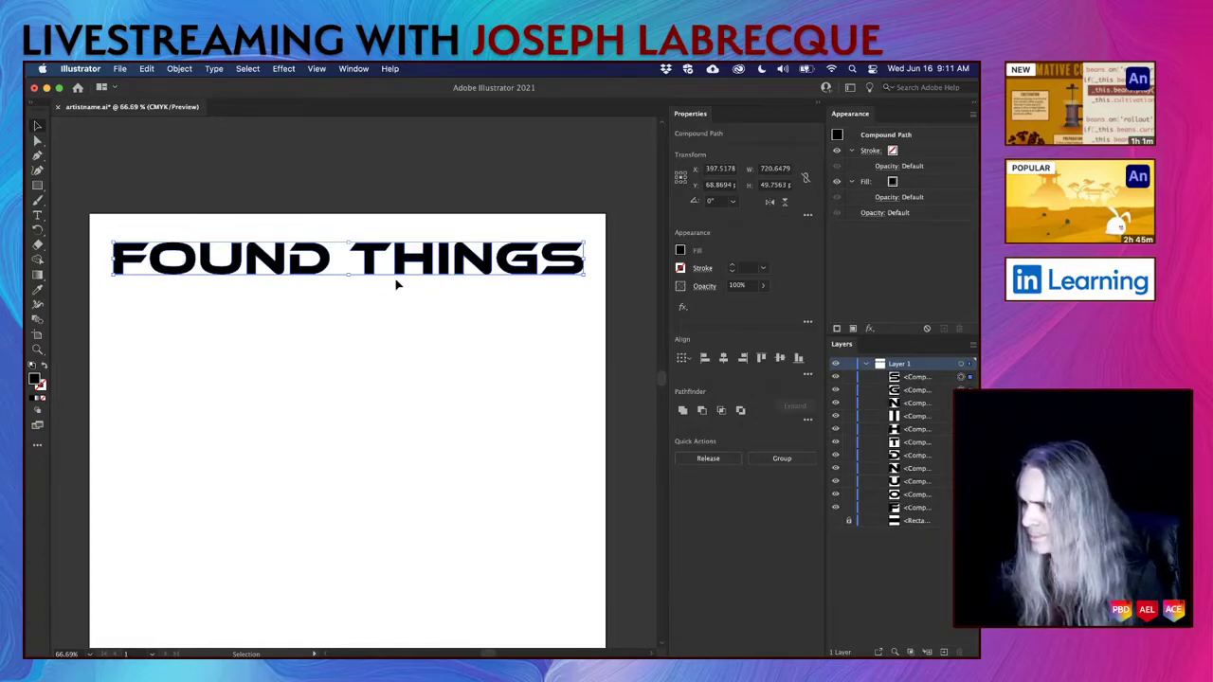
Select all the THINGS letters and drag them below FOUND, offset to the right.
left_click(397, 325)
left_click(366, 261)
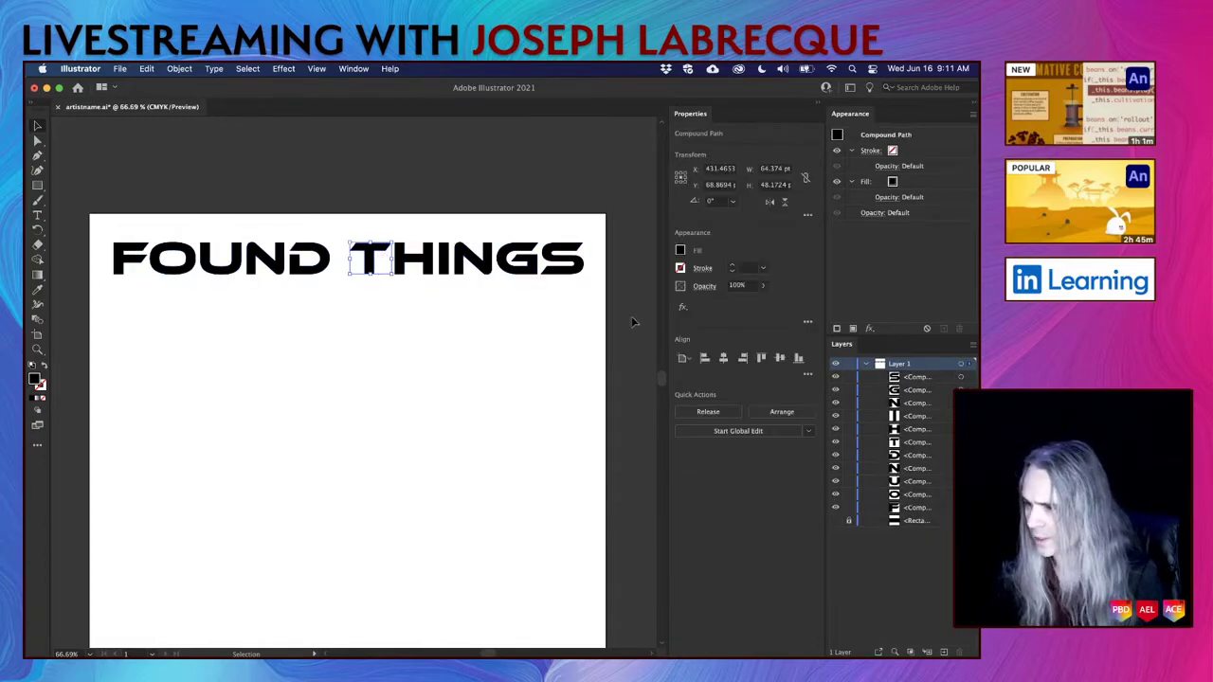
left_click_drag(341, 200, 588, 277)
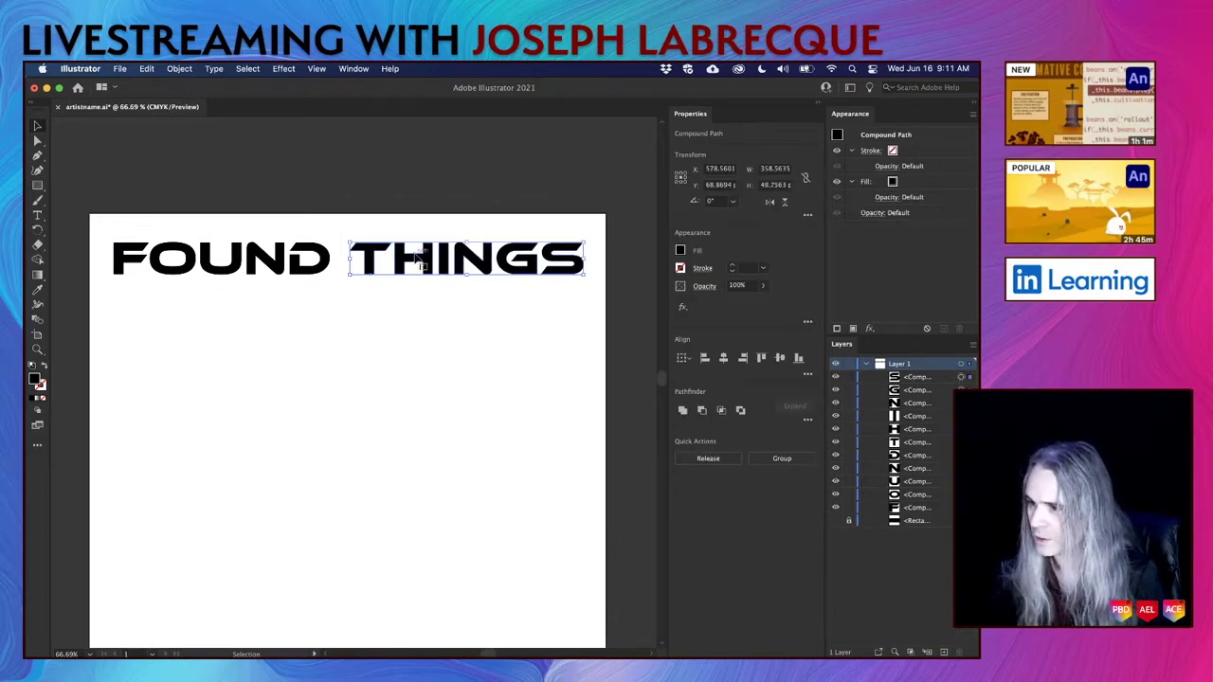
left_click_drag(418, 262, 273, 298)
Nudge THINGS with arrow keys until it sits right-shifted and tucked up under FOUND.
key("Right")
key("Up")
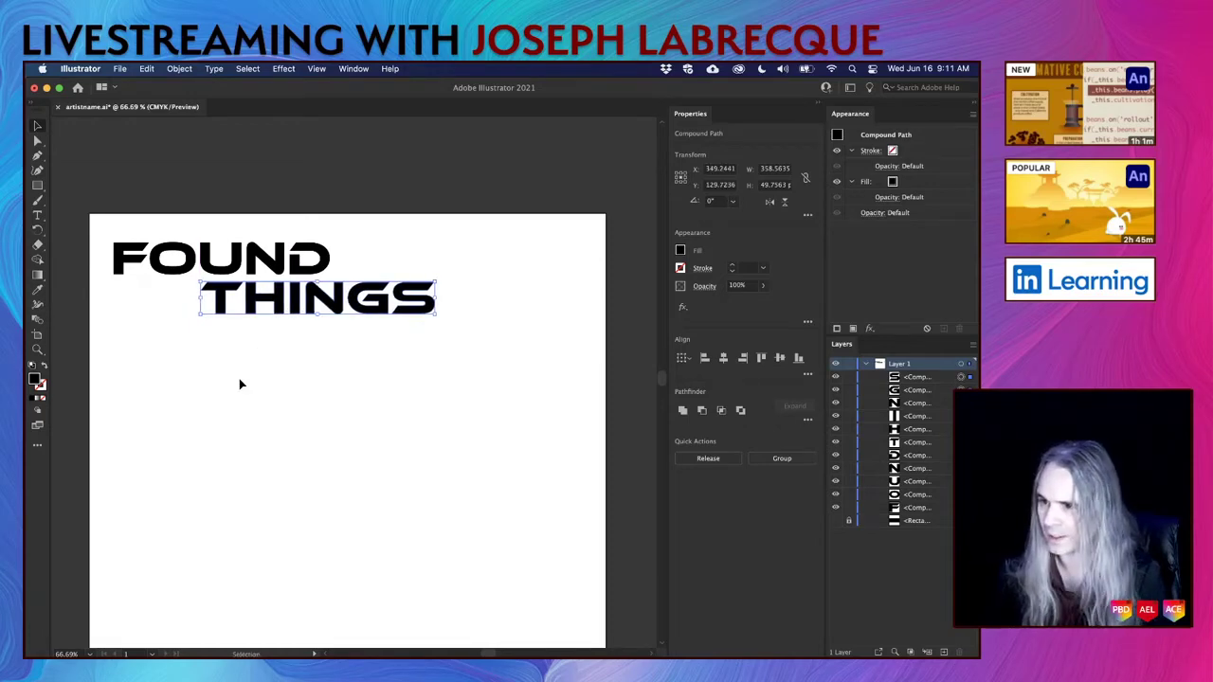
scroll(263, 254, "up", 3)
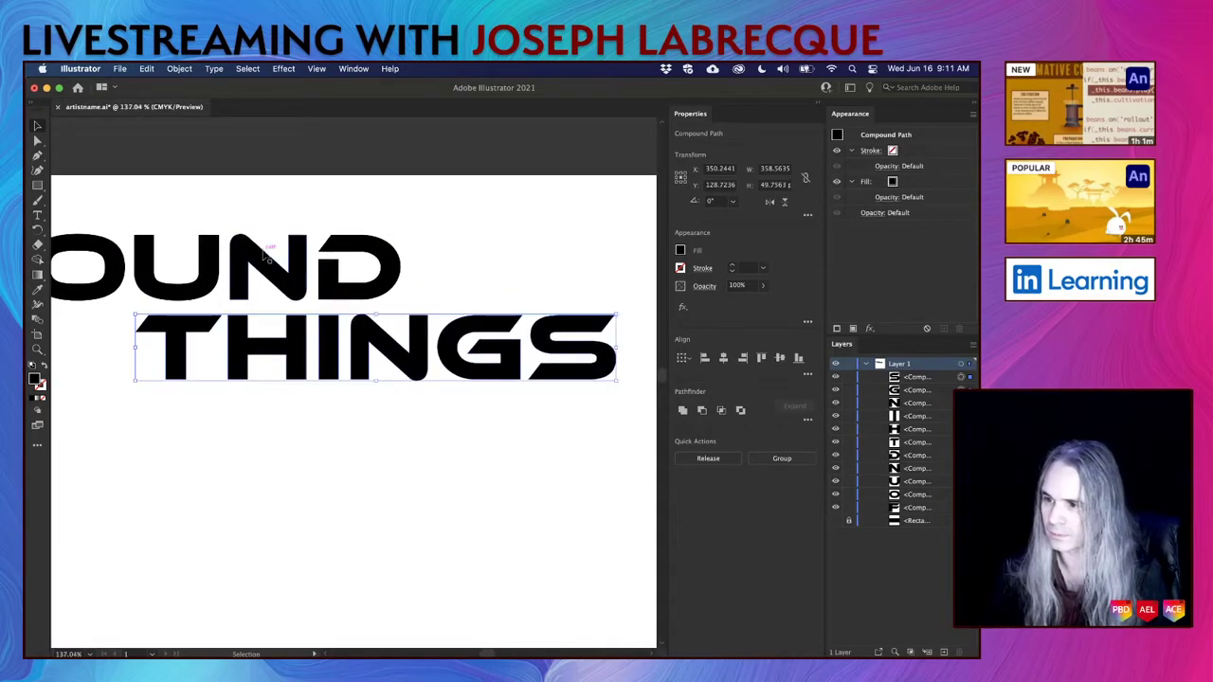
scroll(265, 252, "up", 4)
scroll(264, 253, "down", 2)
scroll(263, 253, "left", 2)
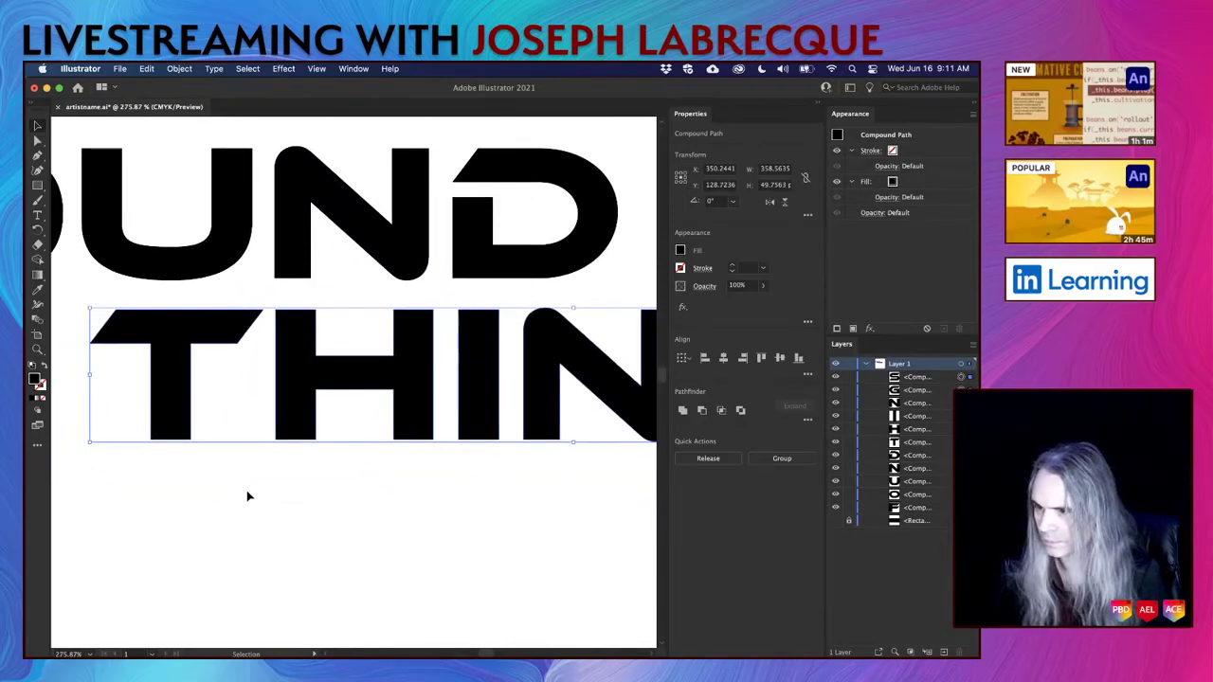
key("Right")
key("Right")
key("Up")
key("Up")
key("Up")
key("Up")
key("Up")
key("Up")
key("Up")
key("Up")
key("Up")
key("Up")
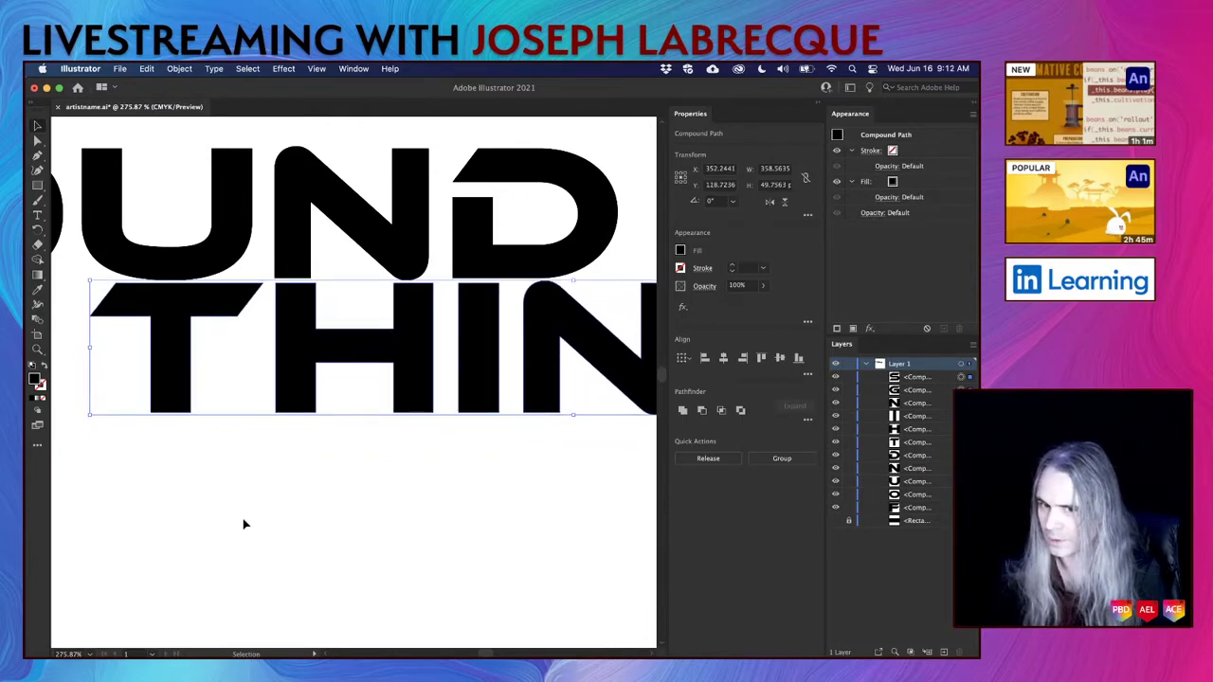
scroll(335, 347, "down", 5)
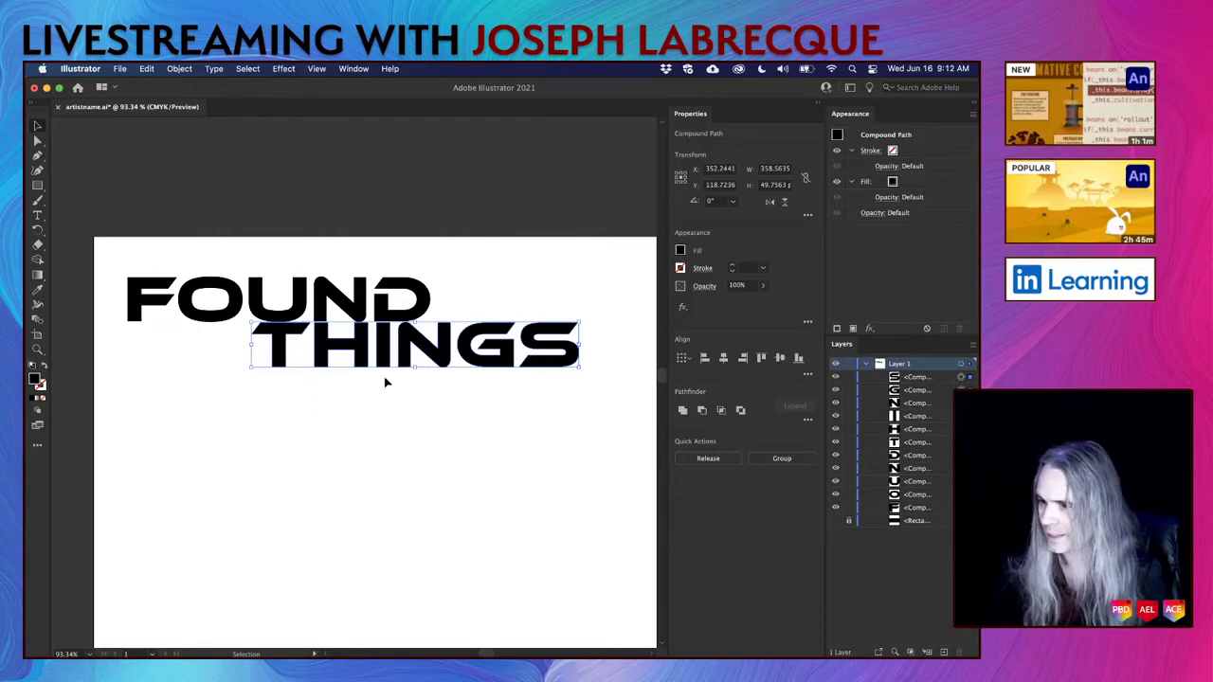
key("Up")
key("Up")
key("Up")
key("Up")
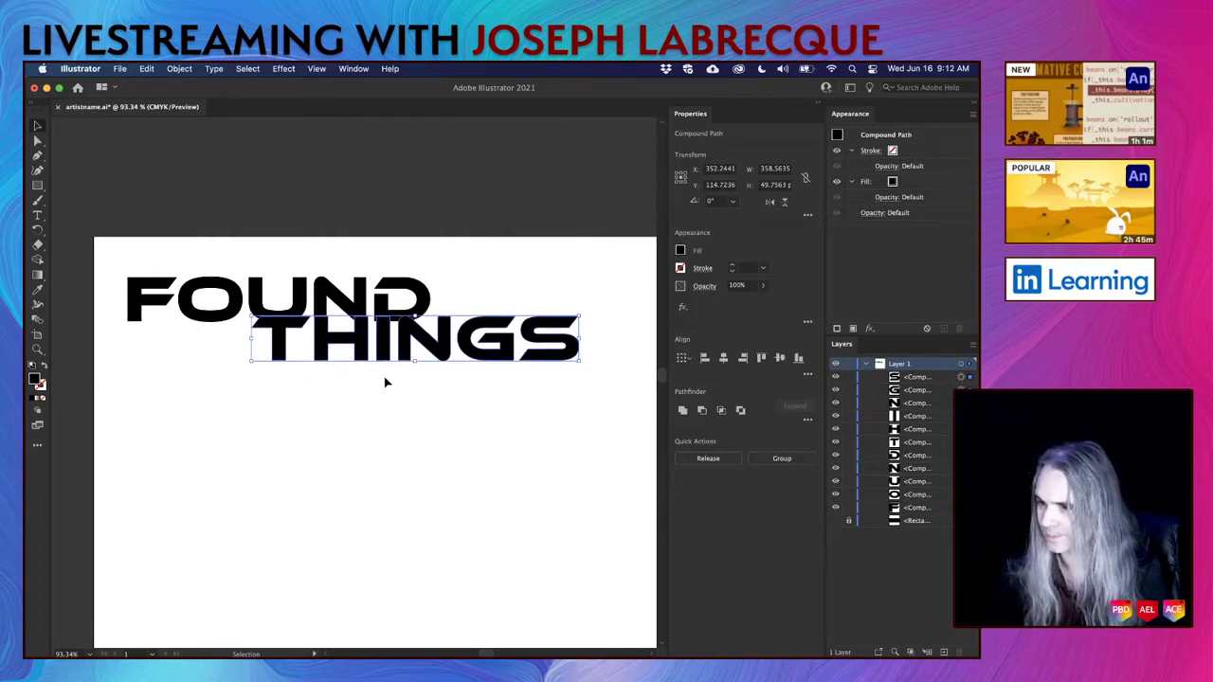
key("Left")
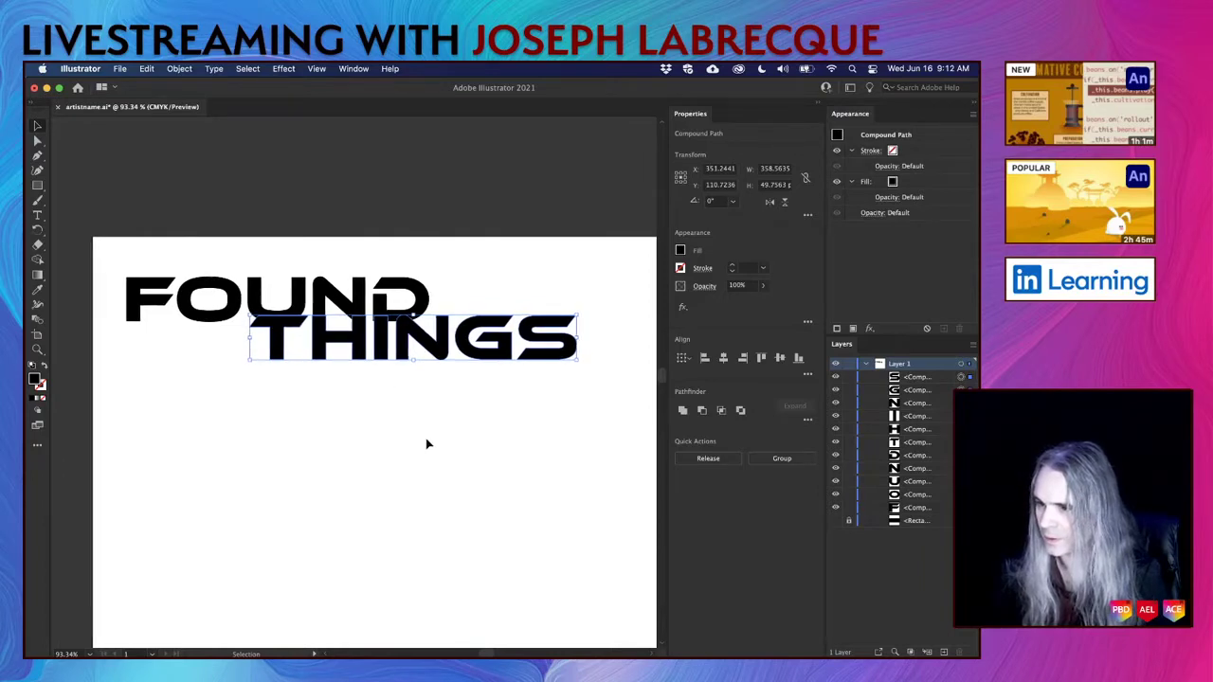
scroll(425, 441, "right", 3)
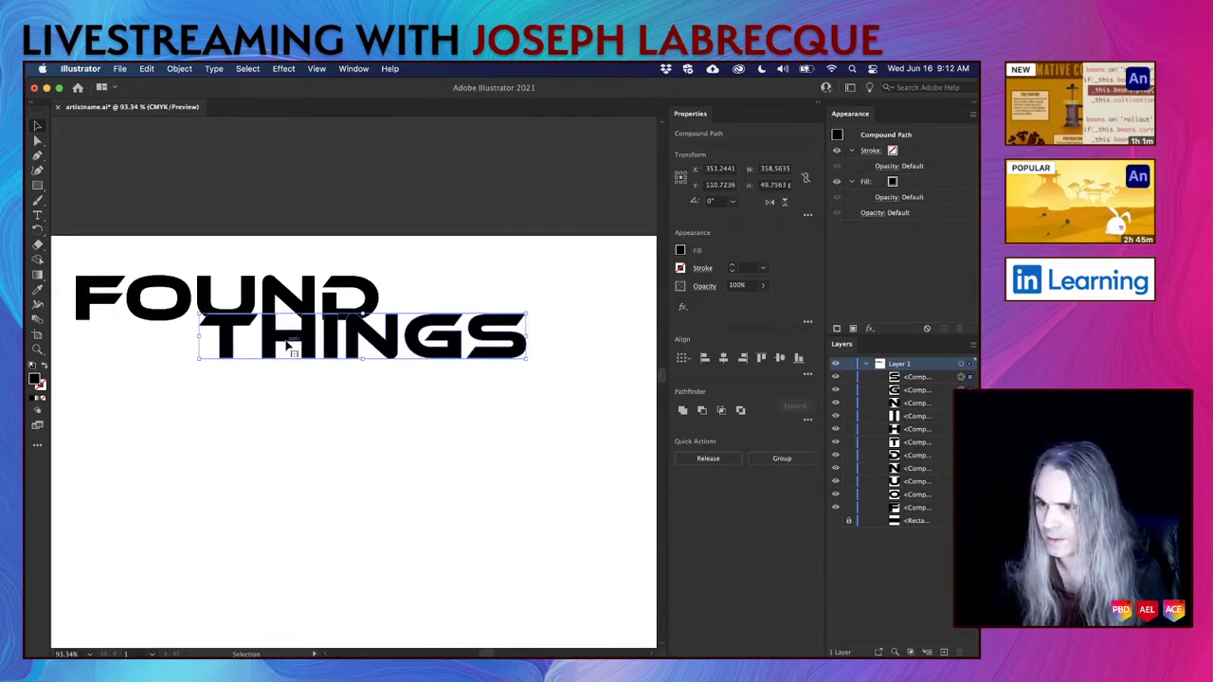
Raise the T of THINGS up under FOUND and shift it slightly left.
left_click(189, 164)
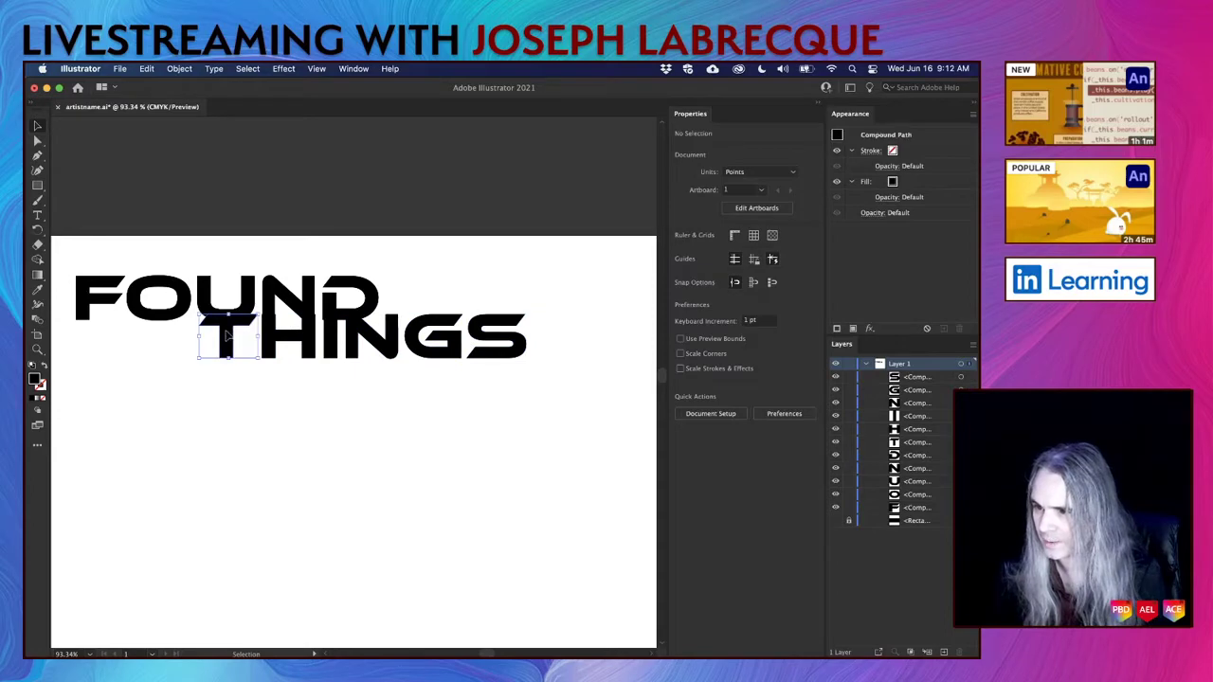
left_click(225, 334)
key("Left")
key("Left")
key("Left")
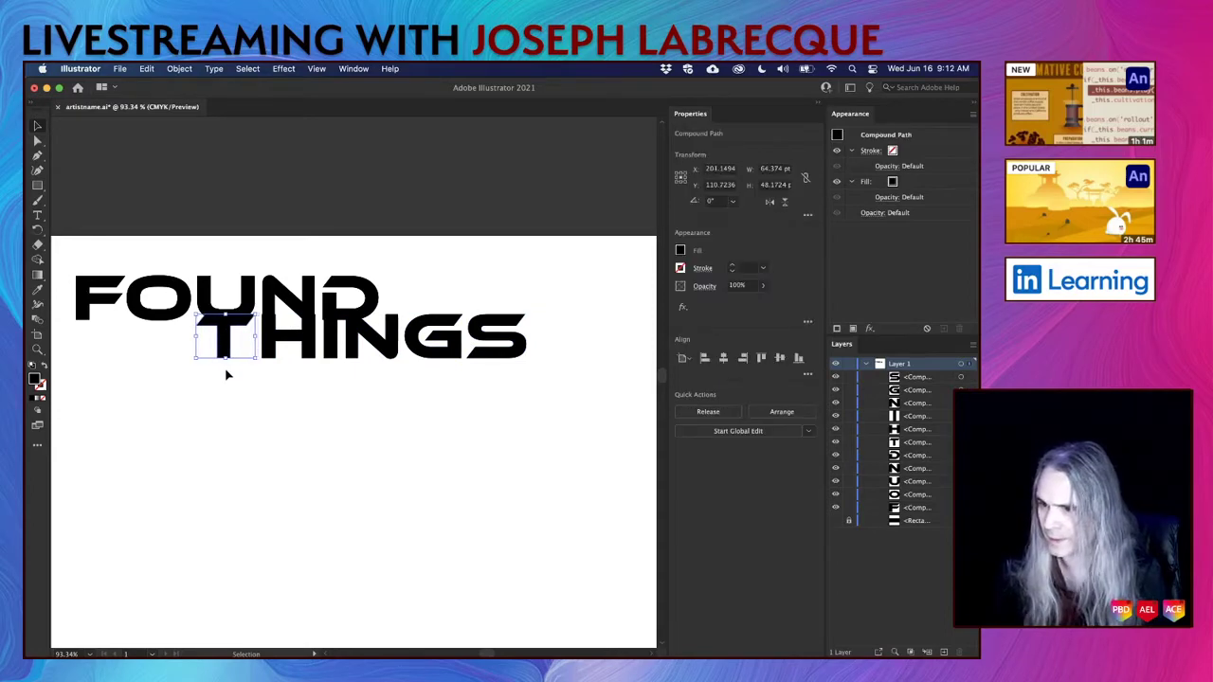
key("Up")
key("Up")
key("Up")
key("Up")
key("Up")
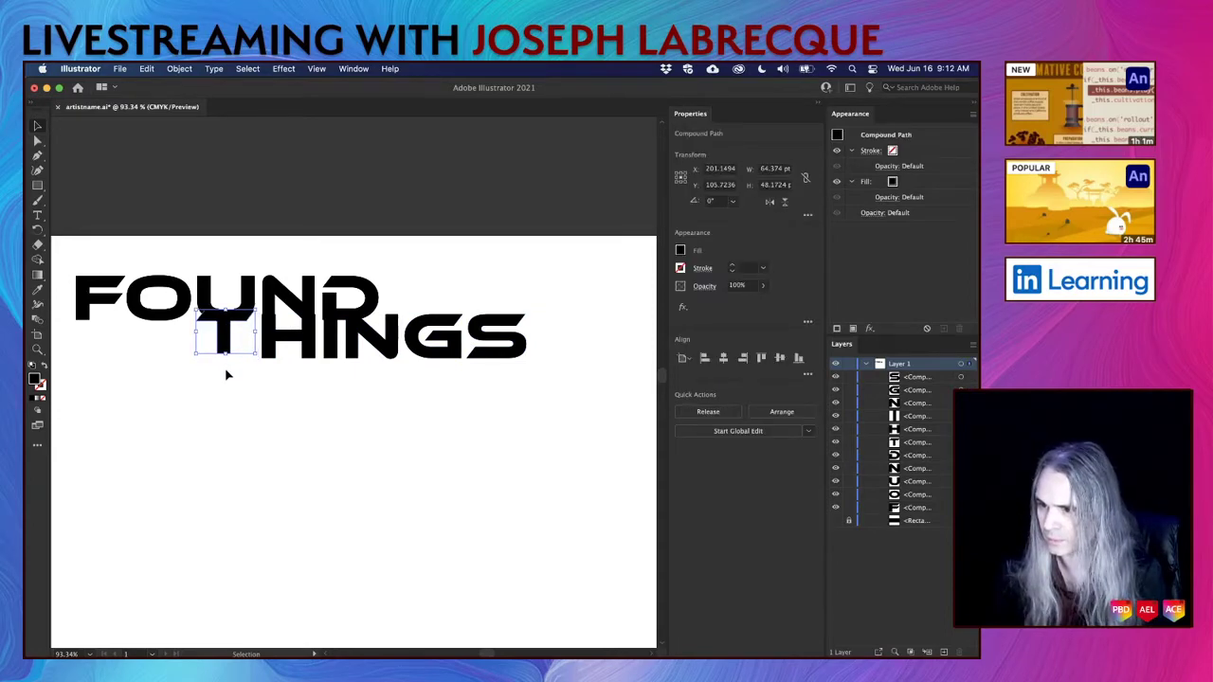
left_click(277, 425)
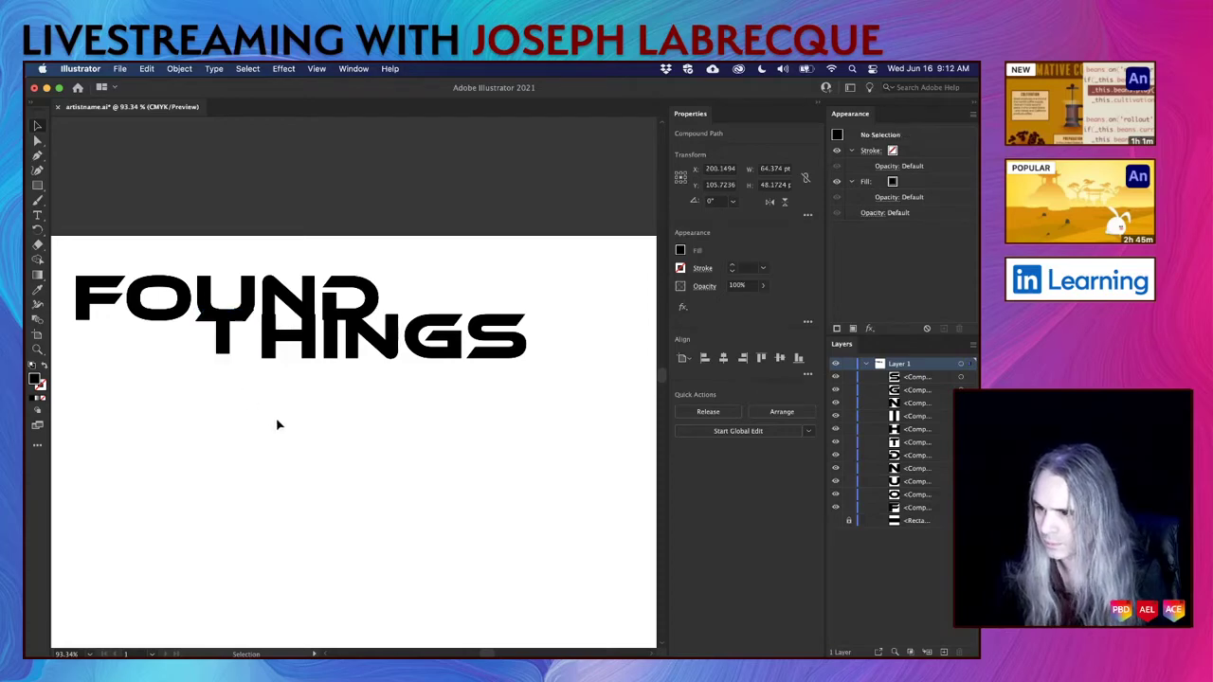
scroll(248, 335, "up", 5)
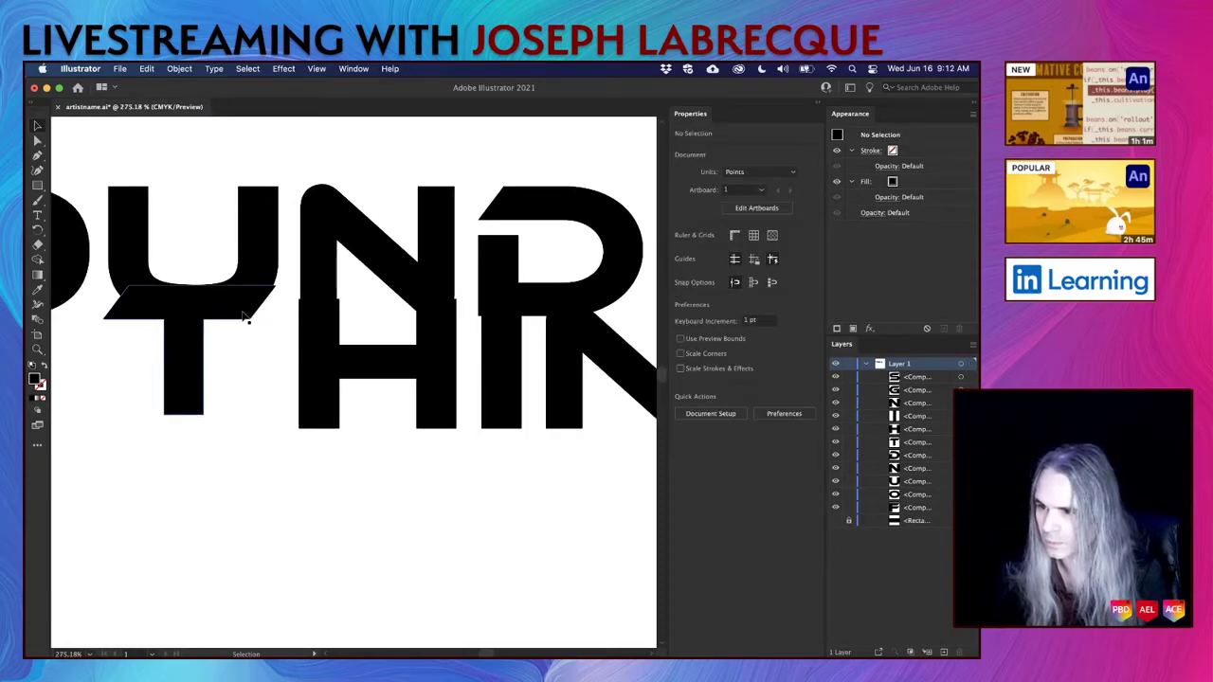
left_click(234, 304)
key("Left")
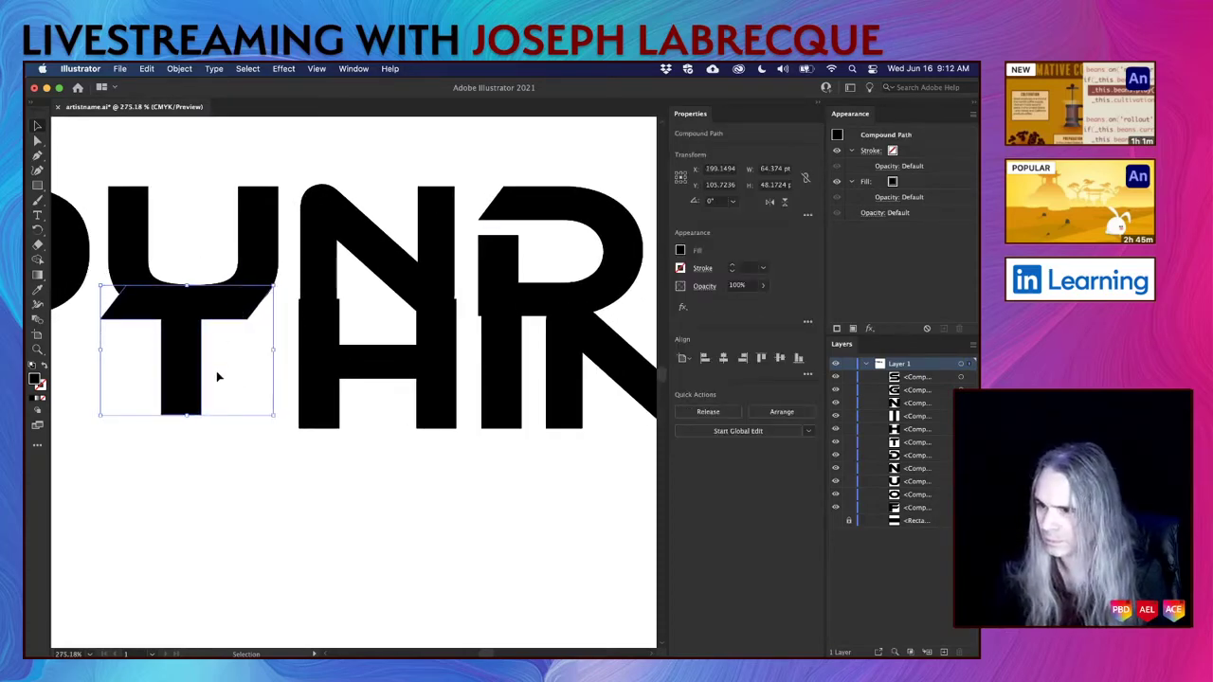
left_click(249, 487)
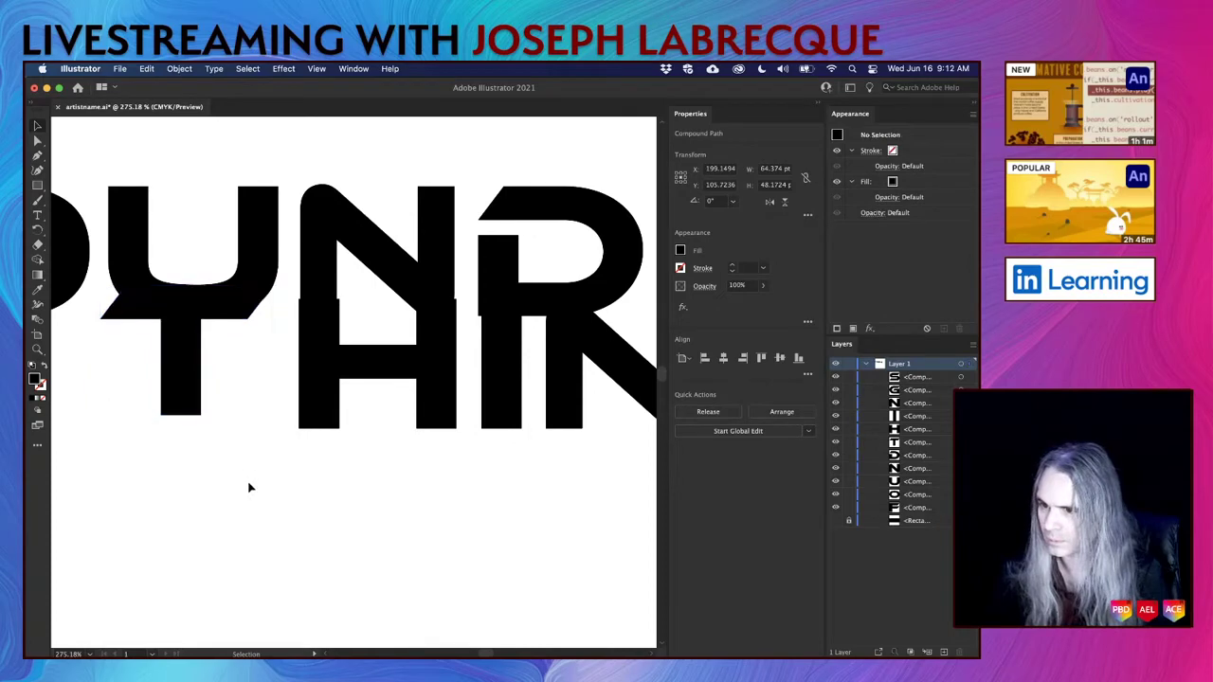
Slim the H slightly by pulling in its left and right side handles.
left_click(332, 376)
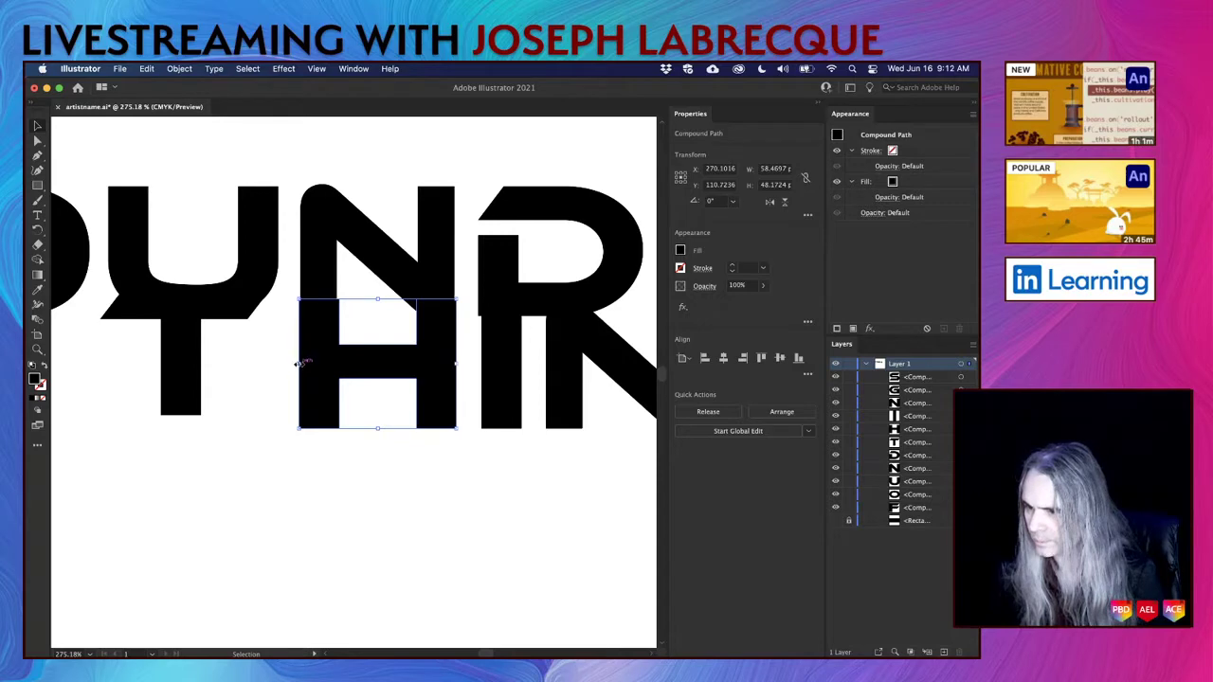
left_click_drag(299, 363, 301, 363)
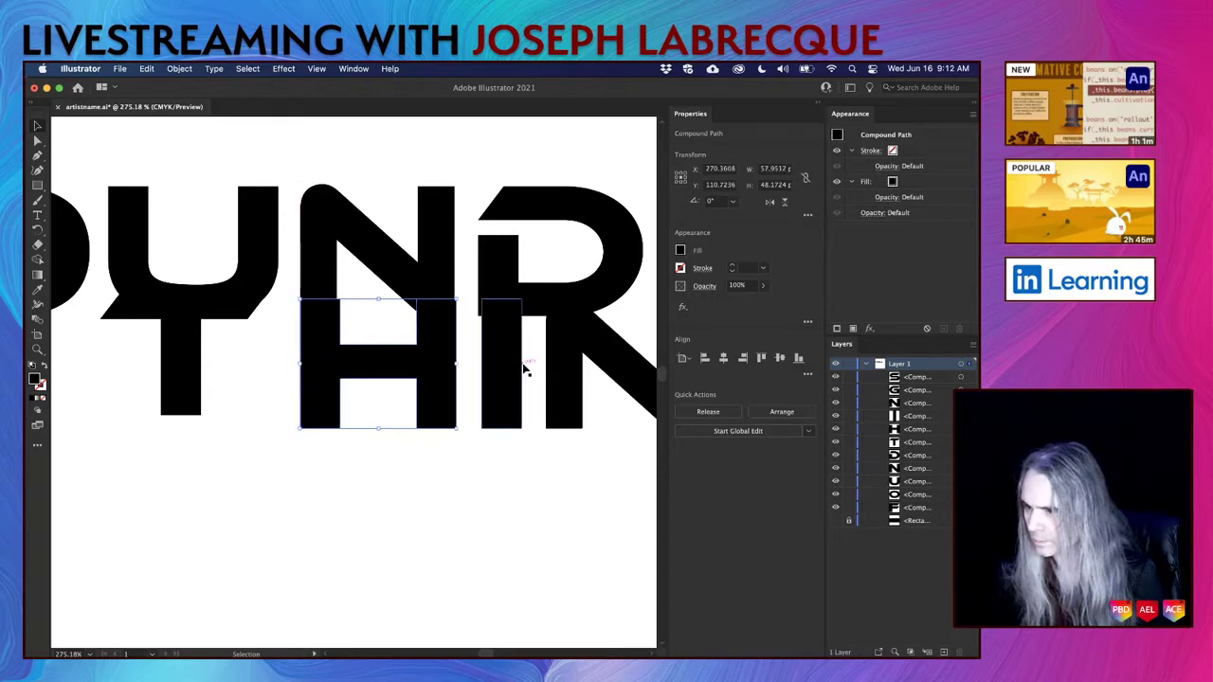
left_click_drag(454, 365, 455, 361)
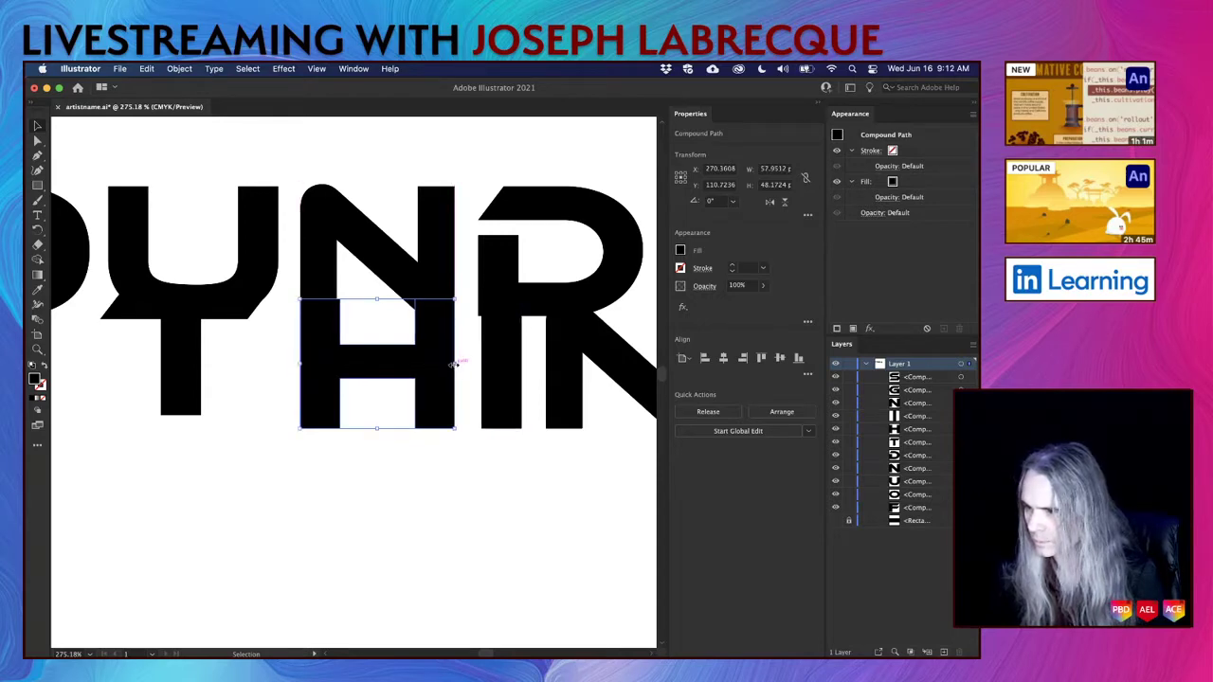
left_click(415, 487)
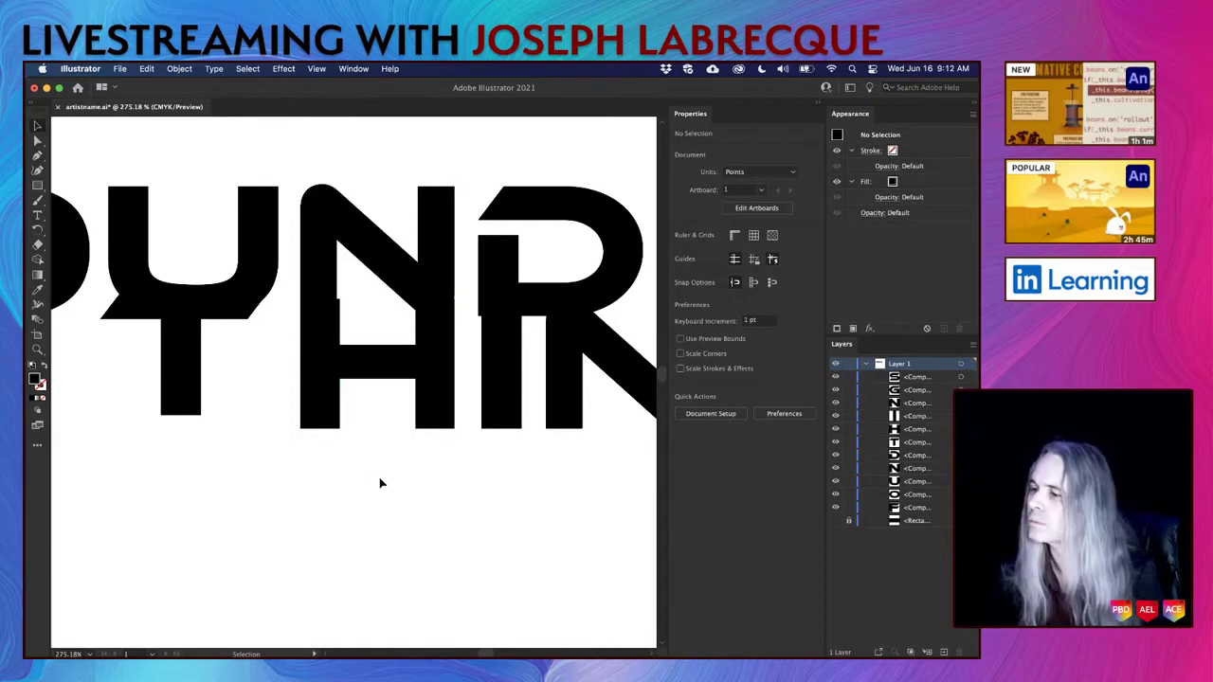
Stretch the I far down below the title, to about 113.58 pt tall.
scroll(379, 483, "right", 3)
left_click(448, 424)
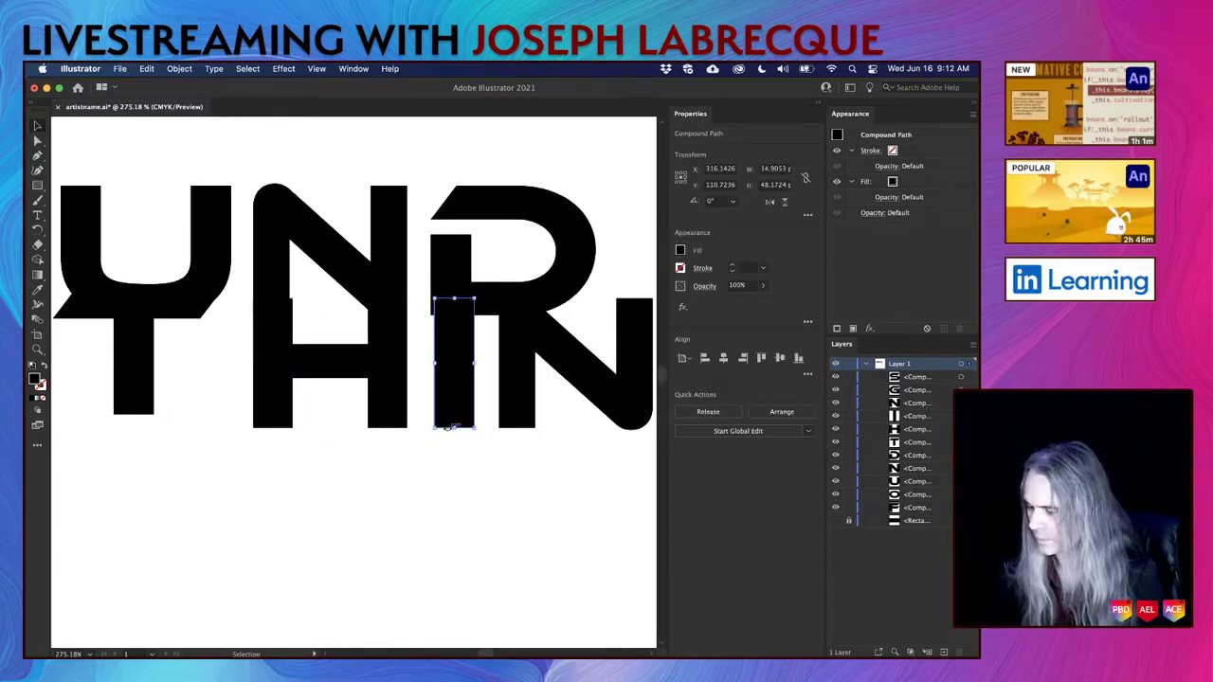
mouse_move(447, 424)
left_mouse_down()
mouse_move(428, 427)
mouse_move(449, 430)
left_mouse_up()
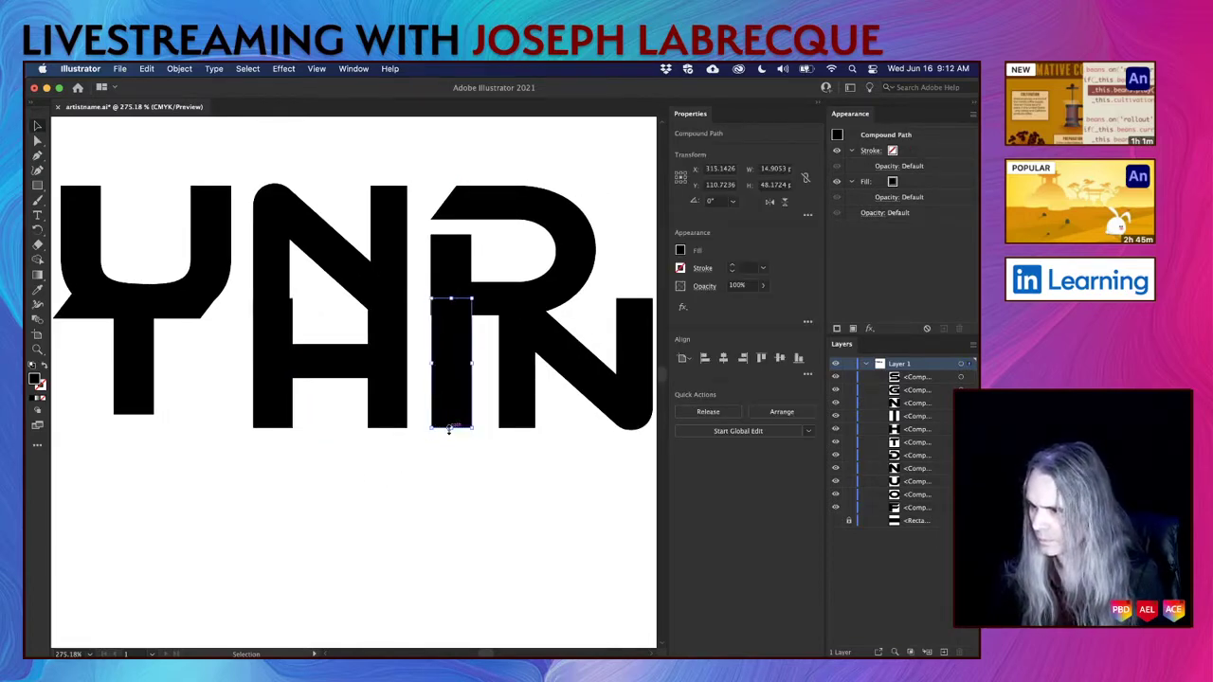
key("Left")
key("Right")
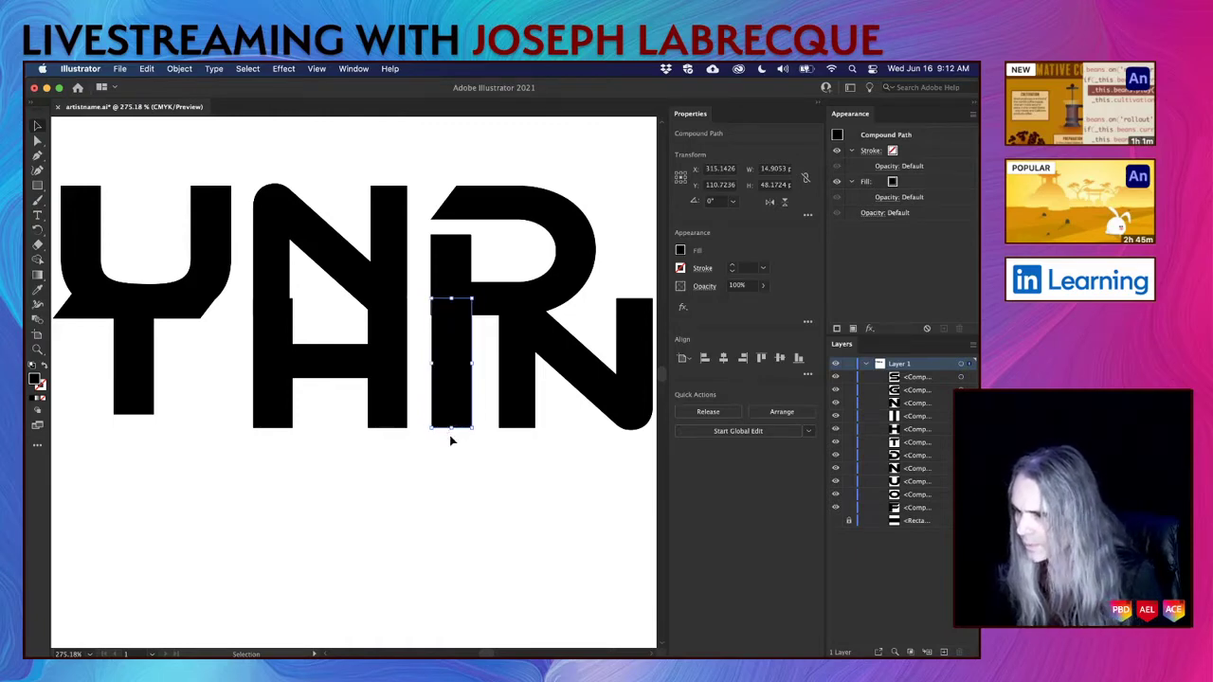
left_click_drag(451, 427, 451, 603)
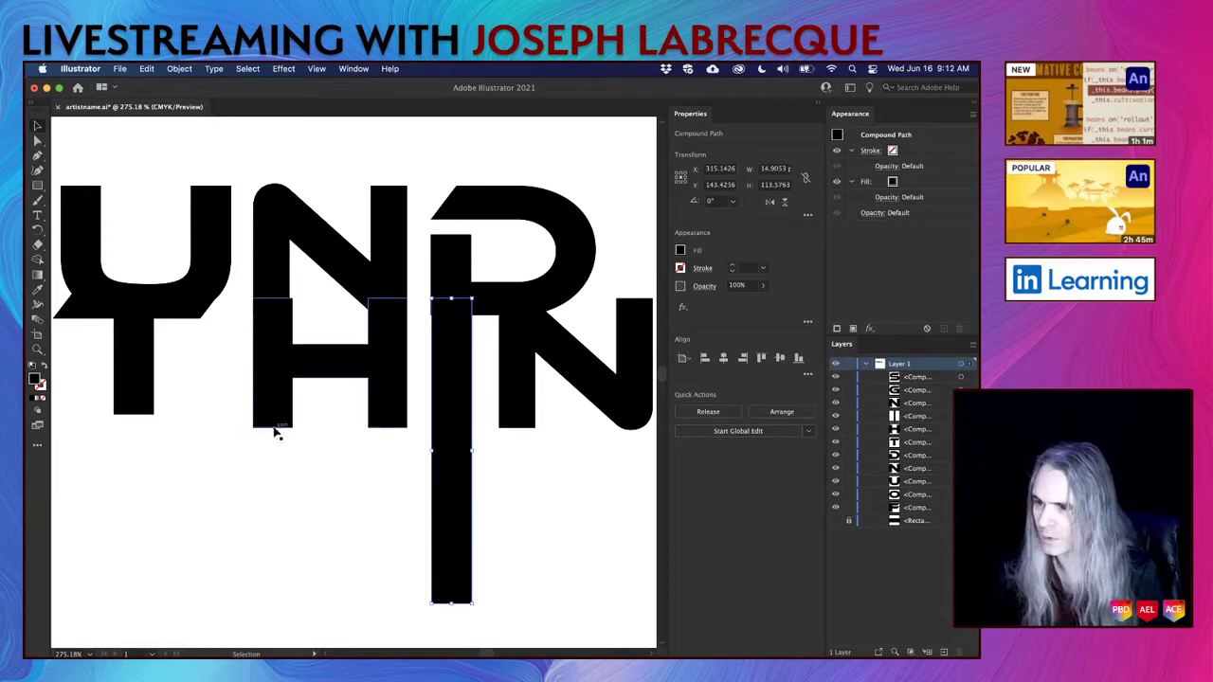
left_click(377, 425)
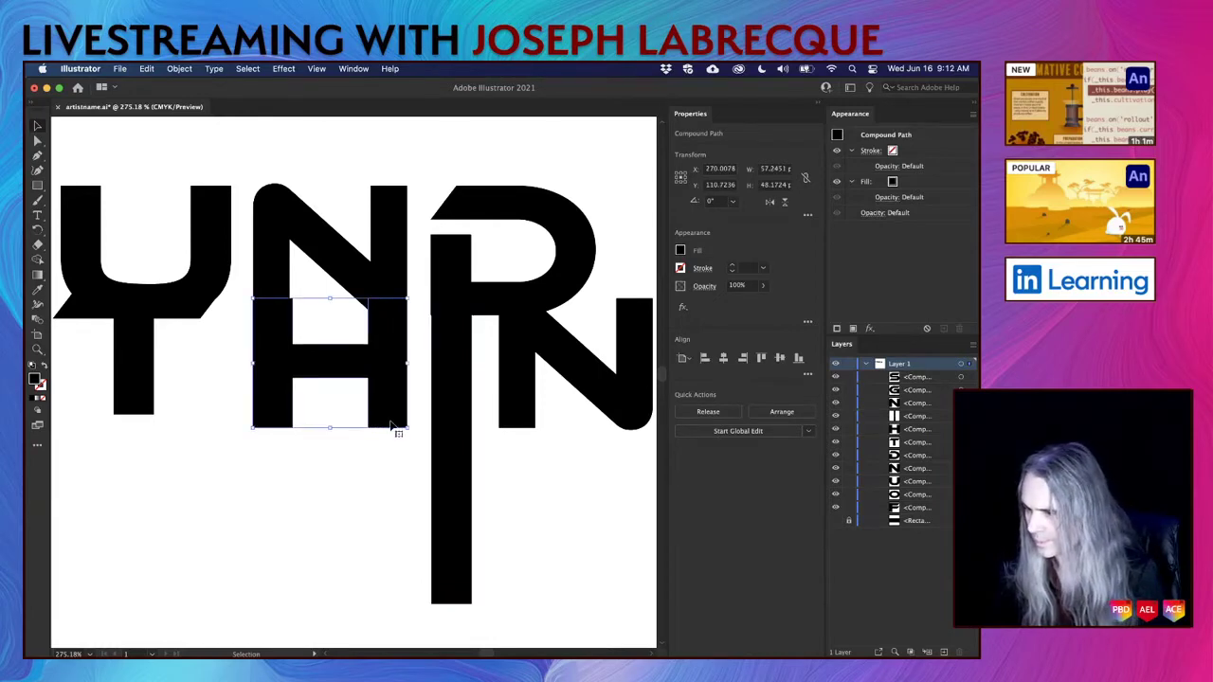
Isolate the H and lengthen its right leg downward by lowering its bottom anchors.
double_click(390, 424)
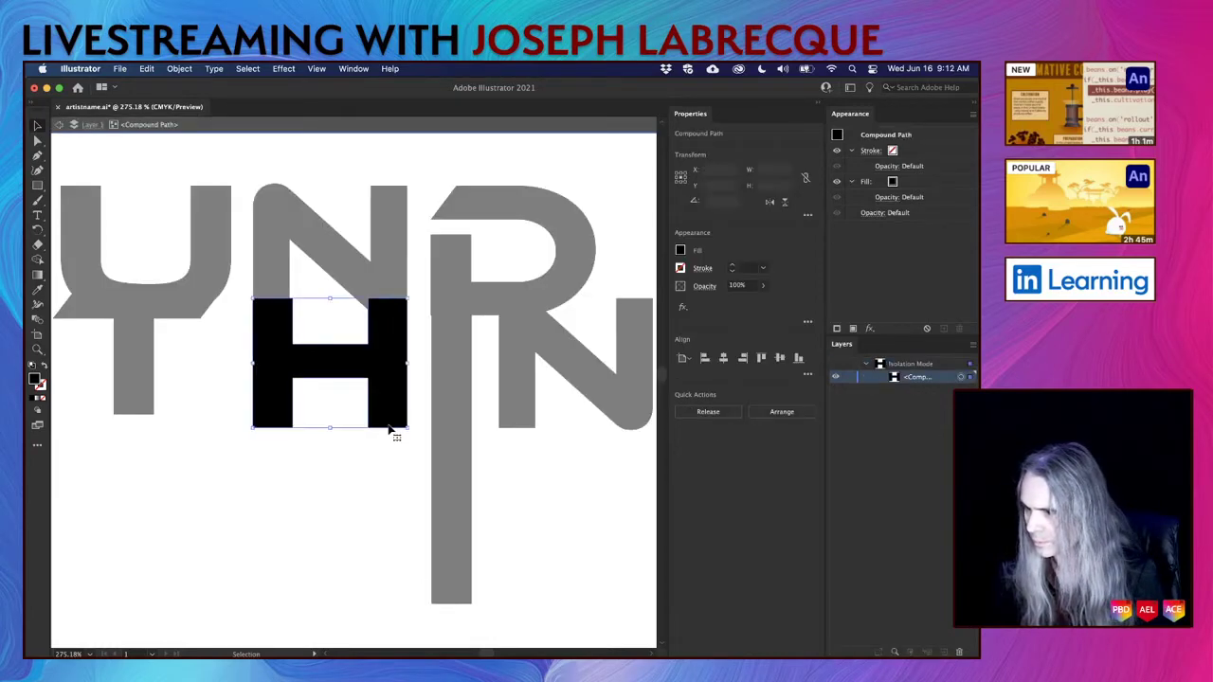
left_click(38, 142)
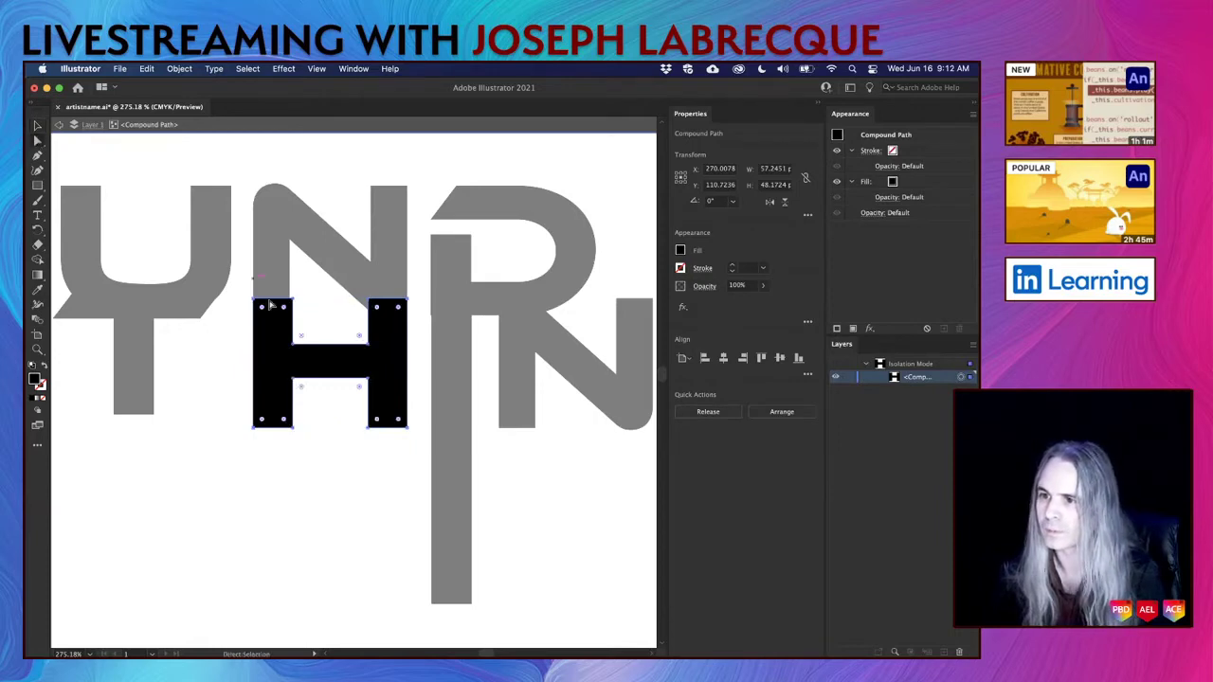
left_click(371, 429)
left_click(370, 430)
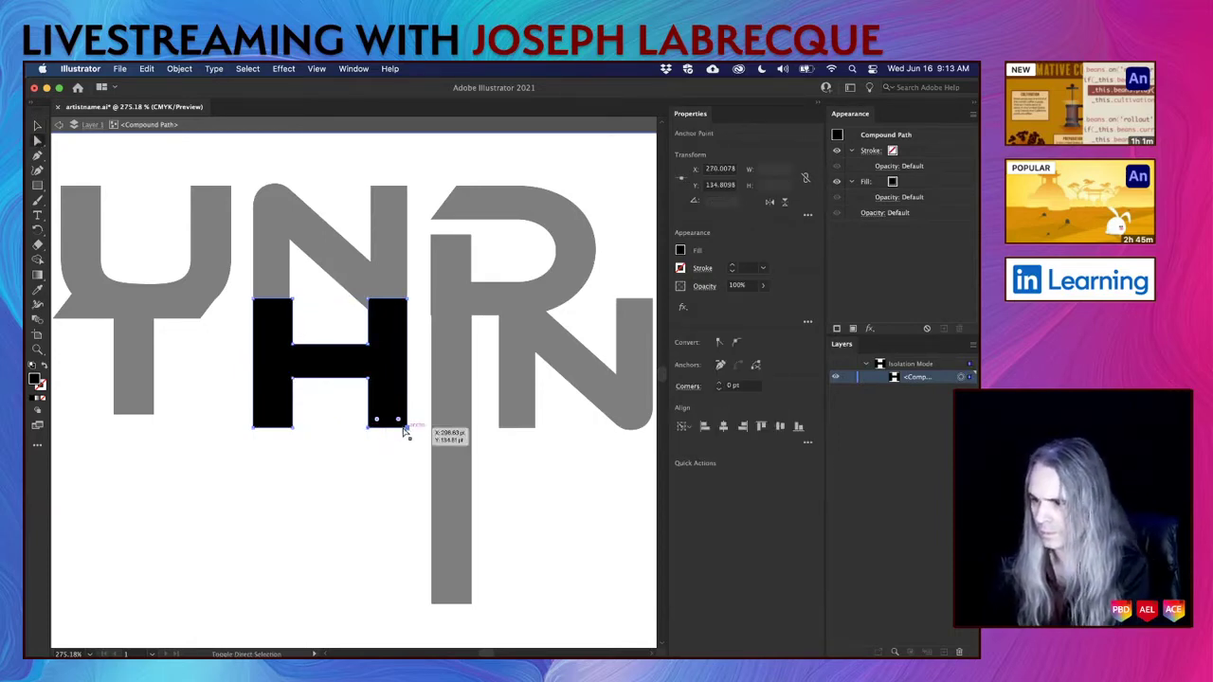
left_click(407, 427, "shift")
key("Down")
key("Down")
key("Down")
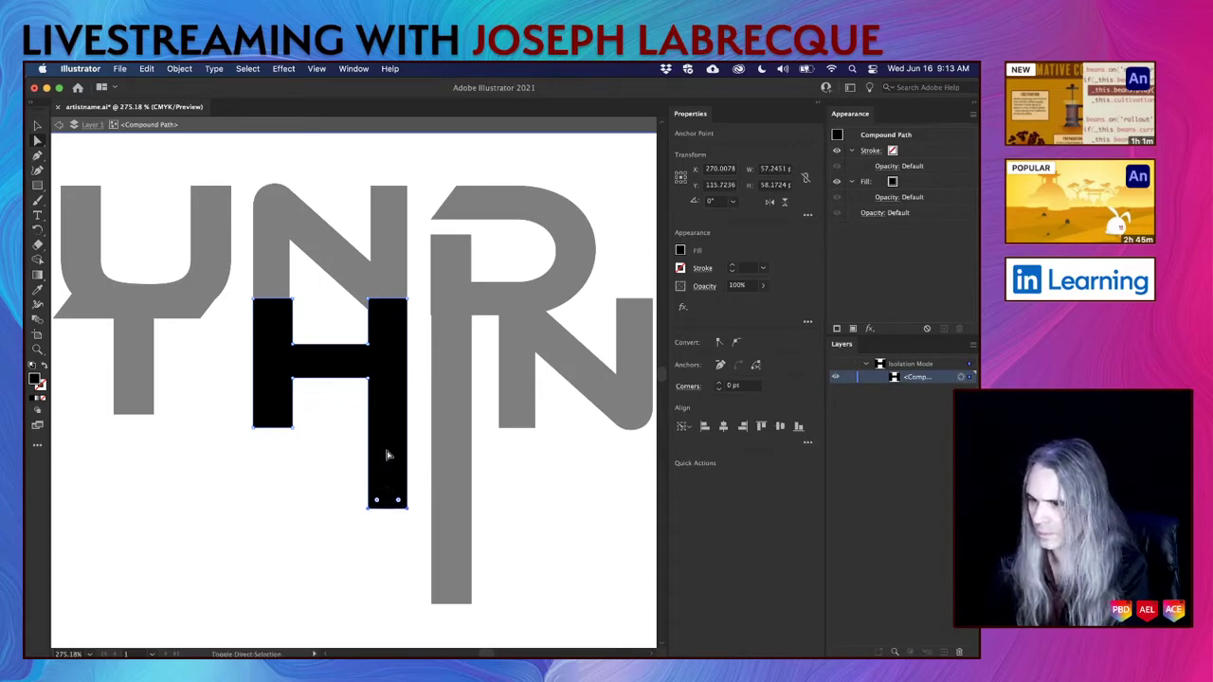
key("Down")
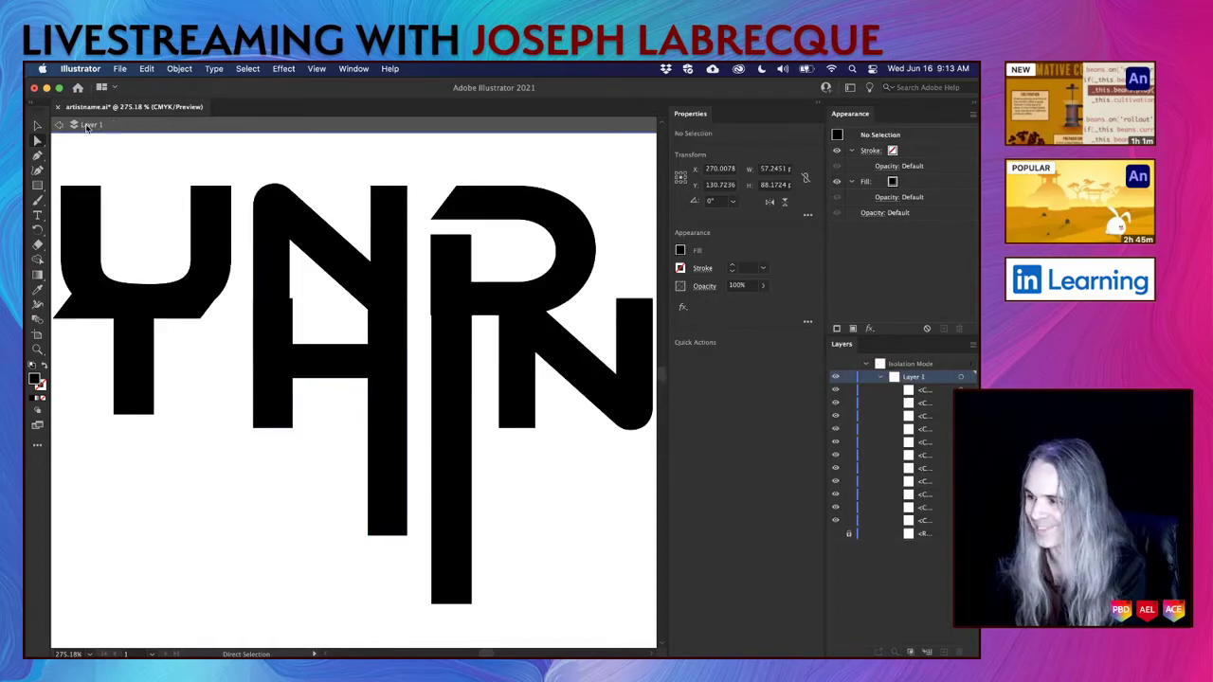
left_click(59, 124)
Stretch the N's left leg downward by nudging its bottom anchors.
scroll(428, 413, "right", 5)
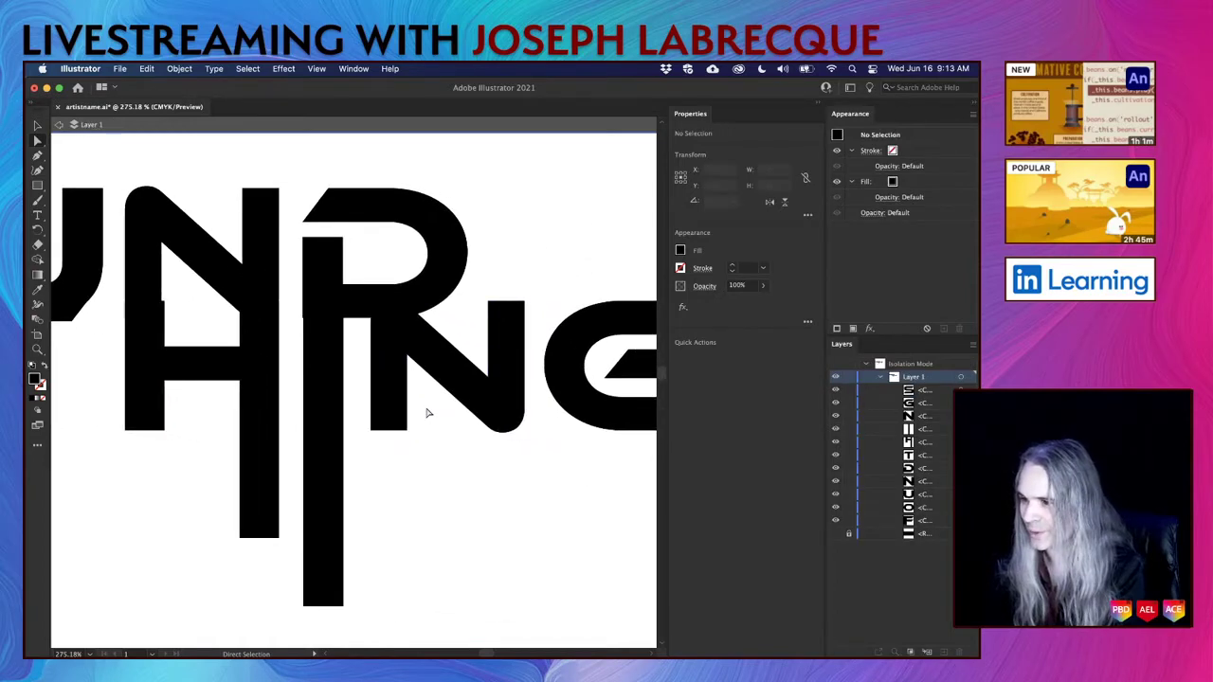
left_click(506, 323)
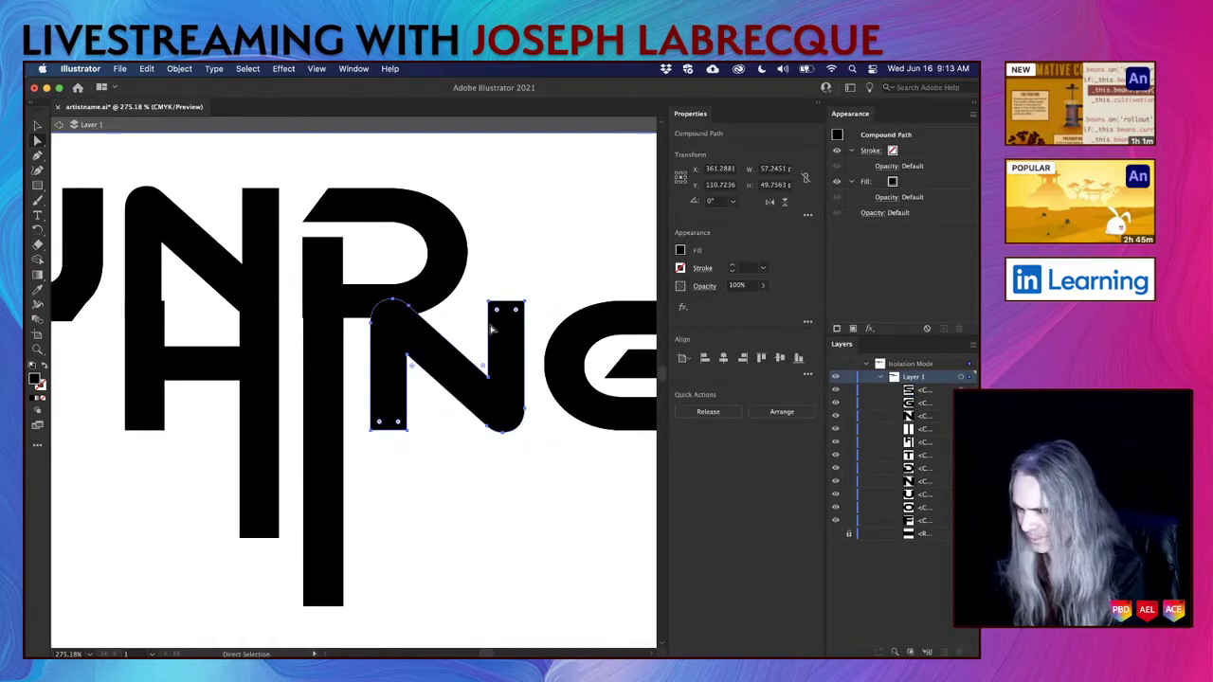
left_click(374, 428)
left_click(407, 430, "shift")
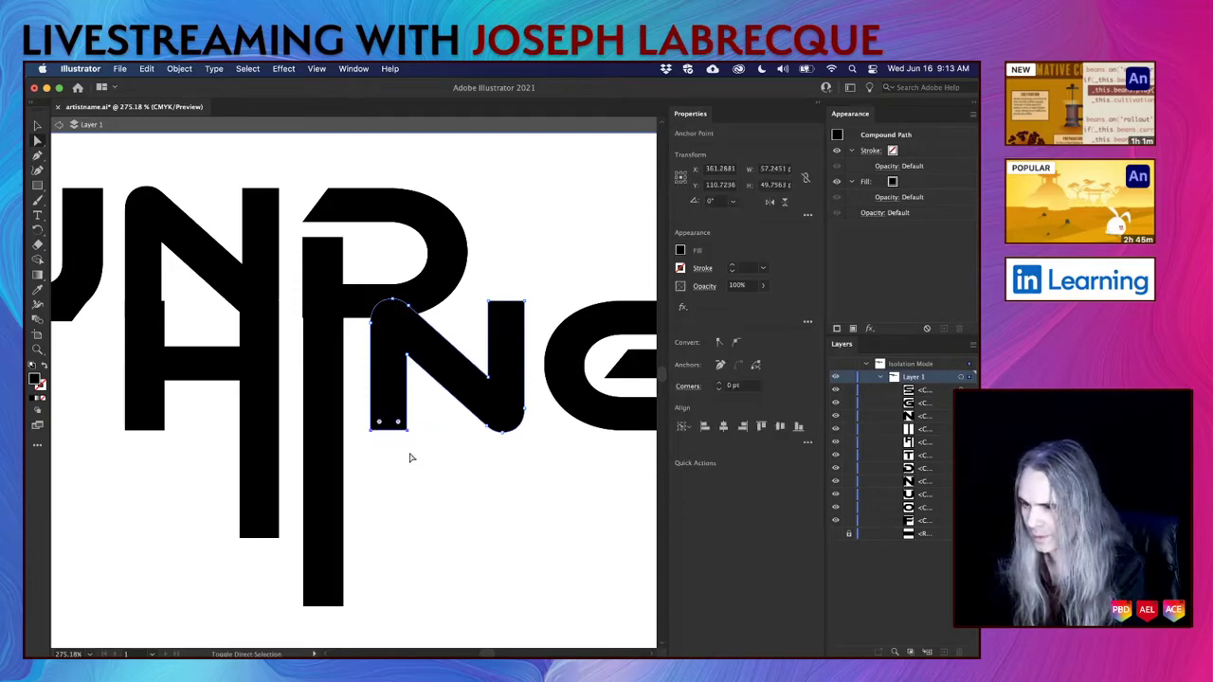
key("shift+Down")
key("shift+Down")
key("shift+Down")
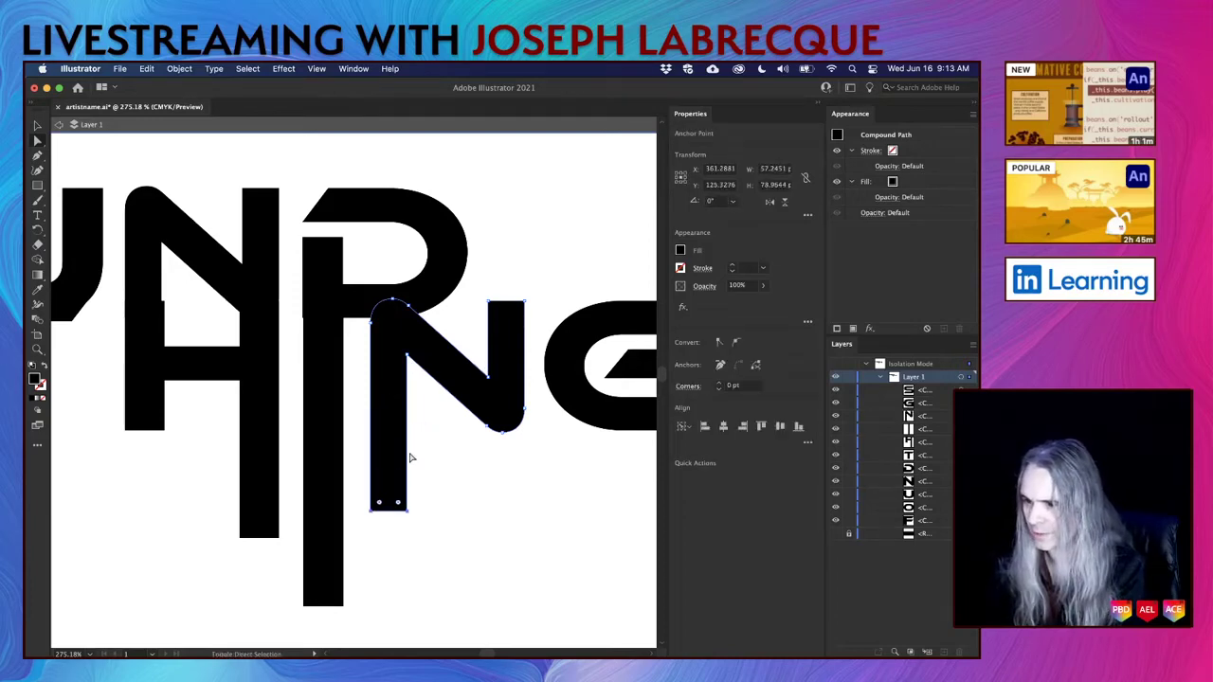
key("shift+Down")
key("shift+Up")
key("shift+Up")
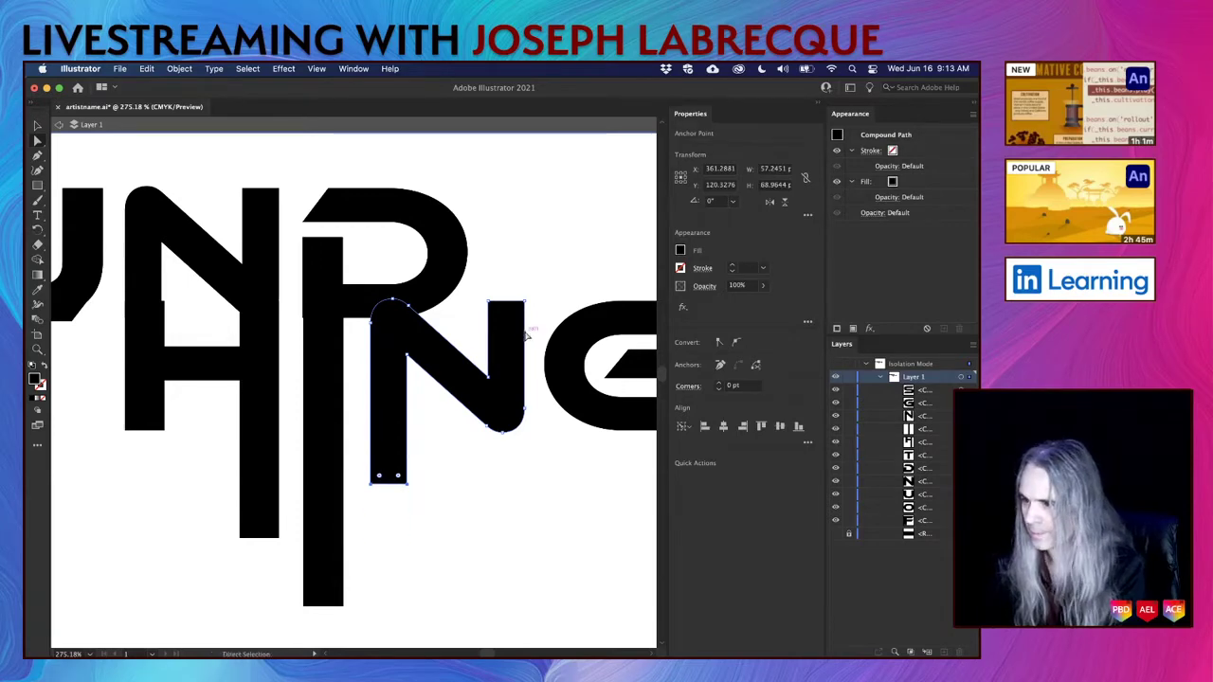
Raise the N's right leg above the lettering, making the N about 88.17 pt tall.
left_click(490, 302)
left_click(524, 303, "shift")
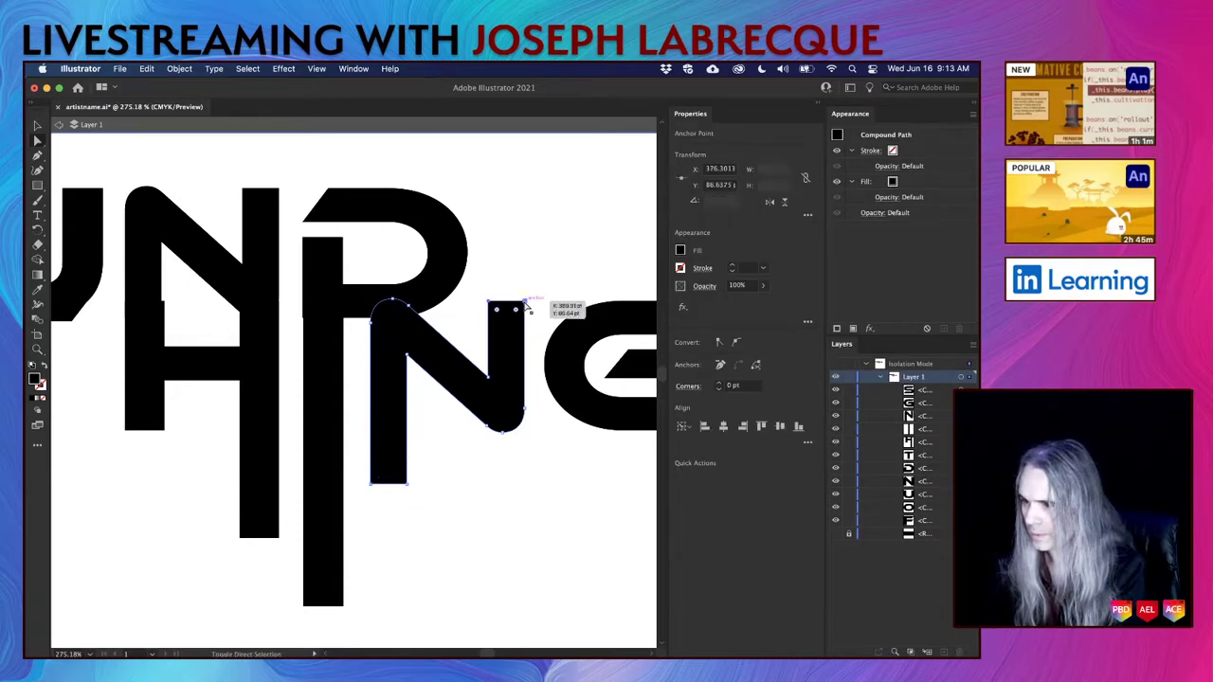
key("shift+Up")
key("shift+Up")
key("shift+Up")
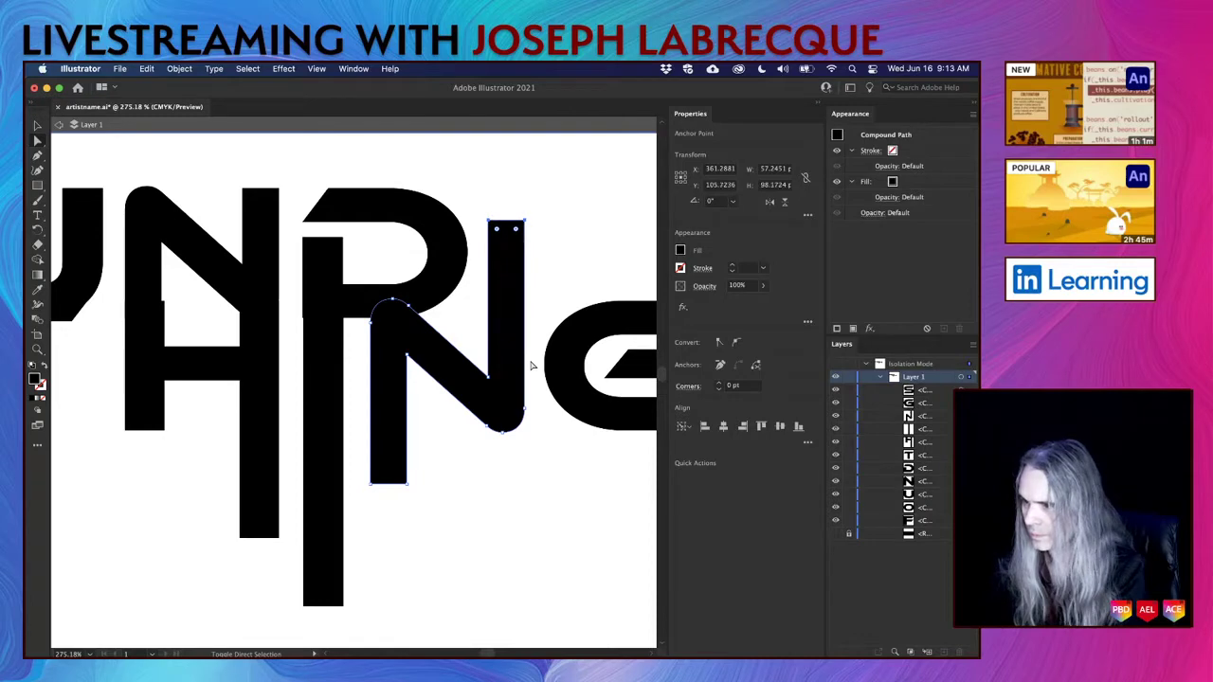
key("shift+Down")
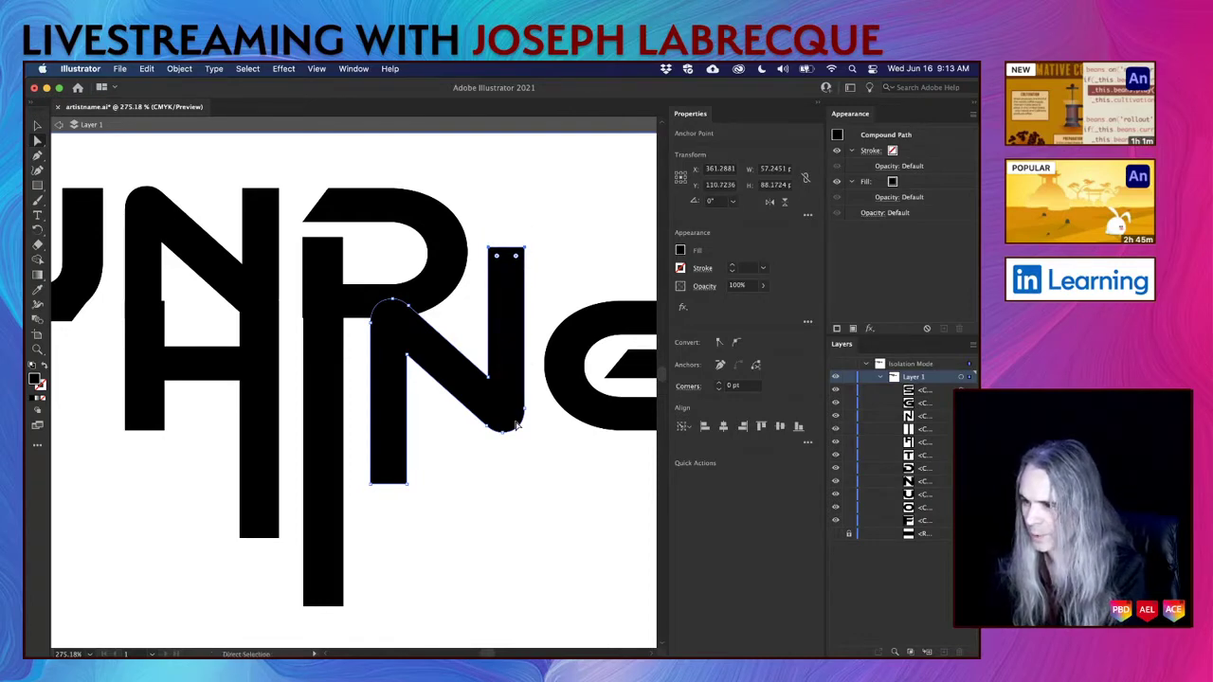
scroll(517, 426, "right", 5)
scroll(516, 425, "right", 4)
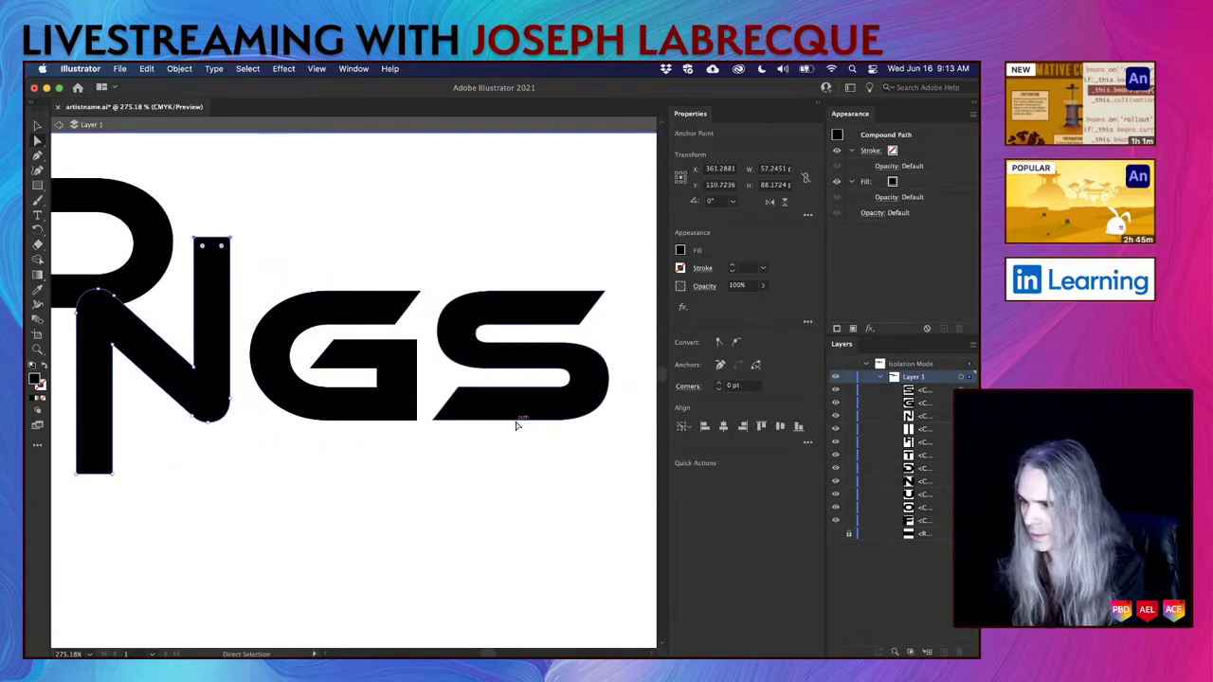
left_click(37, 126)
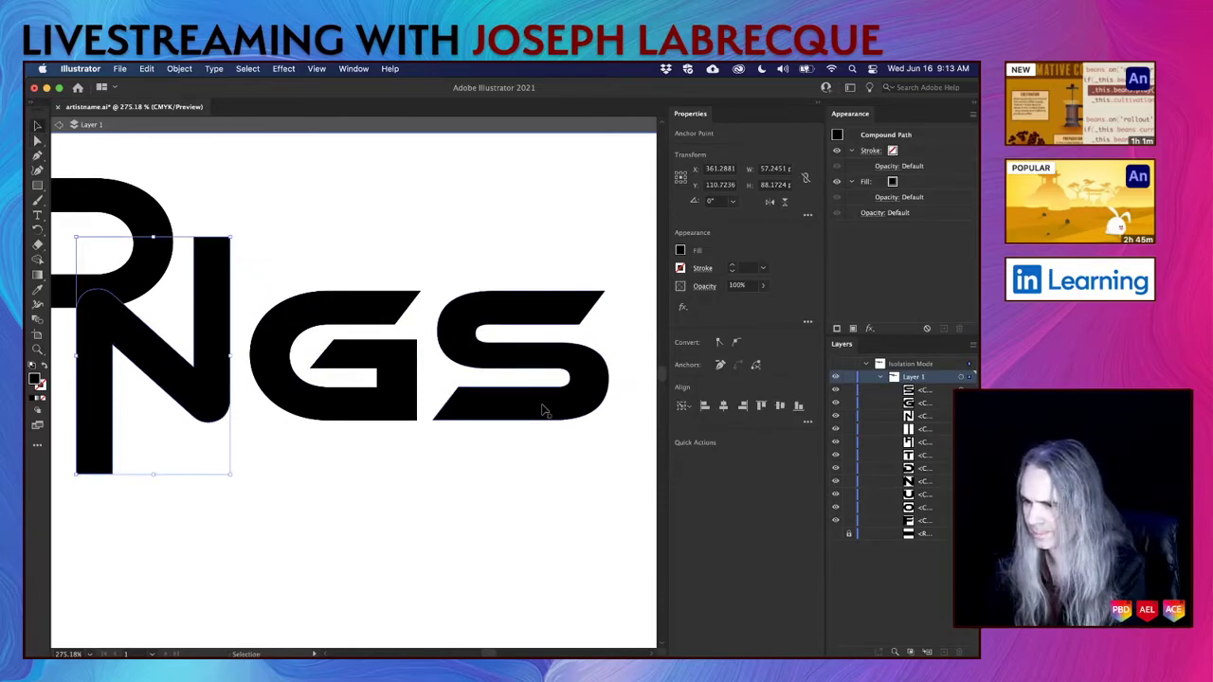
Shift the S right and stretch its lower-left tip under the G, widening it to about 125.53 pt.
left_click(545, 410)
scroll(522, 456, "right", 4)
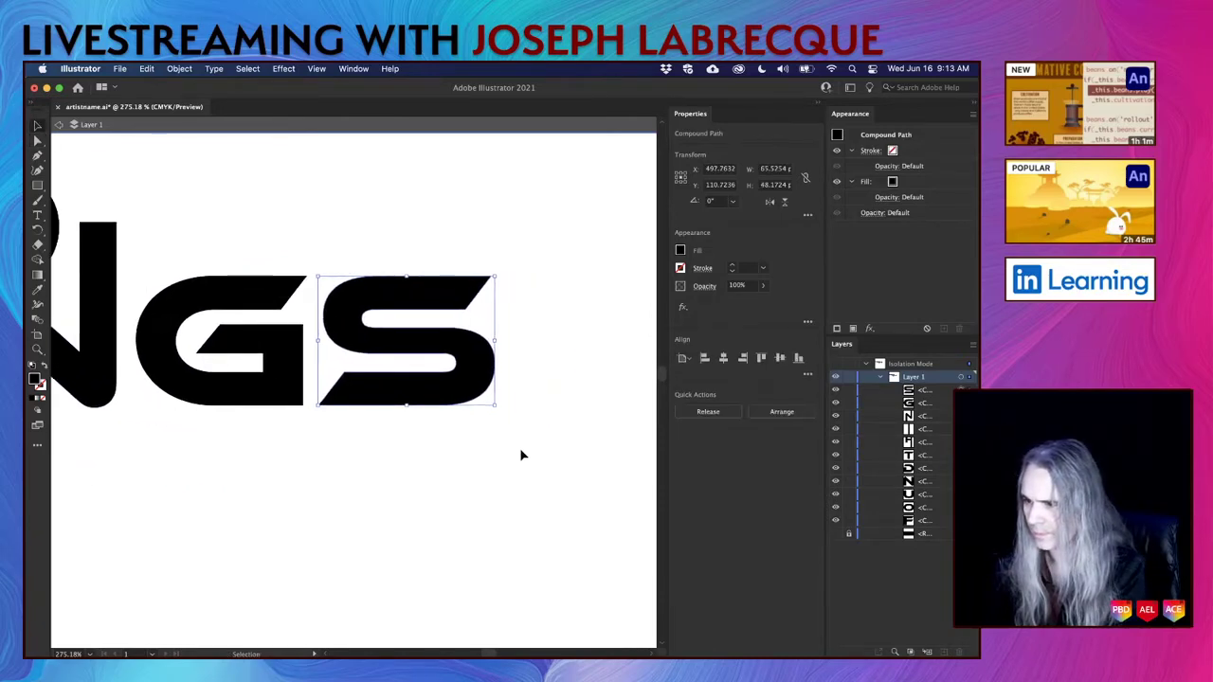
key("shift+Right")
key("shift+Right")
key("shift+Right")
key("shift+Right")
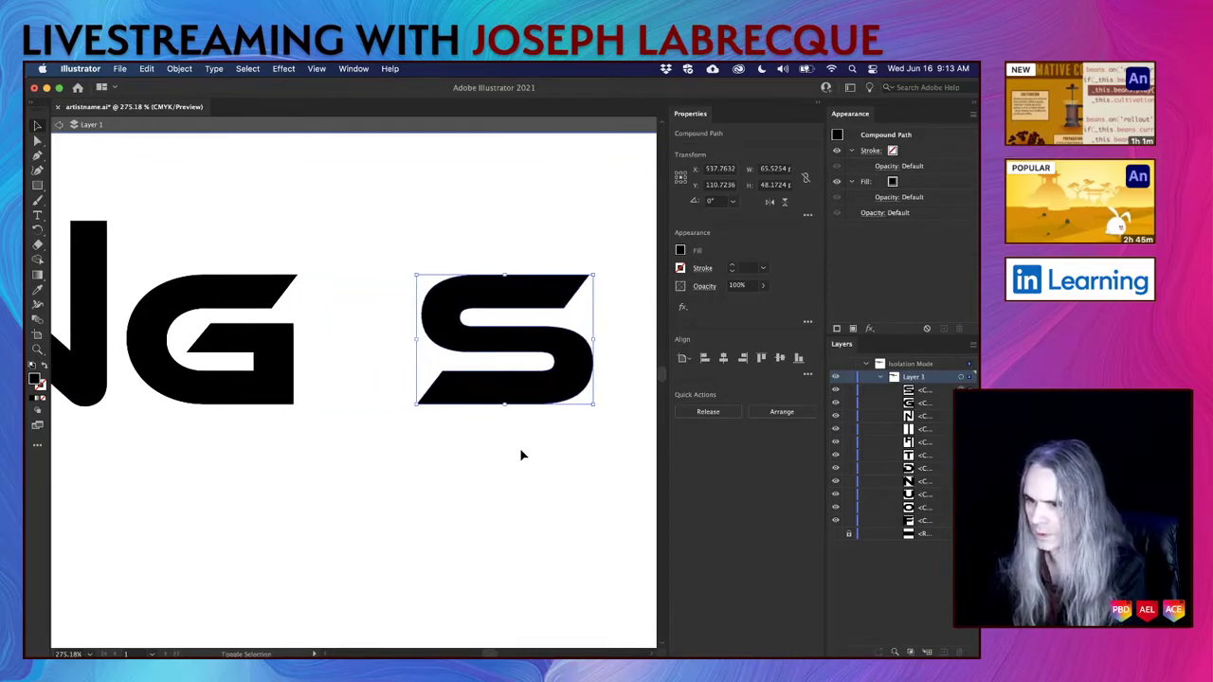
left_click(38, 143)
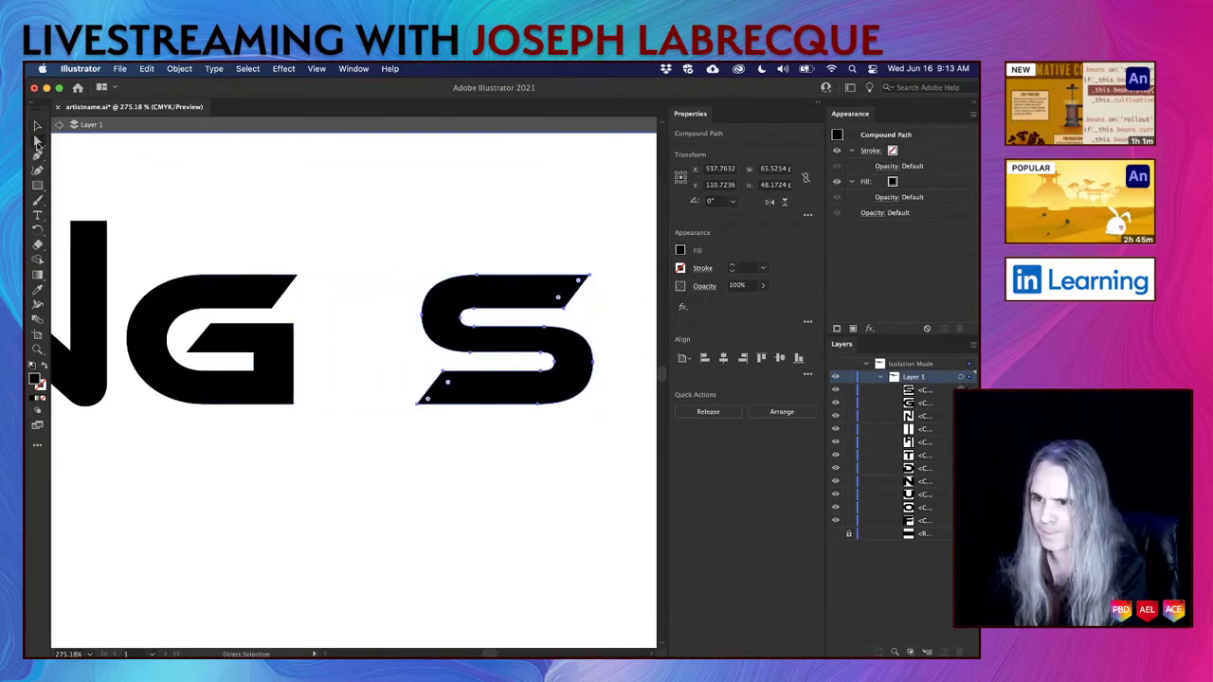
left_click(441, 371)
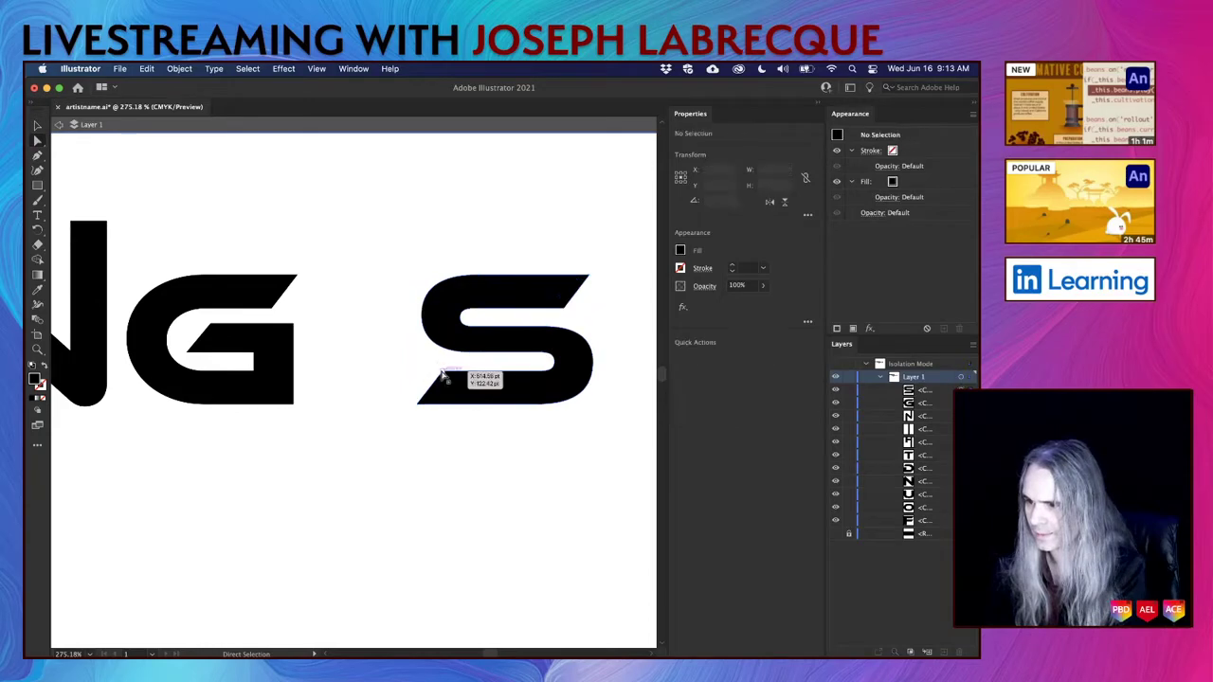
left_click_drag(442, 382, 419, 408)
key("shift+Left")
key("shift+Left")
key("shift+Left")
key("shift+Left")
key("shift+Left")
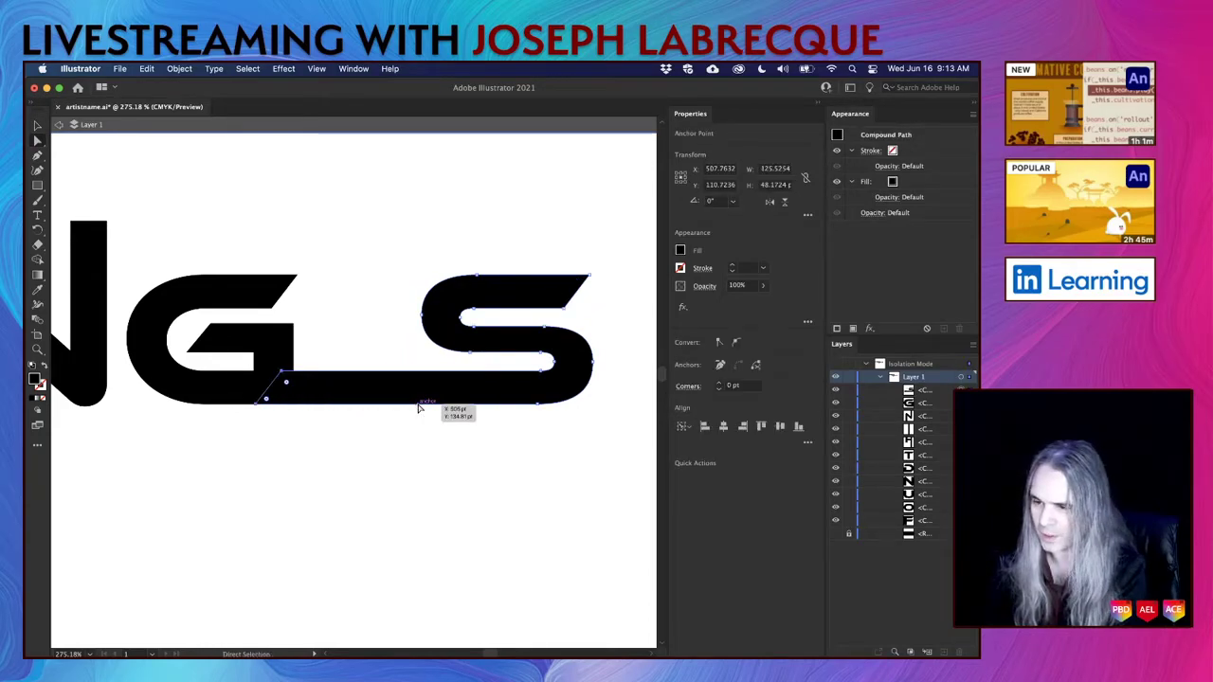
left_click(413, 440)
scroll(408, 462, "down", 6)
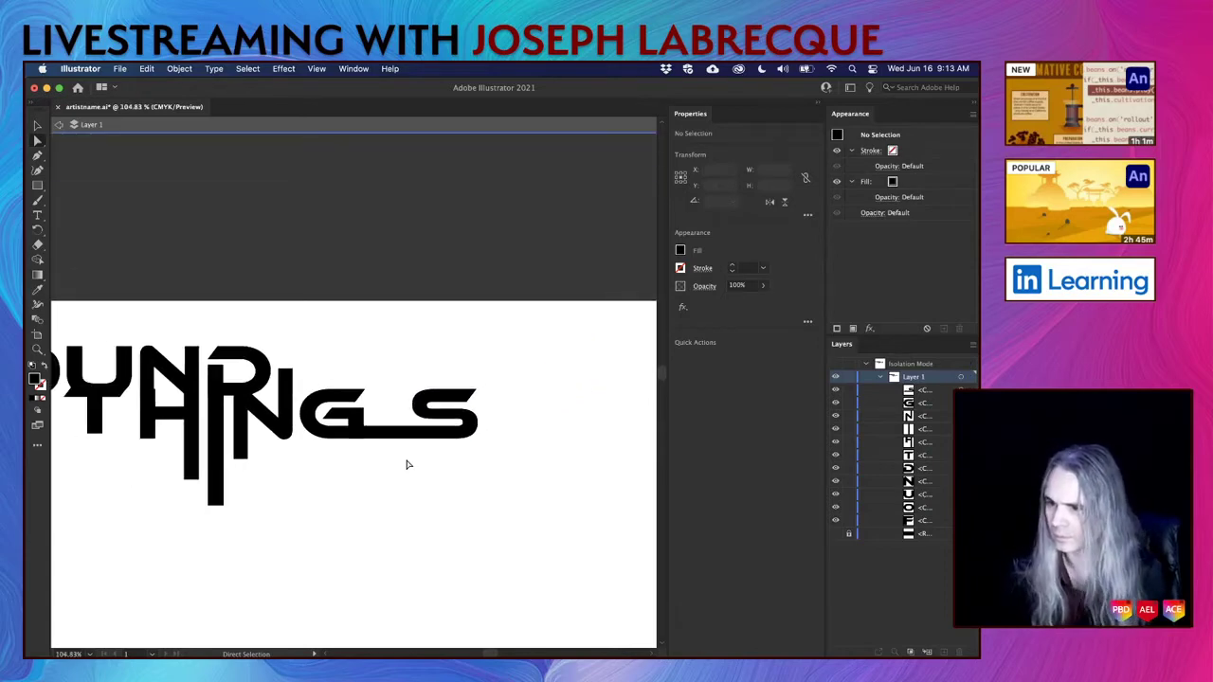
scroll(407, 464, "left", 2)
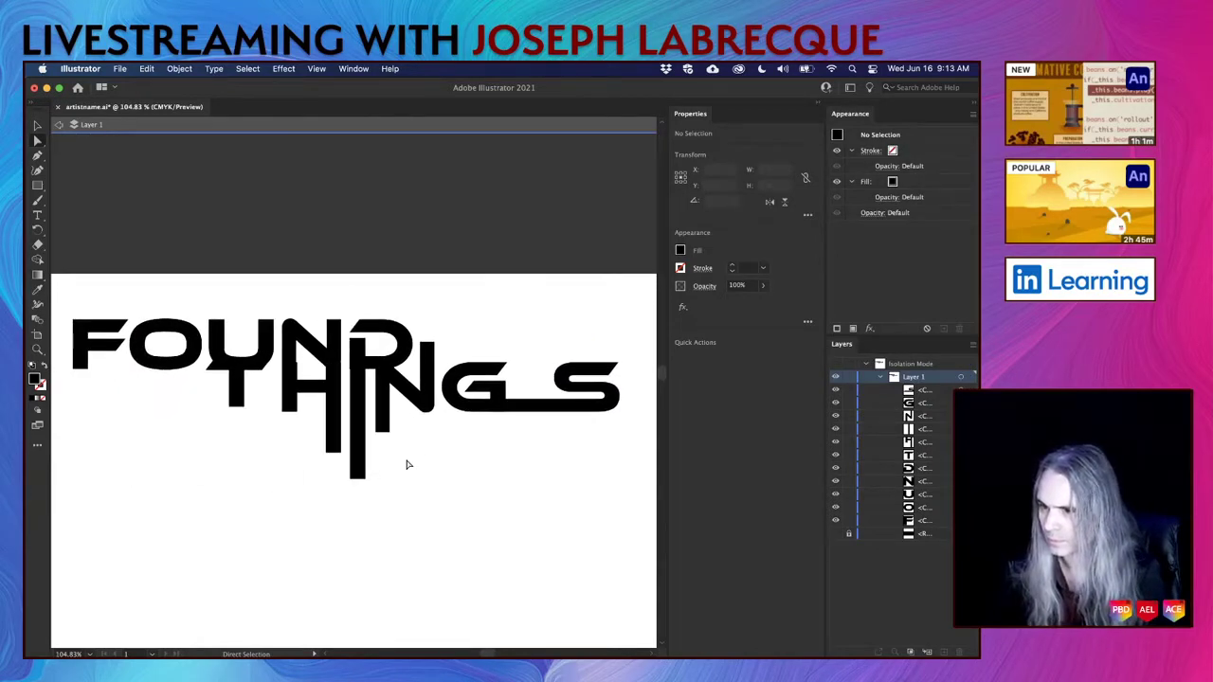
scroll(408, 465, "down", 1)
scroll(408, 465, "down", 3)
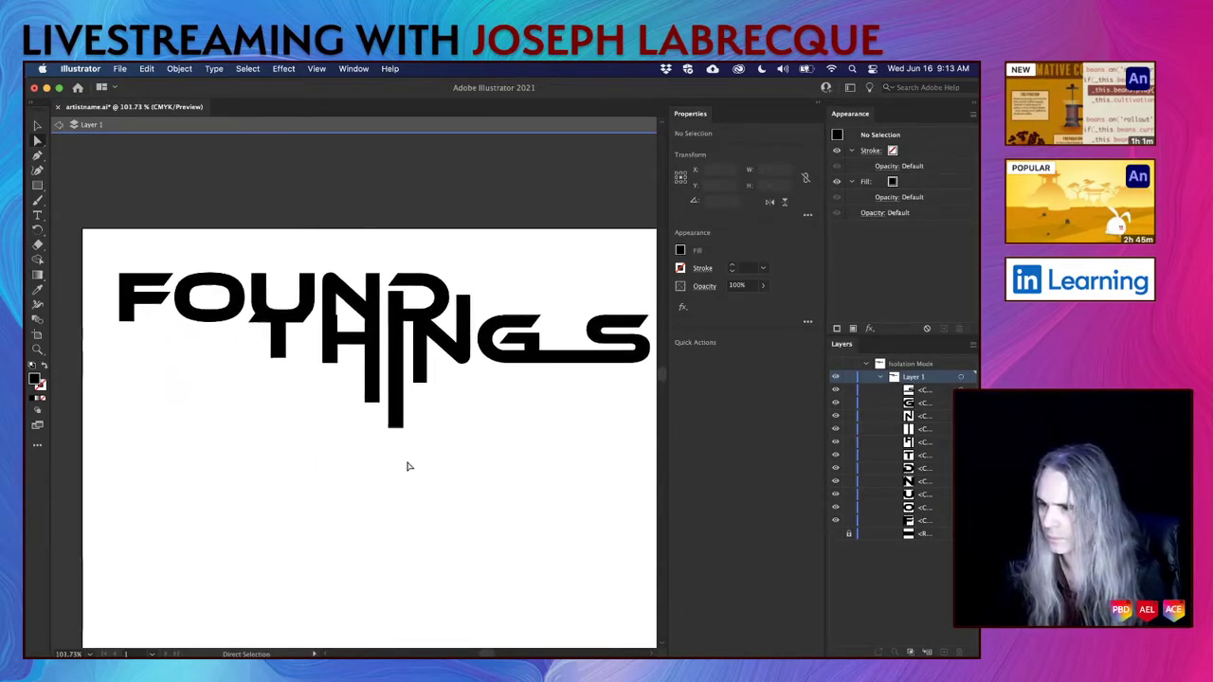
scroll(409, 465, "up", 1)
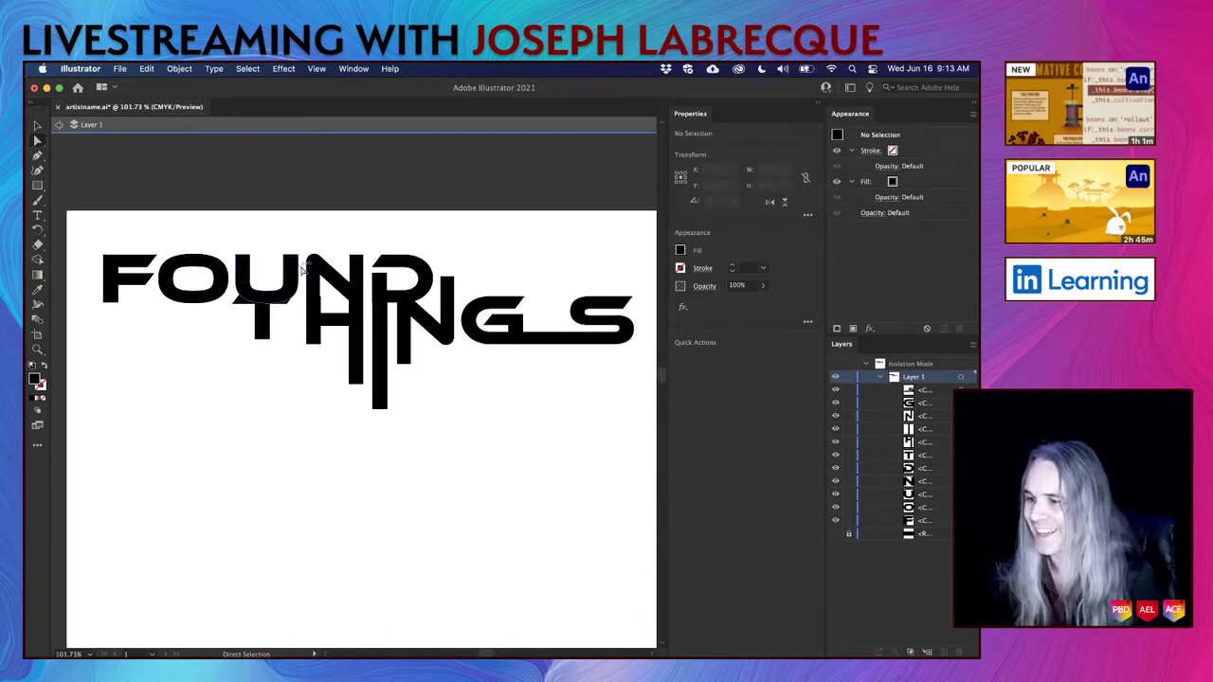
scroll(334, 303, "up", 8)
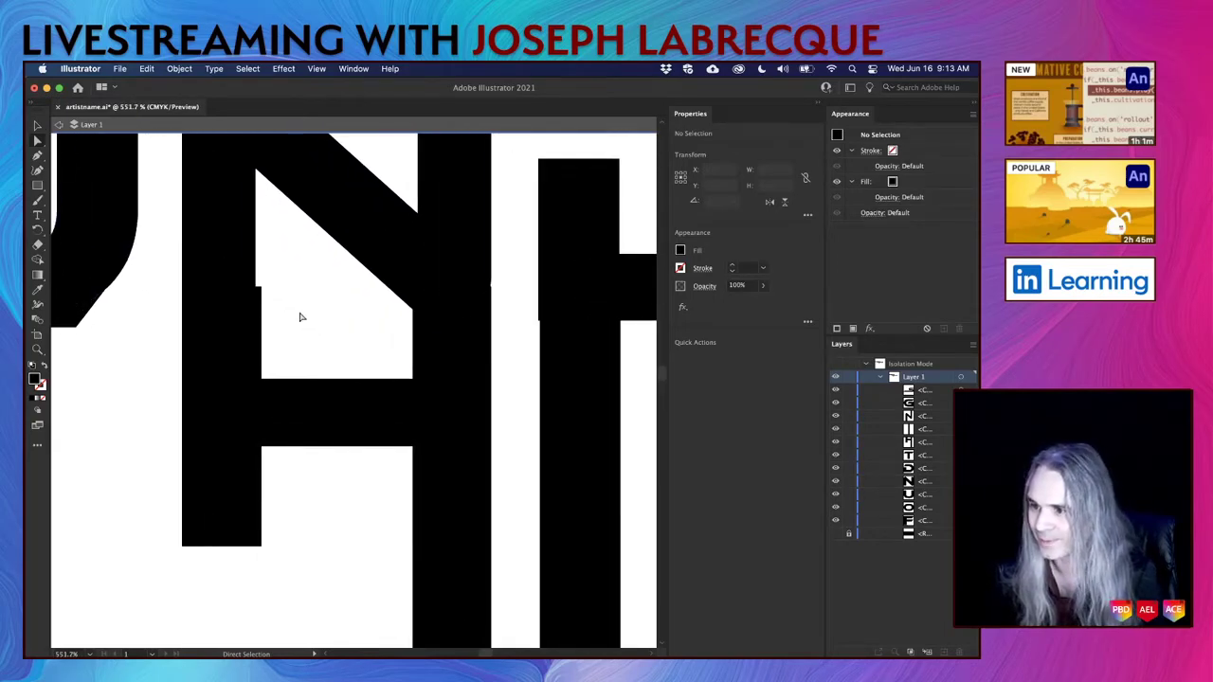
Shift the H's inner edge slightly left and raise its top-left inner corner a little.
left_click(261, 286)
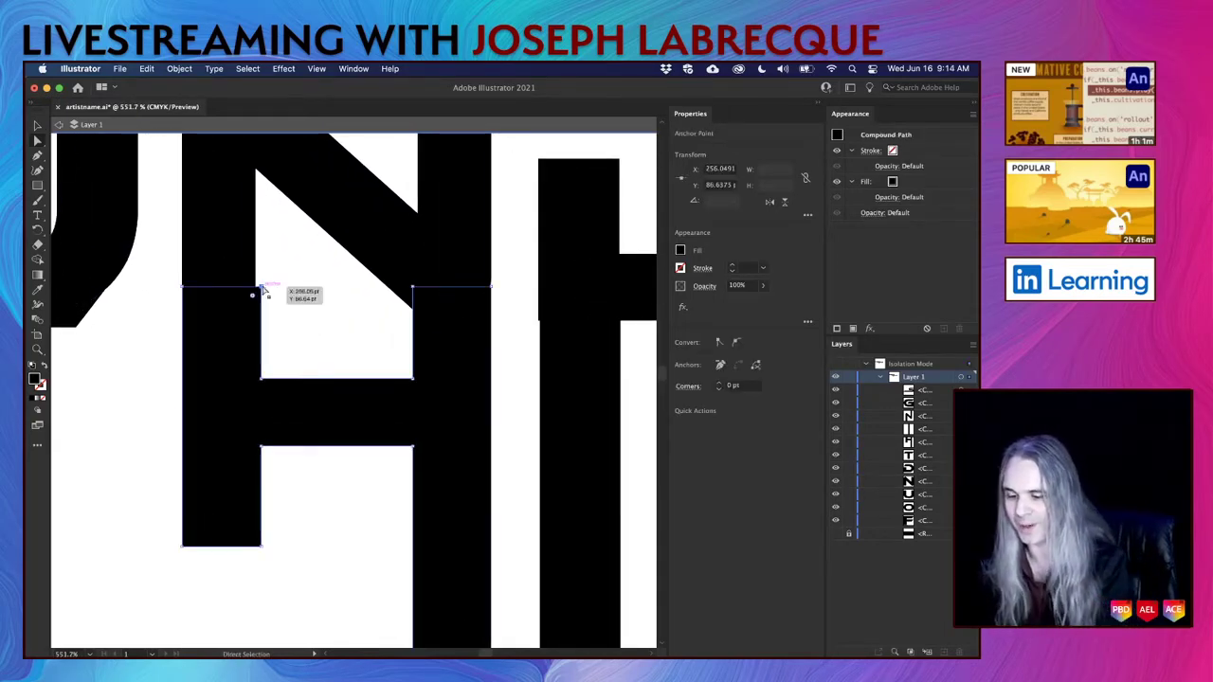
left_click(262, 379, "shift")
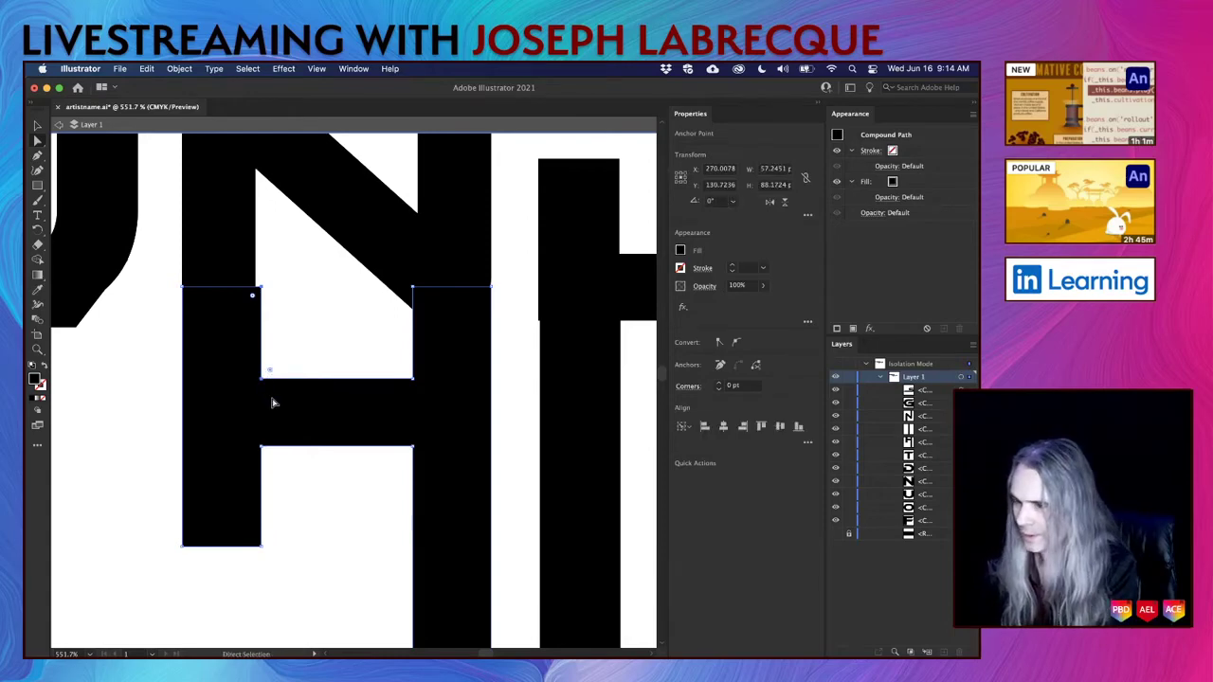
key("Left")
left_click(304, 494)
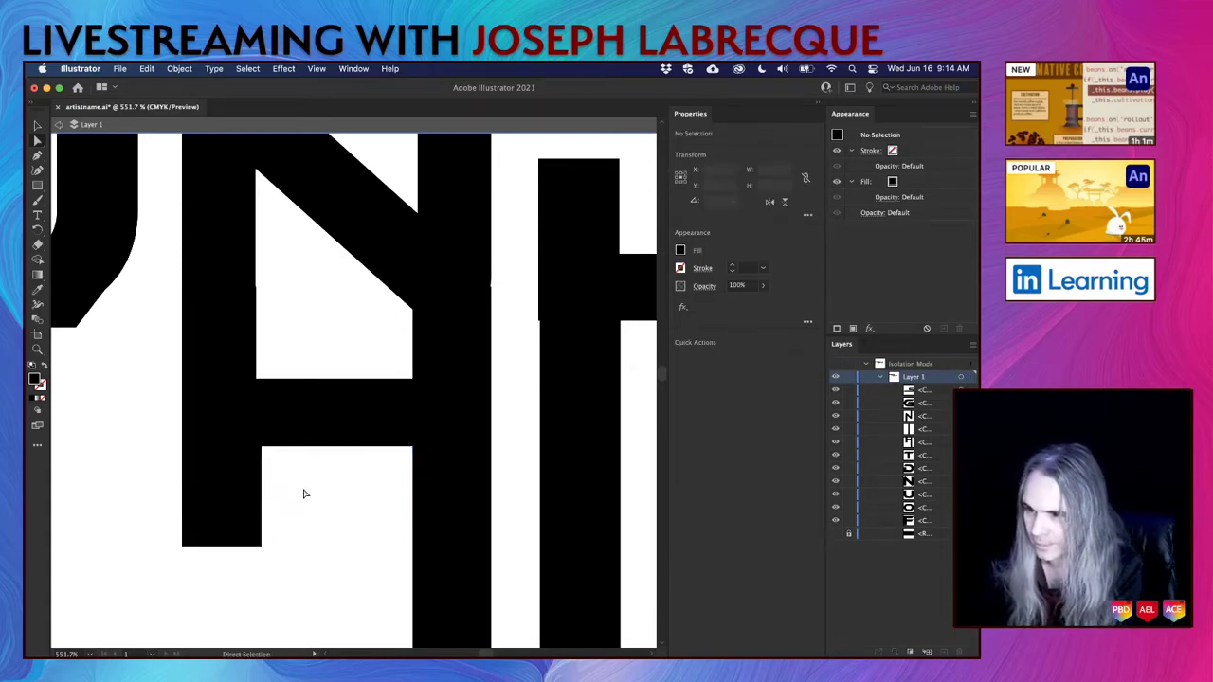
left_click(256, 285)
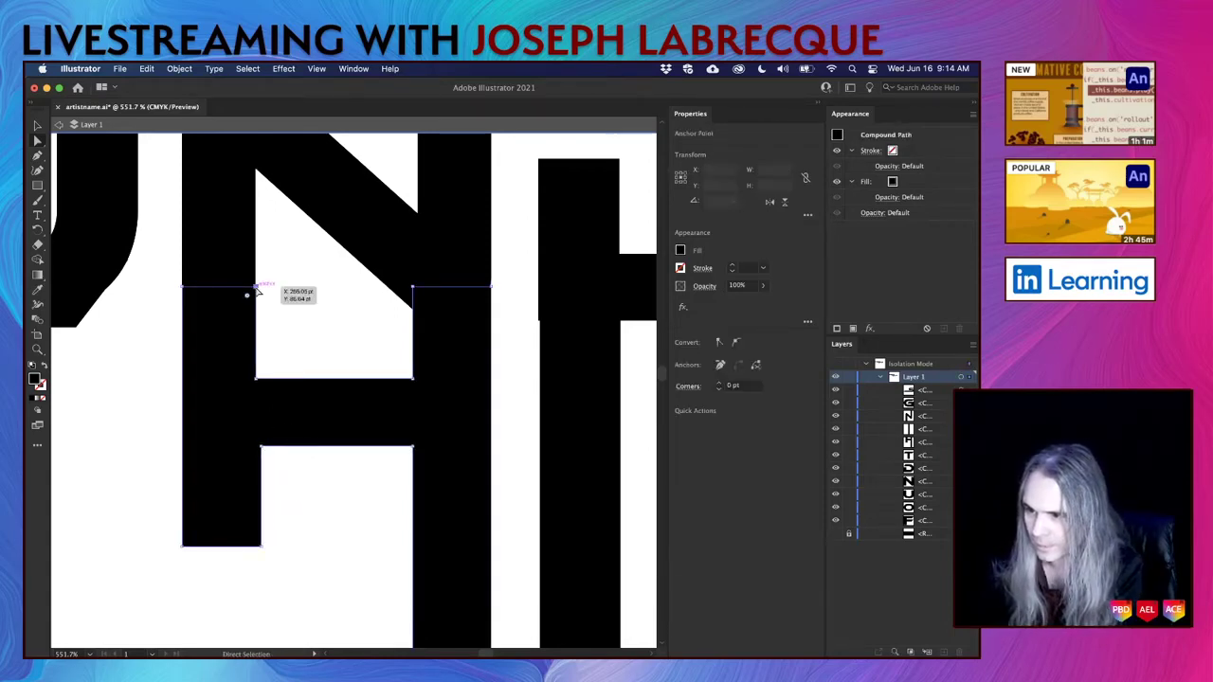
left_click_drag(256, 285, 256, 280)
left_click(314, 350)
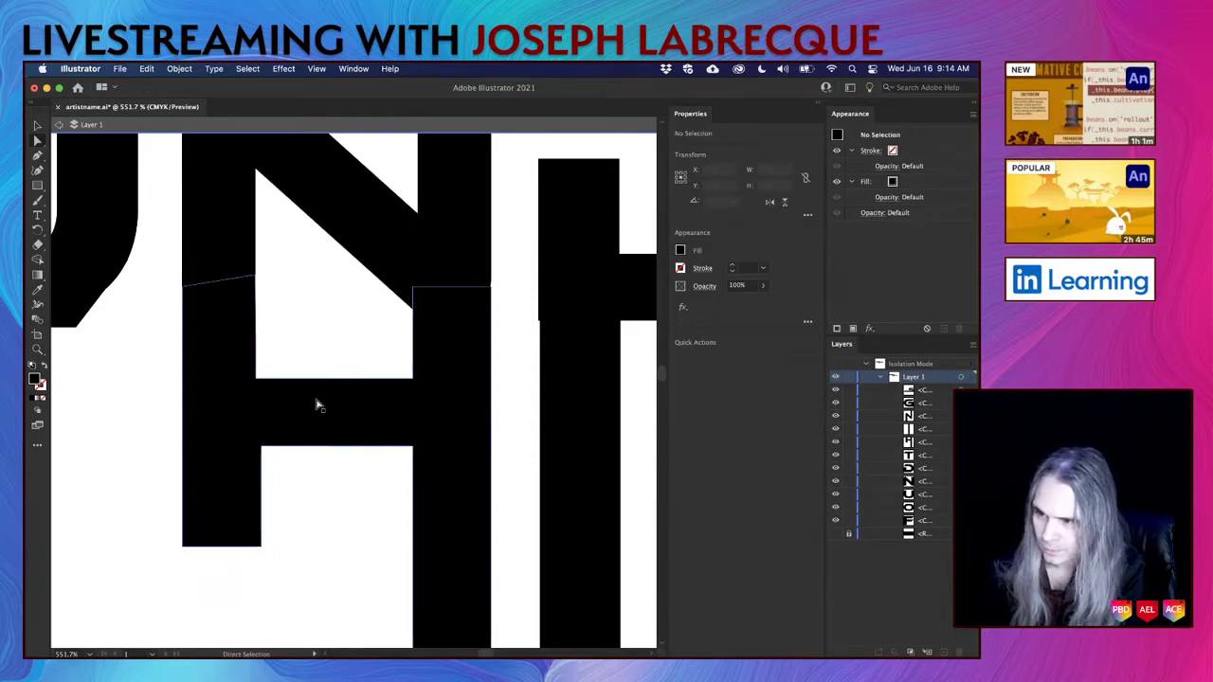
Undo a trial reshape of the H's right corner, then nudge its inner stem edge left.
left_click(491, 287)
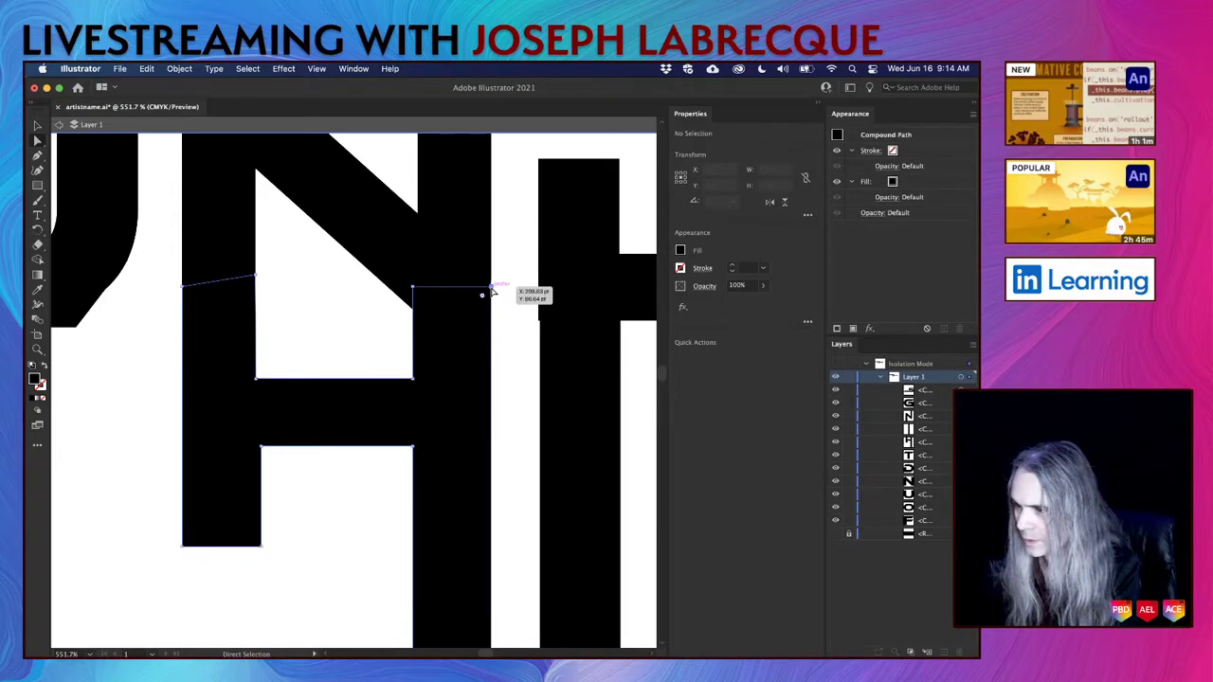
mouse_move(491, 287)
left_mouse_down()
mouse_move(486, 249)
mouse_move(503, 303)
left_mouse_up()
key("super+z")
left_click(520, 365)
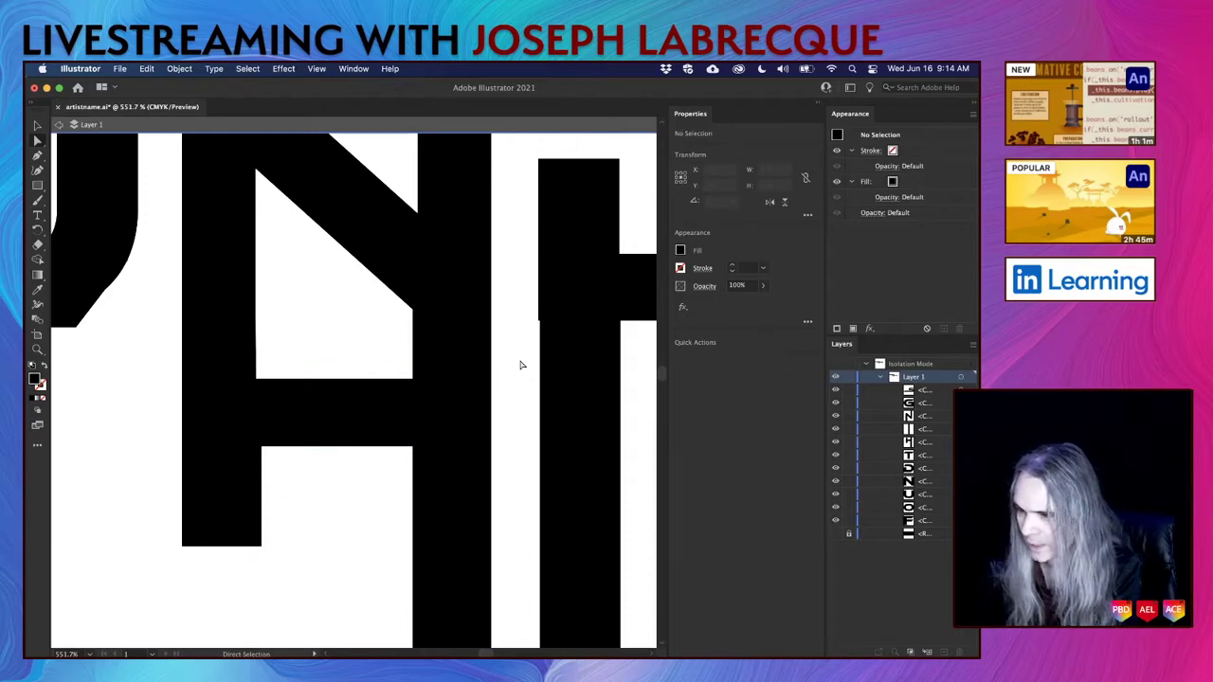
left_click(263, 448)
left_click(261, 546, "shift")
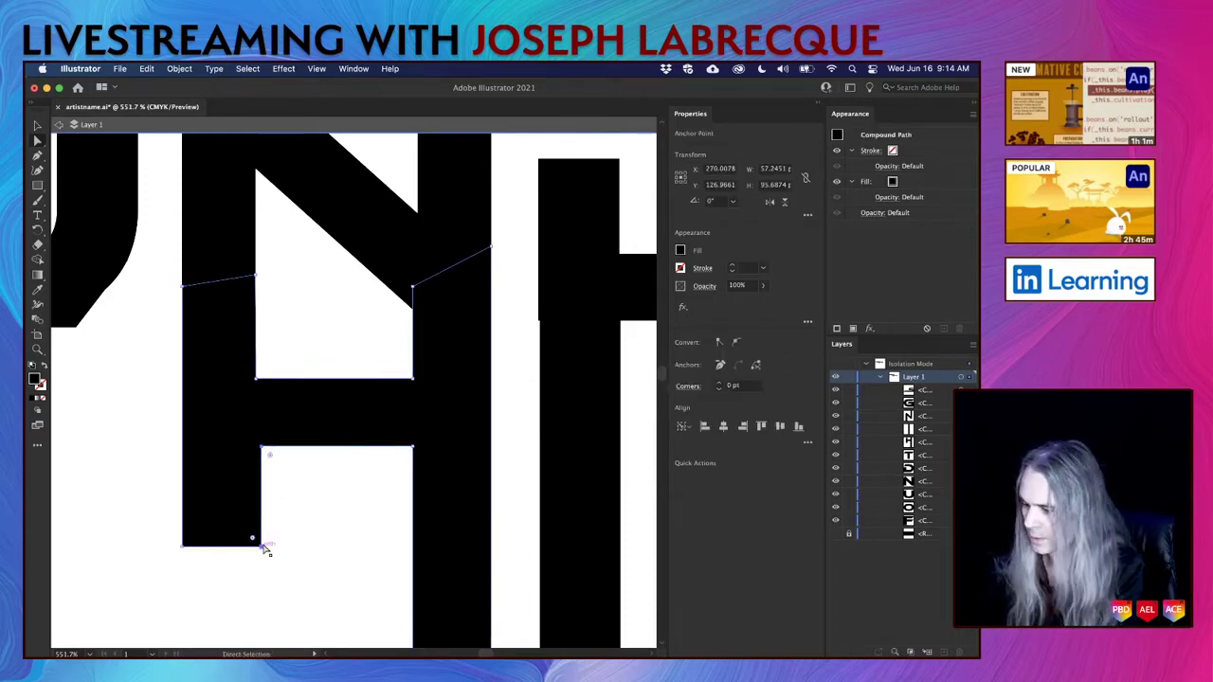
key("Left")
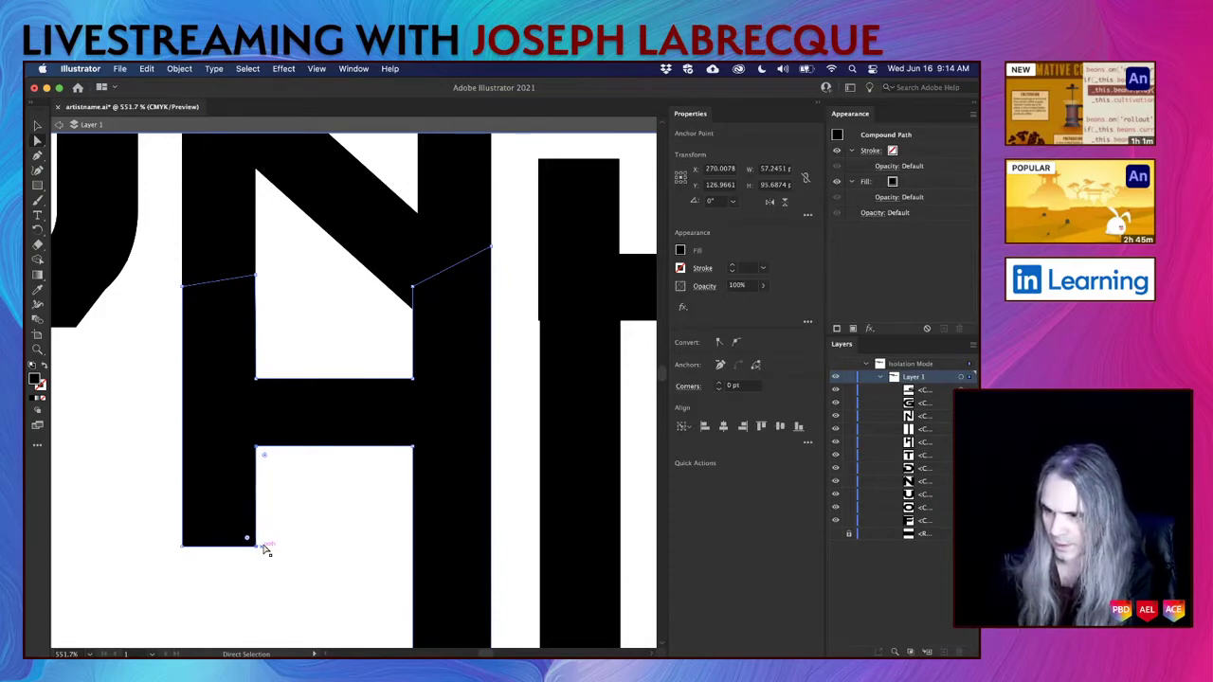
left_click(309, 577)
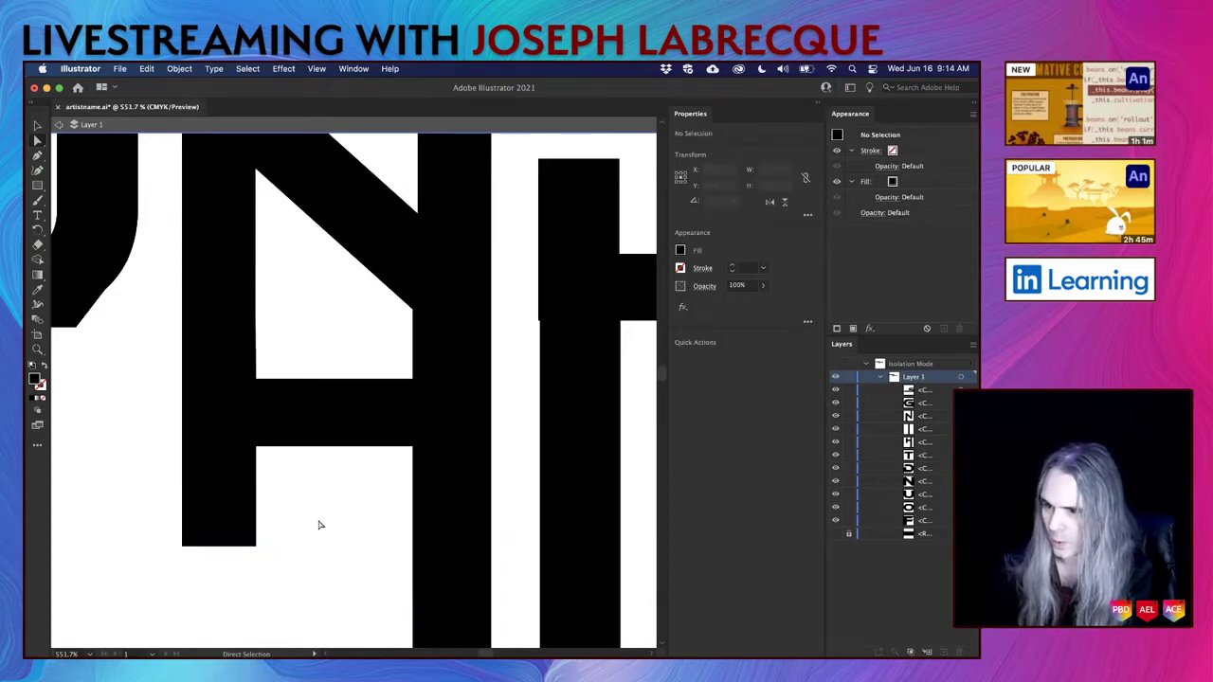
Round the sharp corner of the slanted piece under the U and slide the adjoining anchor along the curve.
scroll(319, 525, "down", 5)
scroll(319, 525, "up", 1)
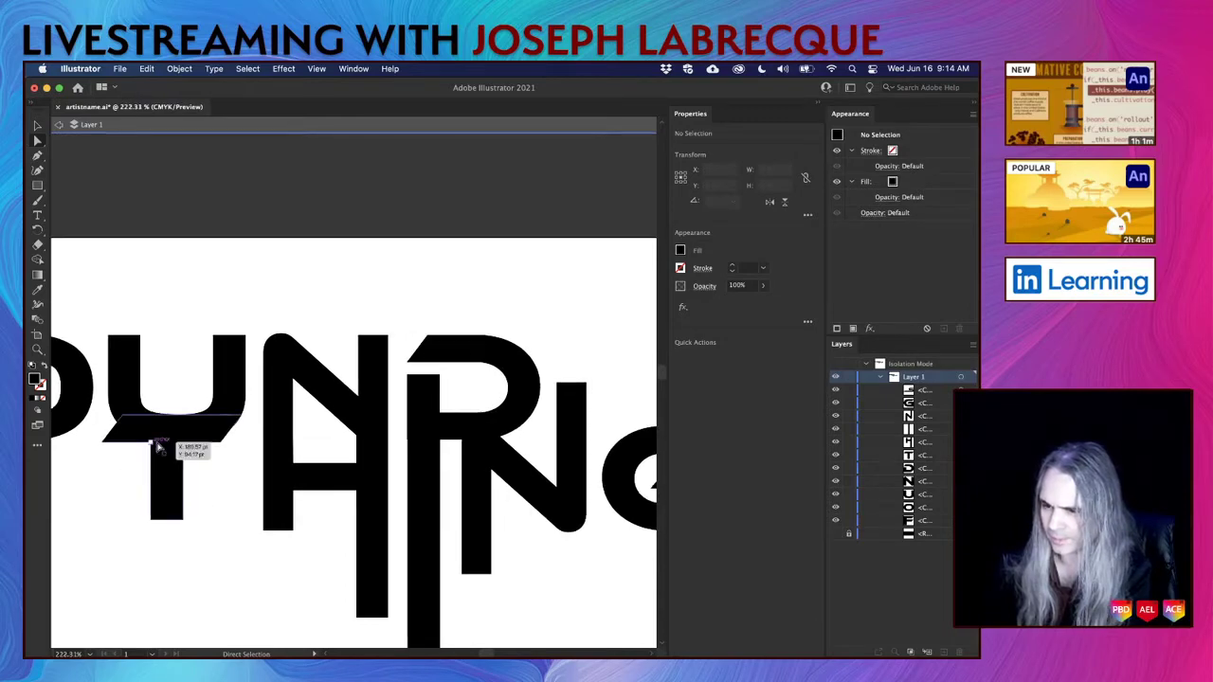
scroll(225, 439, "up", 10)
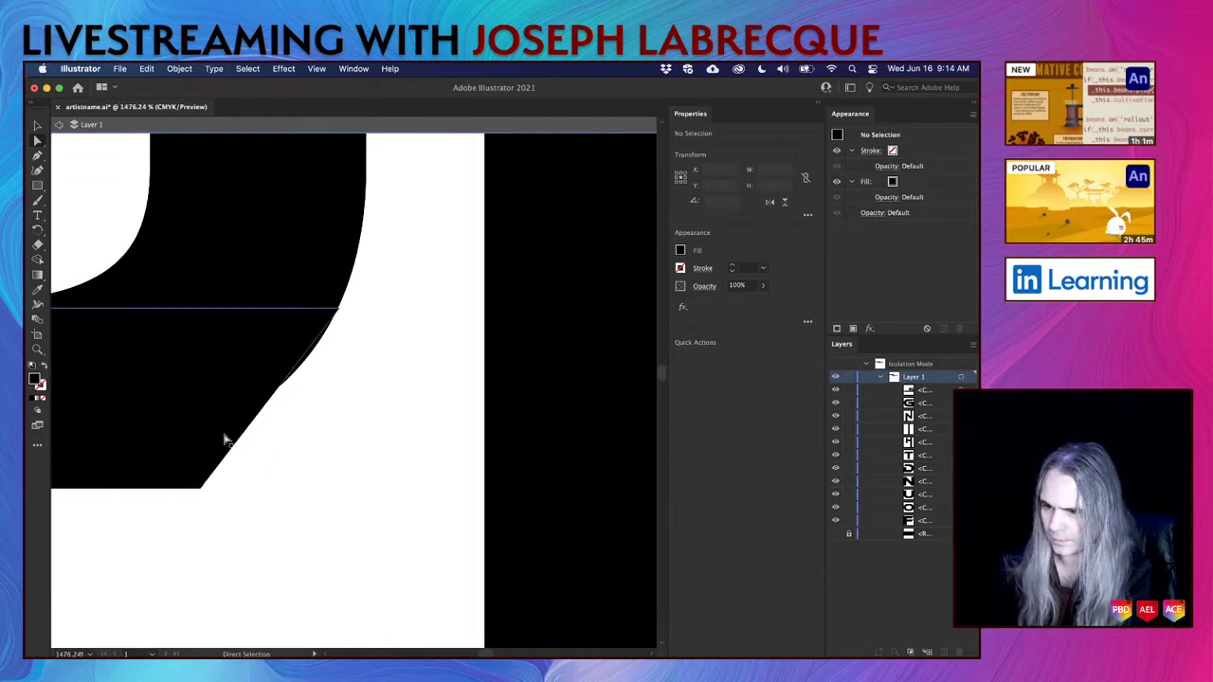
left_click(200, 490)
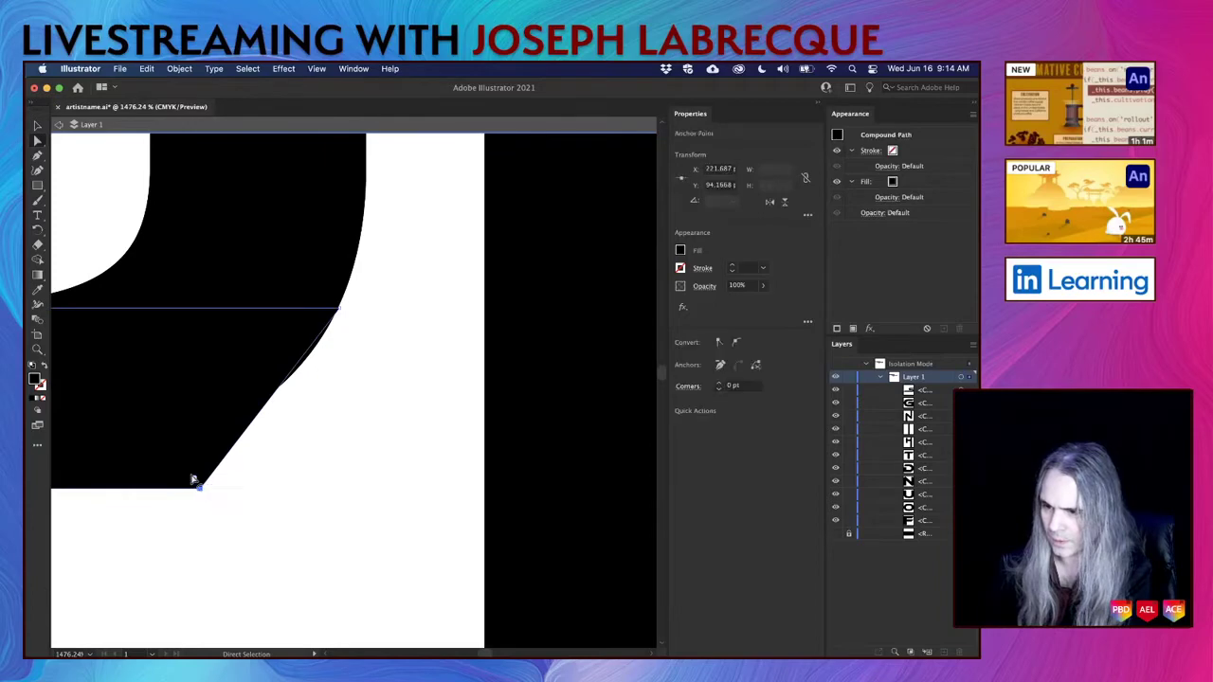
left_click_drag(193, 482, 124, 344)
left_click(341, 311)
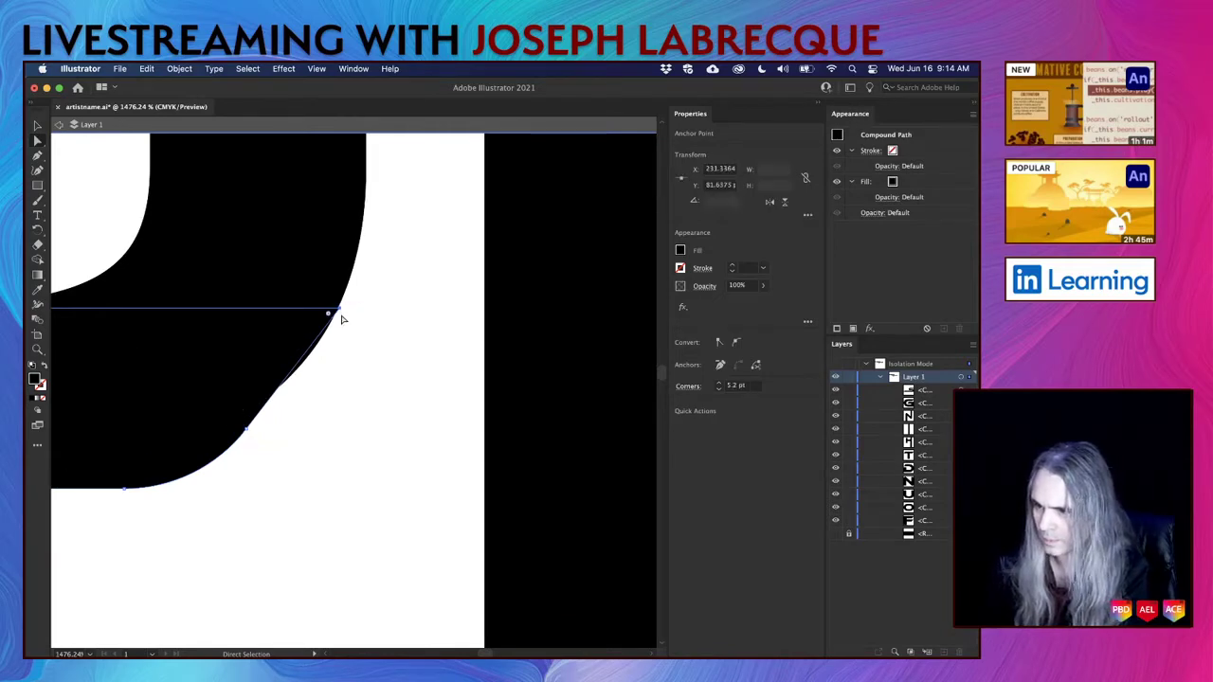
left_click_drag(341, 310, 300, 364)
left_click(344, 437)
Drag the bar's upper-left anchor left to steepen its end under the U.
scroll(344, 456, "down", 4)
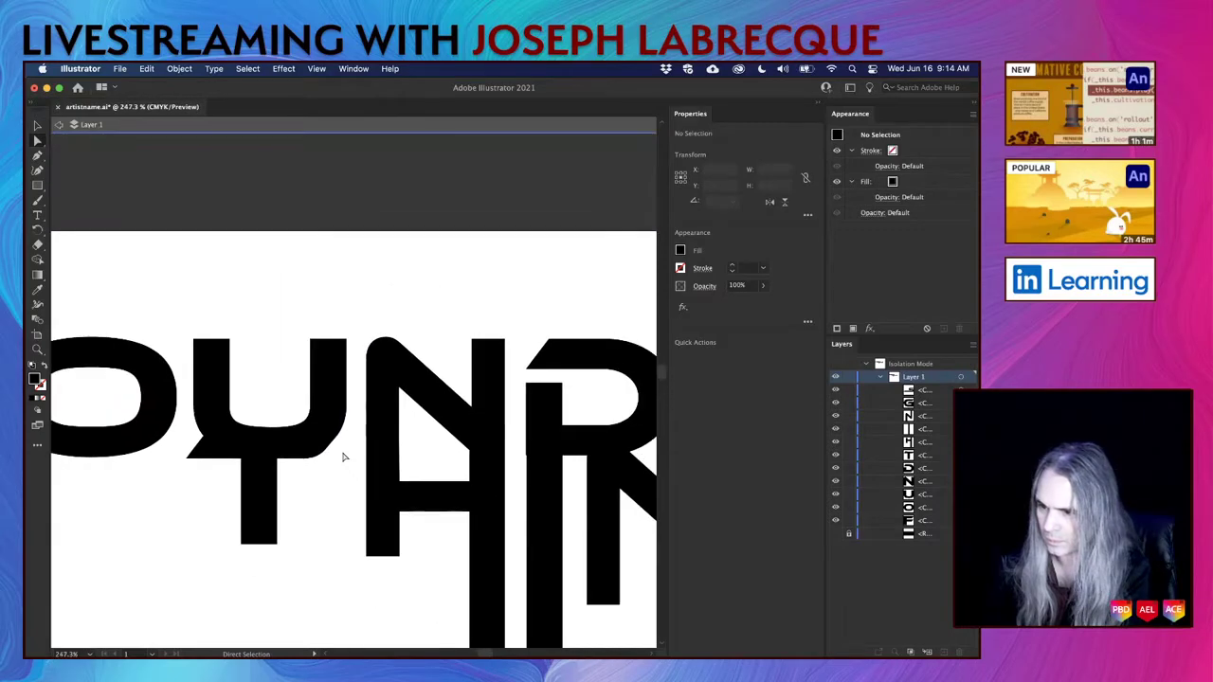
scroll(344, 456, "up", 6)
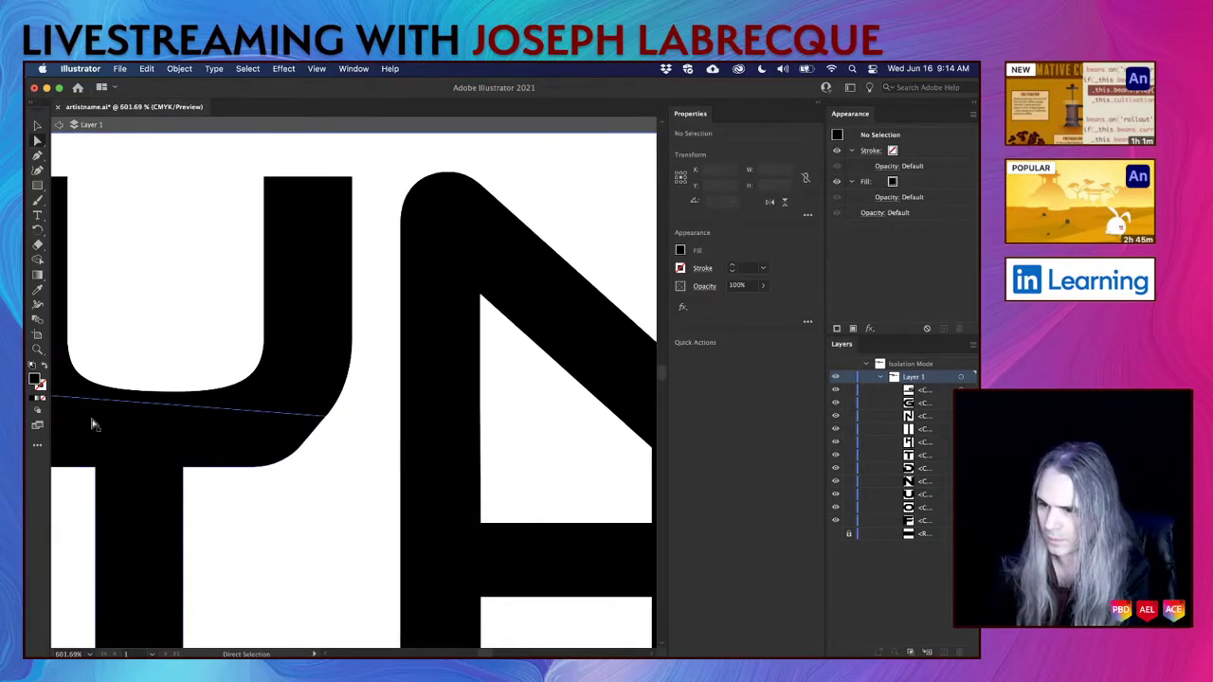
scroll(93, 423, "left", 4)
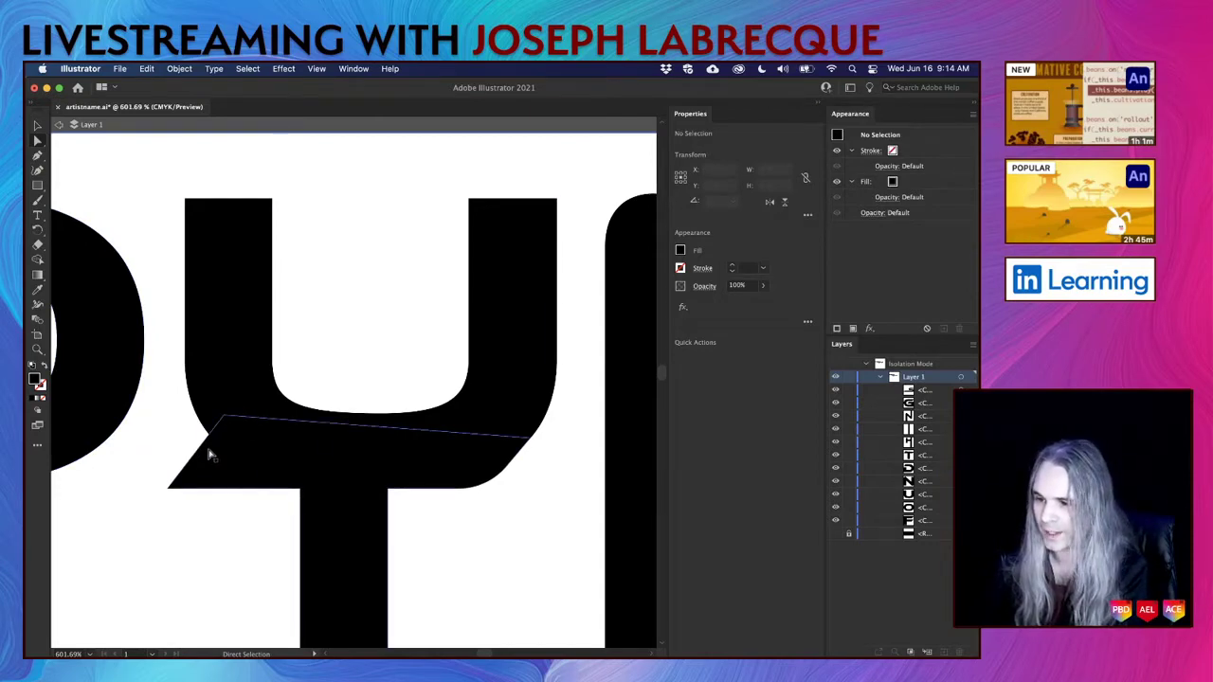
left_click(227, 418)
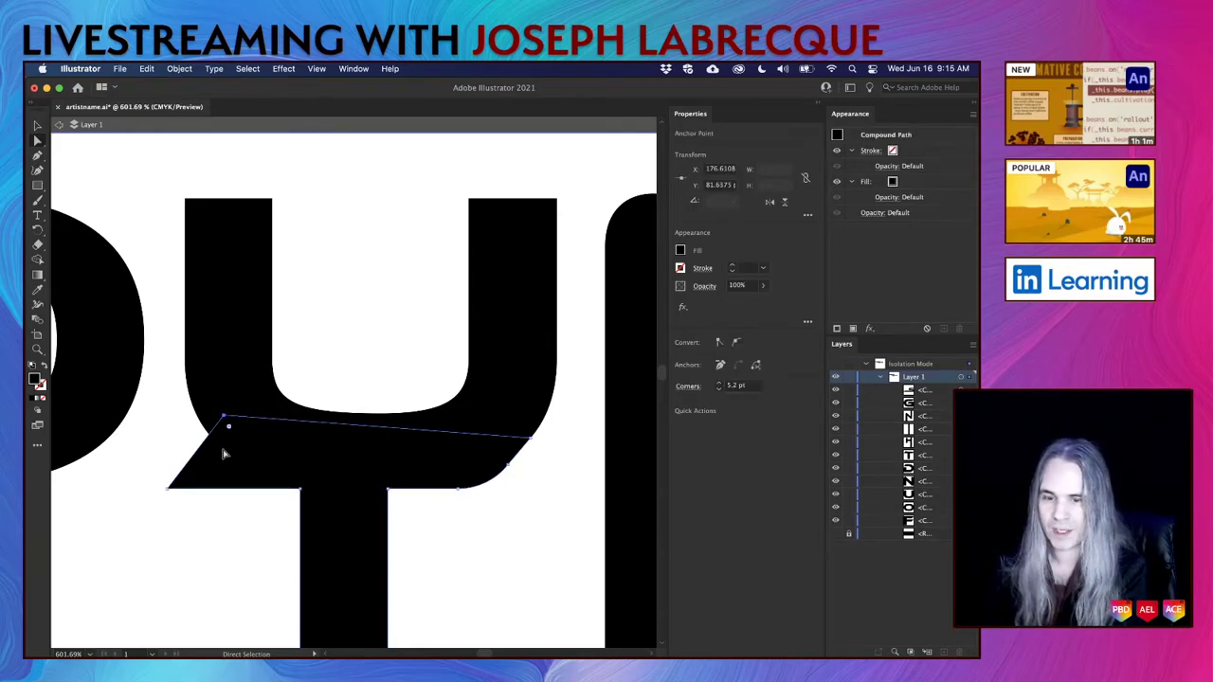
left_click_drag(224, 418, 224, 420)
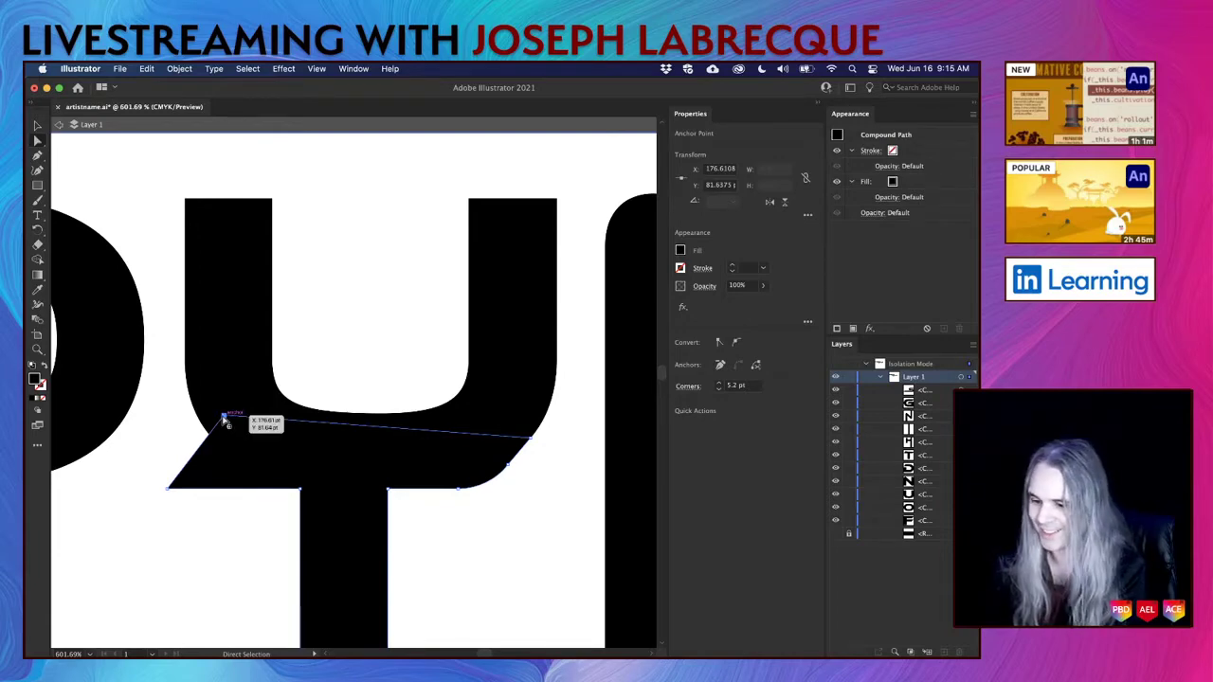
left_click_drag(224, 419, 186, 417)
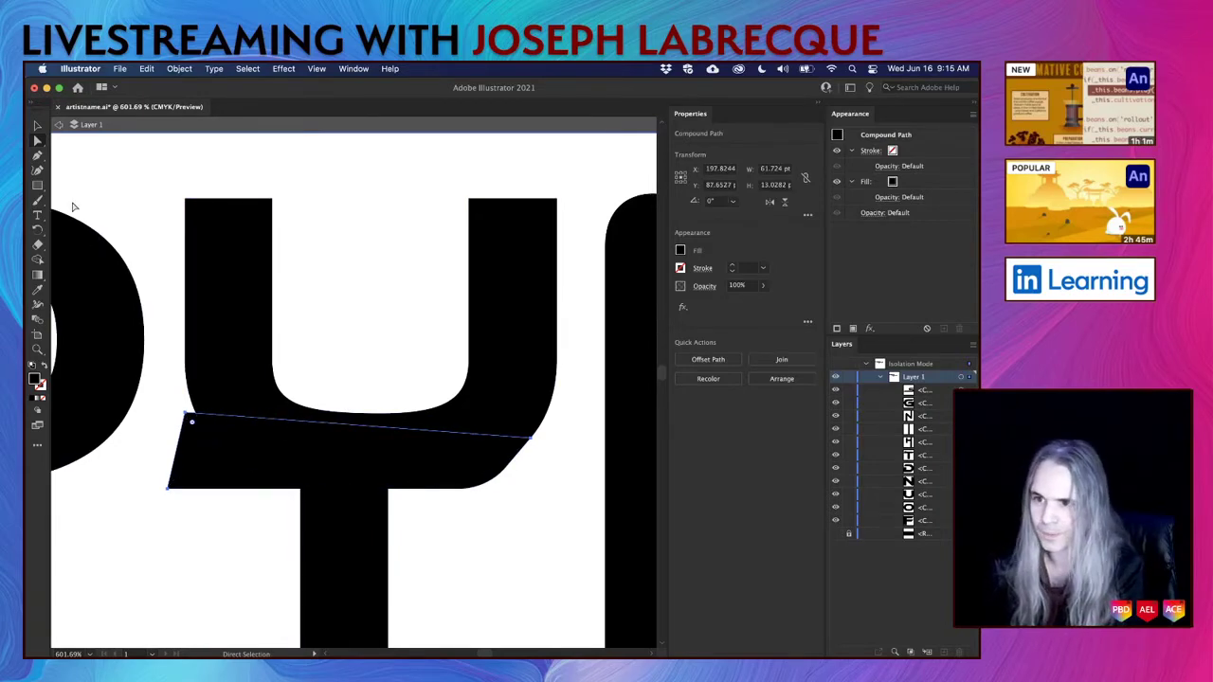
Nudge that corner up into the U's left stem, then exit Isolation Mode.
left_click(38, 157)
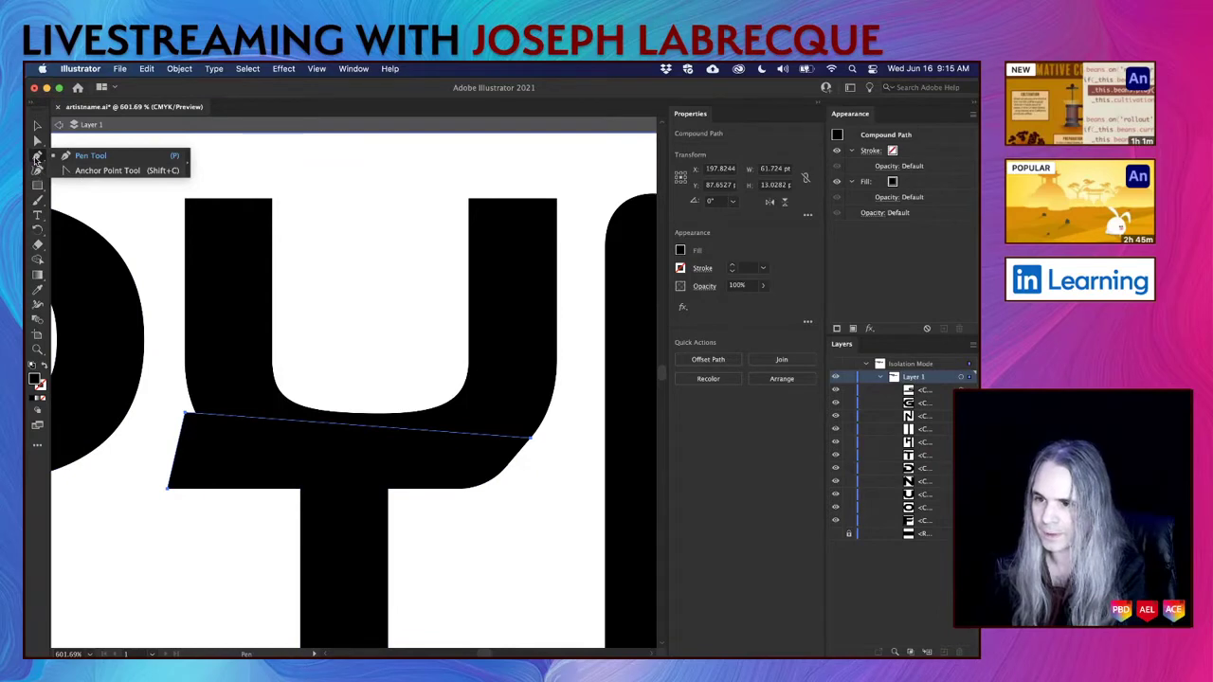
left_click(38, 125)
left_click(208, 422)
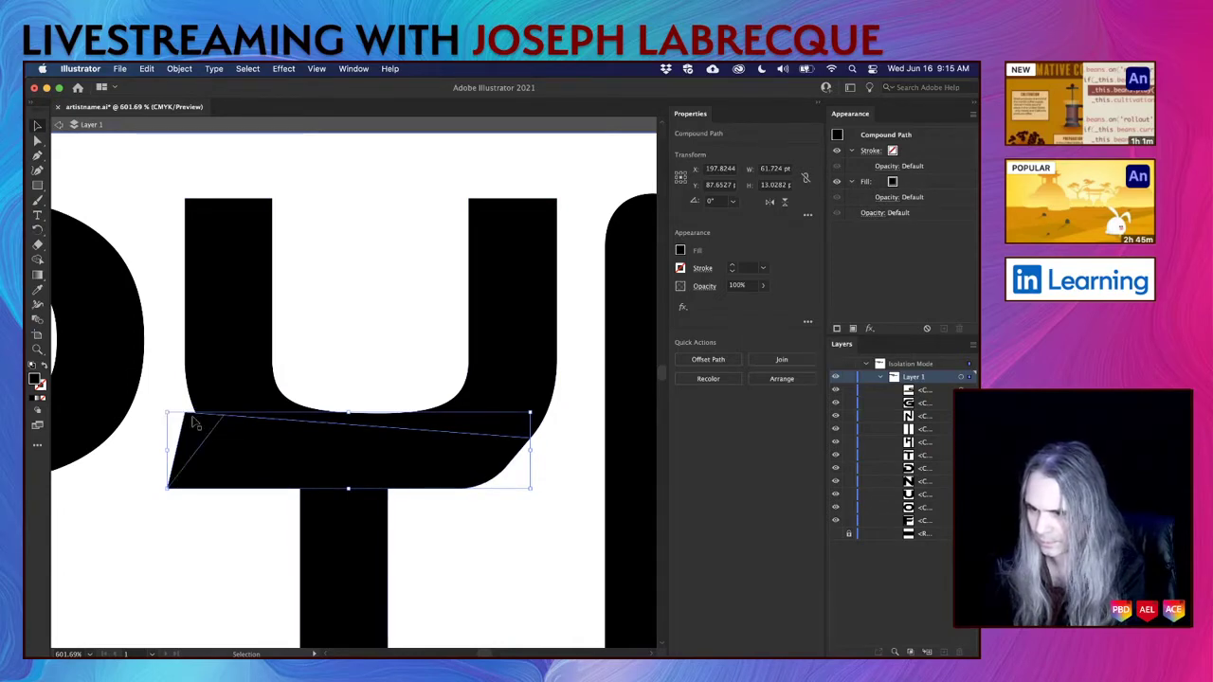
left_click(221, 522)
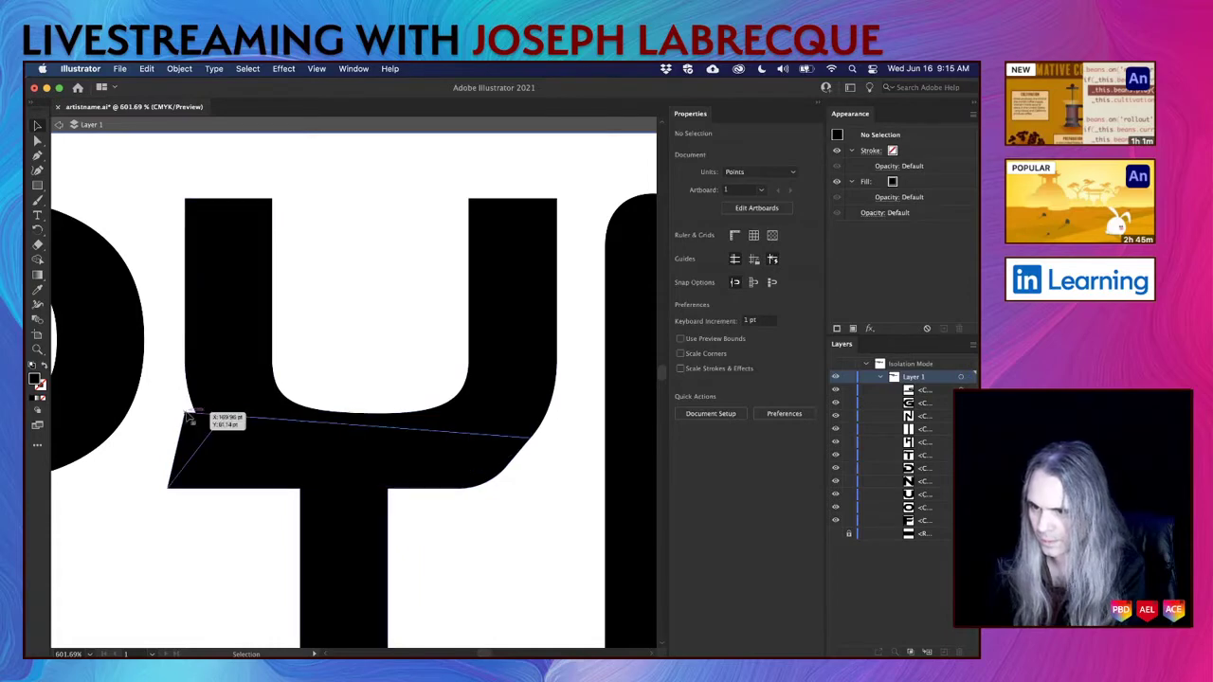
left_click(38, 140)
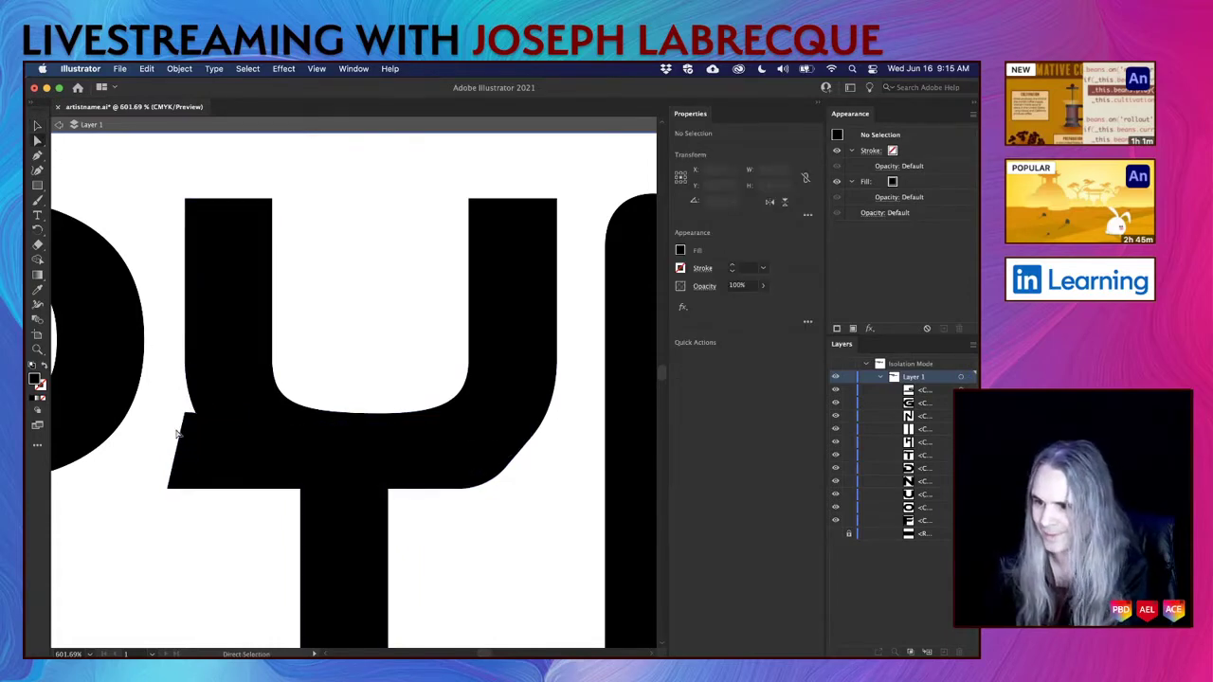
mouse_move(187, 417)
left_mouse_down()
mouse_move(207, 414)
mouse_move(192, 403)
left_mouse_up()
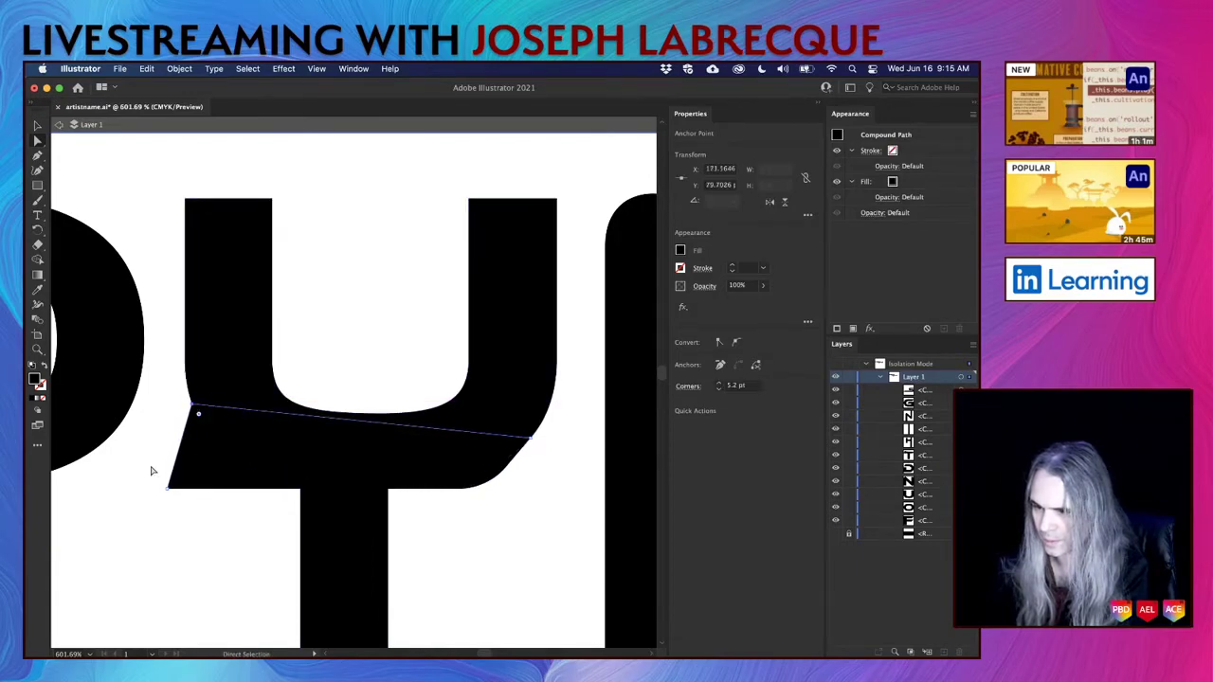
left_click(149, 559)
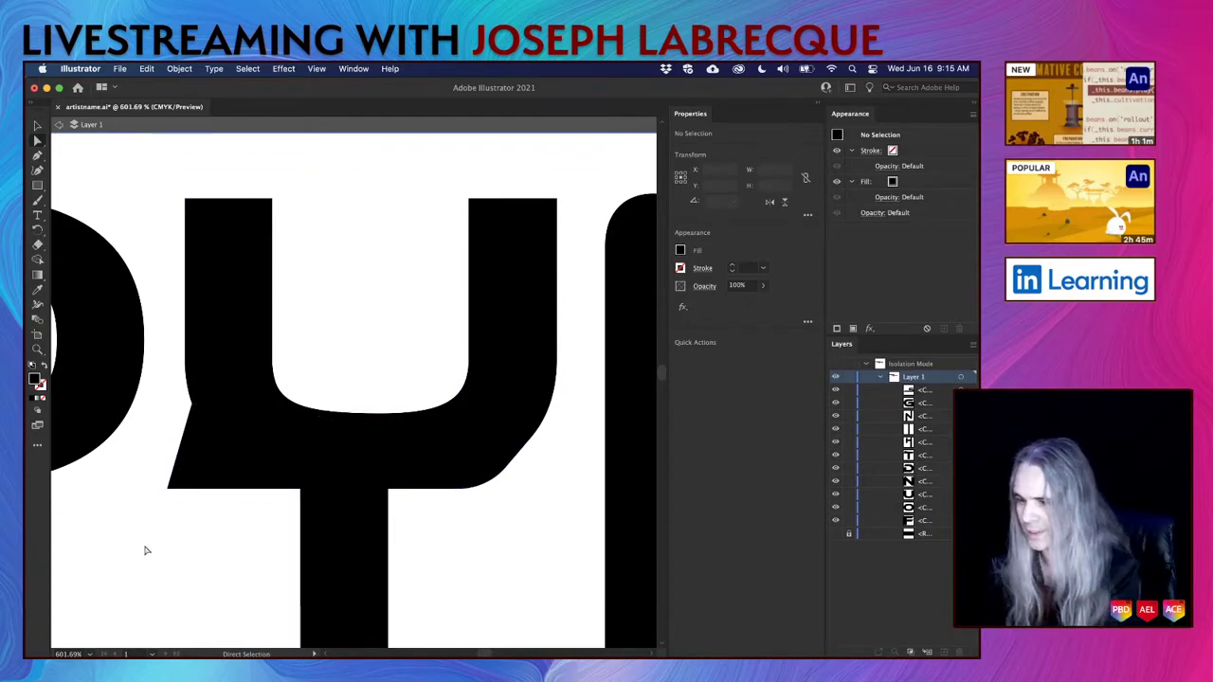
double_click(174, 539)
scroll(320, 501, "down", 5)
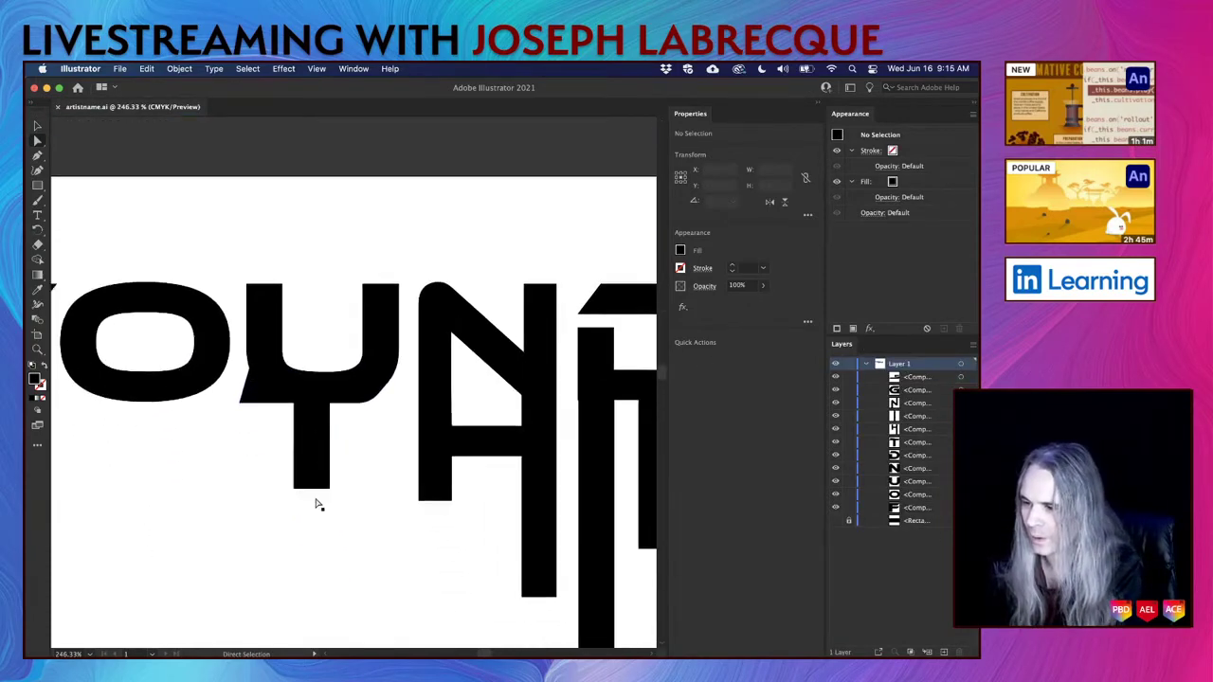
scroll(320, 504, "up", 1)
scroll(319, 504, "down", 3)
scroll(318, 503, "up", 5)
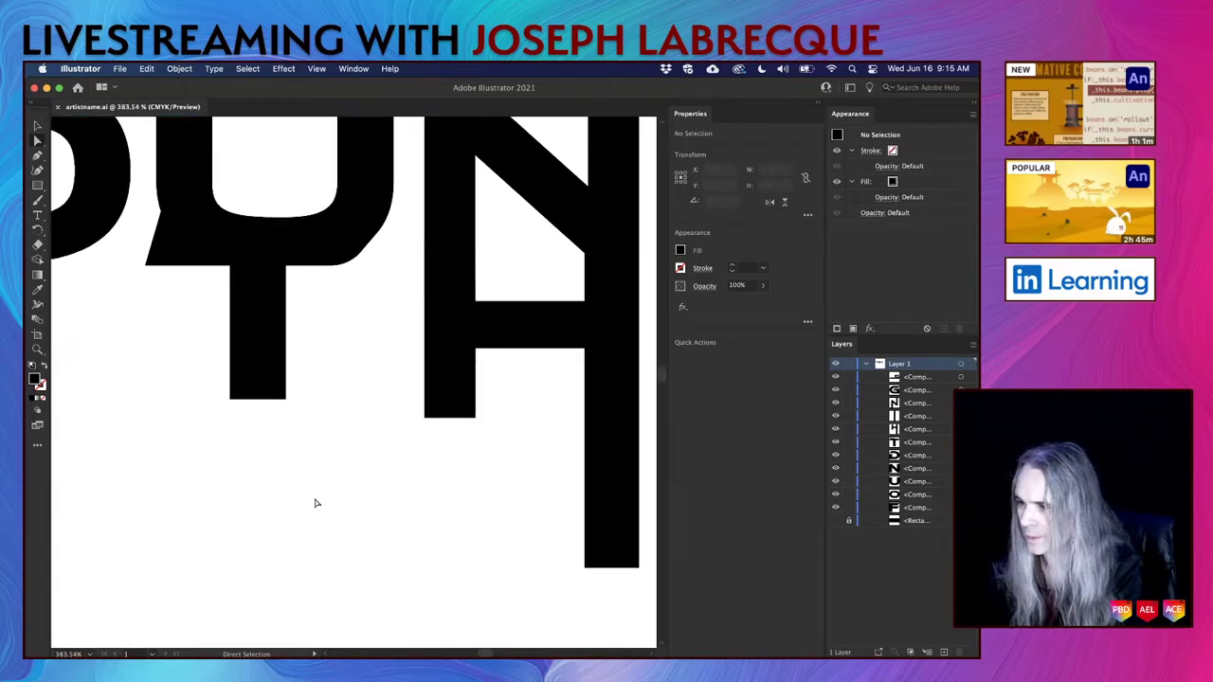
scroll(317, 503, "right", 5)
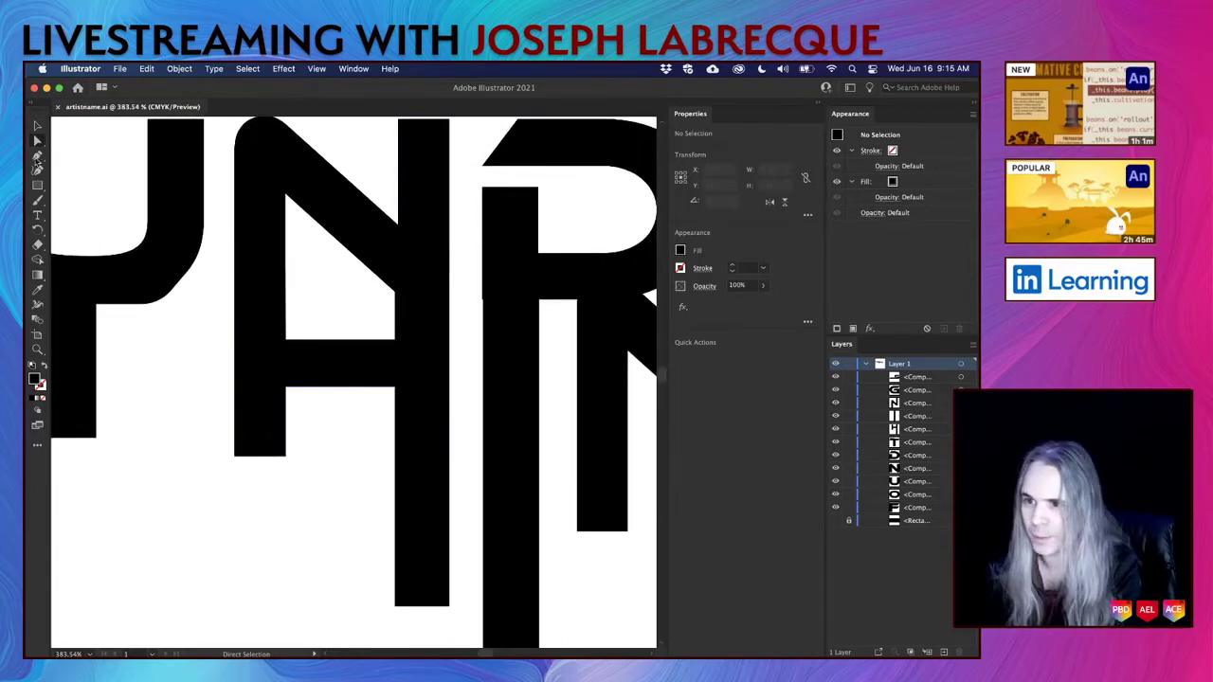
left_click(484, 302)
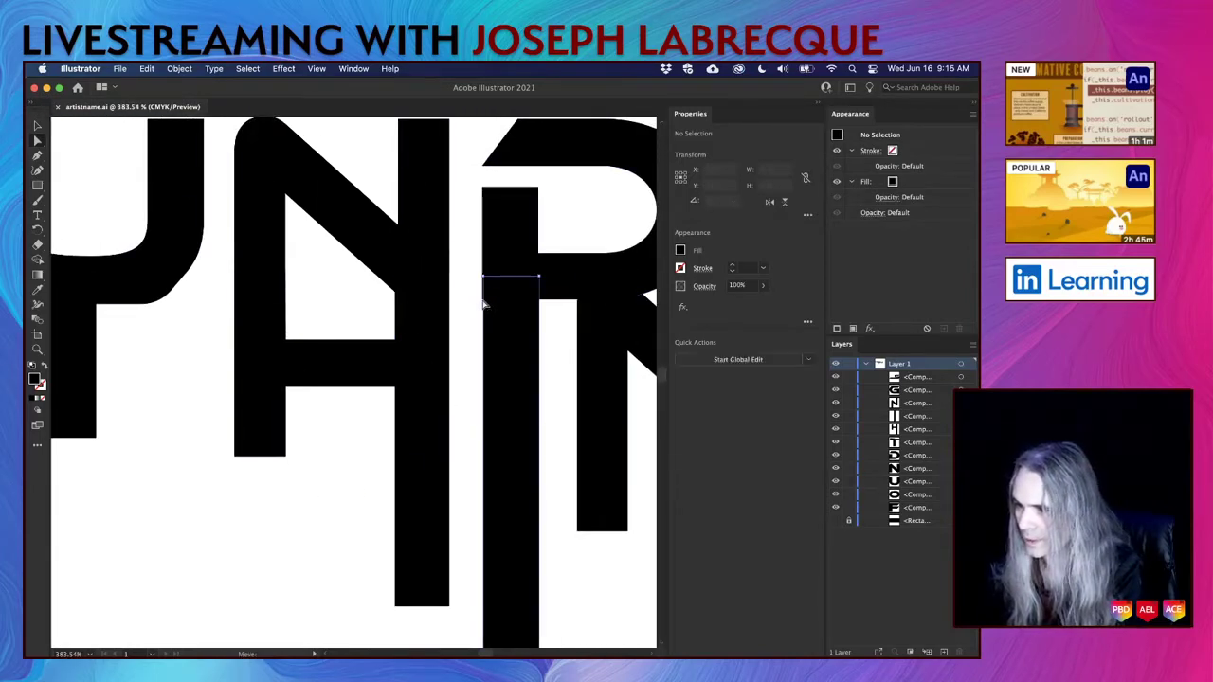
Move the inner corner where the R's bowl meets its stem, ending near Y 95.14 pt.
left_click(484, 189)
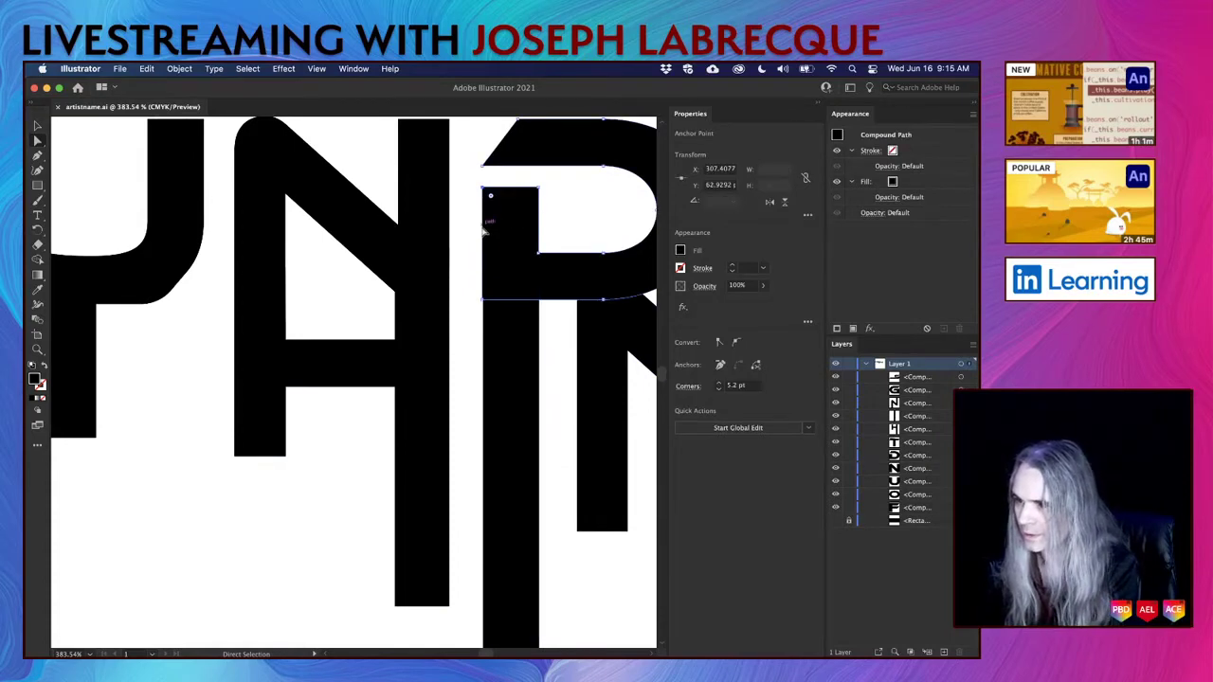
left_click(484, 302, "shift")
key("Right")
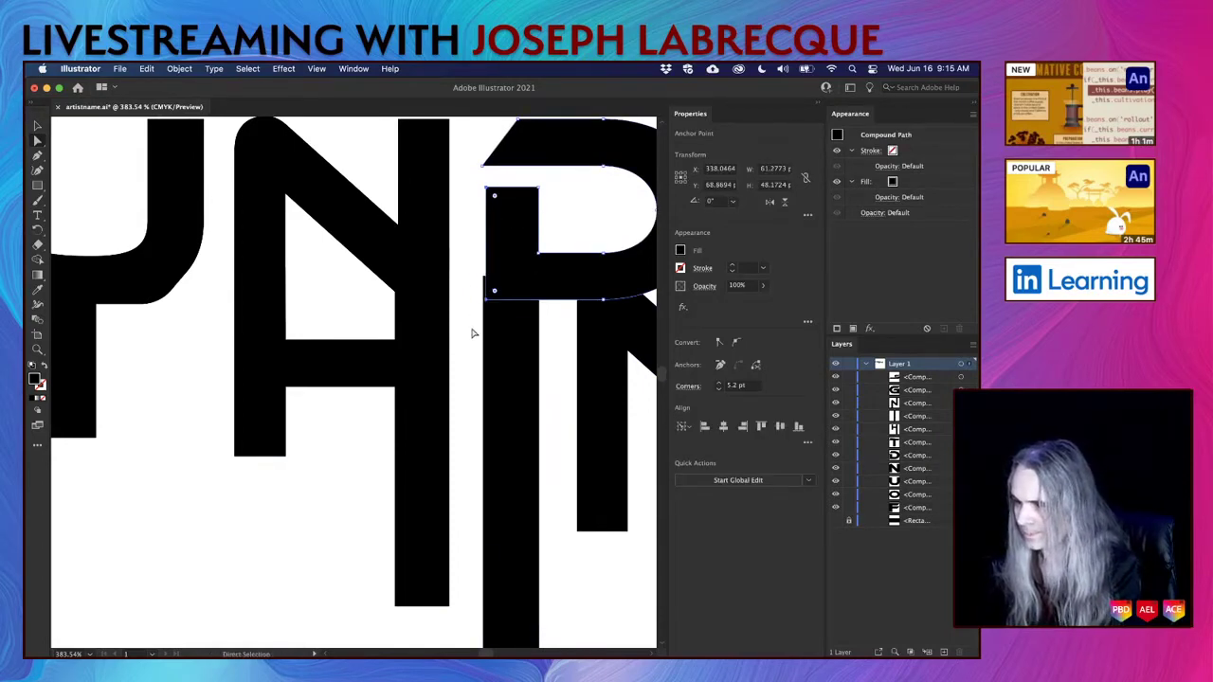
key("Left")
left_click(481, 301)
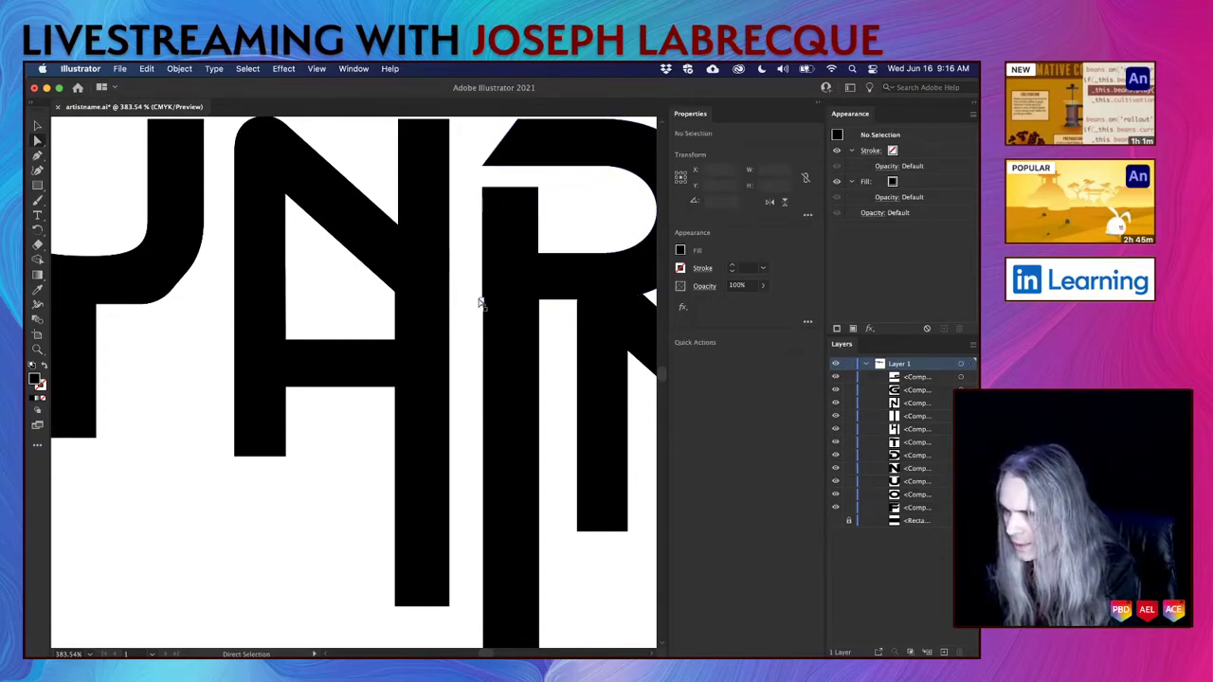
left_click_drag(483, 303, 484, 305)
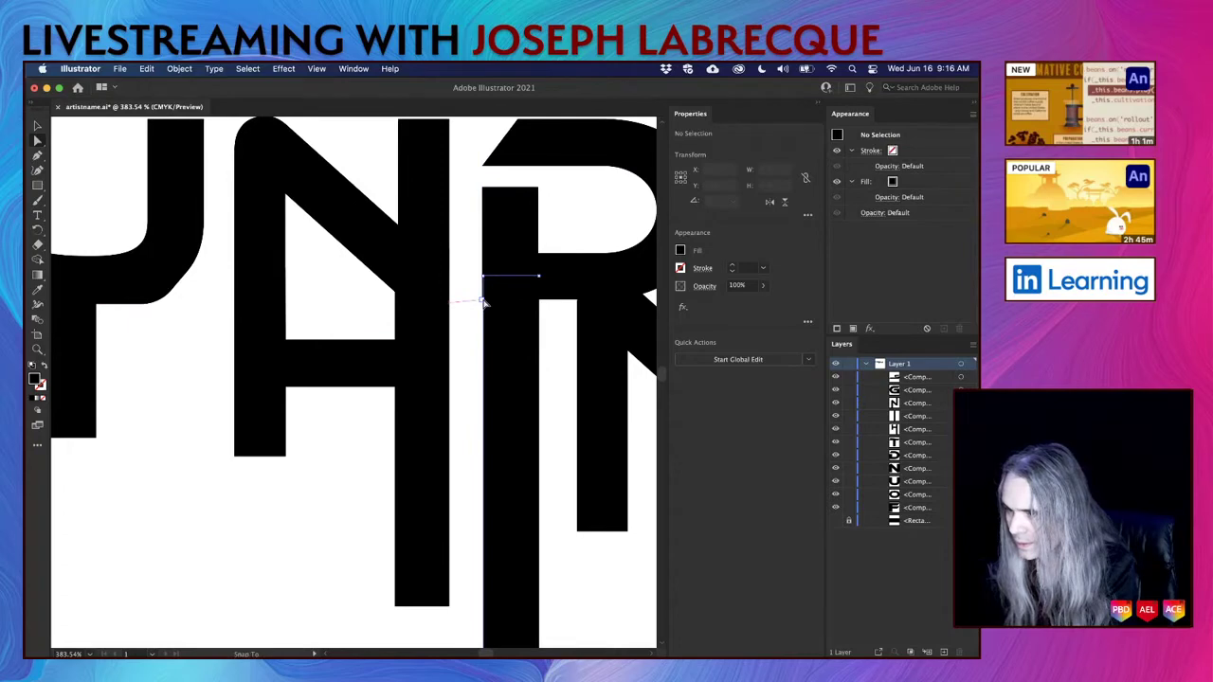
left_click(486, 251)
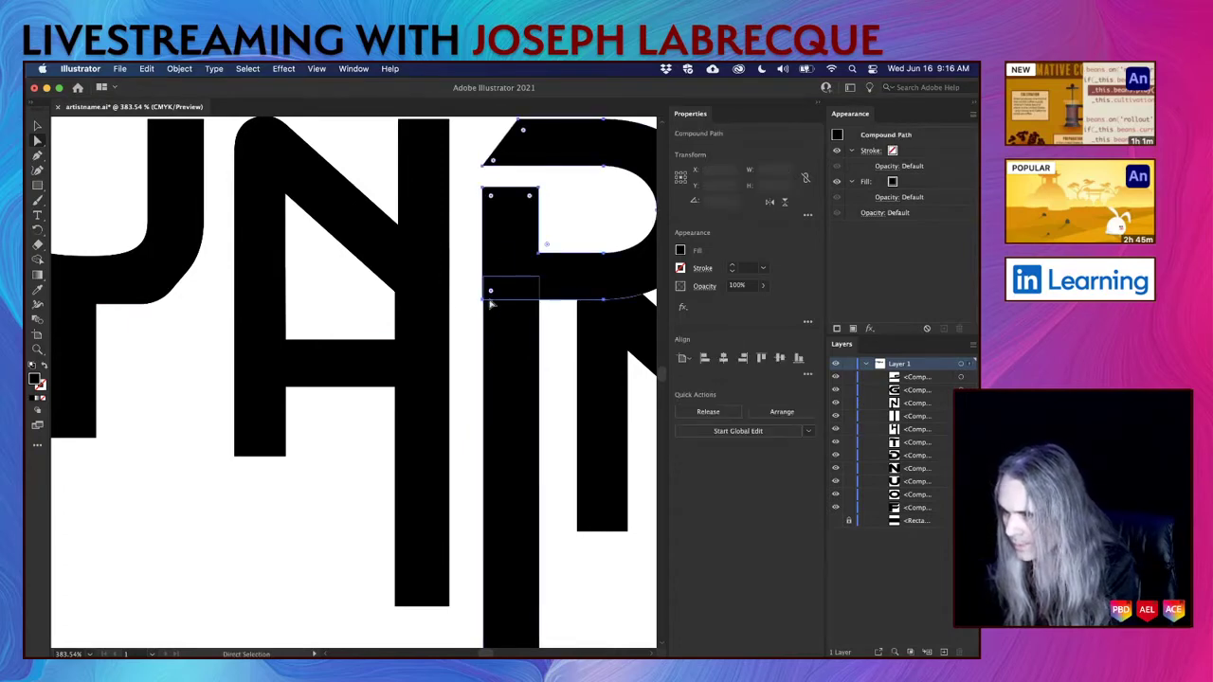
left_click_drag(490, 303, 487, 352)
key("super+shift+a")
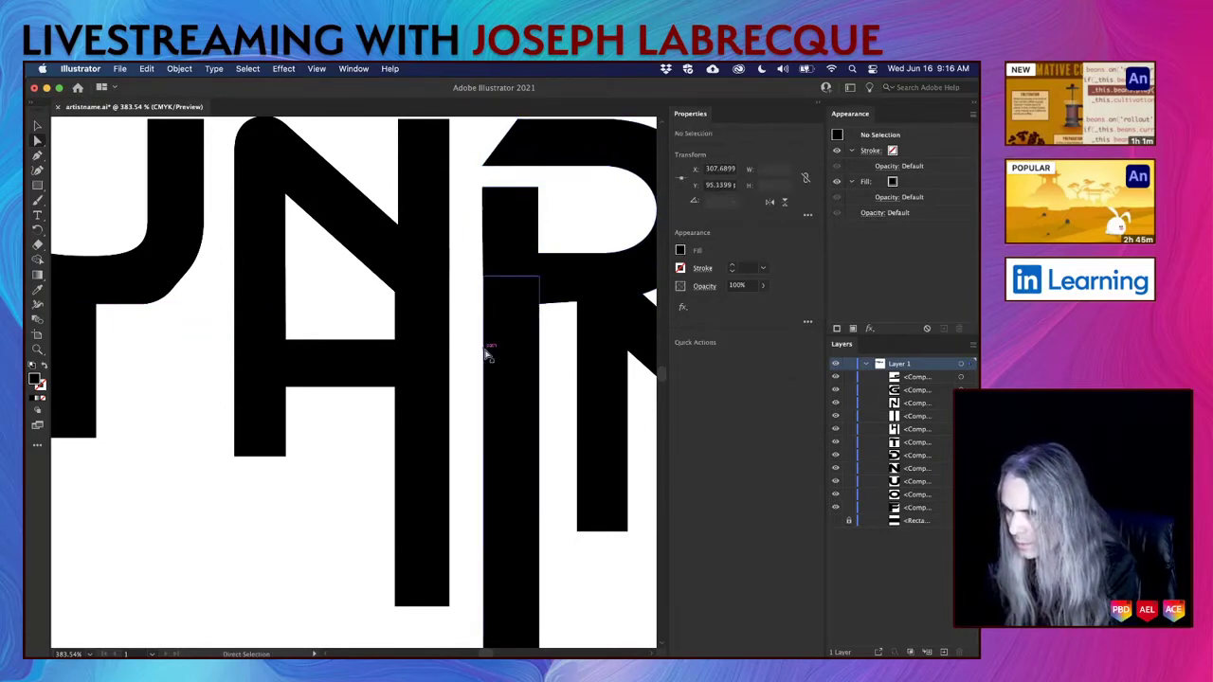
Adjust the top points of the N's right stroke, leaving the N about 92.17 pt tall.
scroll(544, 377, "right", 6)
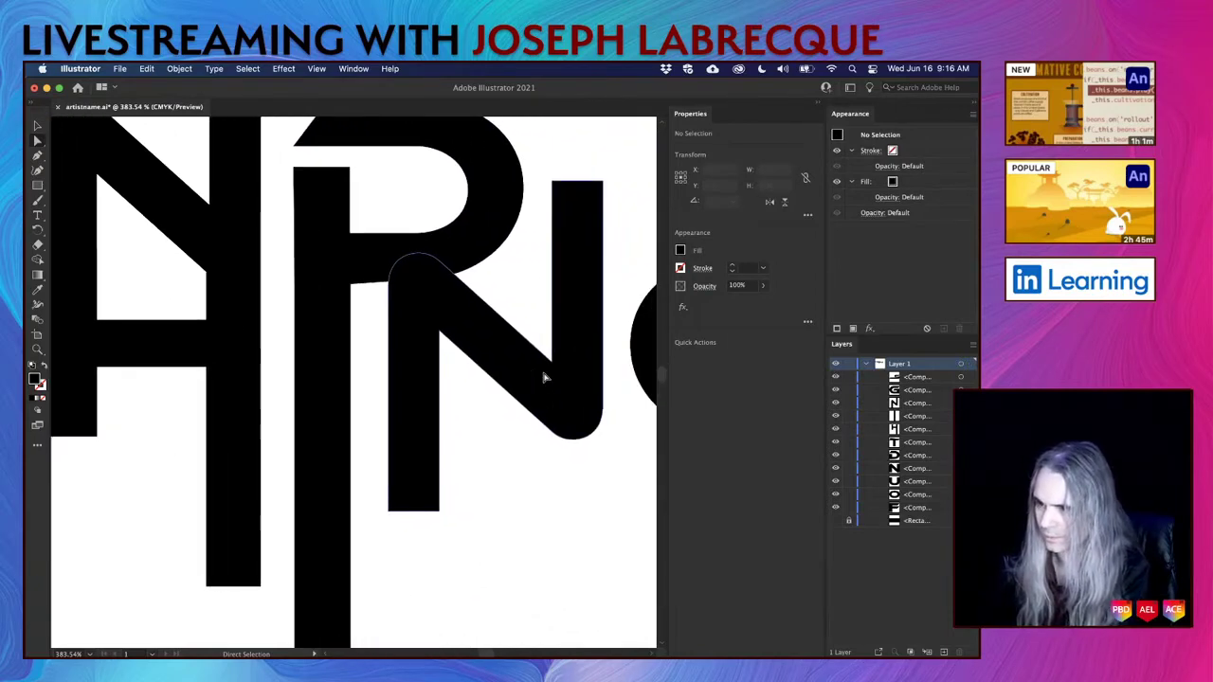
scroll(544, 377, "up", 3)
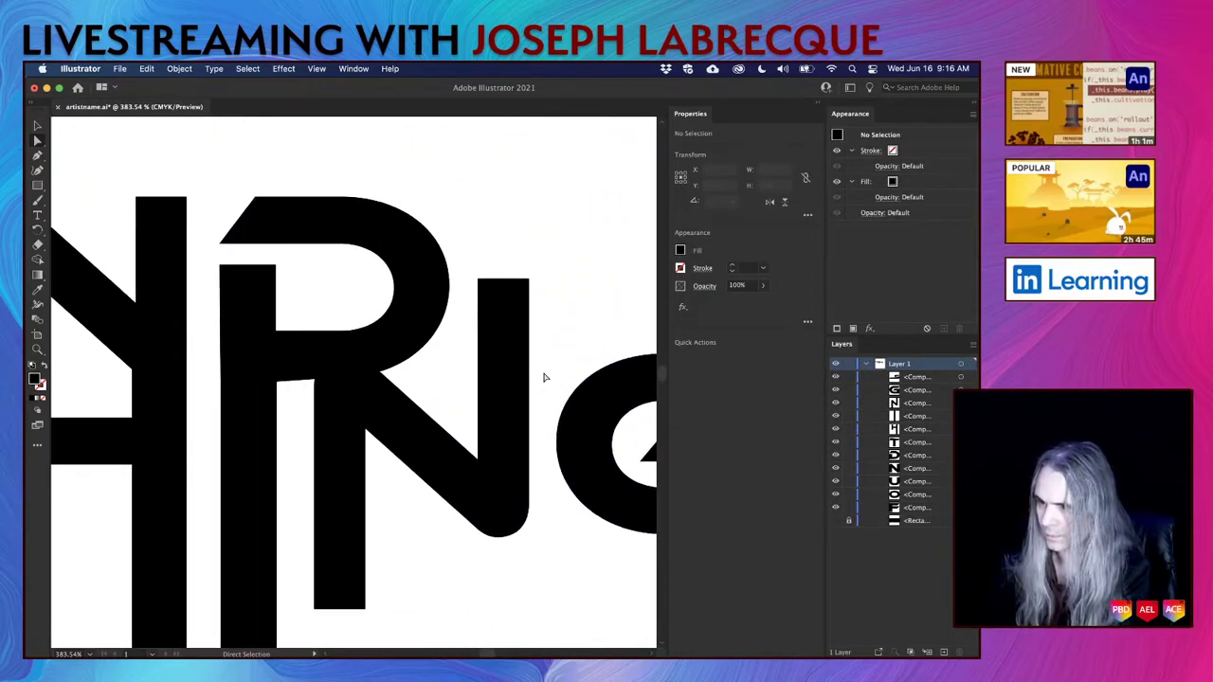
scroll(544, 377, "down", 4)
scroll(544, 377, "up", 2)
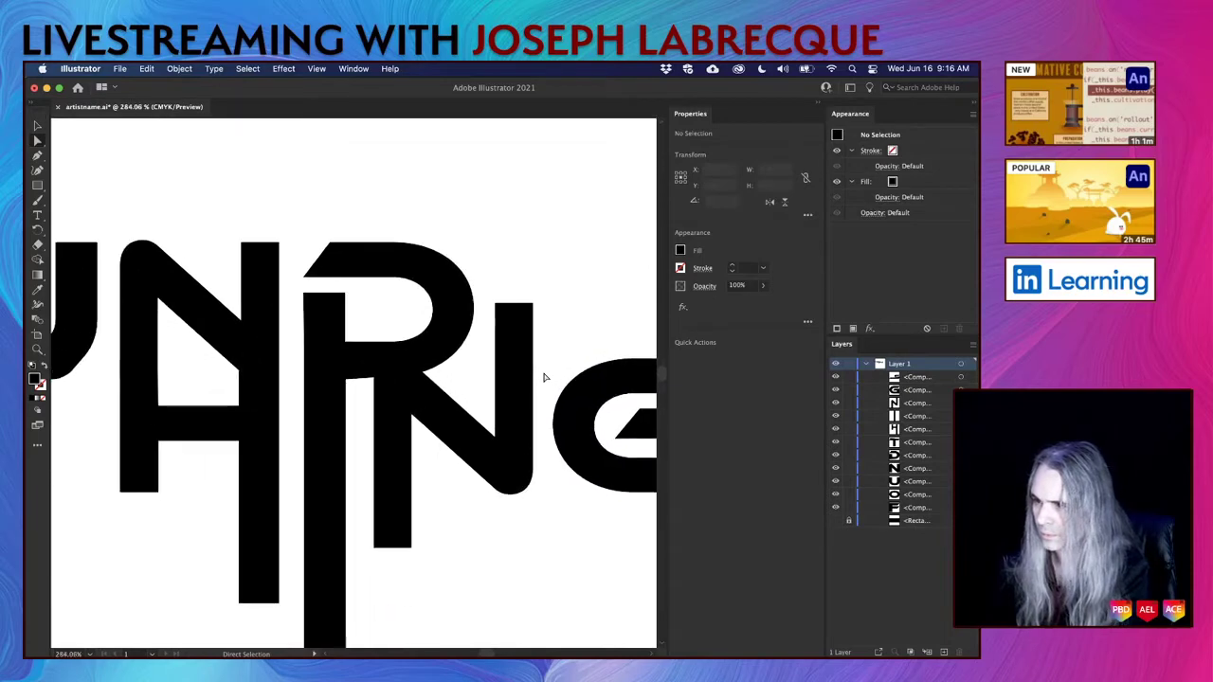
left_click(495, 304)
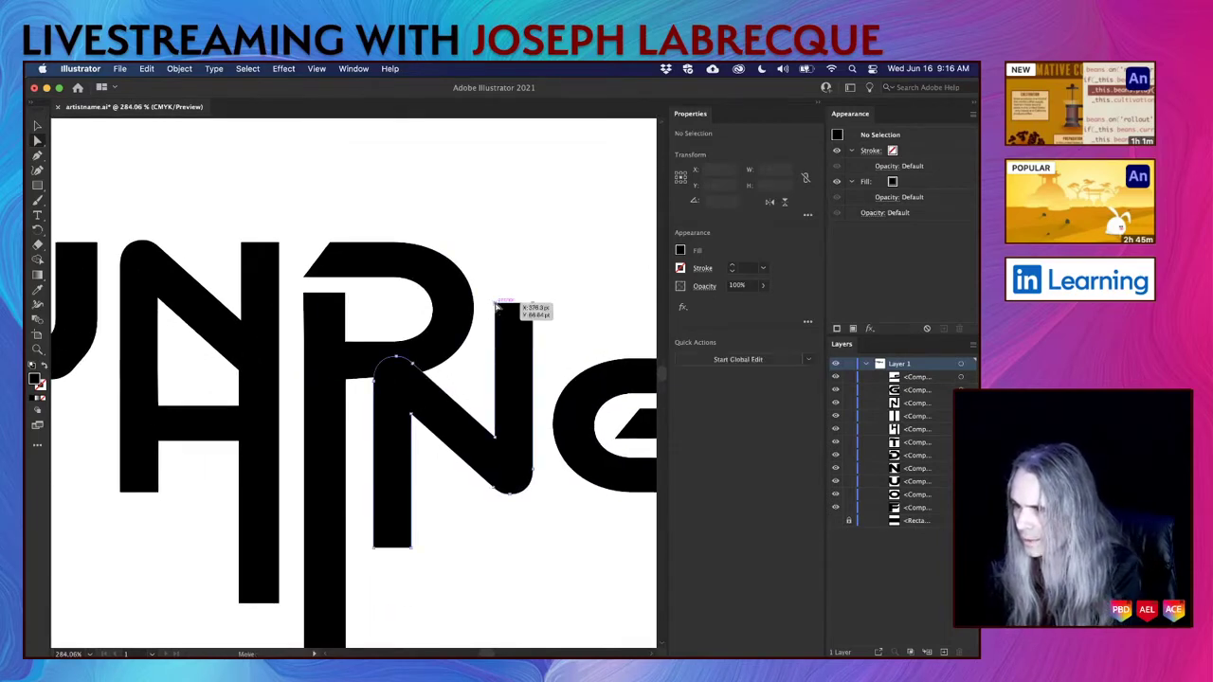
left_click(532, 305, "shift")
key("shift+Up")
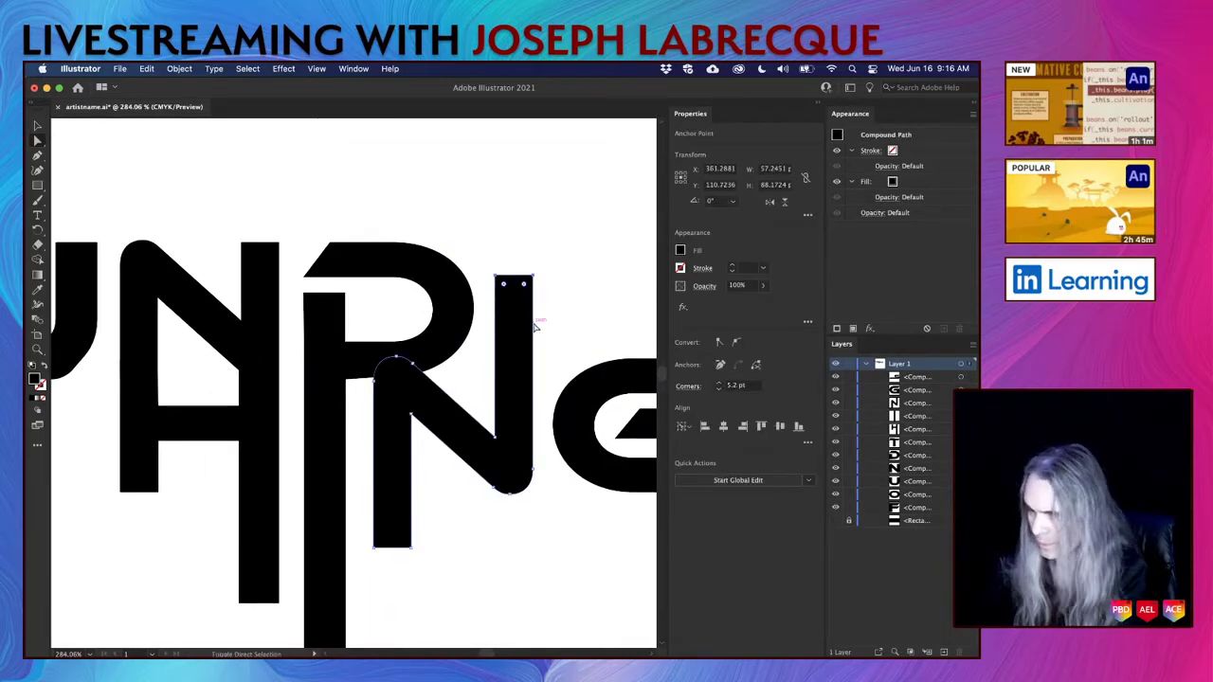
key("Down")
key("Down")
key("Down")
key("Down")
key("Down")
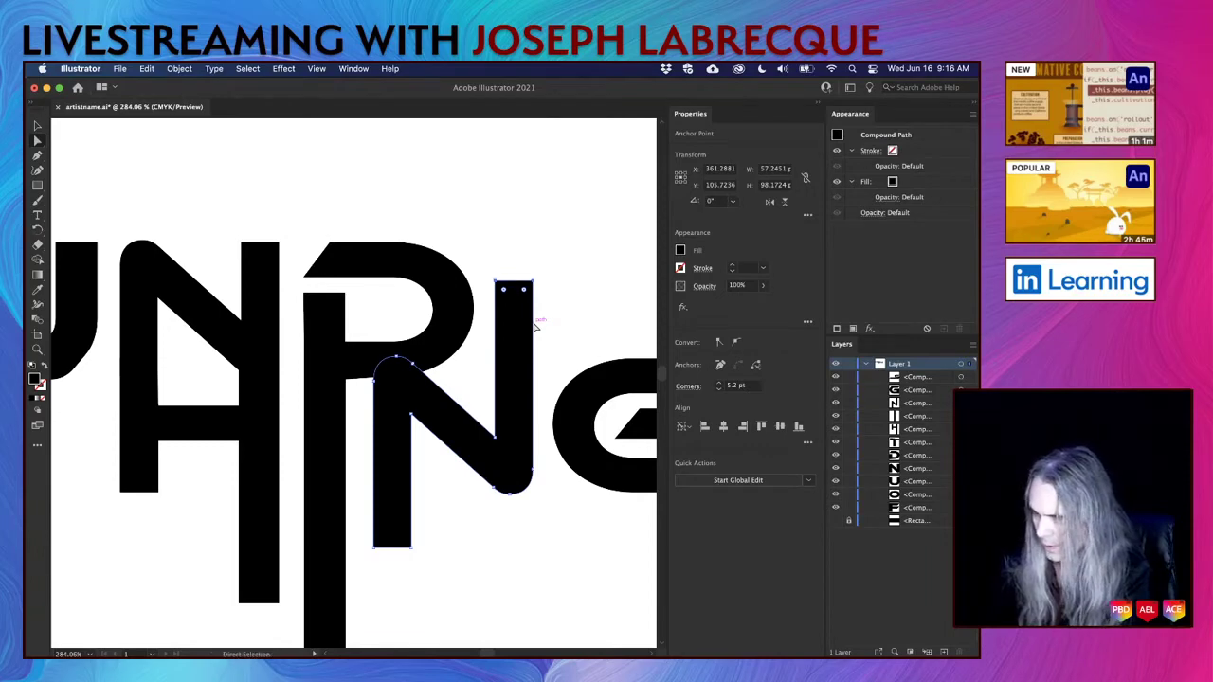
key("Down")
key("Down")
key("Down")
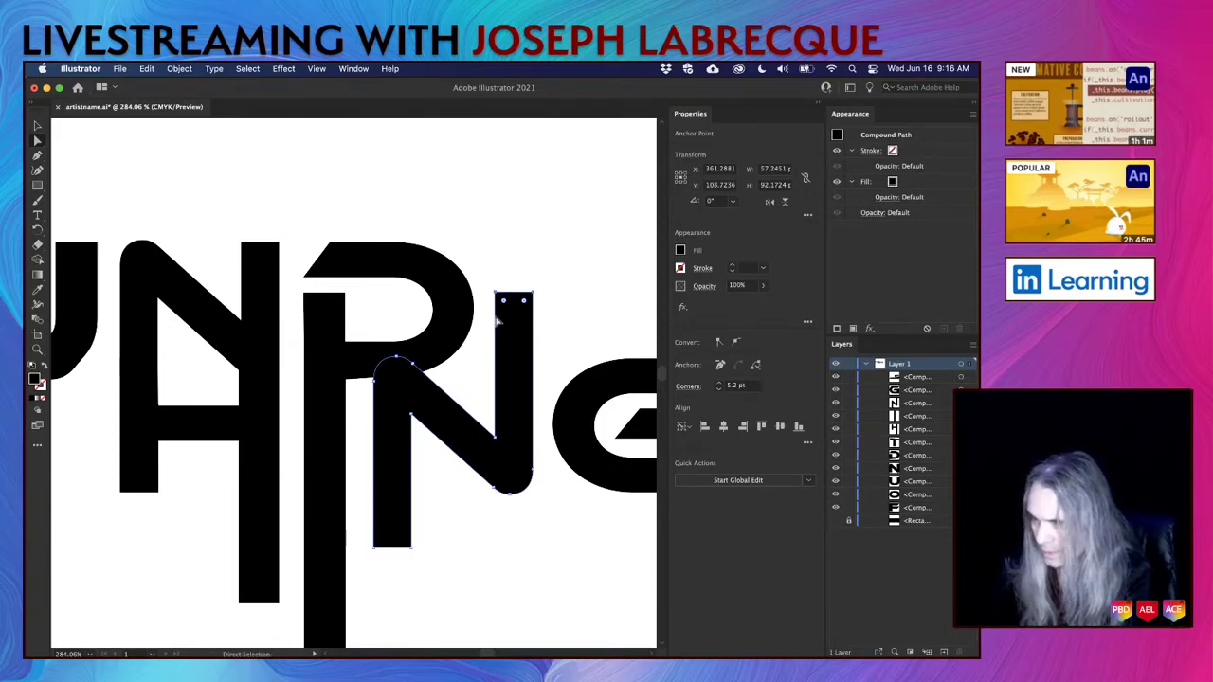
left_click(531, 250)
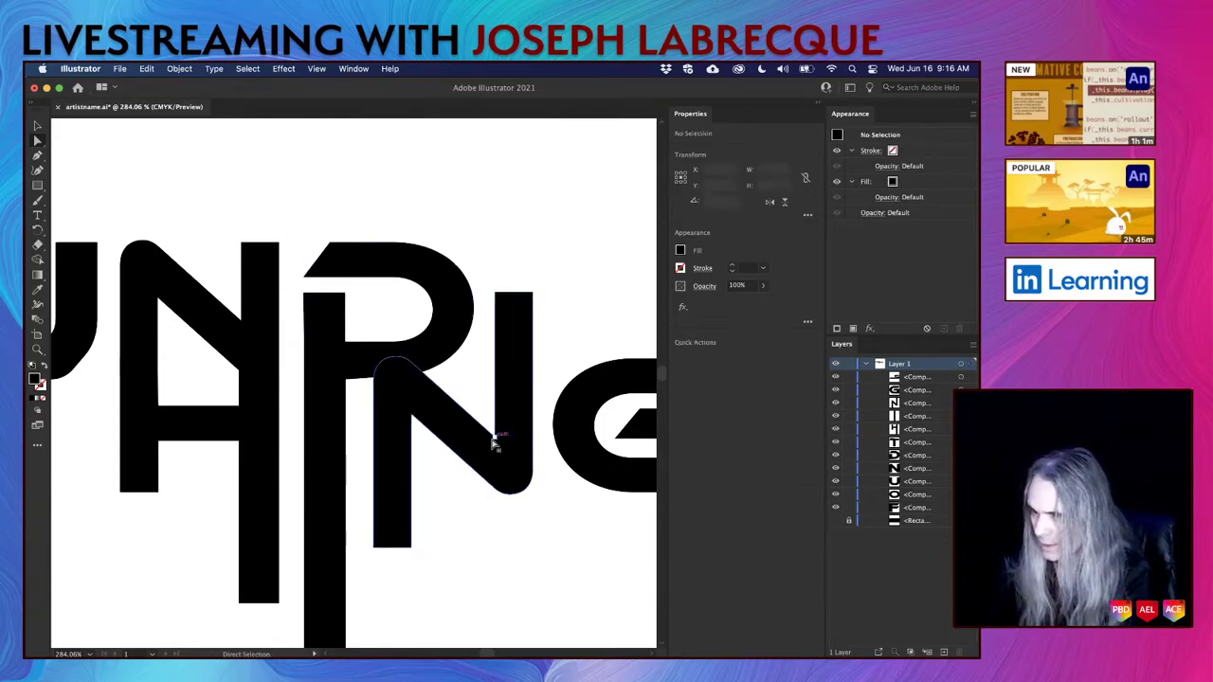
scroll(496, 442, "down", 5)
scroll(543, 541, "down", 4)
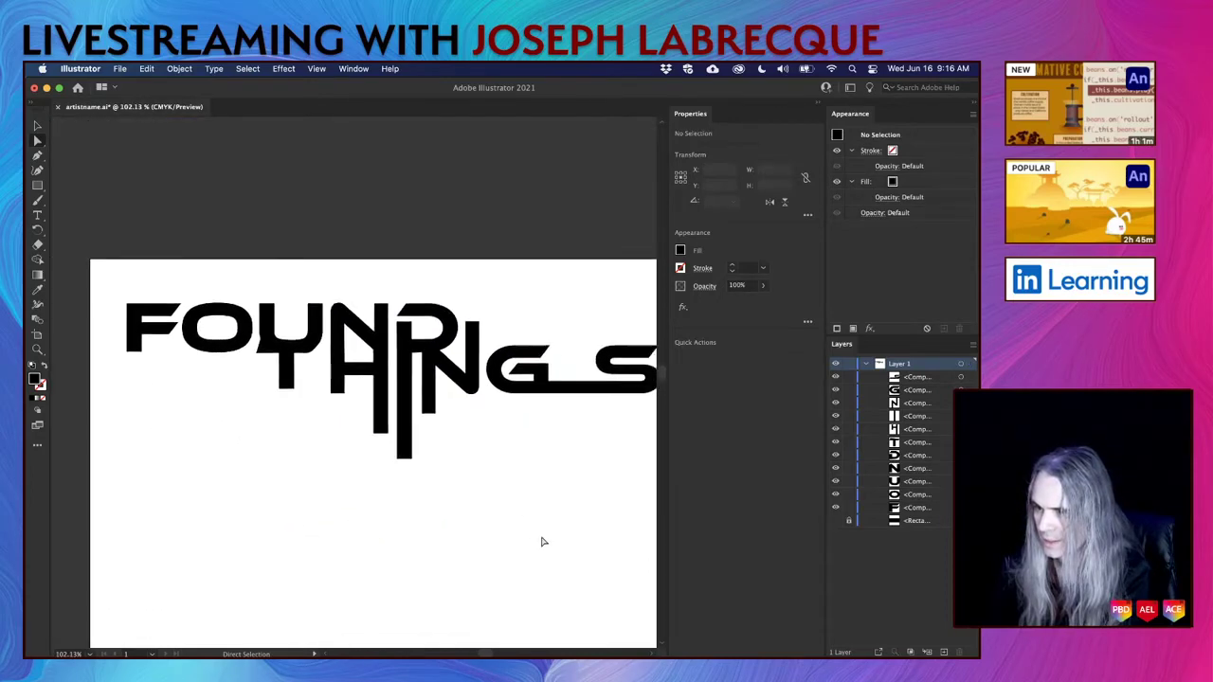
scroll(543, 541, "up", 1)
scroll(543, 541, "down", 3)
scroll(543, 541, "right", 2)
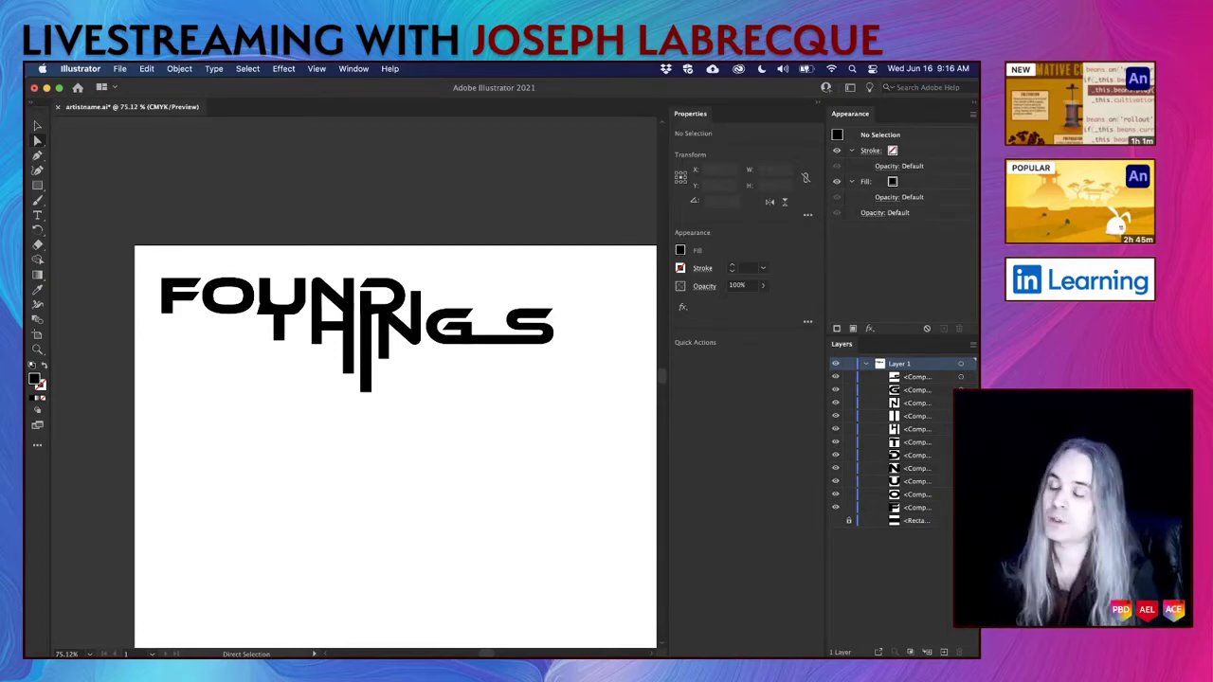
Lower the T stem's bottom corner 10 pt to slant its end.
left_click(282, 340)
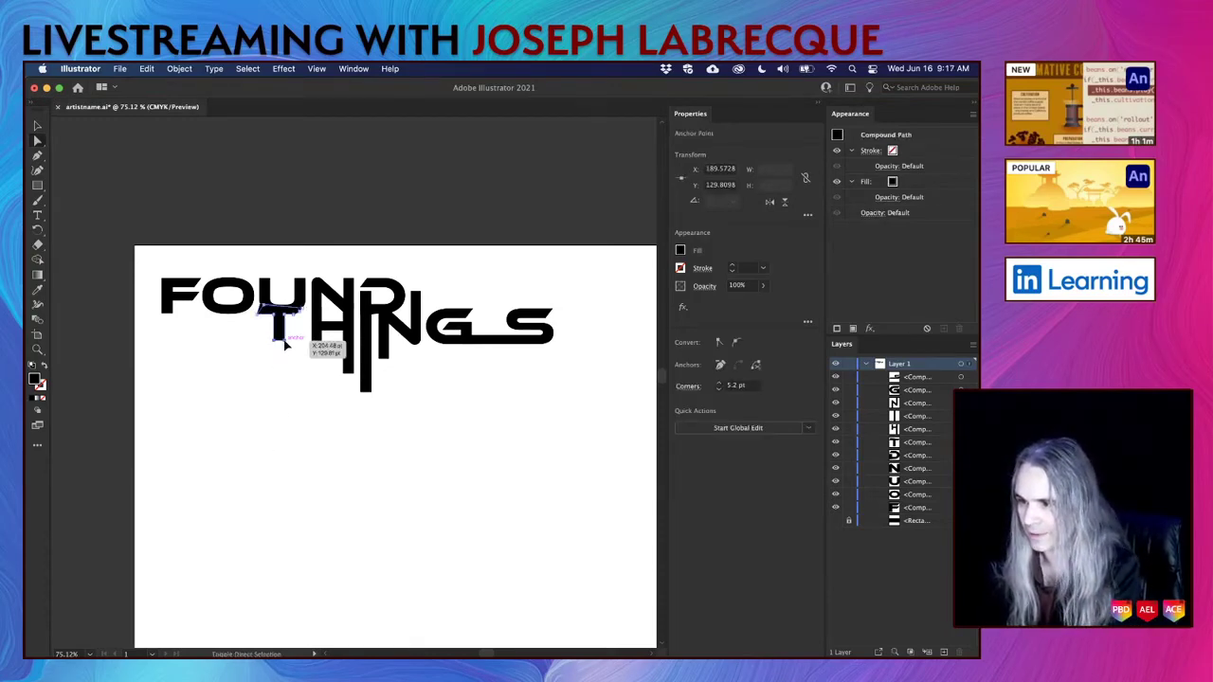
left_click_drag(284, 345, 271, 381)
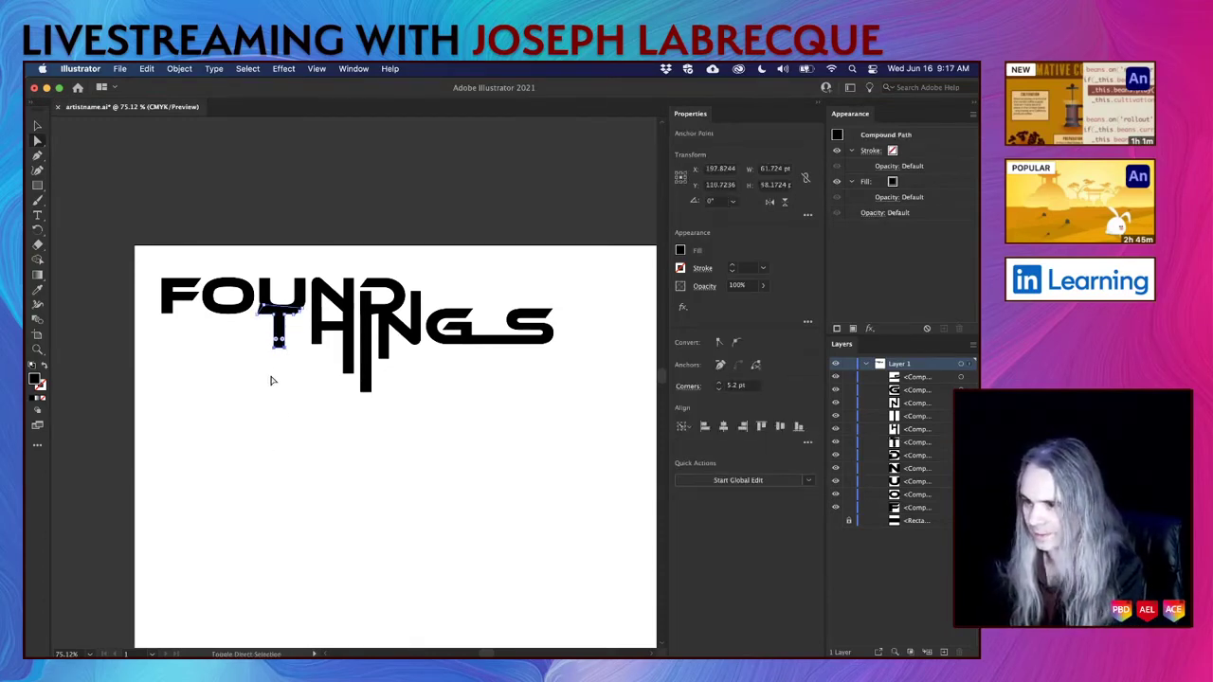
left_click(291, 373)
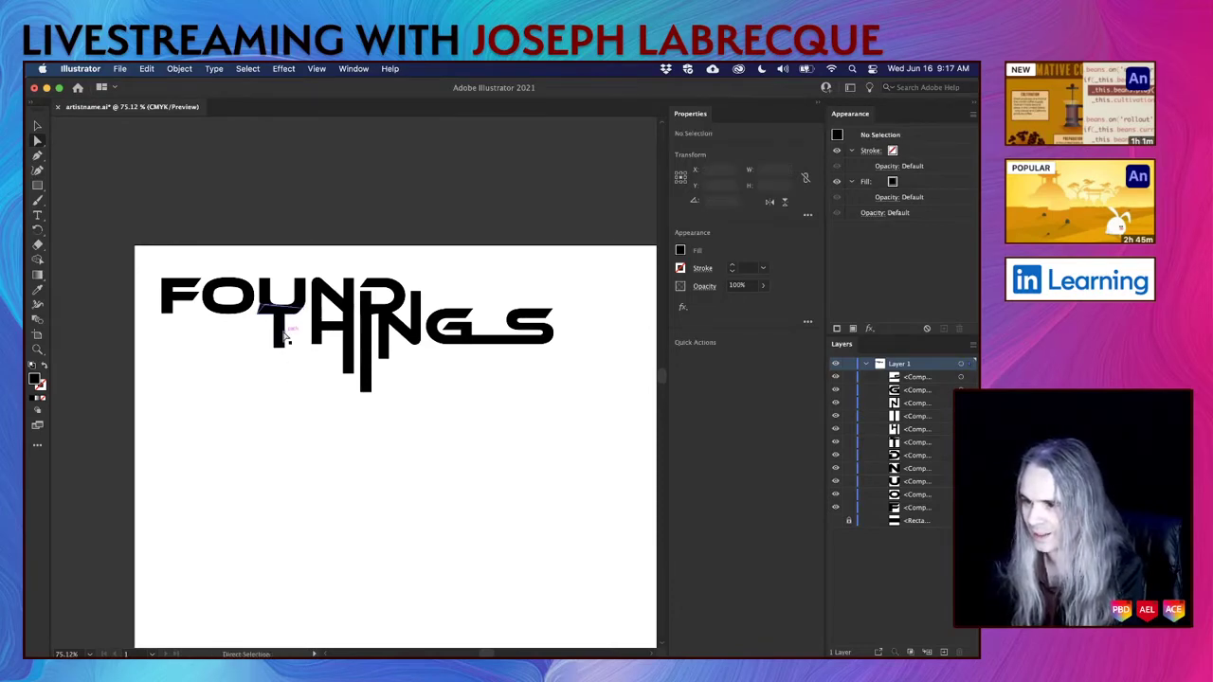
scroll(288, 365, "up", 3)
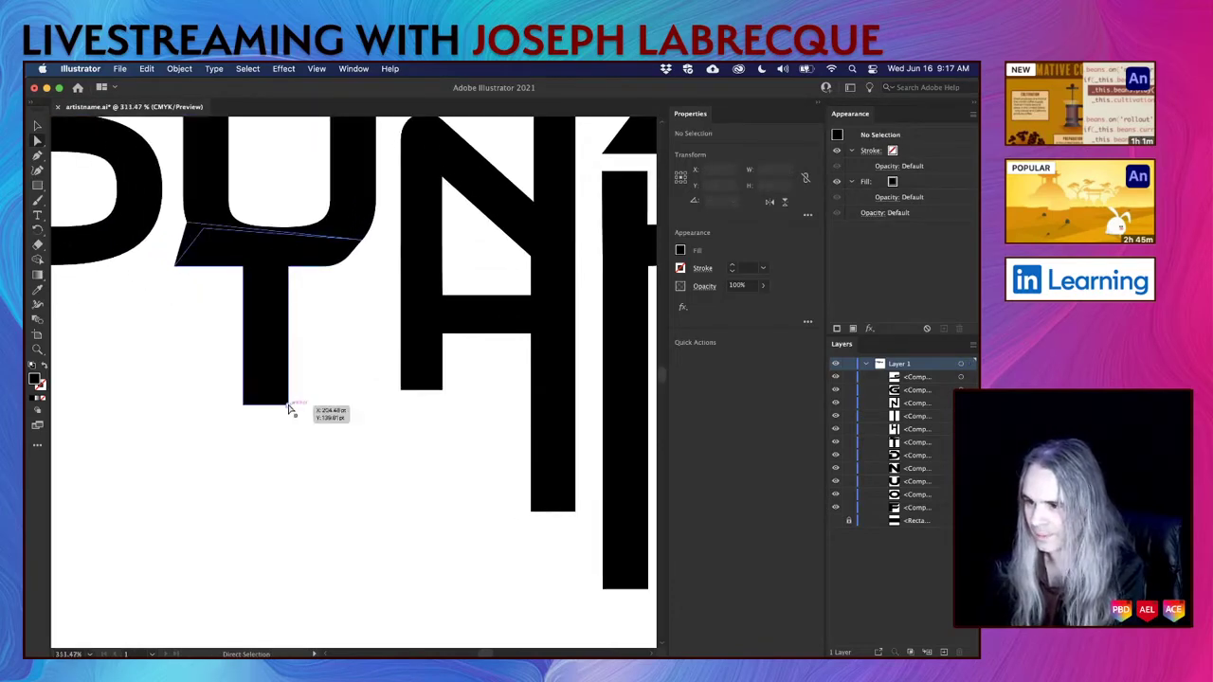
left_click(280, 397)
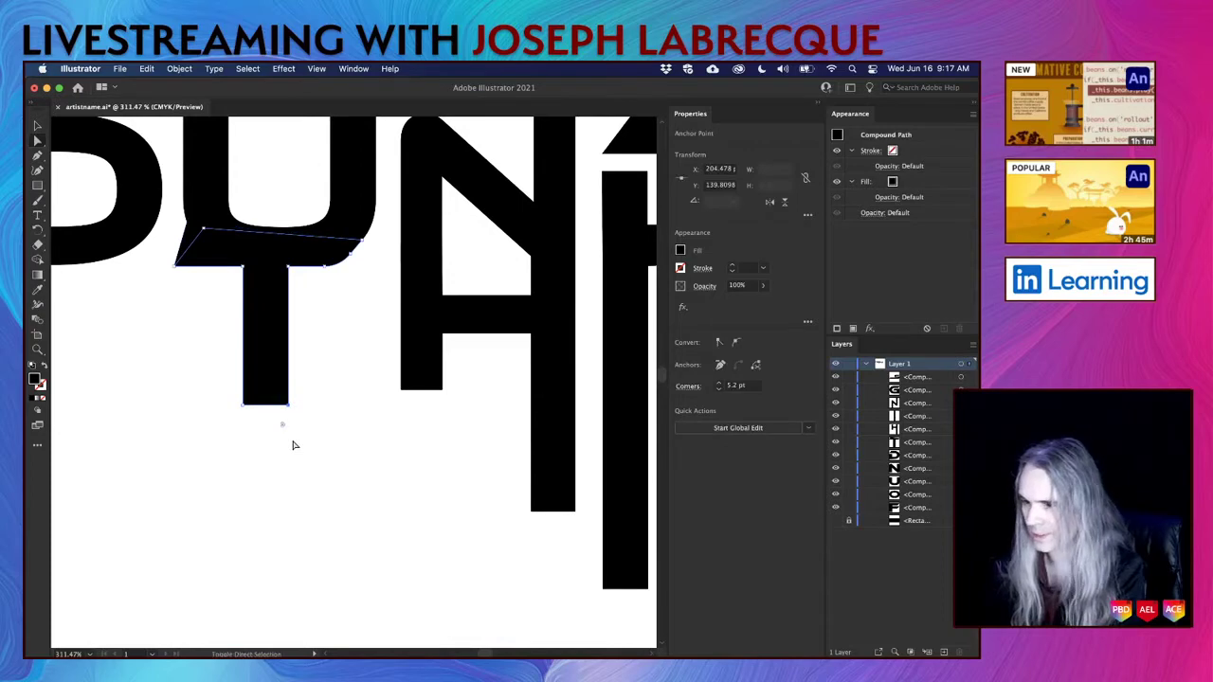
key("shift+Down")
Lower one bottom corner on each H leg by 10 pt for slanted tips.
left_click(442, 388)
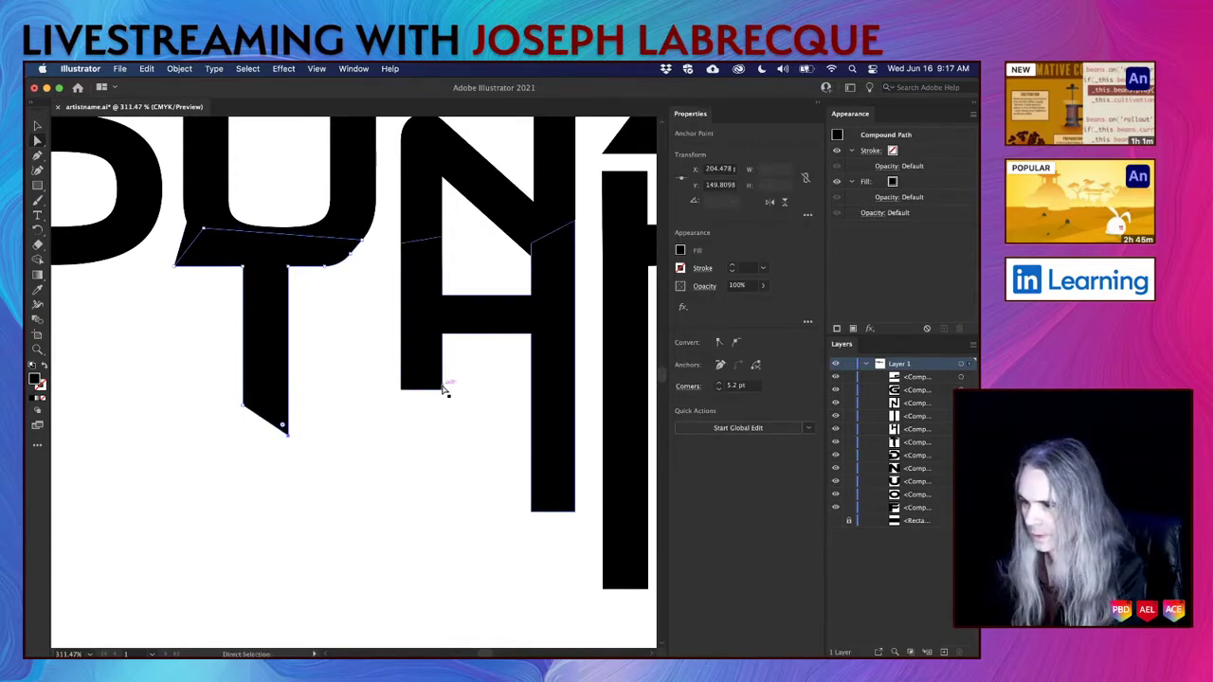
key("shift+Down")
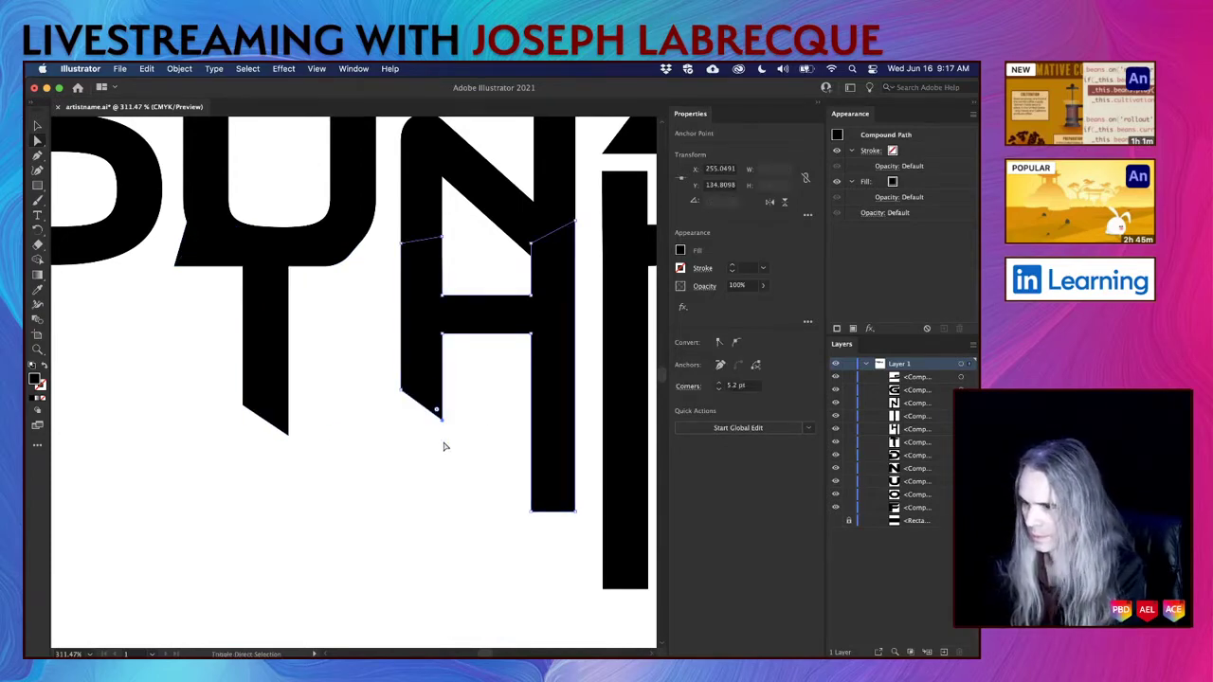
left_click(574, 516)
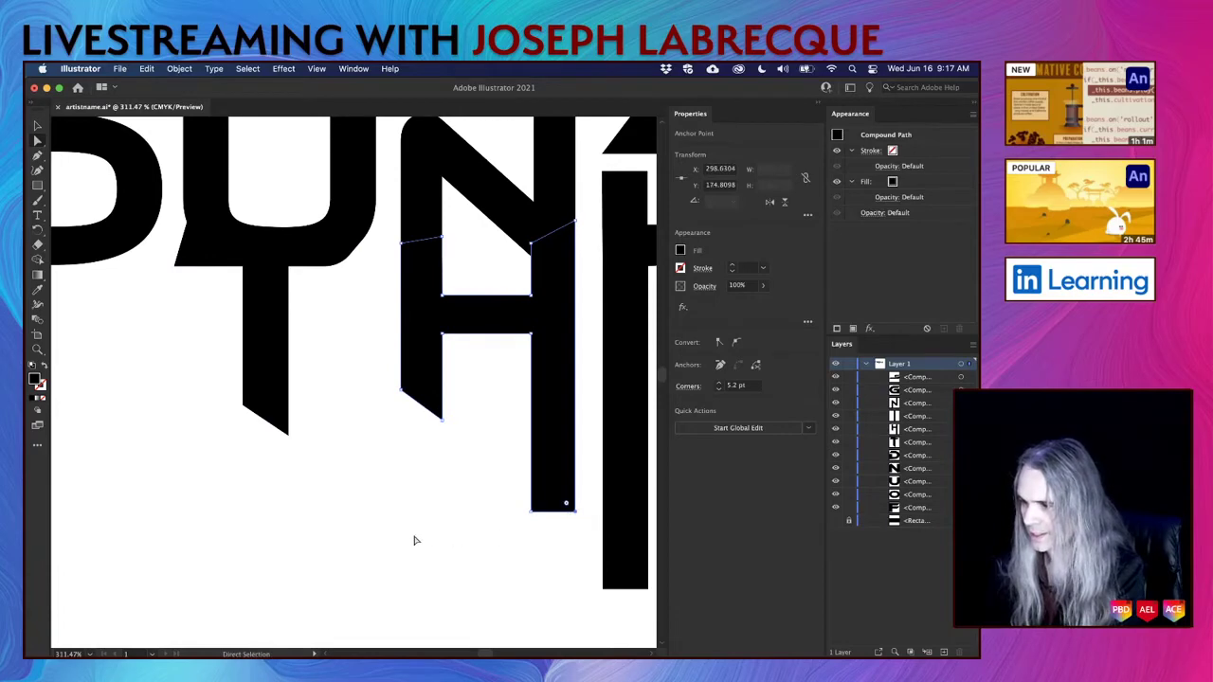
scroll(411, 536, "down", 3)
scroll(412, 536, "right", 4)
key("shift+Down")
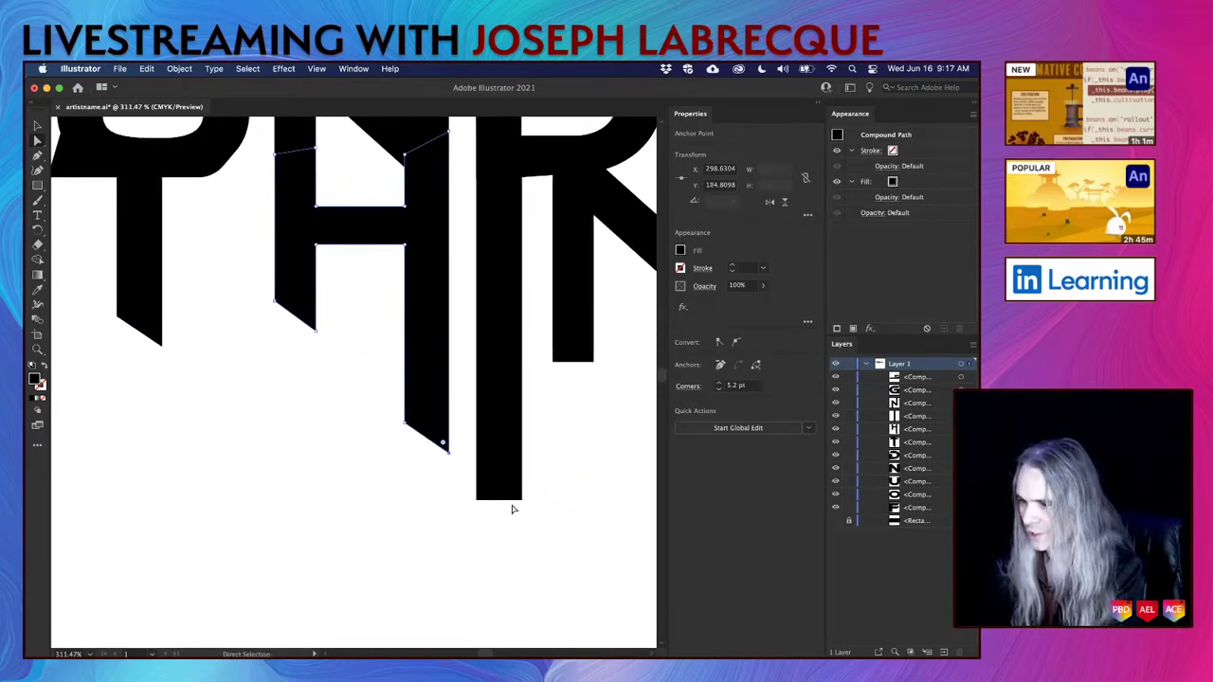
Lower a bottom corner of the I and N stems 10 pt each, then deselect.
left_click(523, 501)
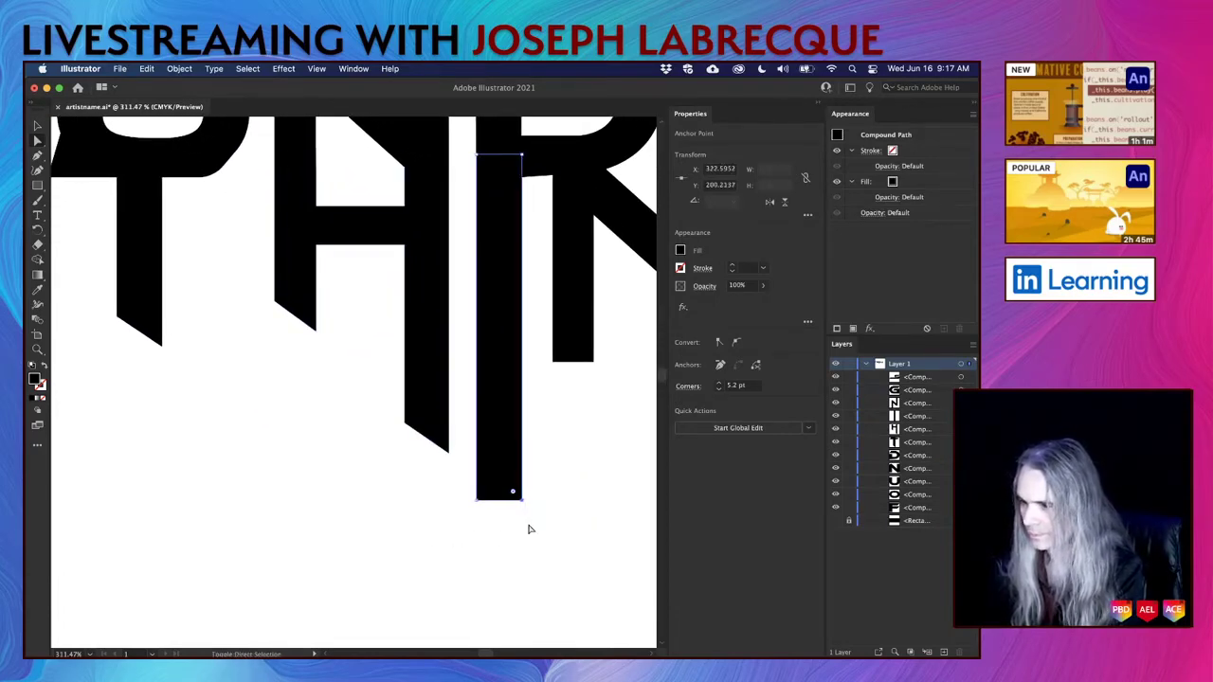
key("shift+Down")
scroll(588, 461, "right", 4)
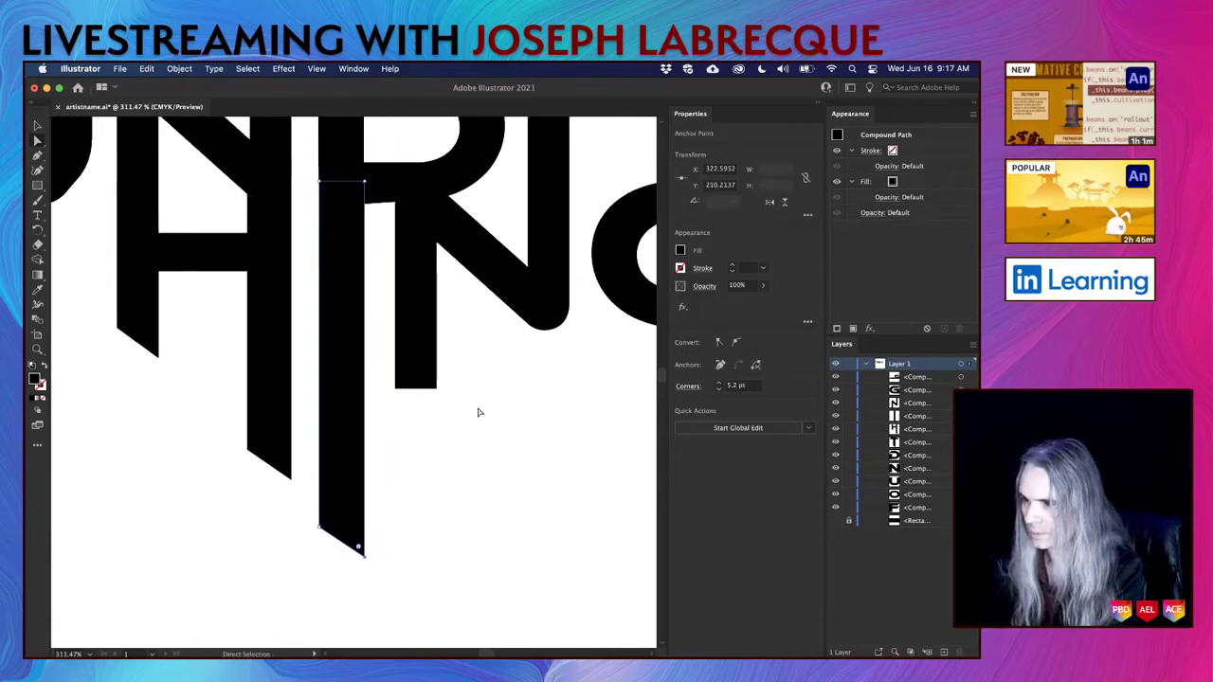
left_click(399, 393)
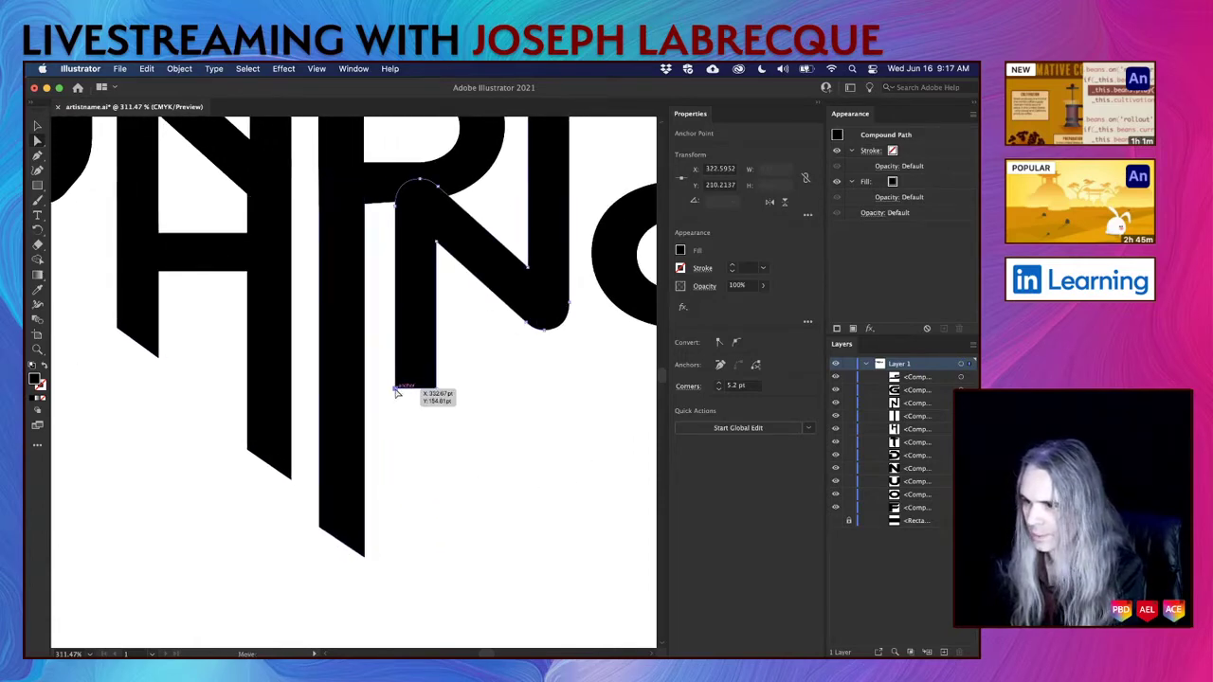
key("shift+Down")
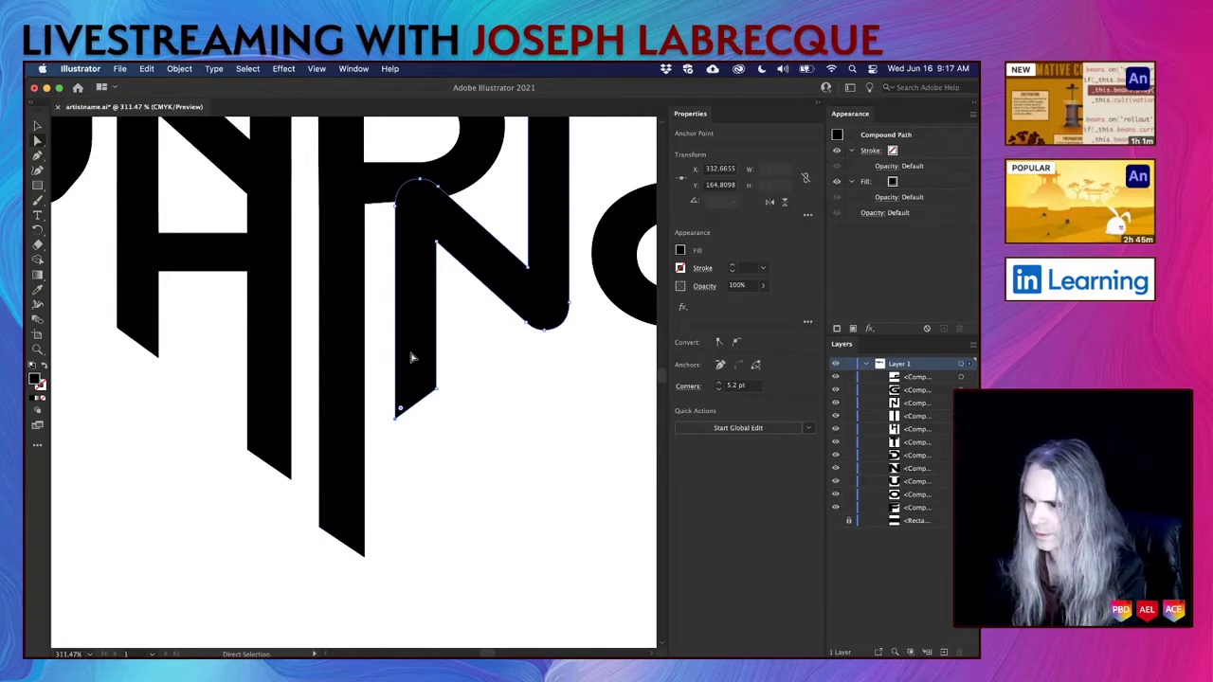
scroll(555, 509, "right", 6)
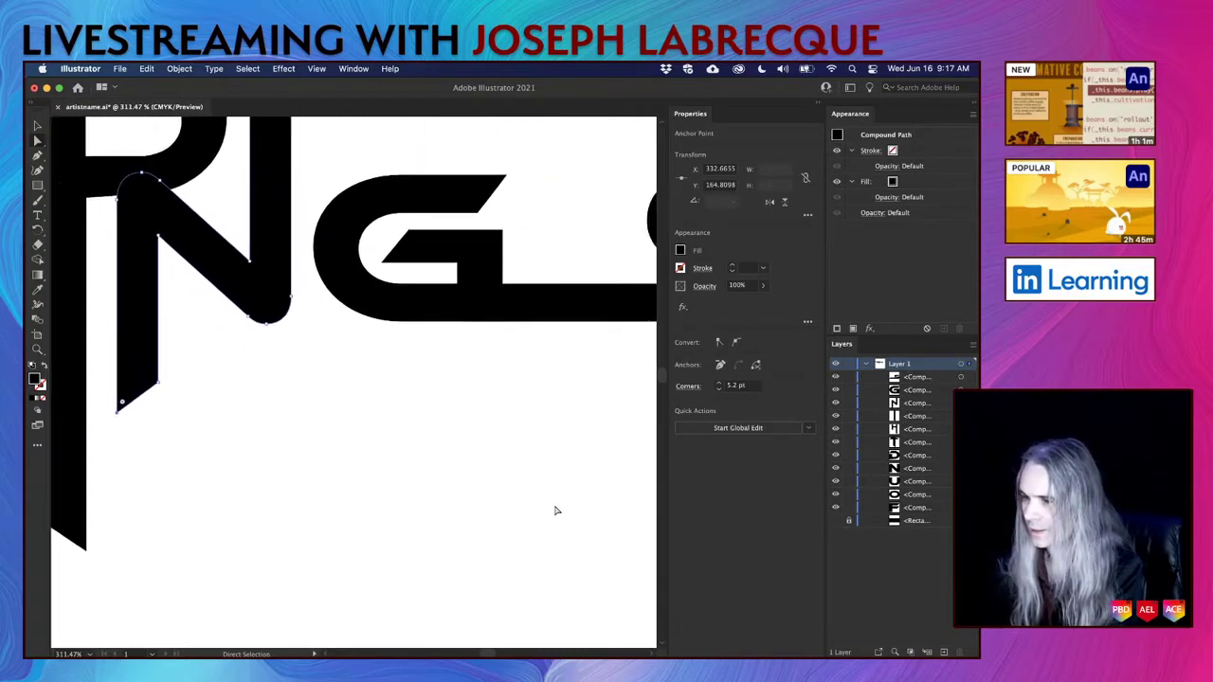
scroll(556, 511, "down", 10)
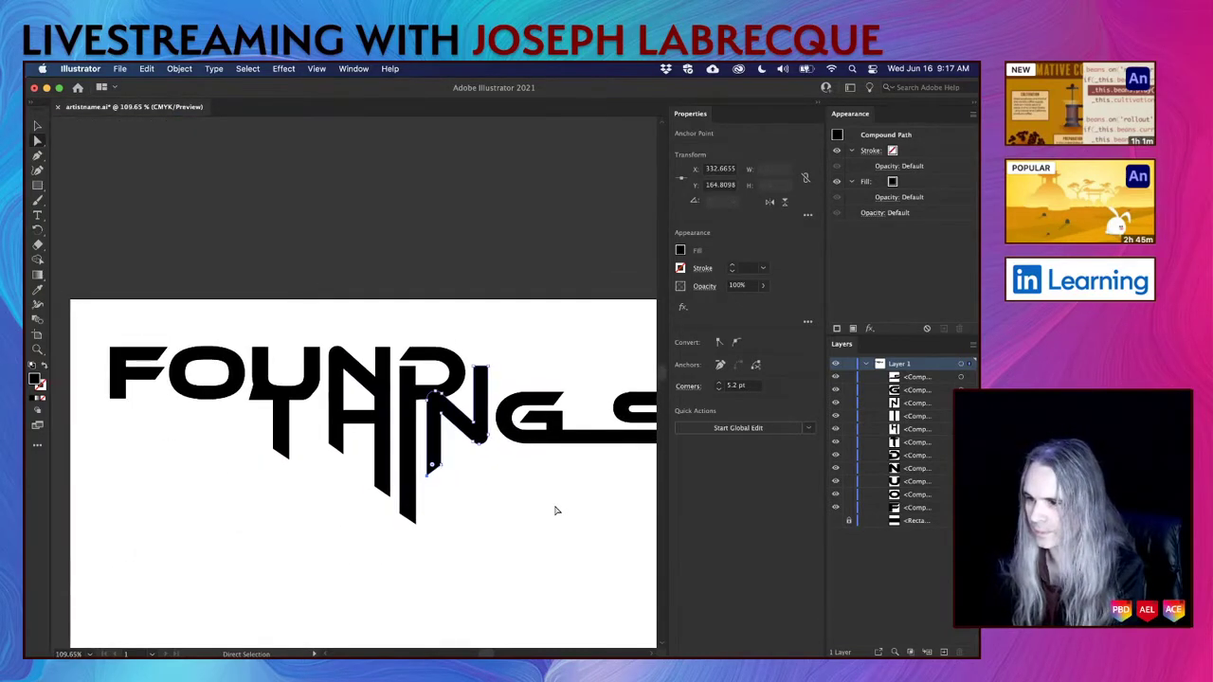
left_click(554, 510)
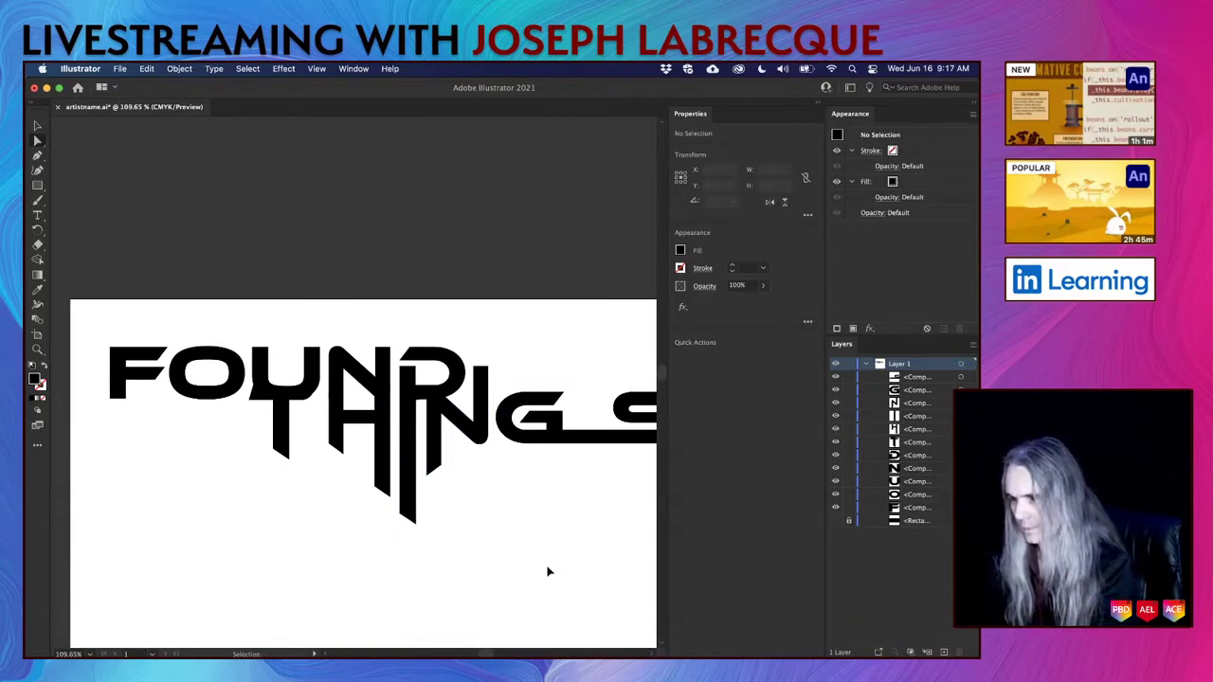
Nudge the F and the O of FOUND down 10 pt each.
scroll(548, 571, "down", 3)
scroll(548, 572, "down", 2)
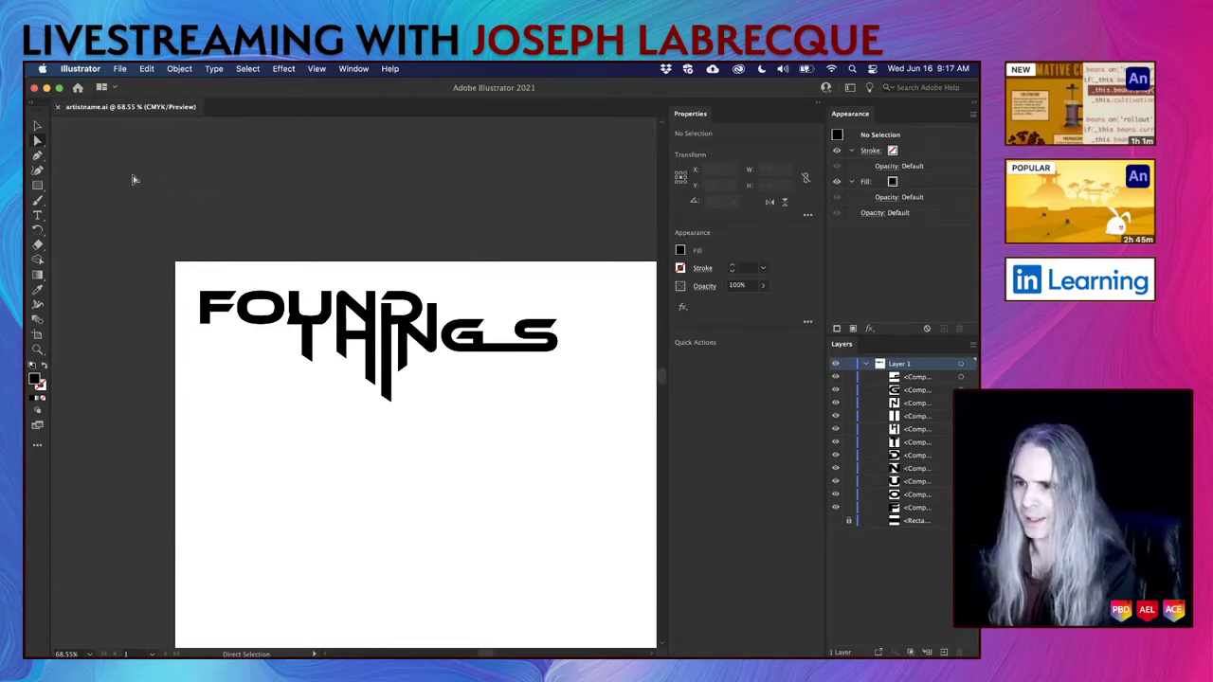
left_click(38, 124)
left_click(214, 309)
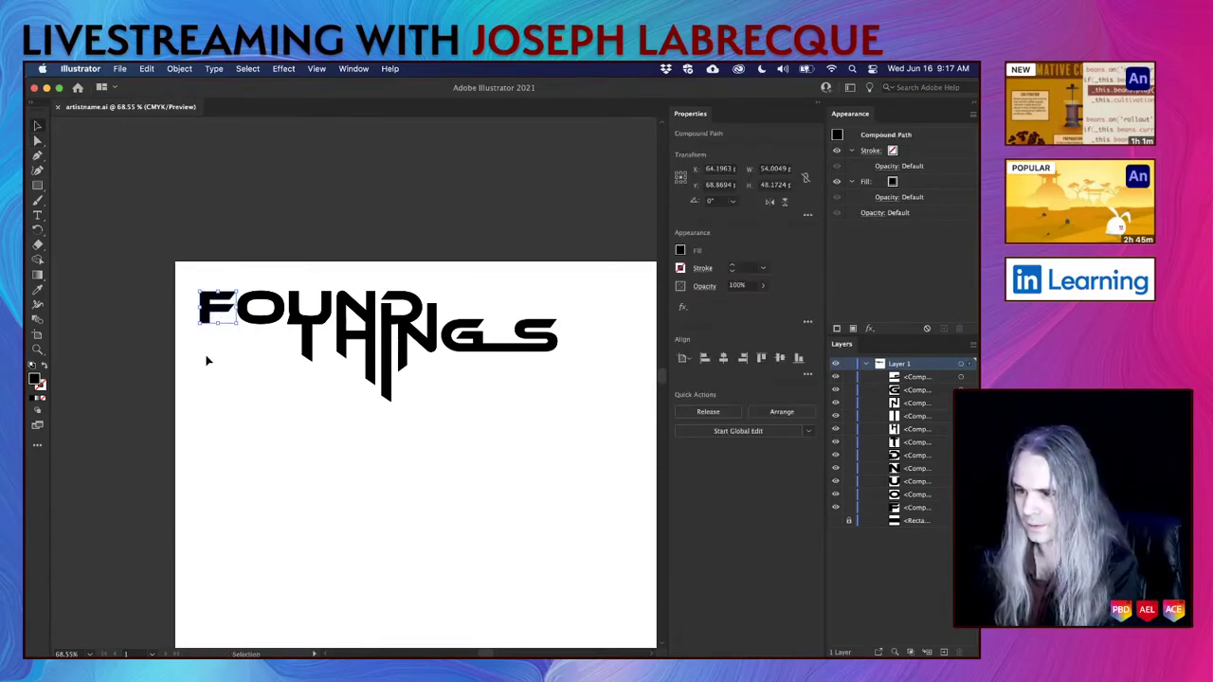
key("shift+Down")
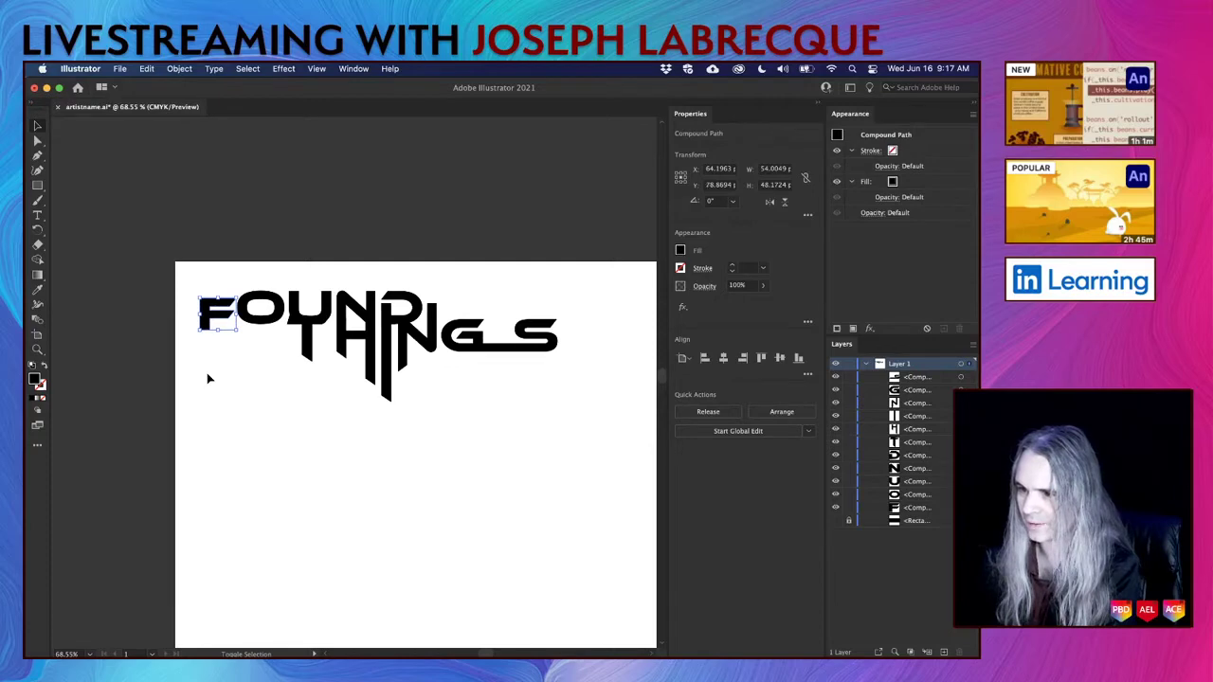
left_click(268, 318)
key("shift+Down")
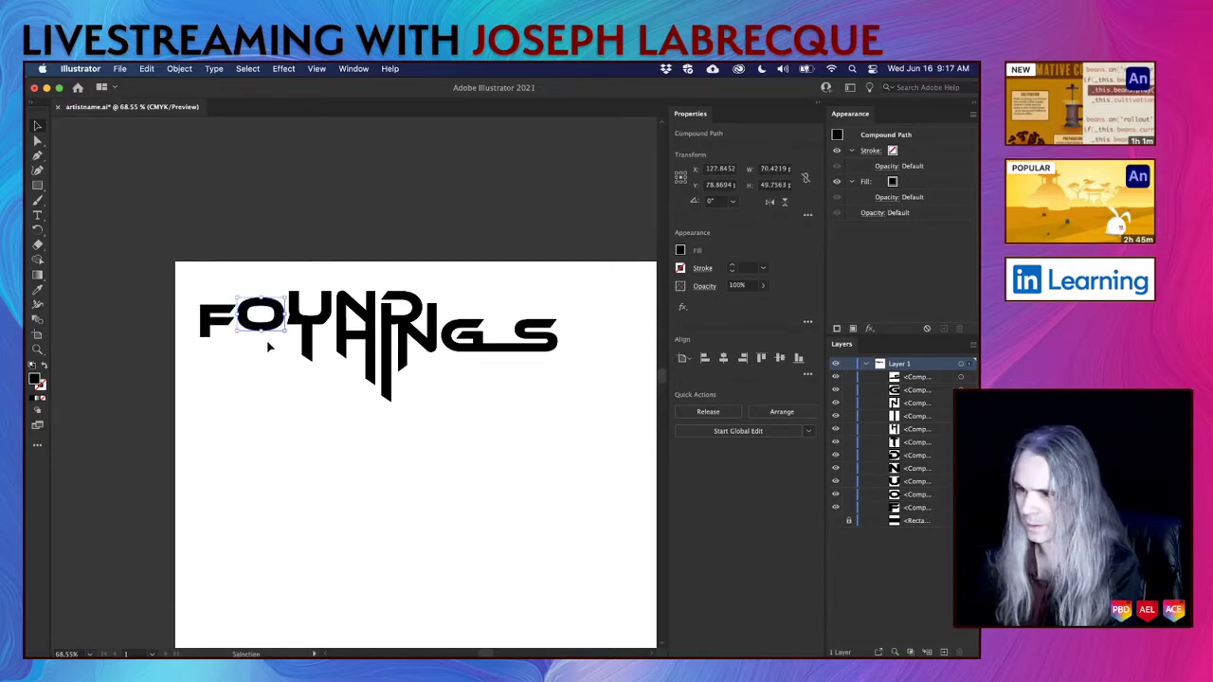
left_click(382, 509)
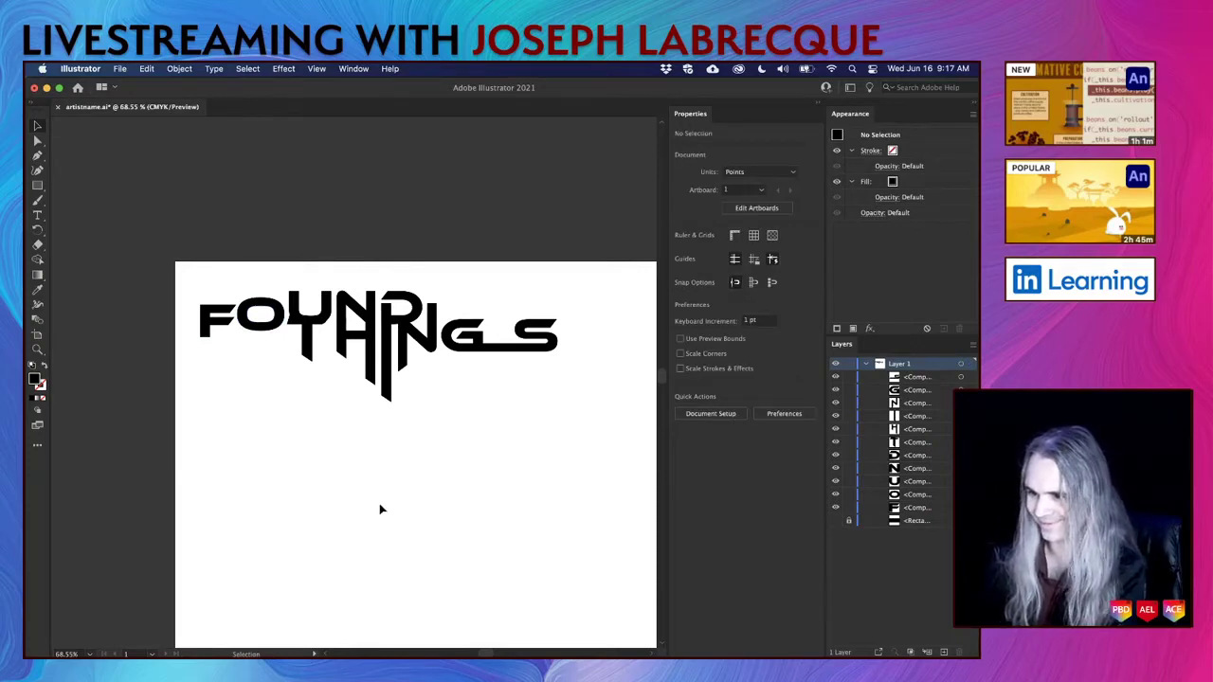
Save the Illustrator file and look over the finished lettering.
key("a")
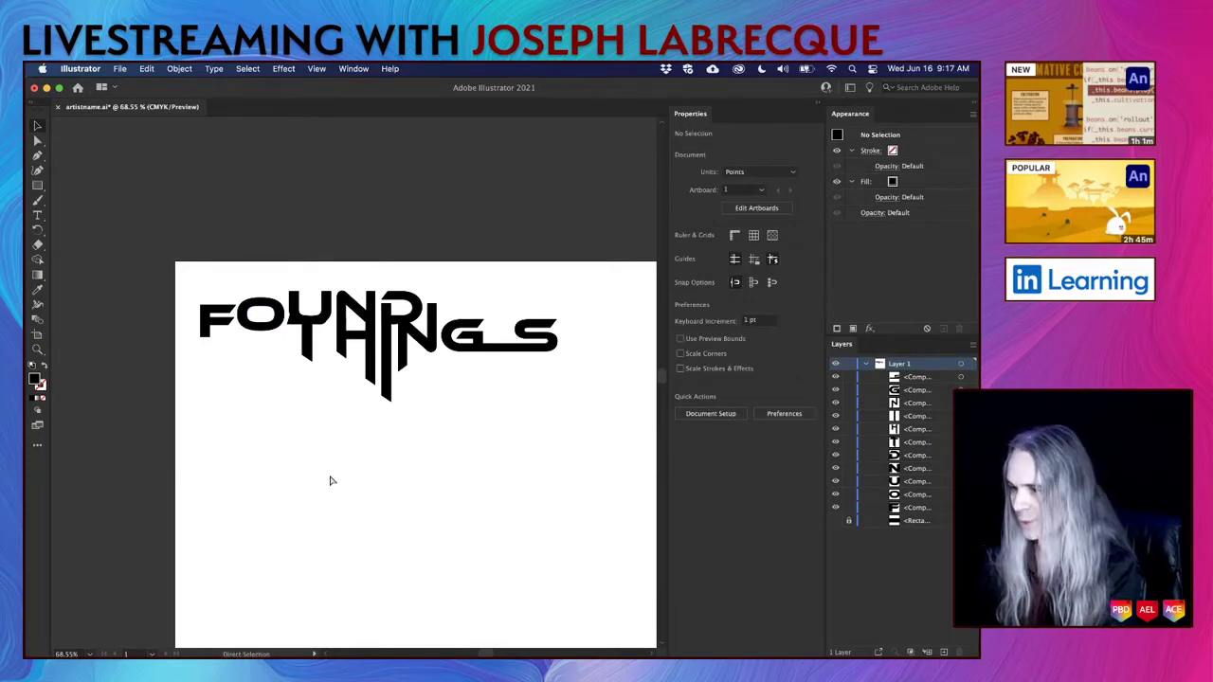
key("v")
key("super+s")
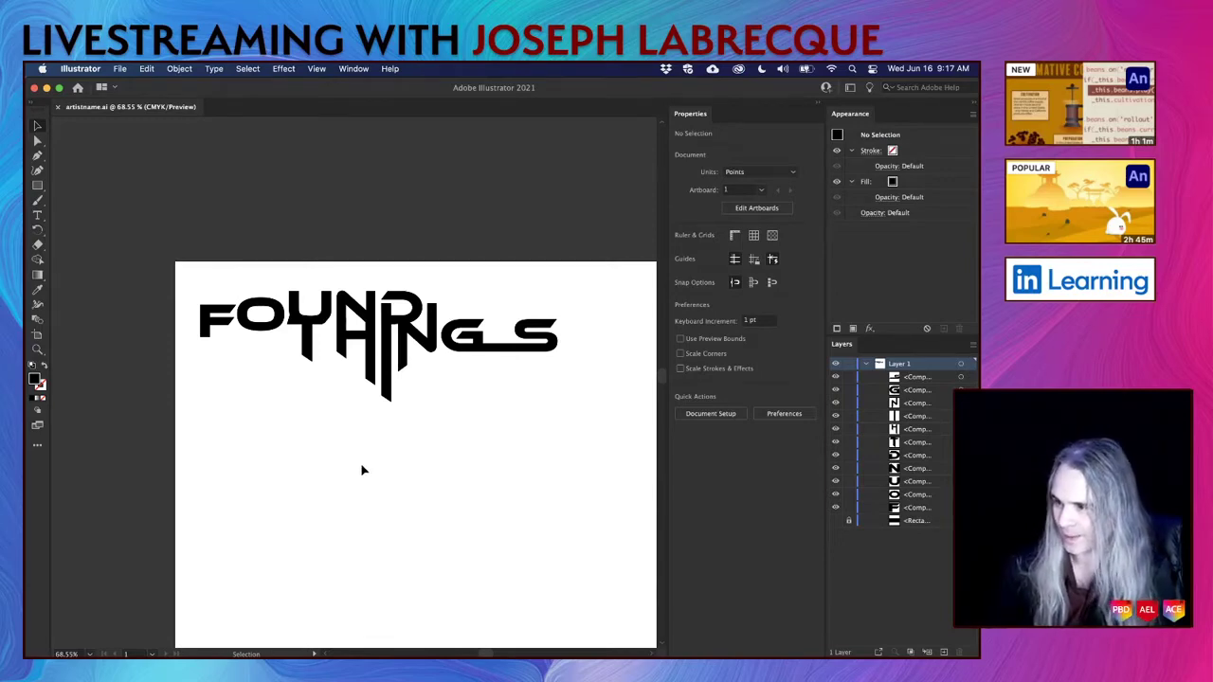
scroll(361, 470, "down", 5)
scroll(361, 470, "right", 2)
scroll(361, 470, "up", 3)
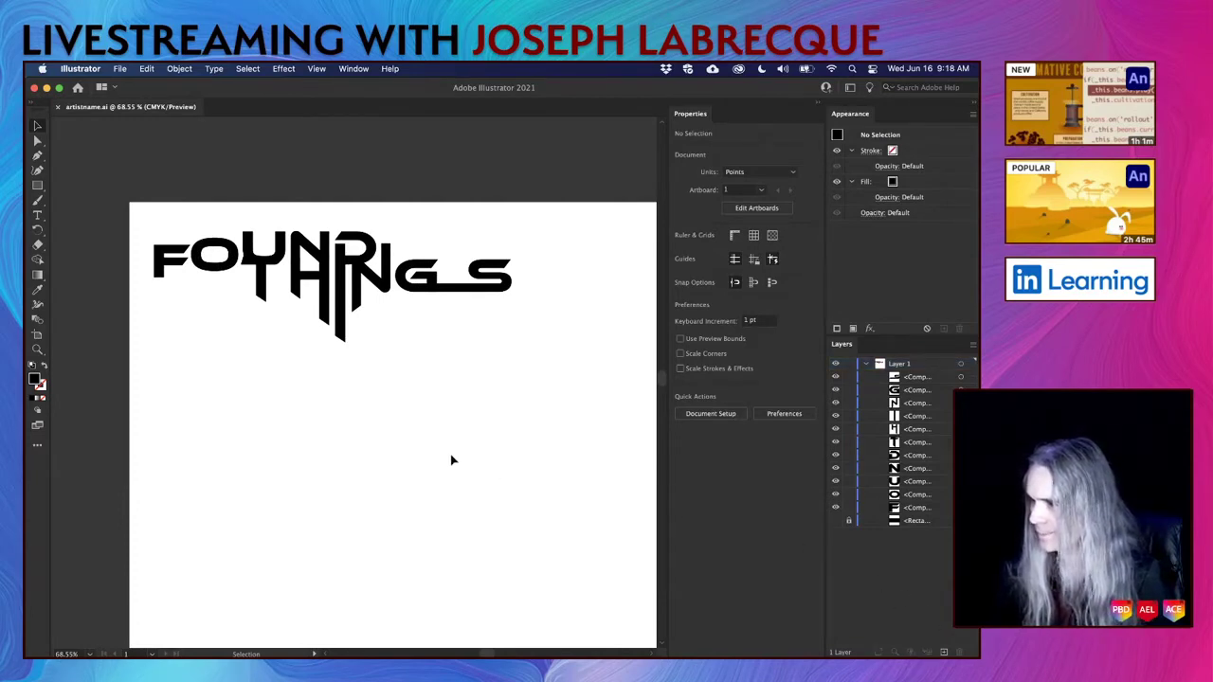
scroll(452, 460, "down", 3)
scroll(452, 459, "right", 3)
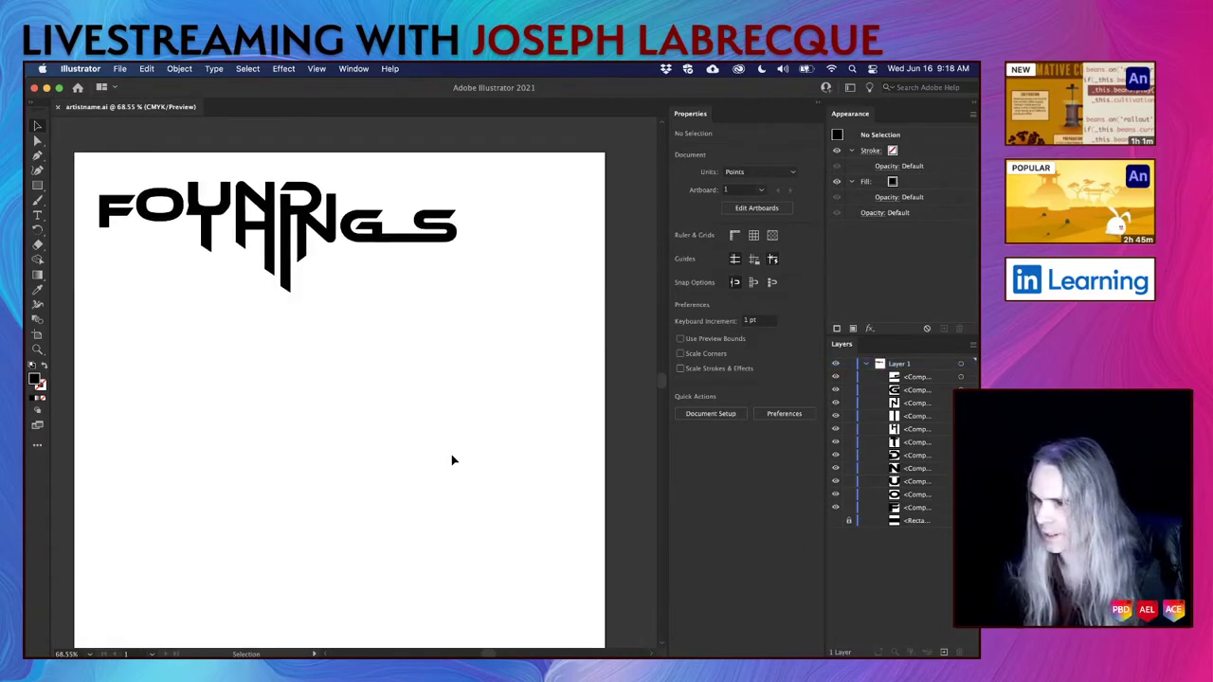
Trim the artboard tightly around the title to 566 × 206 pt and save.
left_click(772, 211)
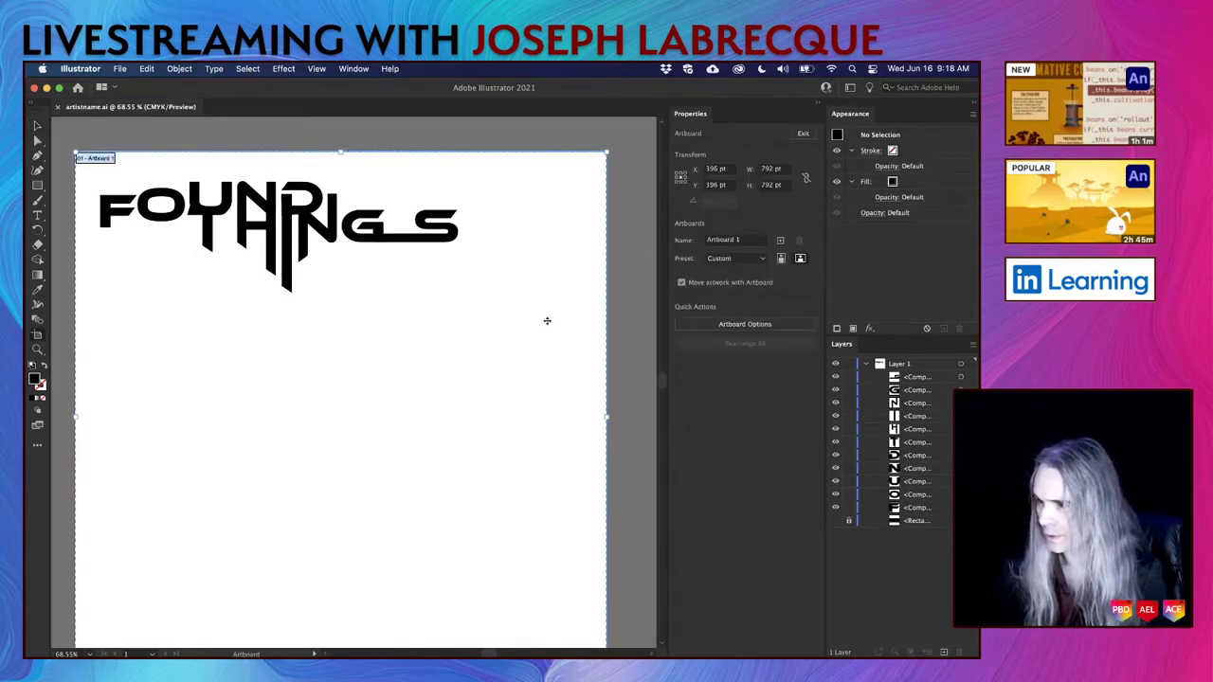
left_click_drag(609, 415, 469, 416)
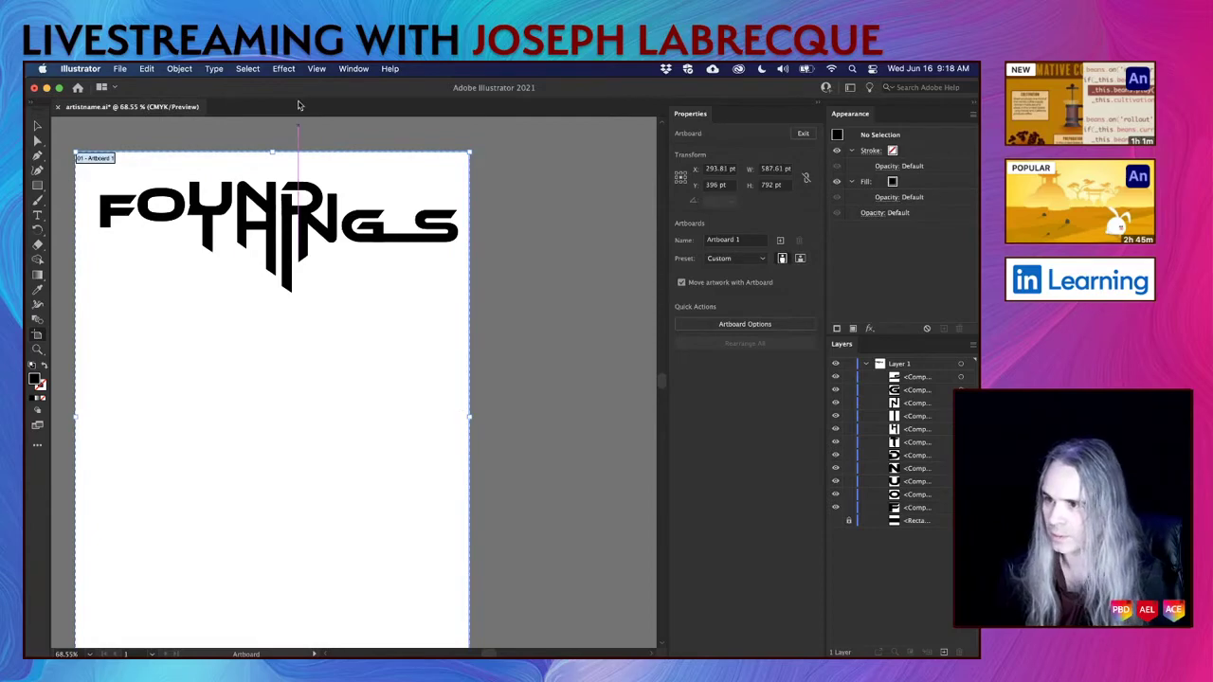
left_click_drag(271, 150, 271, 169)
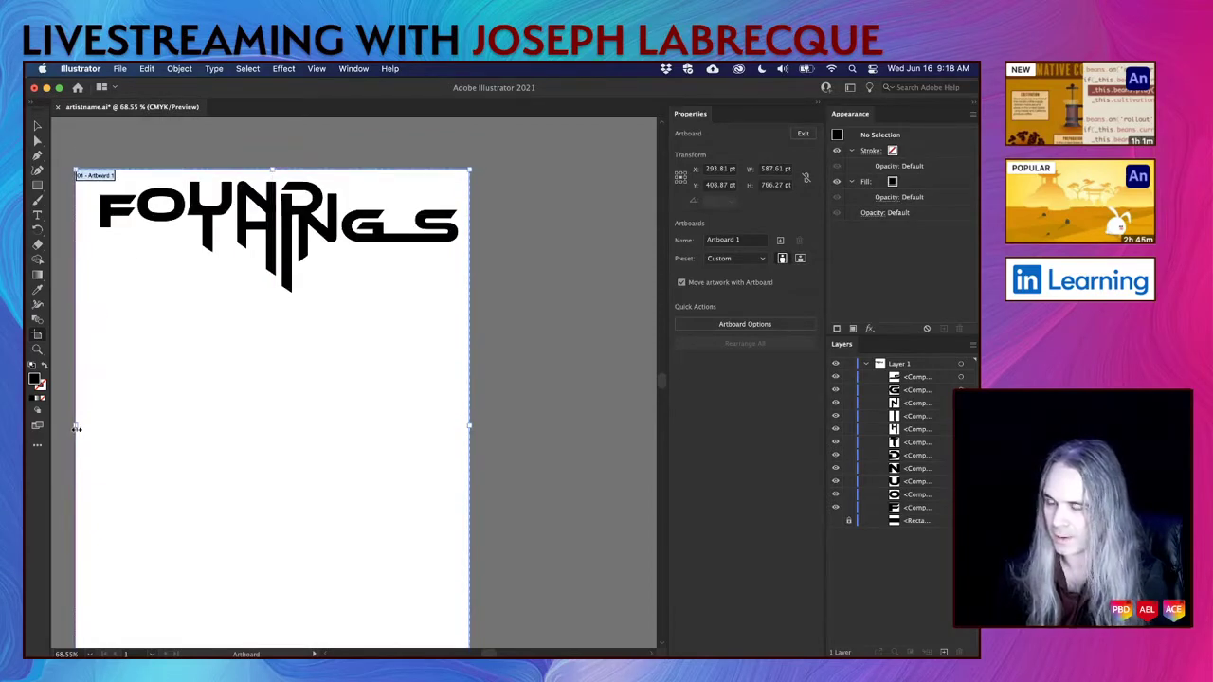
left_click_drag(75, 425, 90, 426)
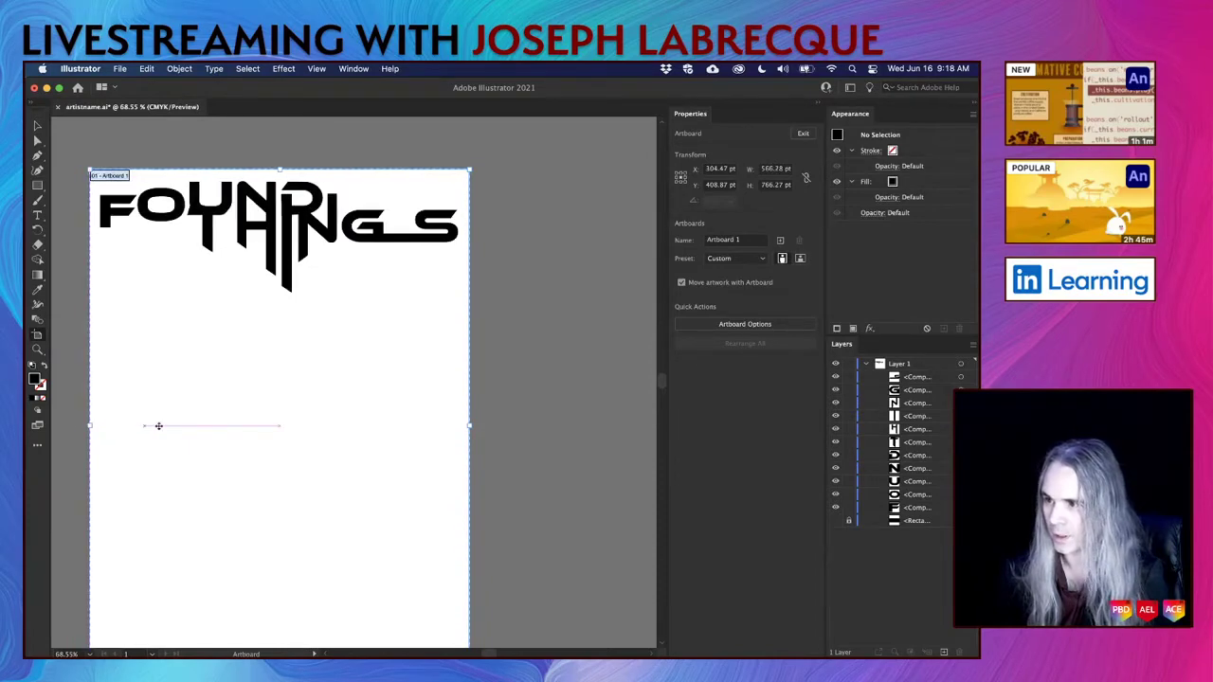
scroll(521, 488, "down", 5)
scroll(521, 489, "up", 2)
scroll(521, 488, "left", 1)
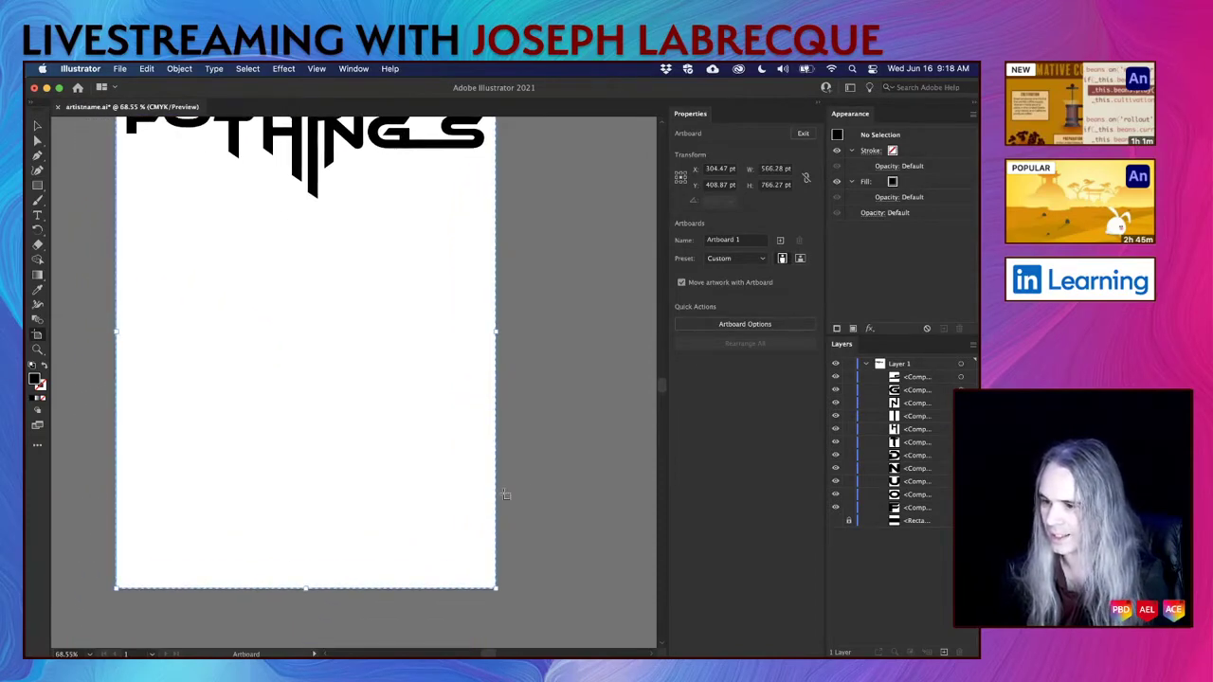
left_click_drag(305, 587, 318, 214)
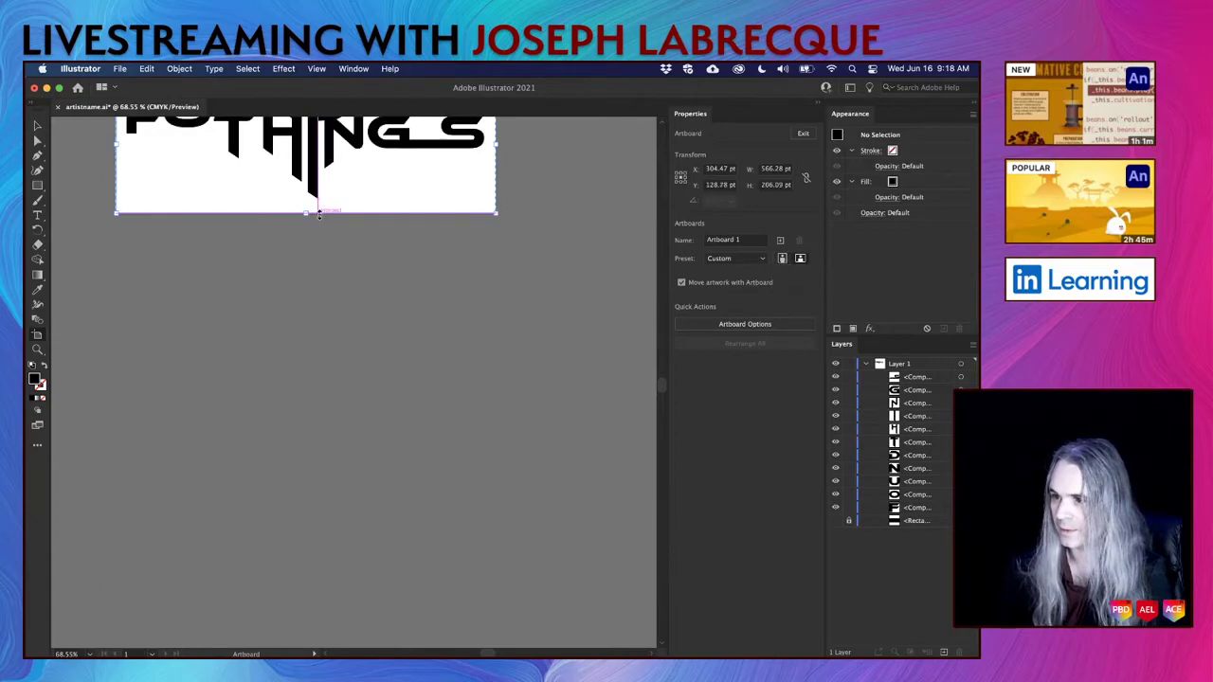
left_click(555, 351)
scroll(555, 354, "up", 5)
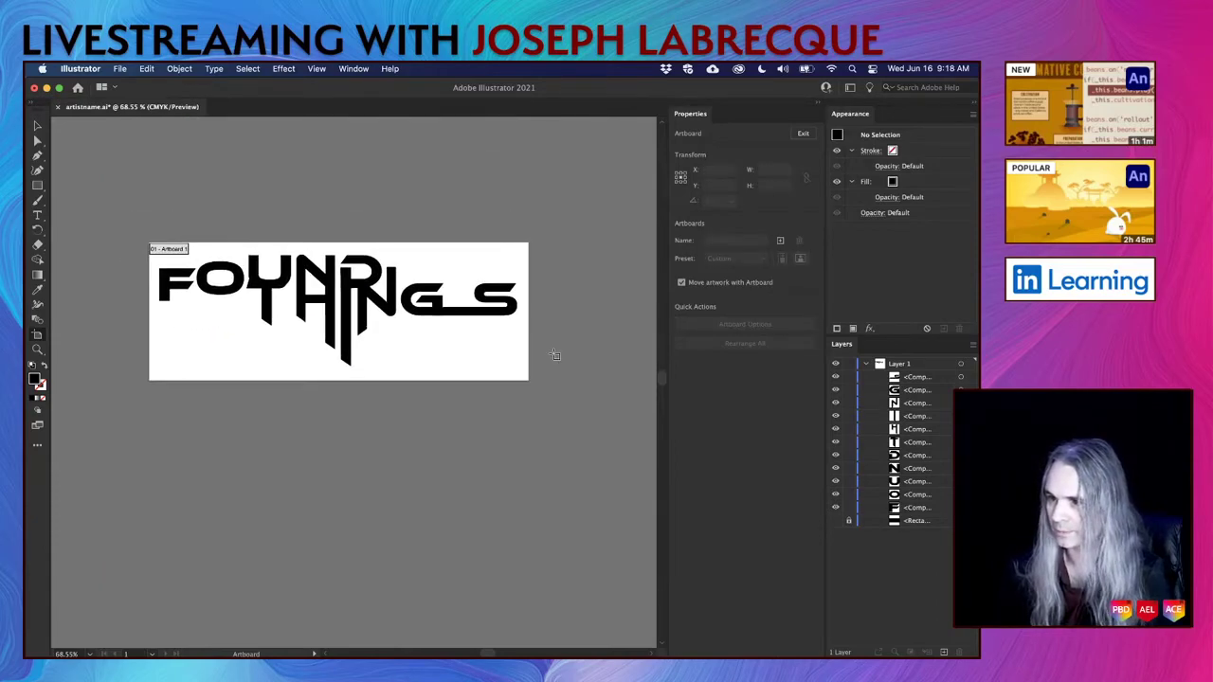
left_click(807, 136)
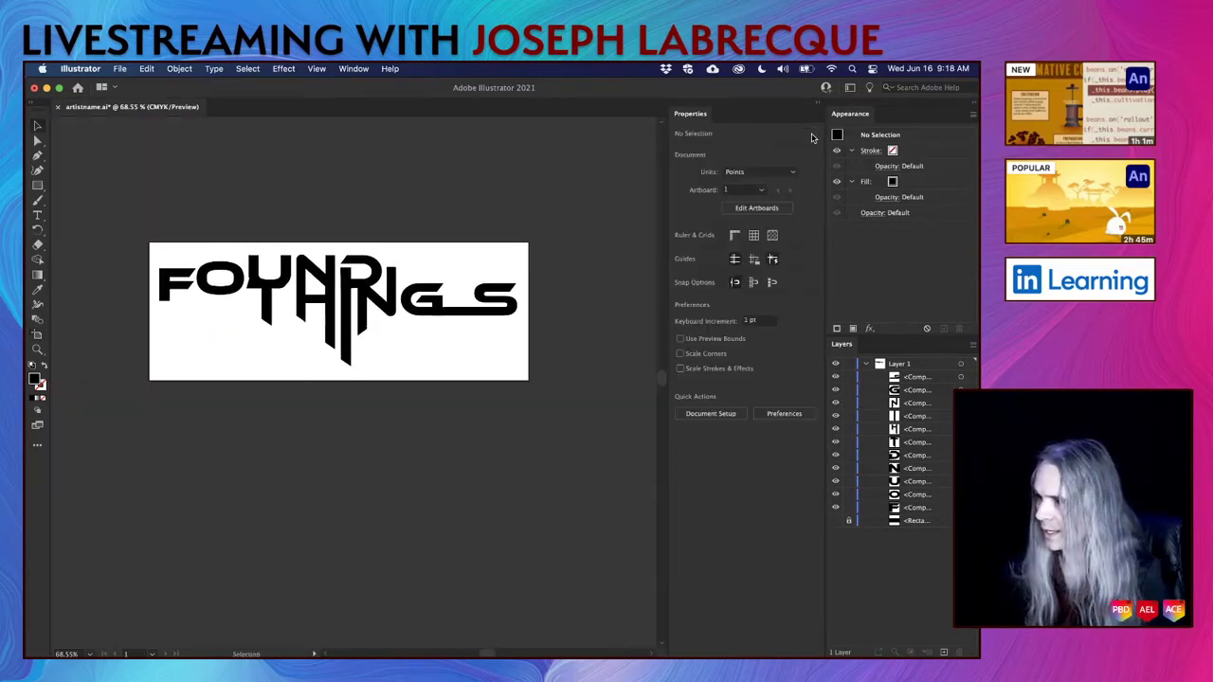
key("cmd+s")
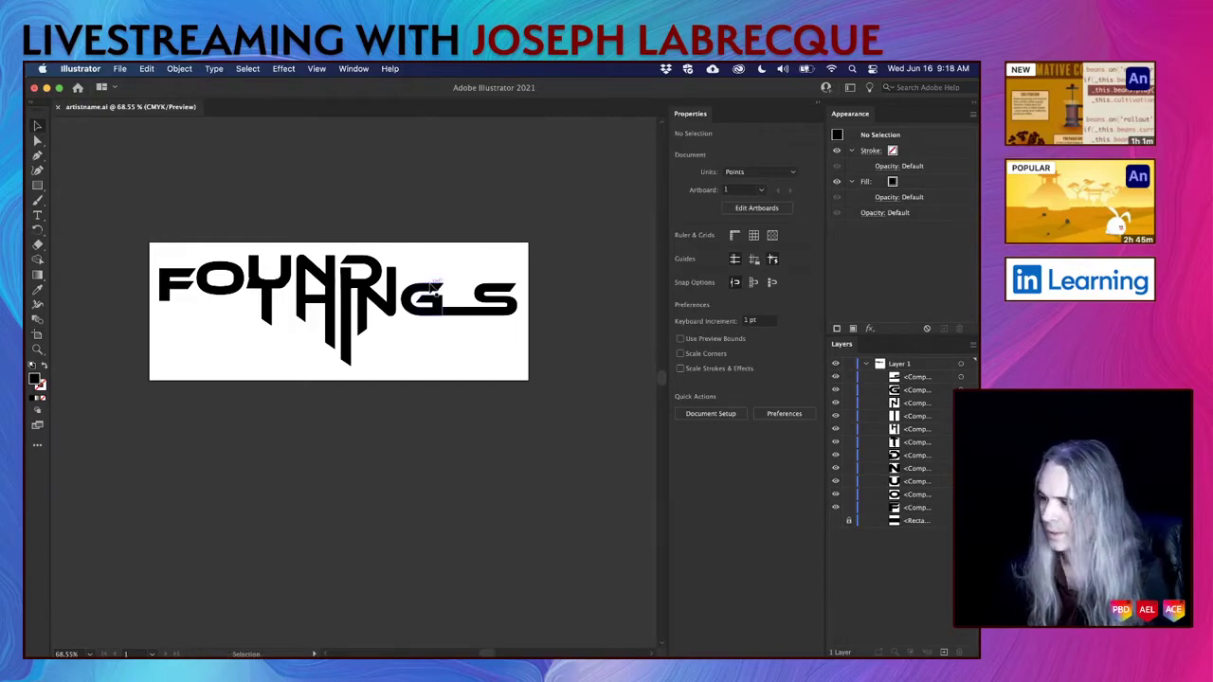
Hide and delete the black background Rectangle layer.
scroll(465, 151, "up", 2)
left_click(835, 521)
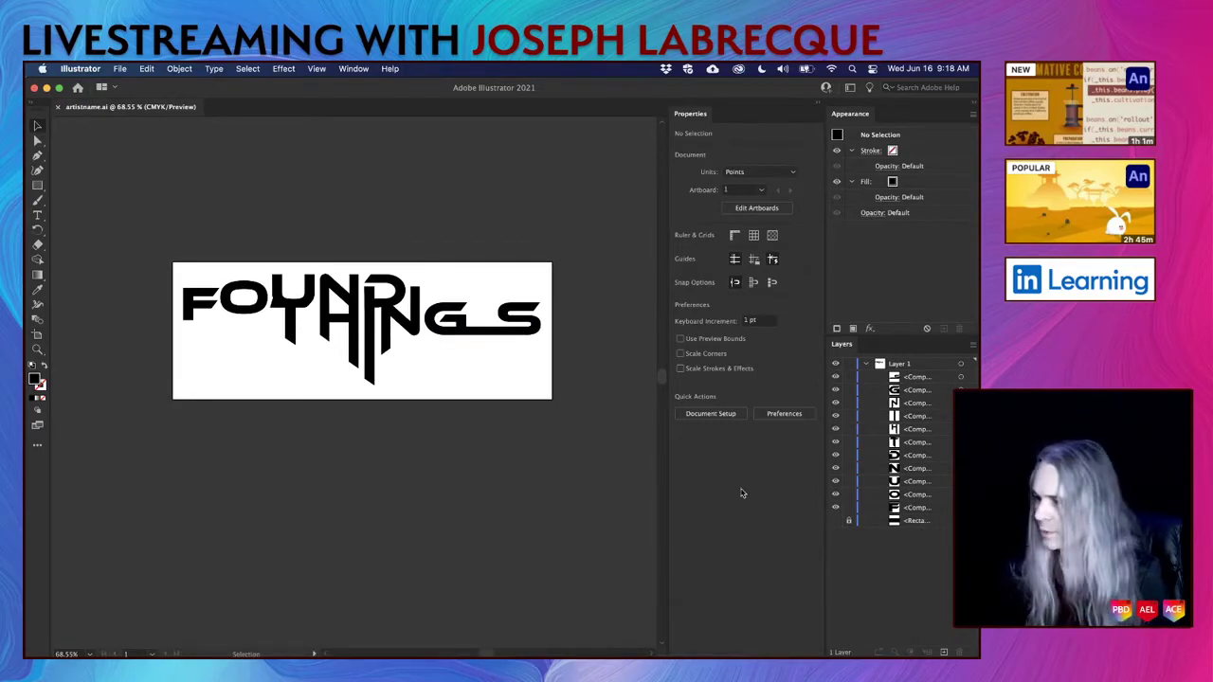
left_click(922, 523)
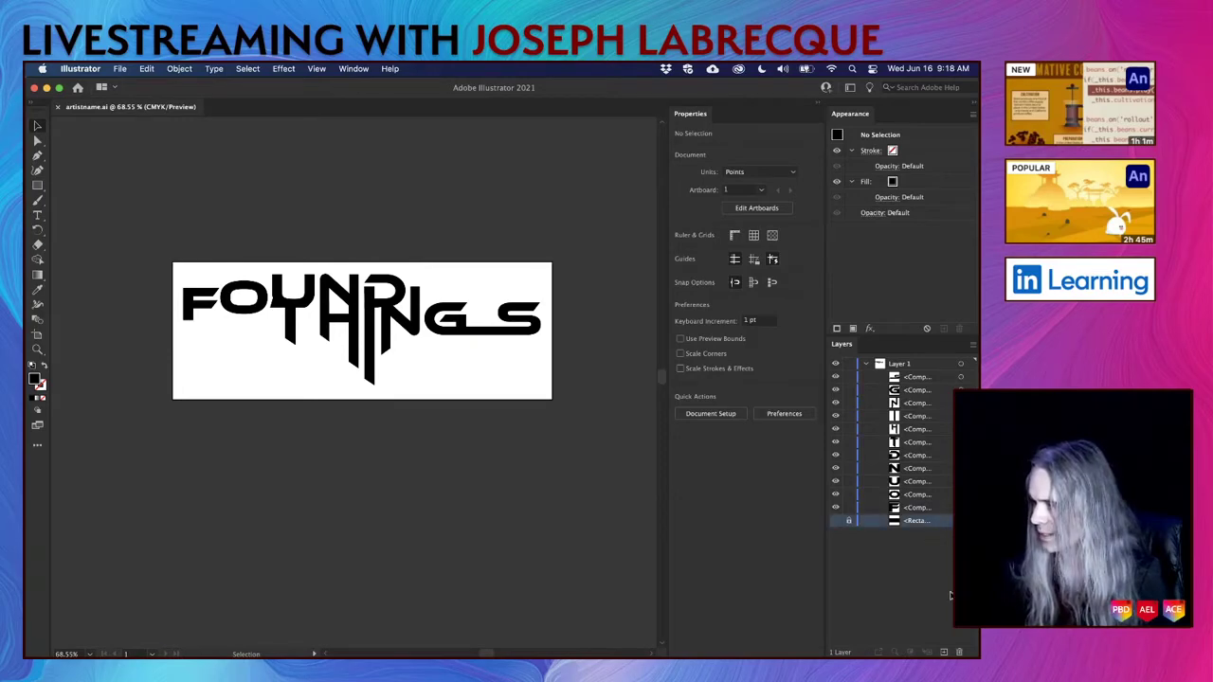
left_click(959, 652)
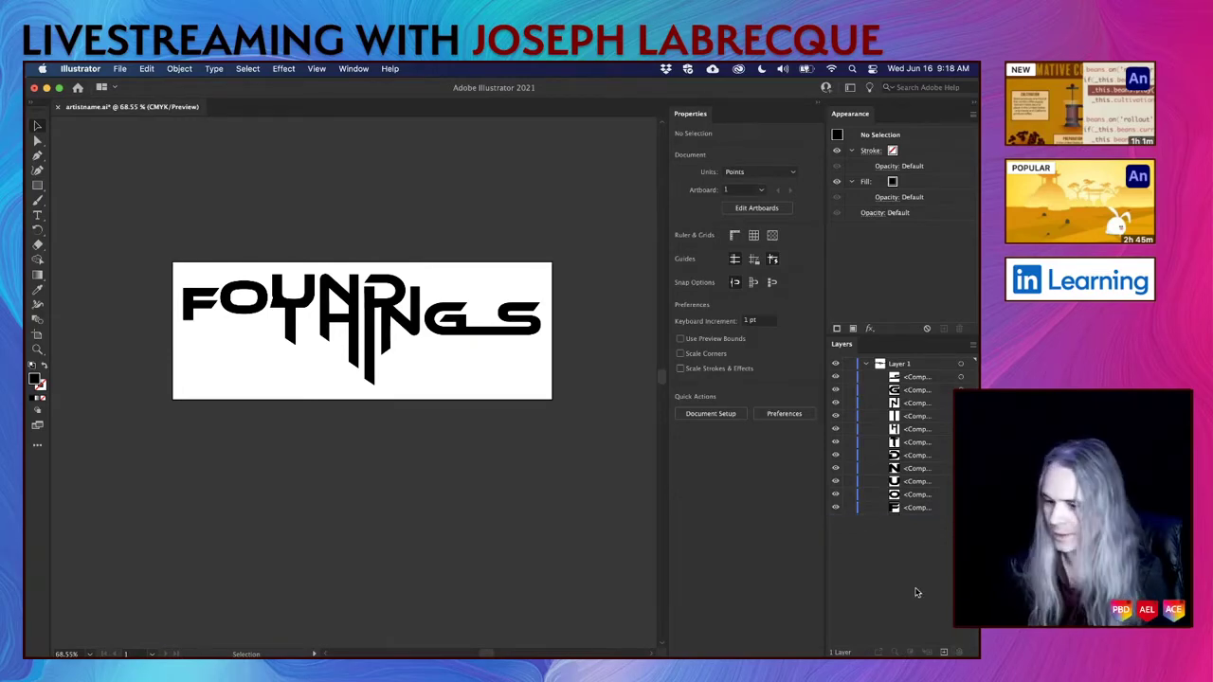
Save the trimmed title and switch to cover.psd in Photoshop.
key("super+s")
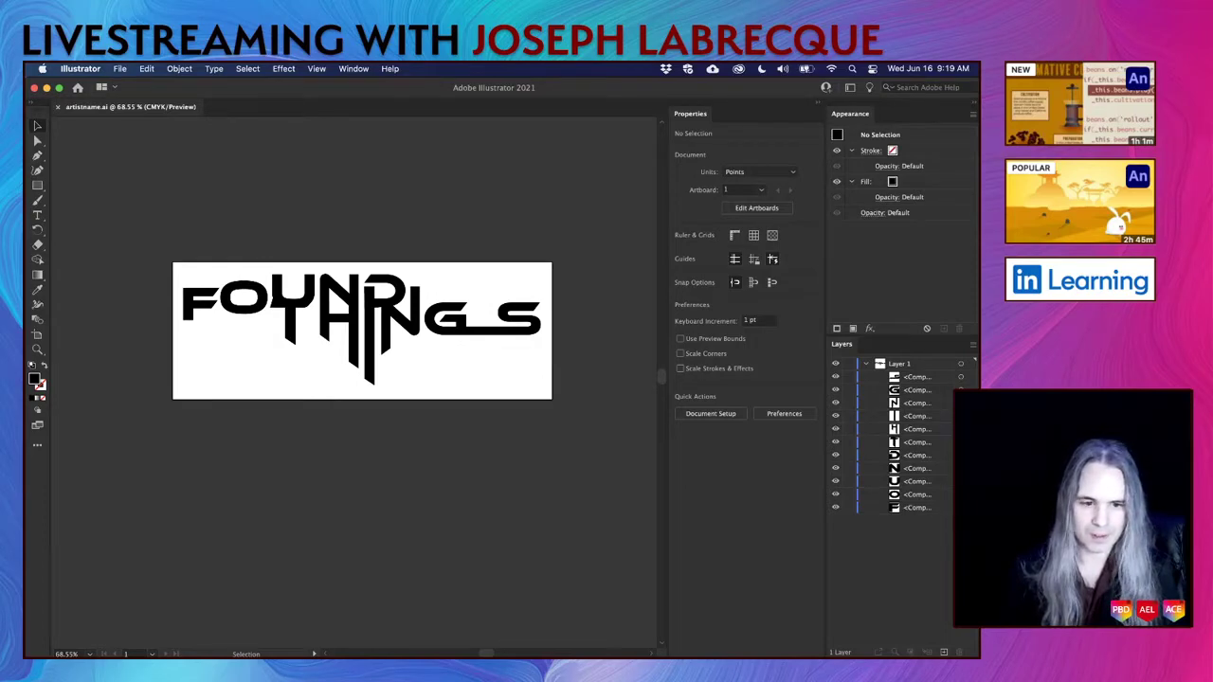
key("super+Tab")
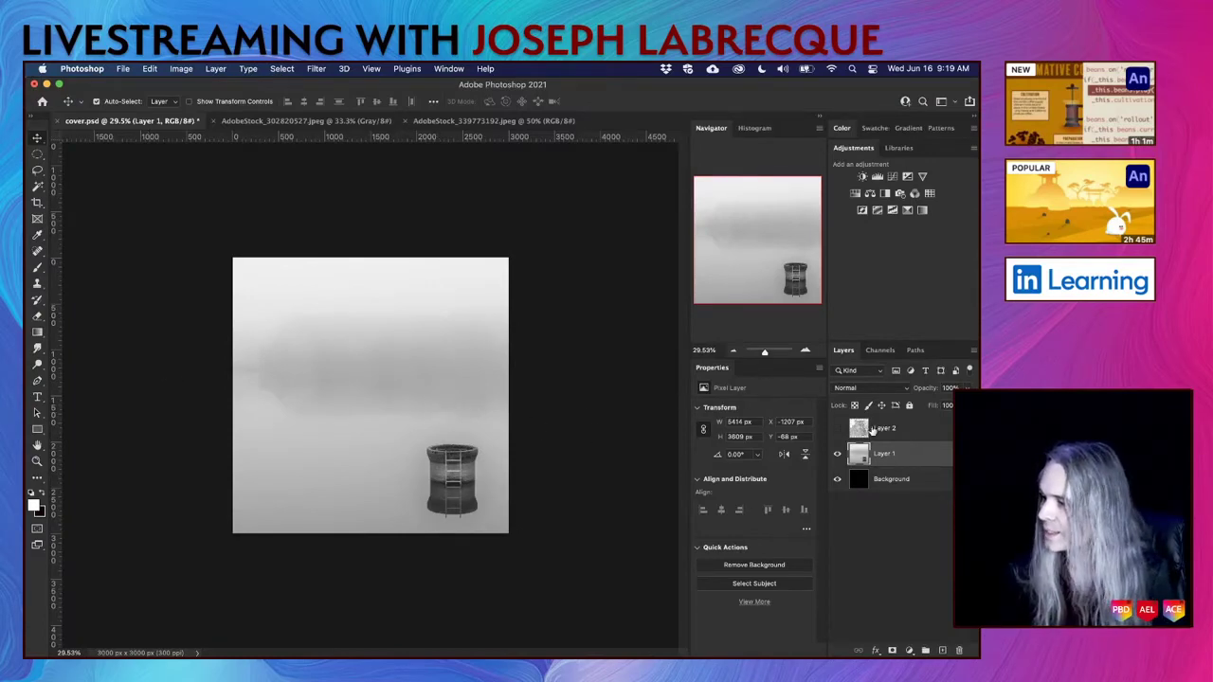
Show the grunge texture layer and enlarge the Layer 1 fog image.
left_click(837, 429)
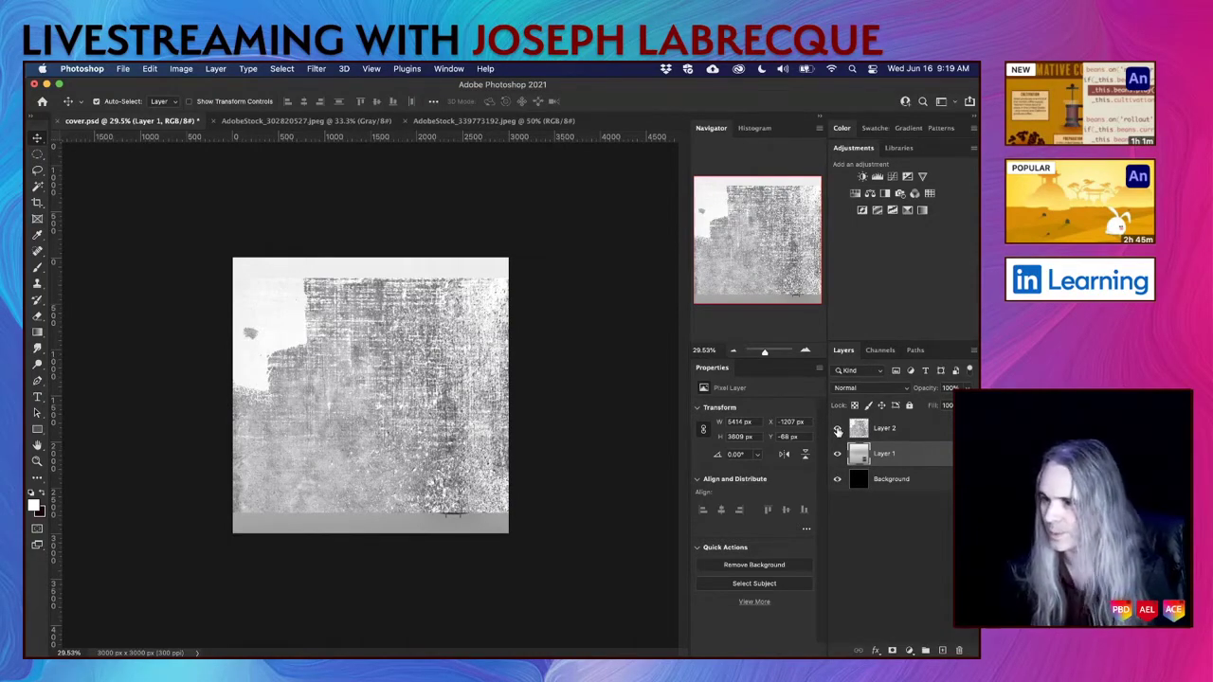
key("super+t")
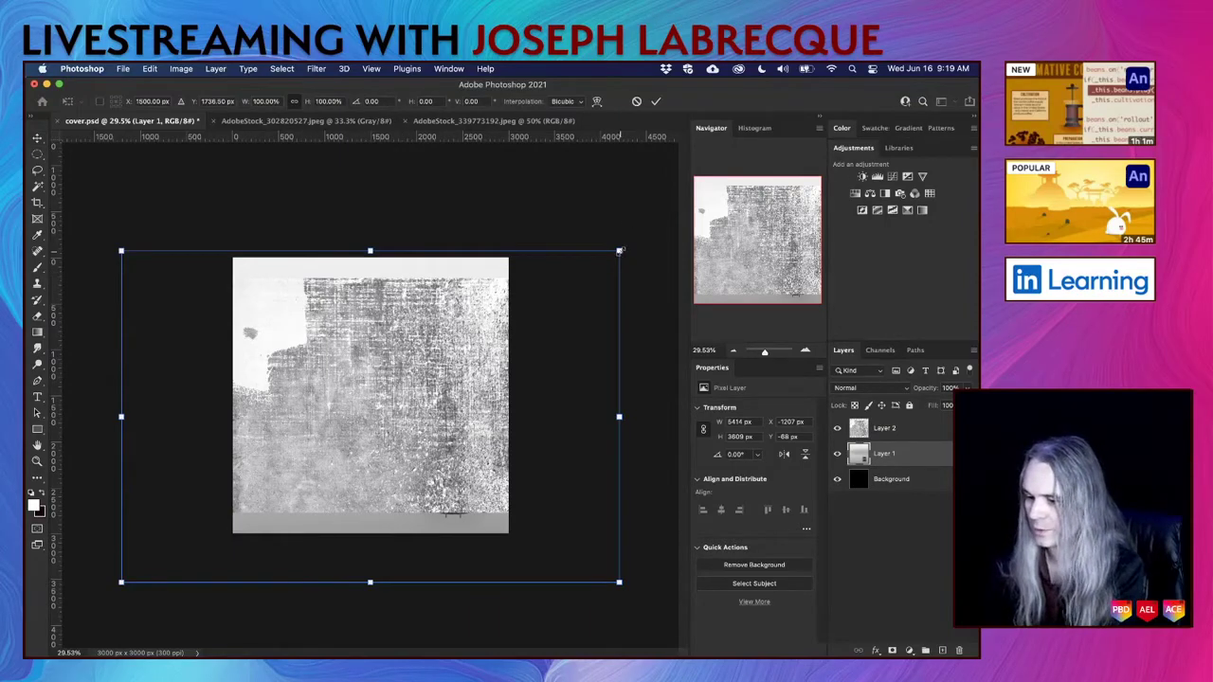
left_click_drag(619, 251, 717, 193)
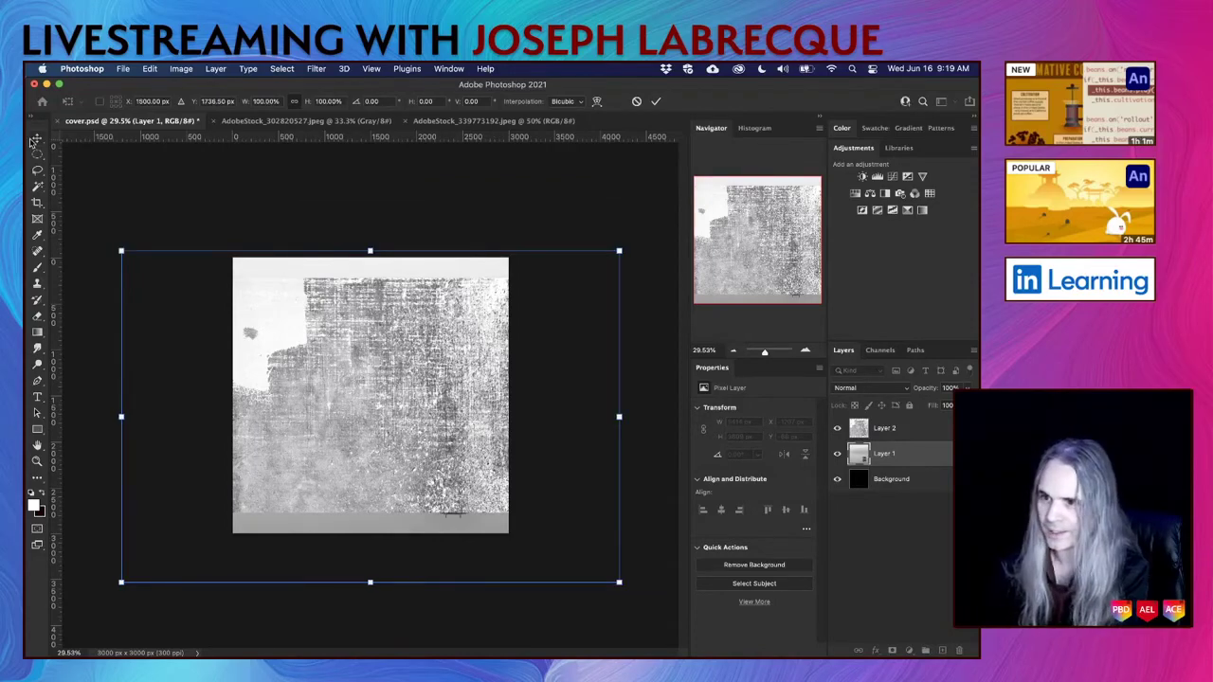
key("Return")
Scale the Layer 2 texture to about 123% and shift it right to cover the canvas.
left_click(926, 433)
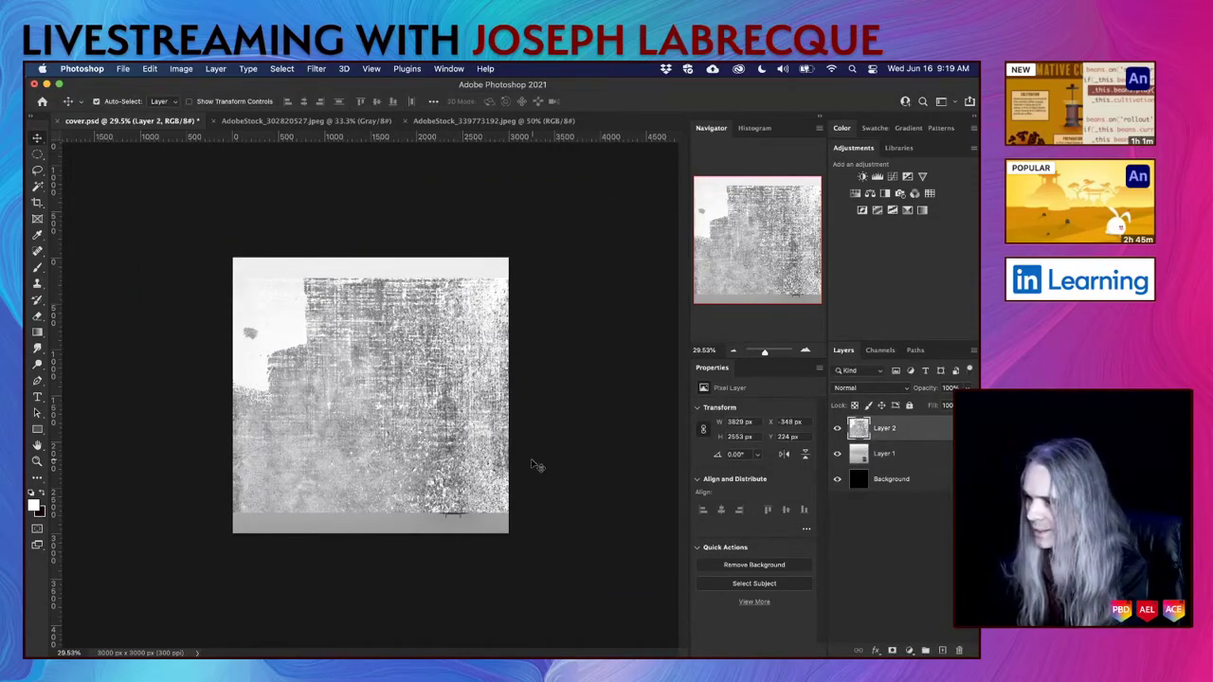
key("ctrl+t")
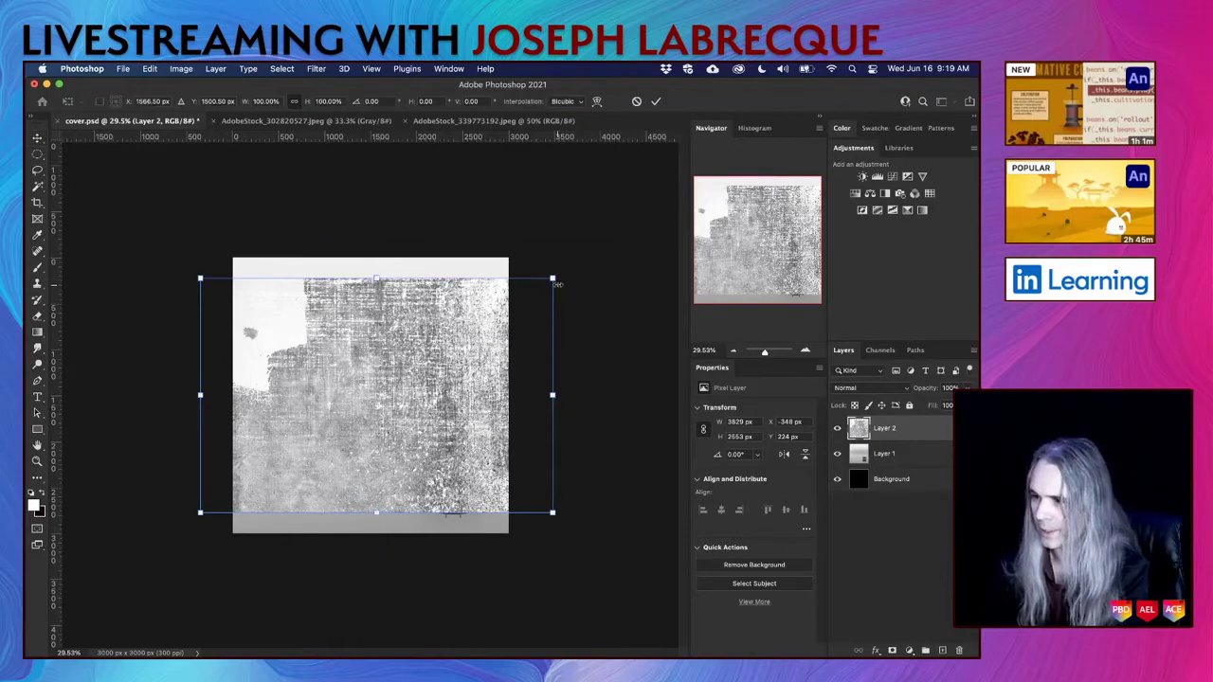
left_click_drag(552, 278, 595, 255)
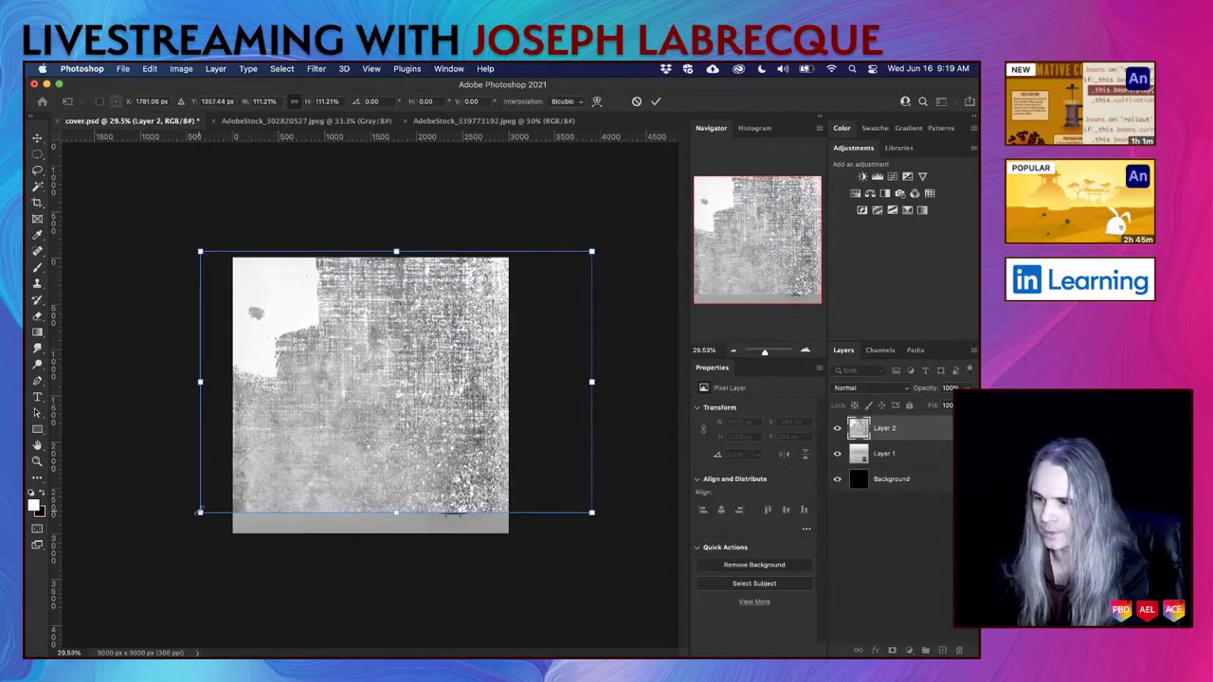
left_click_drag(199, 512, 159, 540)
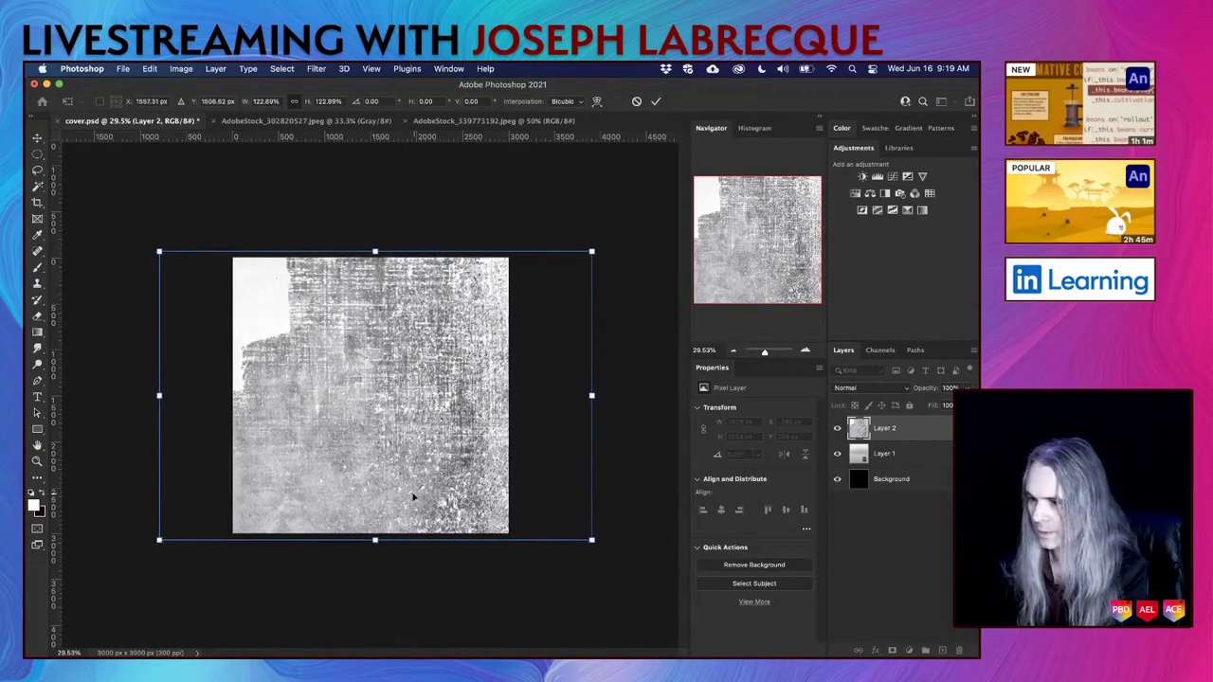
left_click_drag(409, 493, 434, 487)
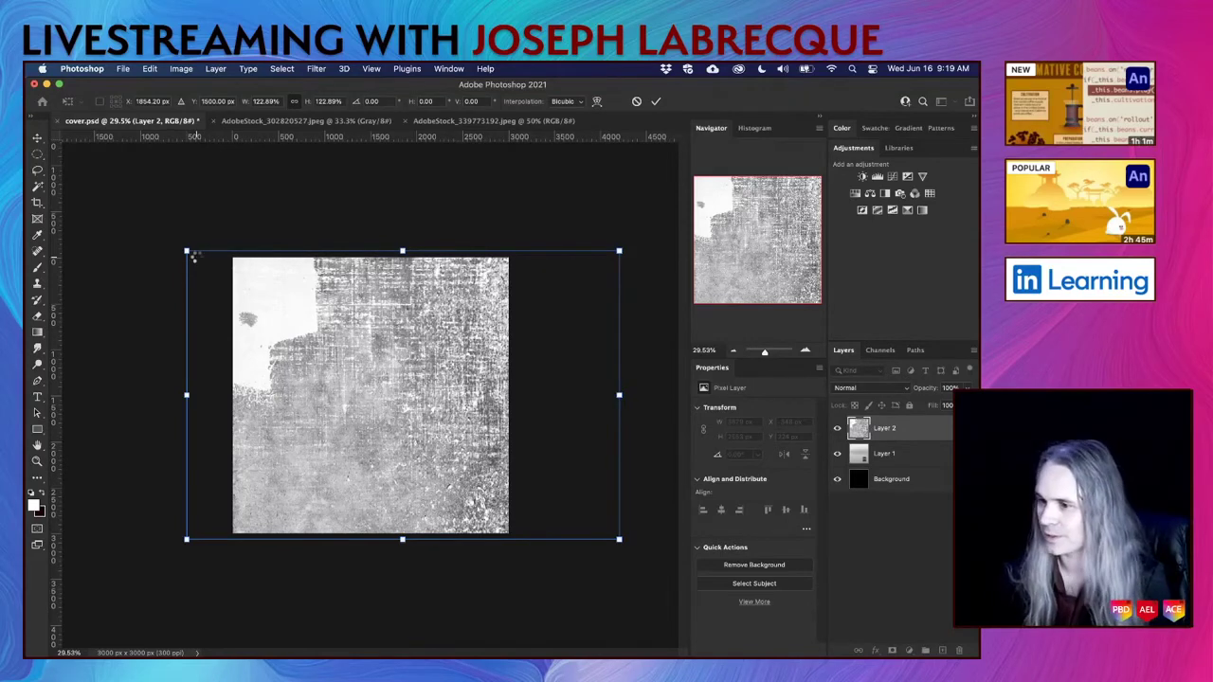
key("Return")
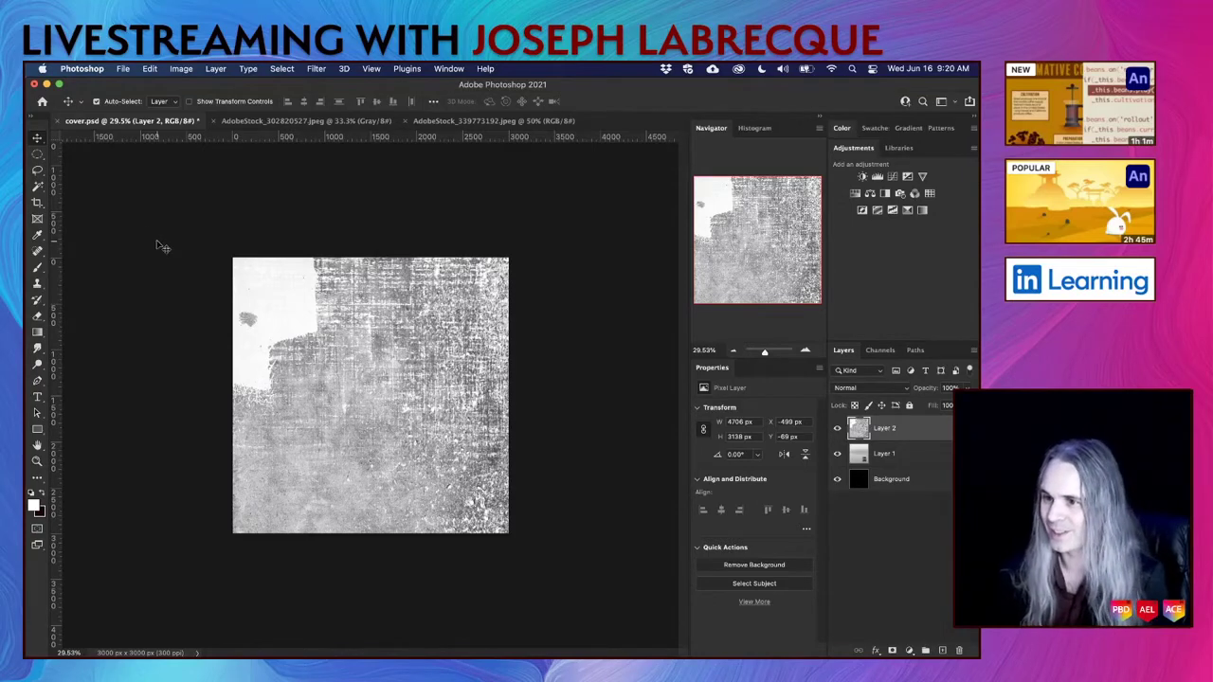
Save cover.psd, preview Layer 2's blend modes and toggle its visibility, leaving Normal.
key("super+s")
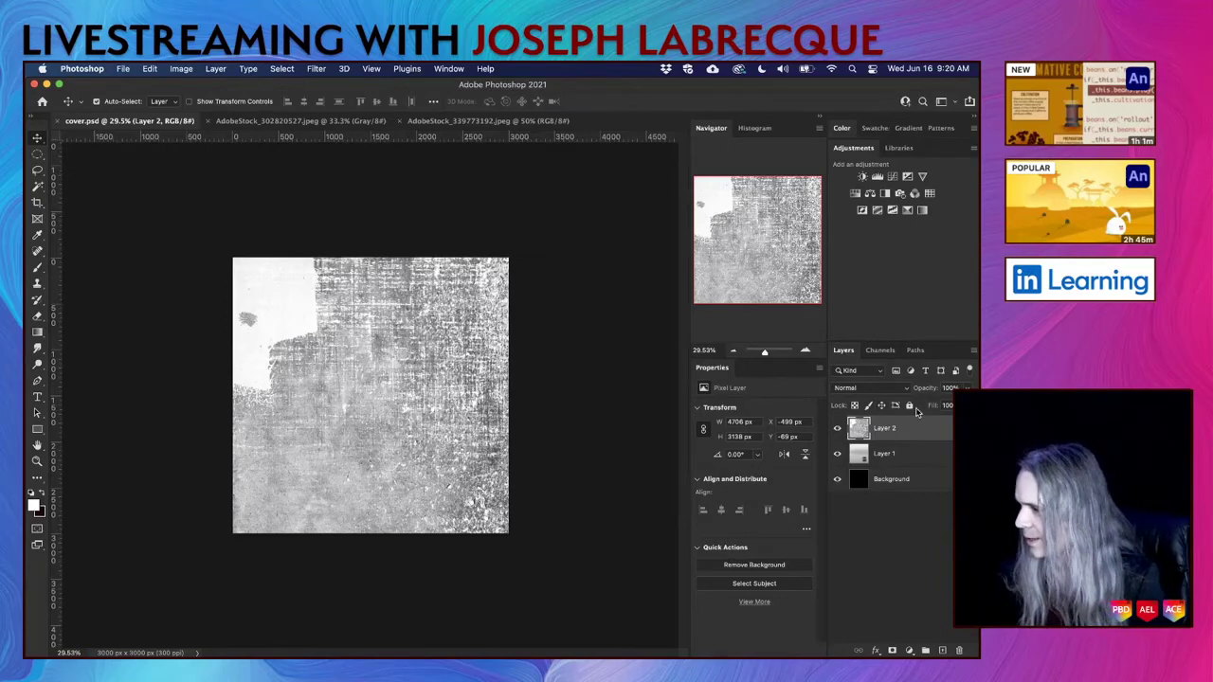
left_click(870, 388)
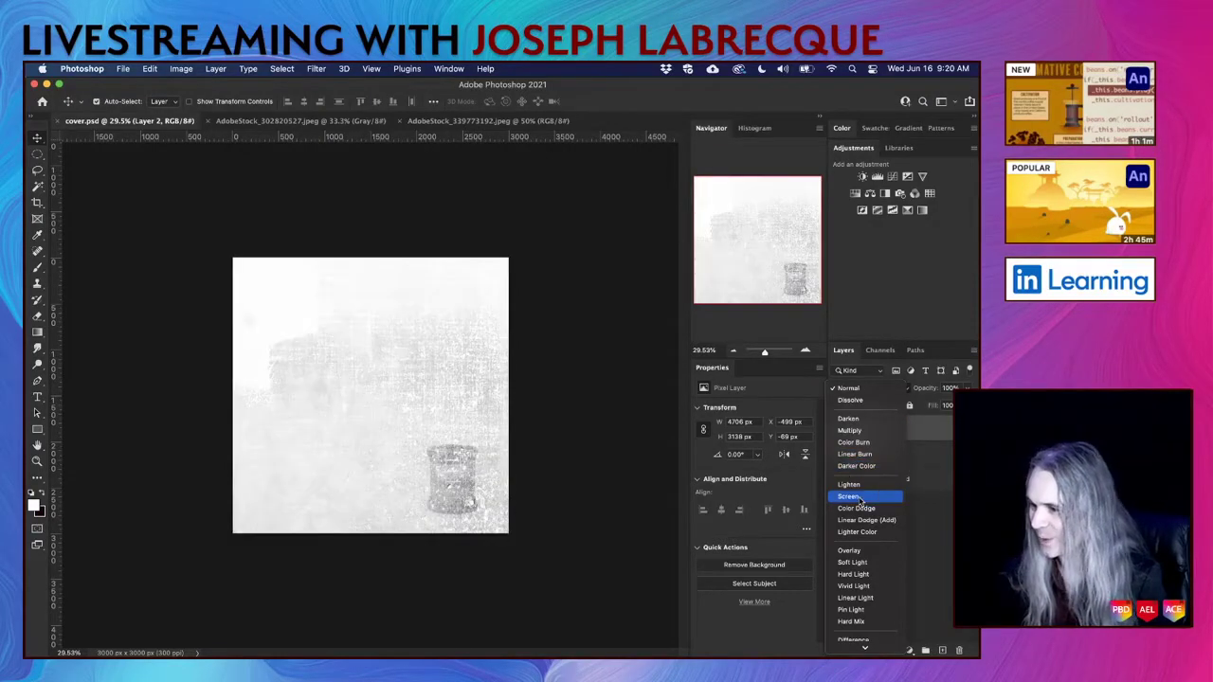
scroll(862, 512, "down", 3)
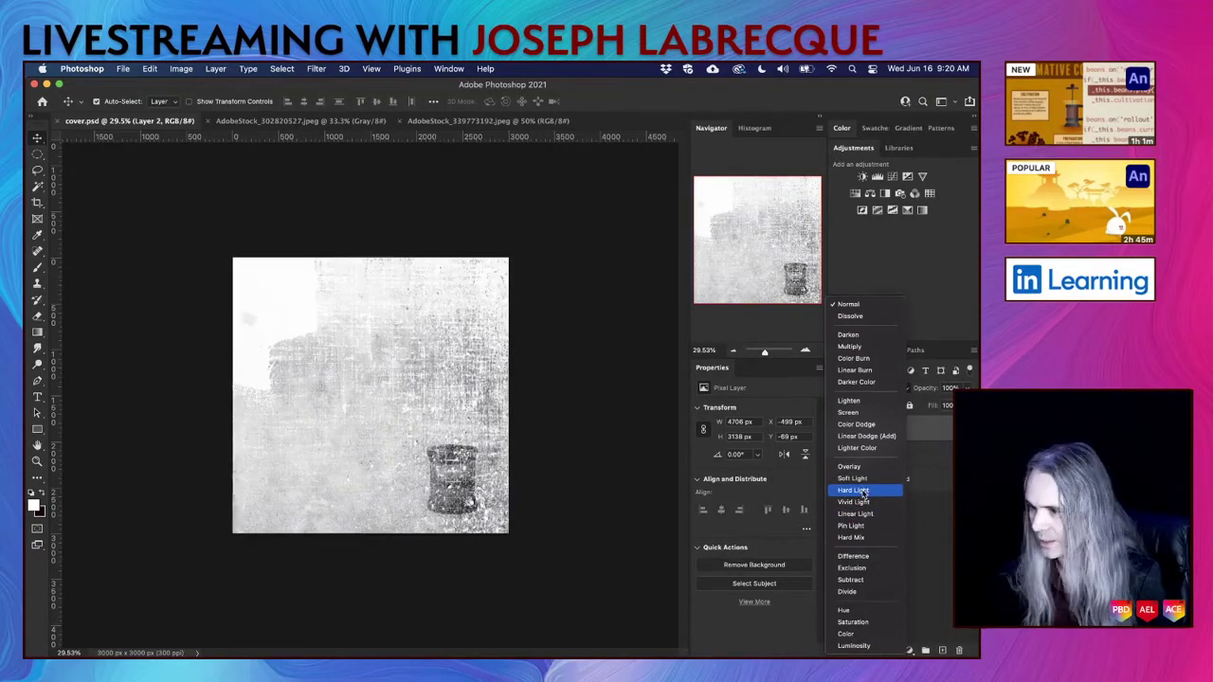
left_click(297, 349)
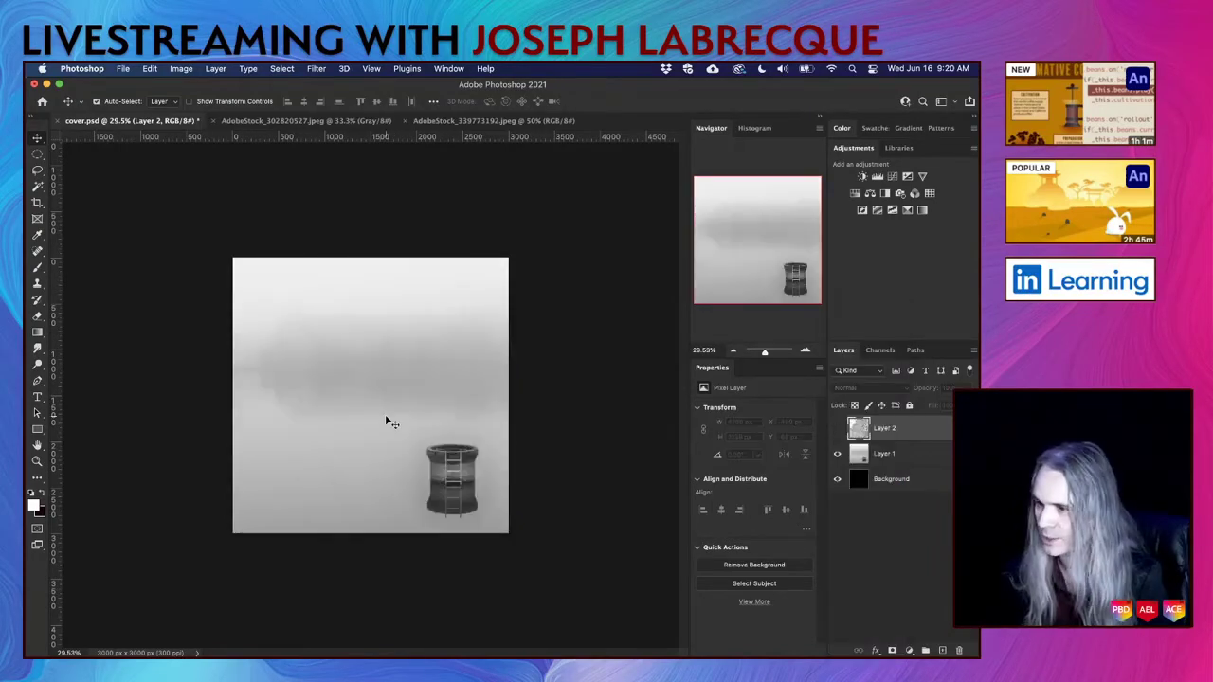
scroll(385, 409, "up", 2)
scroll(385, 414, "up", 2)
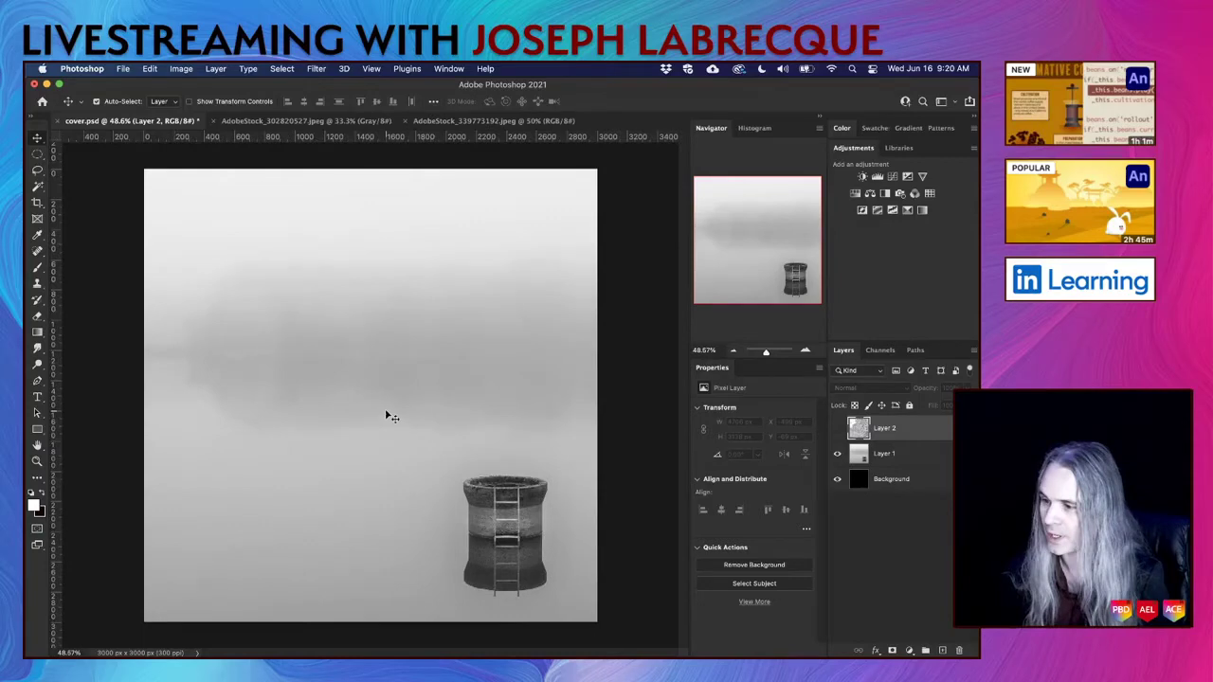
left_click(837, 428)
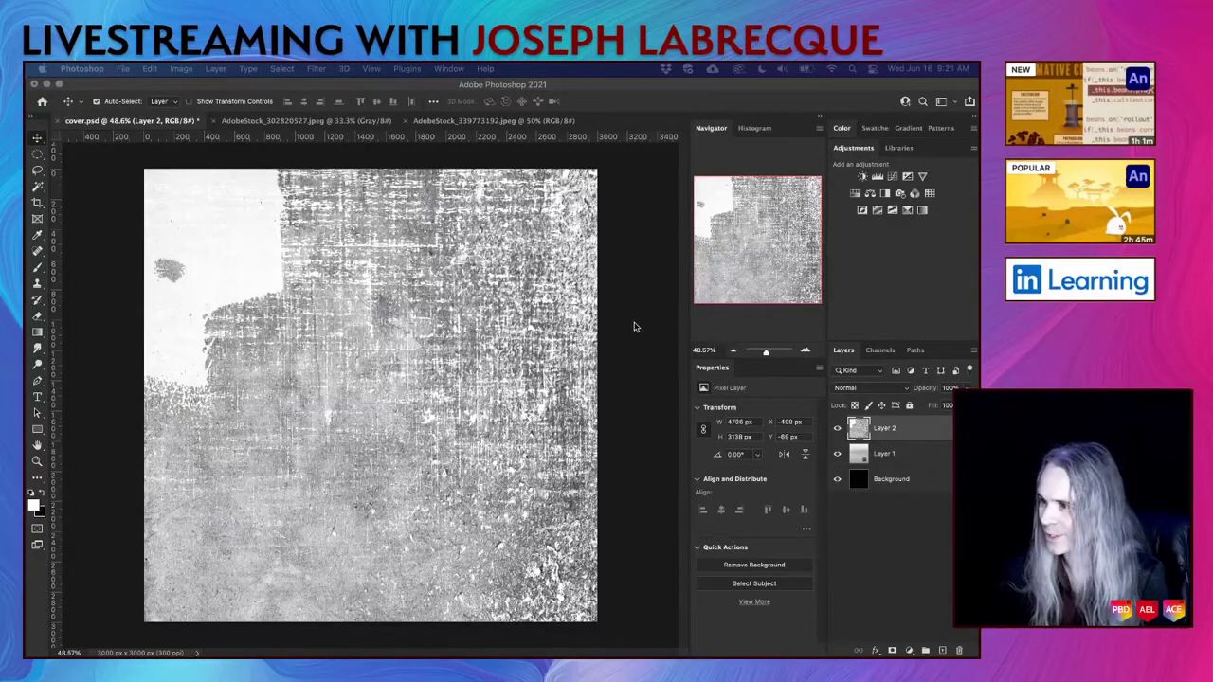
Set Layer 2's blend mode to Soft Light and its opacity to 48%.
left_click(858, 428)
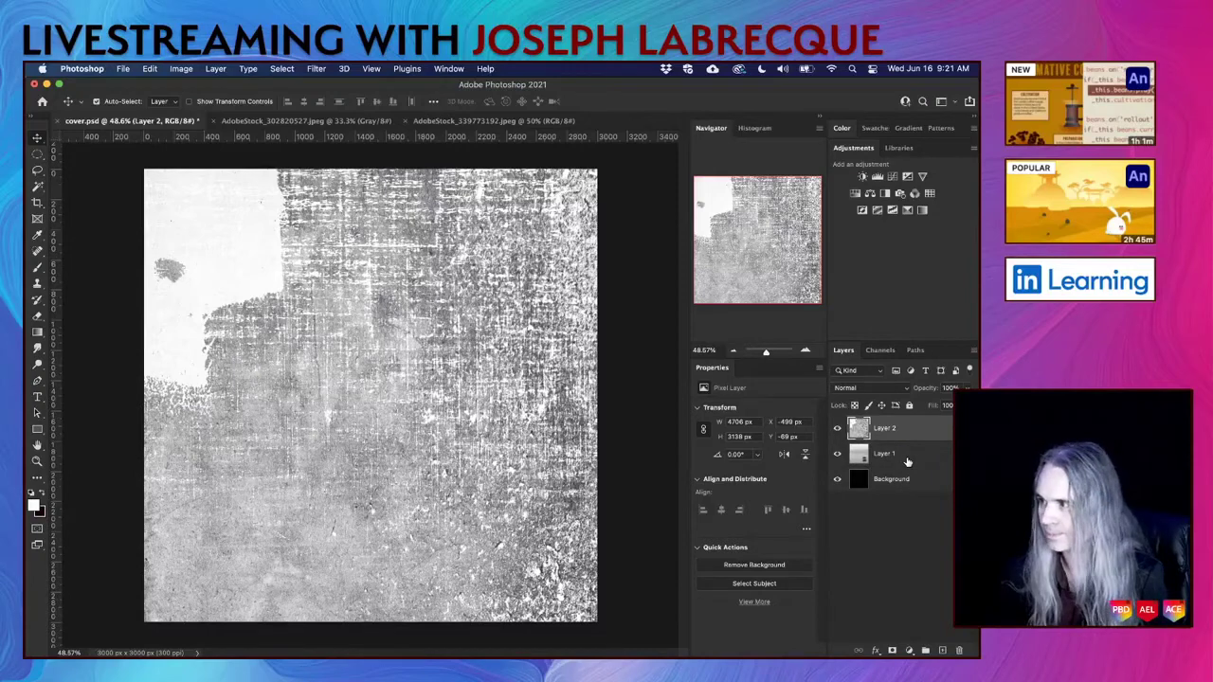
left_click(896, 389)
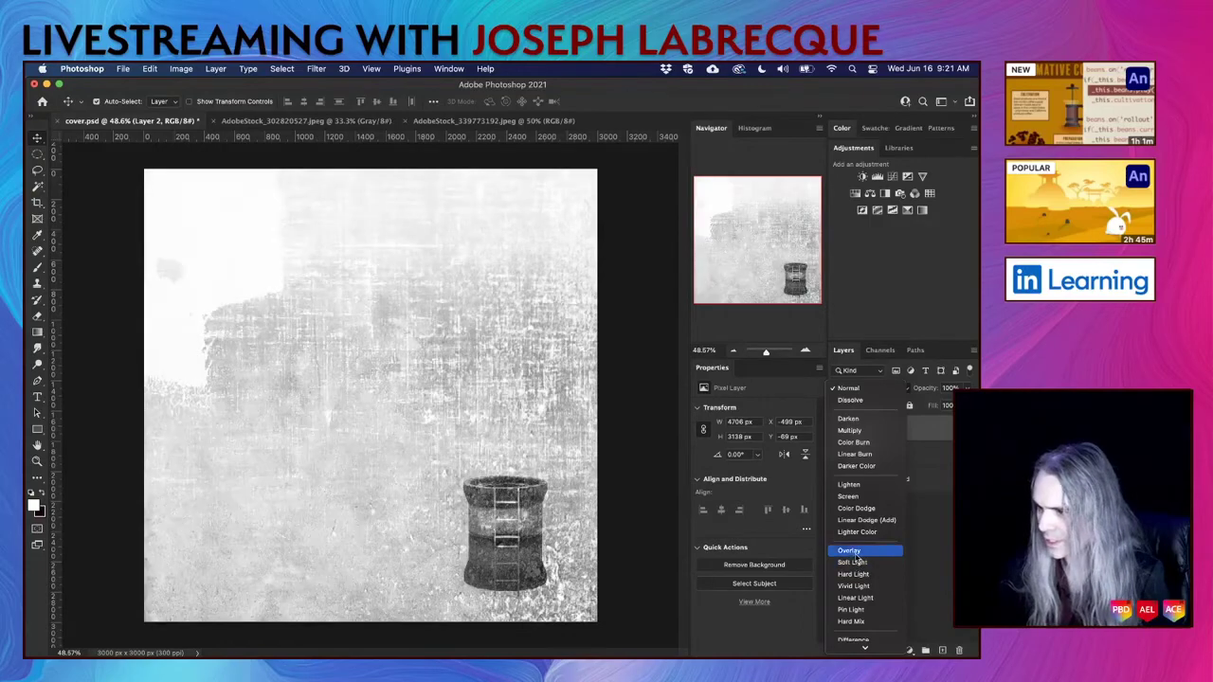
left_click(856, 563)
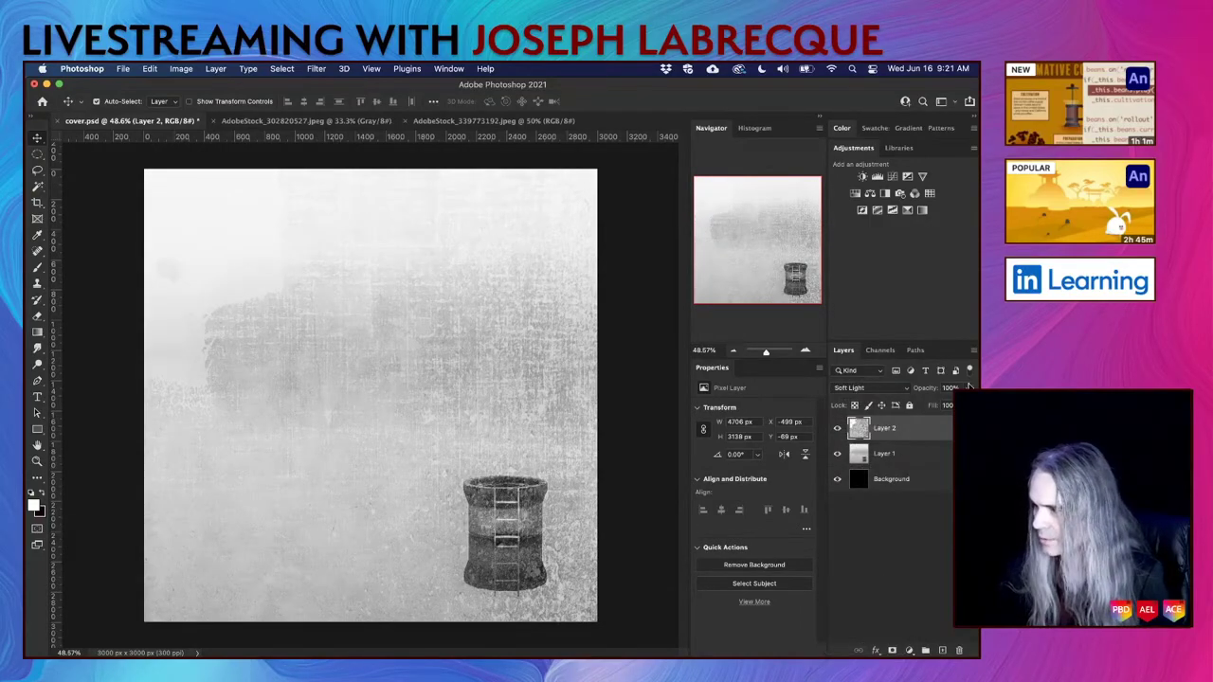
left_click(968, 388)
left_click_drag(985, 404, 939, 409)
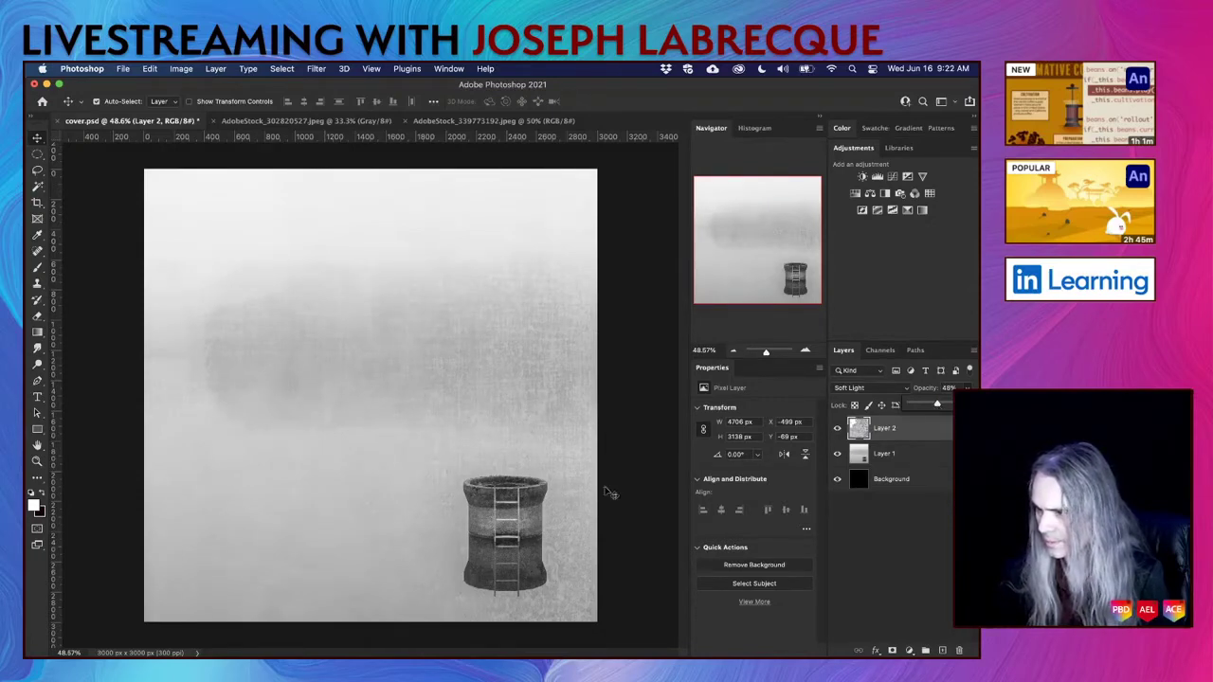
Zoom in and pan around the textured tower to inspect it close up.
key("super+plus")
scroll(566, 512, "right", 10)
scroll(566, 512, "down", 5)
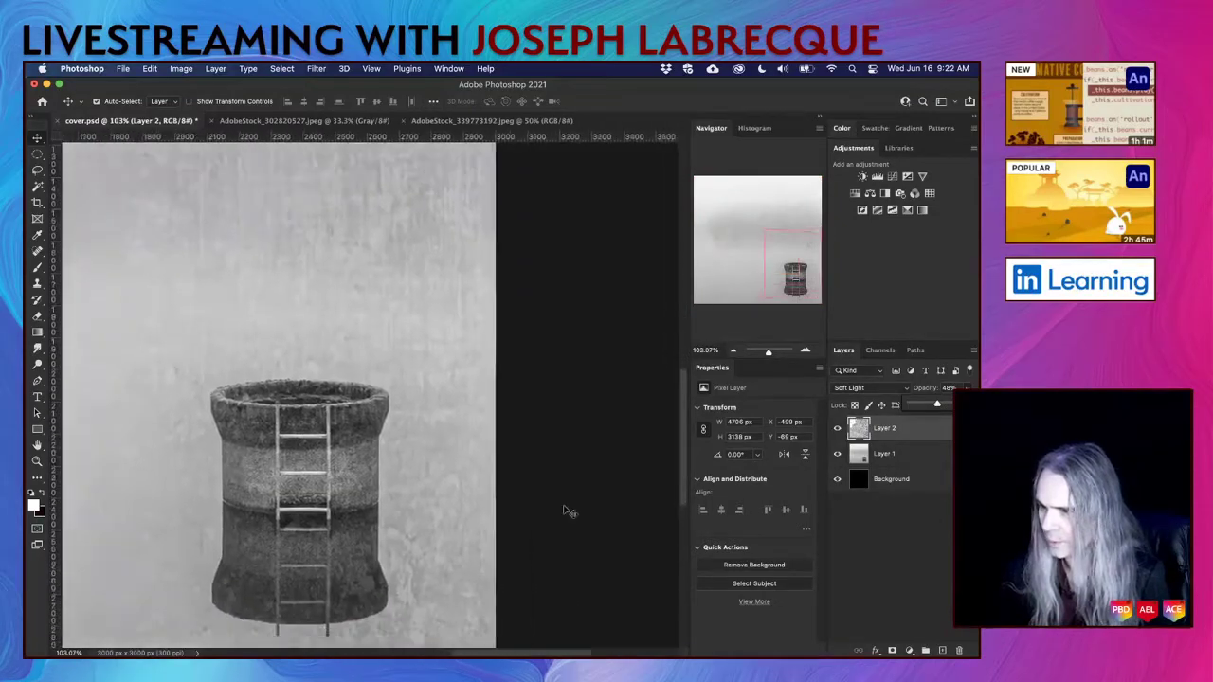
scroll(566, 512, "left", 2)
scroll(566, 512, "up", 5)
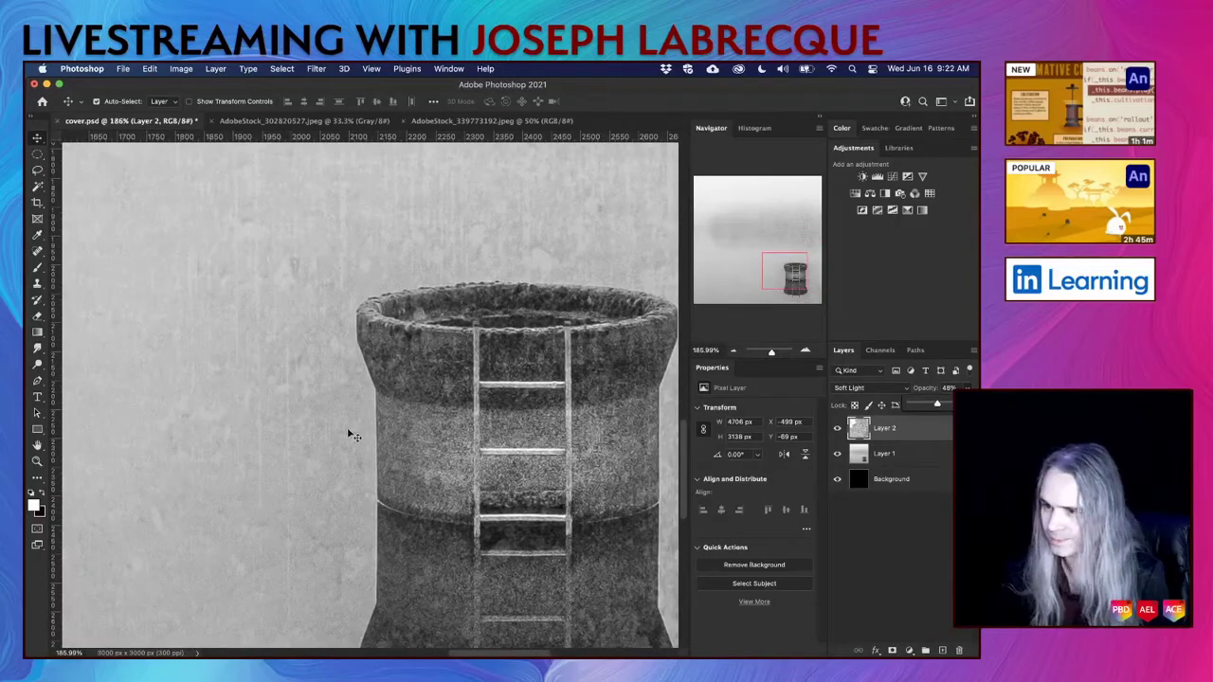
scroll(350, 432, "up", 6)
scroll(350, 432, "left", 3)
scroll(350, 432, "down", 5)
scroll(350, 432, "right", 3)
scroll(350, 438, "down", 1)
scroll(351, 437, "right", 1)
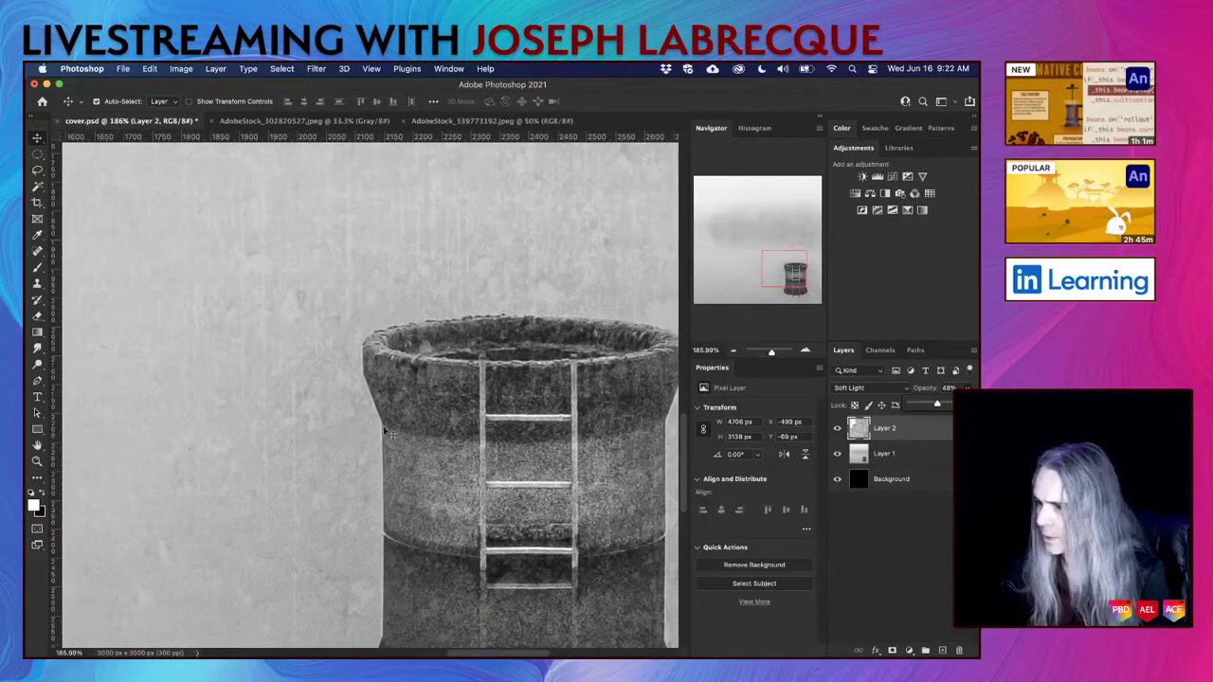
Compare the cover with and without the texture, save cover.psd, and switch to InDesign.
left_click(839, 430)
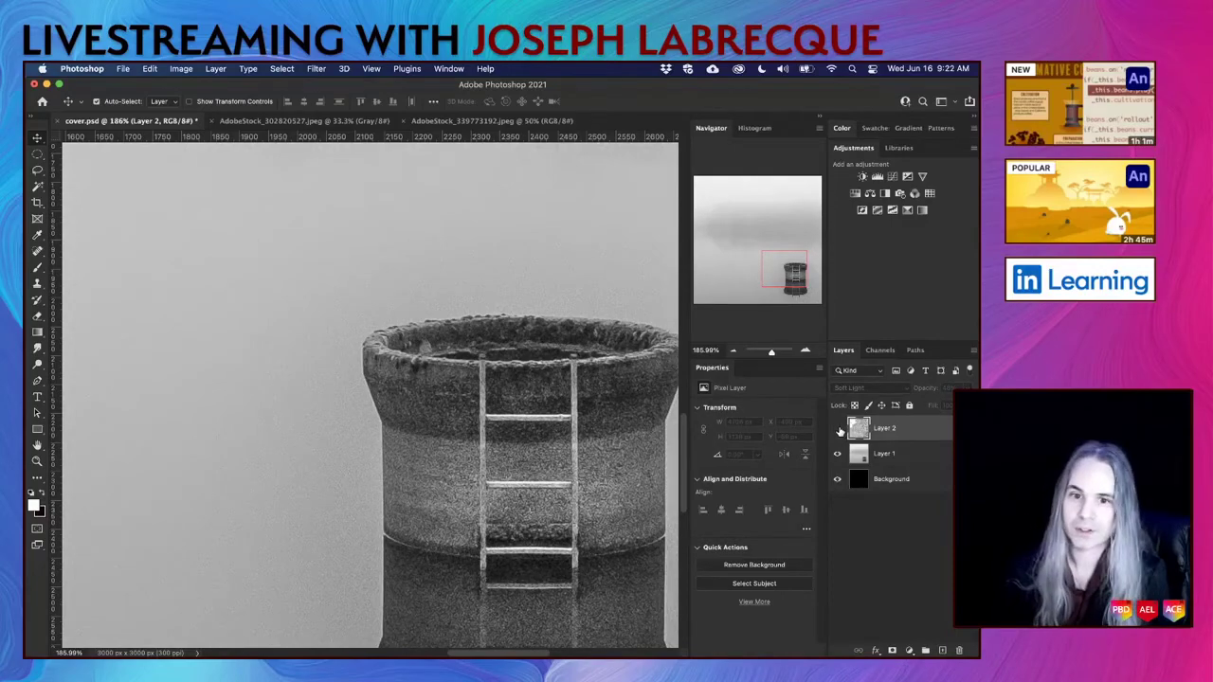
left_click(839, 430)
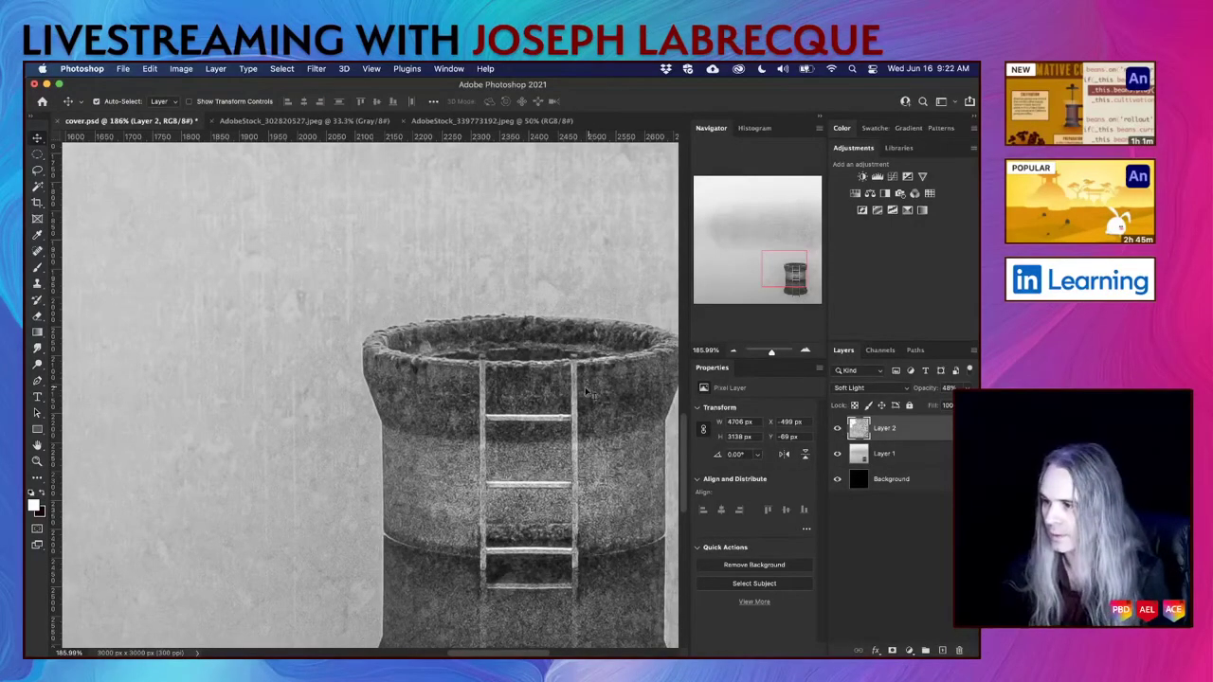
scroll(583, 395, "down", 3)
scroll(583, 395, "down", 5)
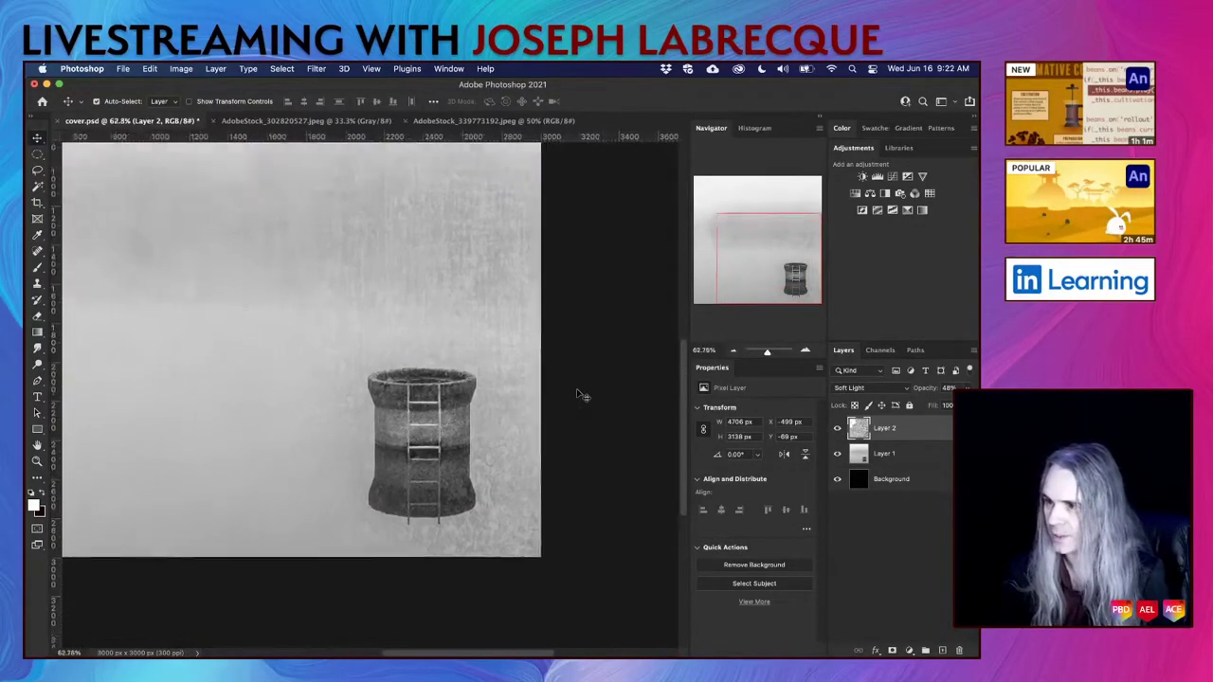
scroll(576, 391, "down", 2)
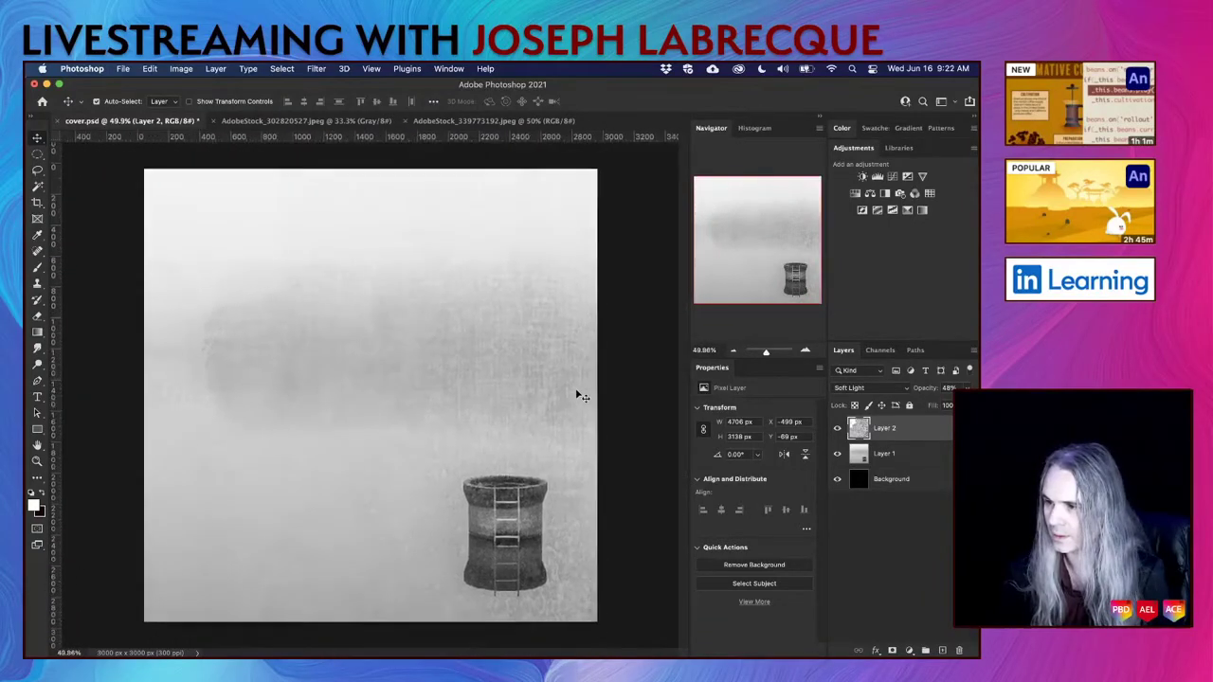
key("super+s")
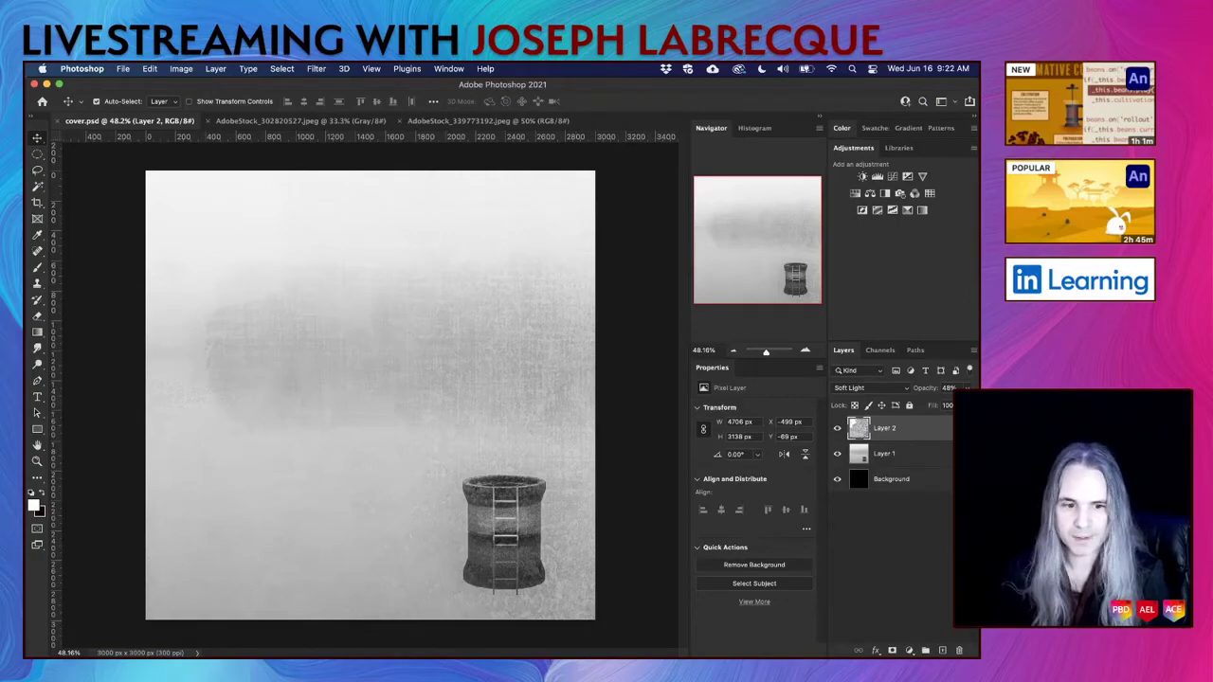
key("super+Tab")
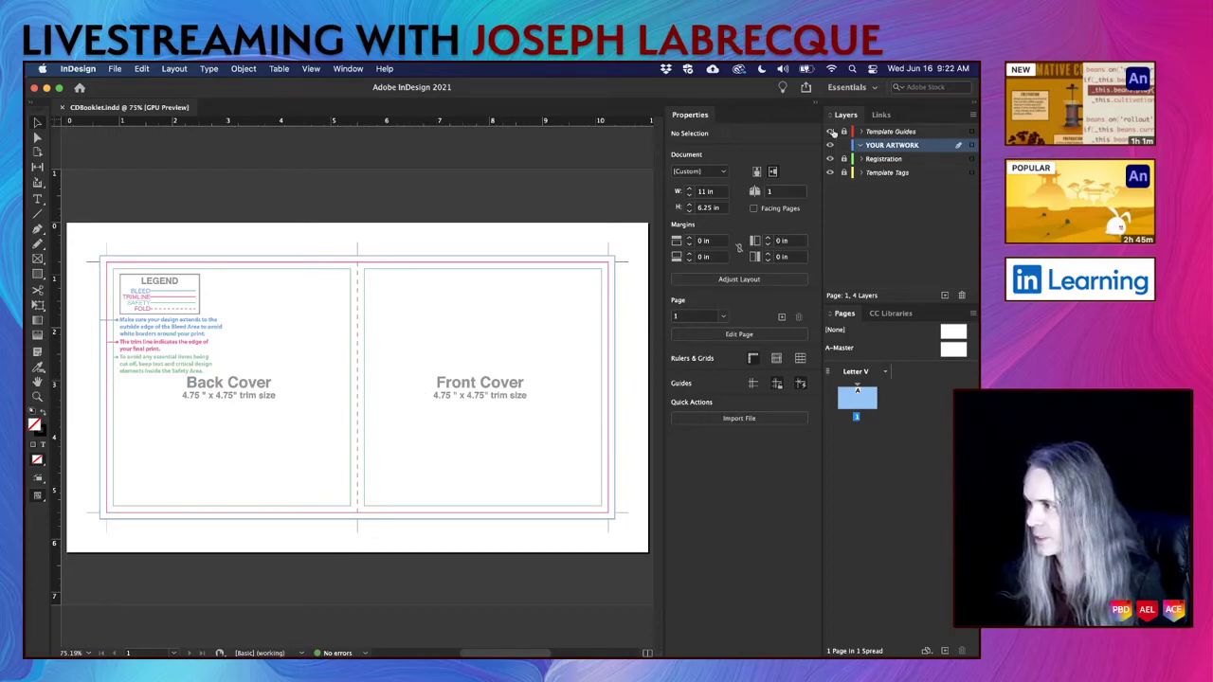
left_click(831, 133)
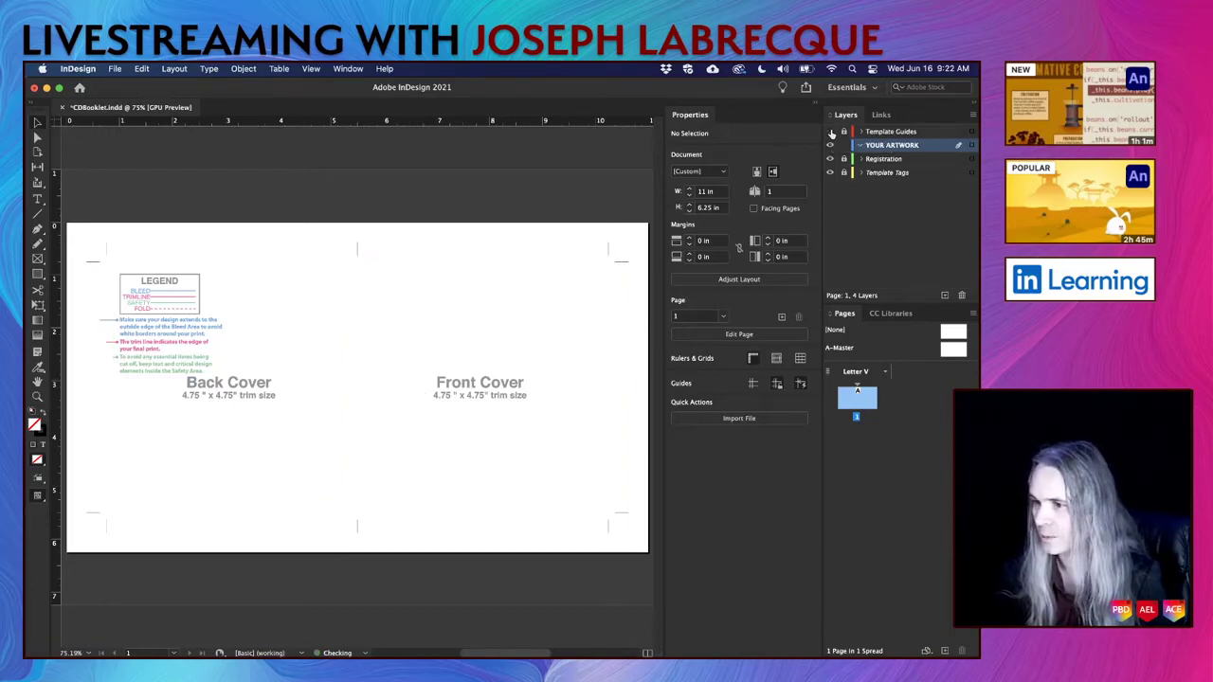
left_click(831, 133)
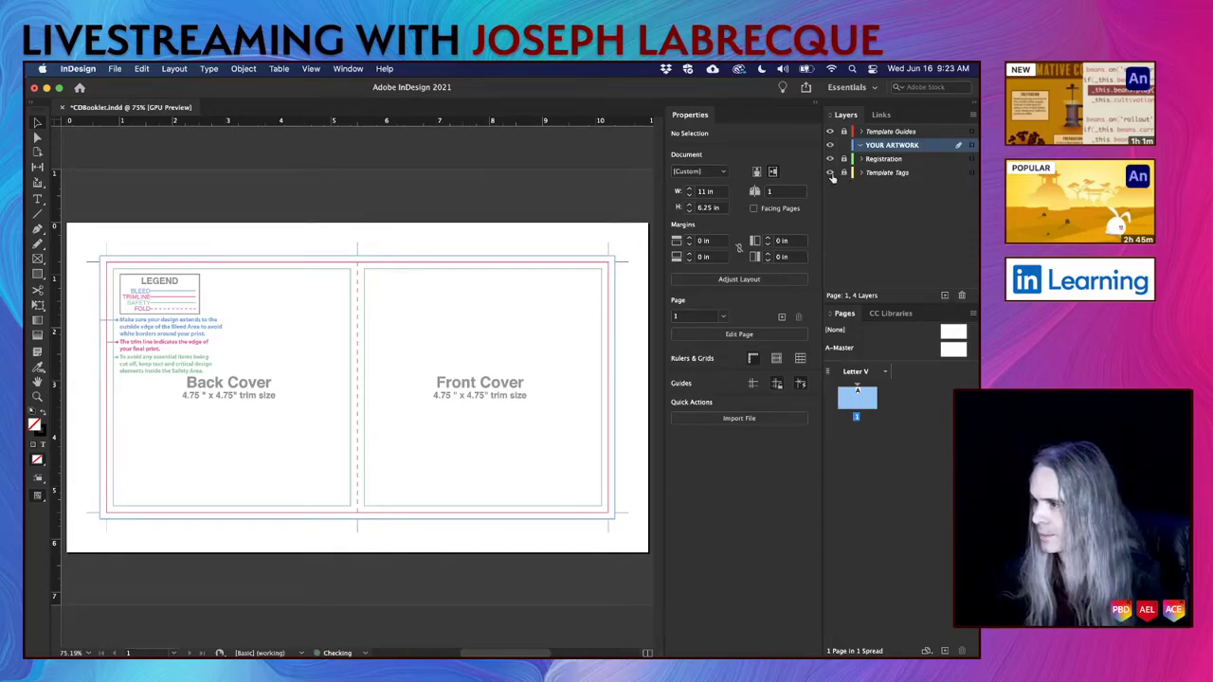
left_click(831, 174)
left_click(832, 174)
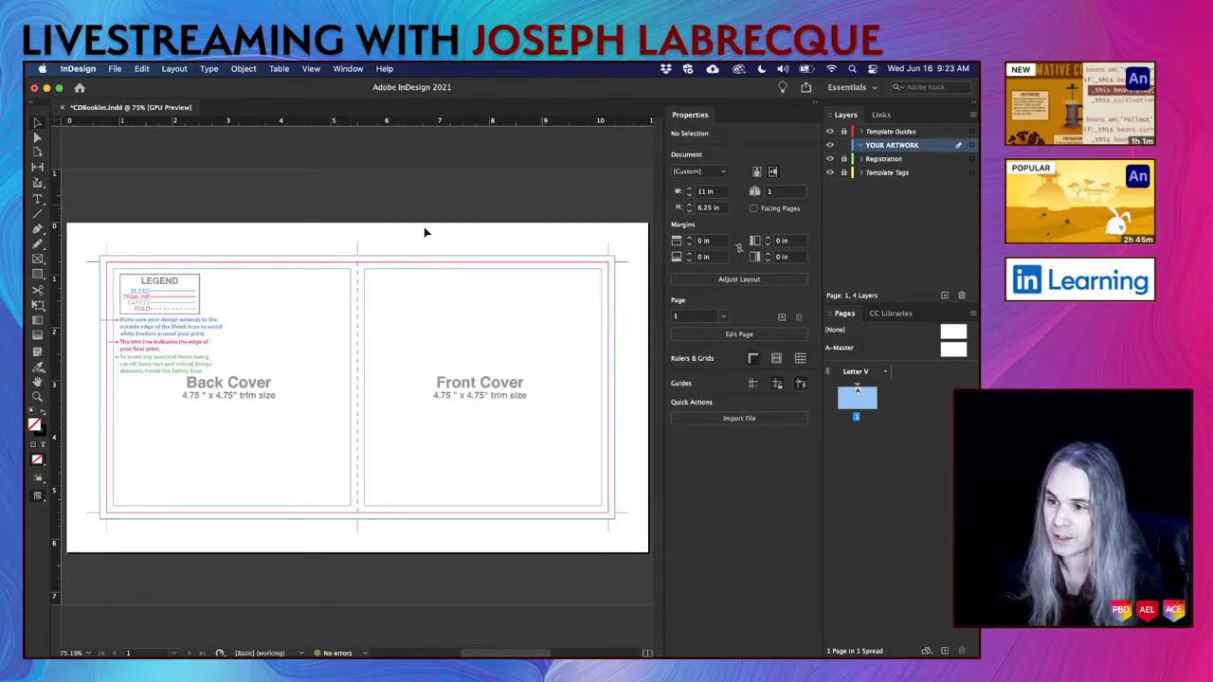
scroll(131, 300, "up", 5)
scroll(131, 300, "down", 4)
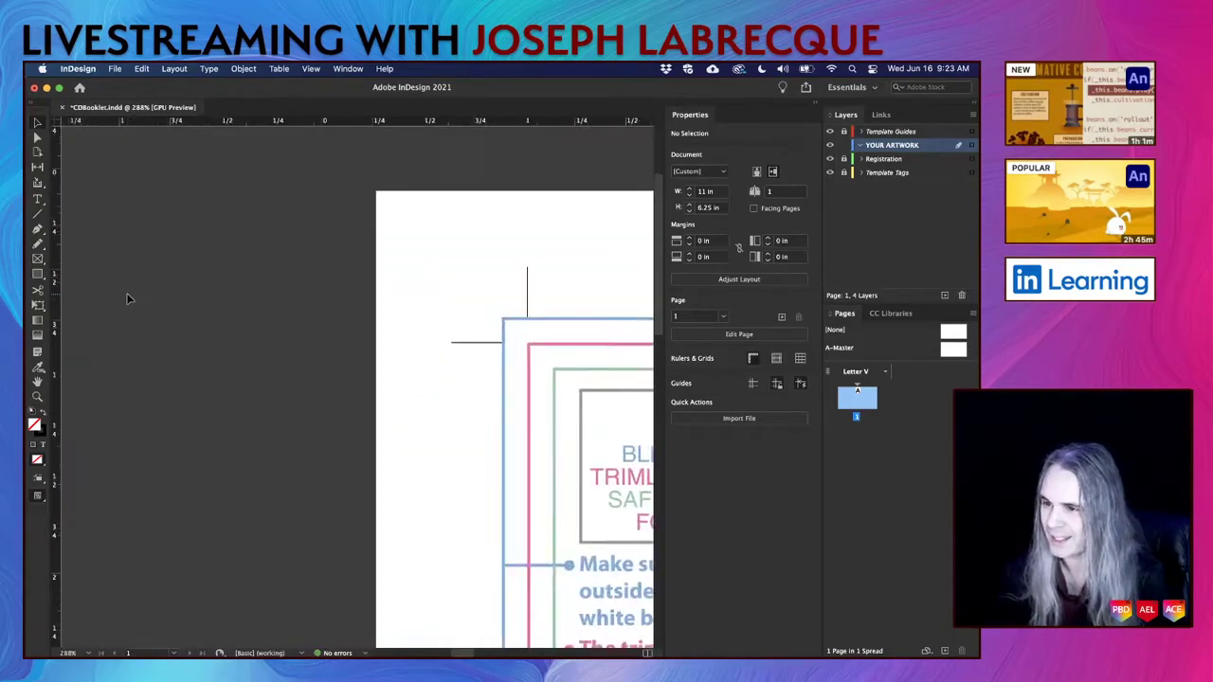
scroll(130, 300, "up", 4)
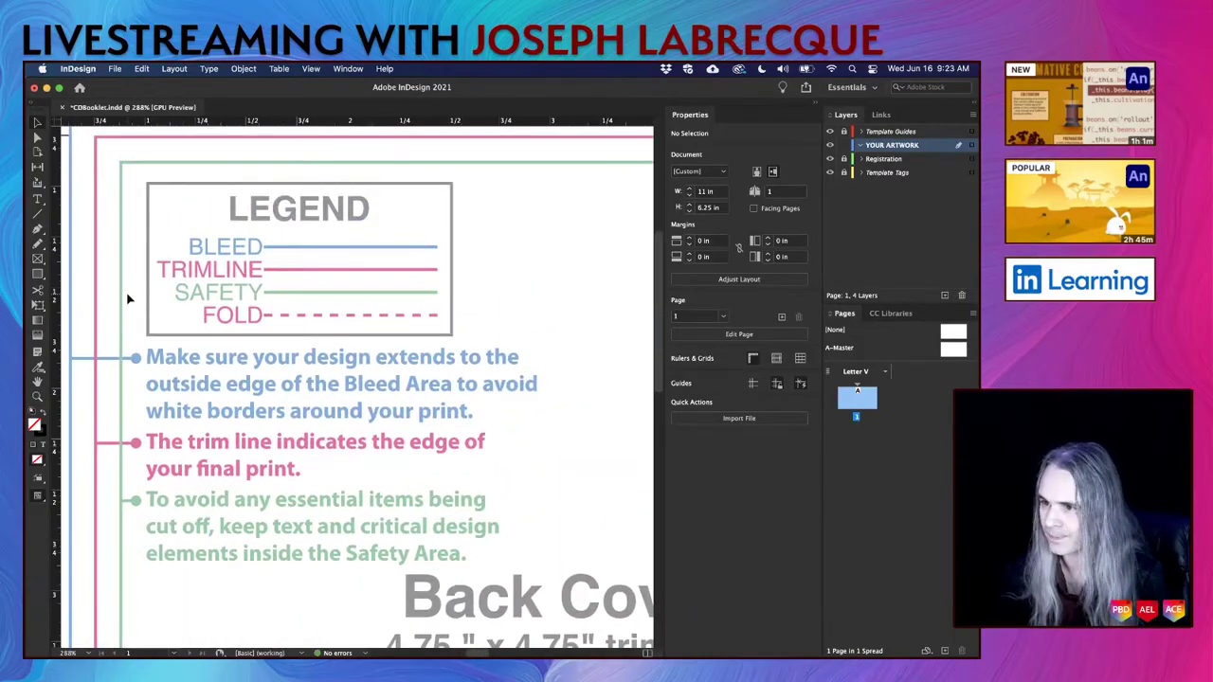
scroll(129, 300, "up", 1)
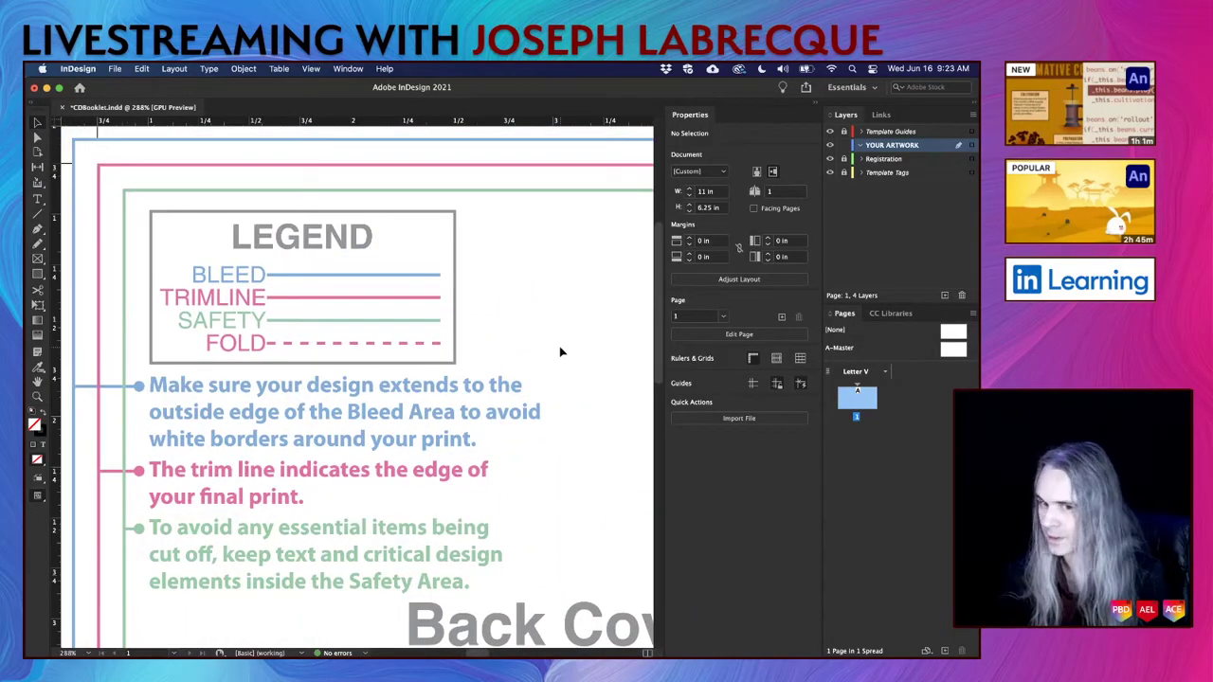
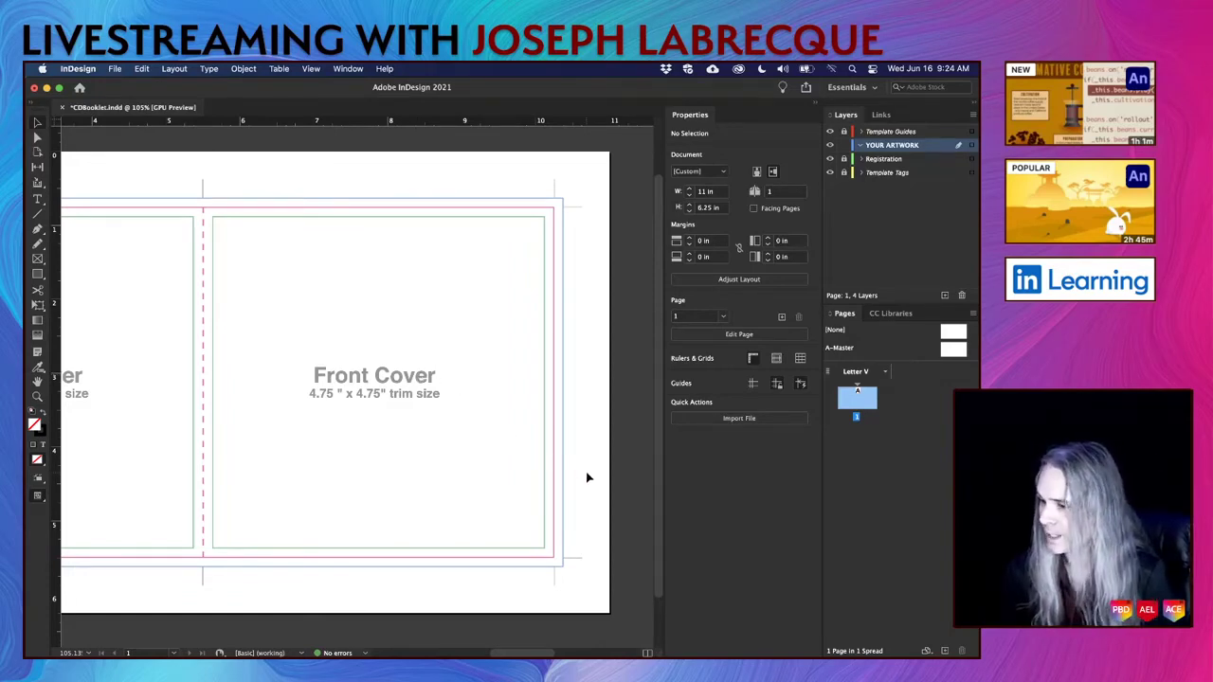
Save CDBooklet.indd, the 11 × 6.25 in template with its 4.75-inch front cover trim.
scroll(588, 478, "right", 1)
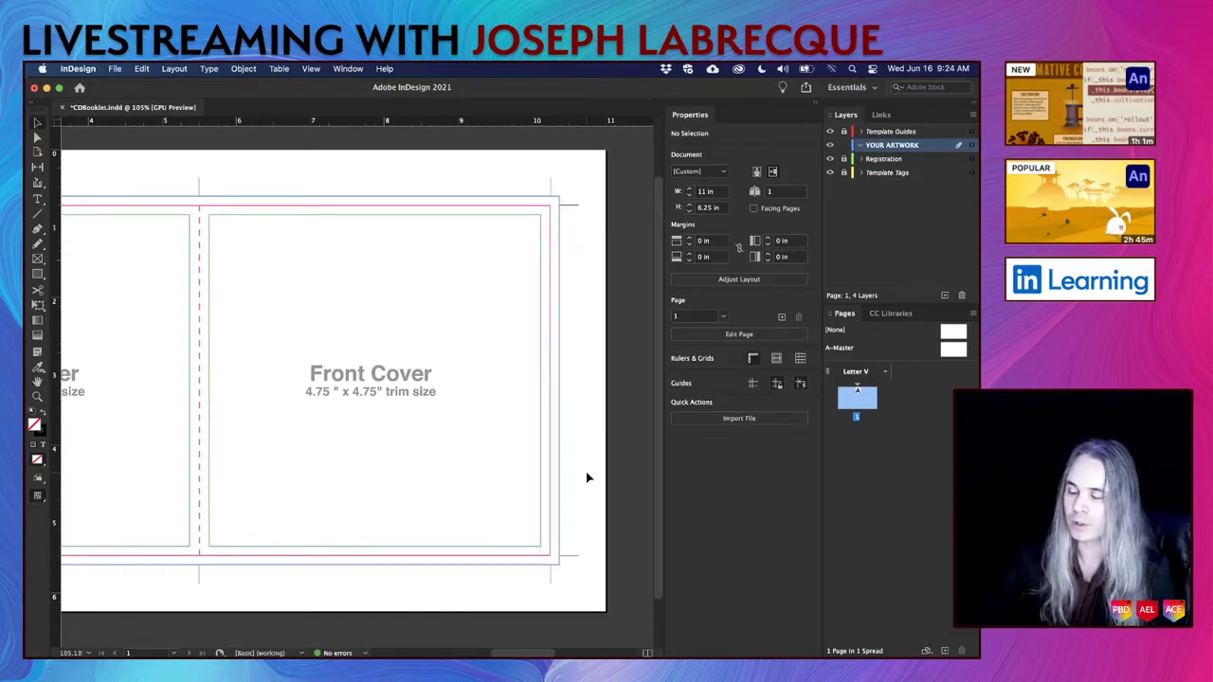
key("super+s")
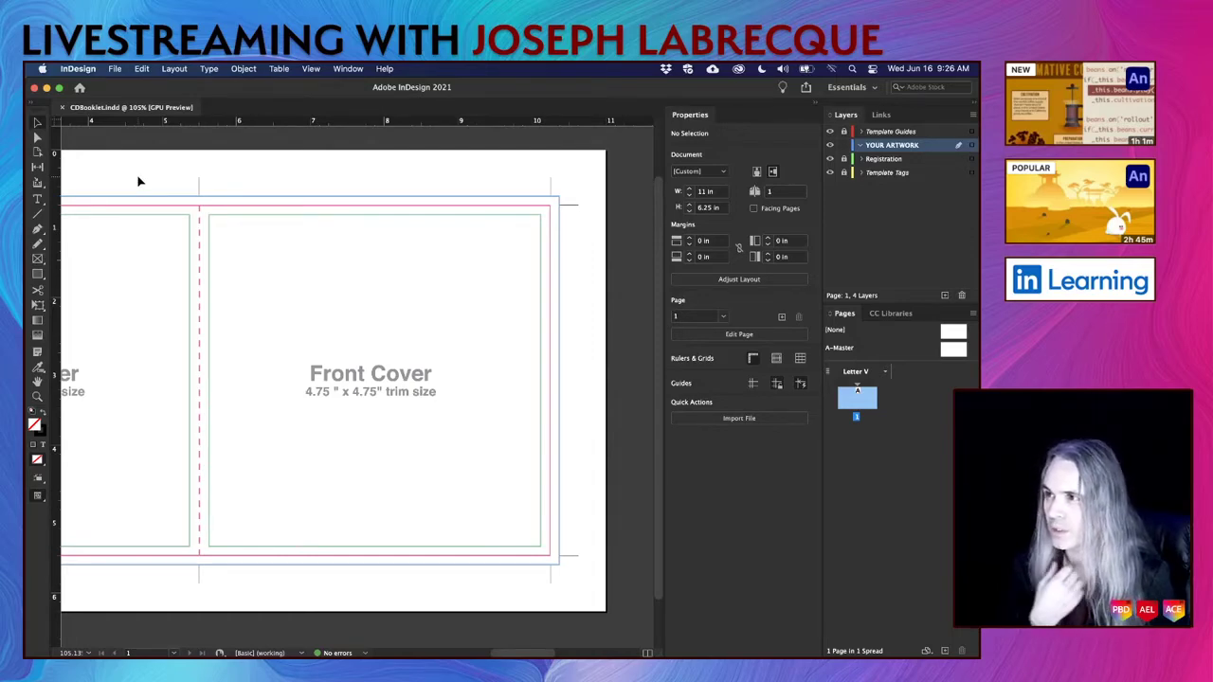
left_click(115, 70)
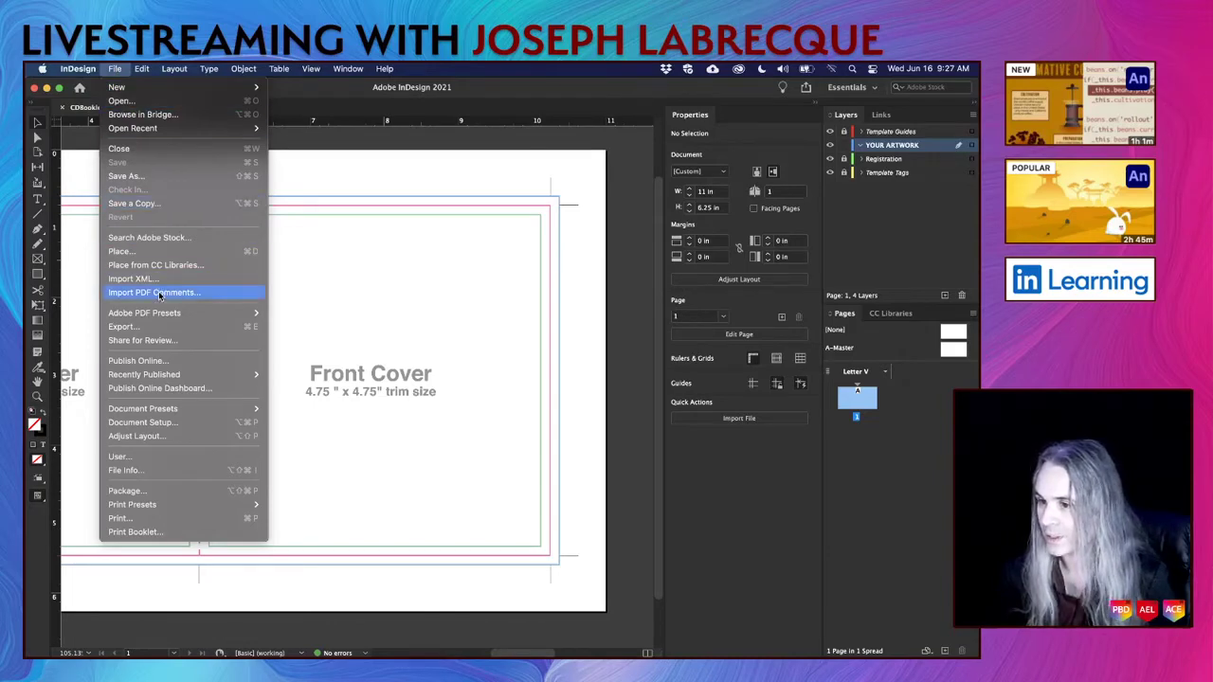
Place cover.psd from the Album Art folder and drag its frame across the front cover.
mouse_move(183, 319)
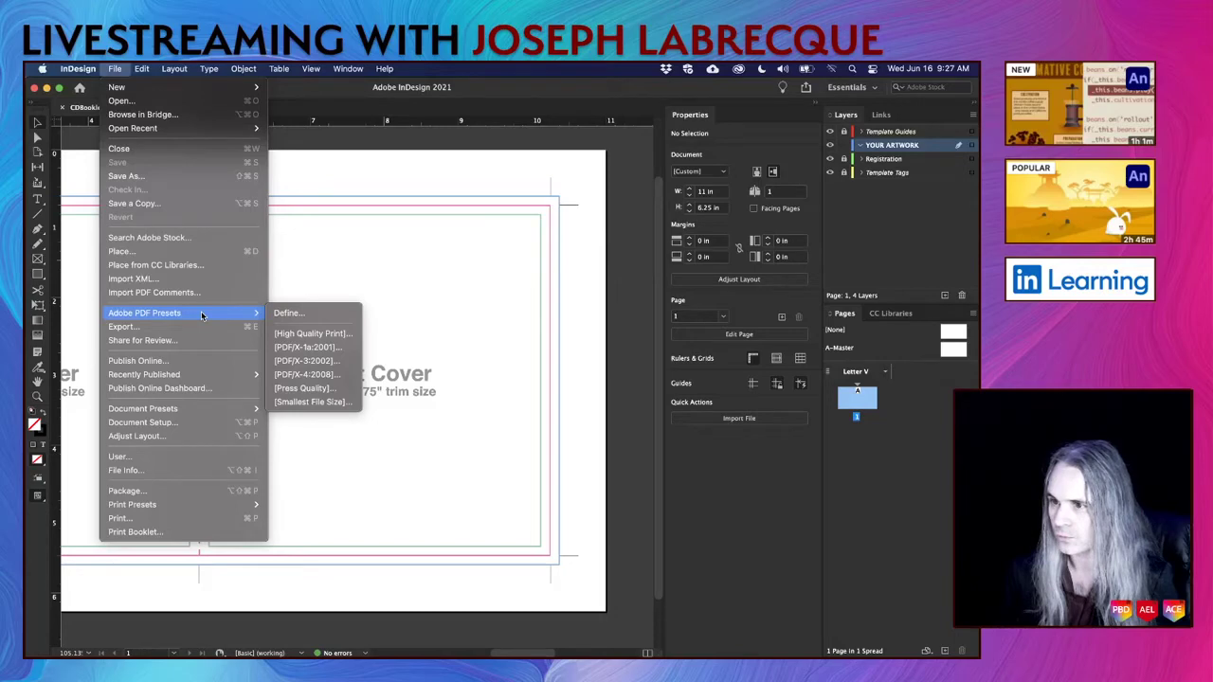
left_click(160, 253)
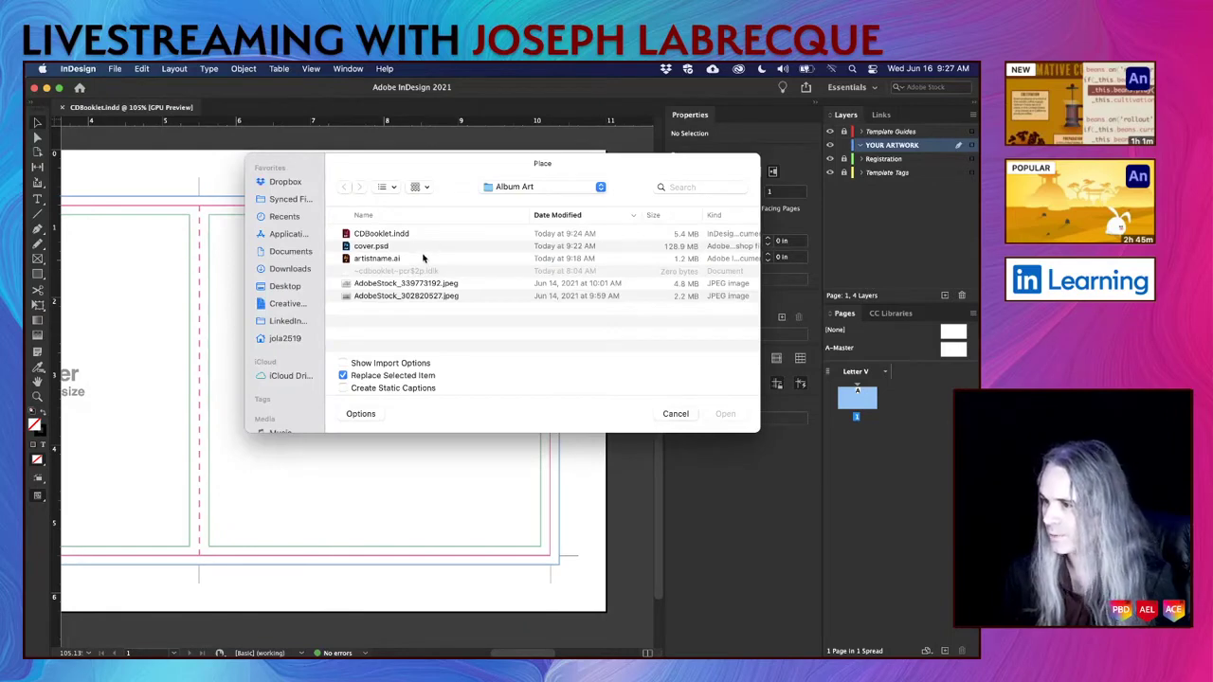
left_click(370, 248)
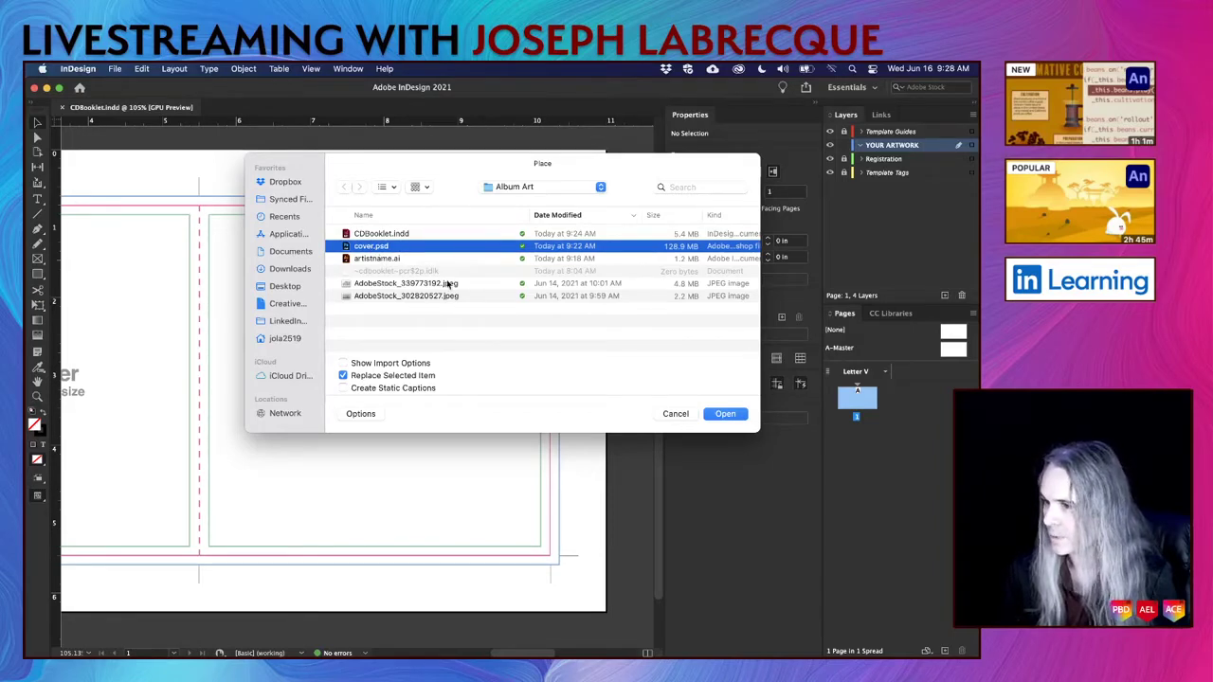
left_click(718, 414)
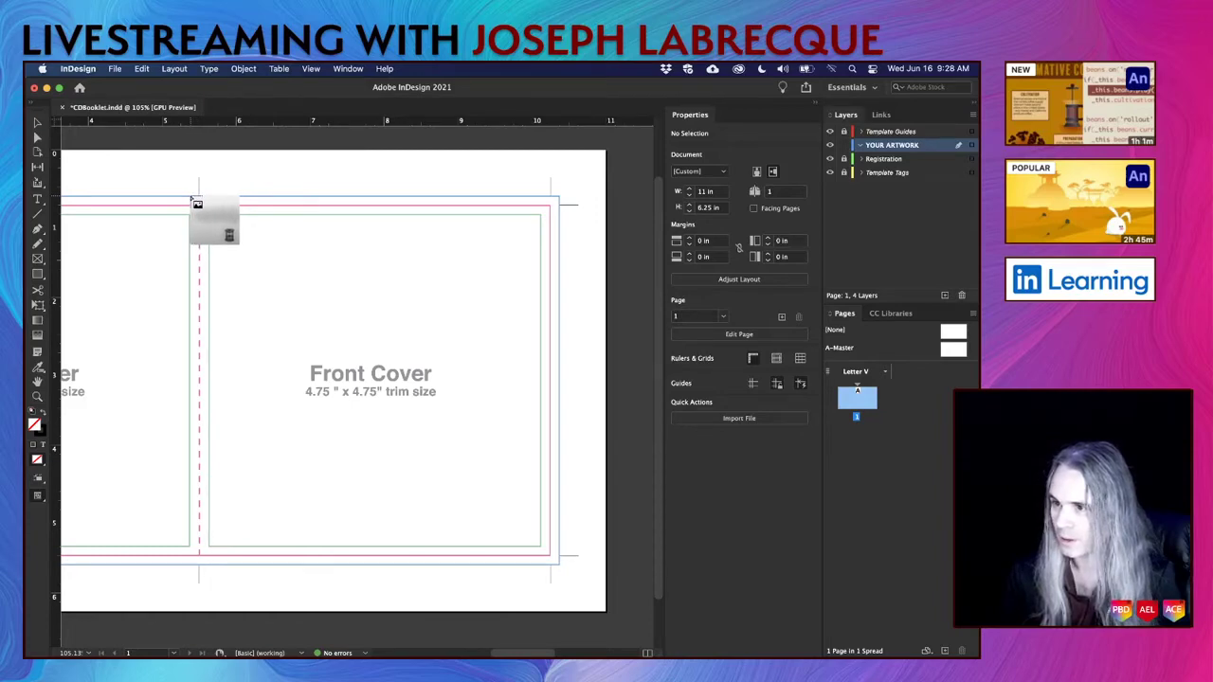
left_click_drag(192, 201, 533, 569)
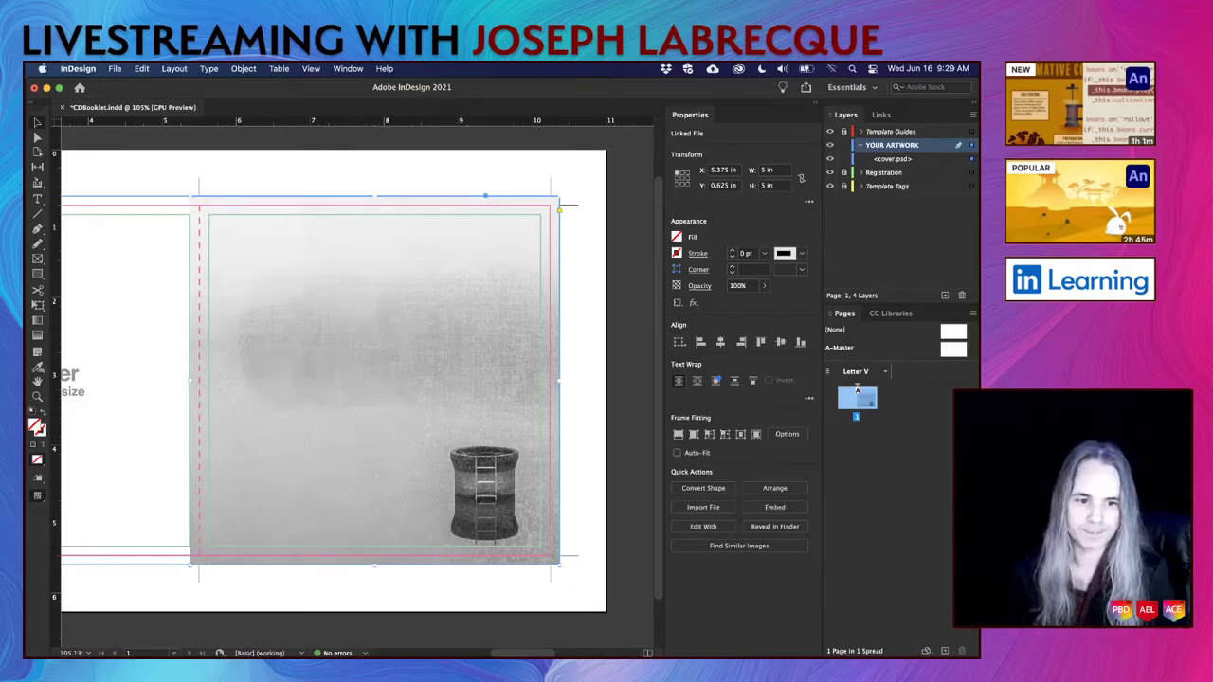
Switch to Photoshop to edit the placed cover.psd via Edit Original.
key("super+Tab")
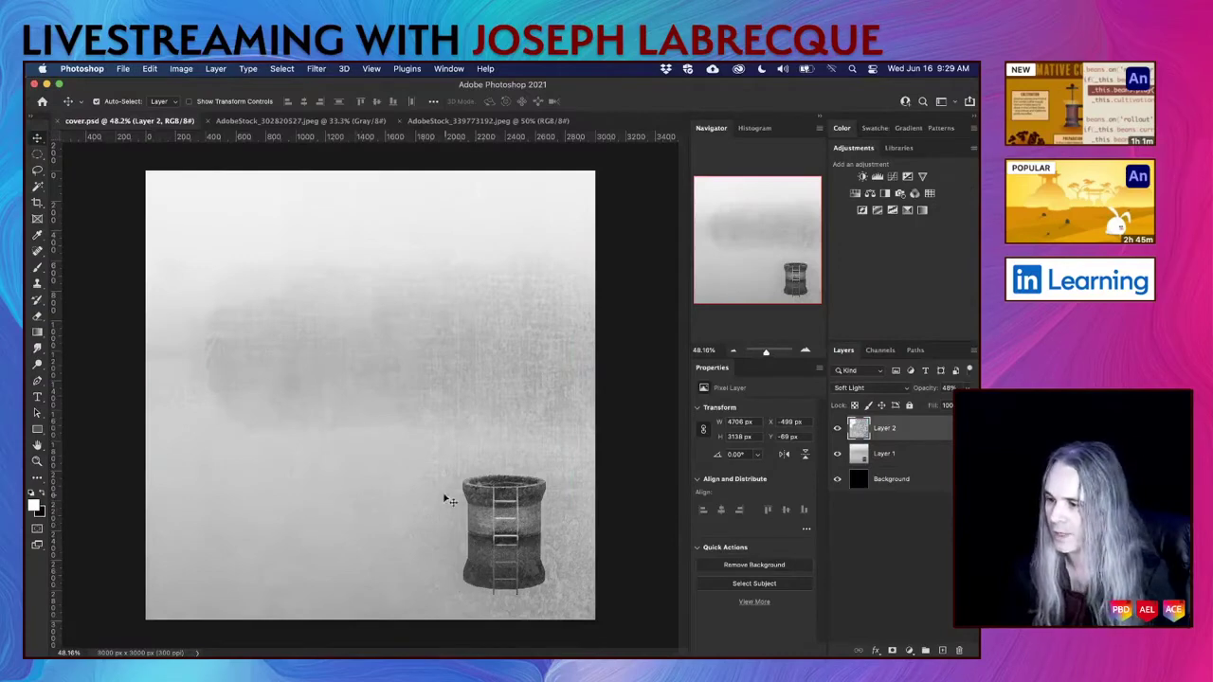
Shift cover.psd's Soft Light Layer 2 up to X -499, Y -138 px, save, and hide Photoshop.
left_click(929, 461)
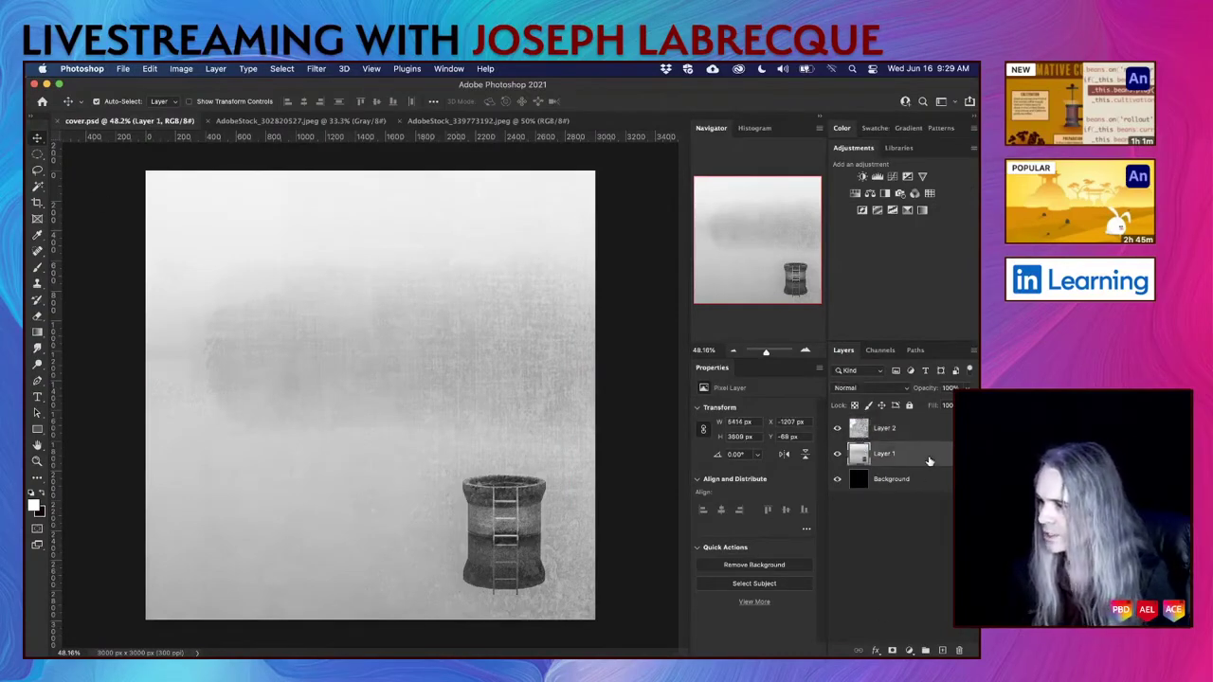
left_click_drag(464, 485, 462, 474)
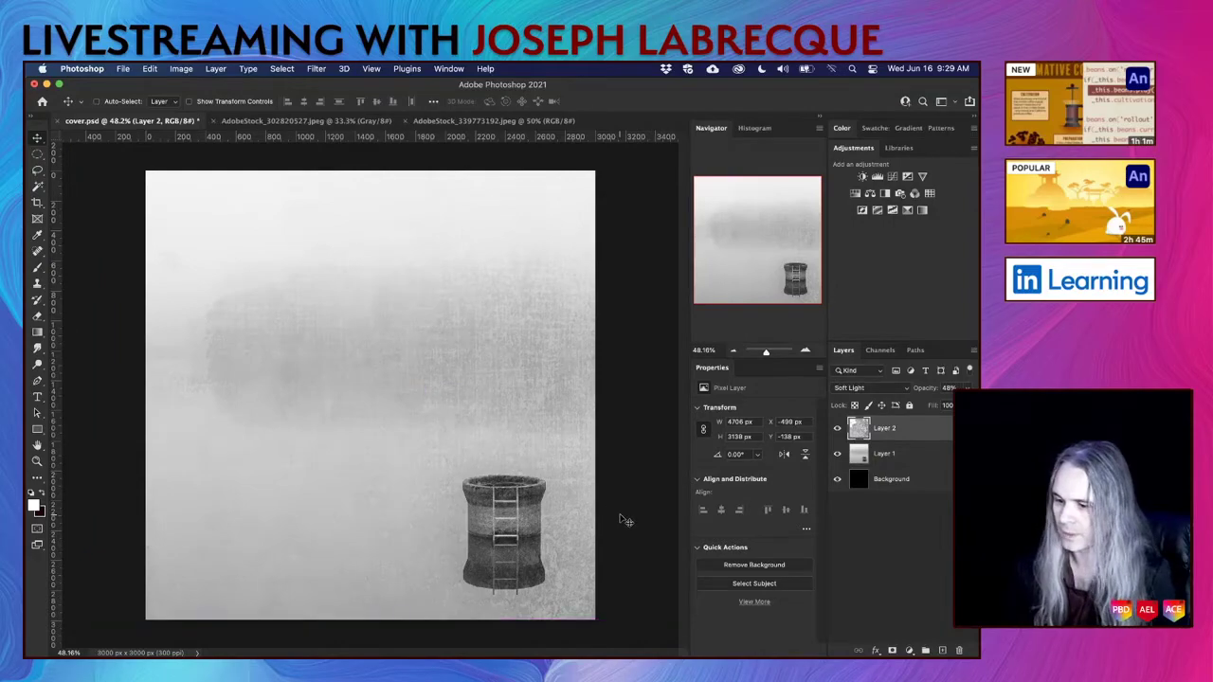
key("super+s")
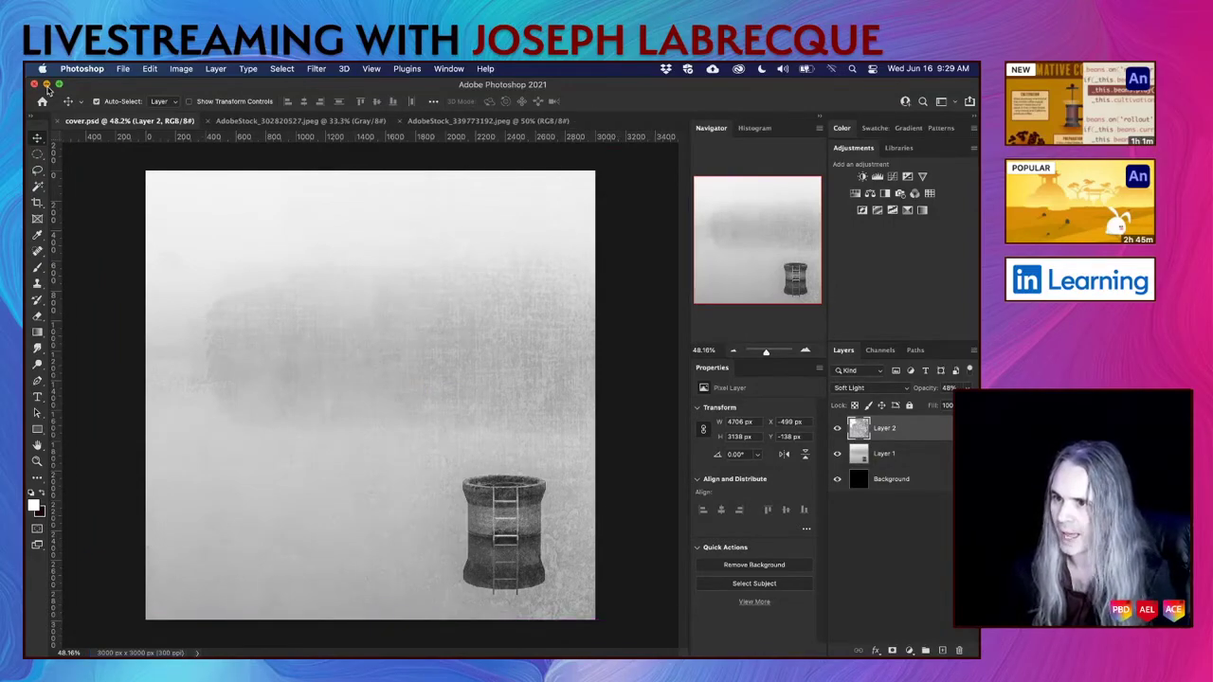
left_click(46, 85)
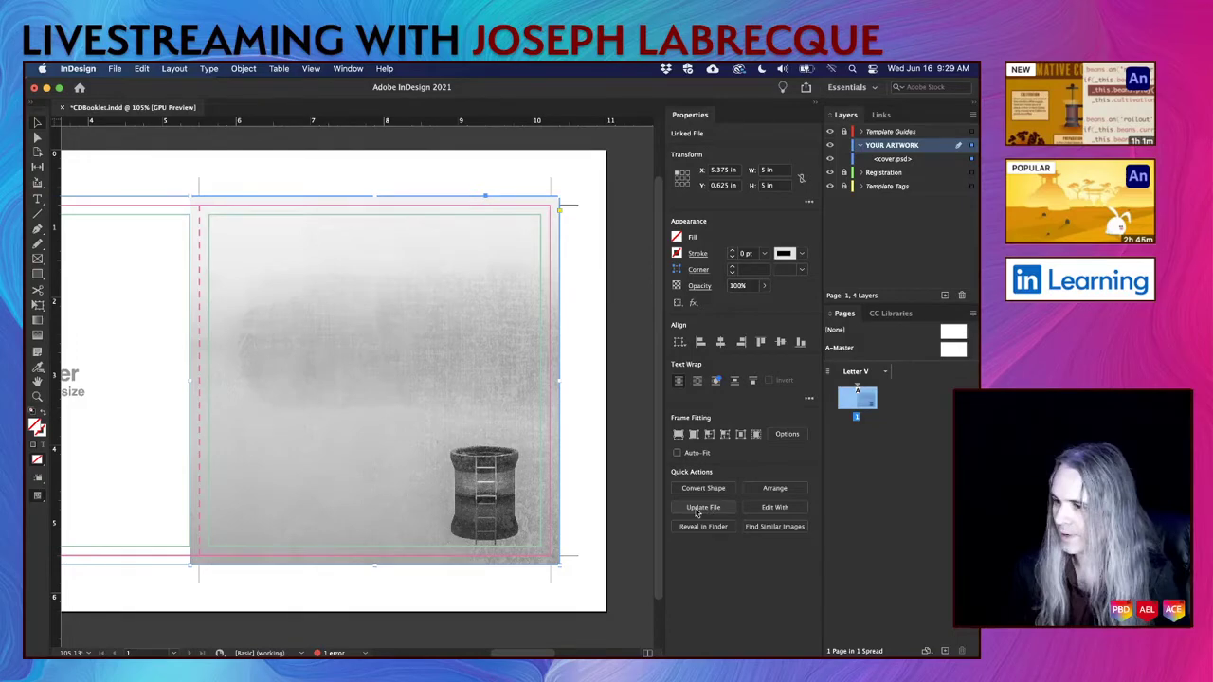
Update the cover.psd link in InDesign, then reopen it in Photoshop.
left_click(698, 513)
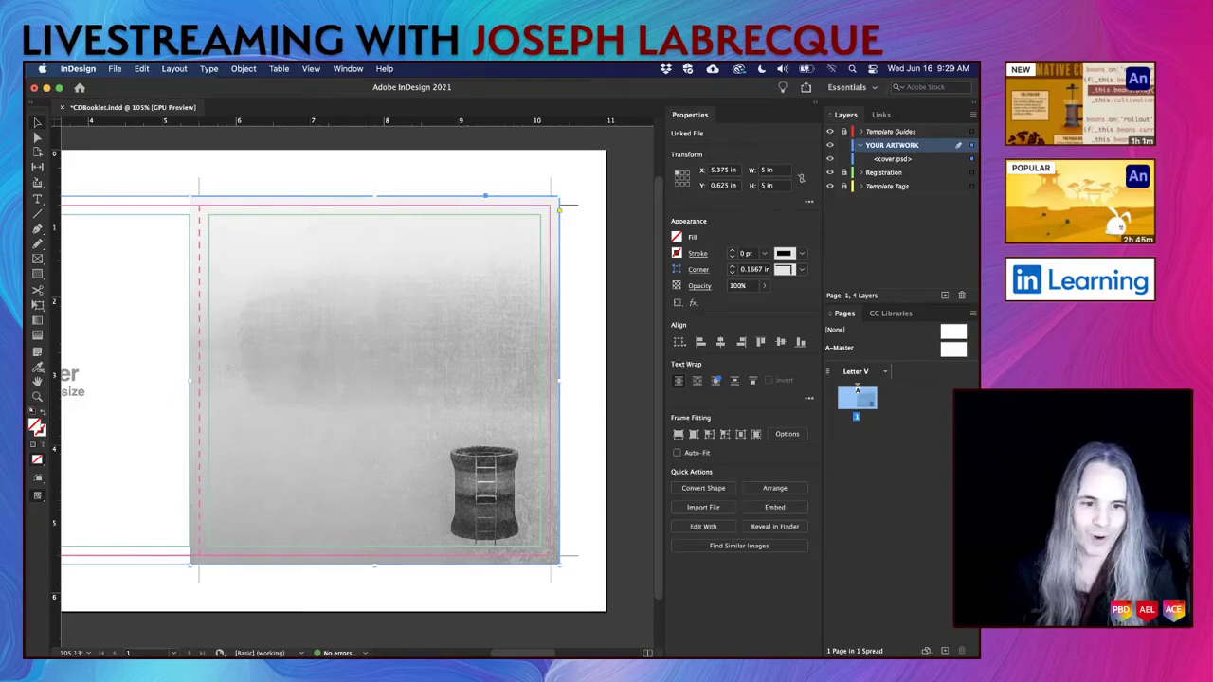
key("super+Tab")
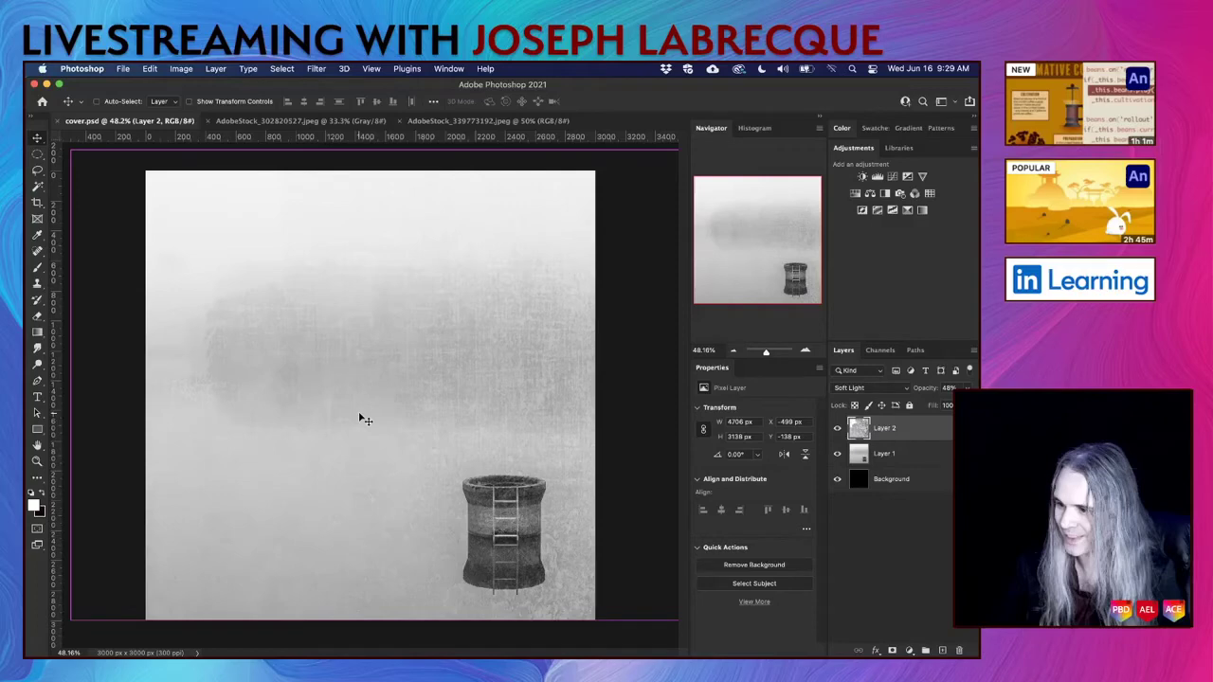
Nudge cover.psd's barrel Layer 1 up 100 px, save, and hide Photoshop.
left_click(936, 461)
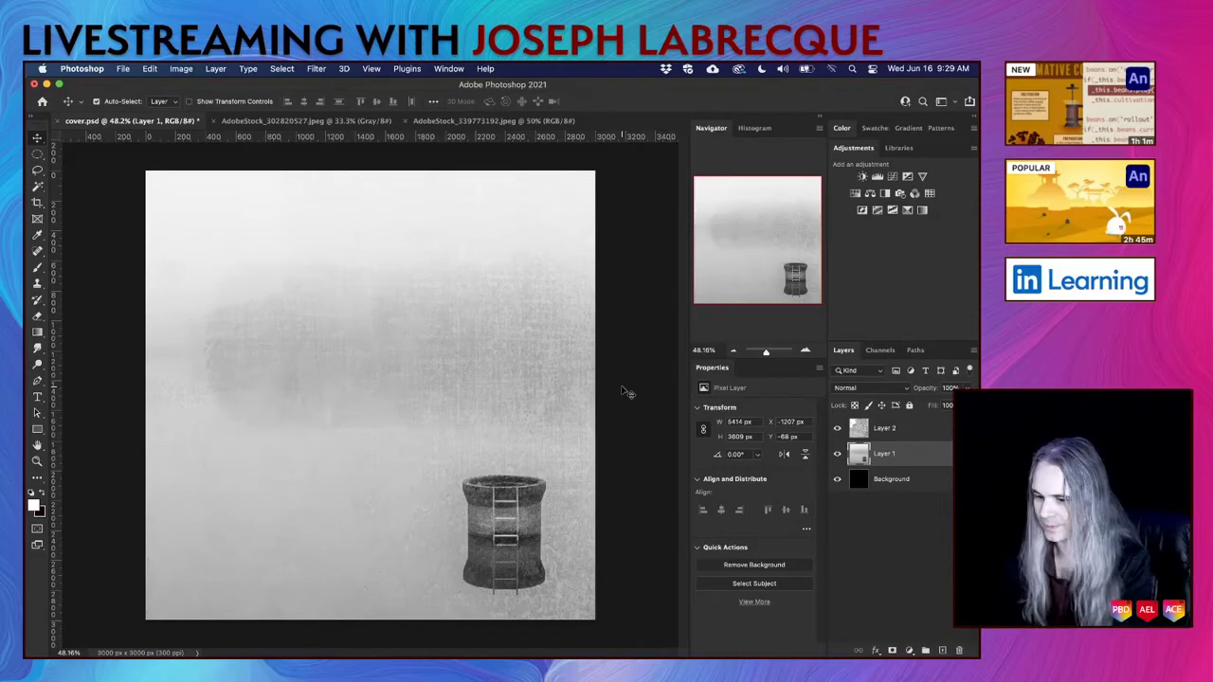
key("shift+Up")
key("shift+Up")
key("shift+Up")
key("shift+Up")
key("shift+Up")
key("shift+Up")
key("shift+Up")
key("shift+Up")
key("shift+Up")
key("shift+Up")
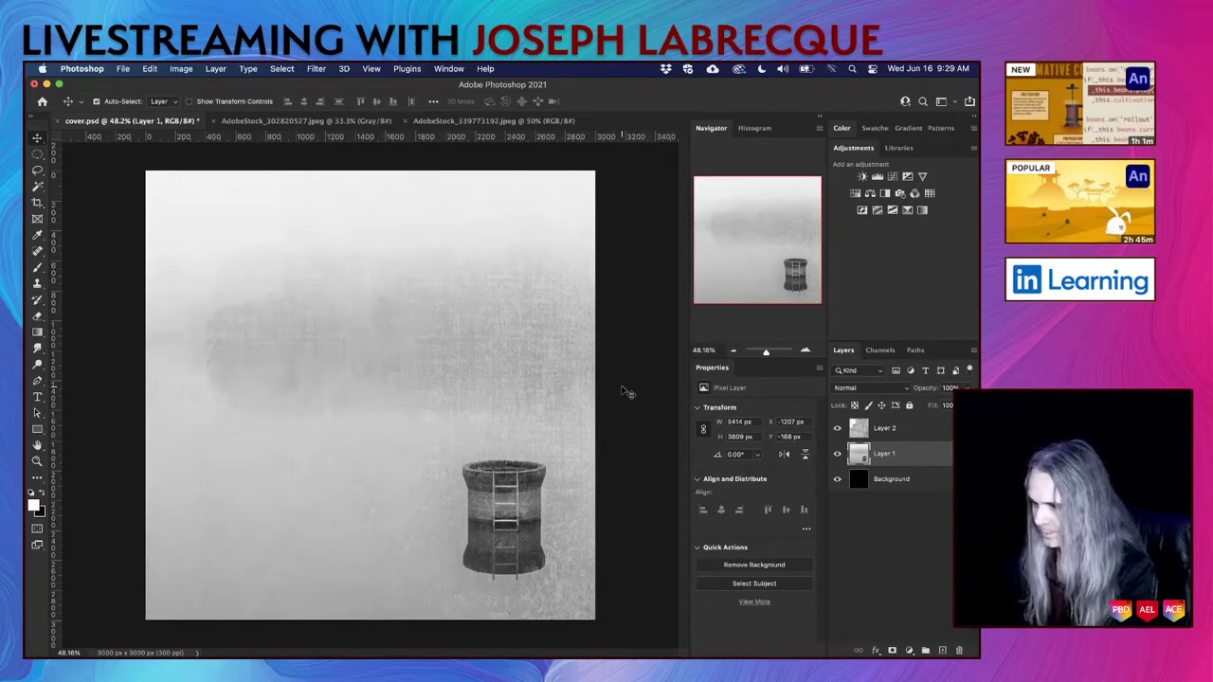
key("super+s")
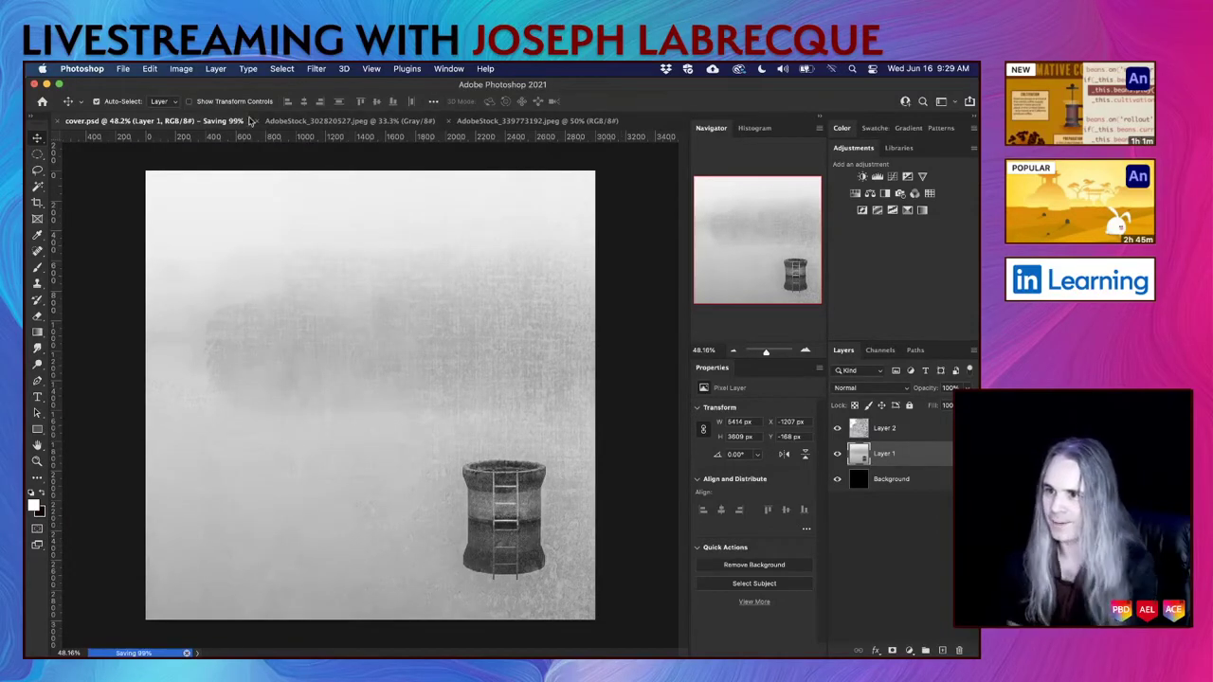
left_click(47, 85)
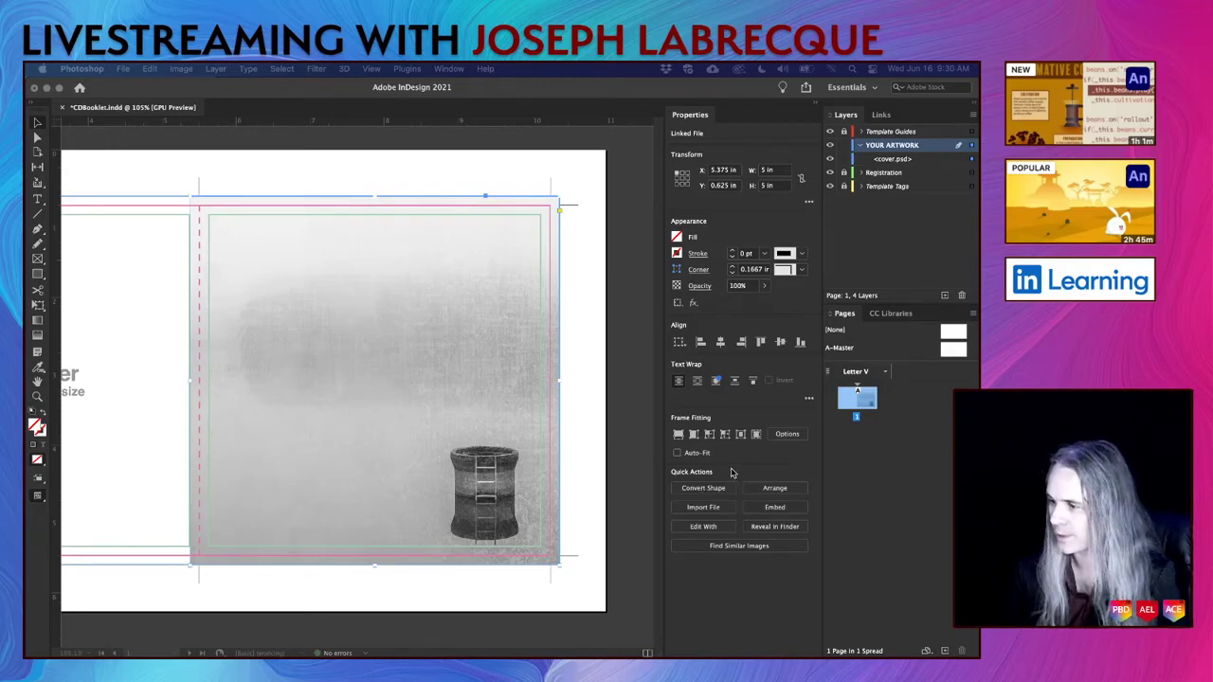
Update the modified cover.psd link and save the booklet.
left_click(489, 466)
left_click(691, 509)
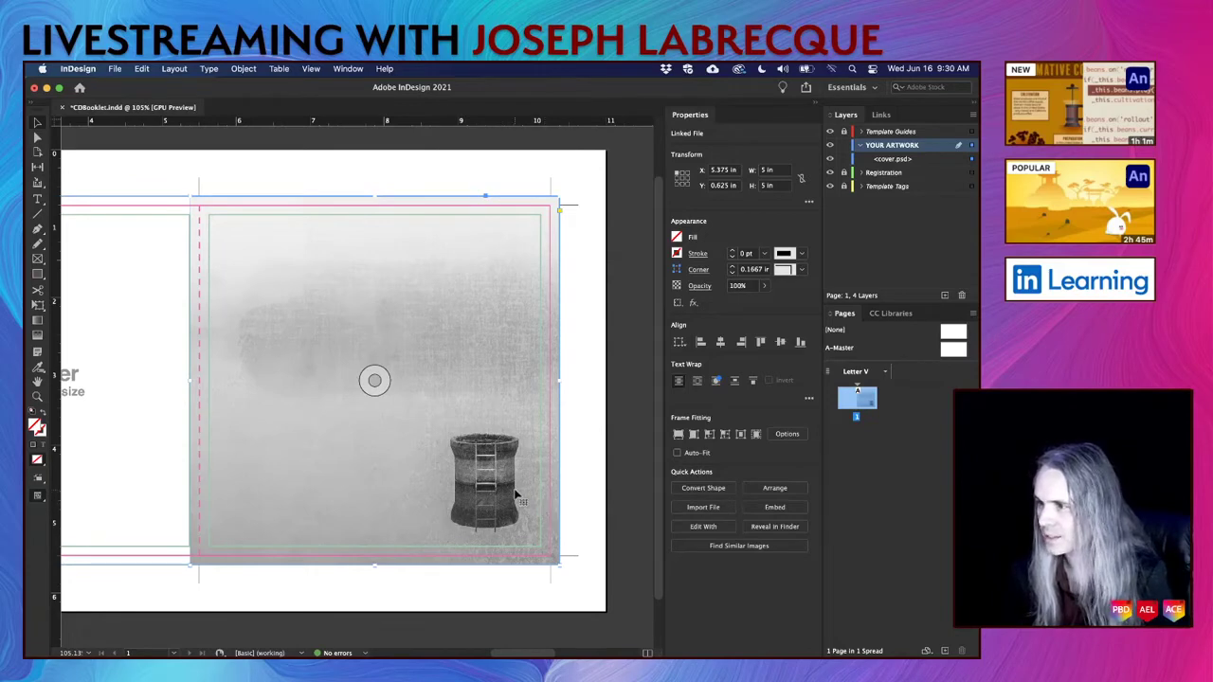
key("super+s")
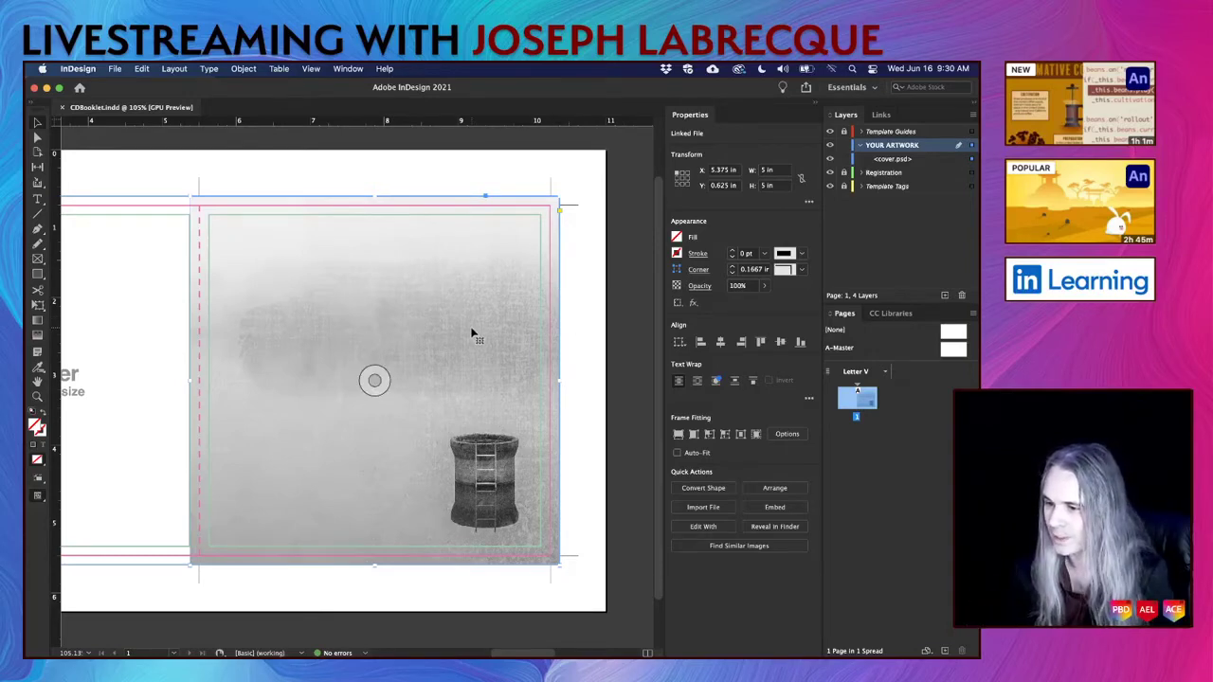
Scroll to the back cover and bring up File > Place on the Album Art folder.
scroll(471, 332, "left", 3)
scroll(471, 332, "up", 1)
scroll(471, 333, "left", 10)
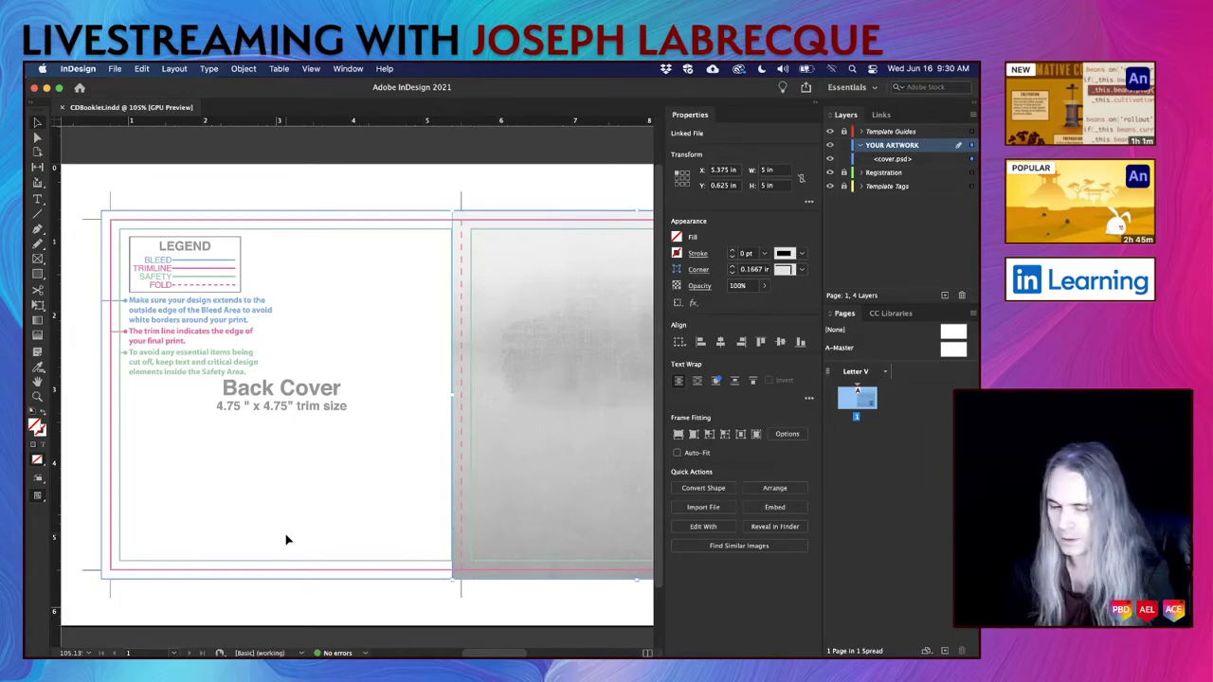
left_click(115, 69)
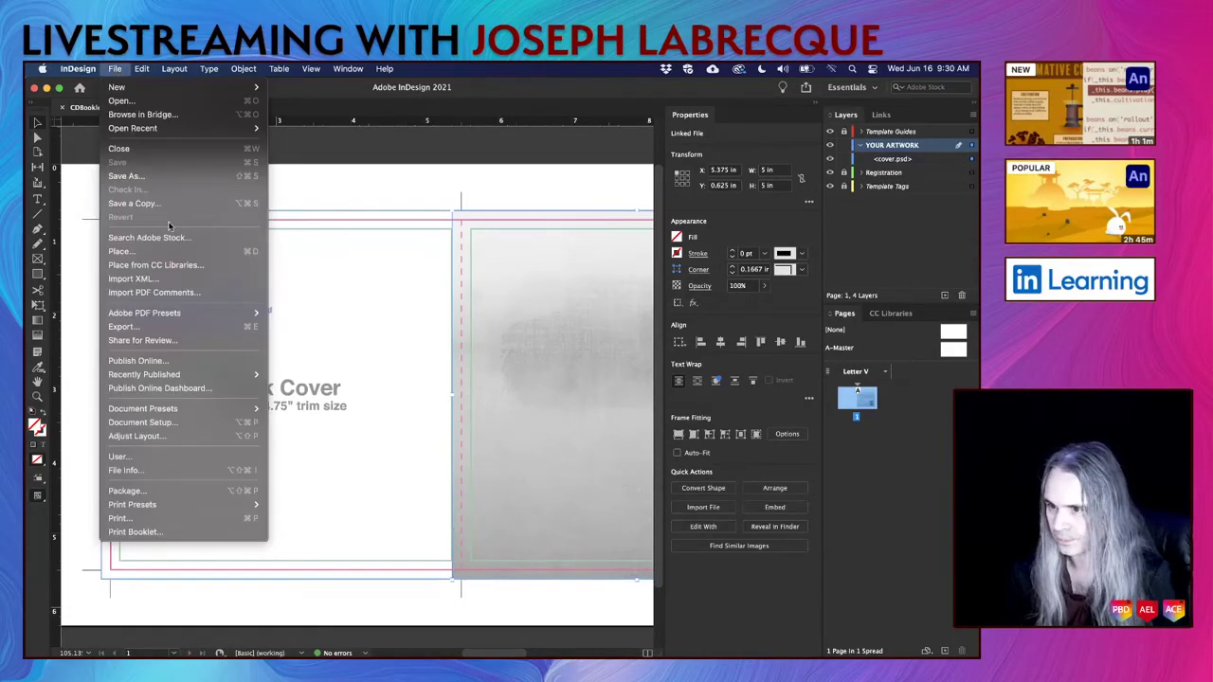
left_click(170, 254)
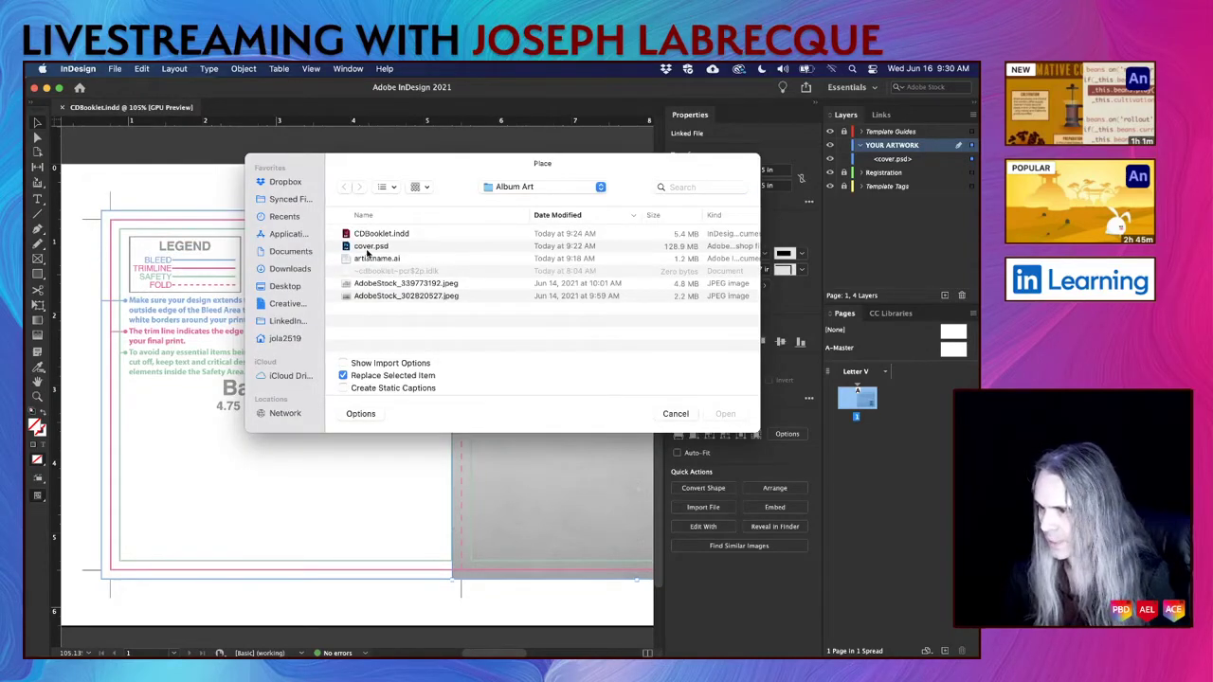
Preview both stock images and replace cover.psd with the foggy lake AdobeStock_302820527.jpeg.
left_click(381, 283)
key("space")
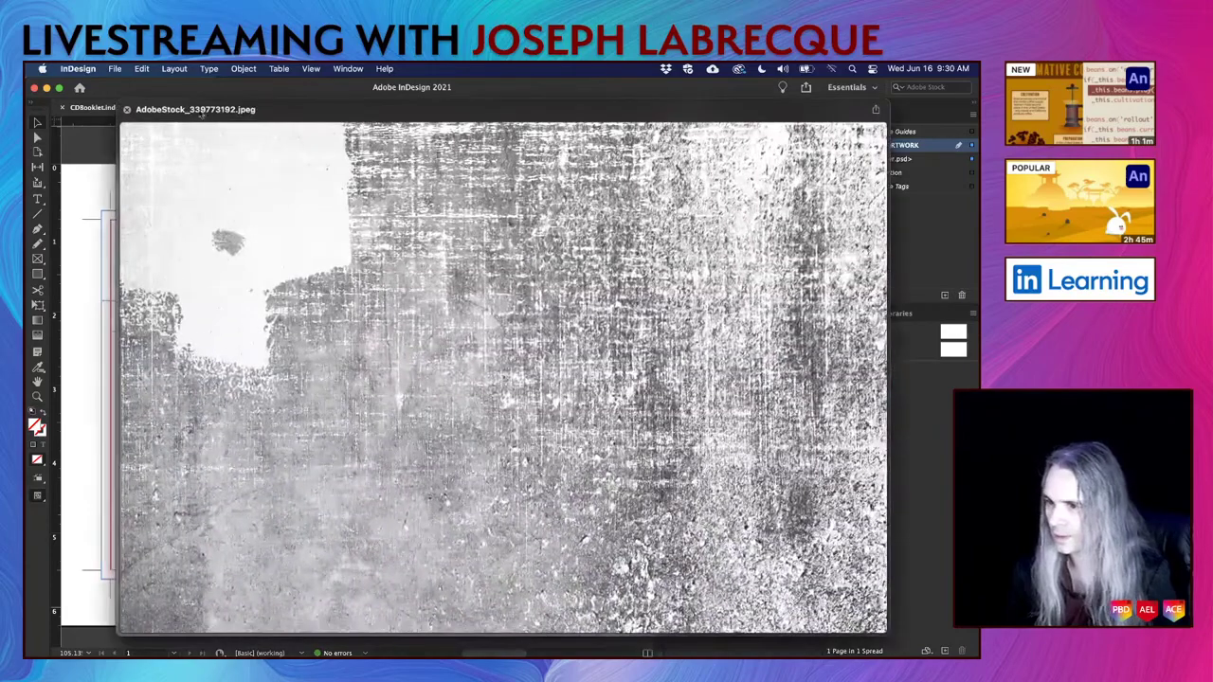
left_click(127, 110)
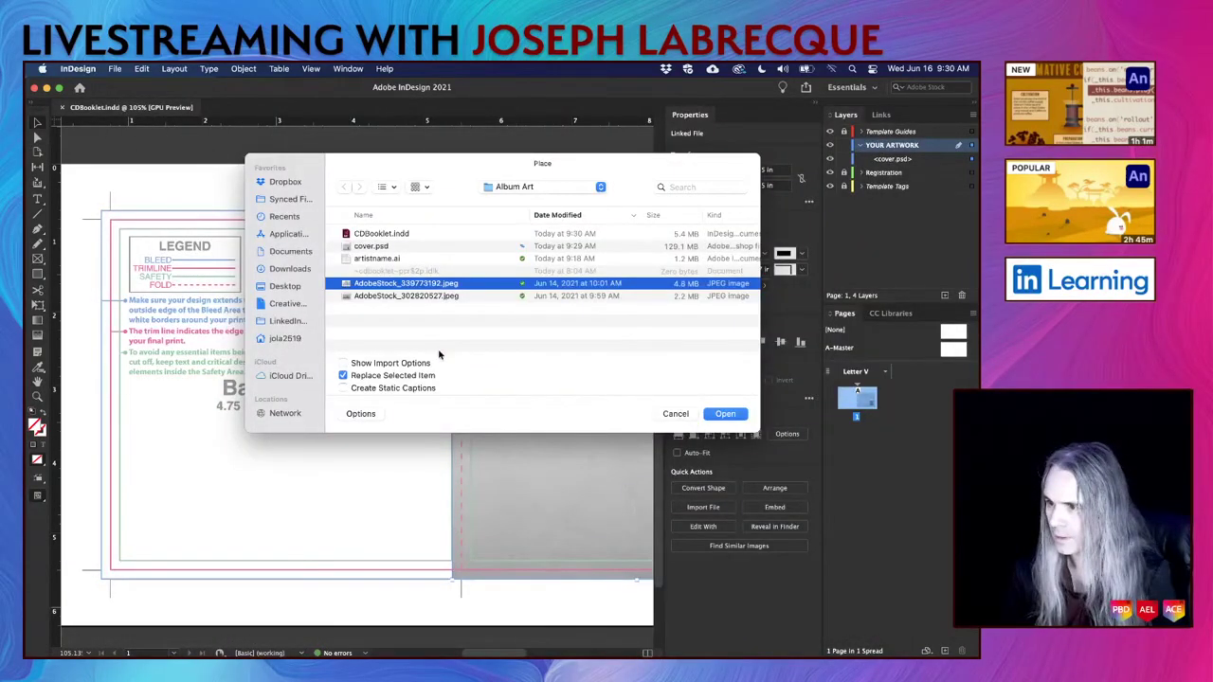
left_click(402, 297)
key("space")
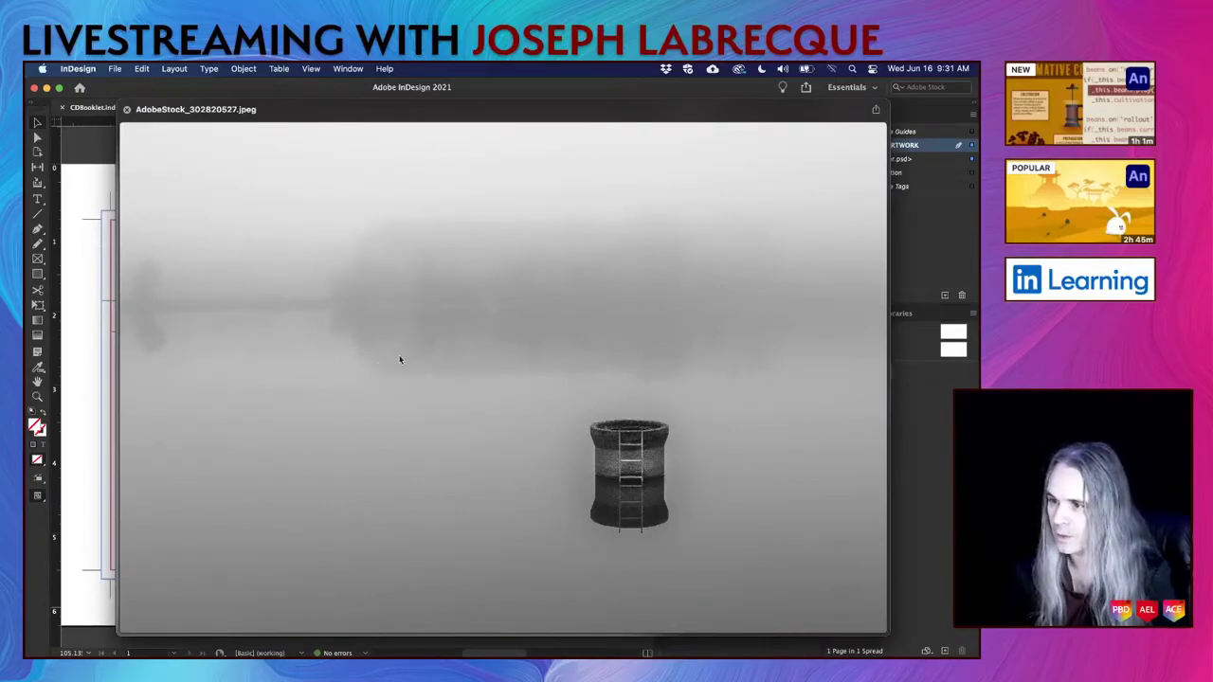
left_click(126, 111)
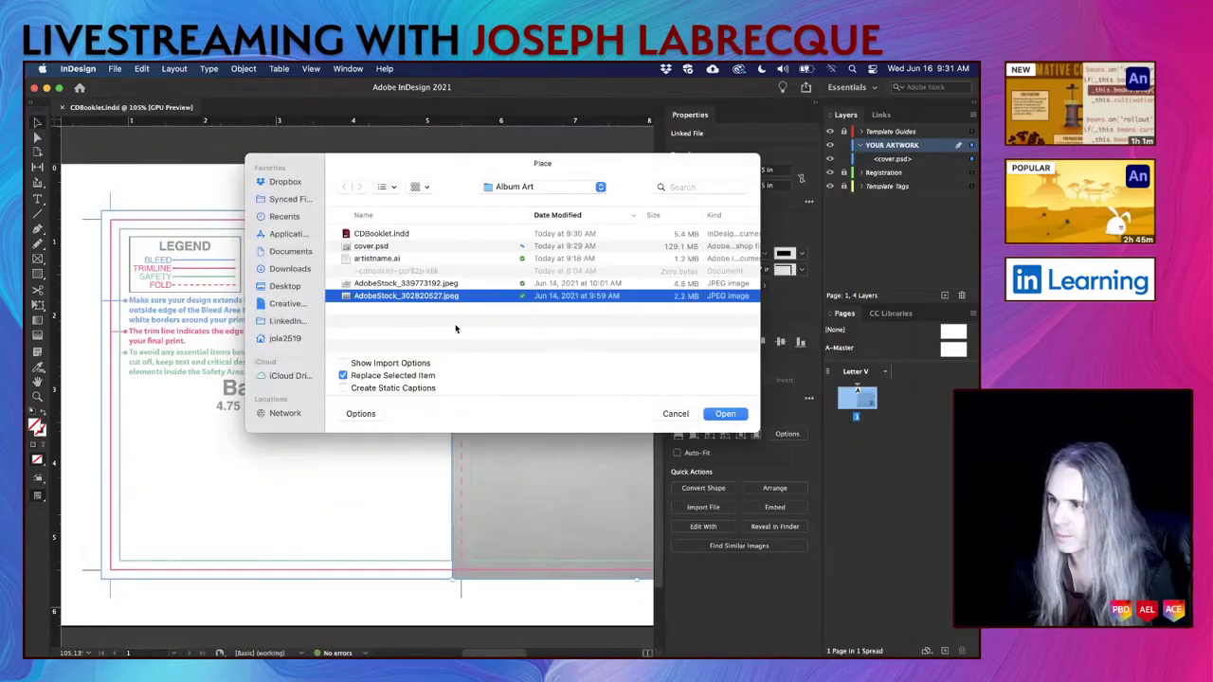
left_click(711, 416)
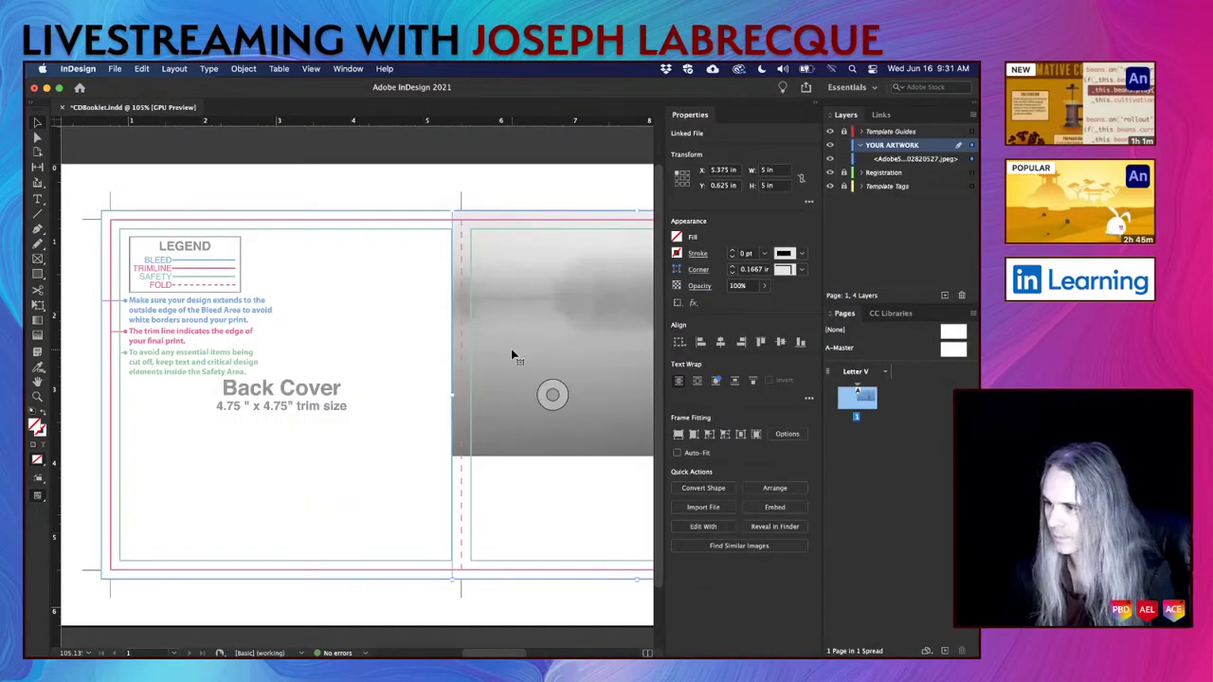
Restore cover.psd and place the lake photo in its own 8.6179 × 5.7446 in frame beneath it.
left_click(512, 356)
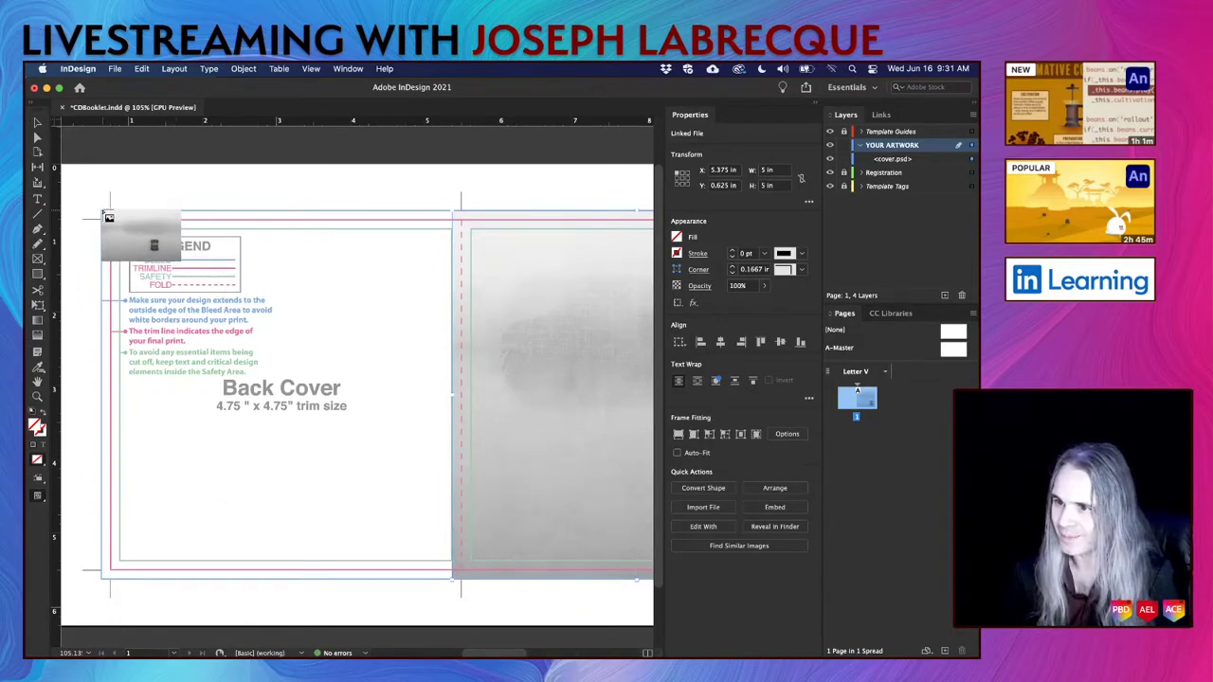
left_click_drag(106, 218, 502, 590)
scroll(374, 471, "left", 5)
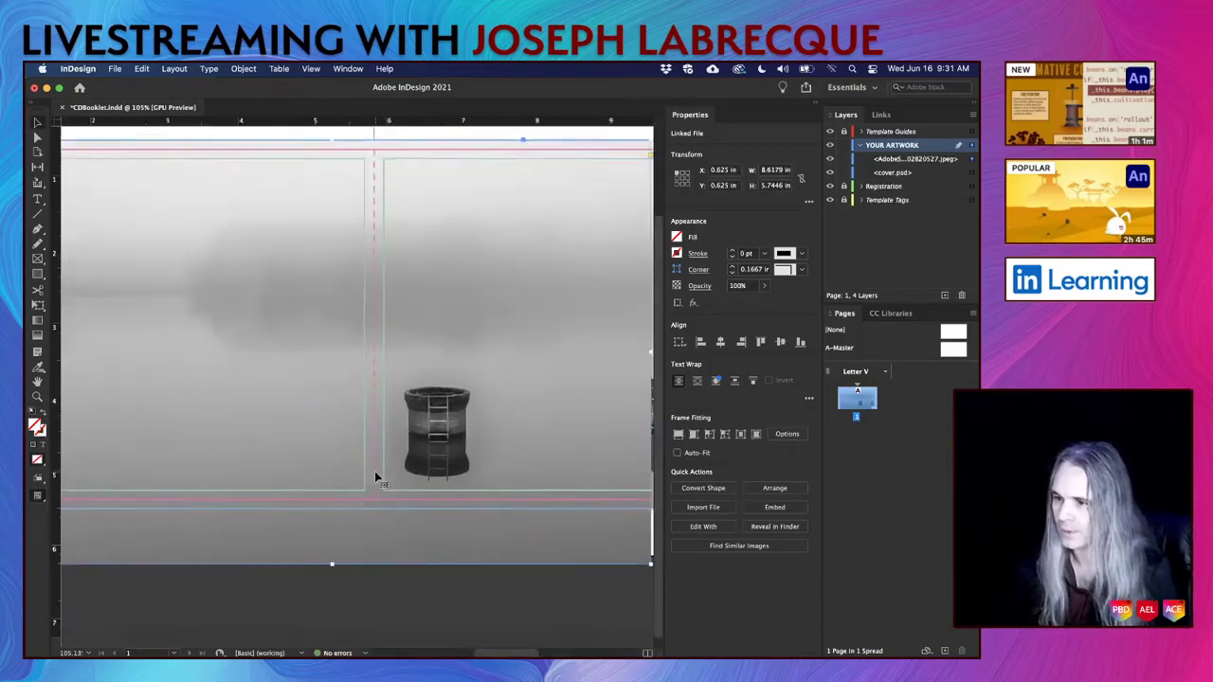
scroll(374, 471, "right", 8)
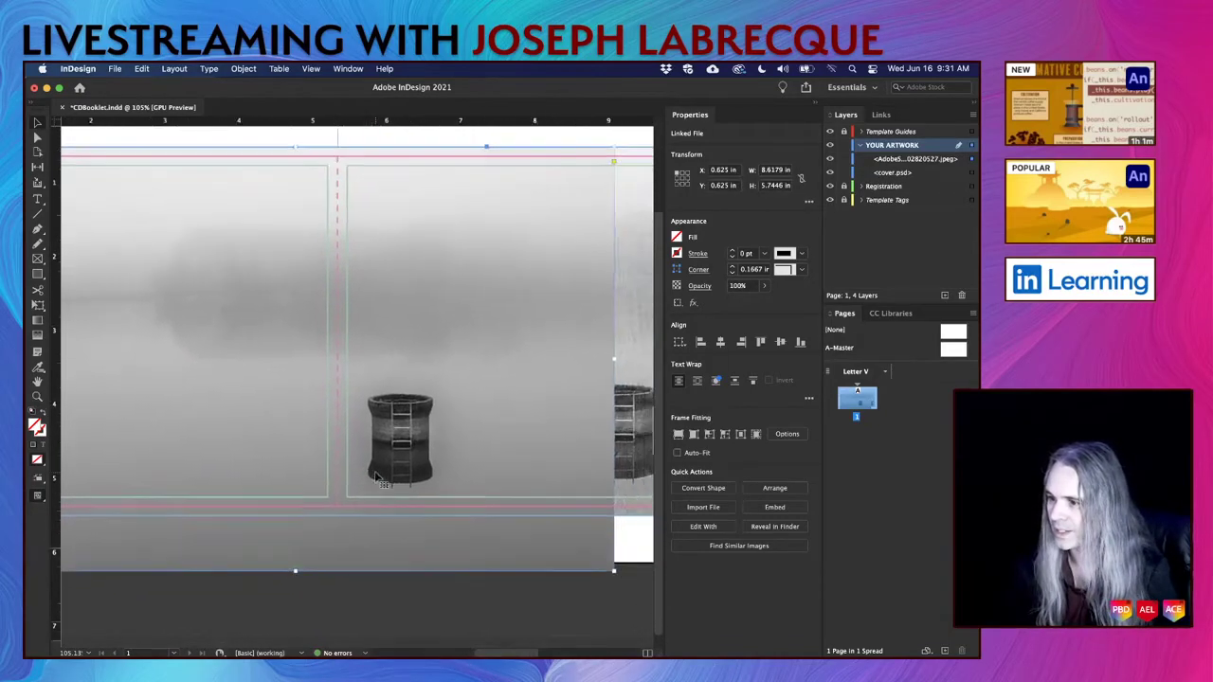
scroll(374, 471, "left", 1)
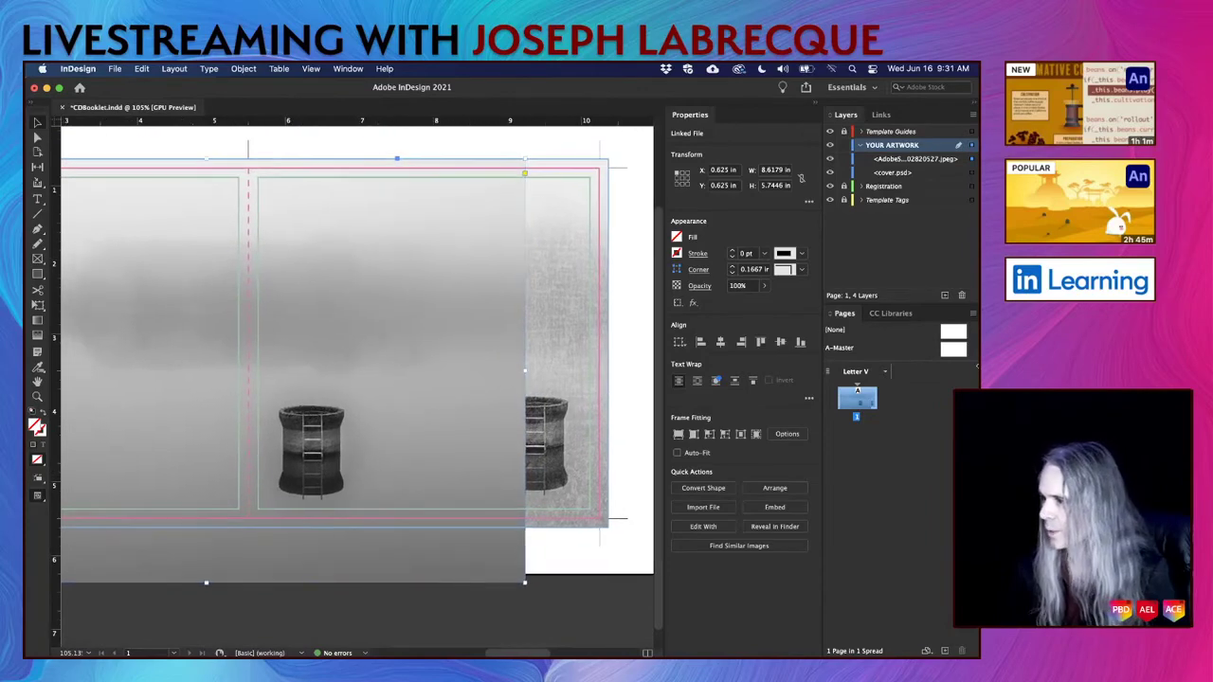
left_click(898, 161)
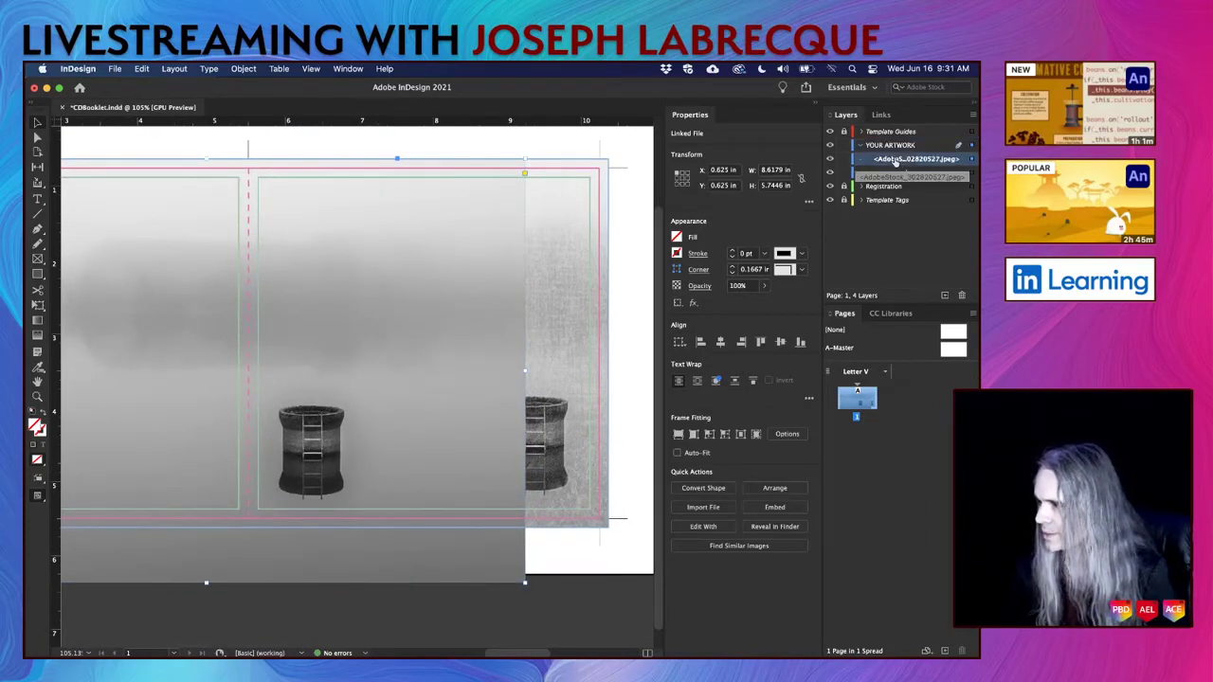
left_click_drag(895, 163, 895, 180)
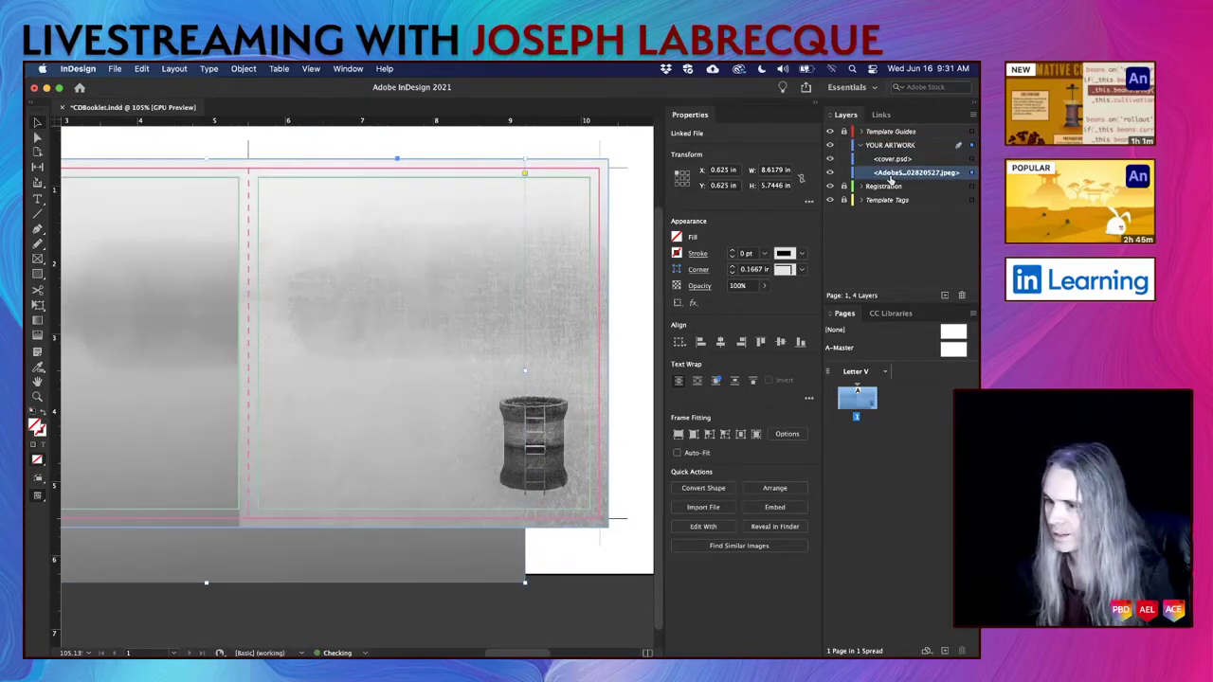
Crop the lake photo frame to 5 in tall and narrow it to the left panel.
left_click(645, 281)
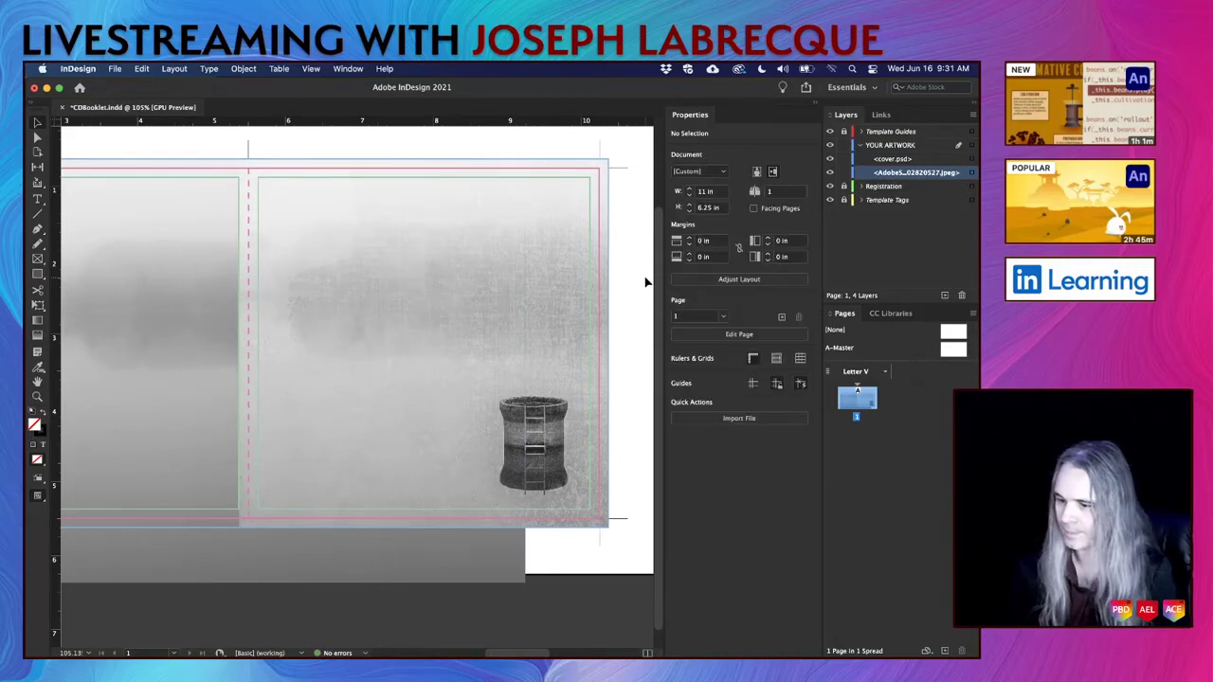
key("super+0")
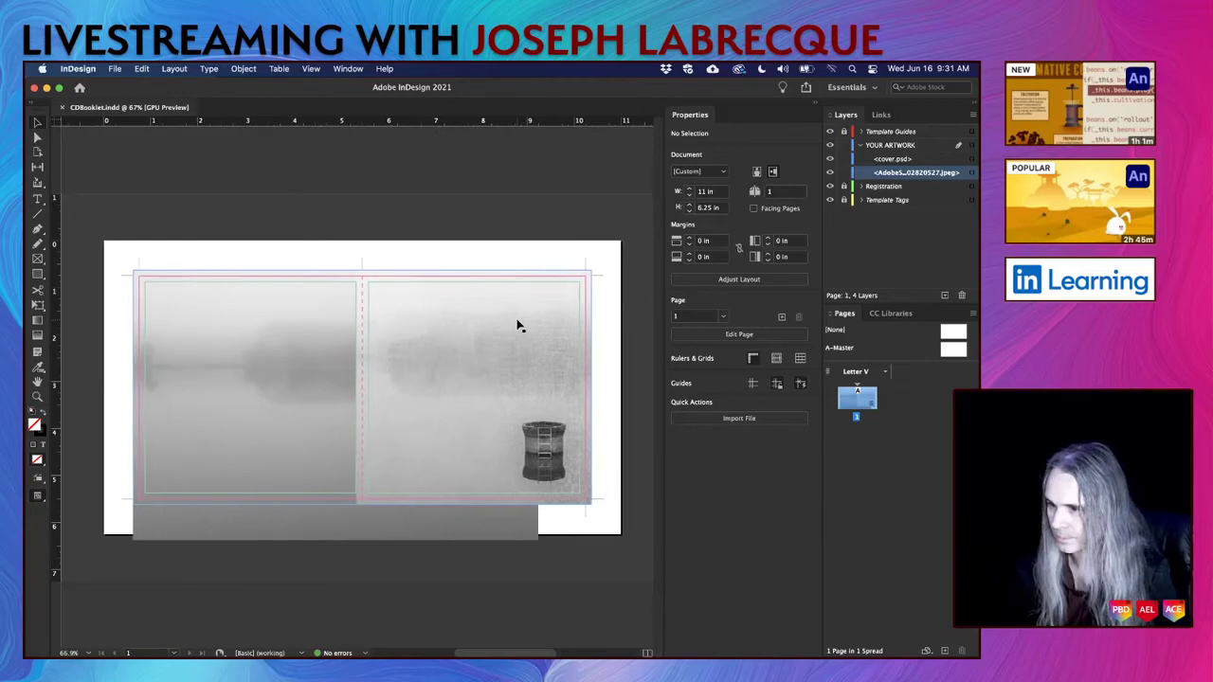
left_click(252, 419)
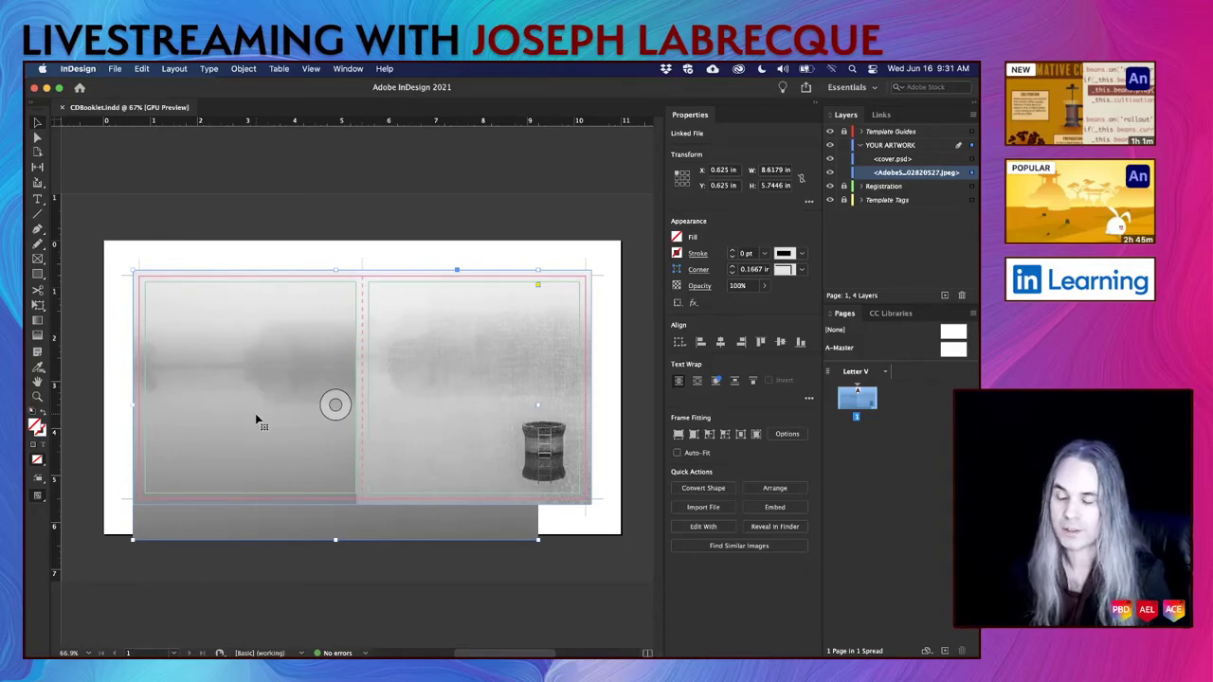
left_click_drag(336, 539, 336, 504)
left_click_drag(537, 386, 362, 396)
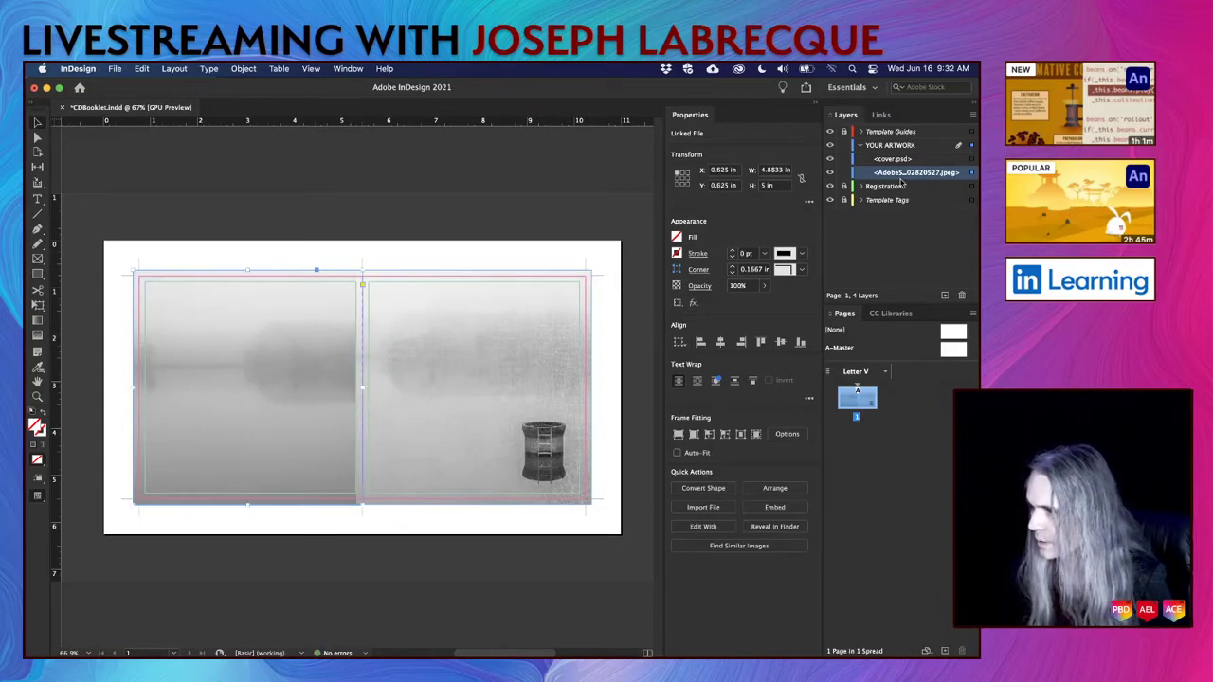
Move the lake photo above cover.psd, align its right edge with the fold, and save.
left_click_drag(900, 179, 903, 161)
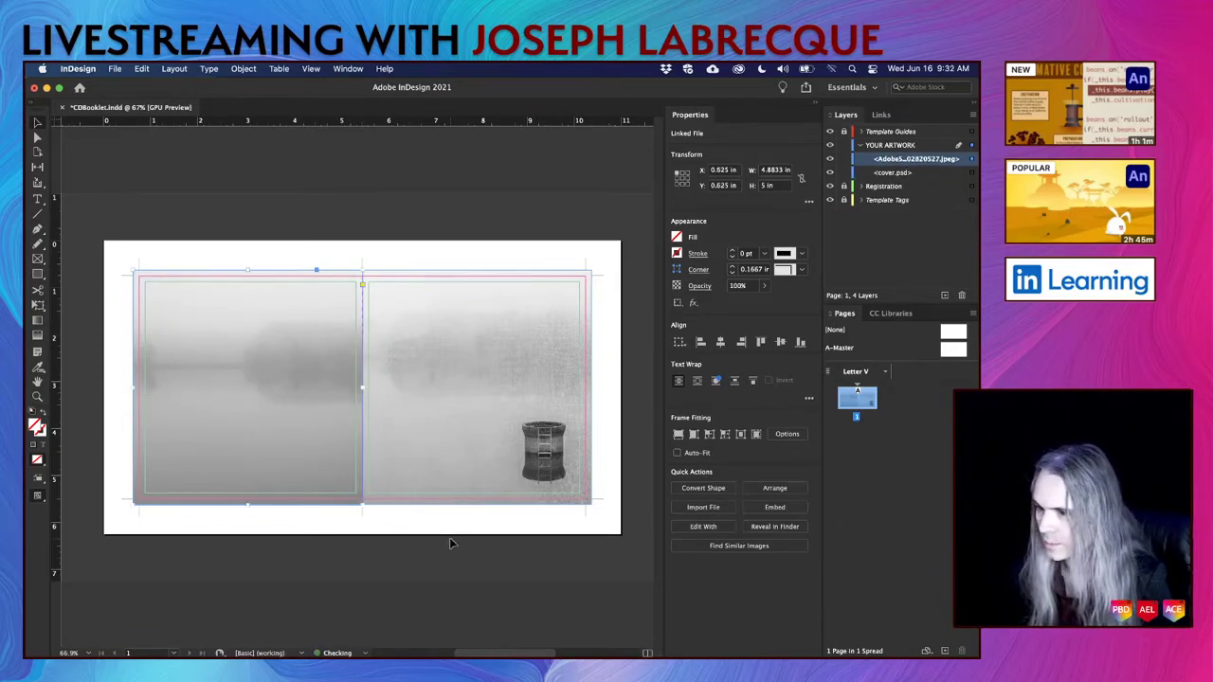
left_click(380, 531)
scroll(380, 531, "up", 3)
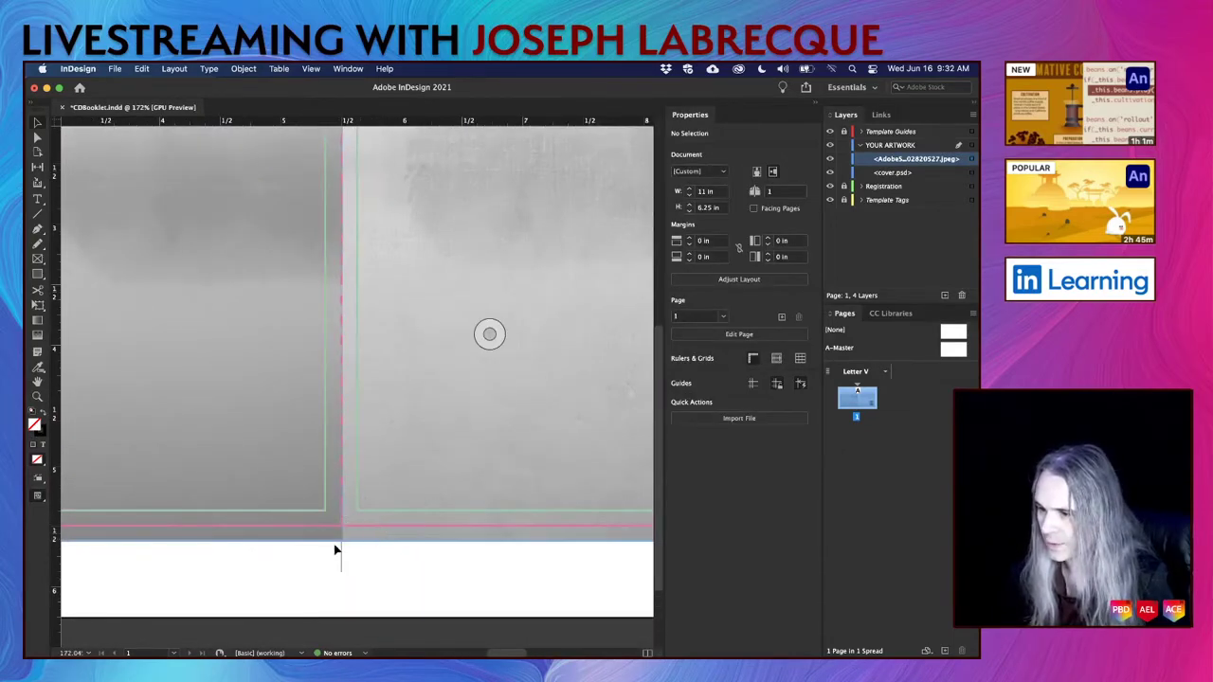
left_click(385, 354)
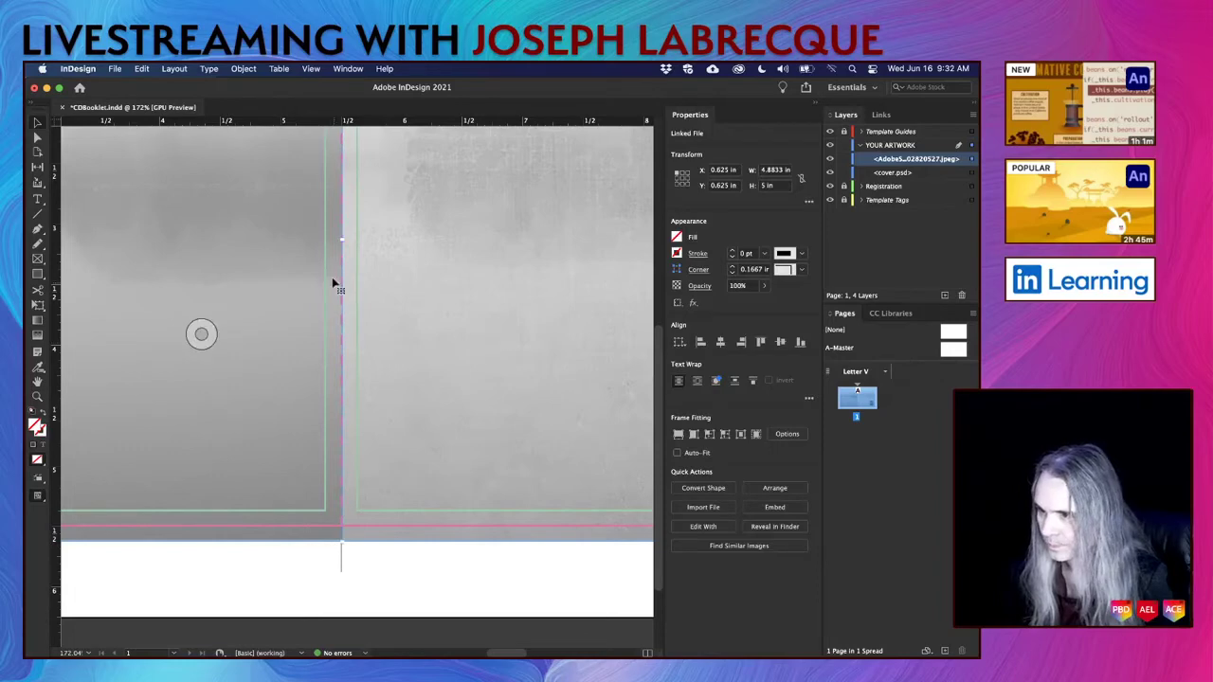
left_click_drag(341, 238, 341, 239)
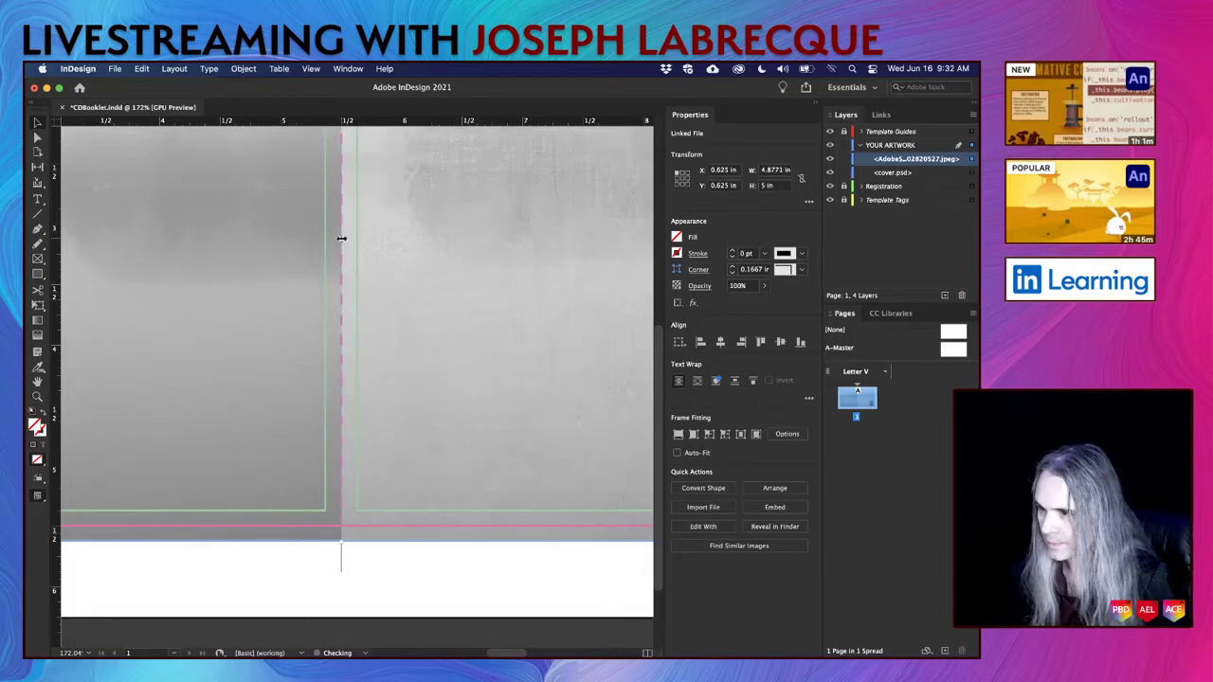
left_click(344, 566)
key("super+0")
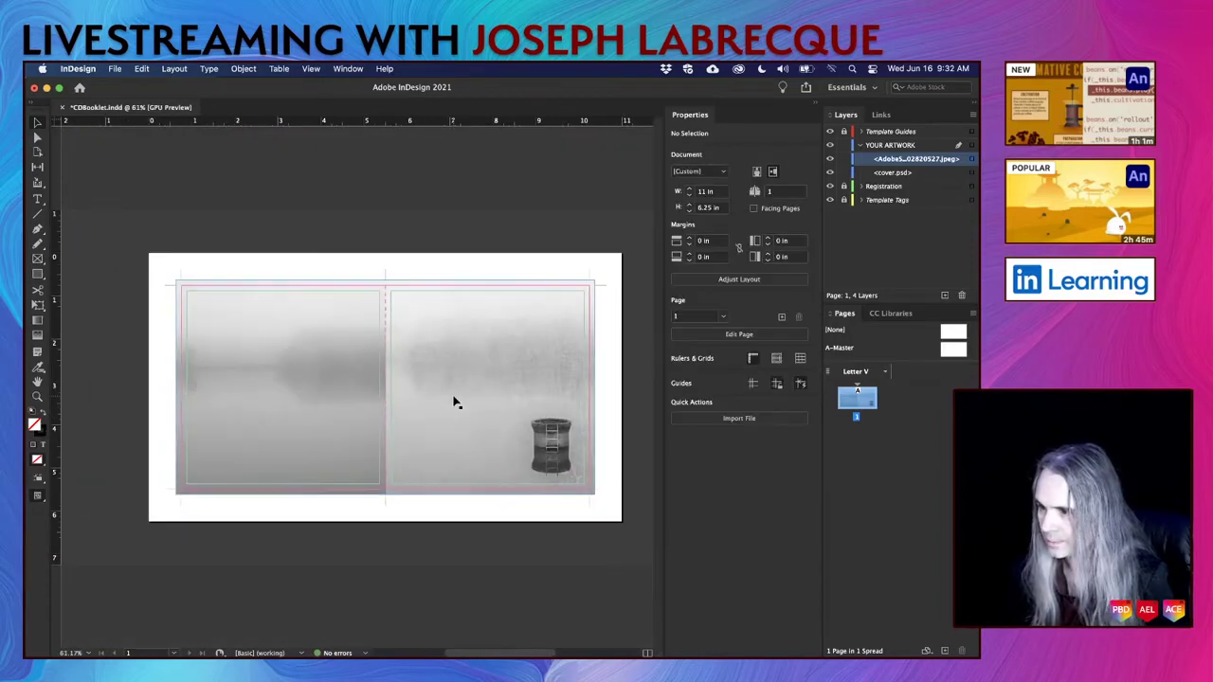
key("super+s")
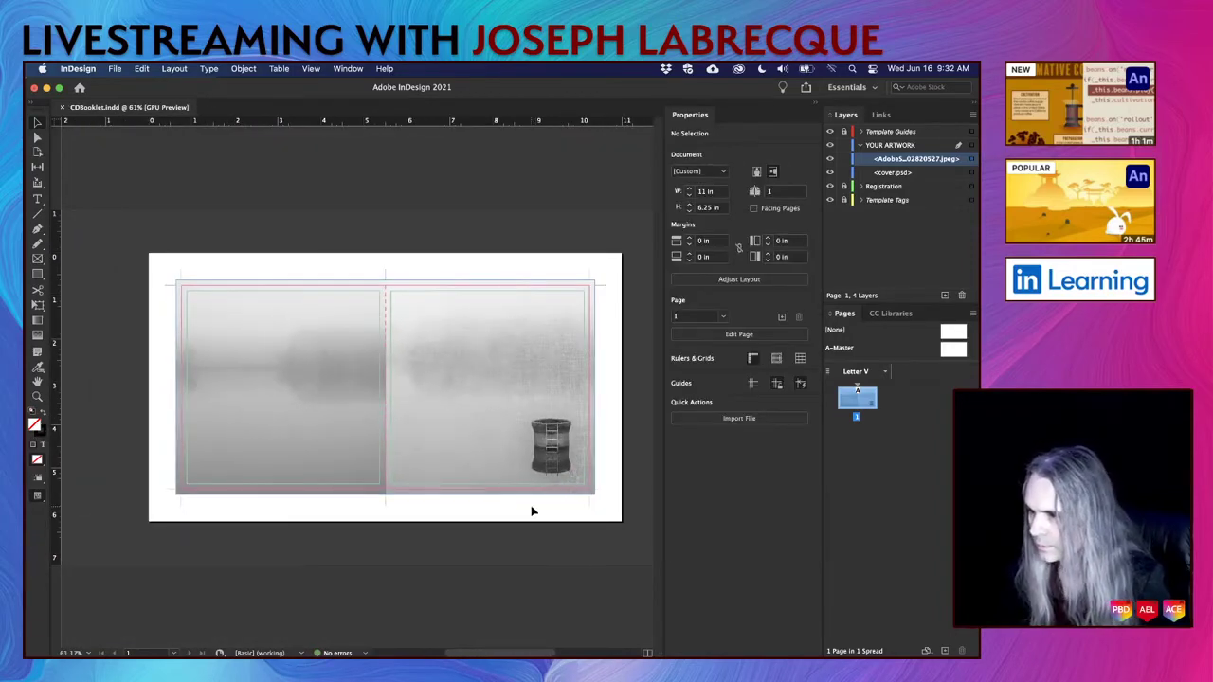
Undo an accidental black fill on the left photo frame and deselect it.
left_click(241, 358)
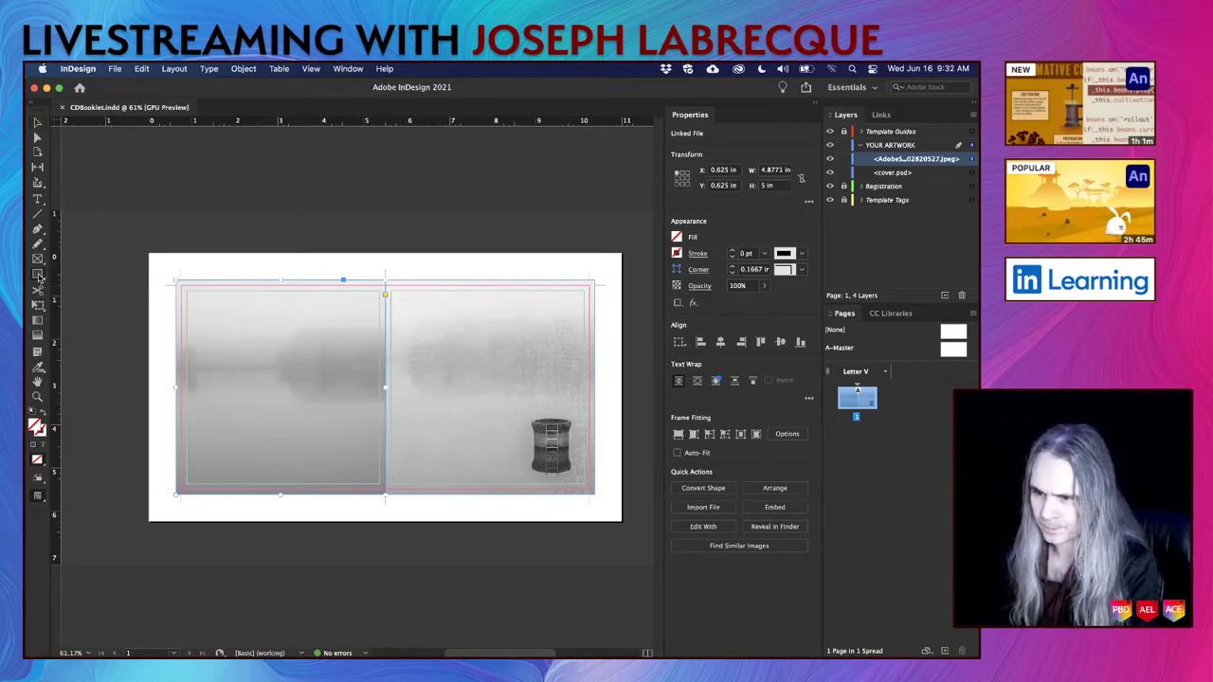
left_click(44, 417)
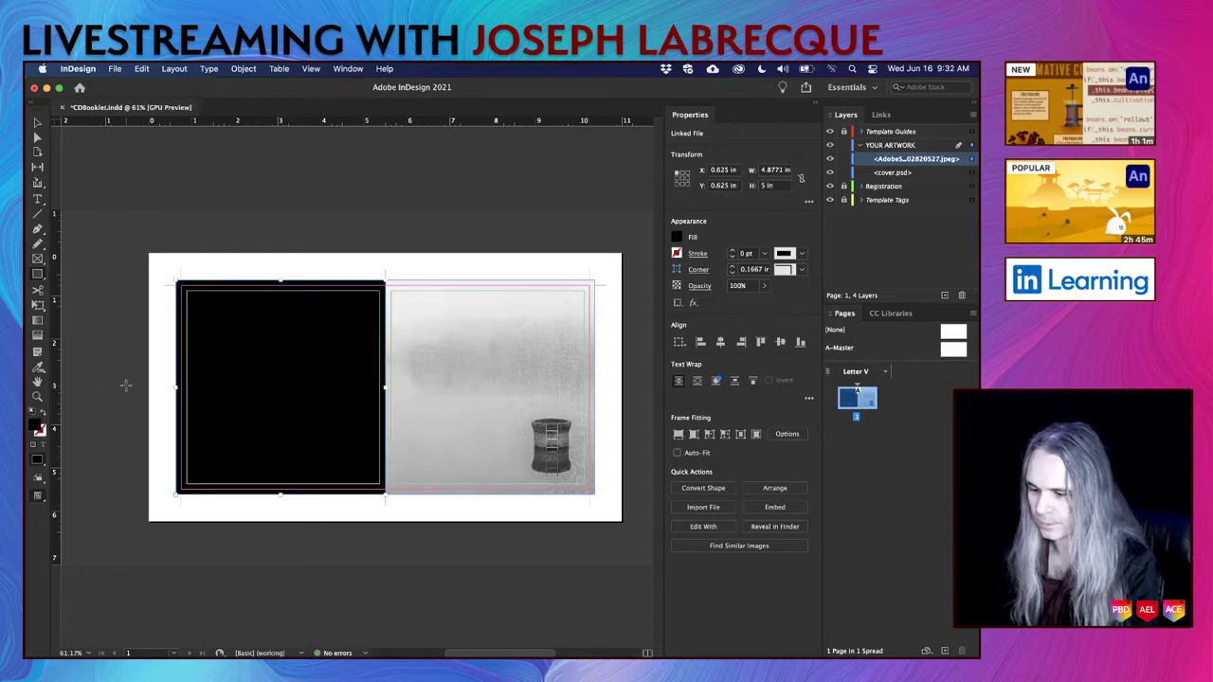
key("super+z")
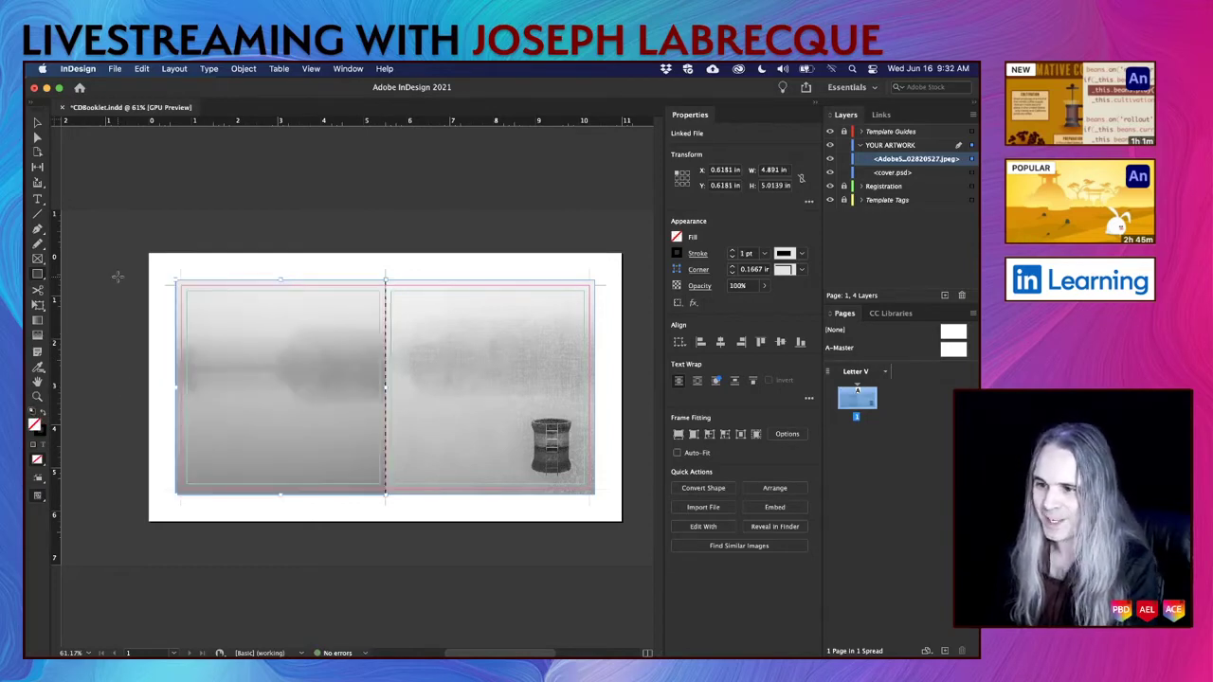
key("super+z")
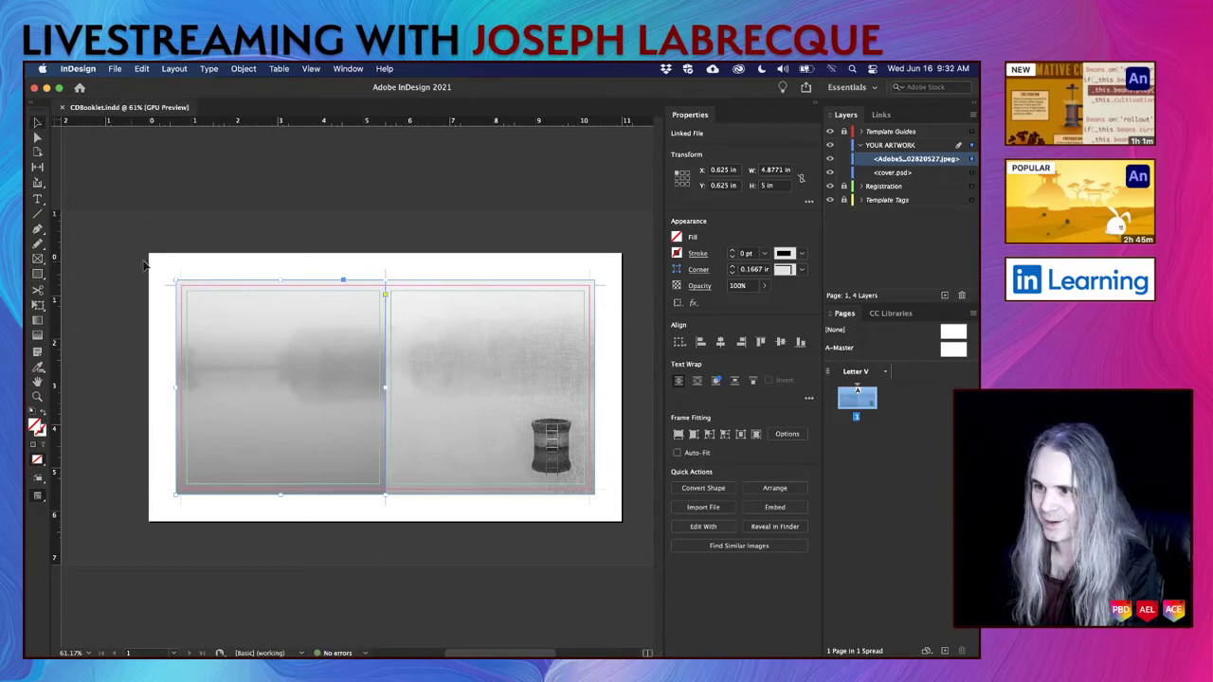
left_click(166, 257)
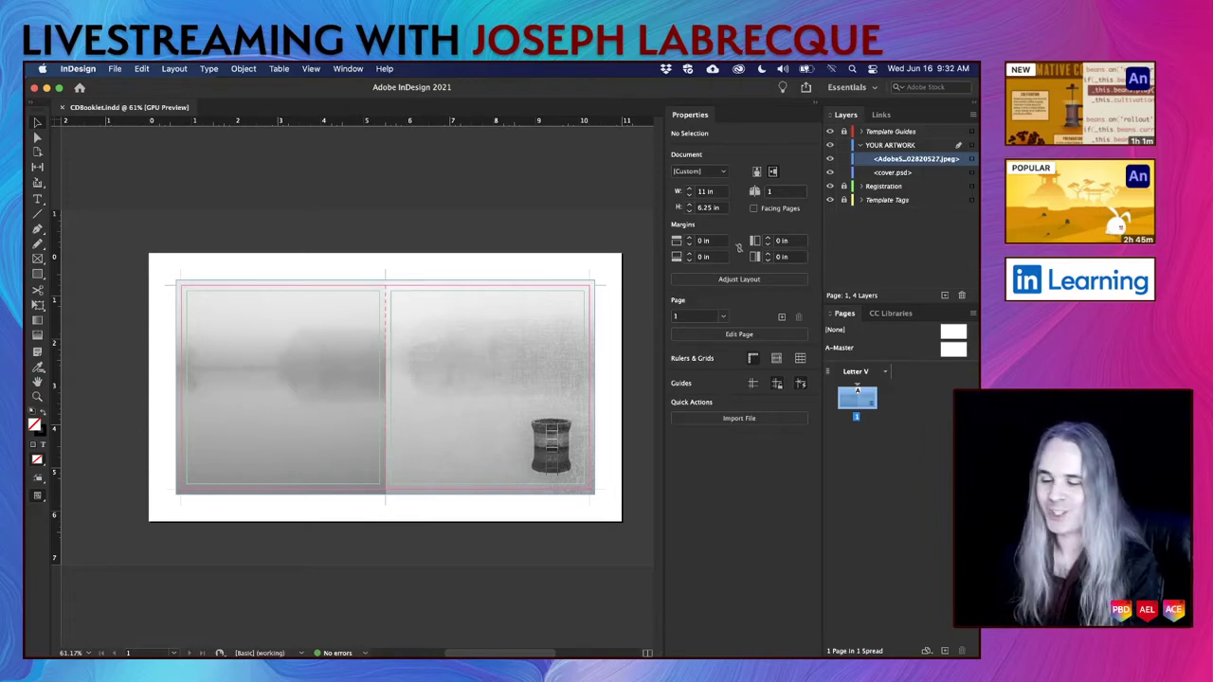
Lock the cover.psd and lake-photo layers, then draw a 4.875 × 5 in rectangle over the left panel.
left_click(37, 274)
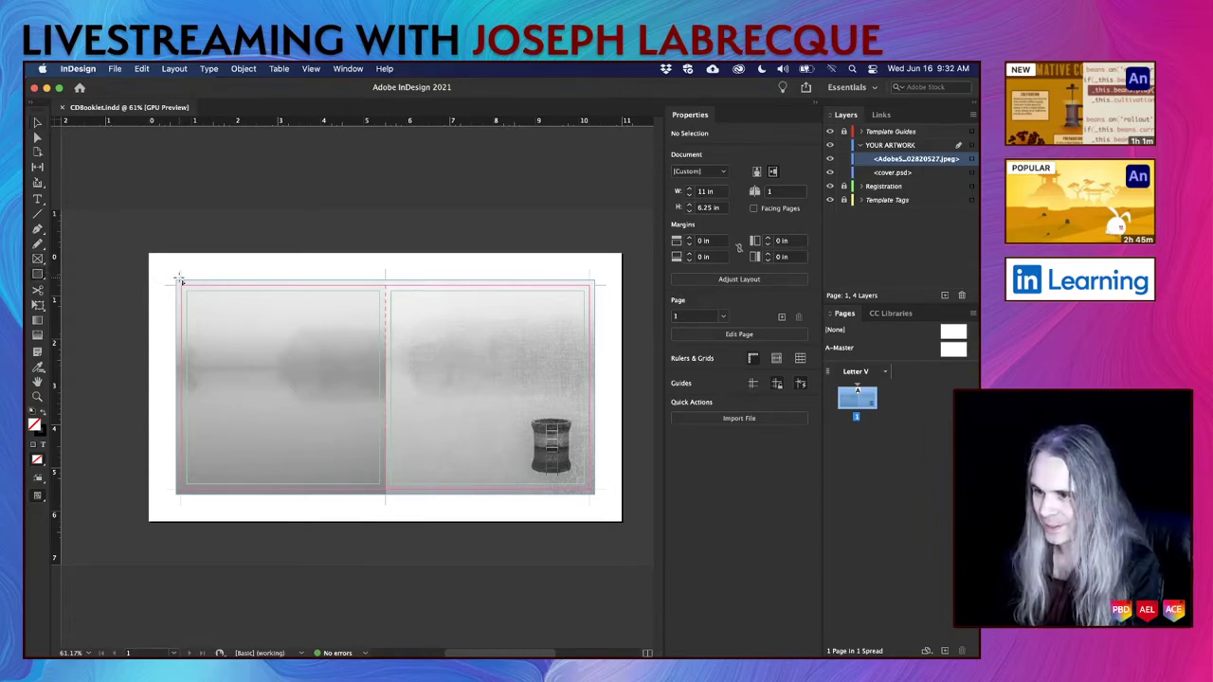
scroll(252, 357, "up", 5)
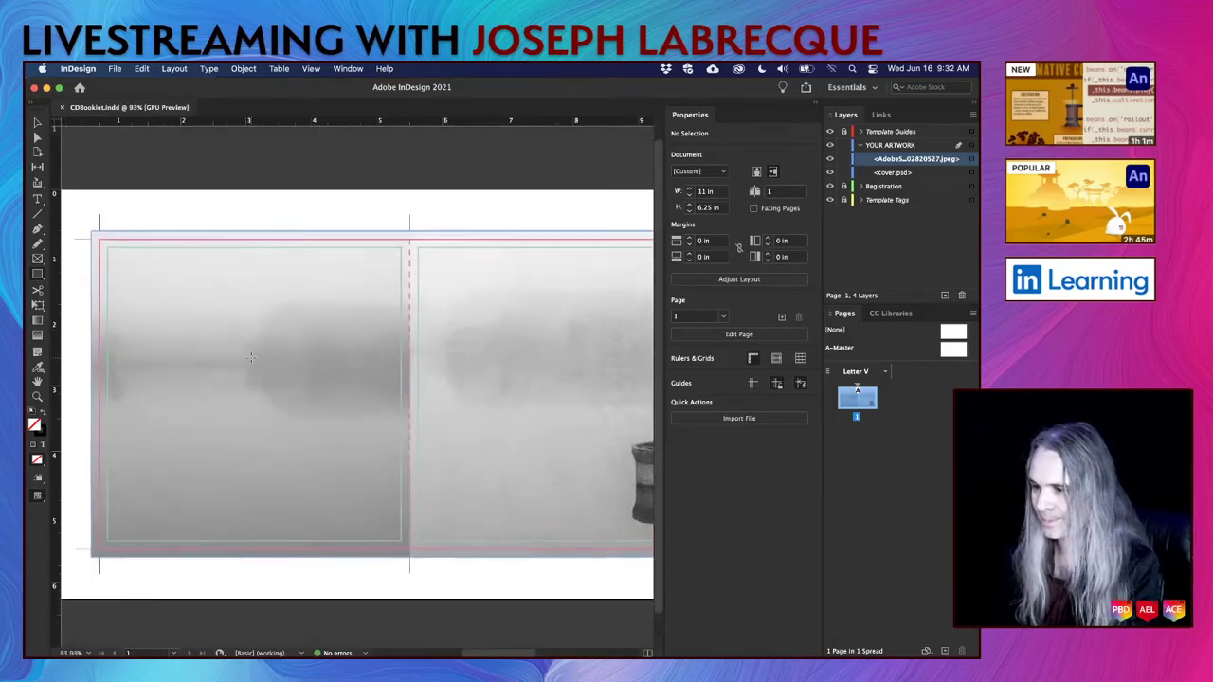
scroll(251, 357, "down", 2)
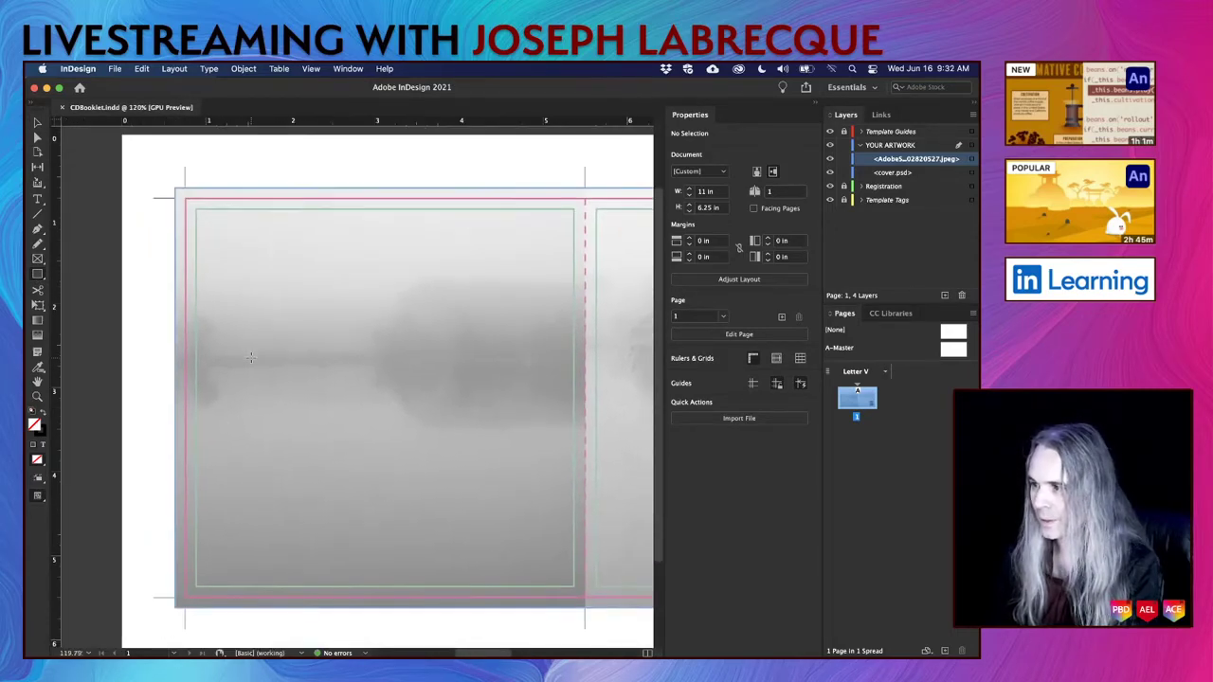
left_click(842, 174)
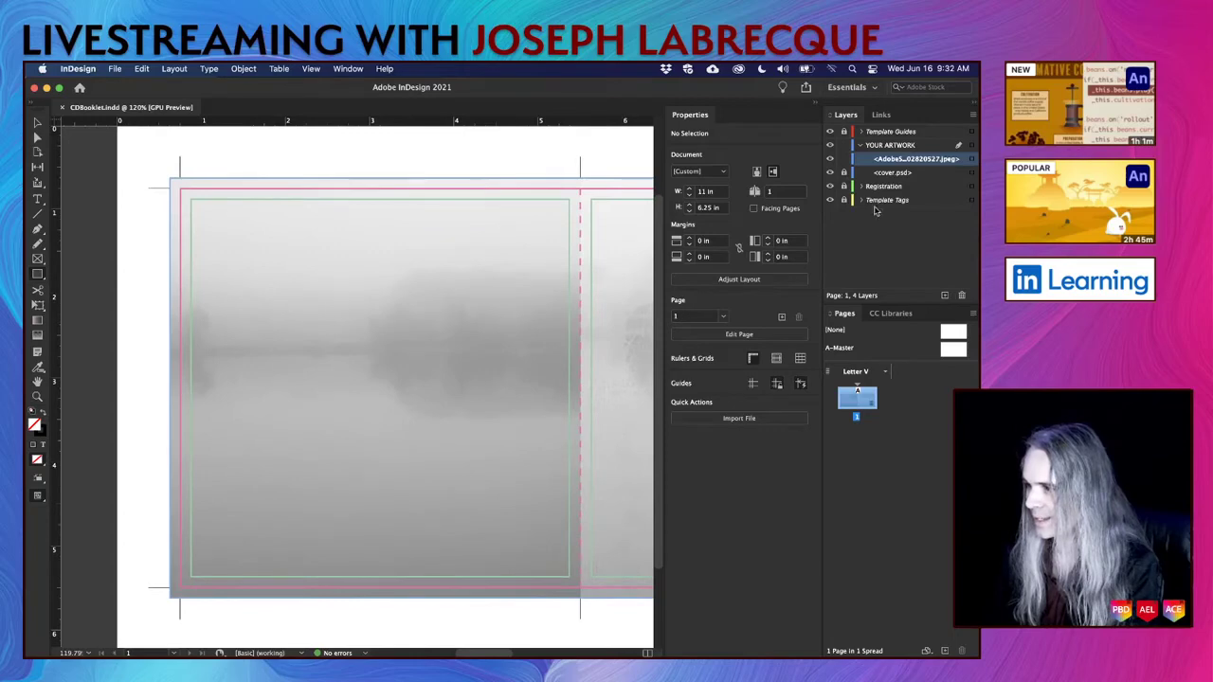
left_click(844, 158)
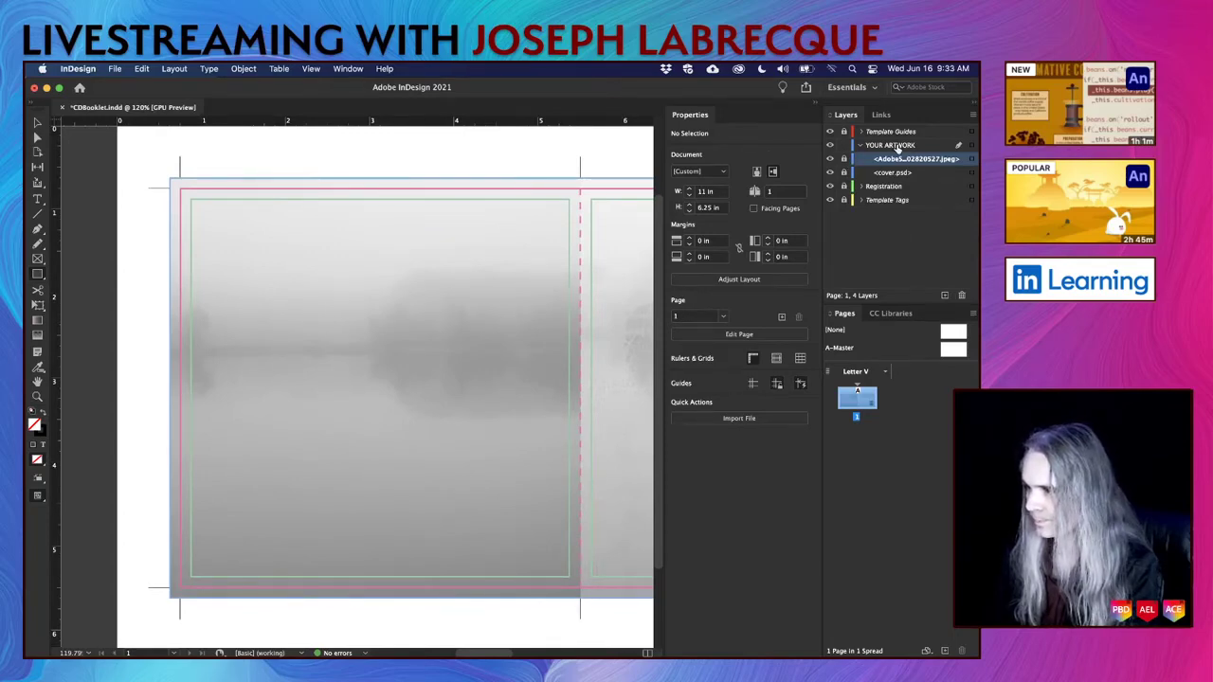
left_click_drag(172, 181, 582, 602)
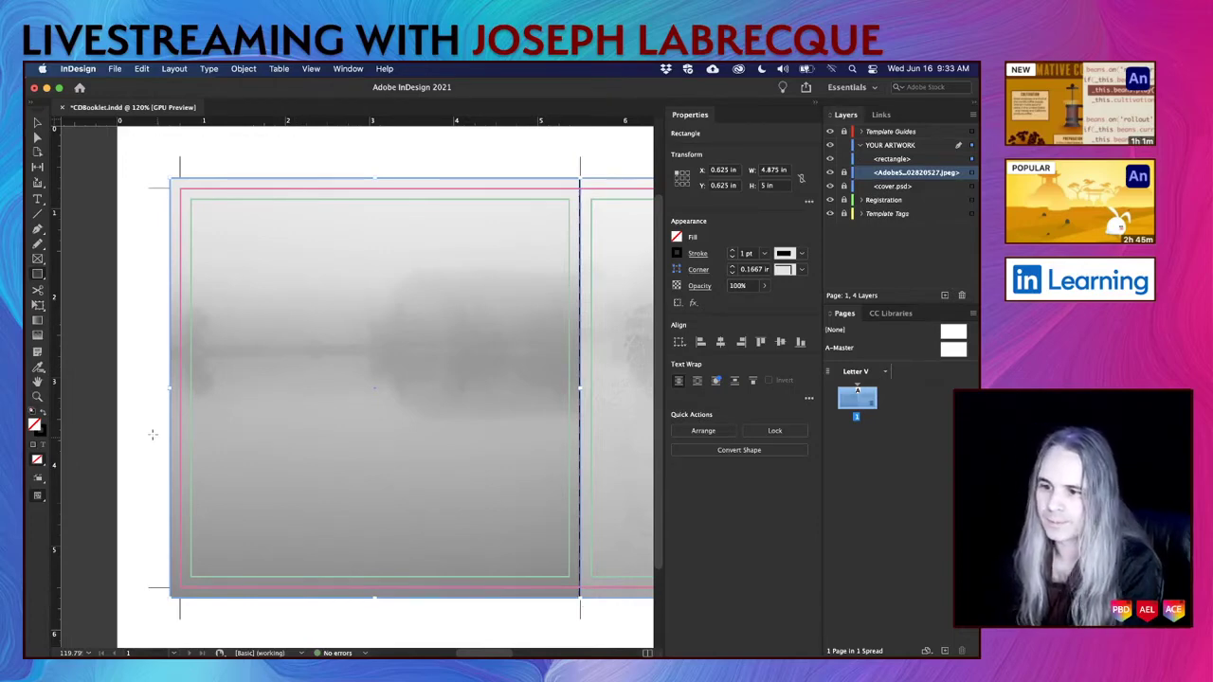
Give the left-panel rectangle a black fill by swapping fill and stroke, and select it.
left_click(41, 415)
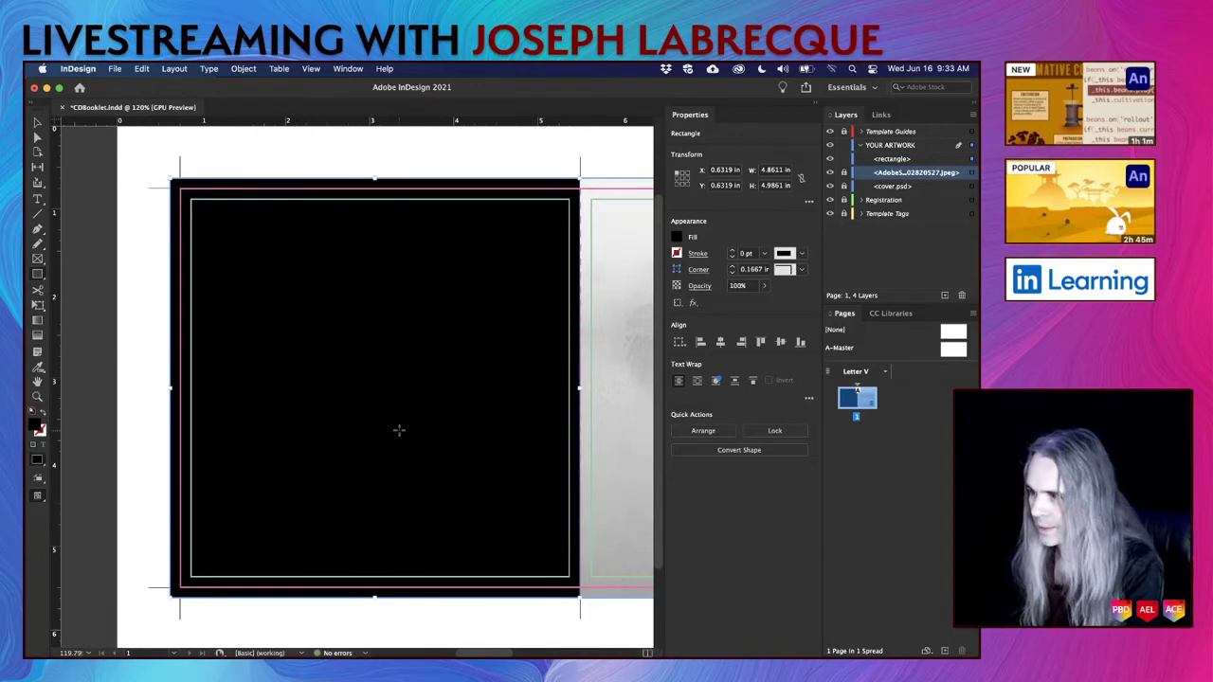
left_click(936, 160)
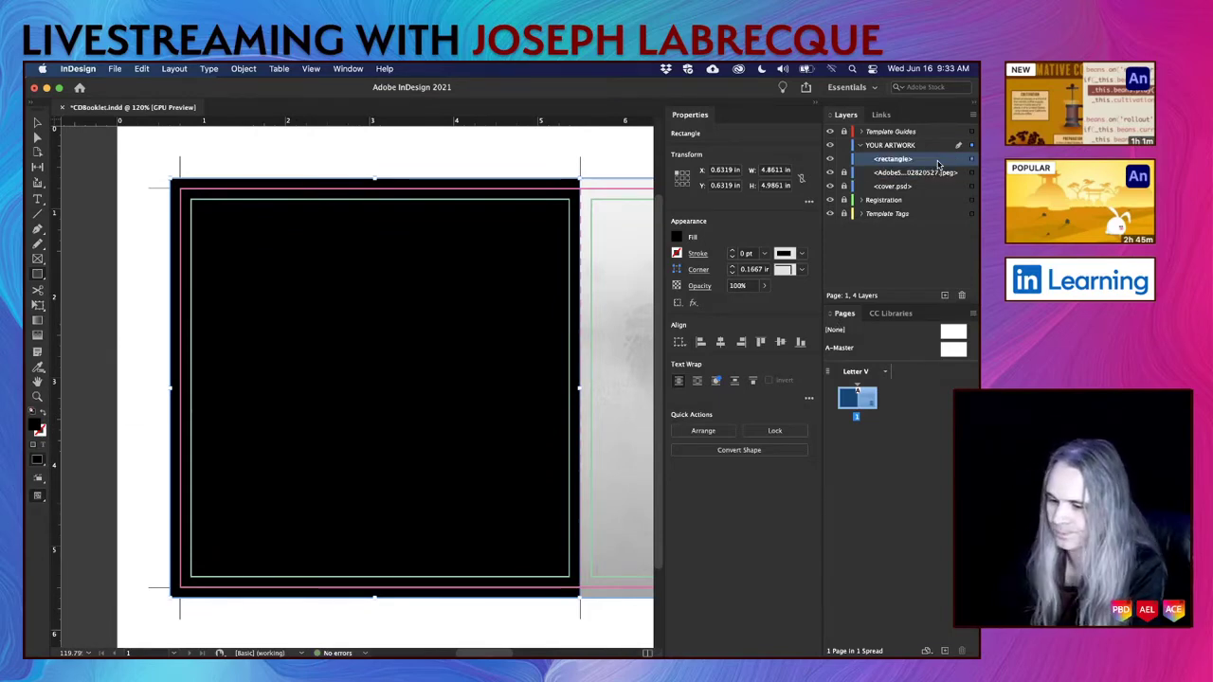
scroll(577, 345, "down", 5, "alt")
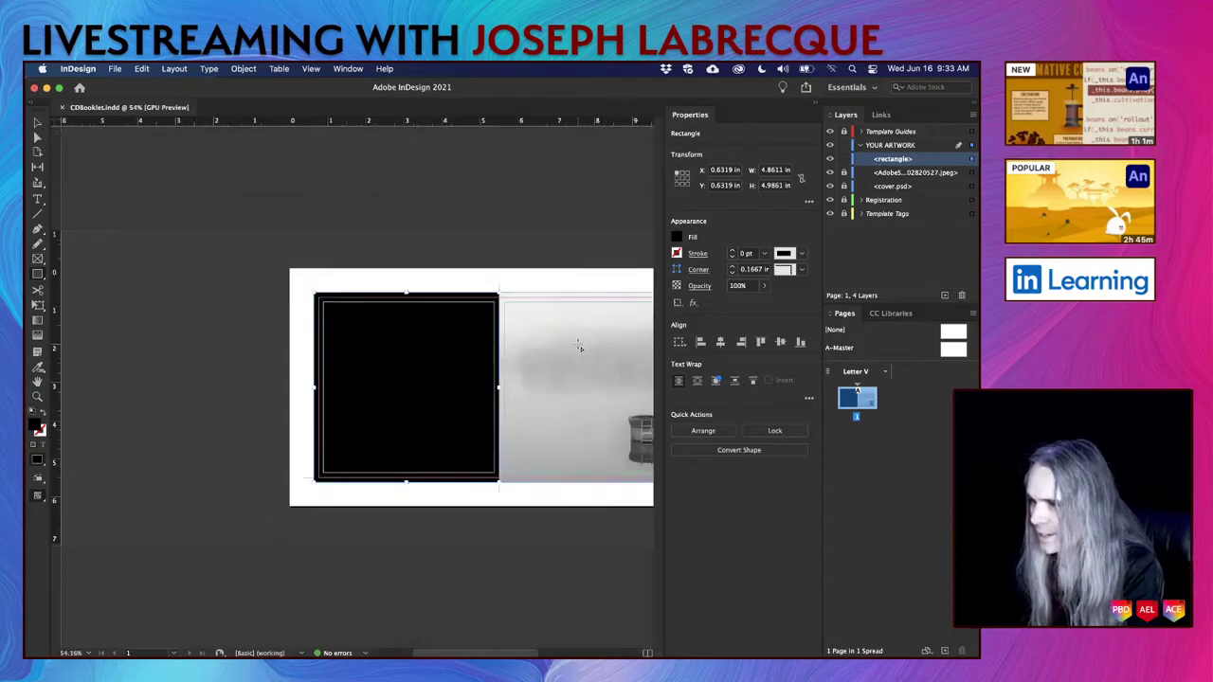
scroll(589, 336, "up", 2, "alt")
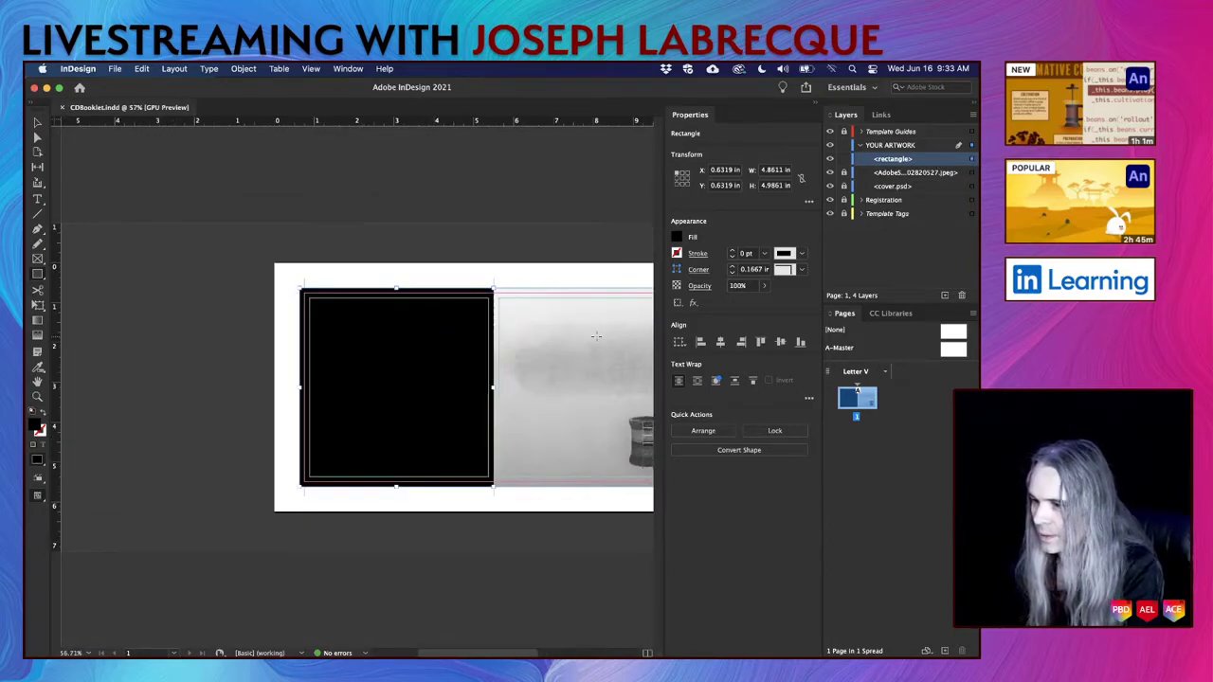
Lower the rectangle's opacity to 48% and bring up its transparency effects list.
left_click(765, 288)
left_click_drag(765, 304, 730, 304)
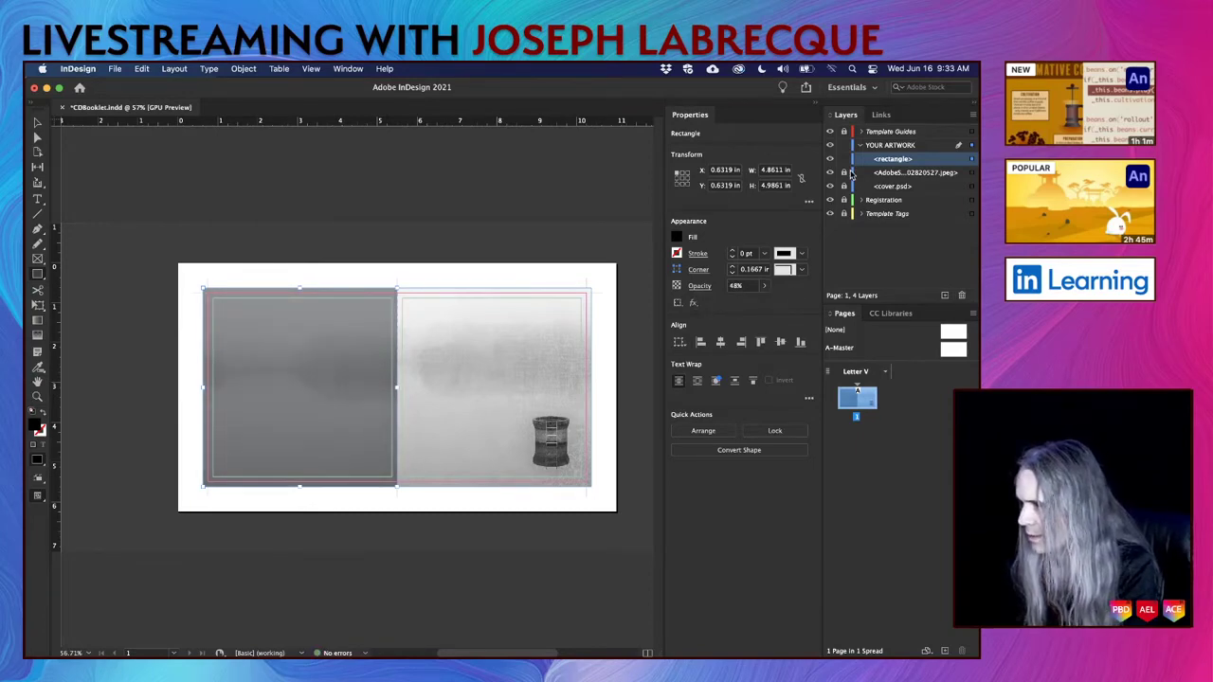
left_click(890, 174)
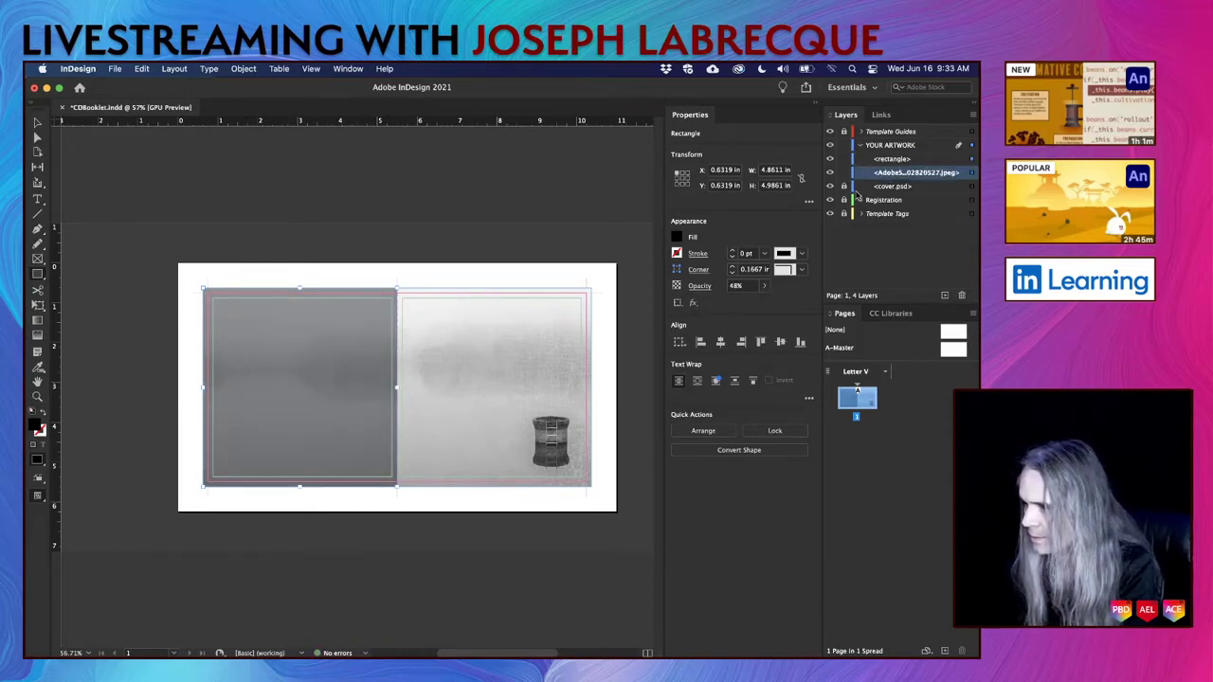
left_click(695, 303)
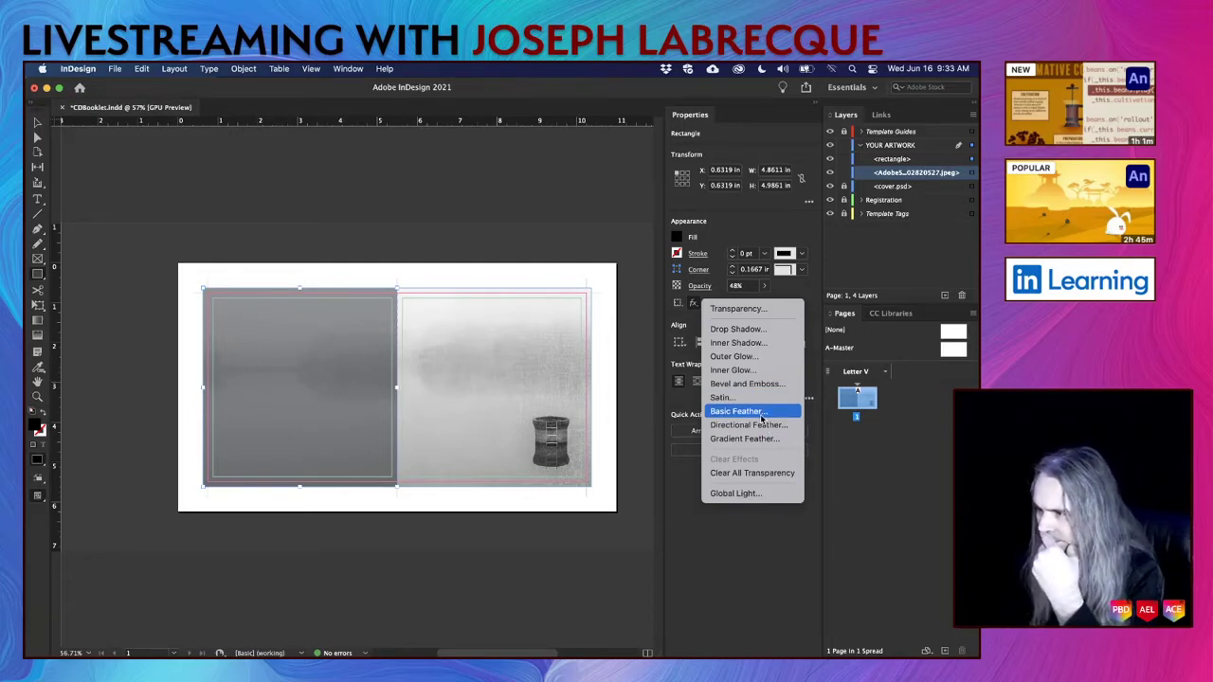
left_click(761, 417)
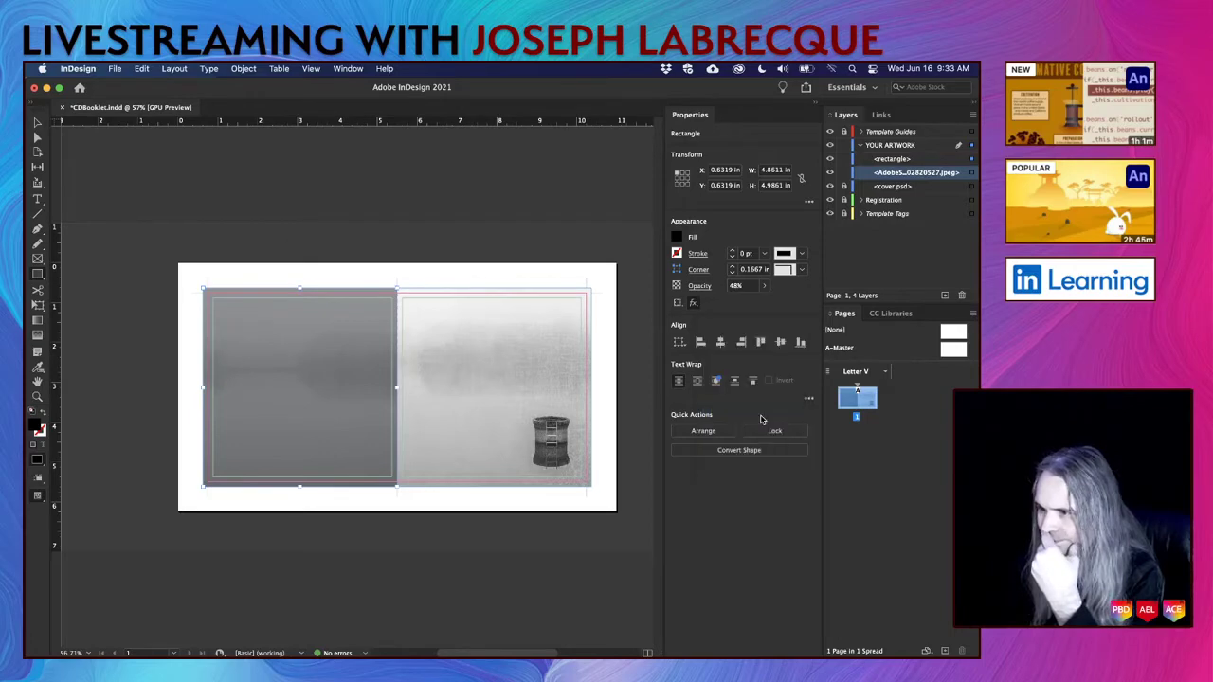
left_click_drag(415, 228, 561, 221)
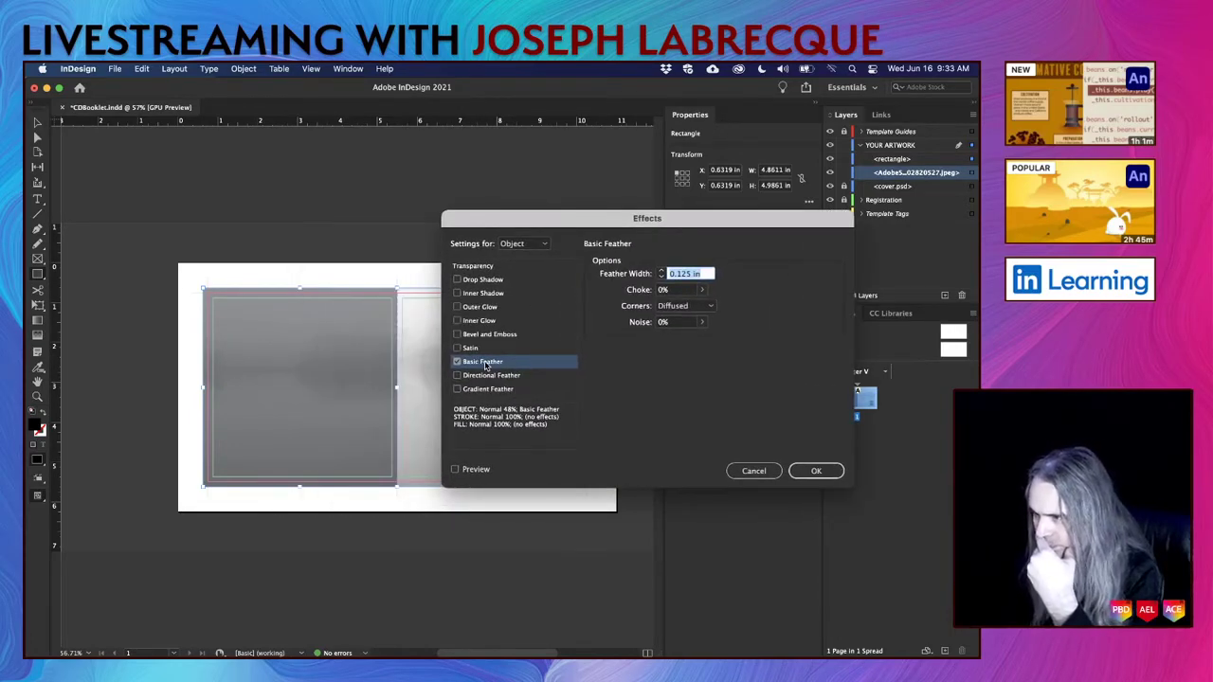
left_click(465, 471)
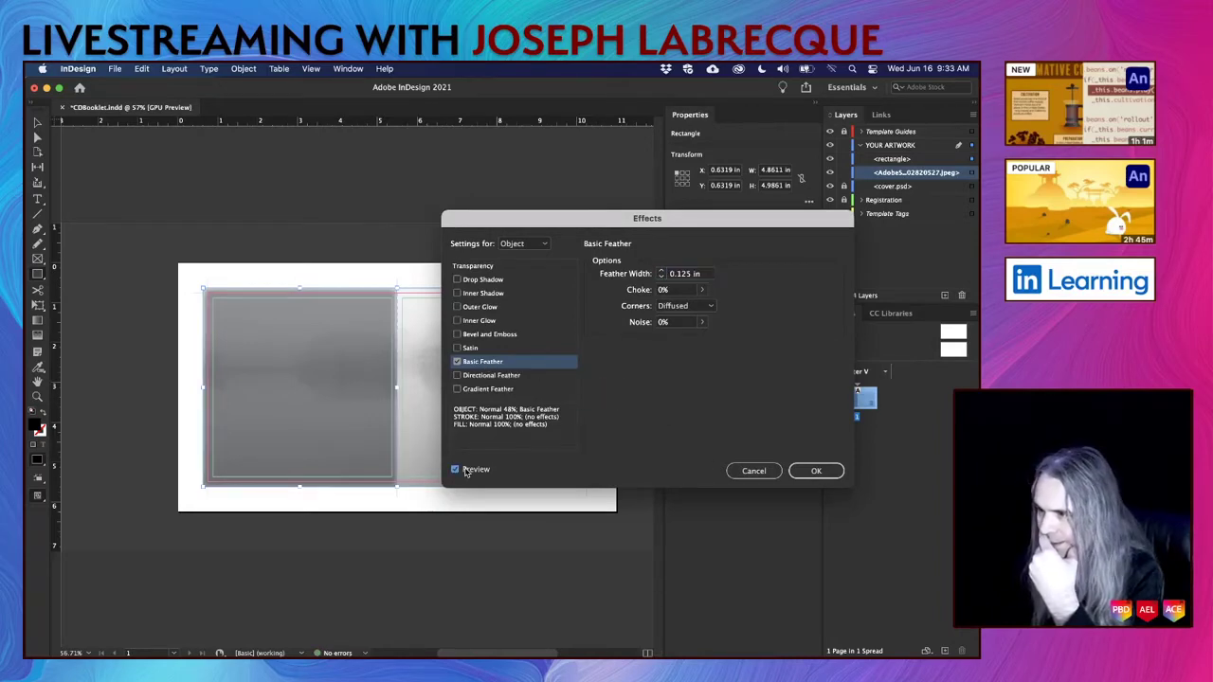
left_click(456, 470)
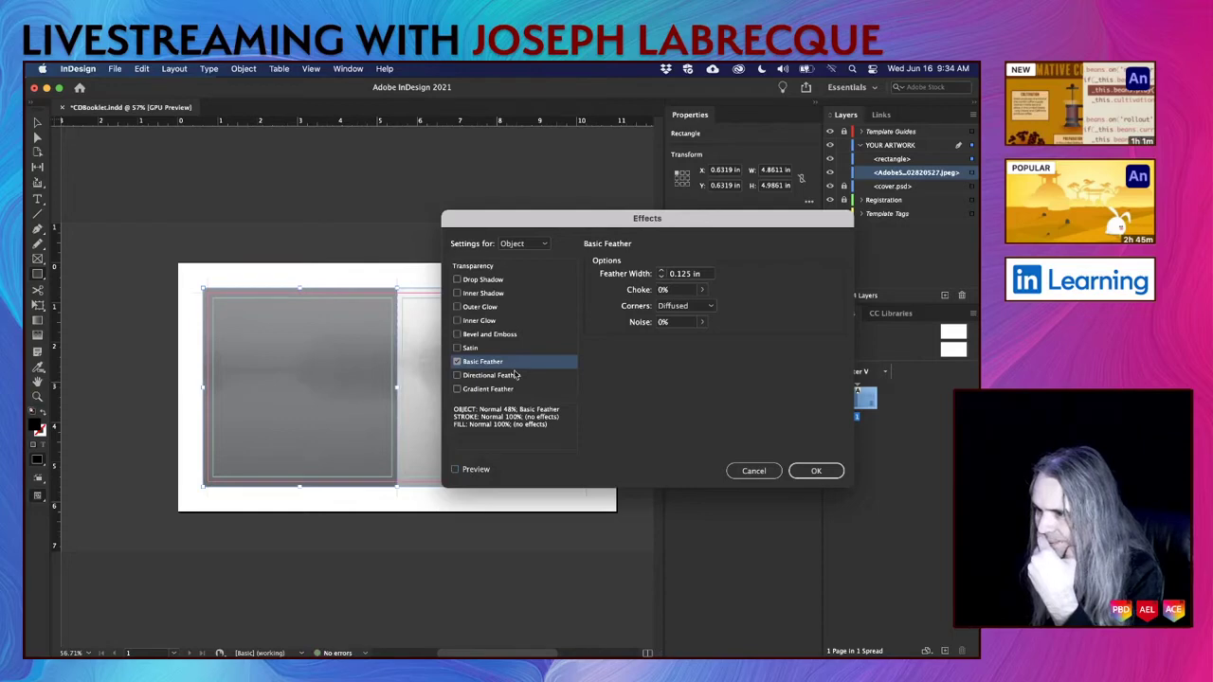
left_click(464, 362)
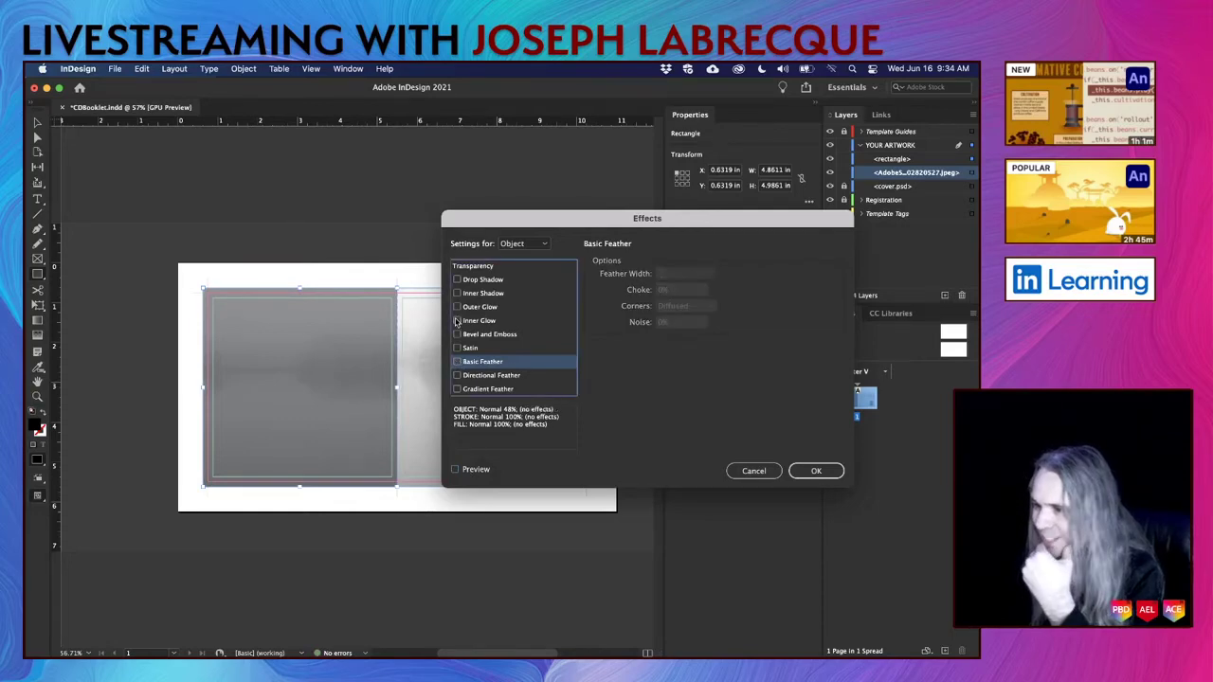
left_click(753, 471)
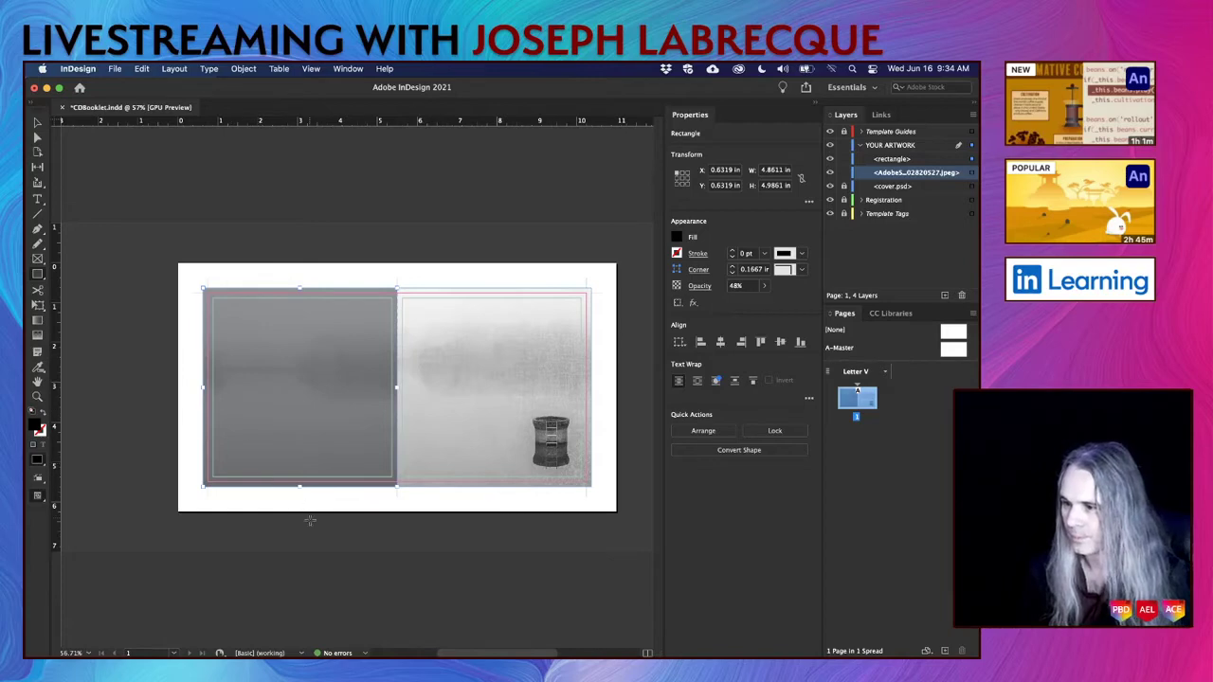
Deselect, make YOUR ARTWORK the active layer, zoom onto the right page, then switch to Illustrator.
left_click(844, 160)
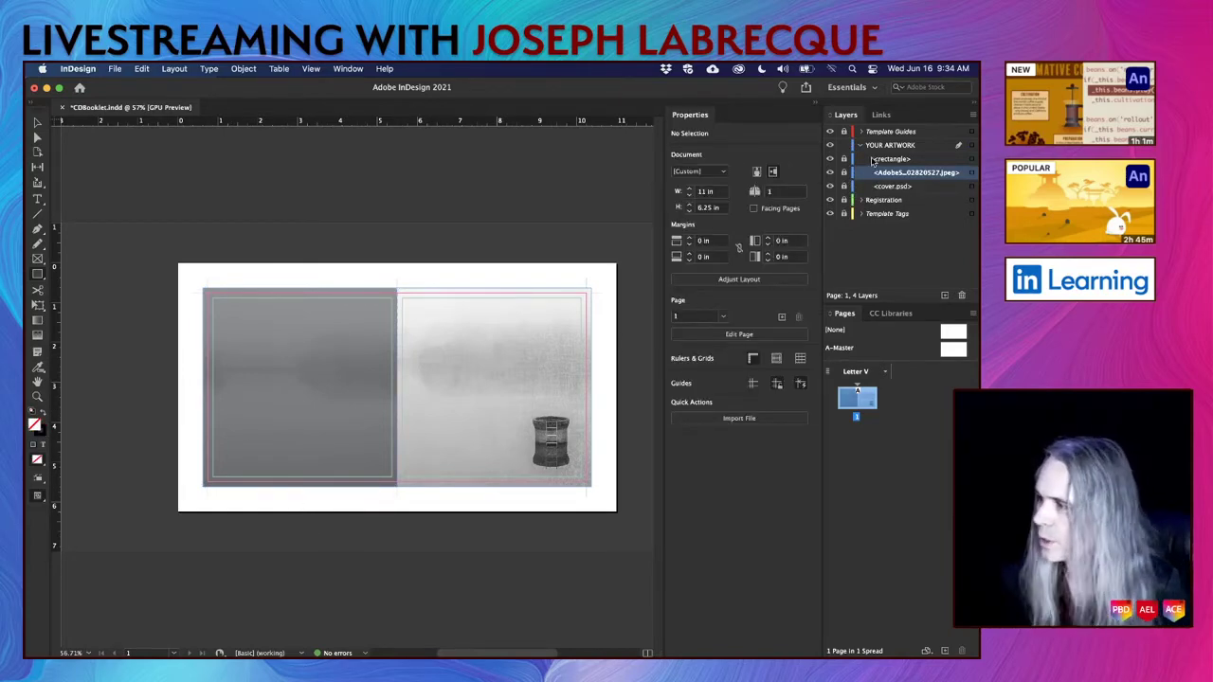
left_click(907, 145)
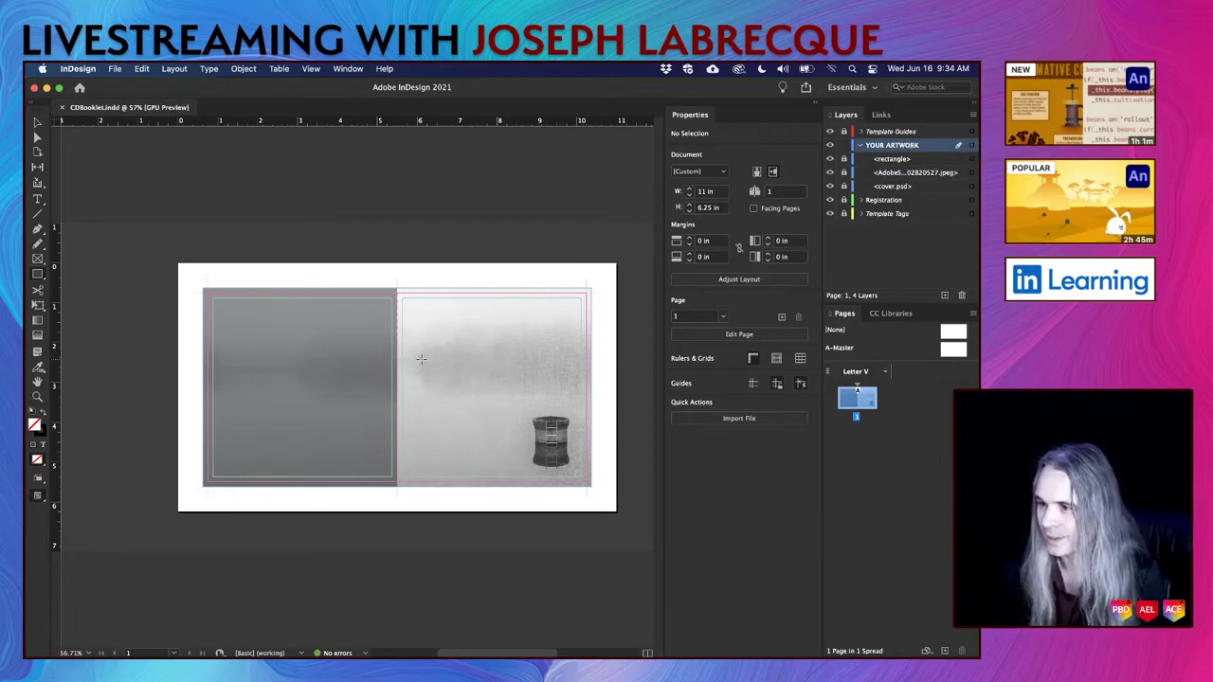
scroll(421, 360, "up", 2)
scroll(422, 358, "up", 3)
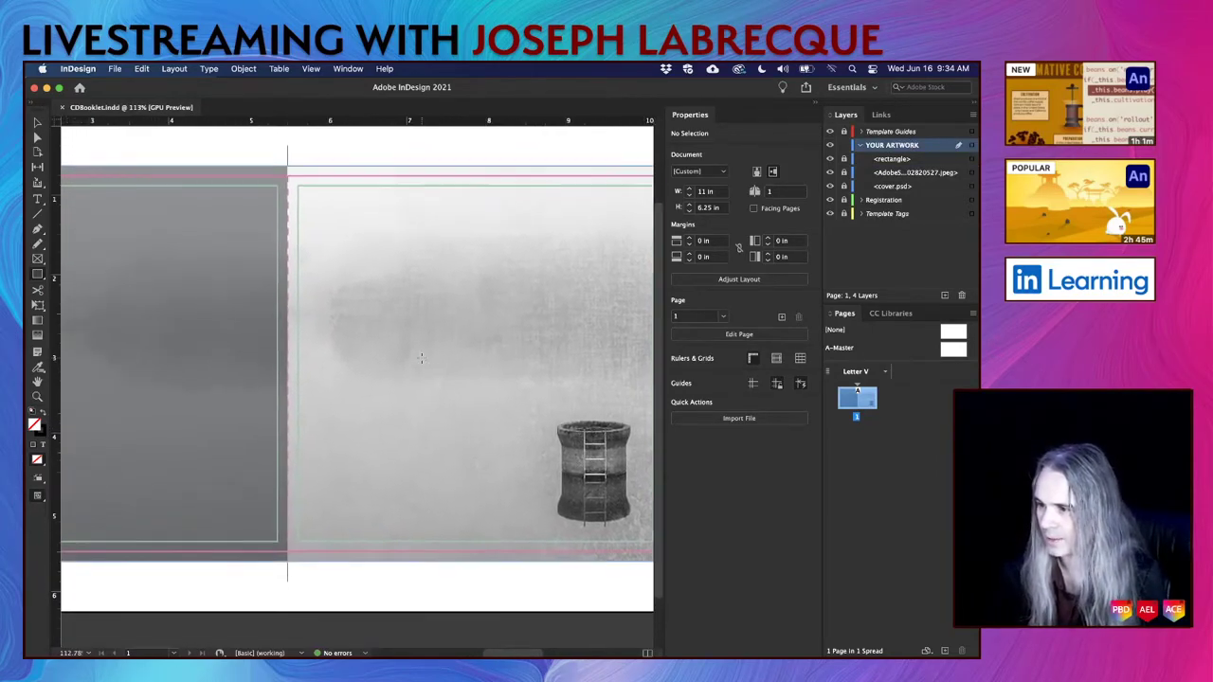
scroll(422, 358, "right", 5)
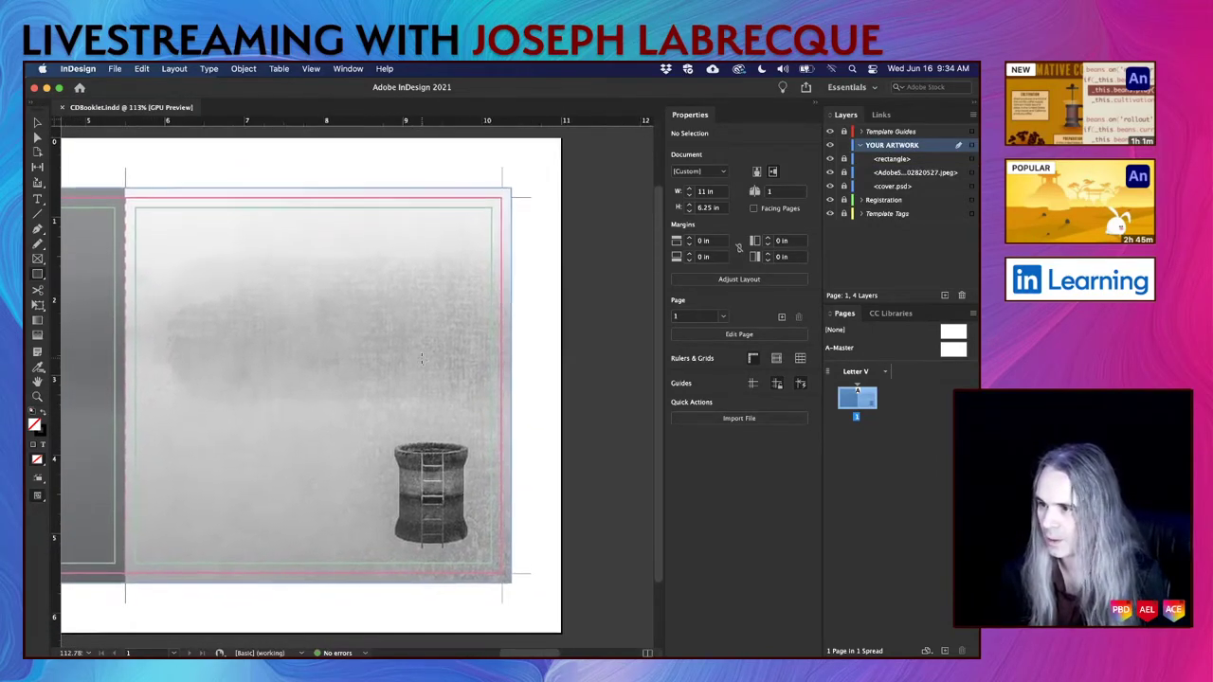
scroll(421, 357, "up", 2)
scroll(422, 358, "down", 3)
scroll(422, 357, "left", 2)
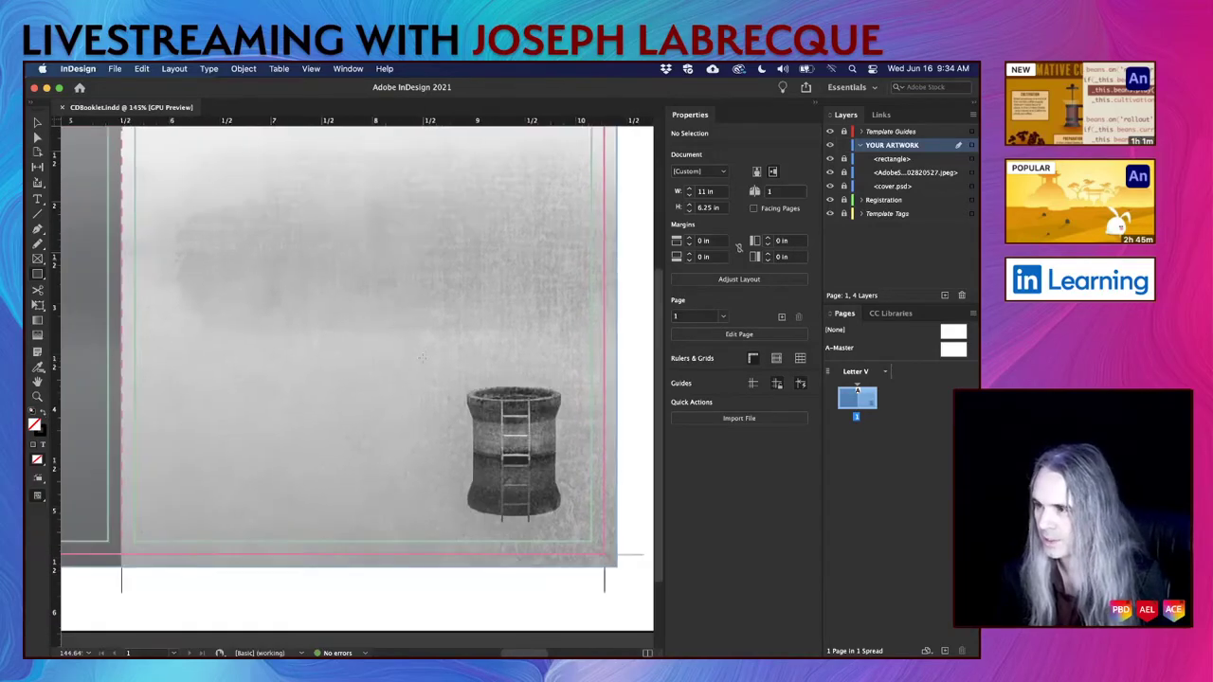
scroll(422, 357, "up", 2)
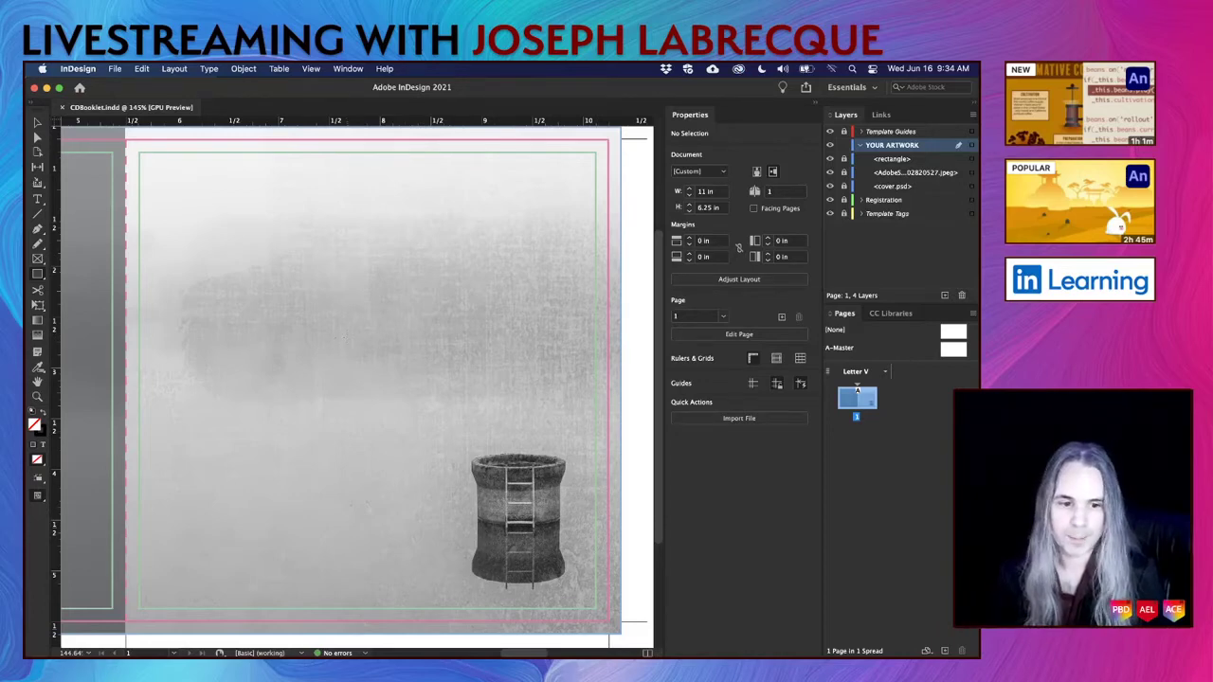
key("super+Tab")
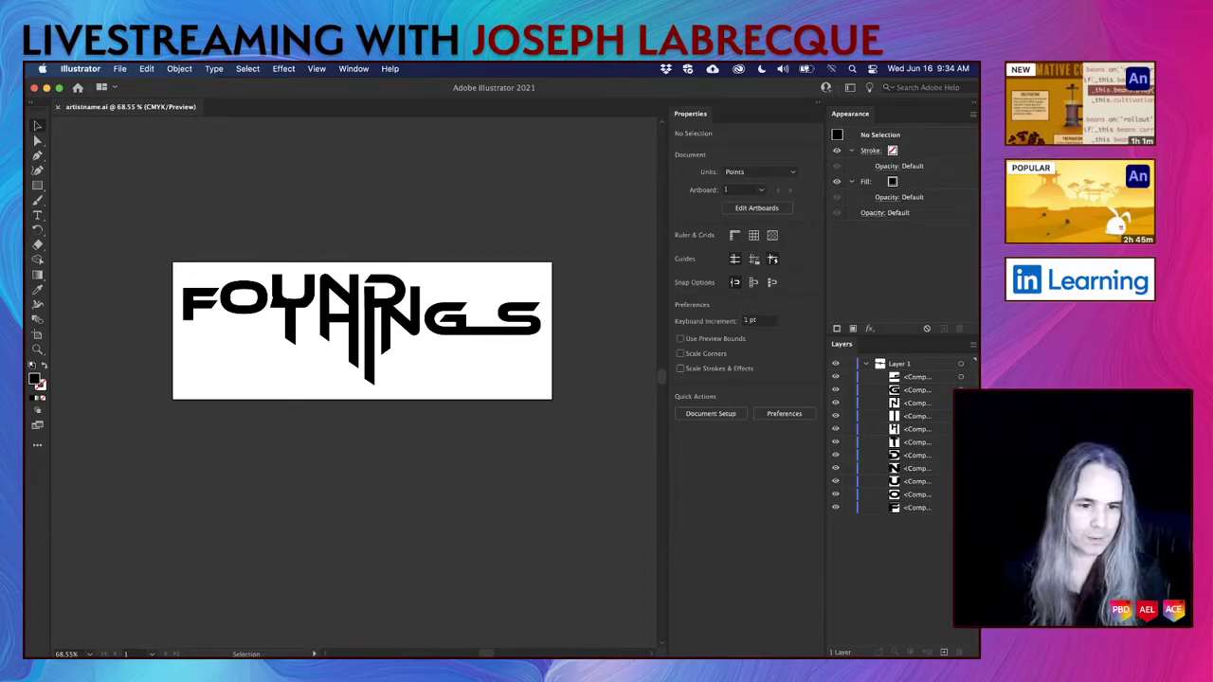
key("super+Tab")
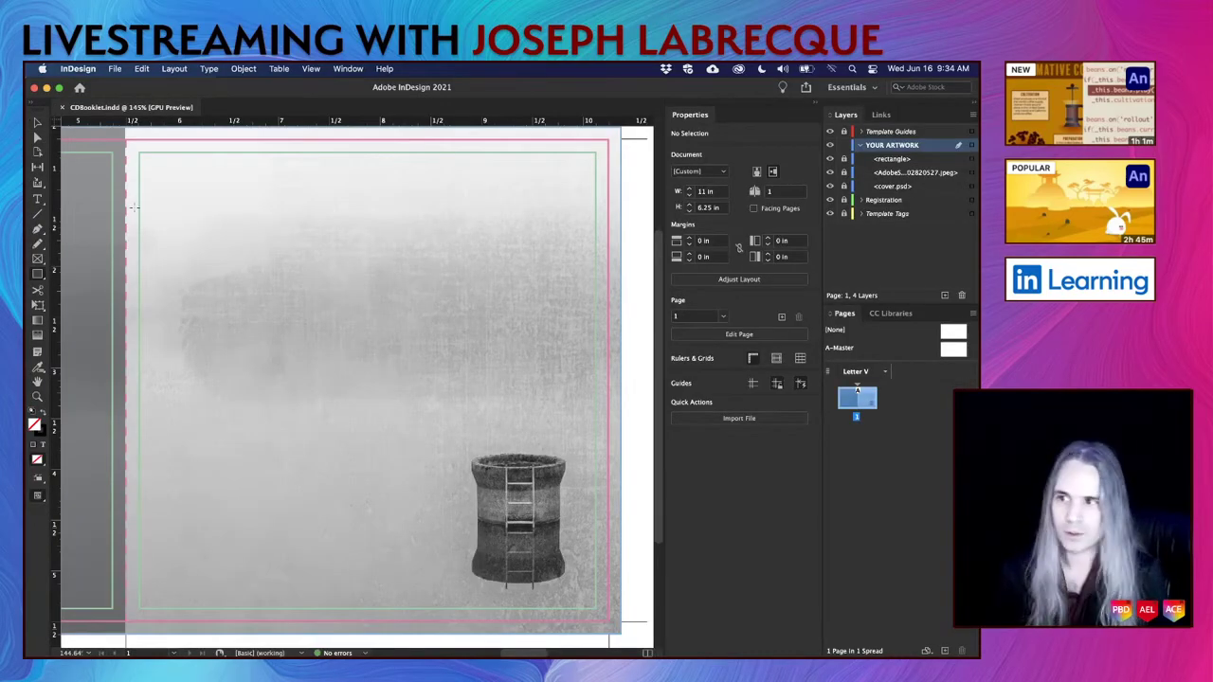
Load artistname.ai from the Album Art folder through File > Place.
left_click(115, 69)
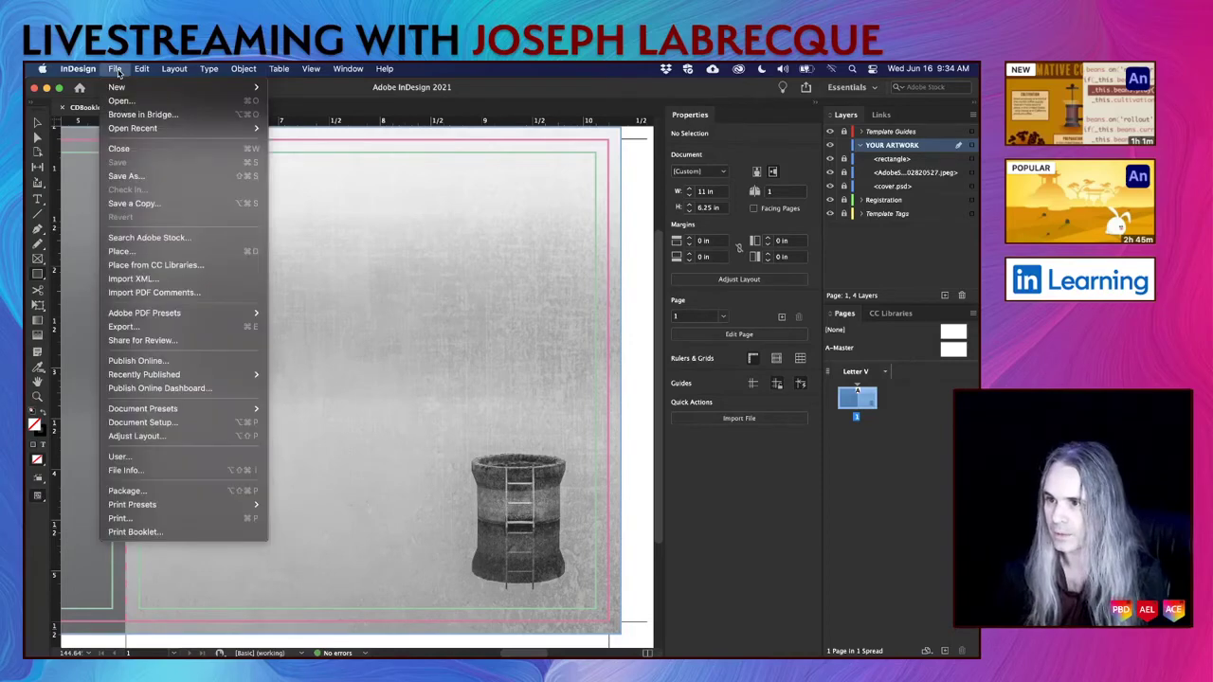
left_click(144, 251)
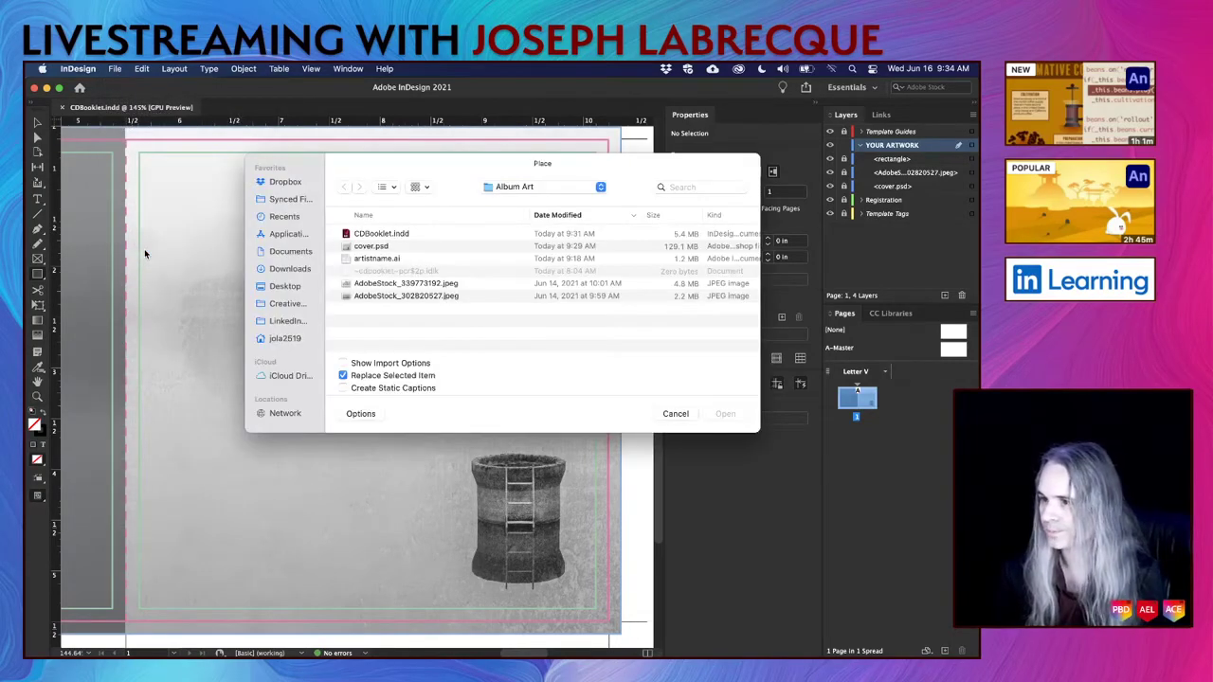
left_click(375, 259)
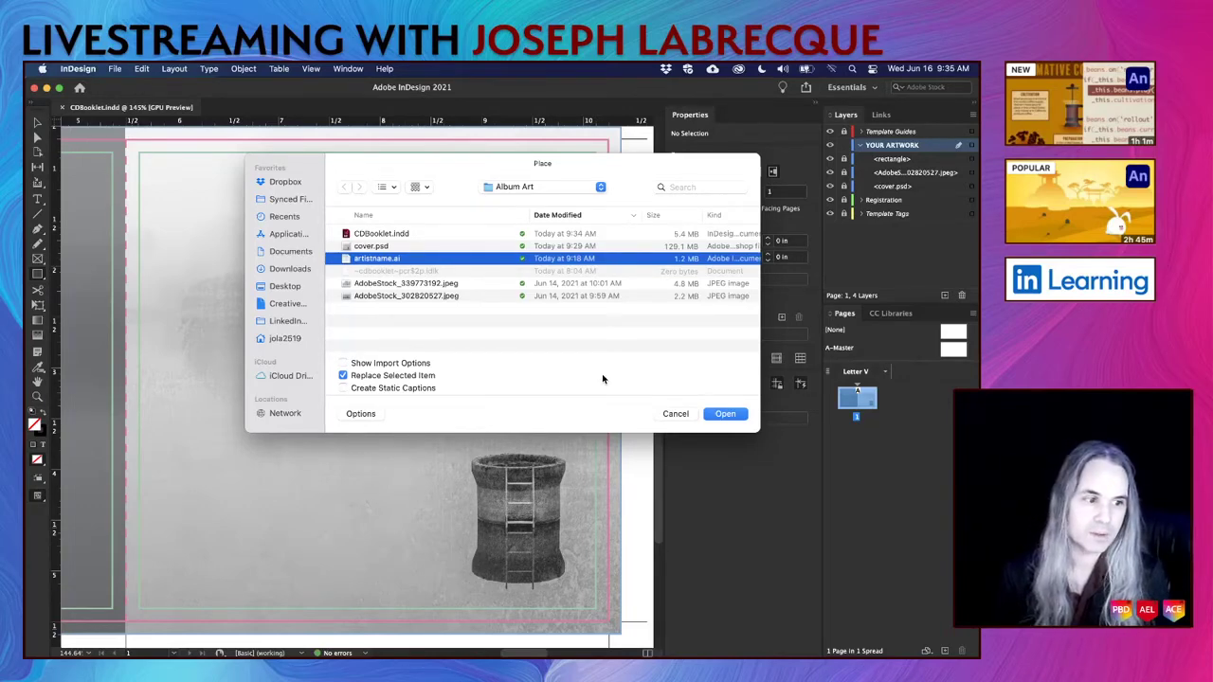
left_click(725, 414)
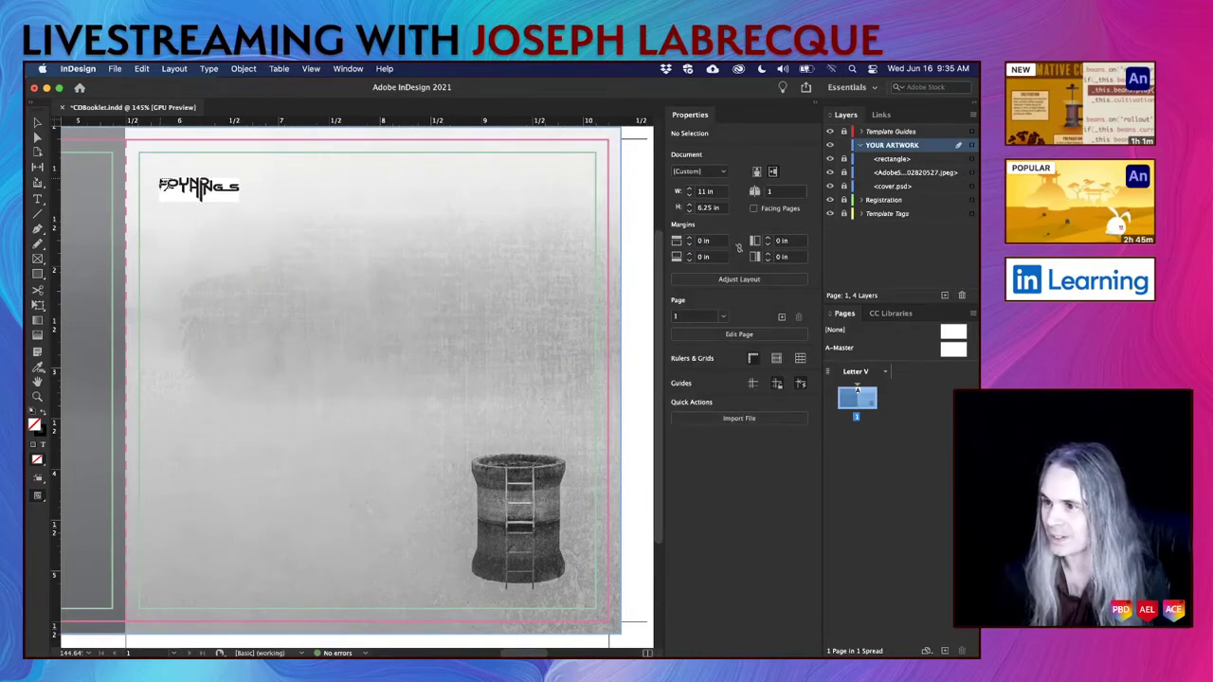
Place the FOUND THINGS logo near the cover's top-left and nudge it into position.
left_click_drag(155, 171, 466, 318)
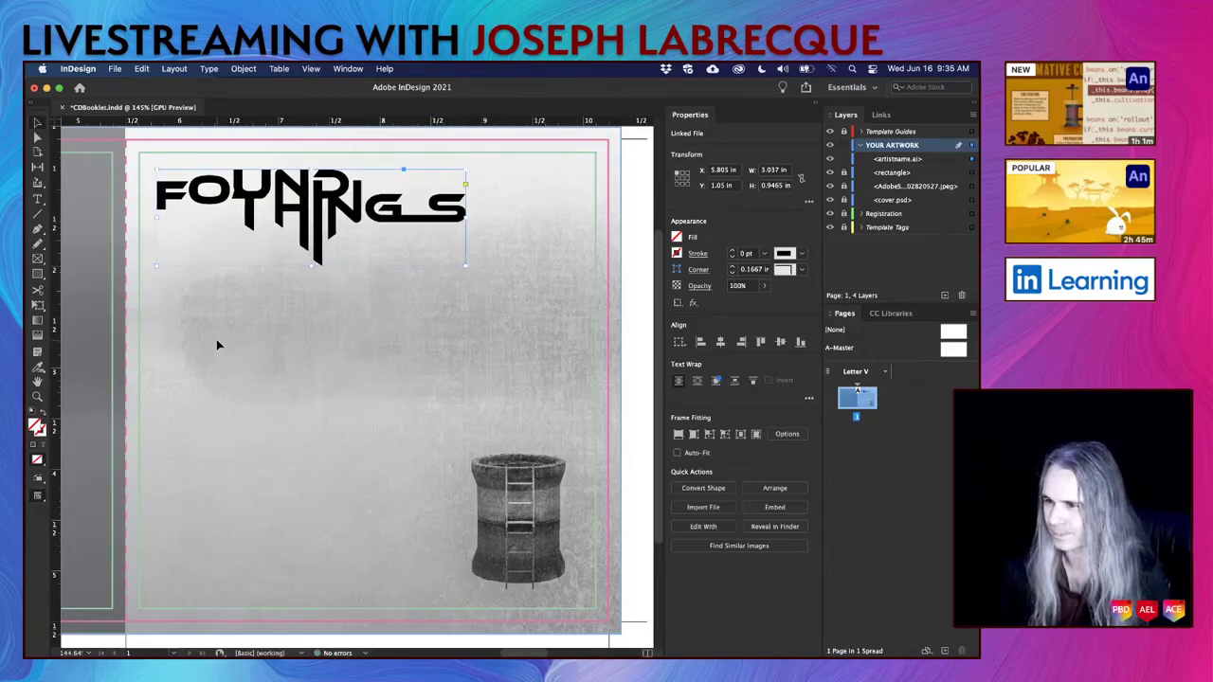
left_click(636, 422)
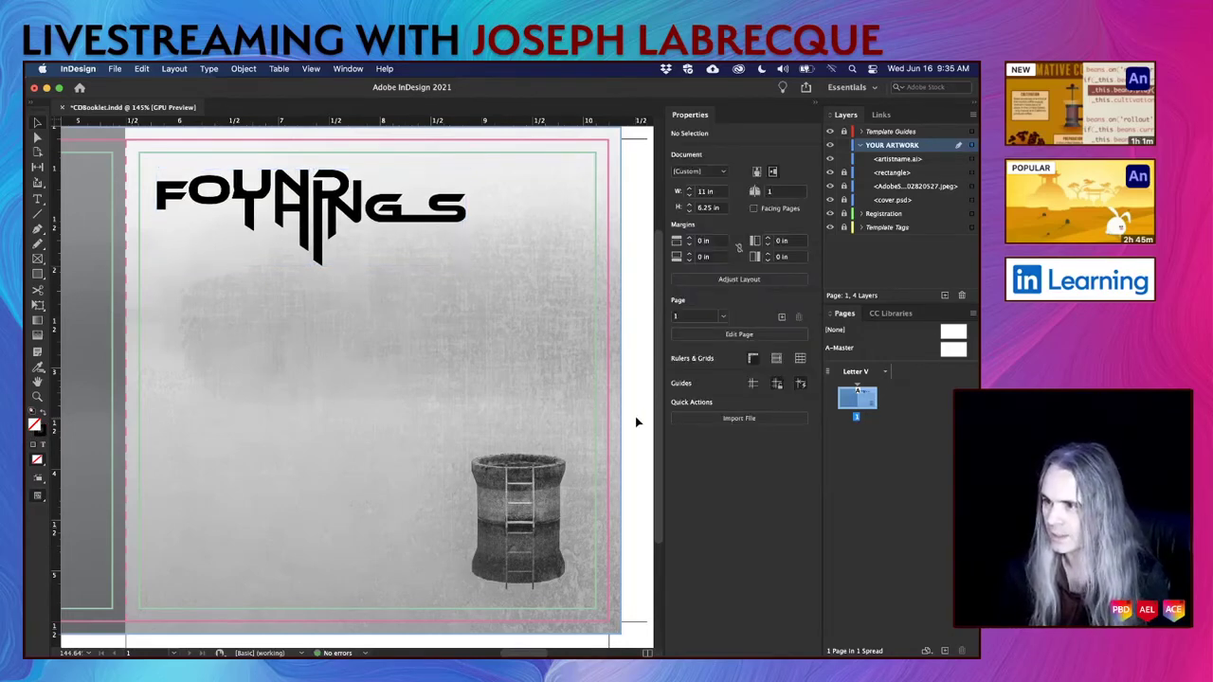
left_click_drag(353, 218, 358, 254)
key("Right")
key("Right")
key("Right")
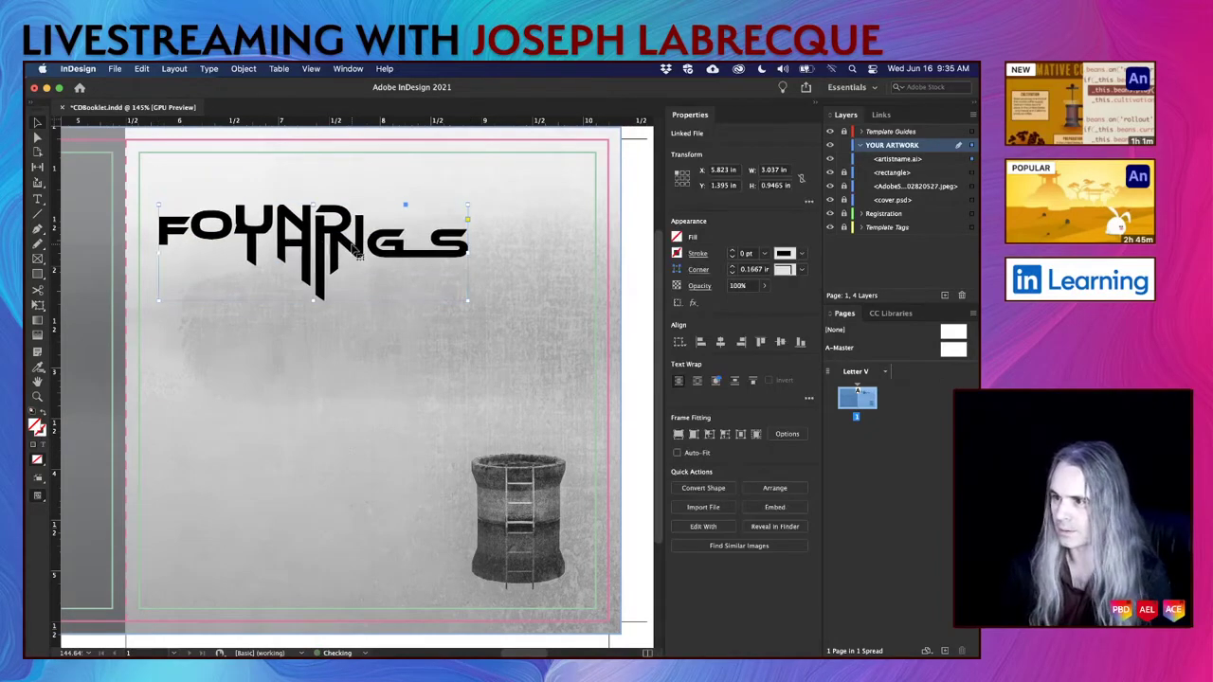
key("Right")
key("Right")
key("Right")
key("Right")
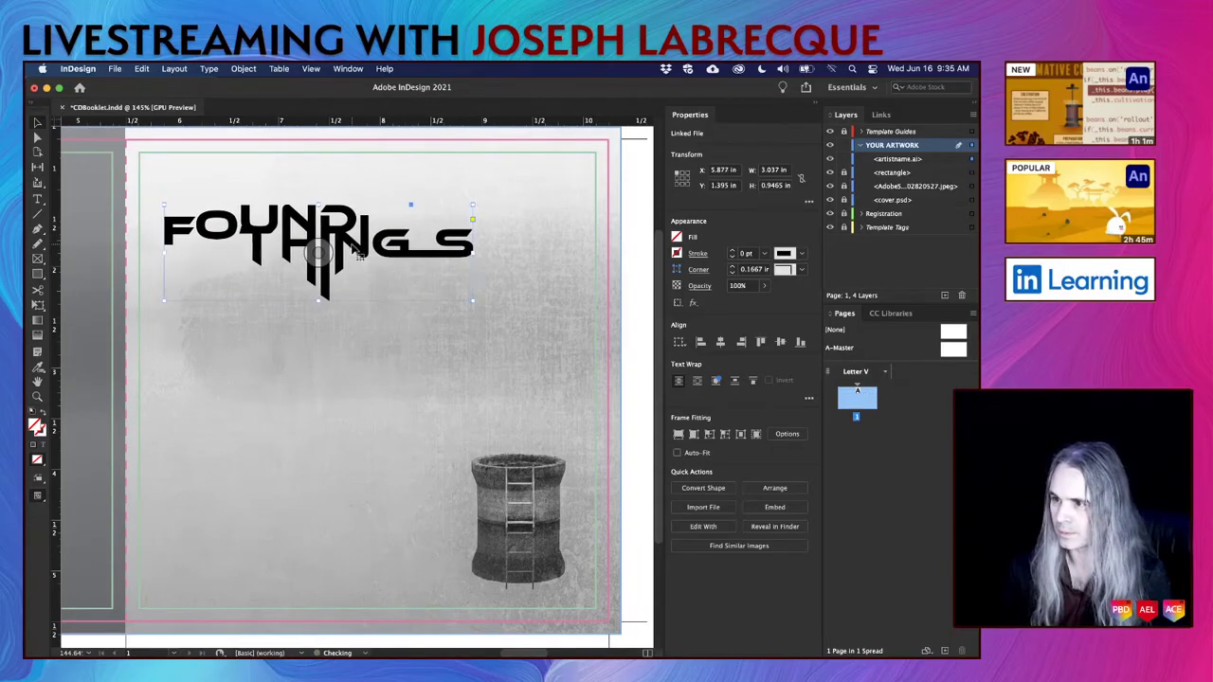
key("Up")
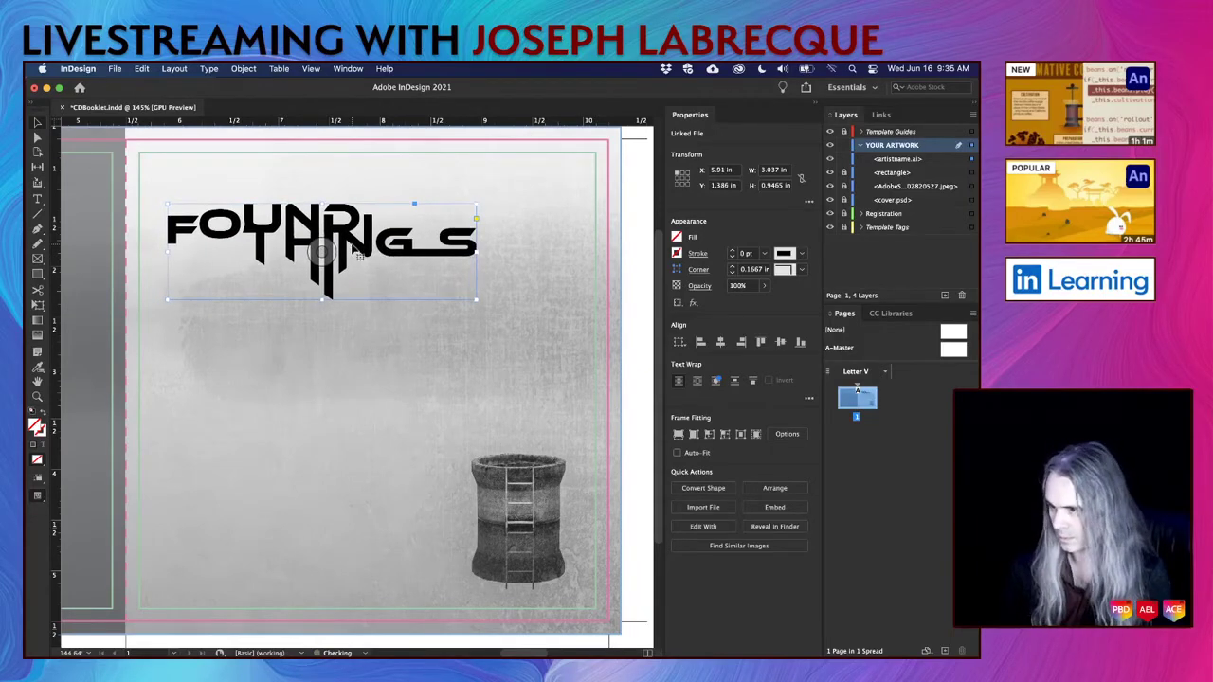
key("super+minus")
key("super+minus")
Shrink the logo frame to 2.6782 × 0.82 in and fit the whole graphic inside it.
left_click(497, 354)
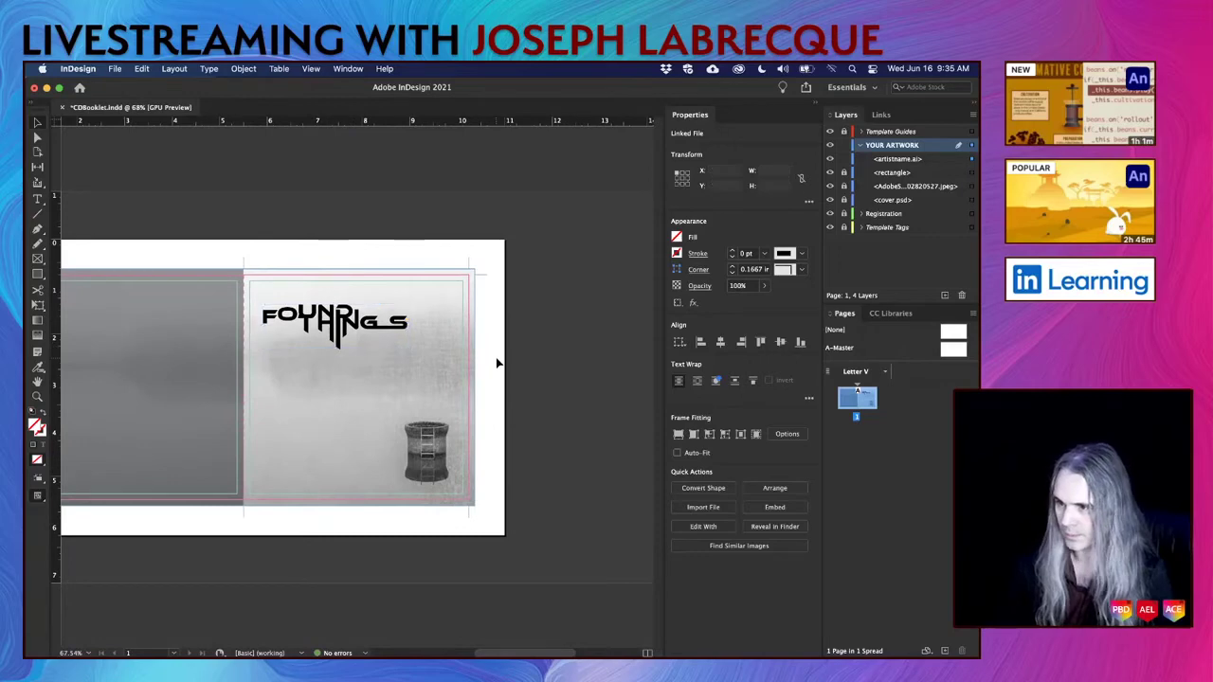
left_click_drag(359, 338, 358, 332)
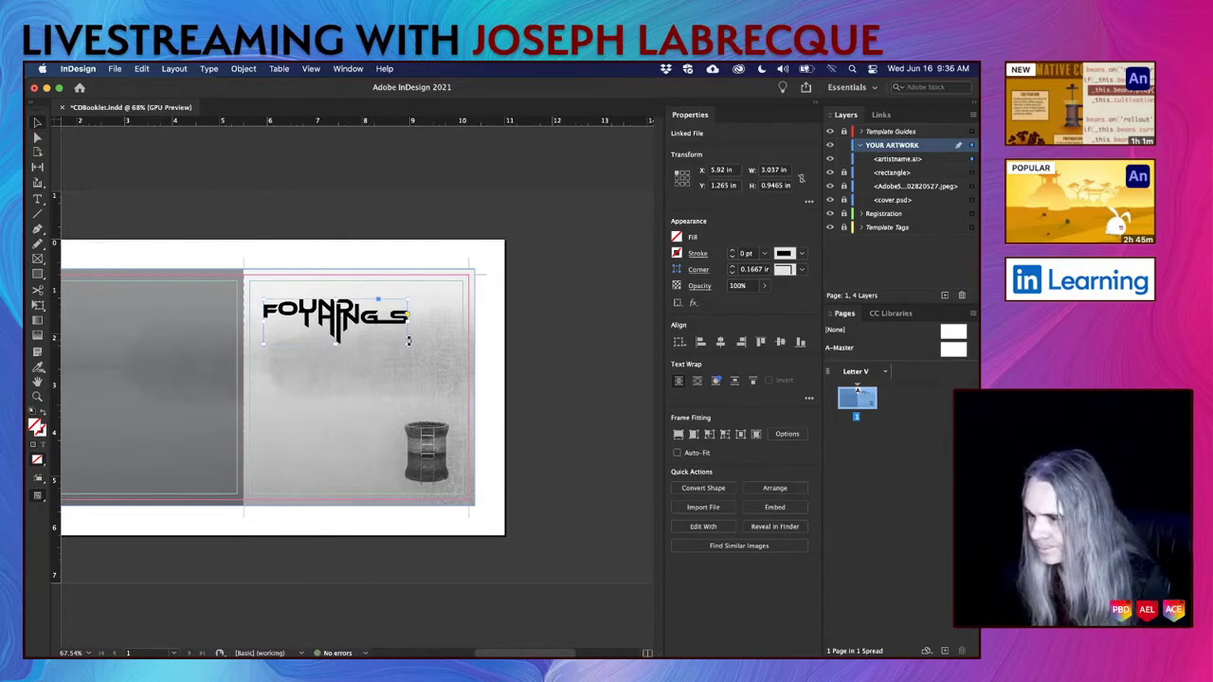
left_click_drag(371, 324, 376, 329)
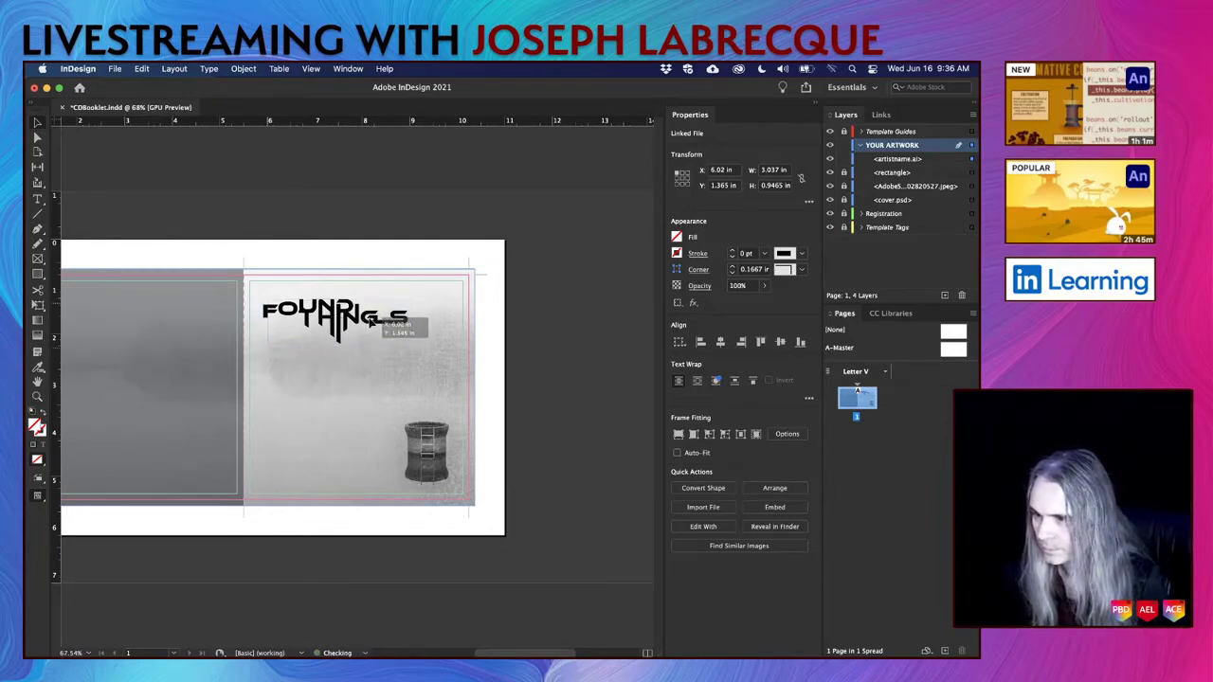
mouse_move(413, 349)
left_mouse_down()
mouse_move(351, 330)
mouse_move(392, 341)
left_mouse_up()
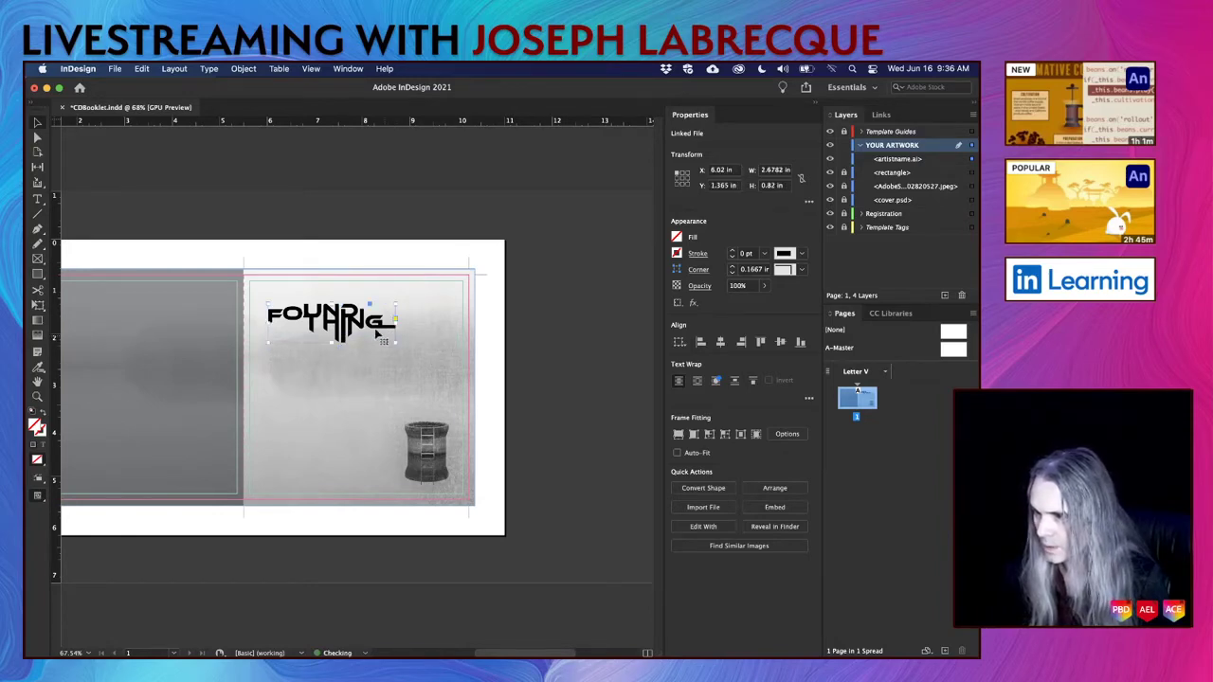
left_click(678, 435)
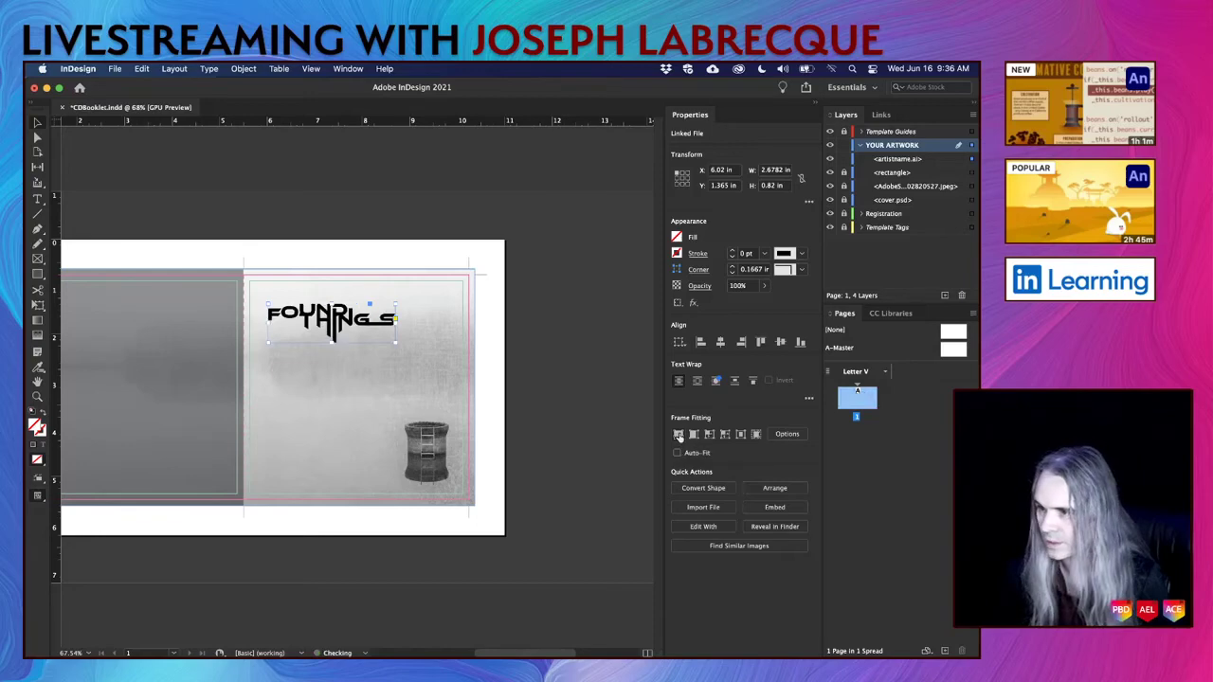
left_click(535, 408)
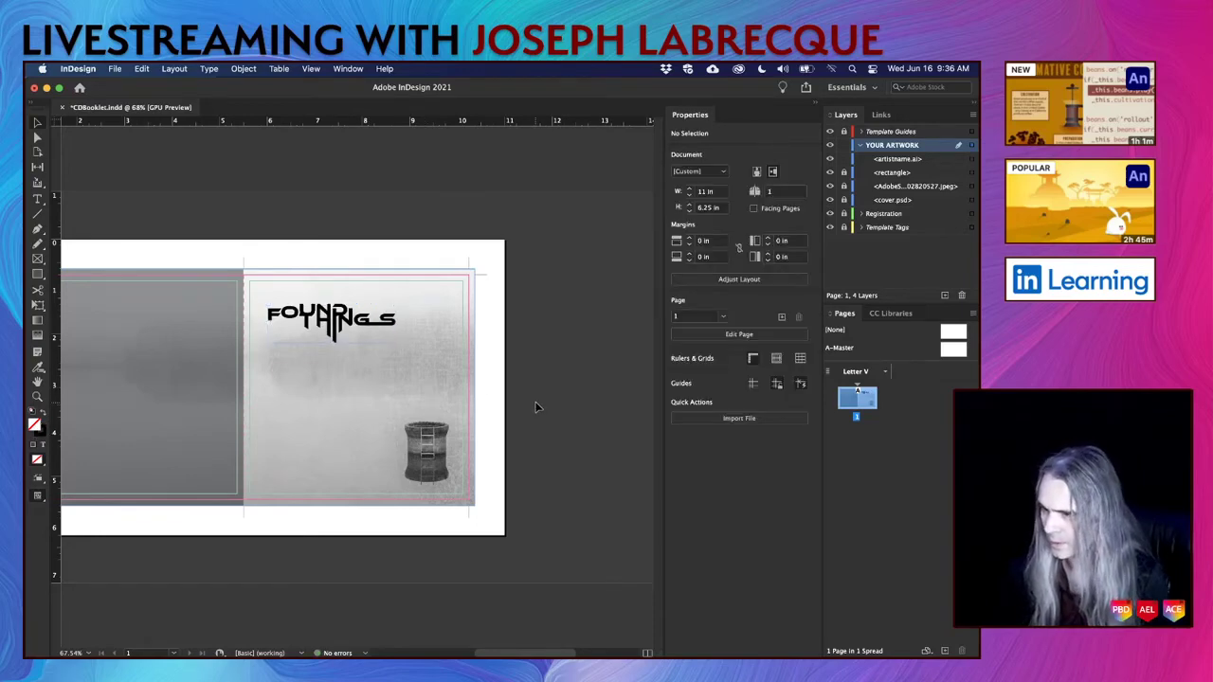
scroll(419, 371, "up", 4)
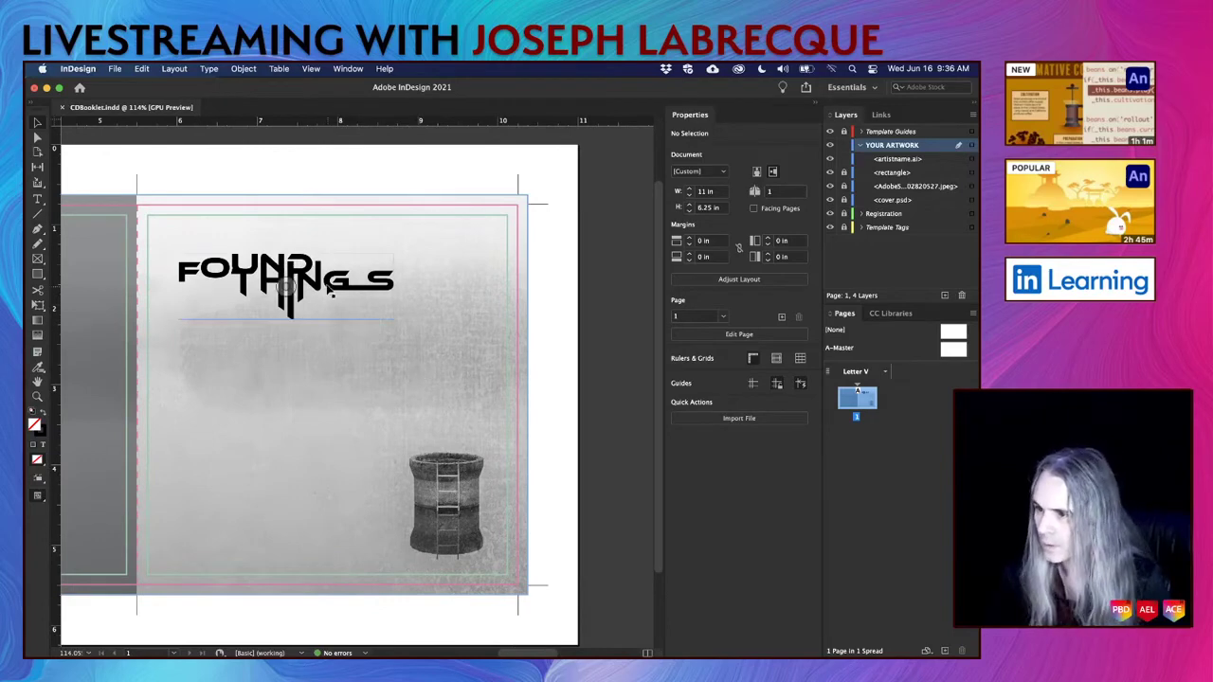
Select the FOUND THINGS logo and drag its opacity down to about 81%.
left_click(332, 292)
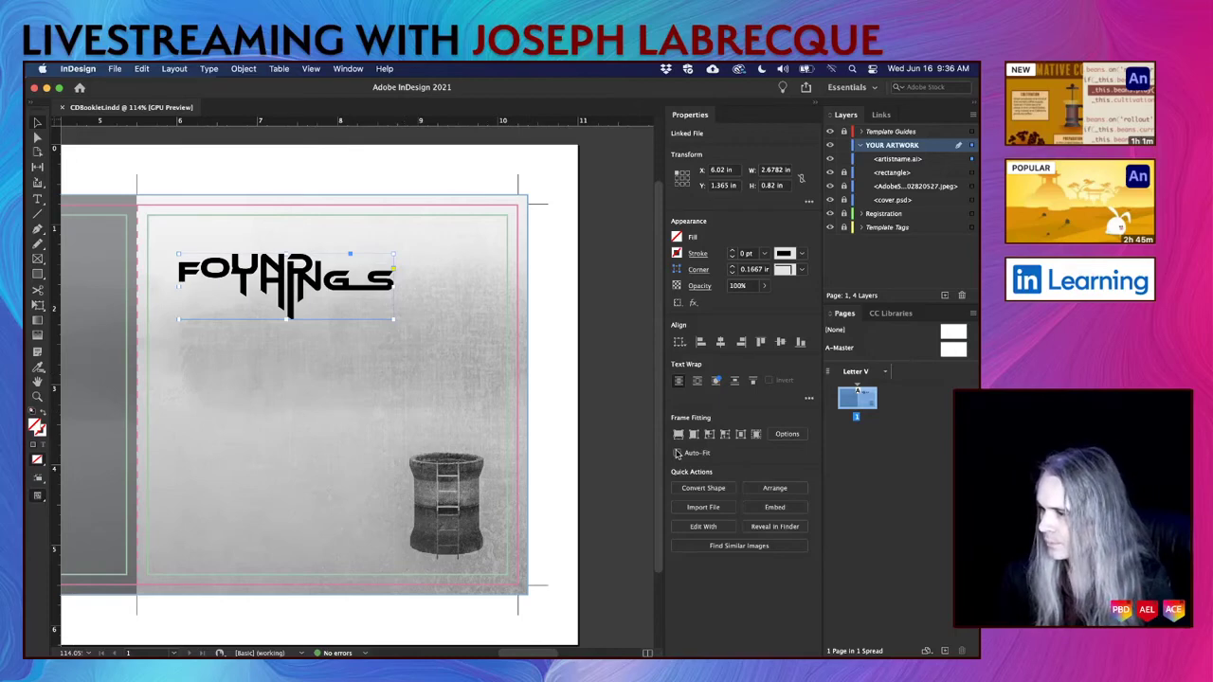
left_click(764, 286)
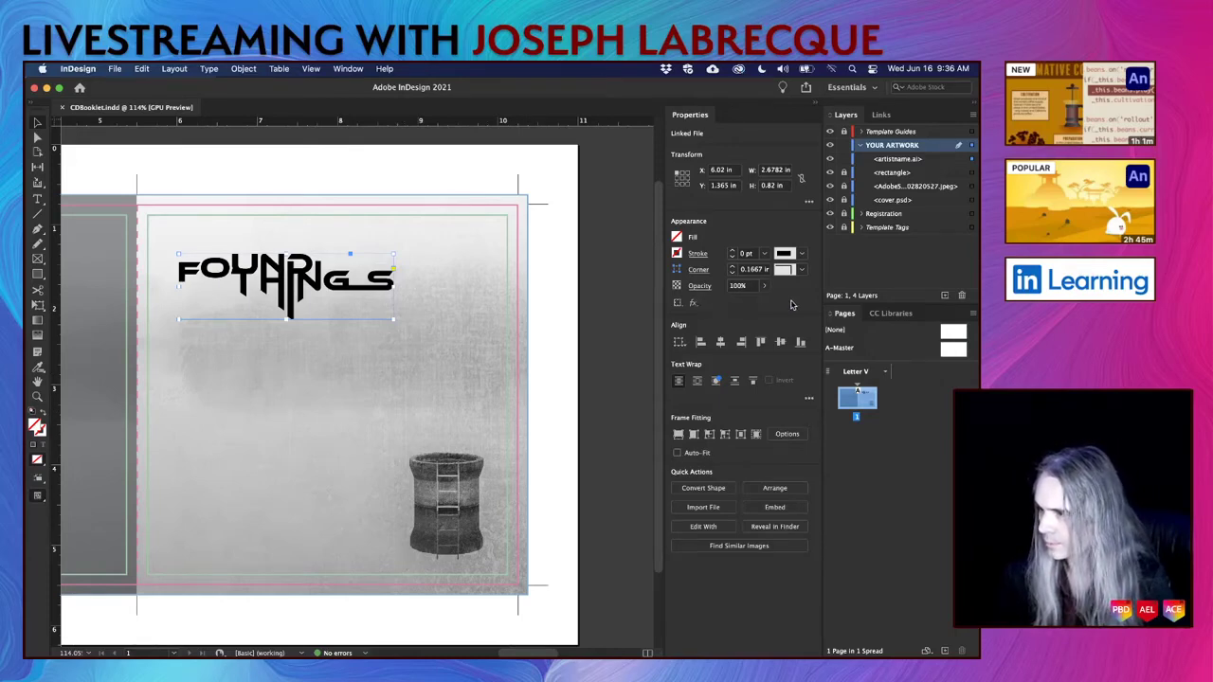
left_click(697, 288)
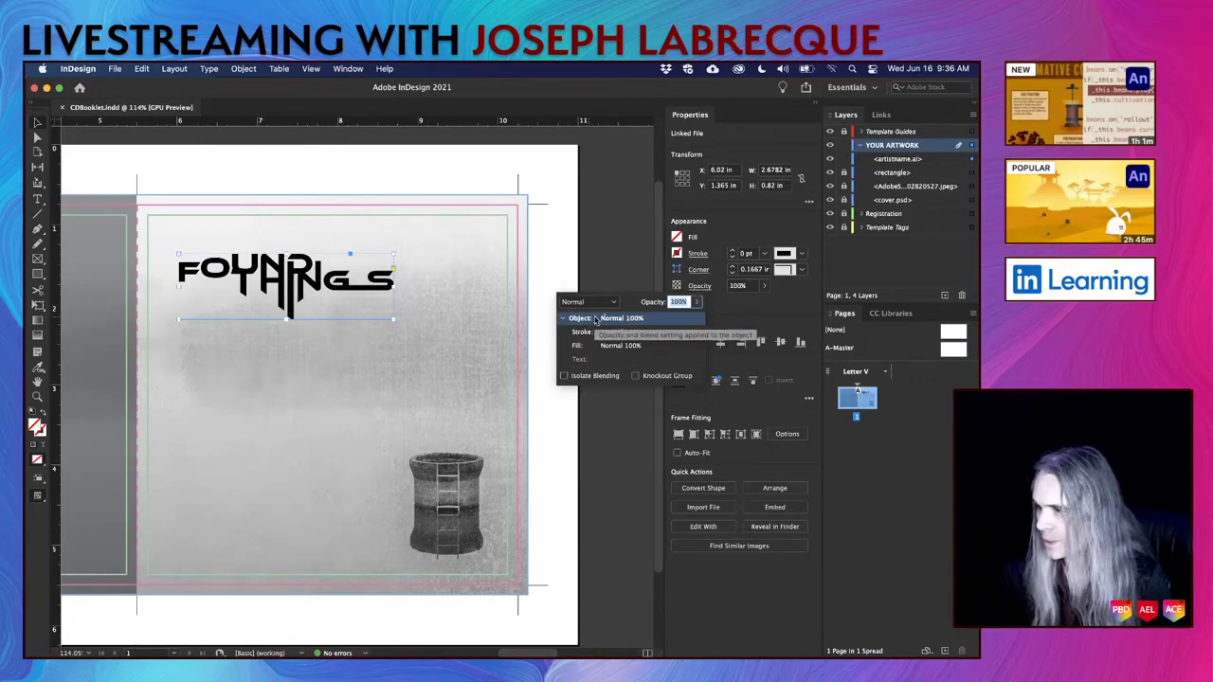
left_click(738, 315)
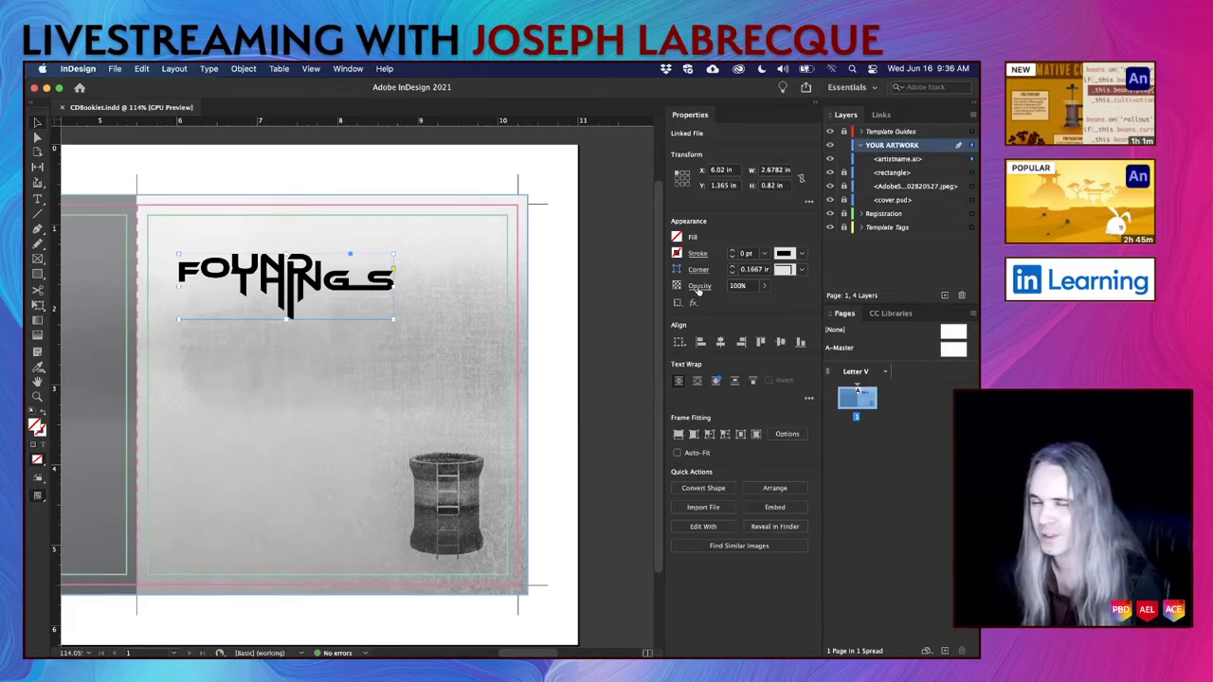
left_click(698, 286)
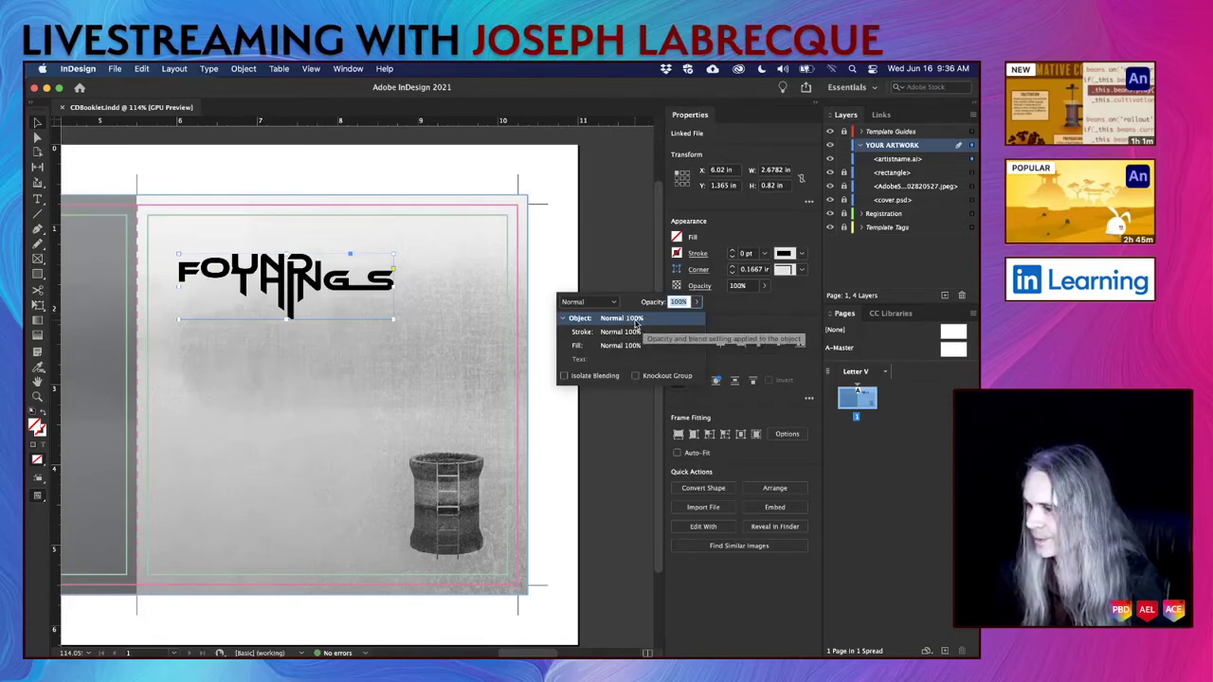
left_click(698, 302)
mouse_move(699, 320)
left_mouse_down()
mouse_move(660, 322)
mouse_move(686, 326)
left_mouse_up()
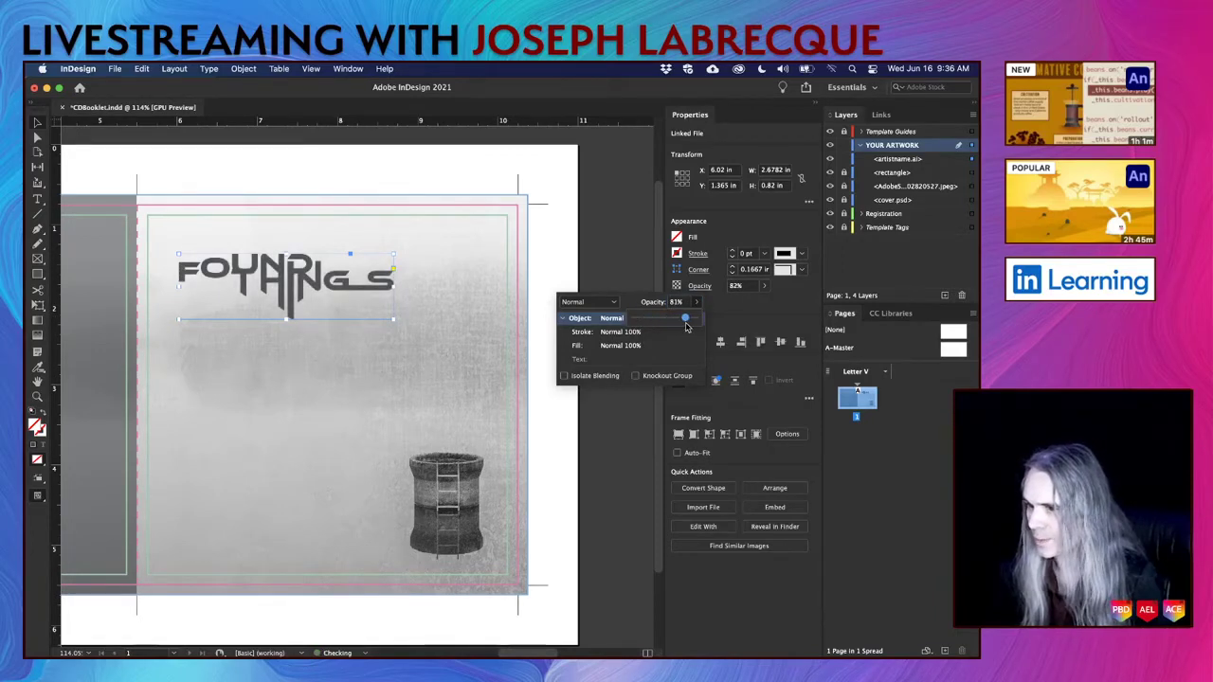
Try Soft Light, Screen, Overlay, Hard Light and Color Burn on the logo, settling on Multiply.
left_click(615, 301)
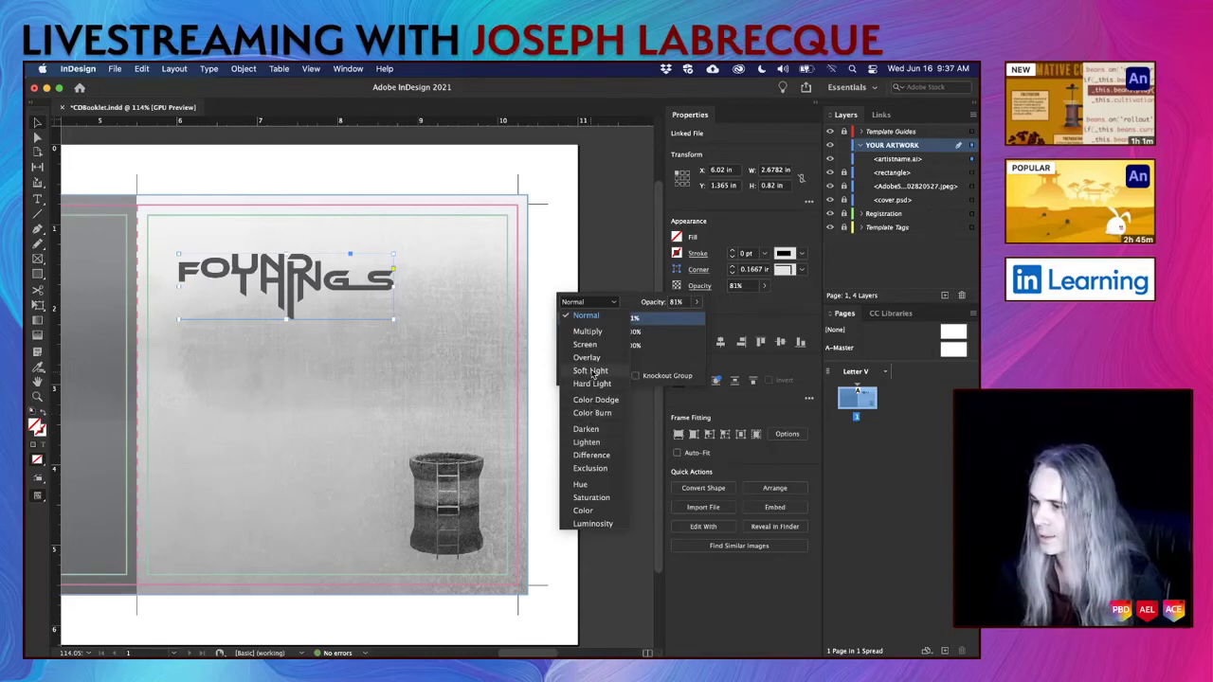
left_click(592, 371)
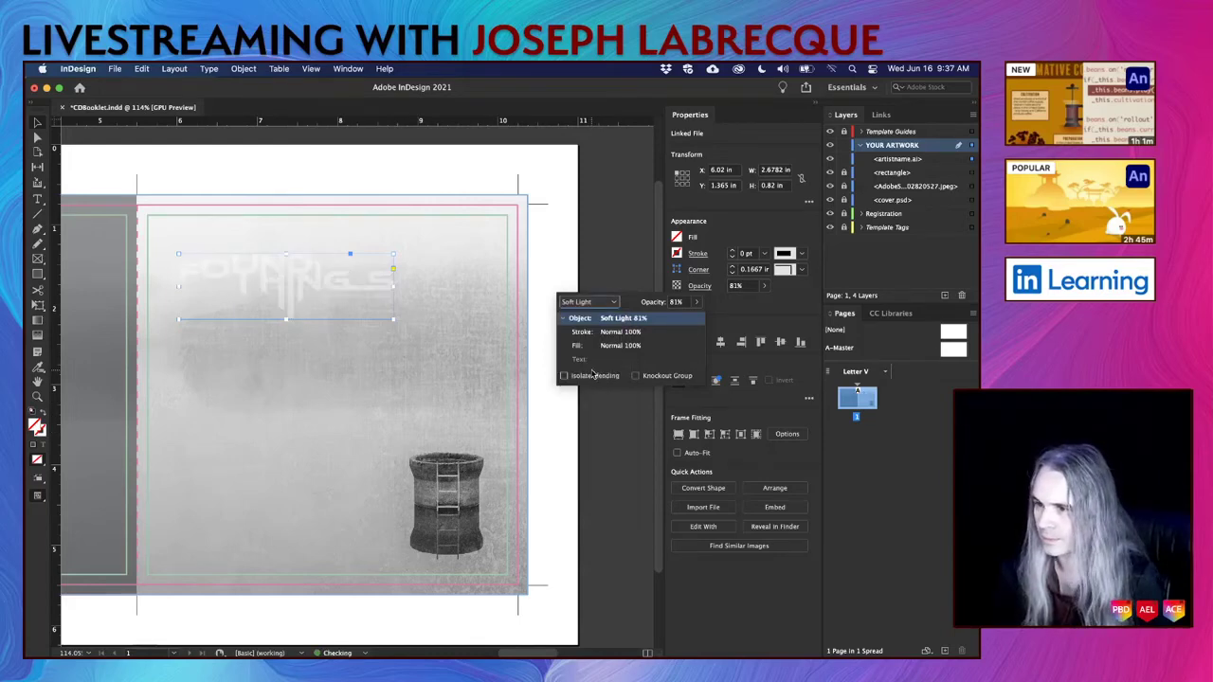
left_click(612, 302)
left_click(595, 332)
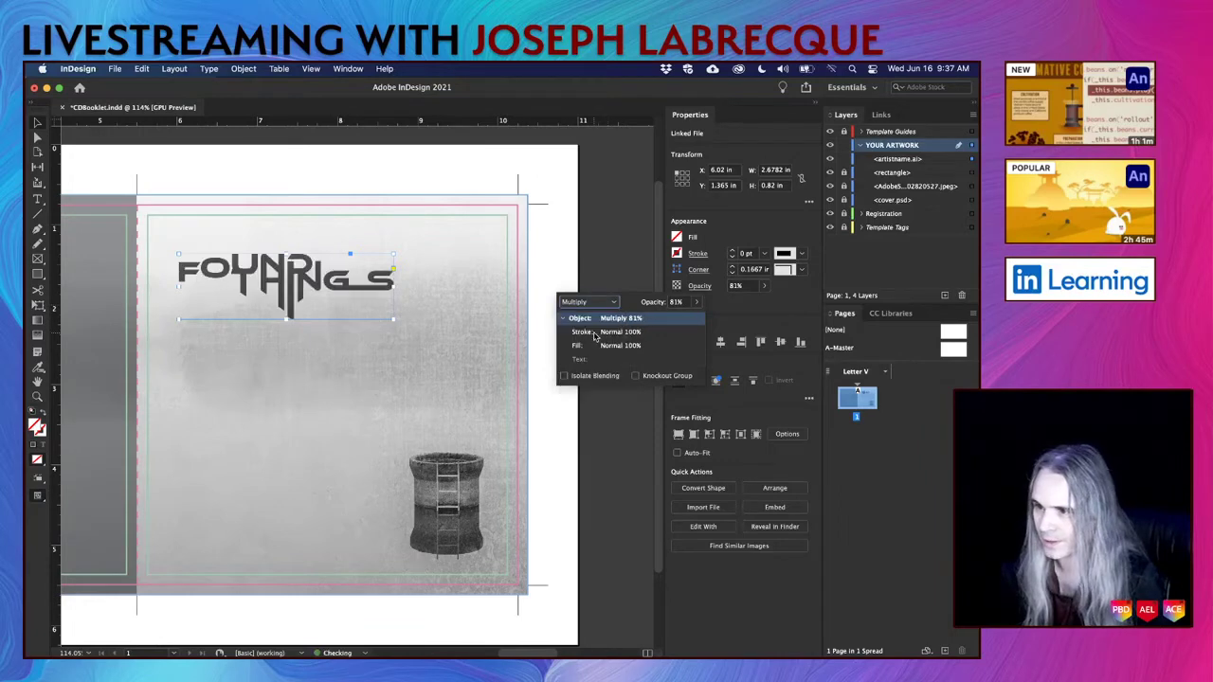
left_click(608, 302)
left_click(600, 345)
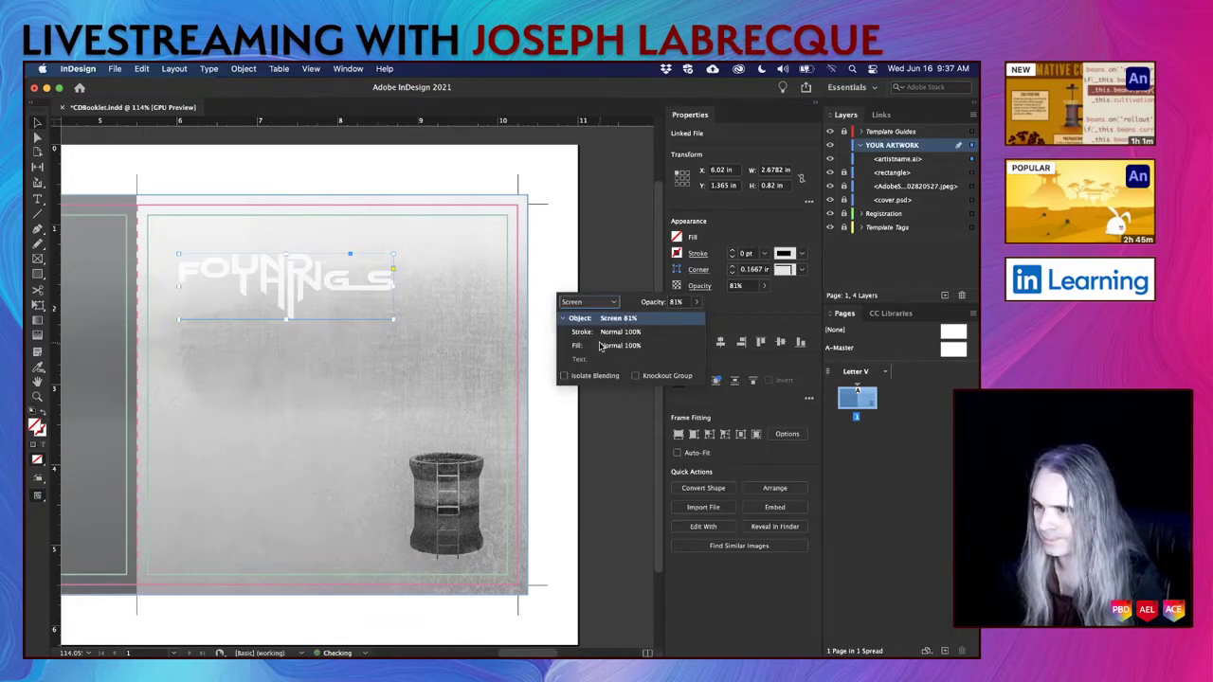
left_click(597, 302)
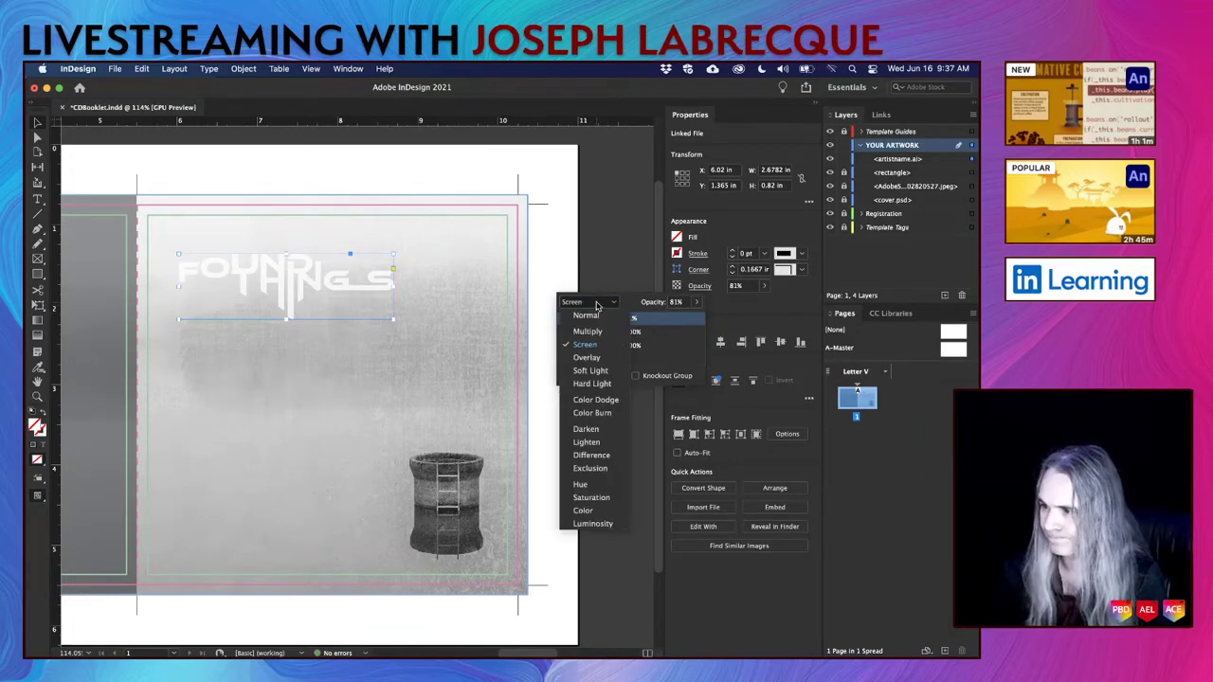
left_click(597, 358)
left_click(593, 303)
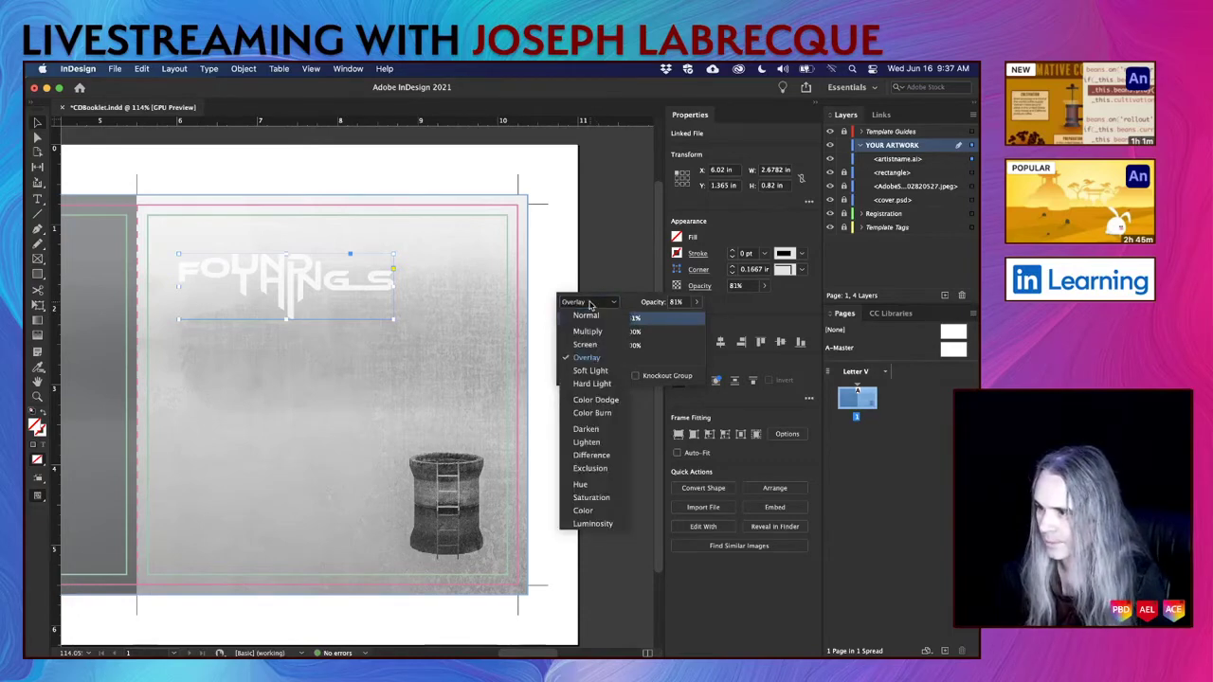
left_click(593, 383)
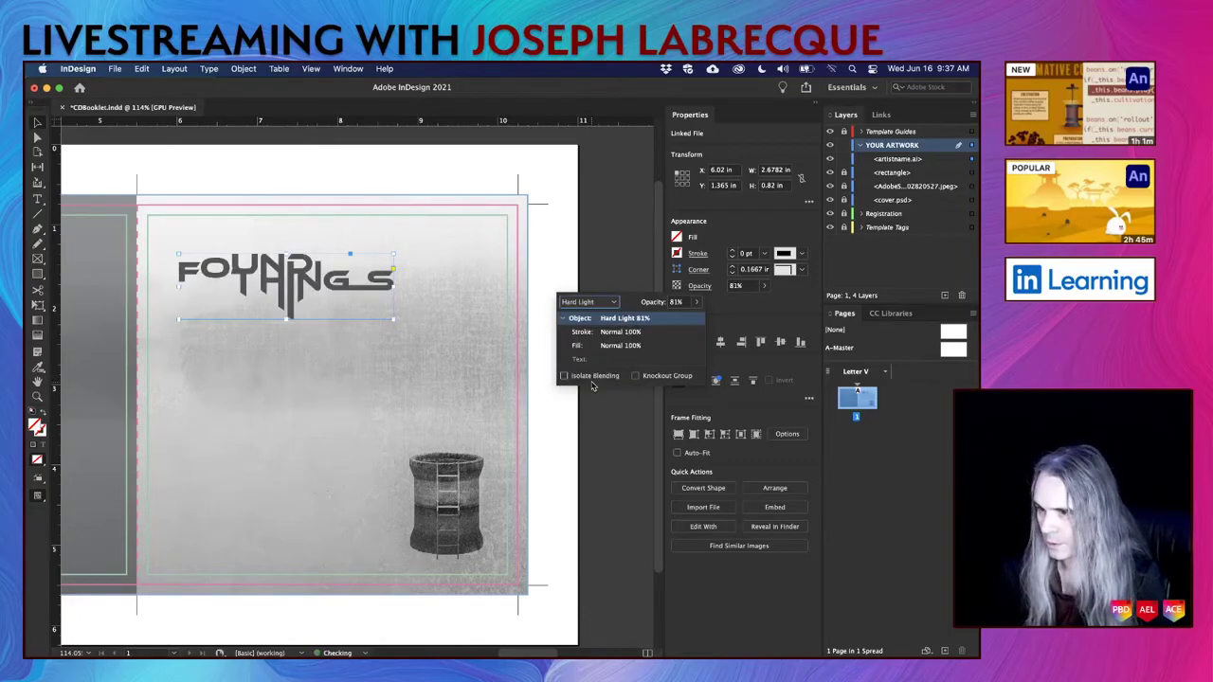
left_click(591, 303)
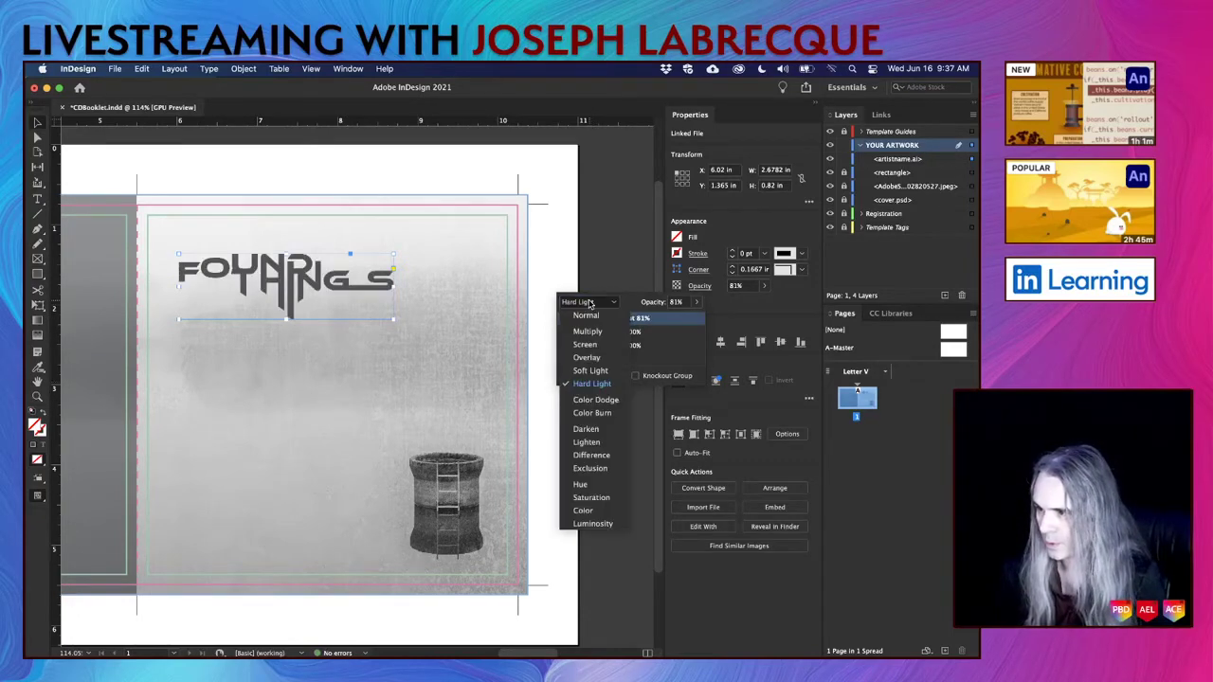
left_click(588, 372)
left_click(582, 302)
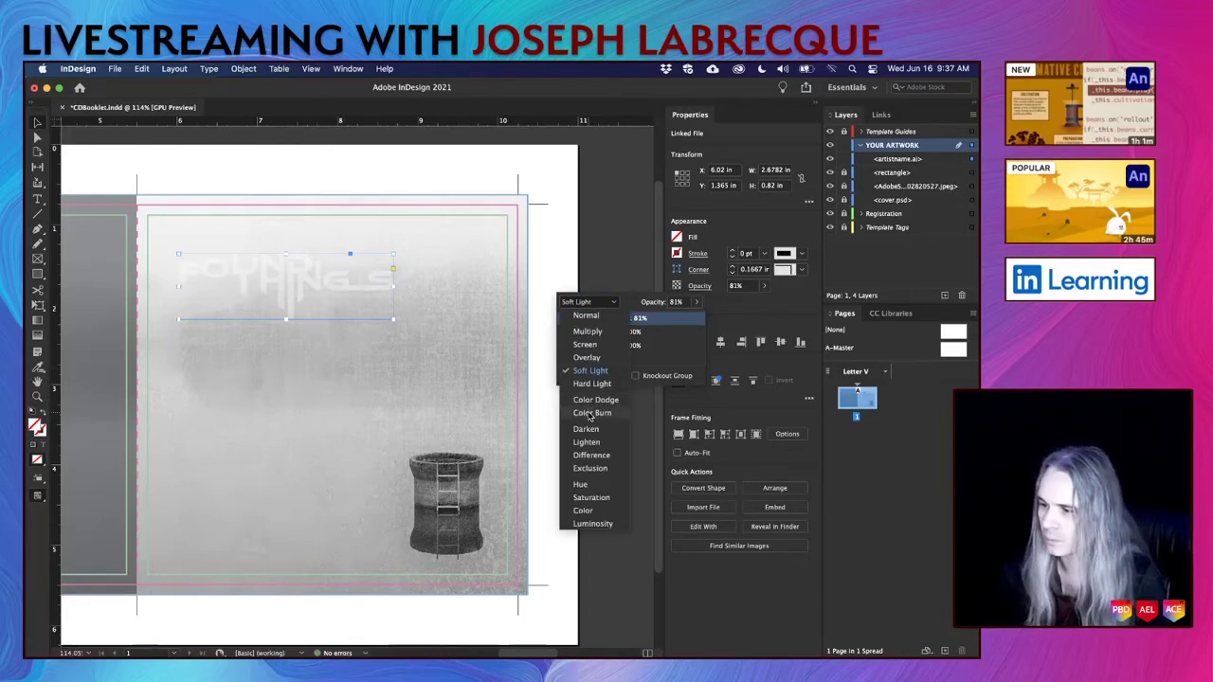
left_click(590, 414)
left_click(595, 303)
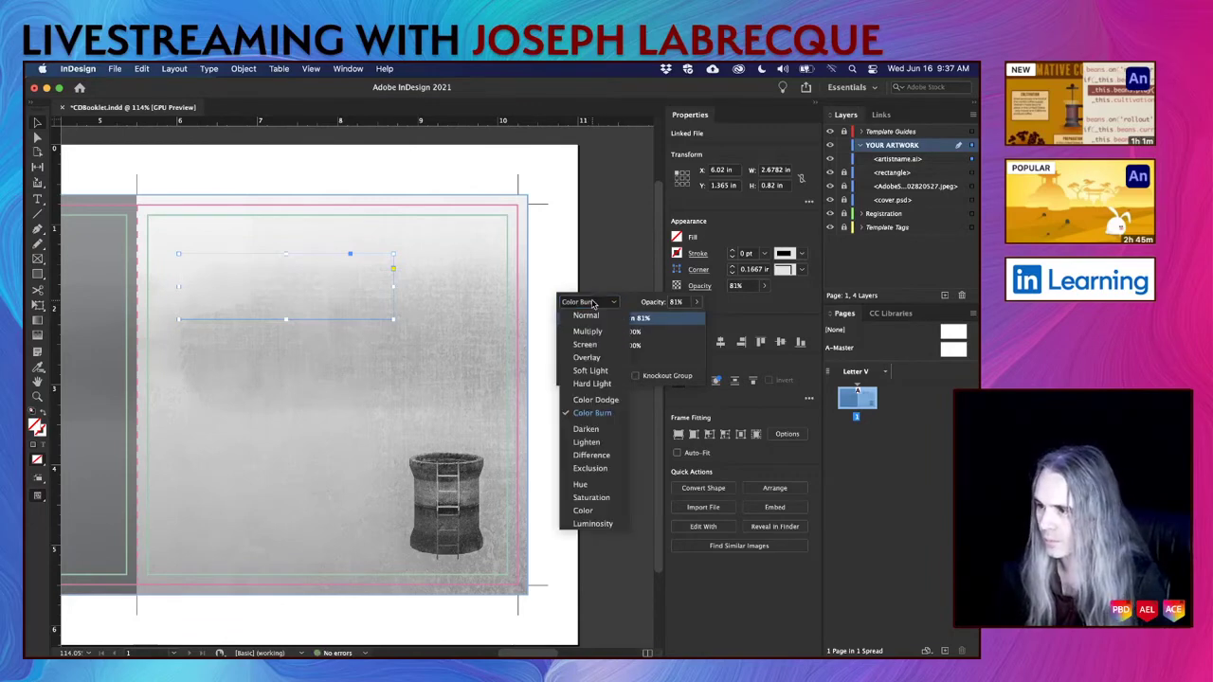
left_click(587, 332)
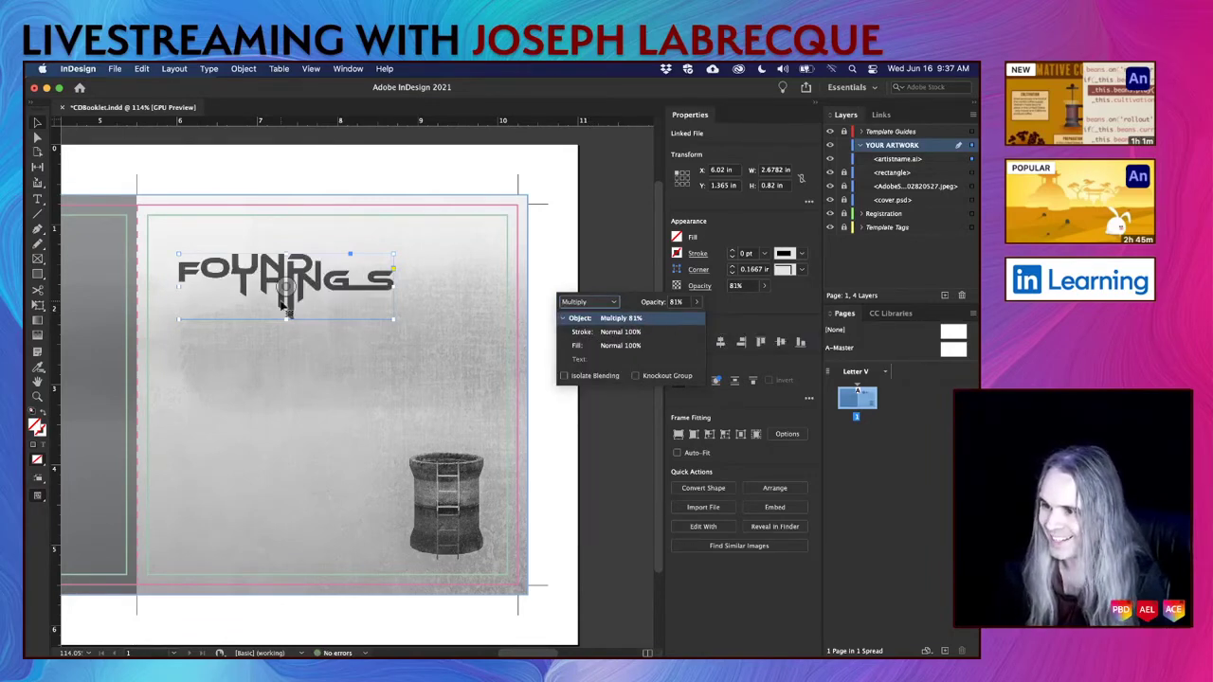
scroll(282, 304, "up", 10)
Set the Multiply logo's opacity to 80% and deselect to preview the whole cover.
scroll(384, 326, "down", 5)
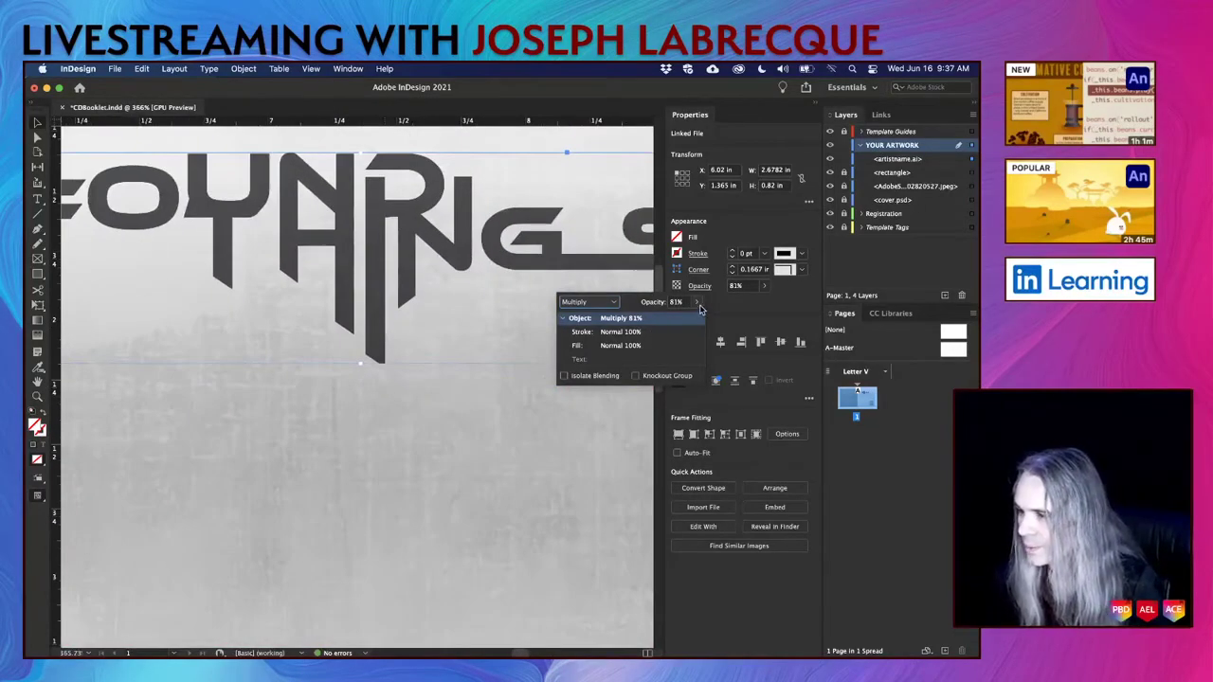
left_click(697, 301)
mouse_move(688, 320)
left_mouse_down()
mouse_move(699, 323)
mouse_move(666, 319)
mouse_move(684, 324)
left_mouse_up()
scroll(549, 368, "down", 5)
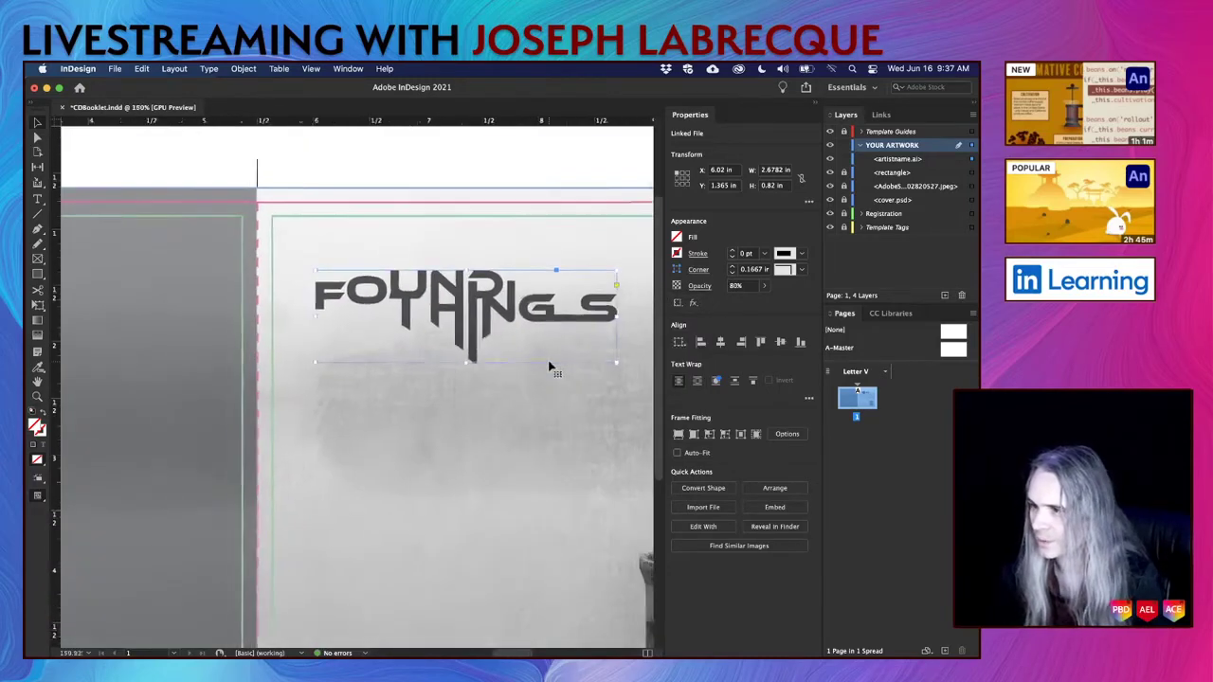
scroll(549, 368, "left", 2)
scroll(549, 368, "down", 1)
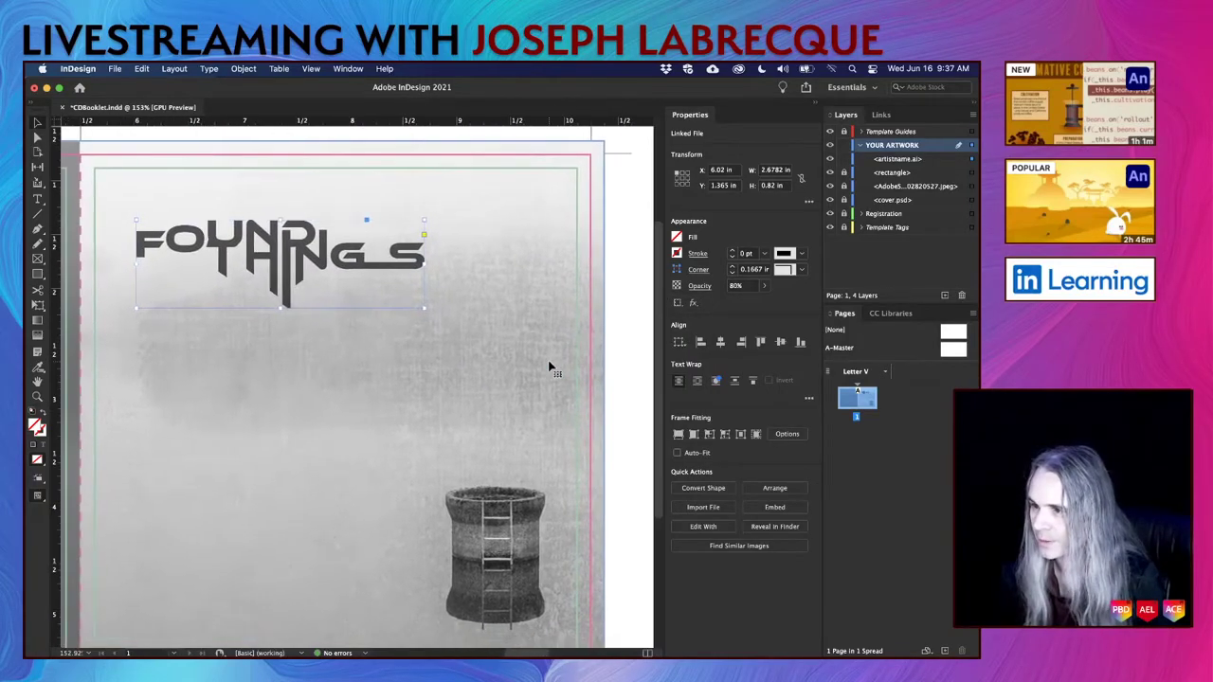
left_click(523, 403)
scroll(521, 400, "down", 2)
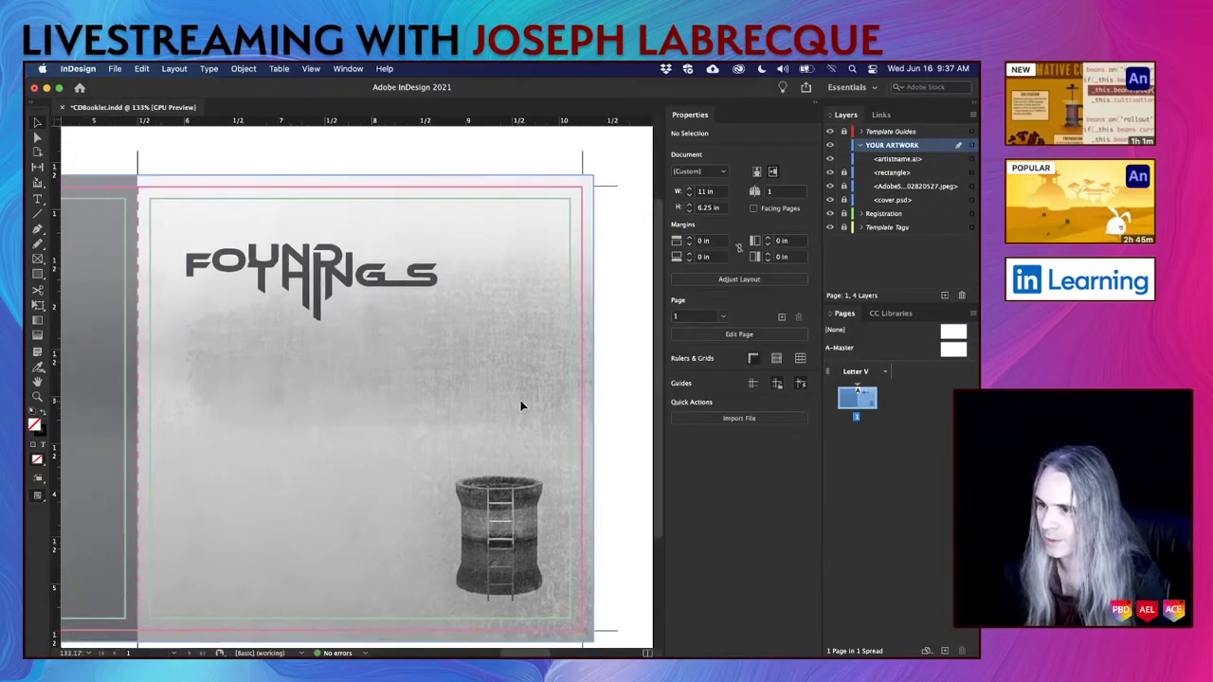
Review the finished cover, then bring the Chrome blog window over the layout.
scroll(521, 406, "up", 1)
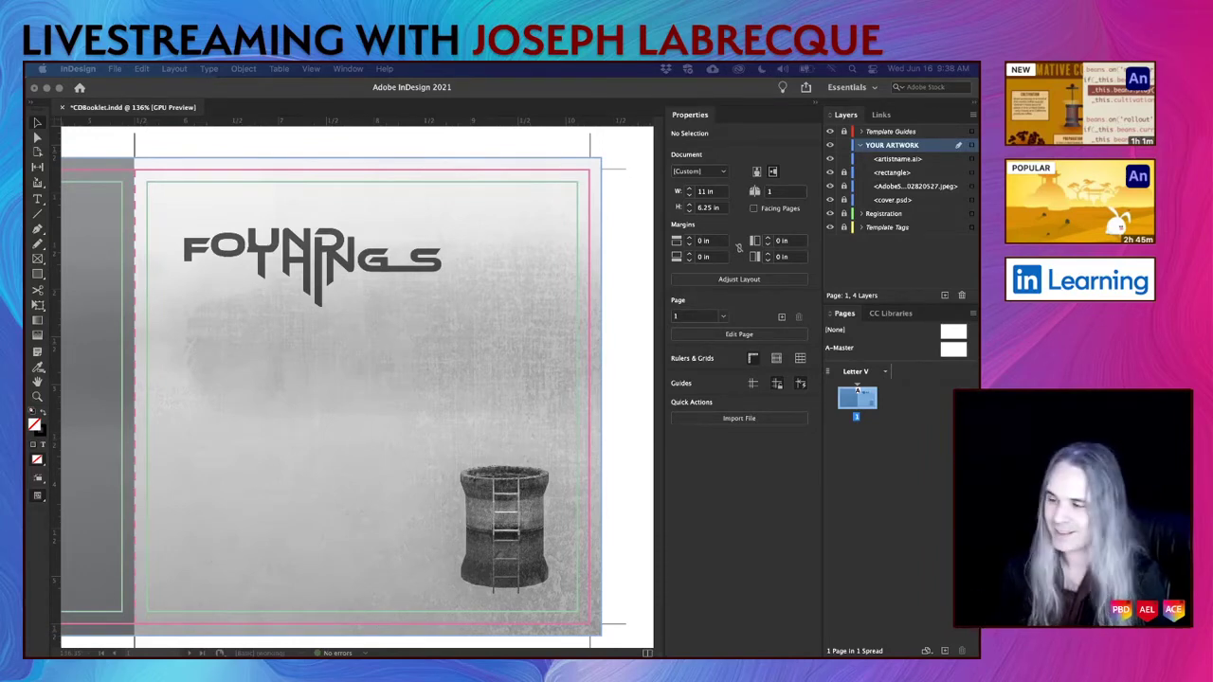
scroll(300, 371, "down", 2)
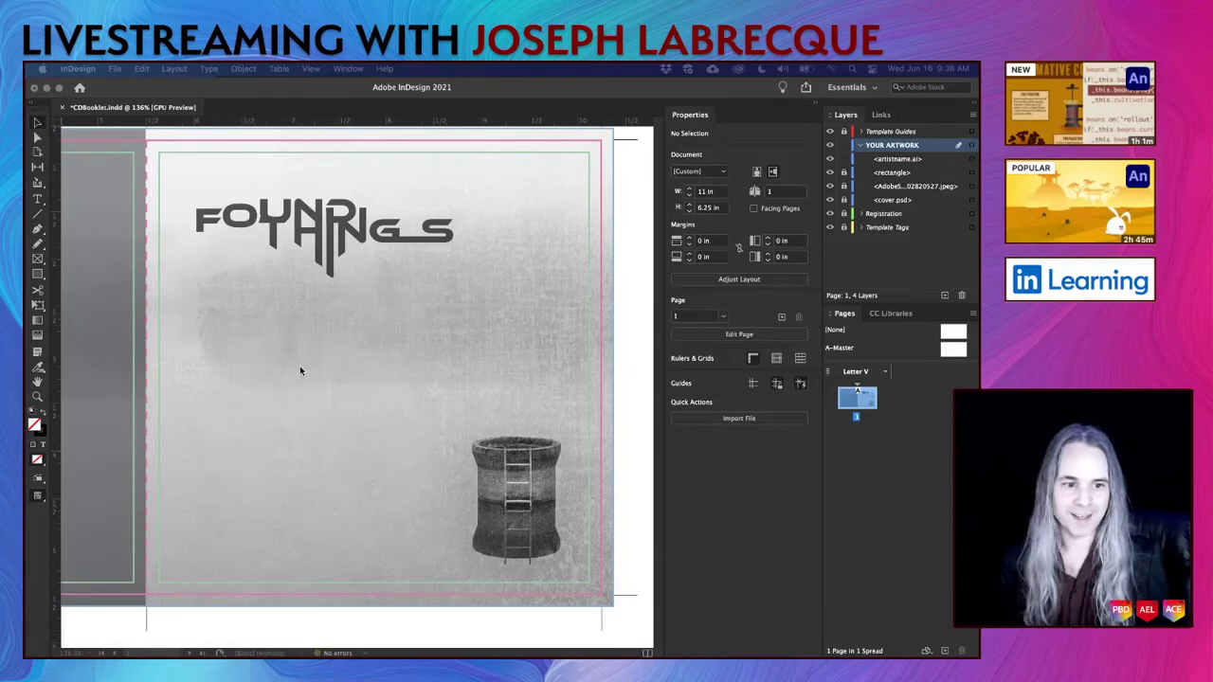
scroll(299, 370, "up", 2)
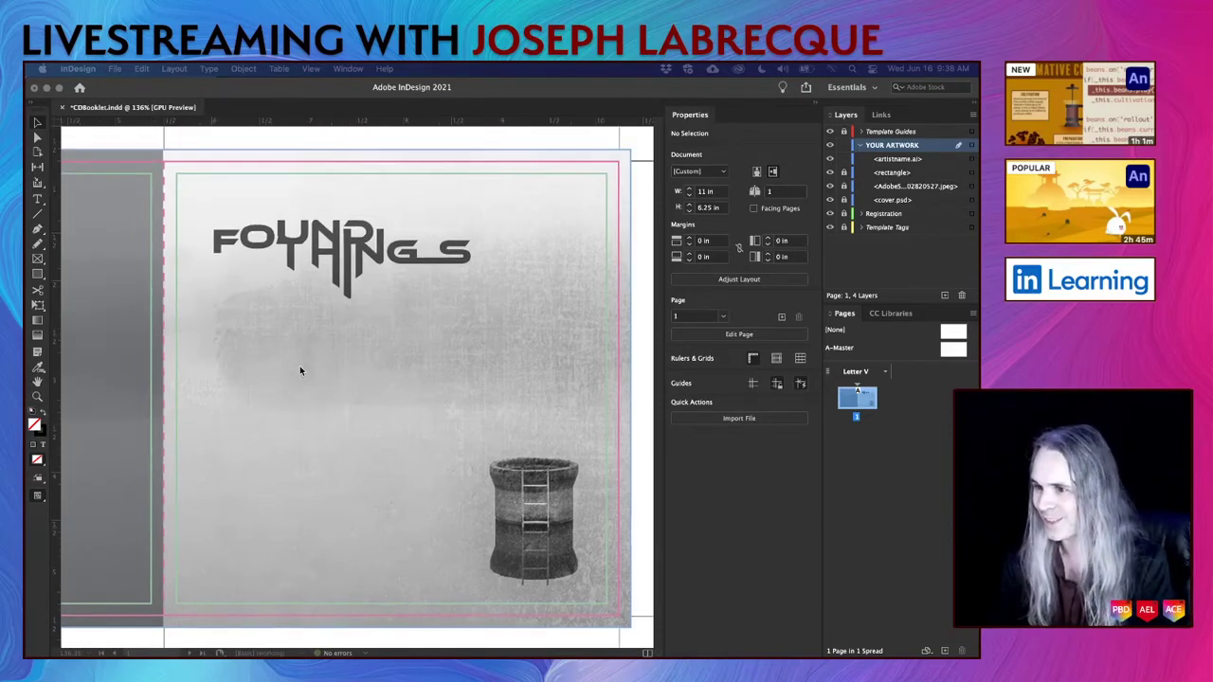
scroll(300, 371, "down", 1)
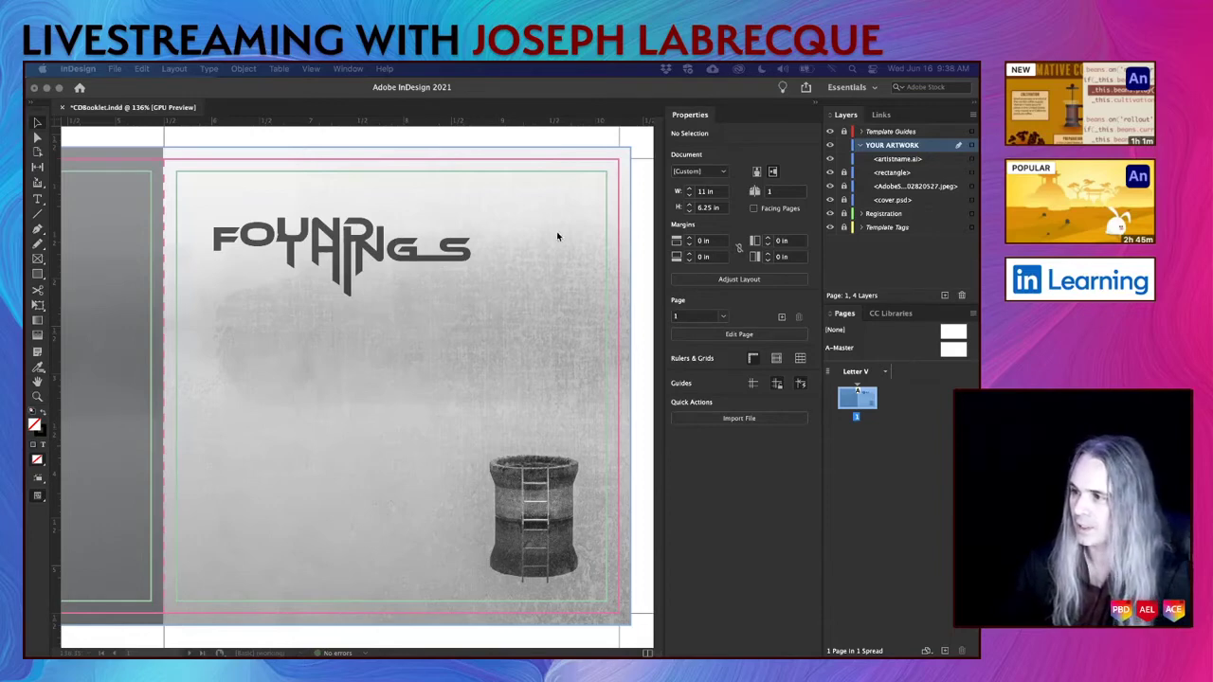
left_click(638, 280)
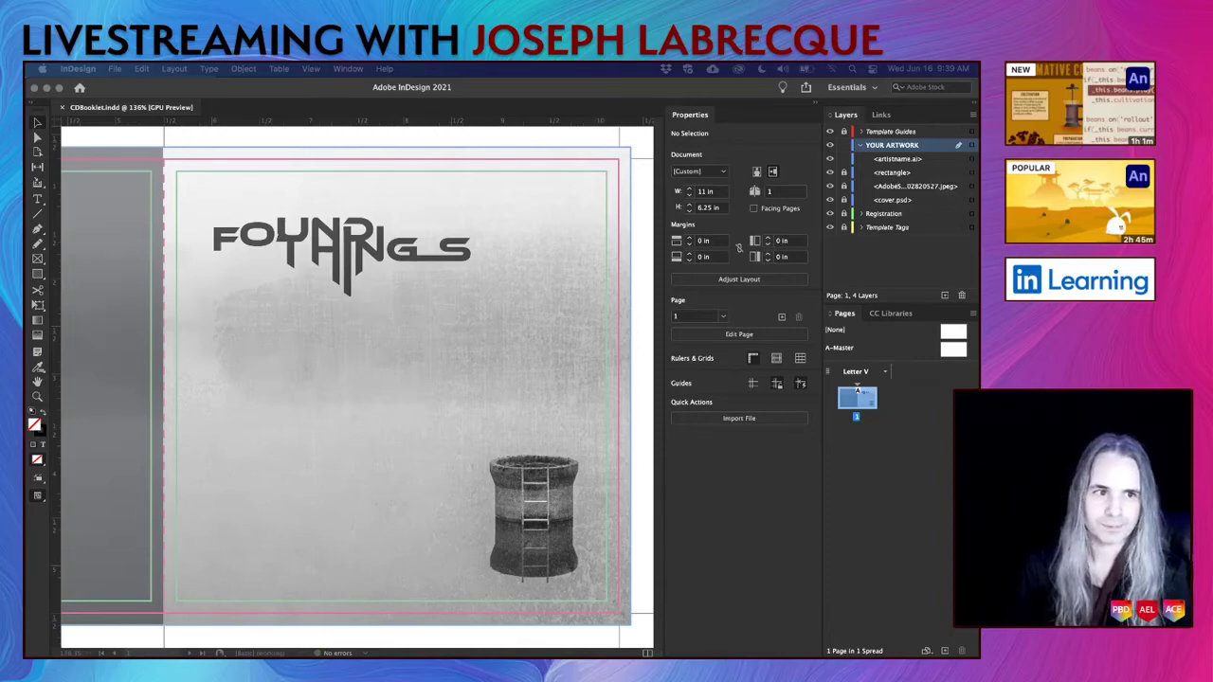
key("super+Tab")
left_click_drag(529, 206, 642, 144)
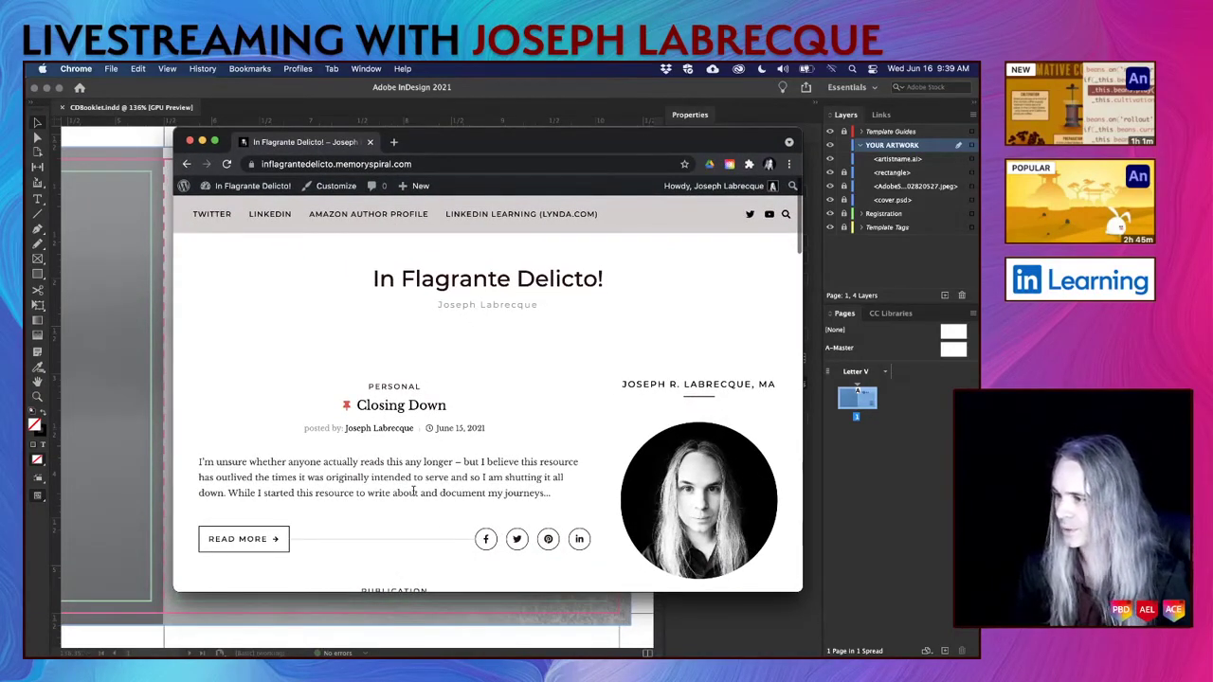
Scroll the blog page briefly, then minimize Chrome to reveal the InDesign booklet.
scroll(414, 492, "down", 5)
scroll(402, 422, "up", 4)
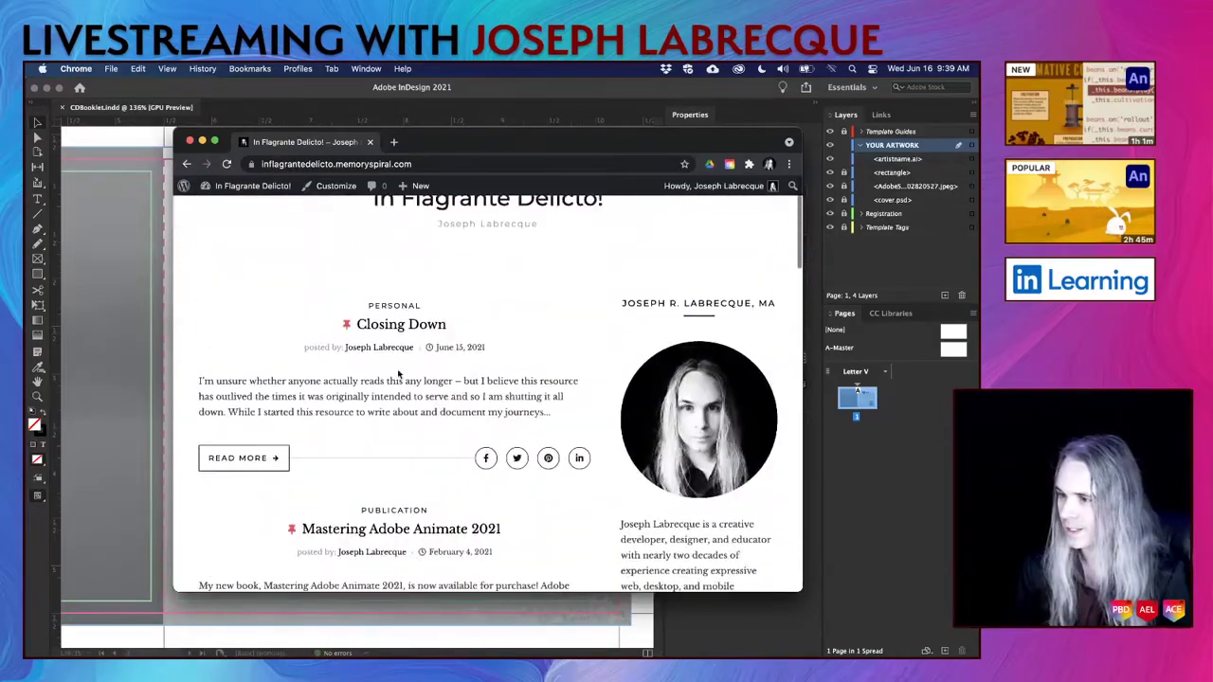
left_click(406, 330)
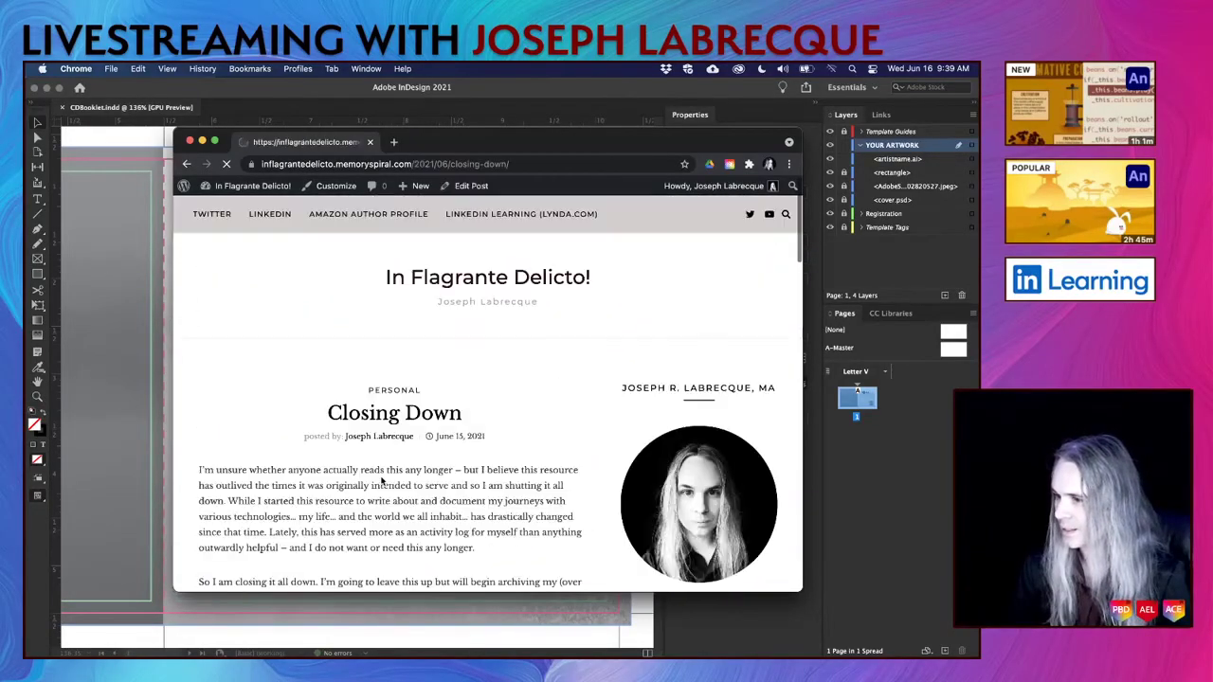
scroll(264, 509, "down", 6)
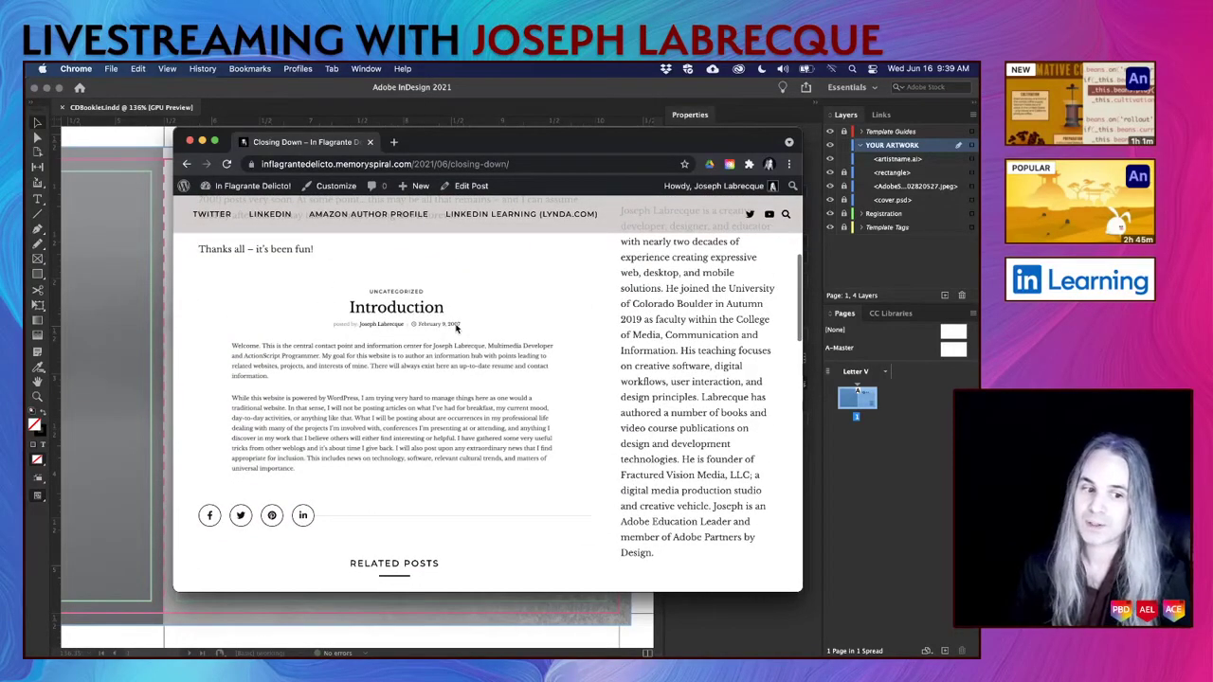
scroll(441, 399, "up", 3)
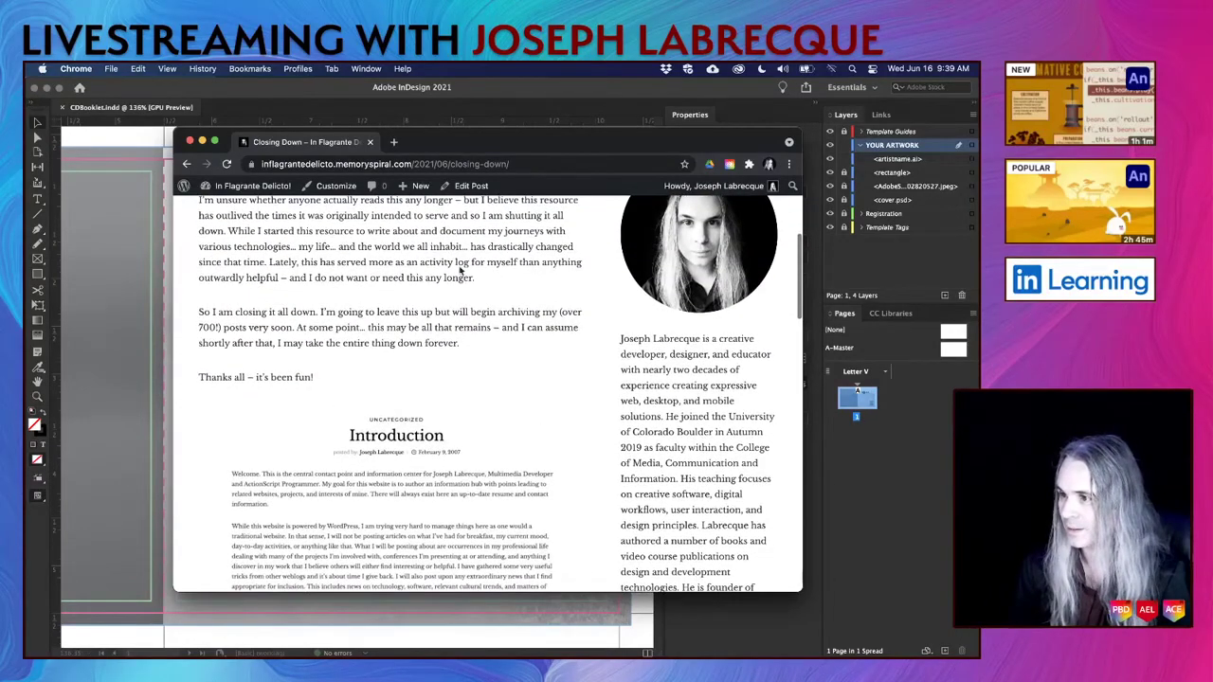
double_click(472, 145)
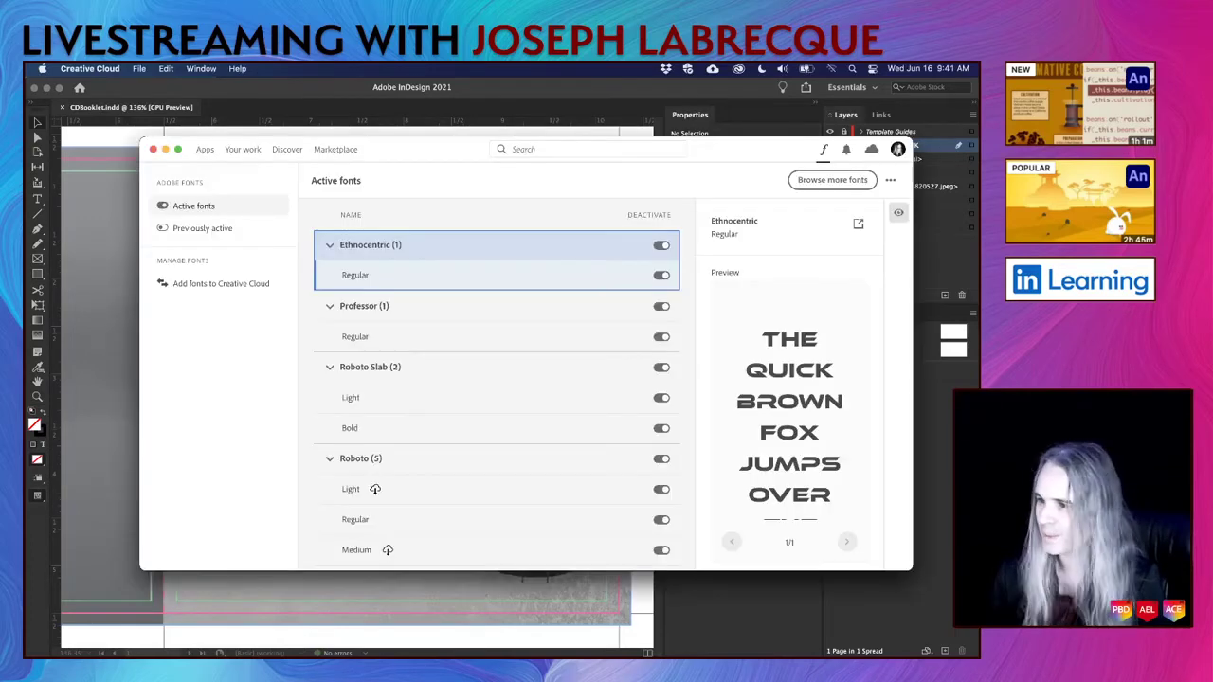
Preview Professor Regular among Creative Cloud's active fonts, then bring InDesign back to the front.
left_click(440, 313)
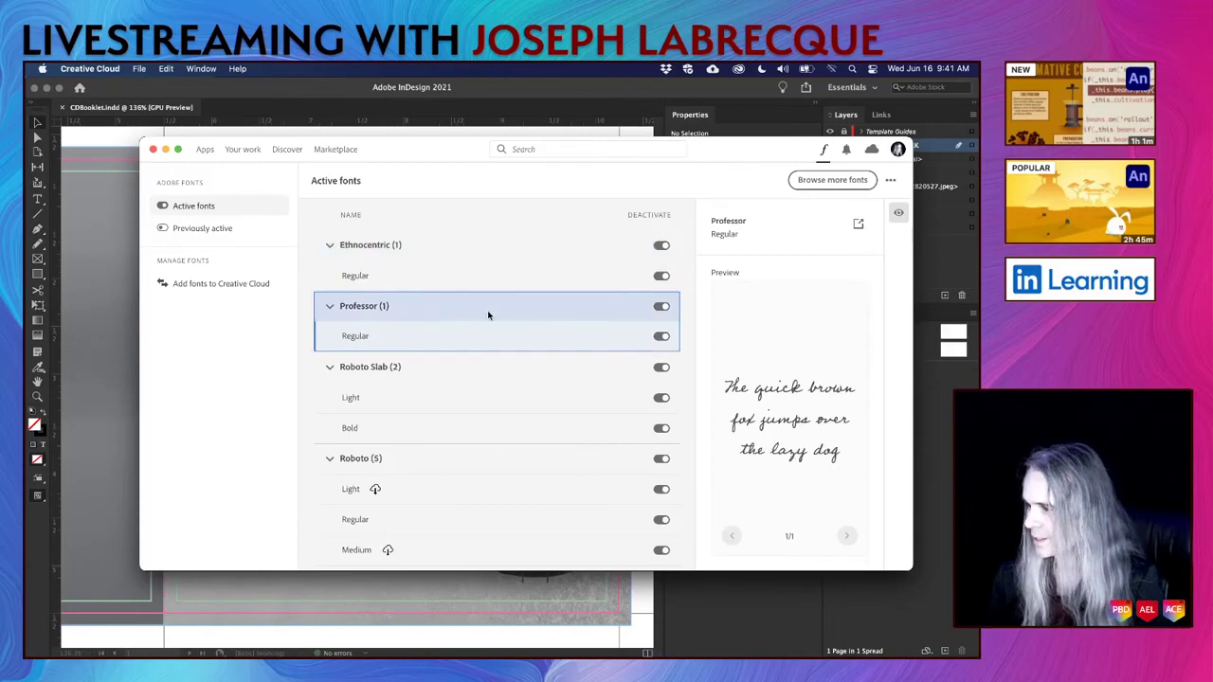
left_click(351, 98)
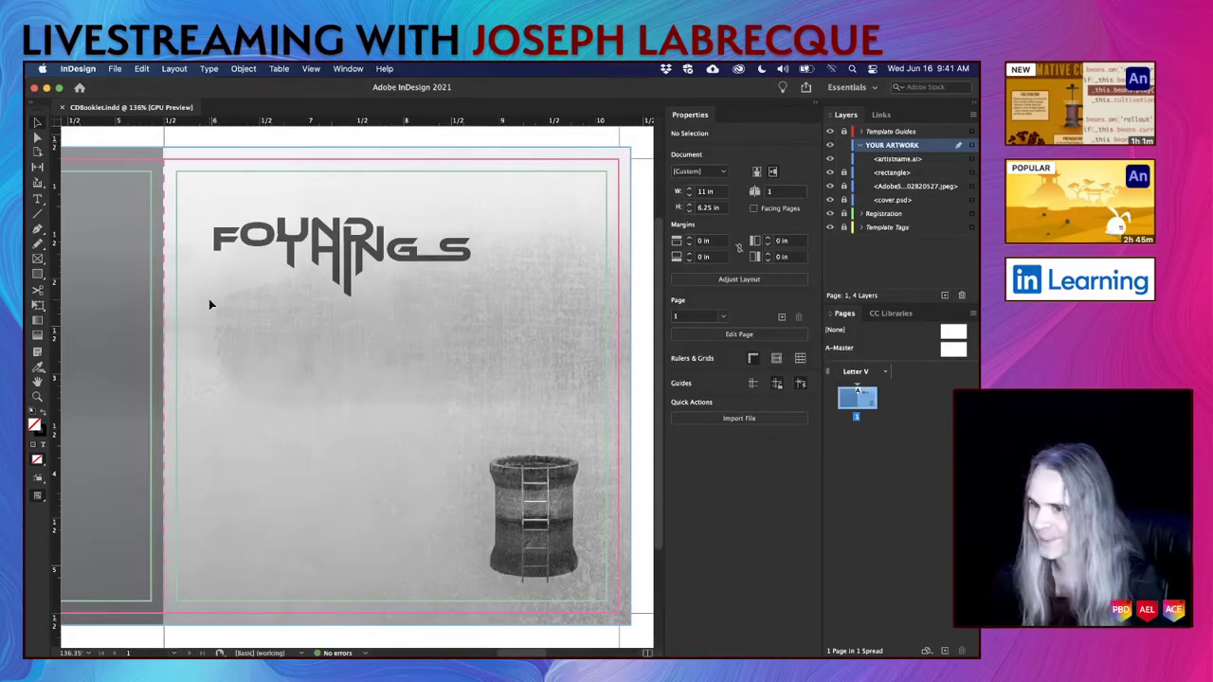
Lock the artistname.ai artwork in the Layers panel and save the document.
left_click(38, 199)
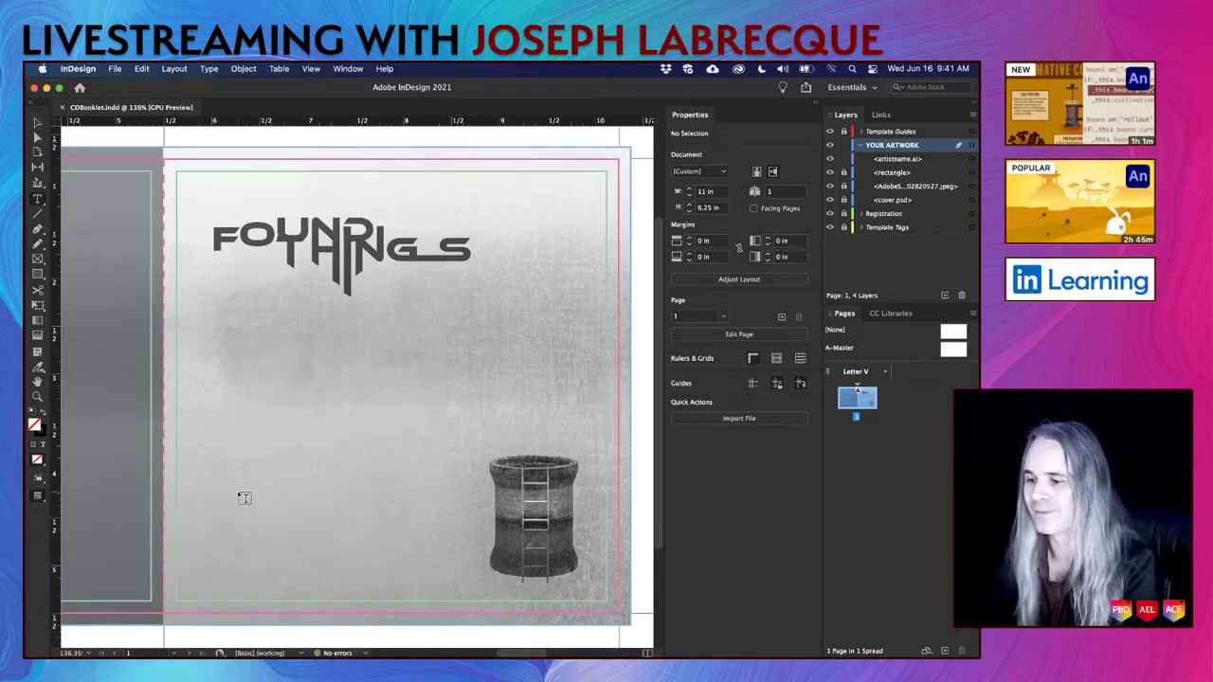
left_click(925, 160)
left_click(843, 159)
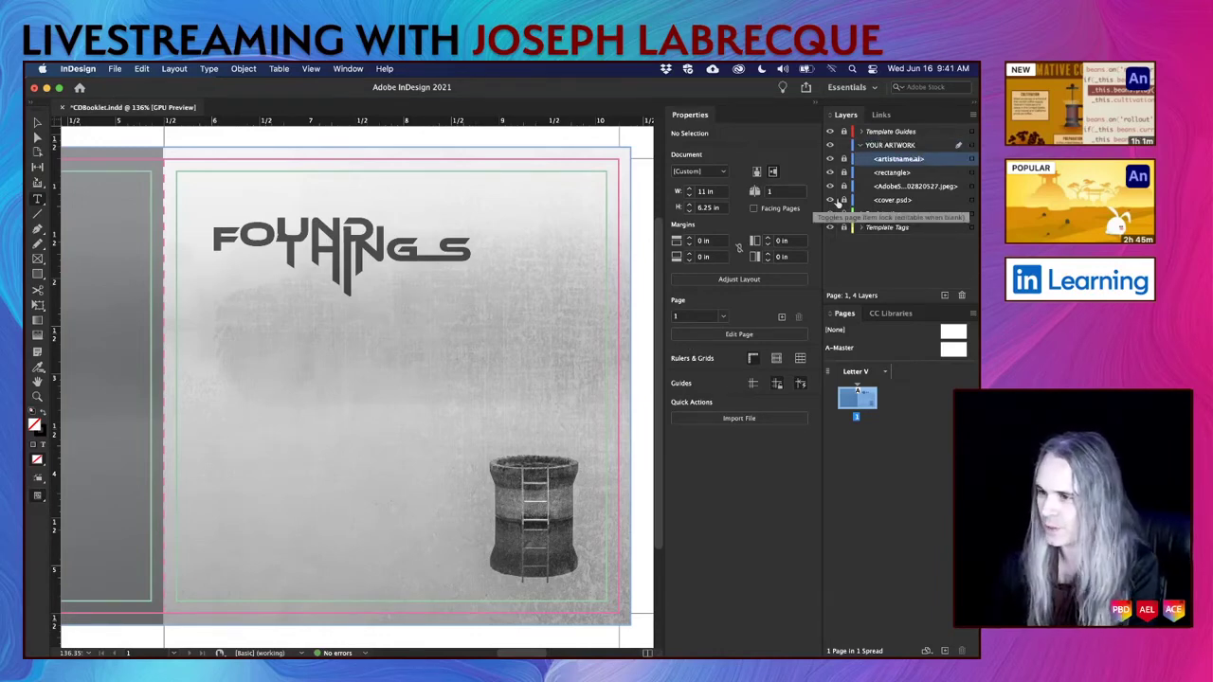
key("super+s")
Draw a text frame below the logo, paste 'July has Gone...', and trim the frame to fit.
left_click_drag(232, 416, 474, 497)
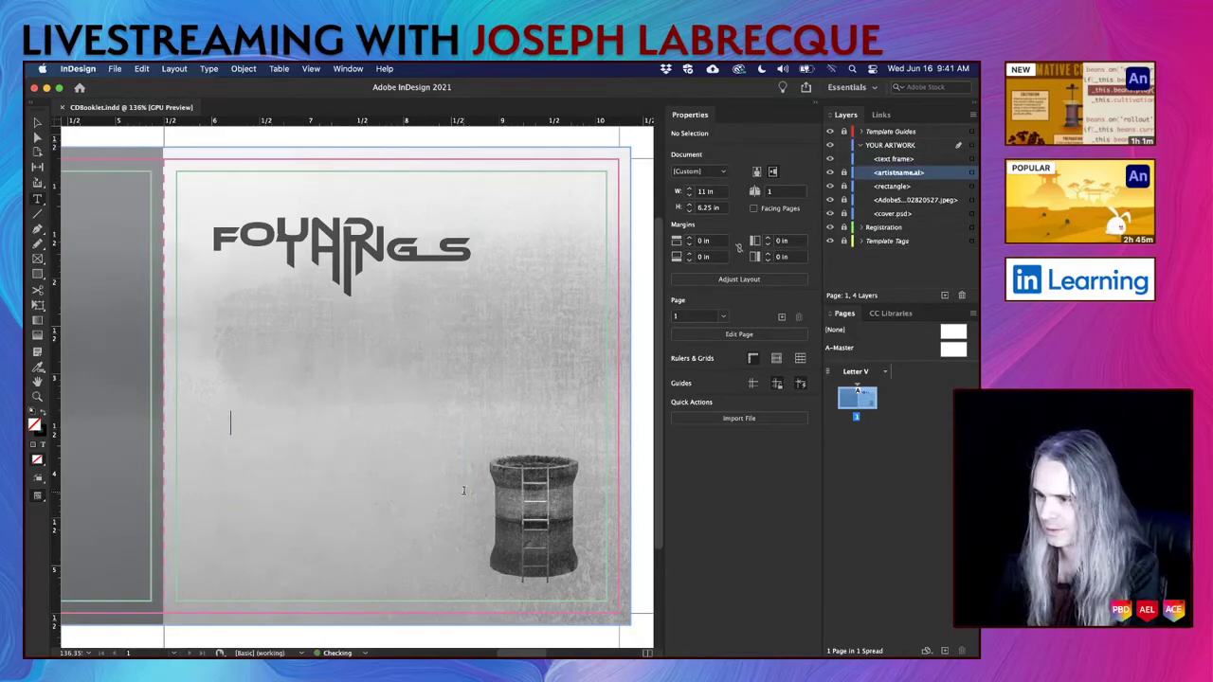
key("super+v")
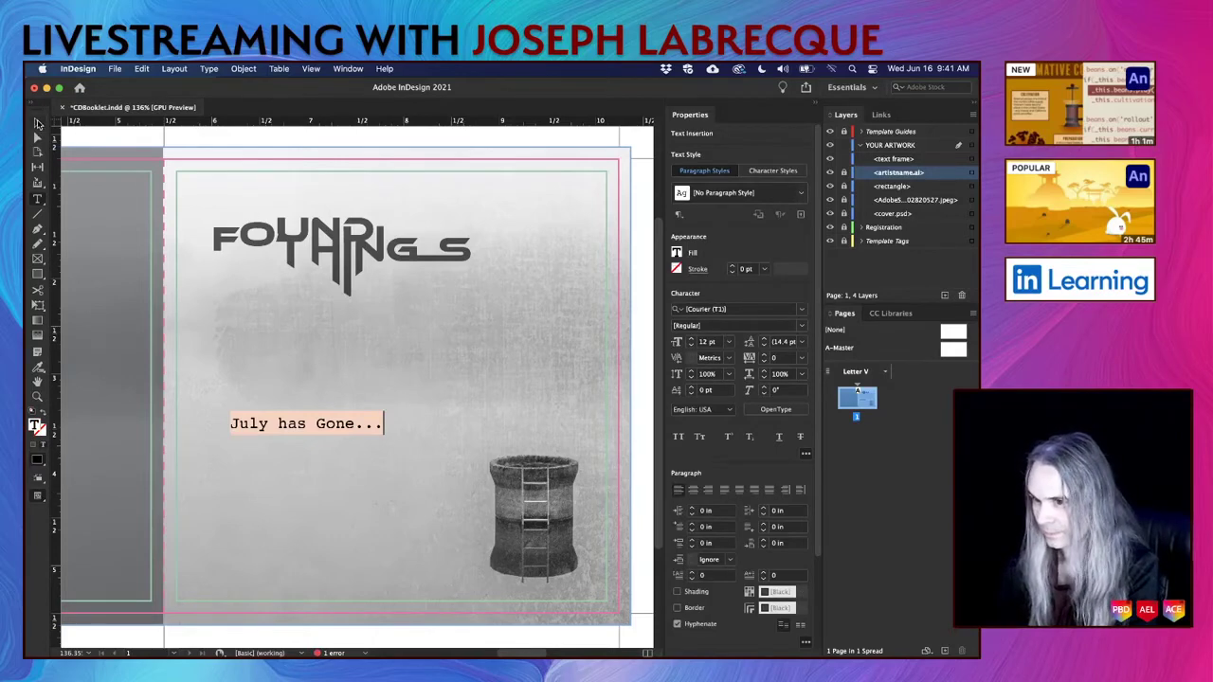
left_click(38, 122)
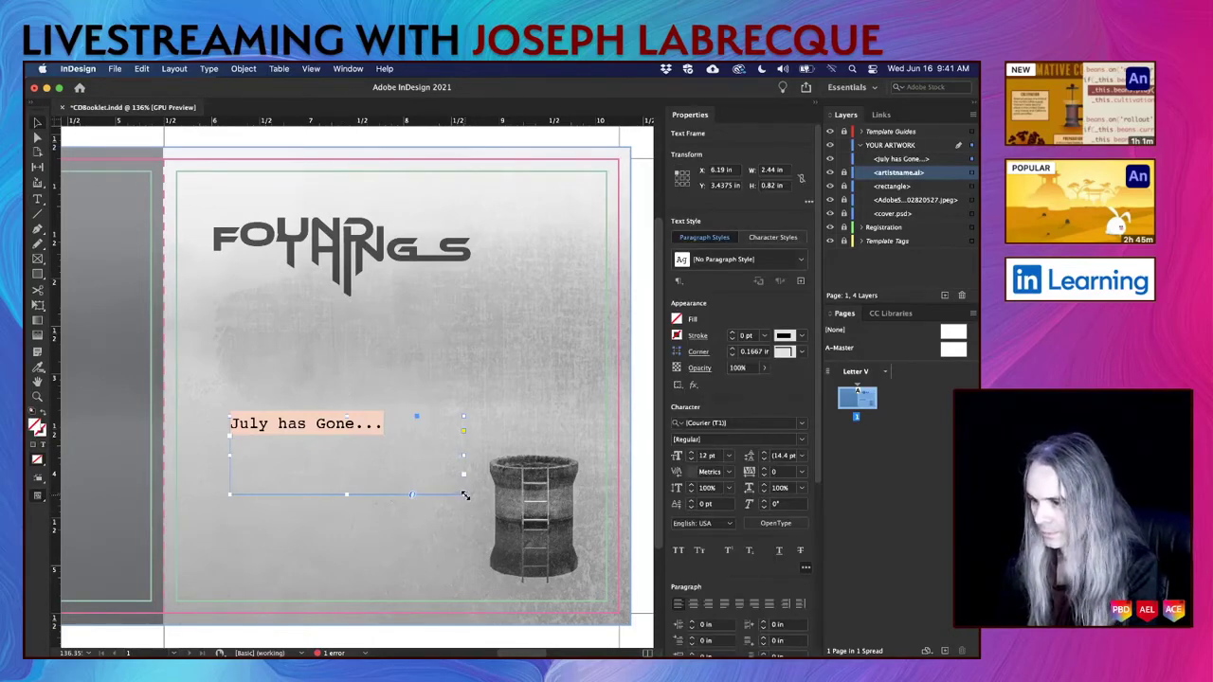
left_click_drag(464, 494, 429, 459)
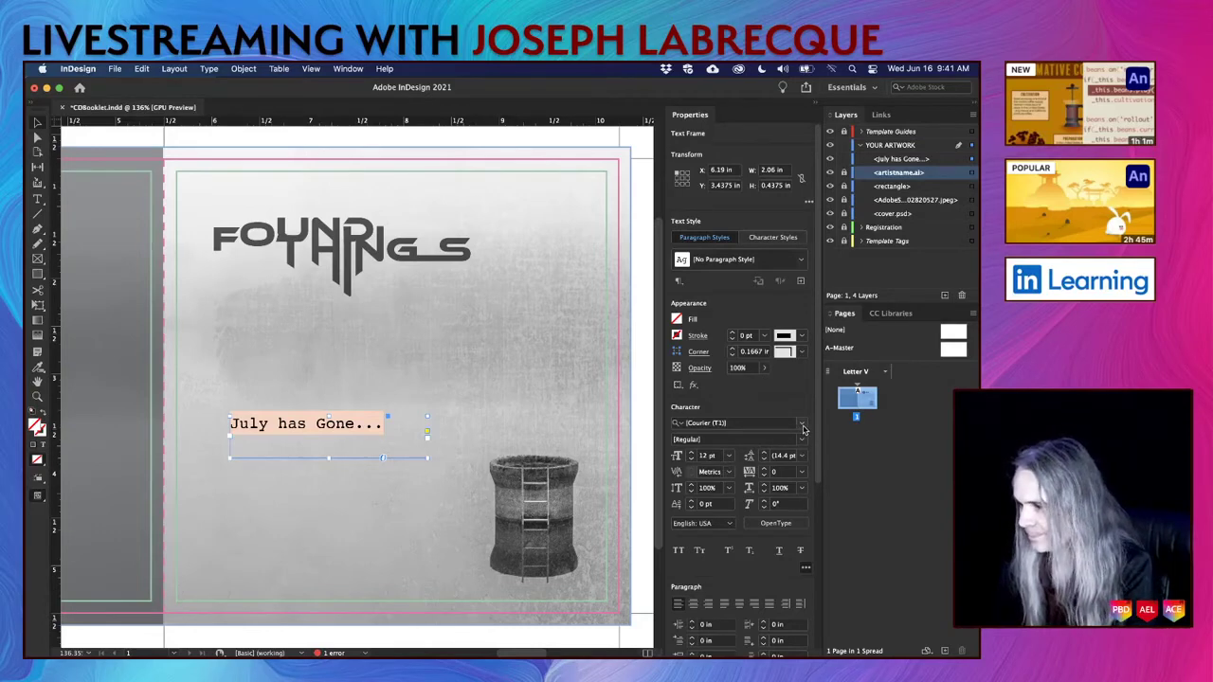
left_click(802, 425)
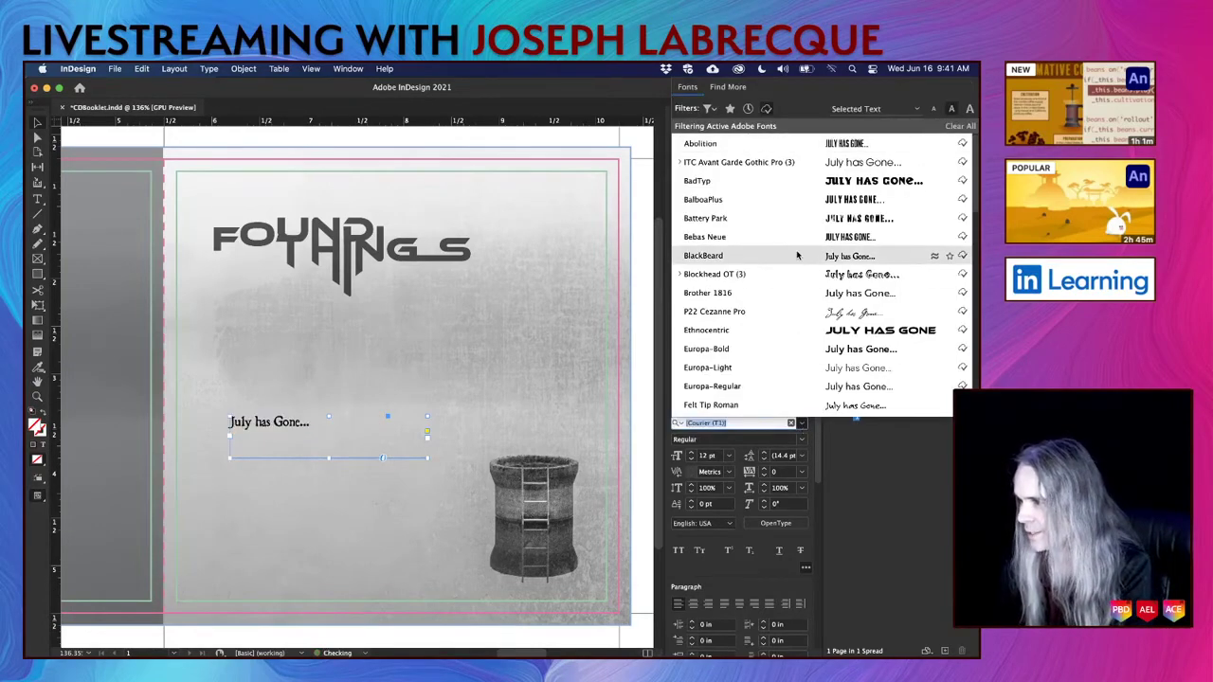
Scroll through the font list, live-previewing typefaces such as BalboaPlus Fill on 'July has Gone...'.
scroll(767, 353, "down", 5)
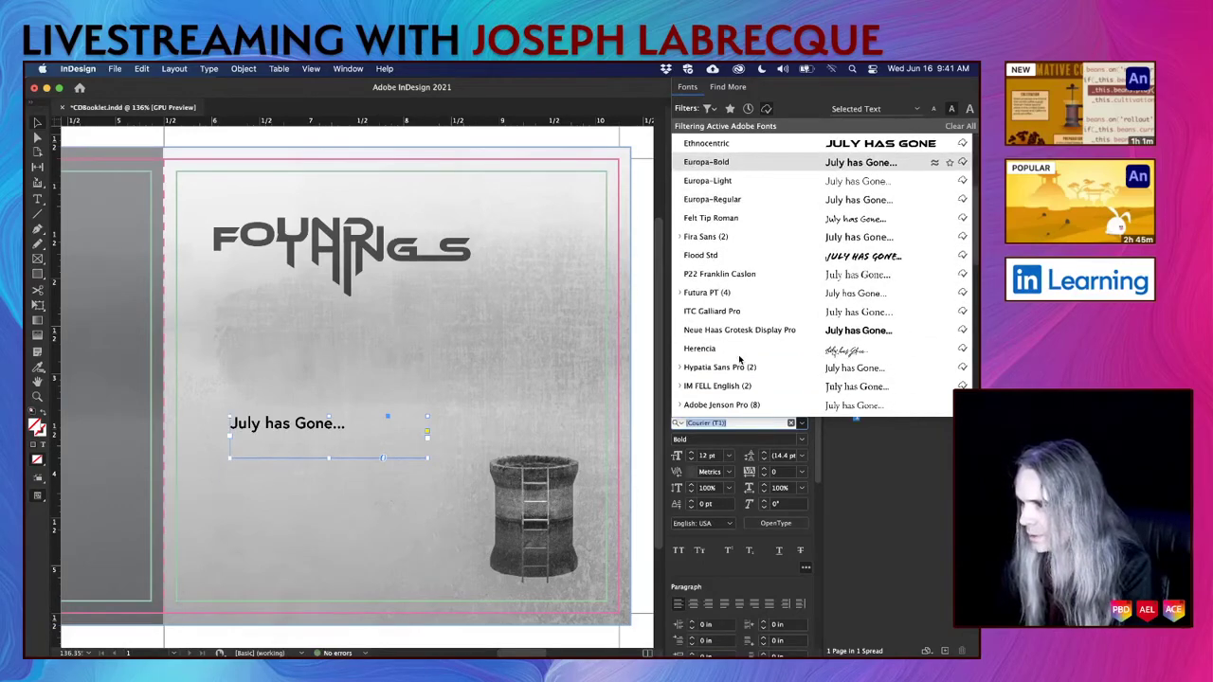
scroll(741, 359, "down", 4)
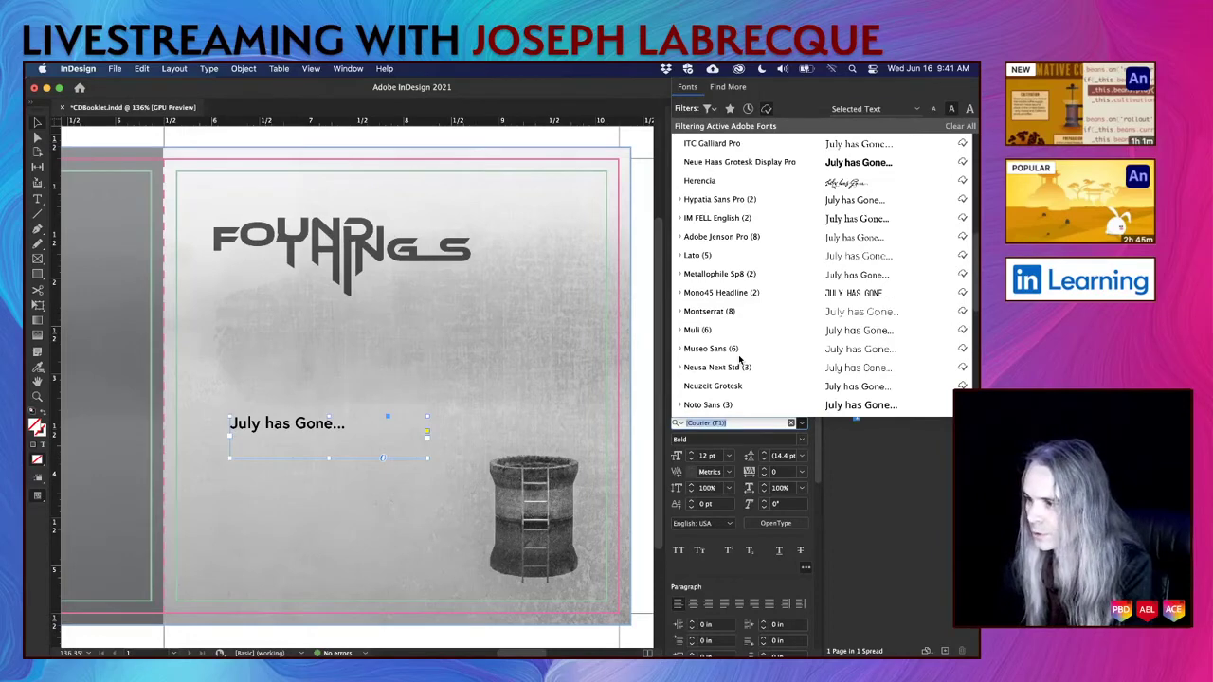
scroll(787, 261, "up", 6)
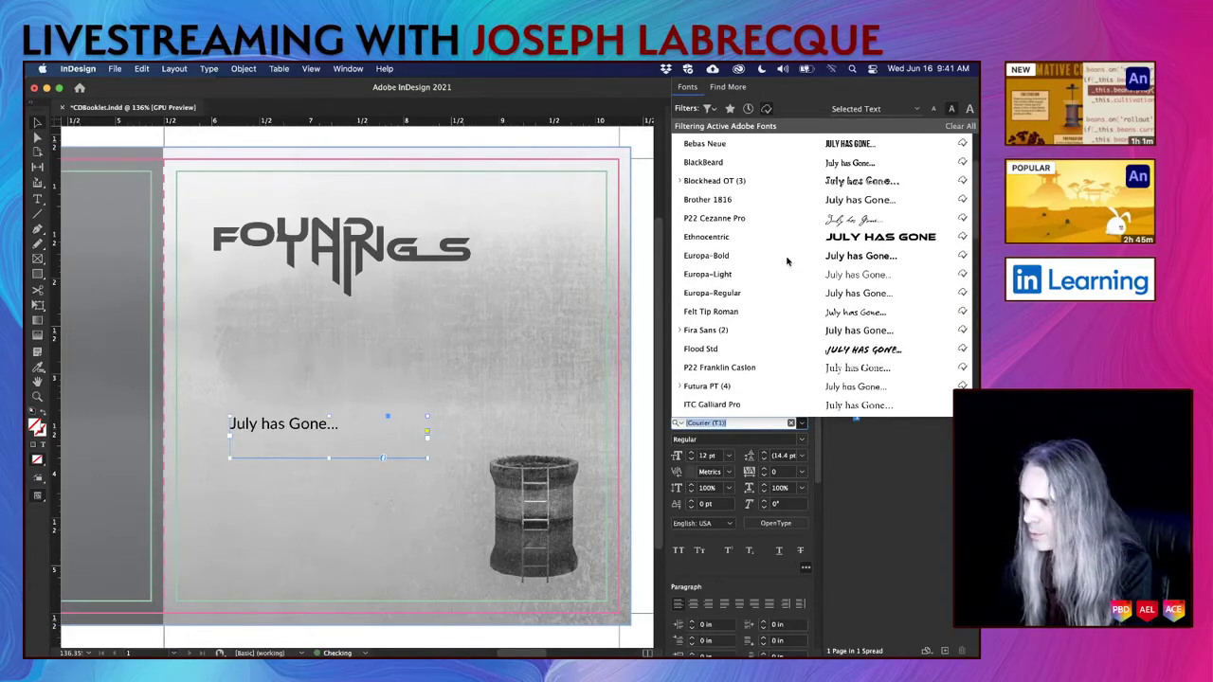
scroll(786, 261, "up", 3)
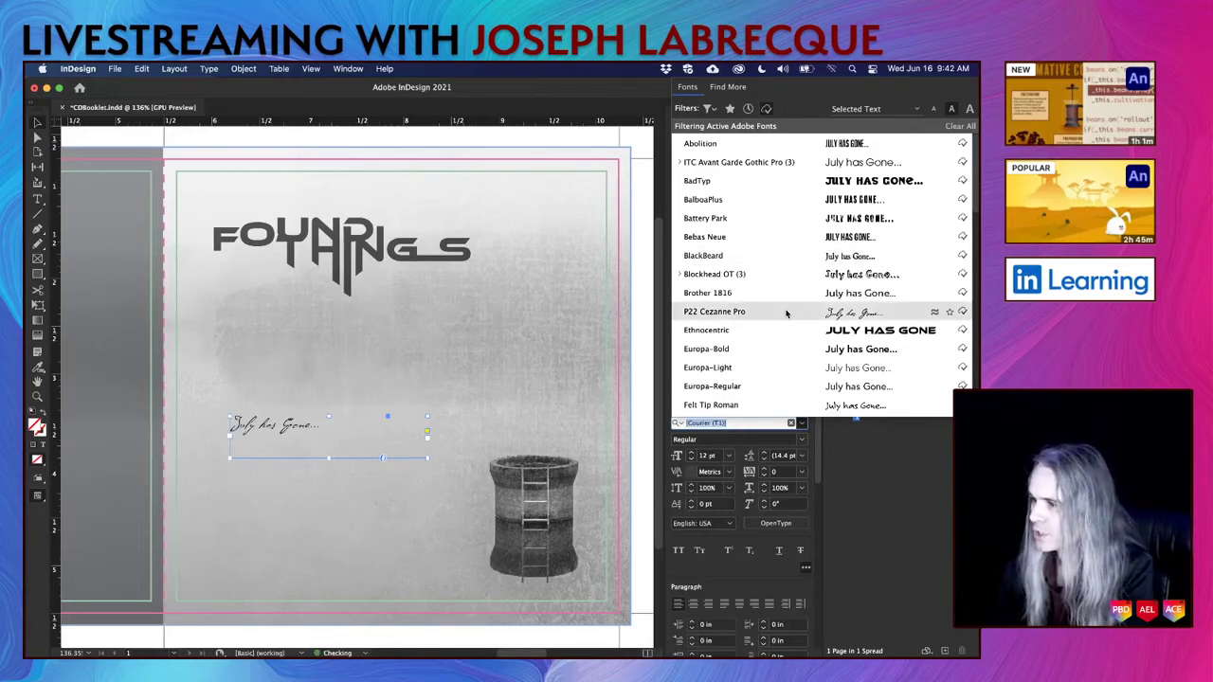
scroll(976, 232, "down", 5)
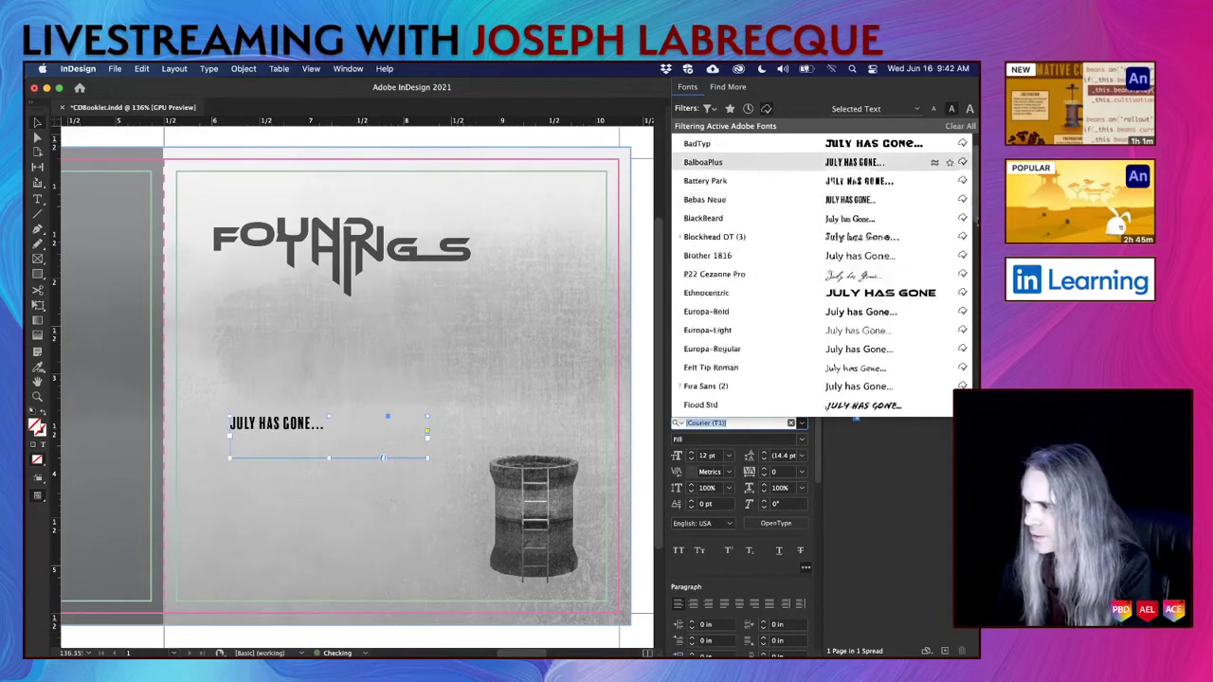
scroll(974, 251, "down", 4)
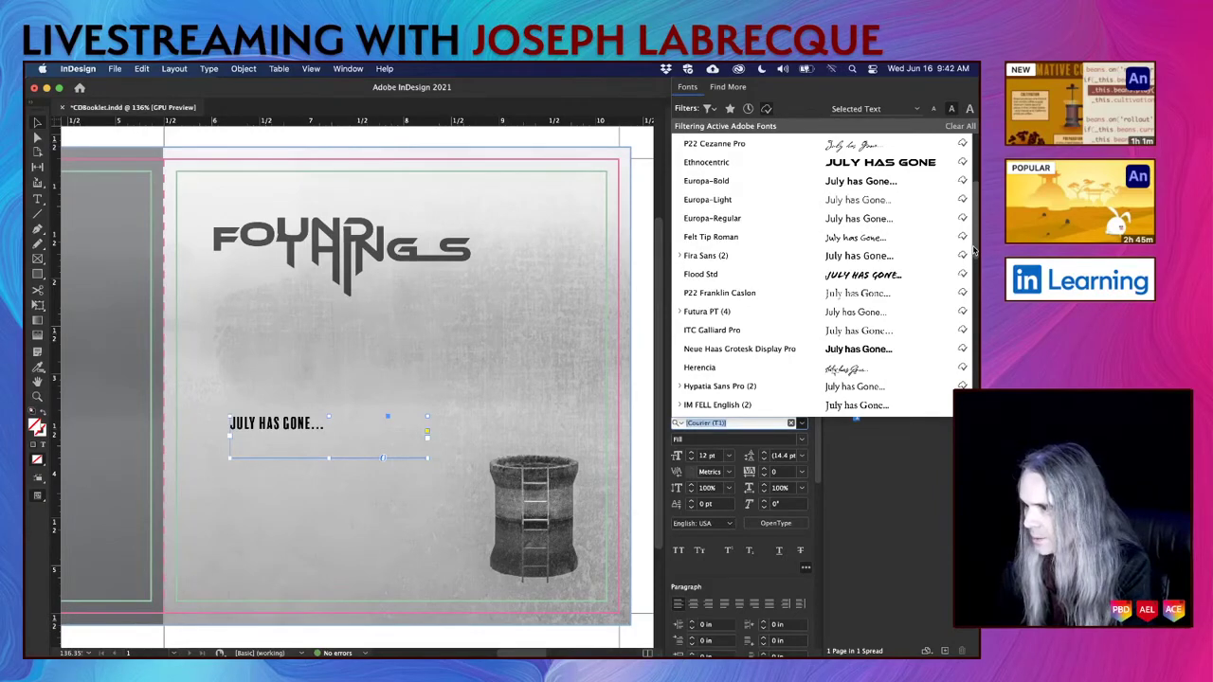
scroll(974, 249, "down", 4)
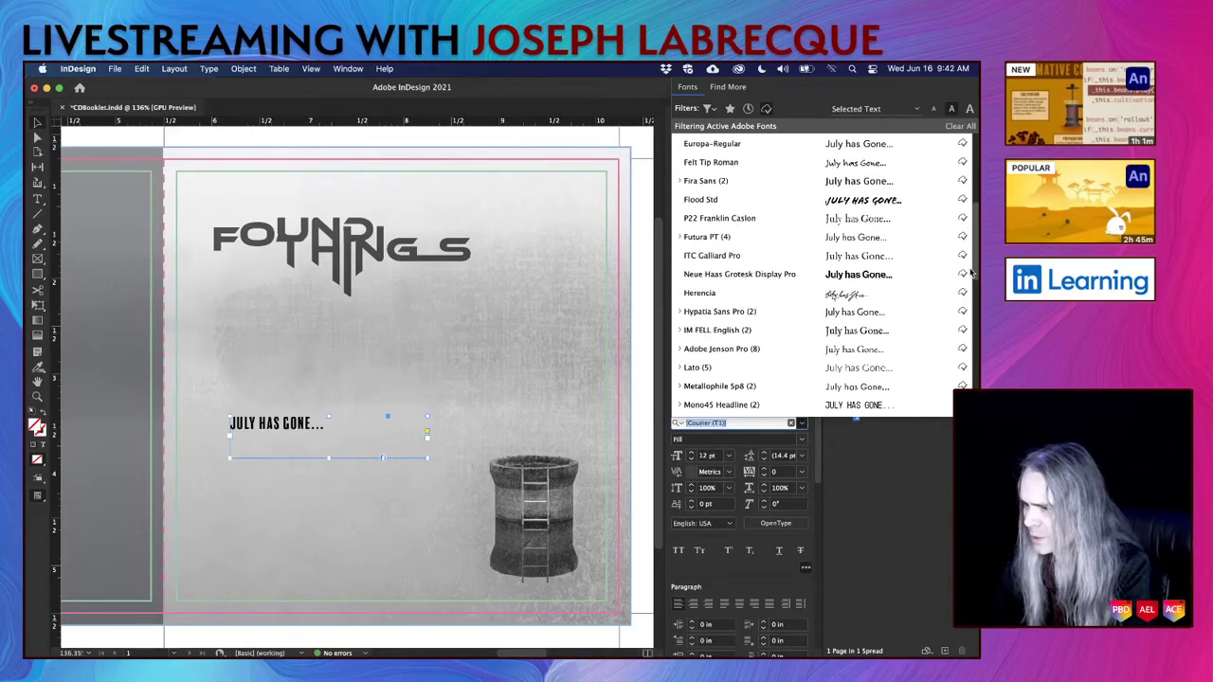
scroll(970, 273, "down", 9)
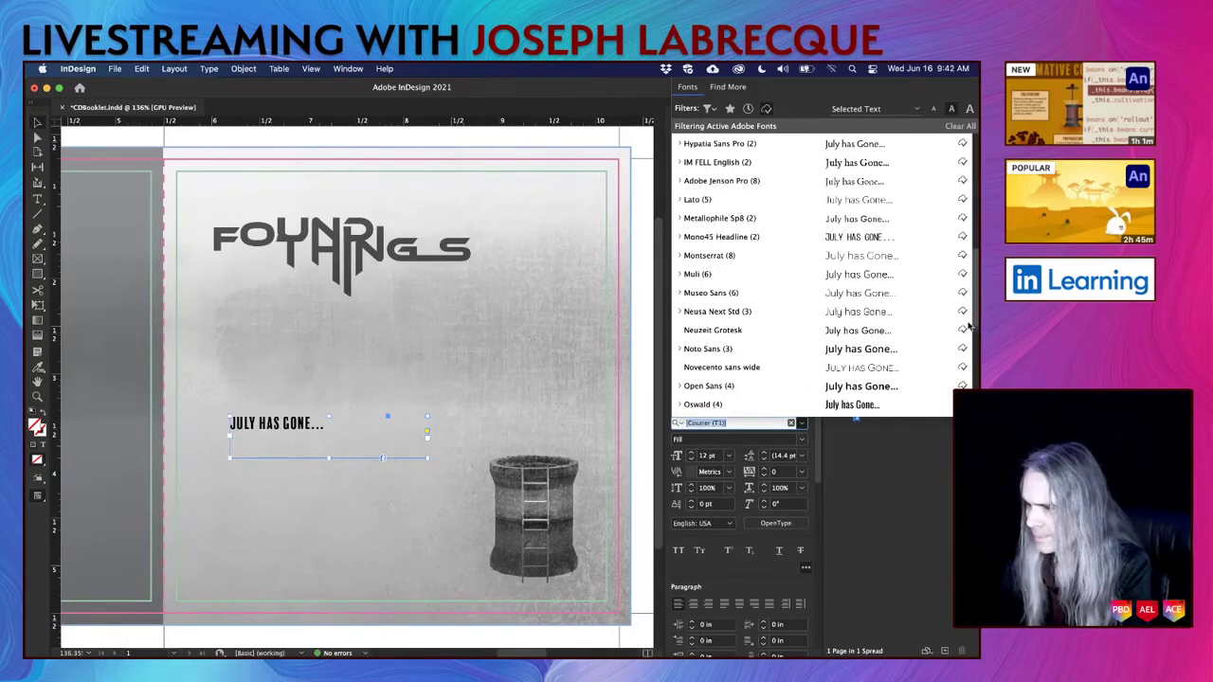
scroll(968, 332, "down", 5)
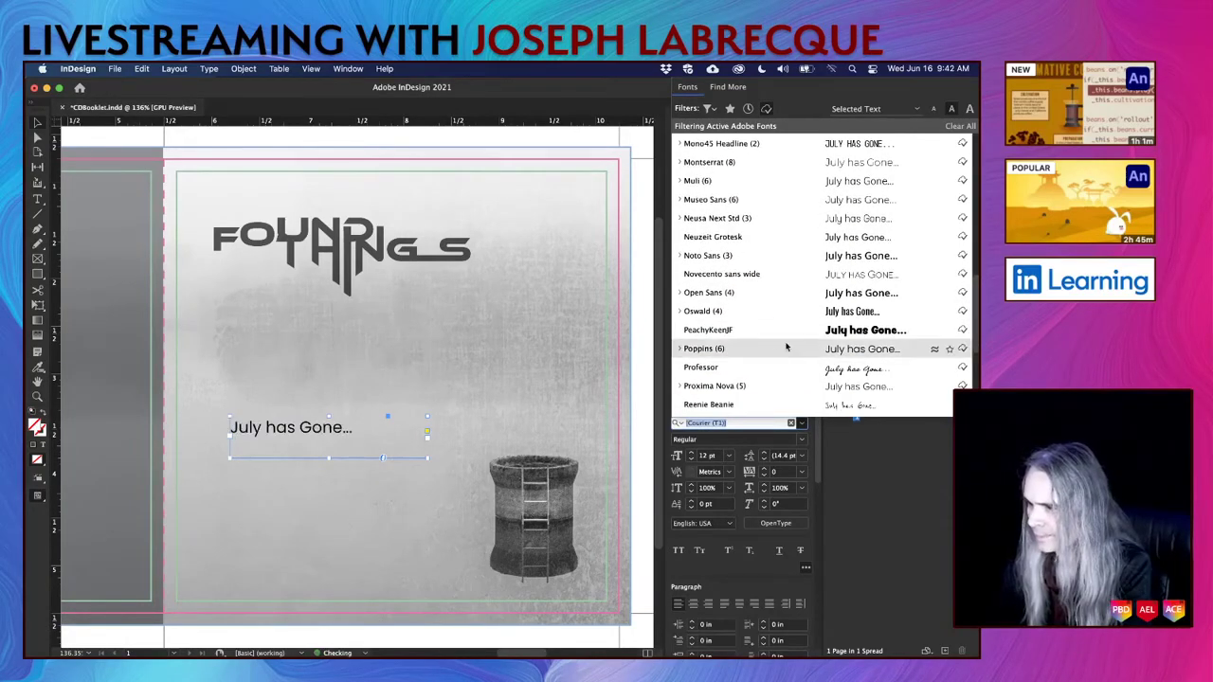
Set 'July has Gone...' in Professor at 21 pt and drag it beside the tower.
left_click(740, 371)
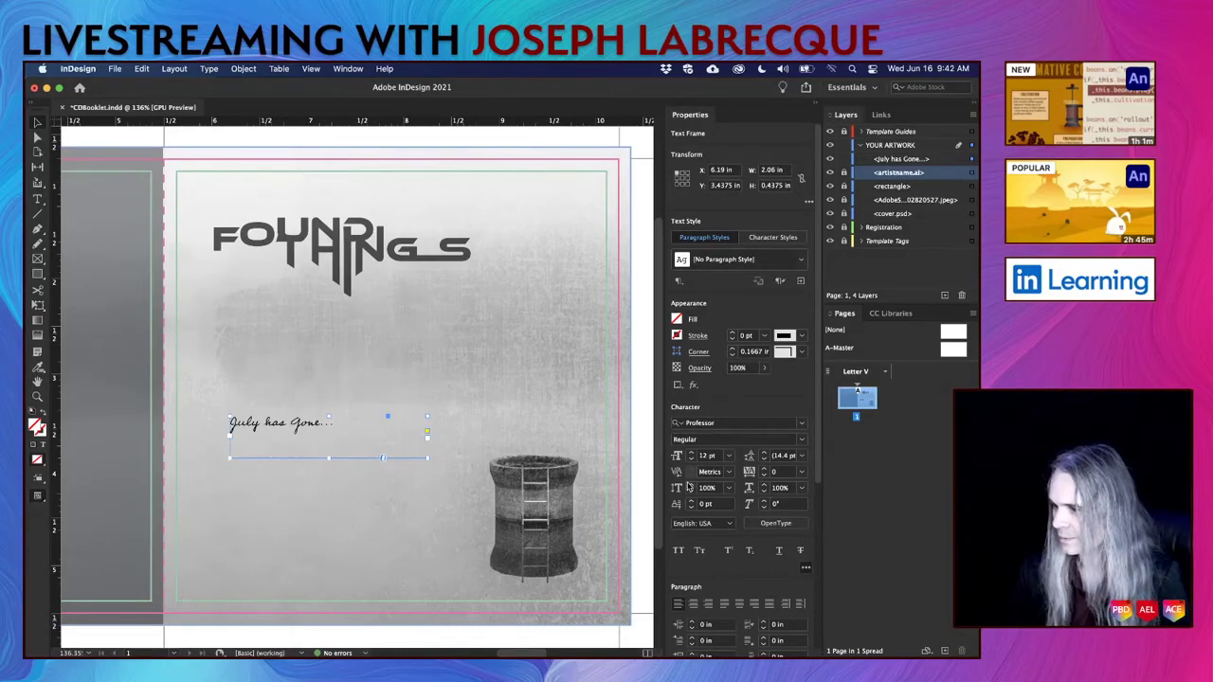
left_click(693, 453)
left_click(693, 453)
left_click(693, 453)
left_click(692, 453)
left_click(692, 453)
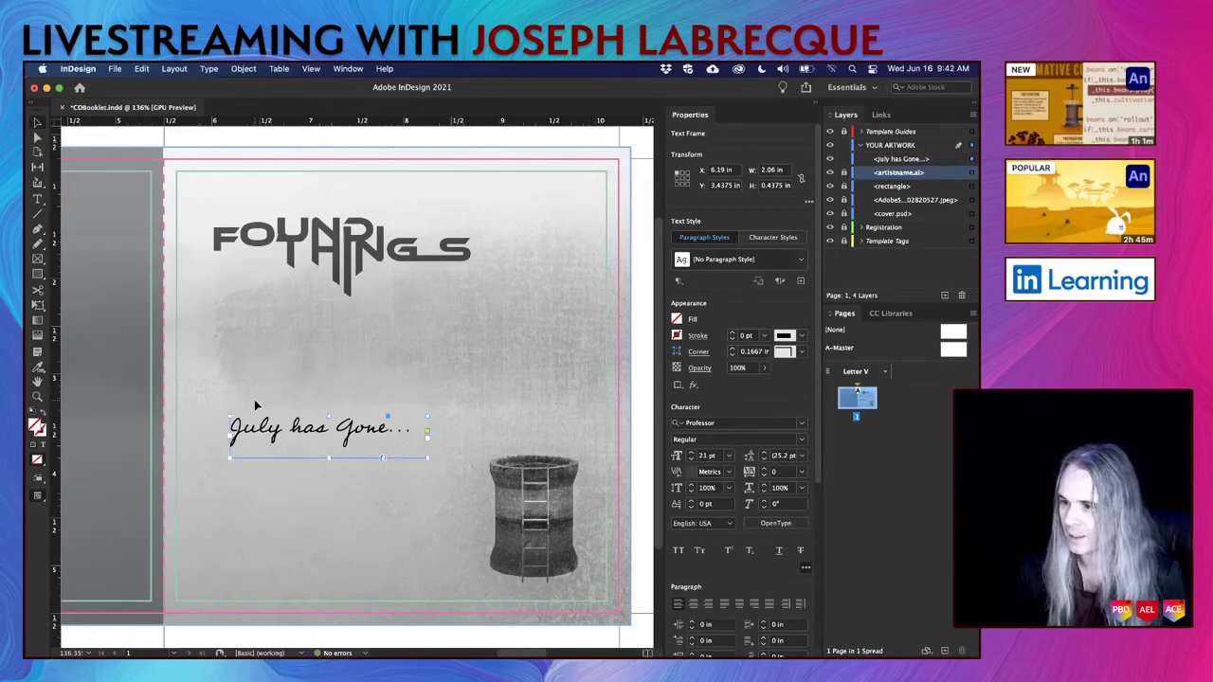
left_click_drag(350, 432, 415, 539)
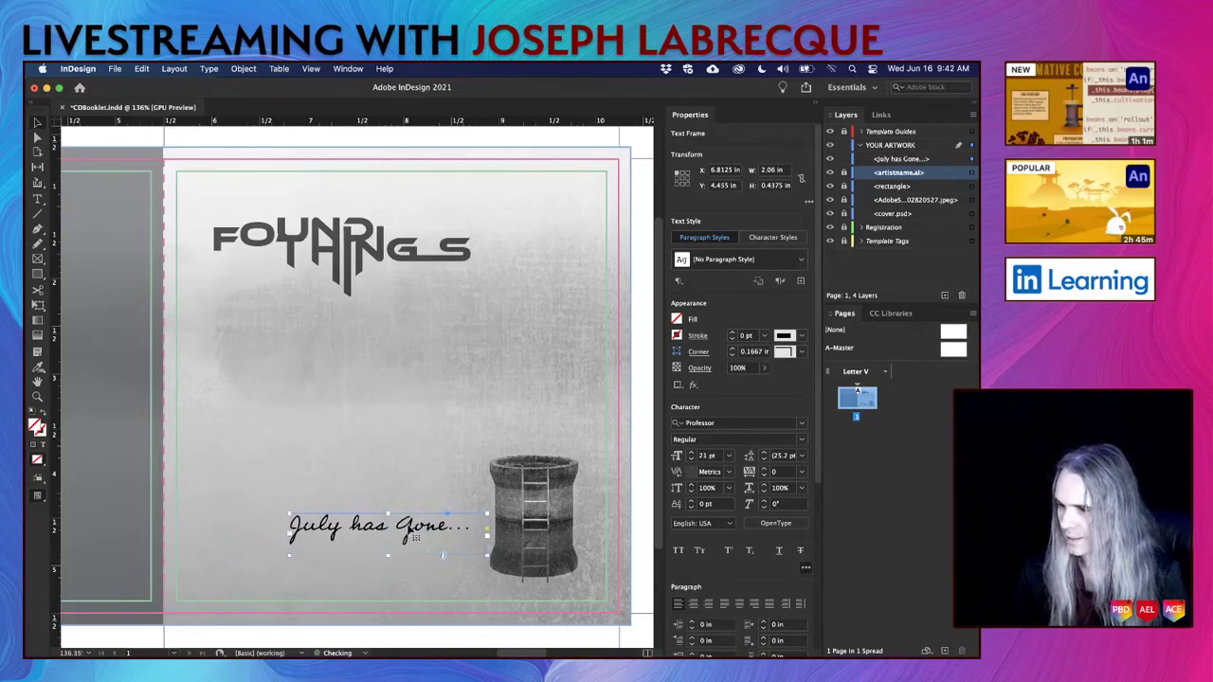
Fade the 'July has Gone...' text frame to about 61% opacity.
left_click(645, 504)
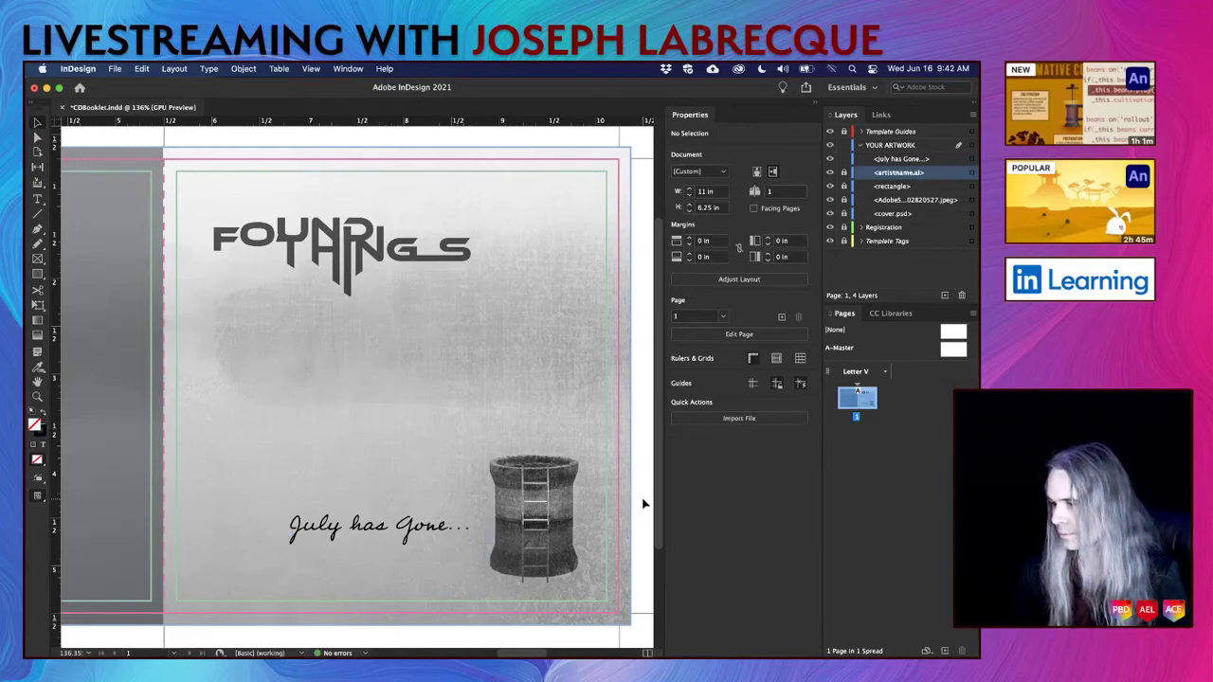
left_click(414, 536)
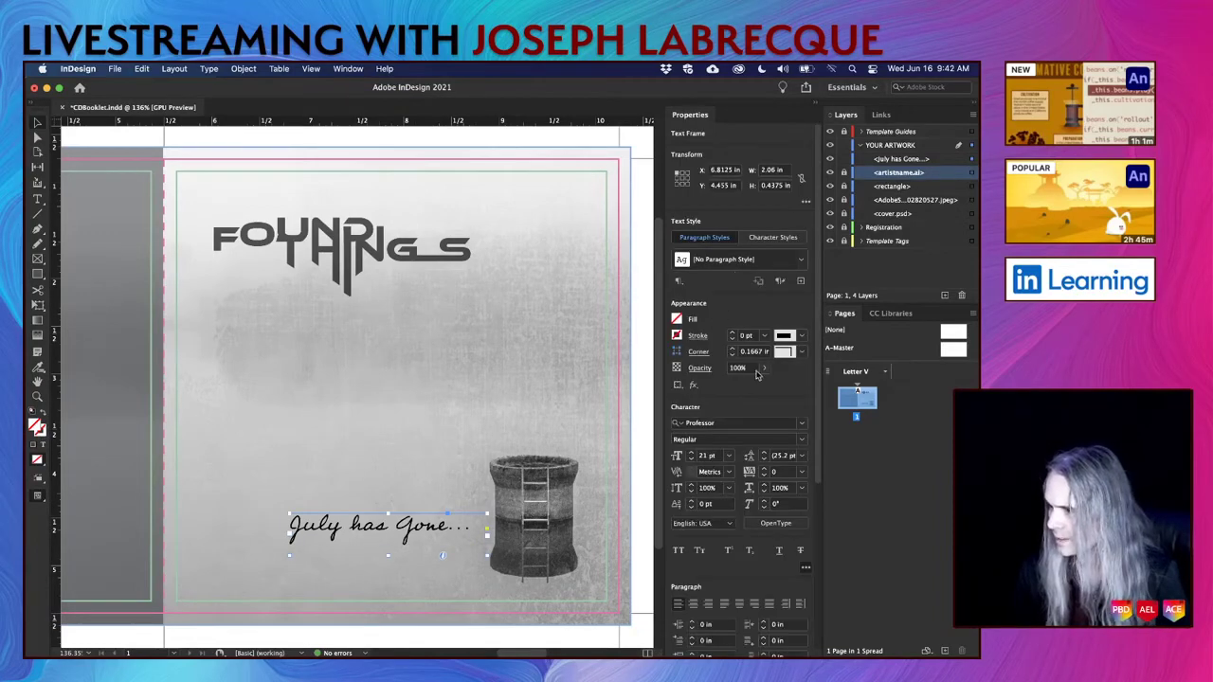
left_click(765, 370)
left_click_drag(761, 385, 739, 391)
left_click(649, 394)
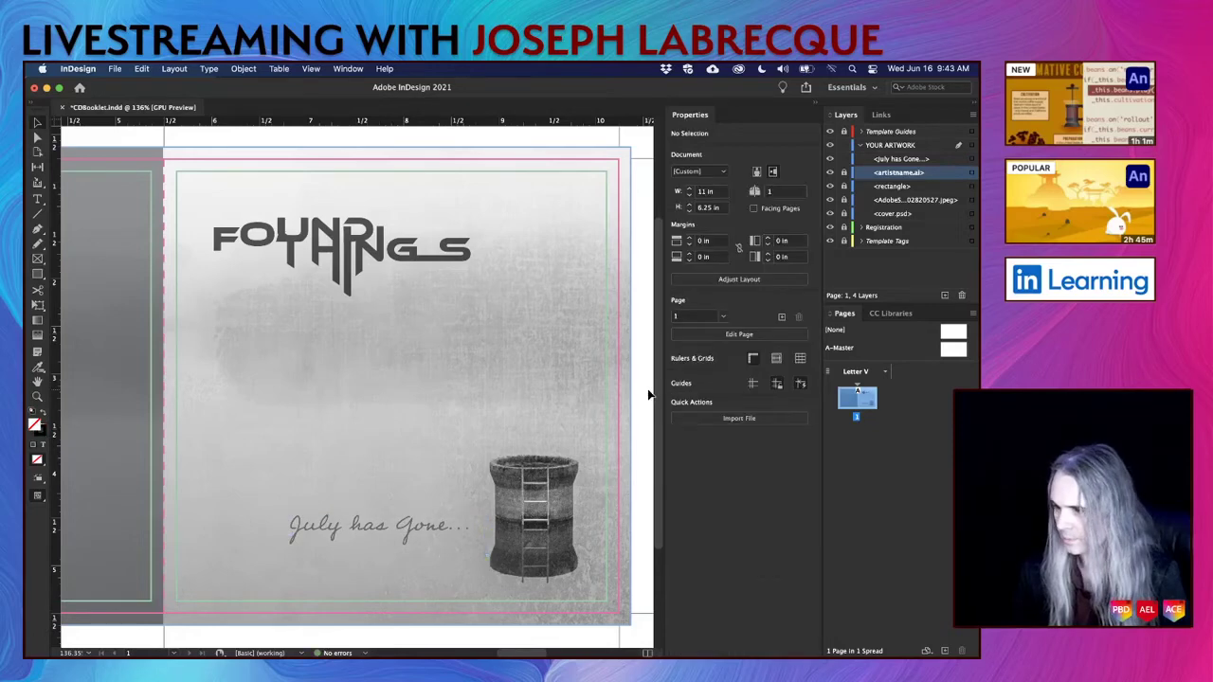
Nudge the script line slightly up and right and save CDBooklet.indd.
left_click_drag(410, 531, 414, 524)
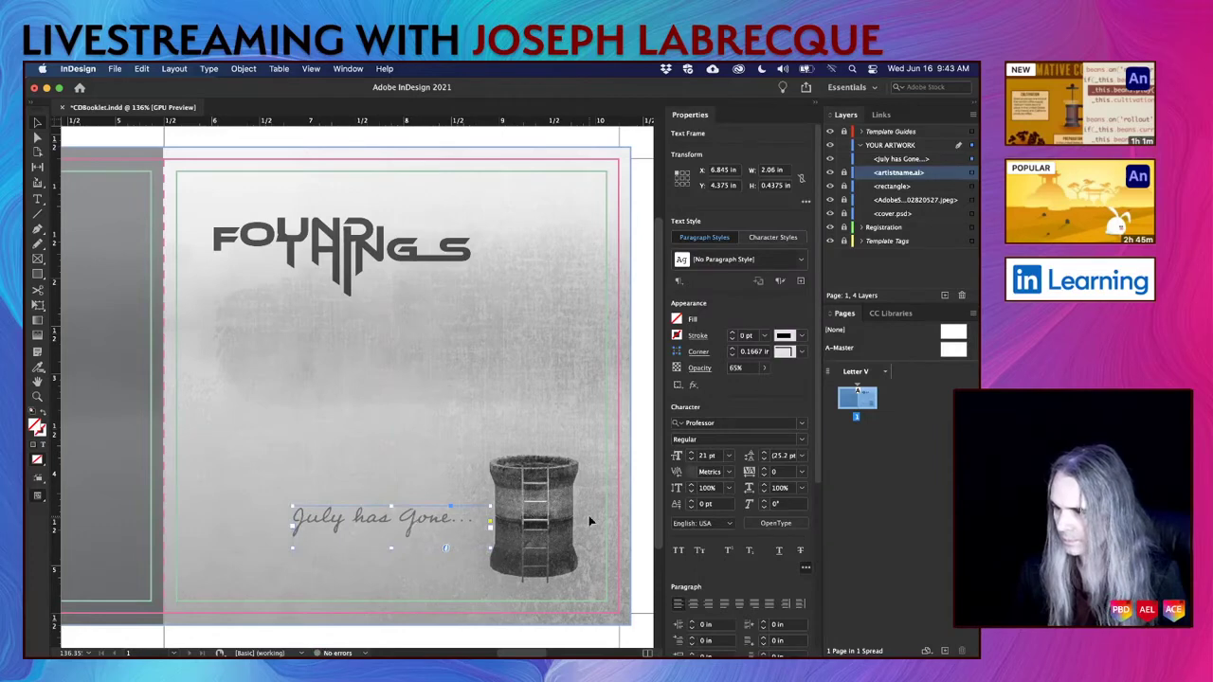
left_click(642, 523)
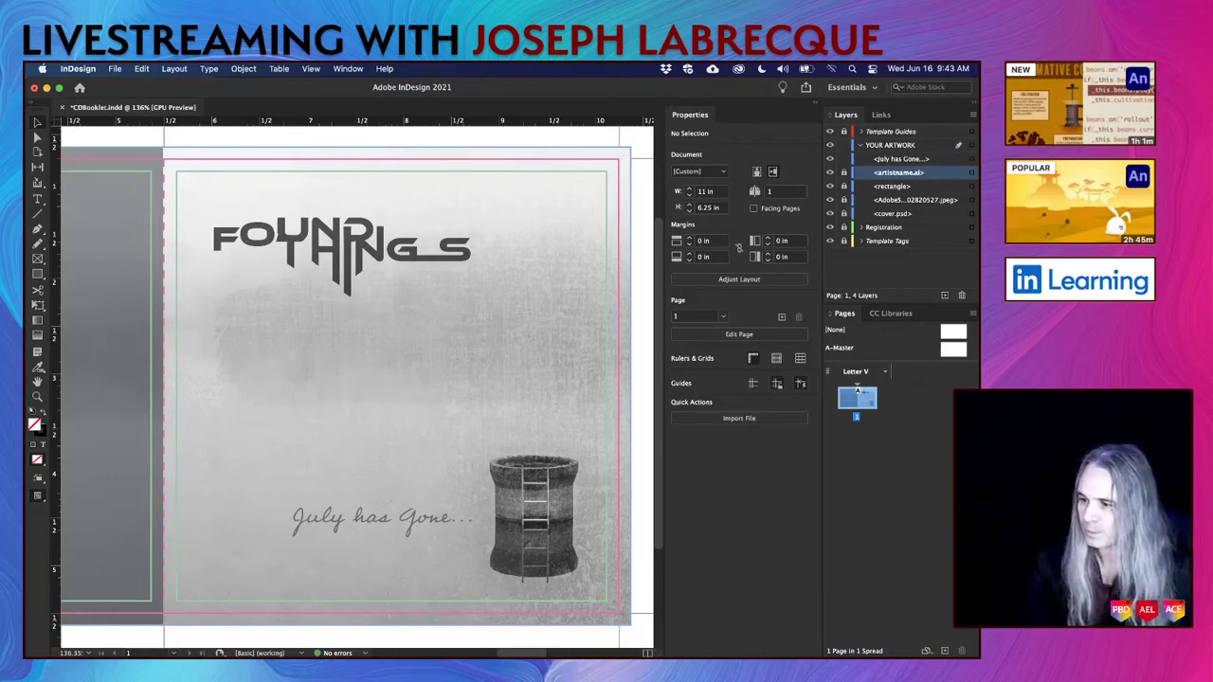
key("super+s")
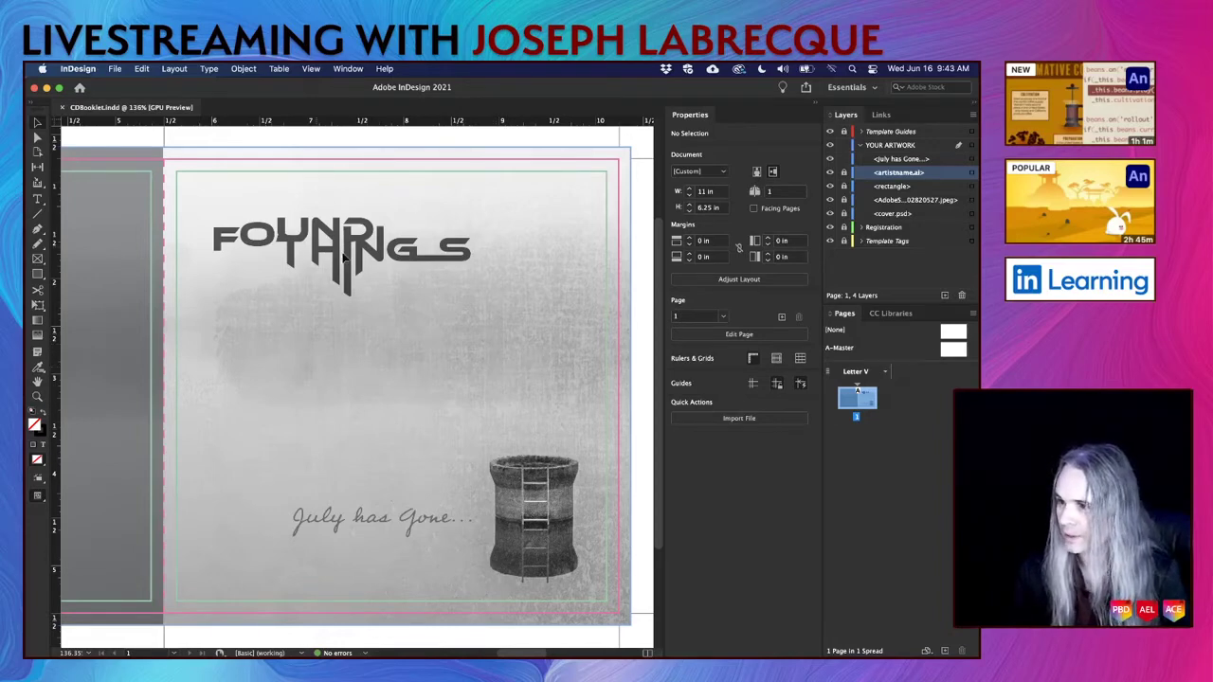
left_click(382, 526)
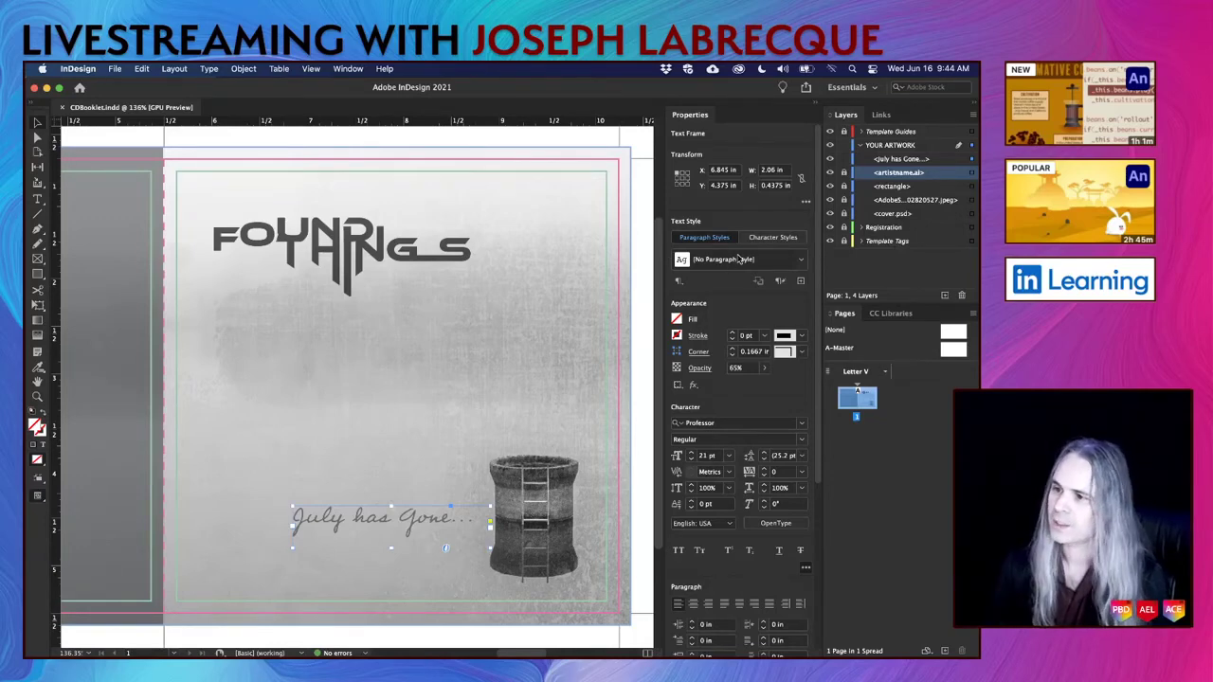
Option-drag copies of the FOUND THINGS logo and 'July has Gone...' line onto the left page.
left_click_drag(529, 297, 359, 380)
key("super+alt+0")
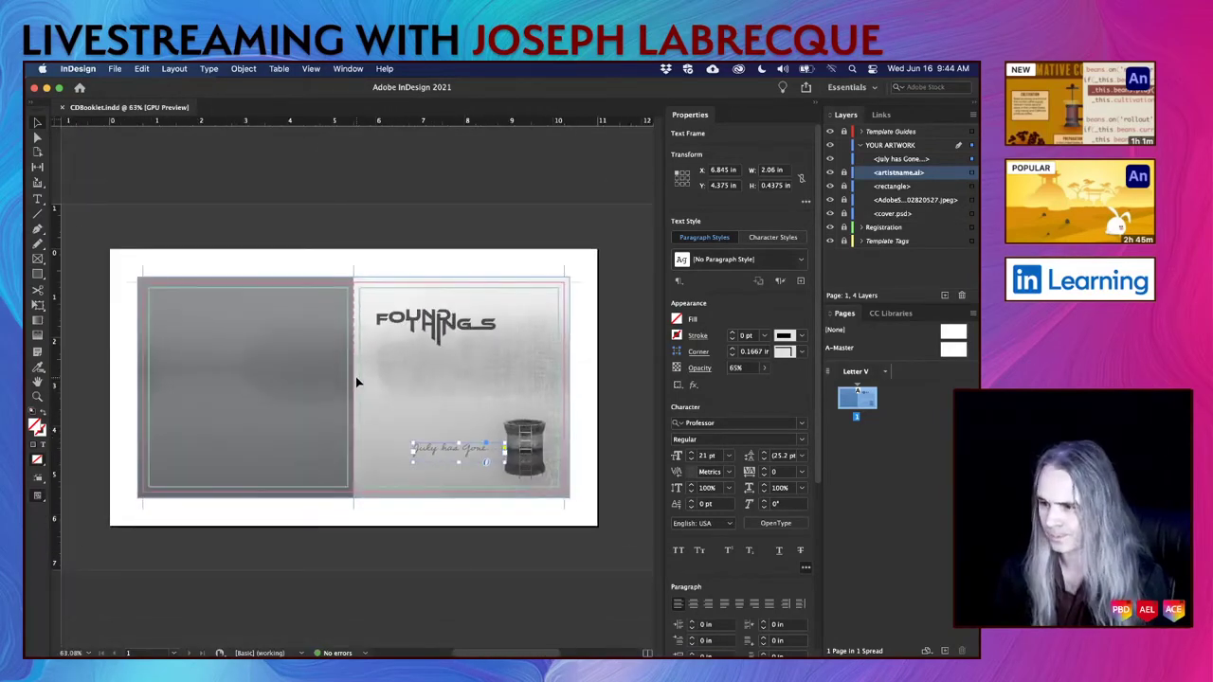
left_click(594, 347)
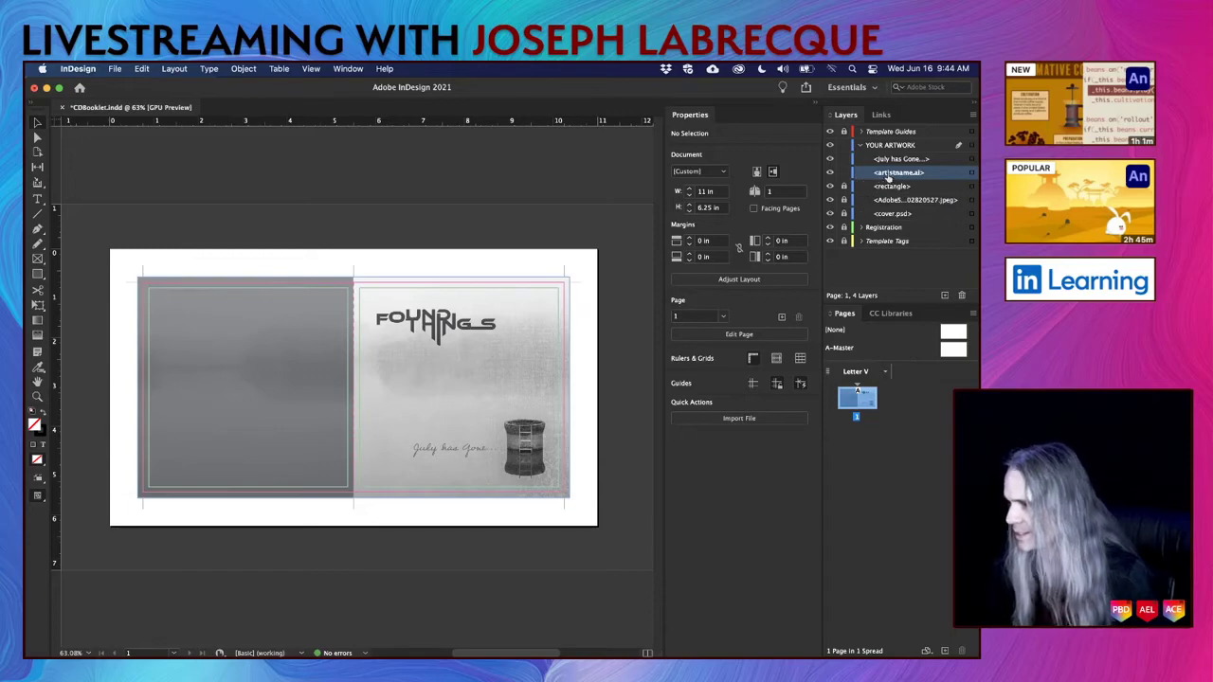
left_click(443, 328)
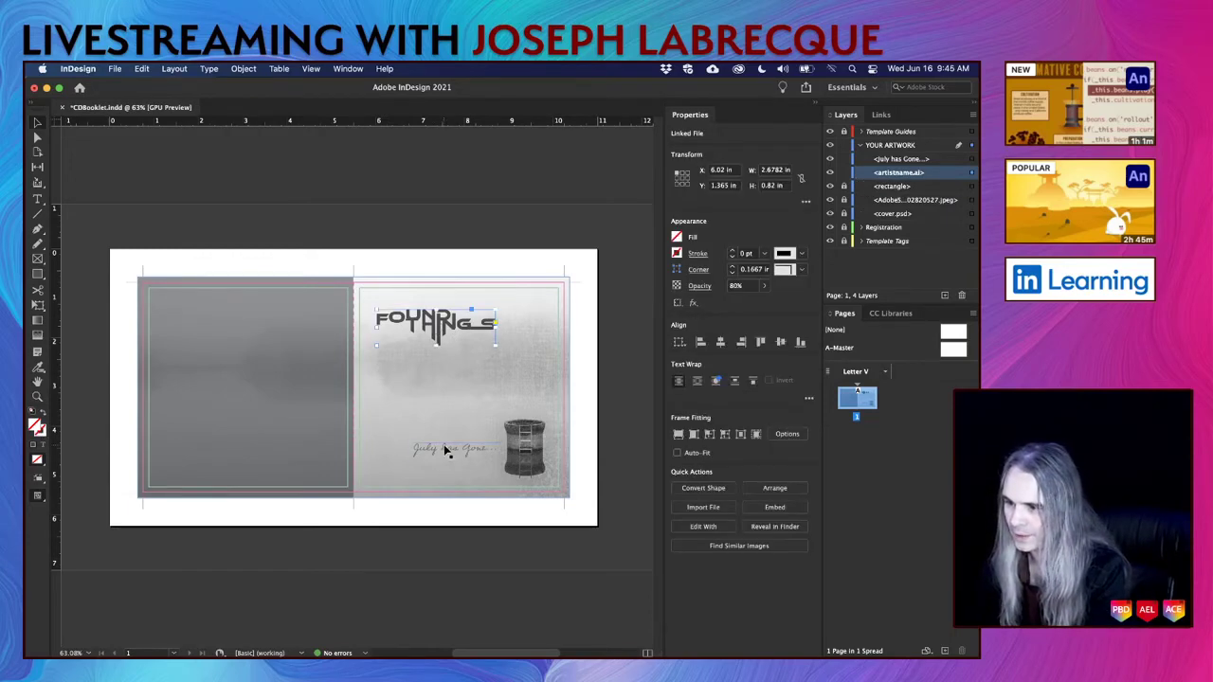
left_click(445, 451, "shift")
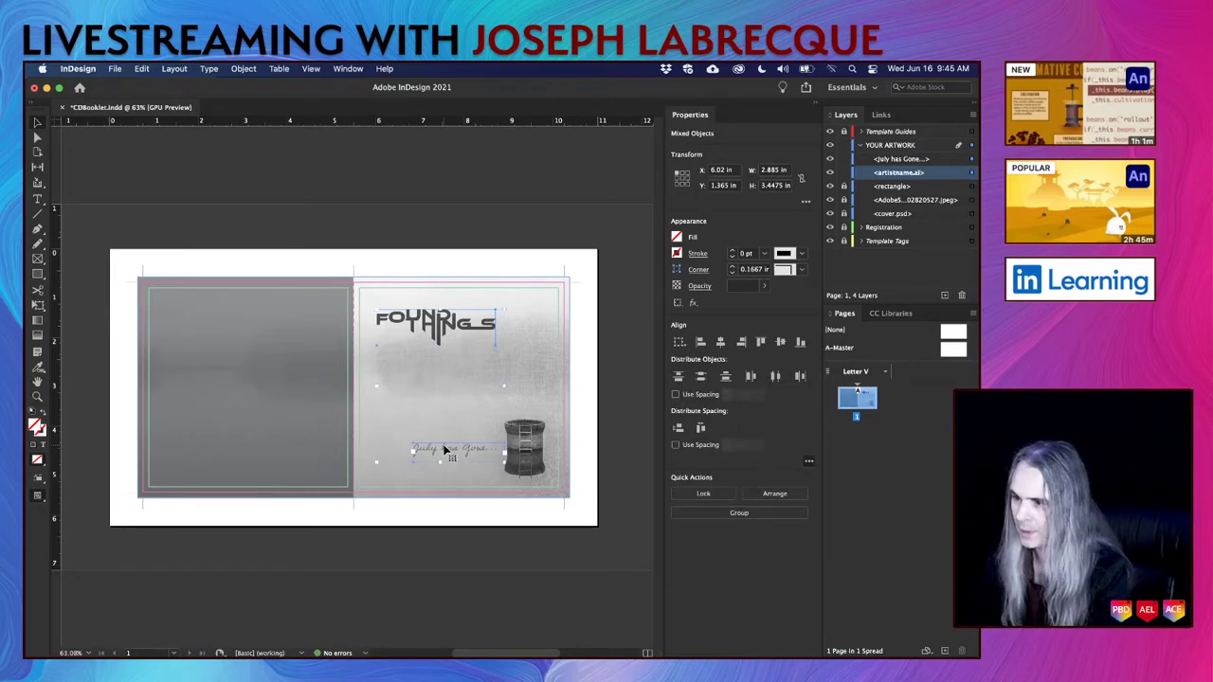
left_click_drag(180, 334, 202, 325)
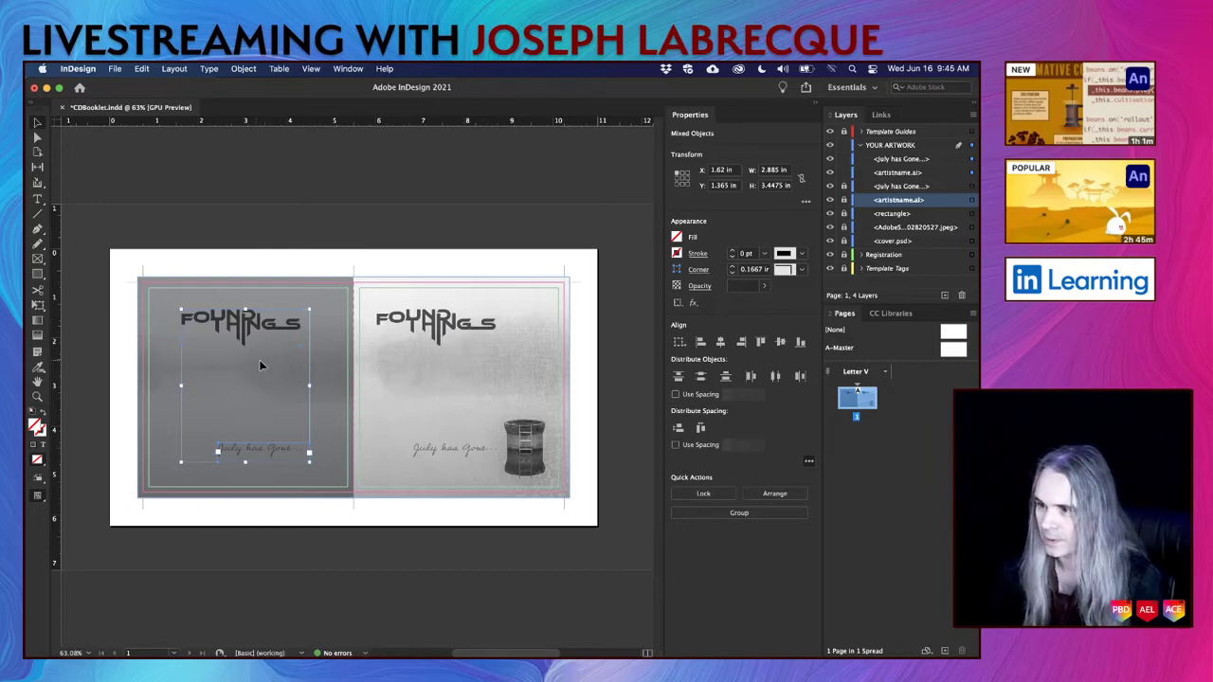
scroll(259, 359, "up", 5)
scroll(259, 359, "down", 3)
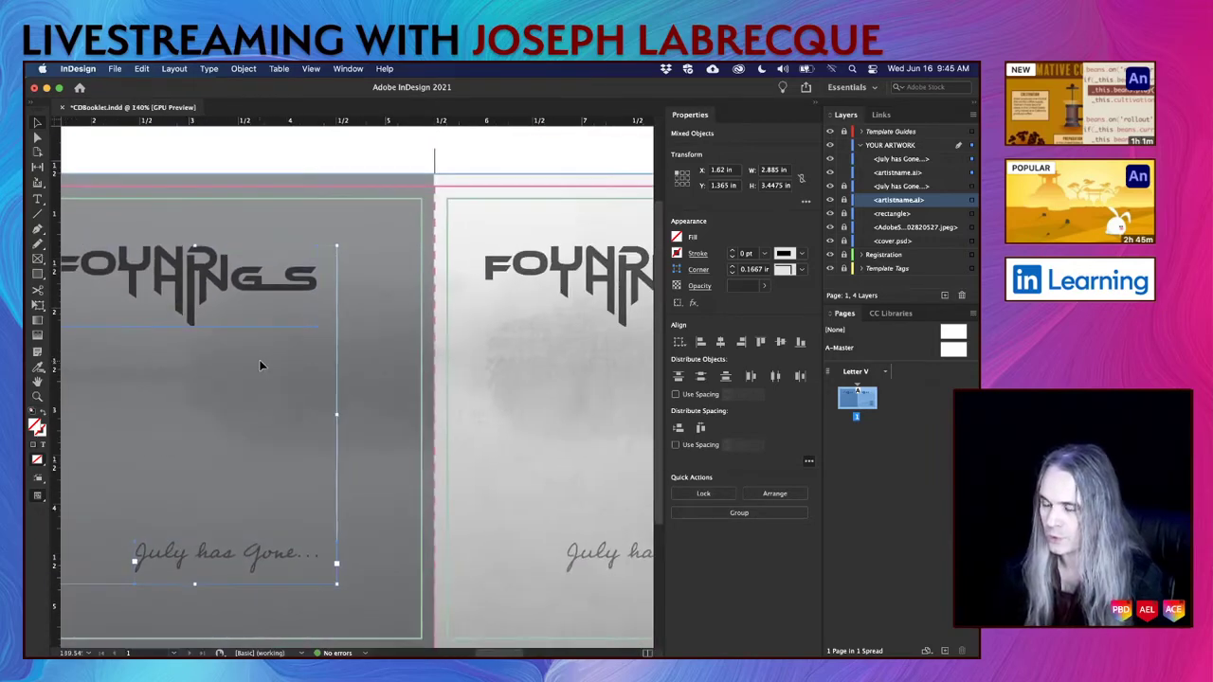
scroll(259, 359, "up", 1)
Enlarge the back-cover logo frame and fit the artwork proportionally so the whole word shows.
scroll(259, 359, "right", 1)
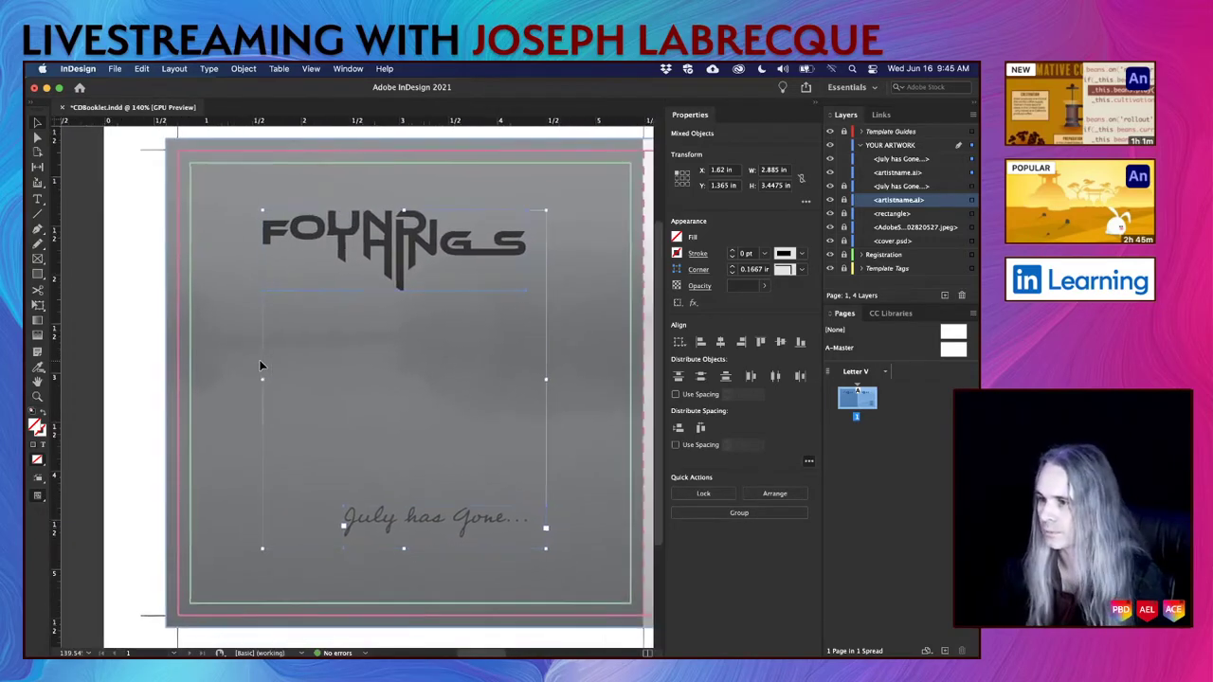
left_click(139, 347)
left_click(408, 239)
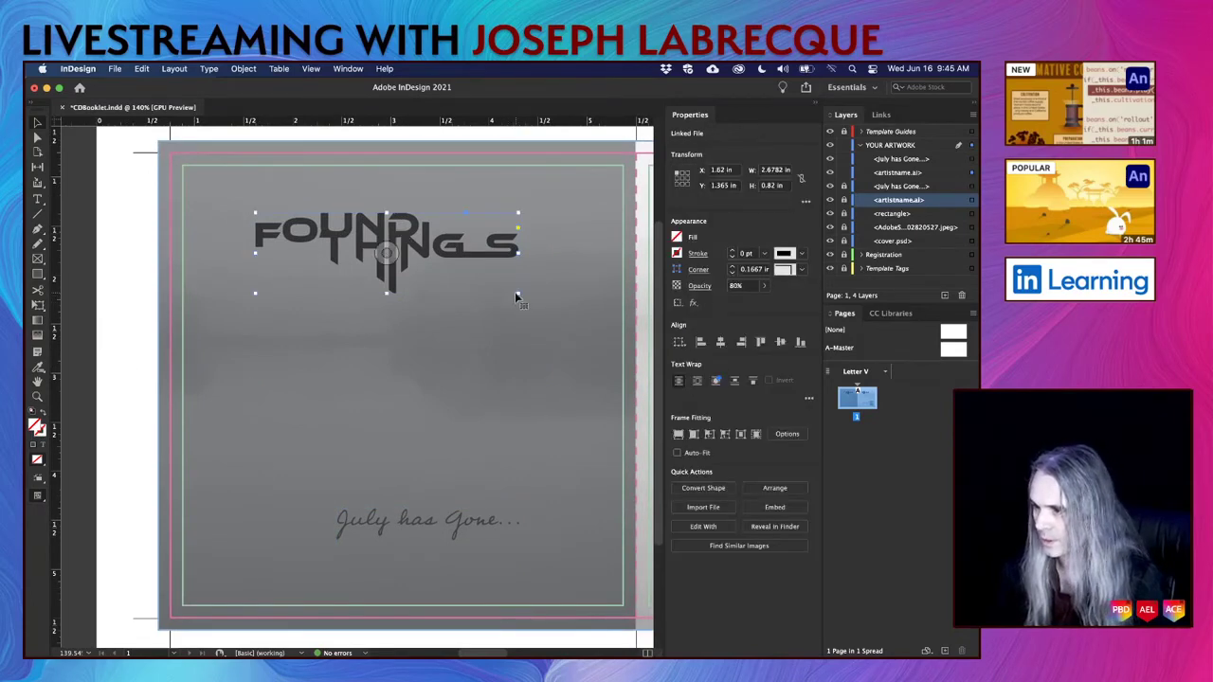
left_click_drag(516, 295, 623, 371)
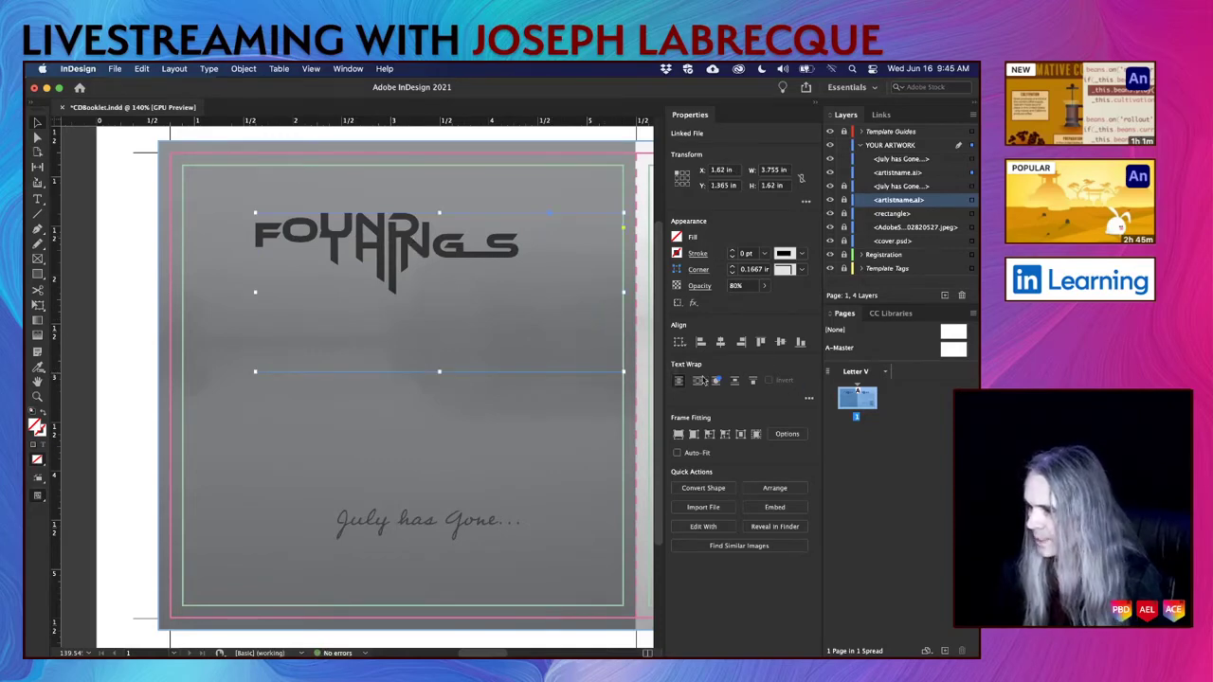
left_click(679, 433)
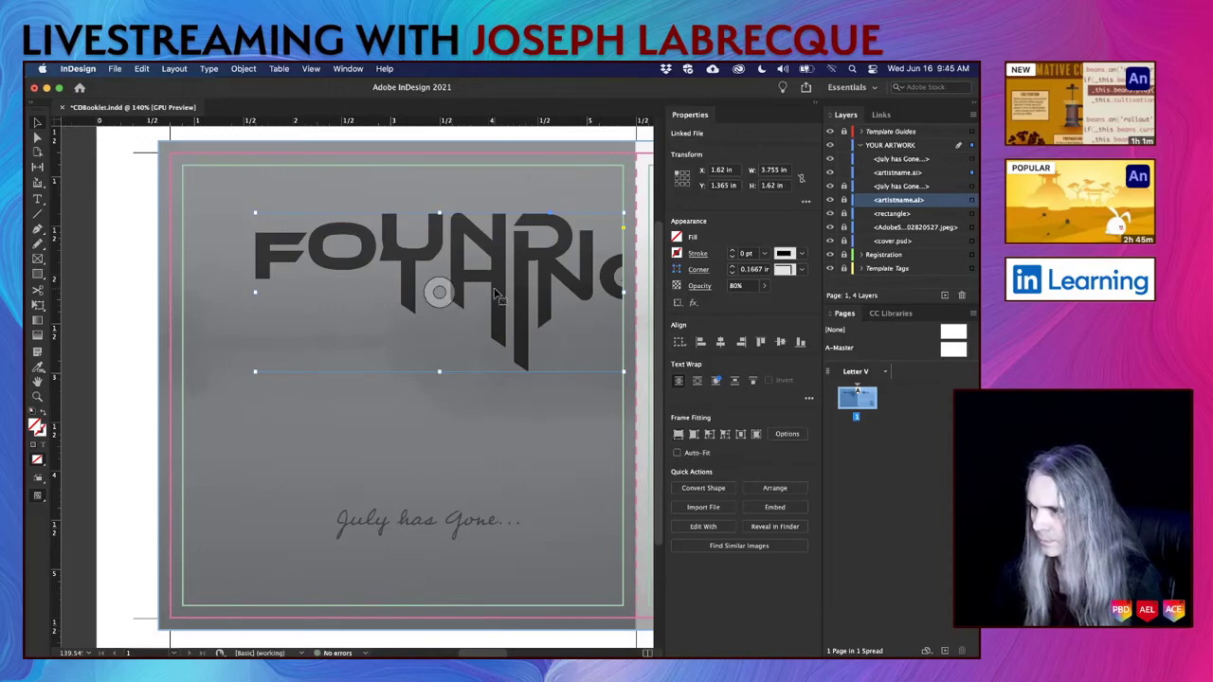
left_click_drag(521, 308, 474, 297)
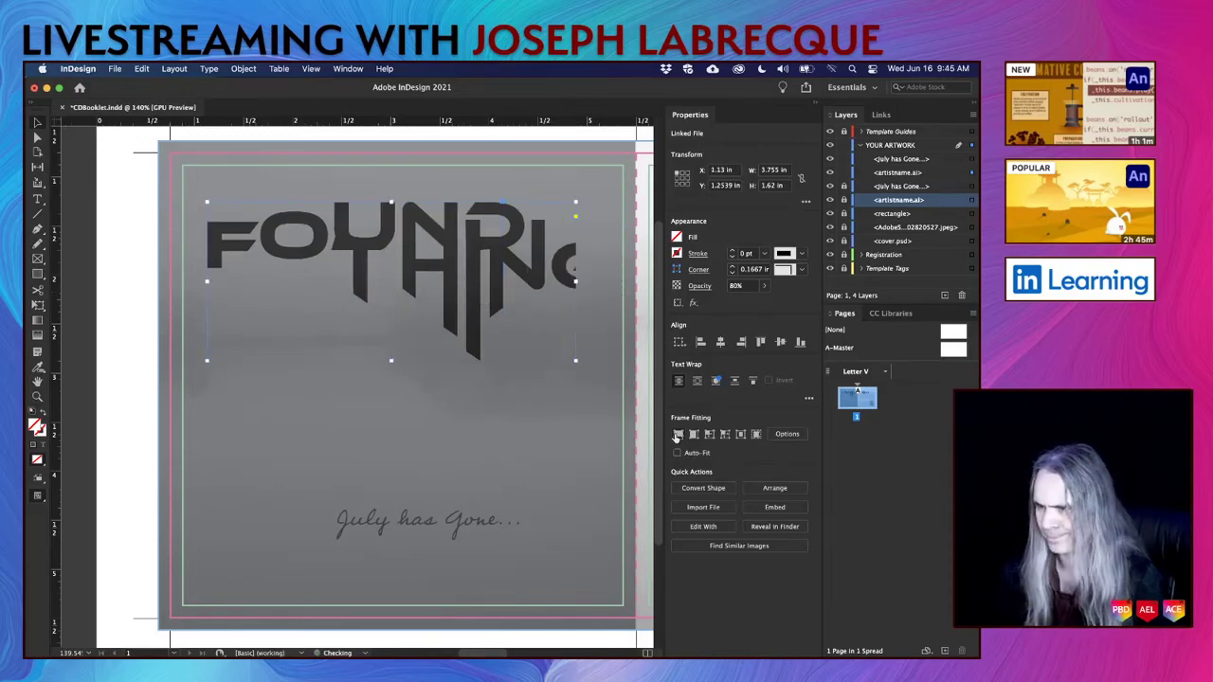
left_click(693, 433)
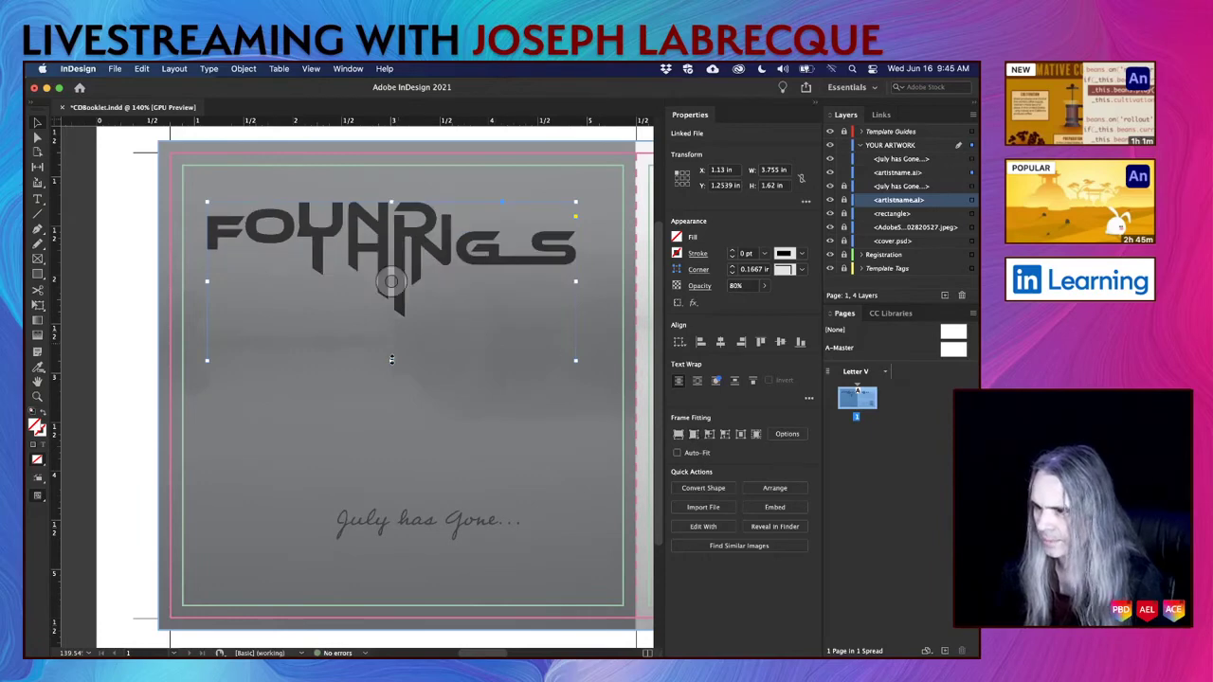
Trim the logo frame to 3.755 × 1.3111 in and lower it to Y 2.115 in.
left_click_drag(391, 358, 391, 329)
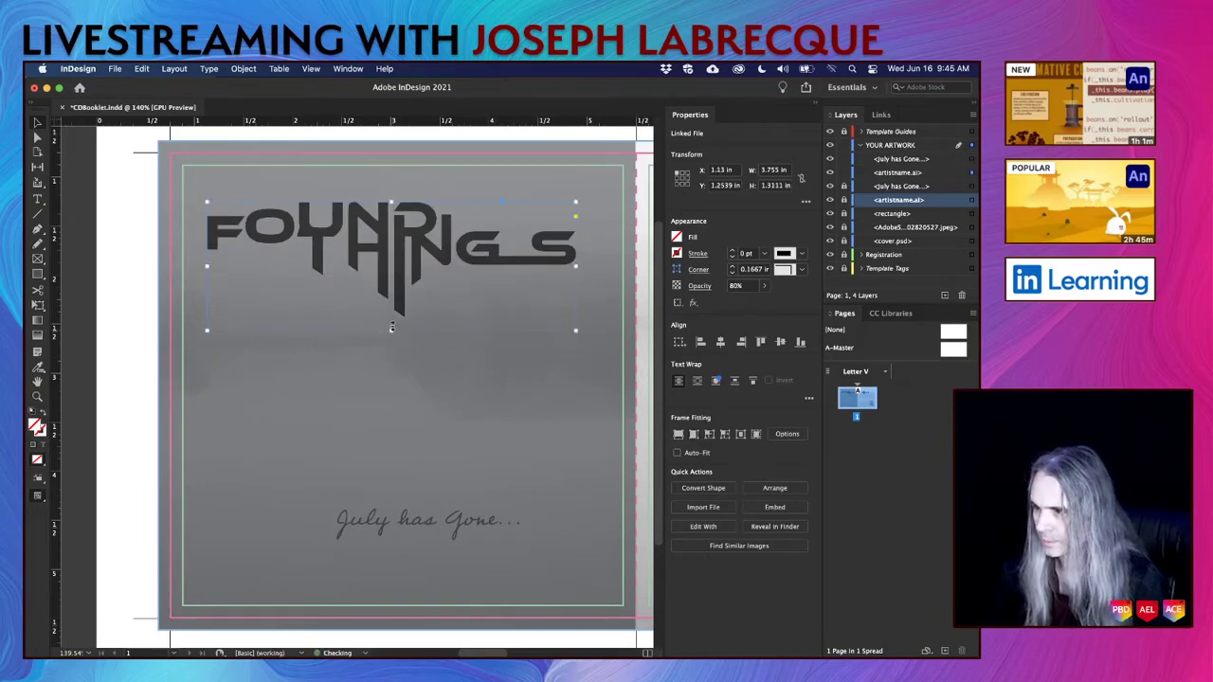
mouse_move(402, 234)
left_mouse_down()
mouse_move(423, 237)
mouse_move(414, 236)
left_mouse_up()
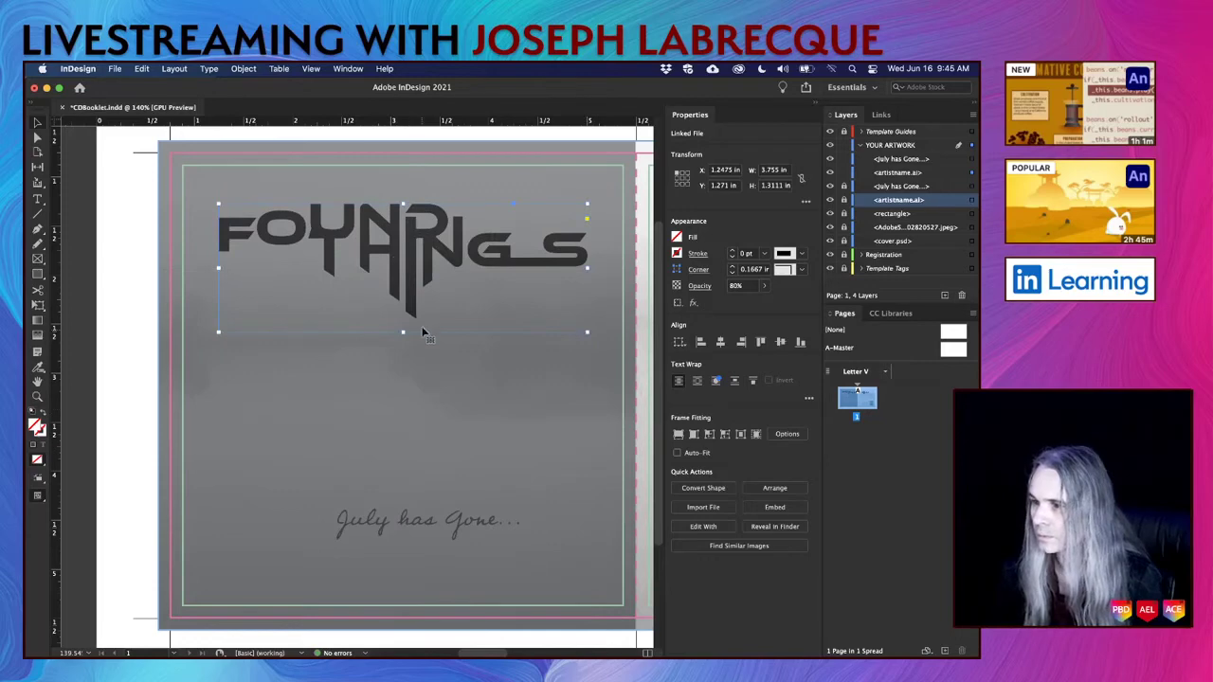
left_click_drag(409, 301, 413, 391)
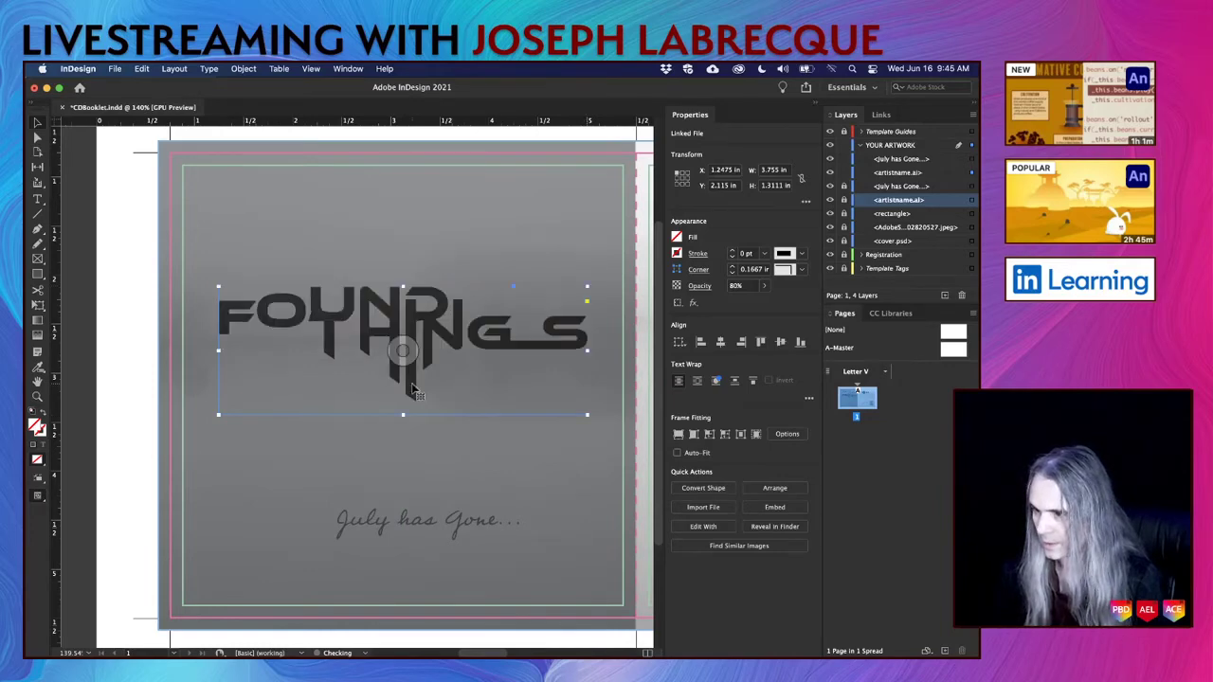
left_click(414, 526)
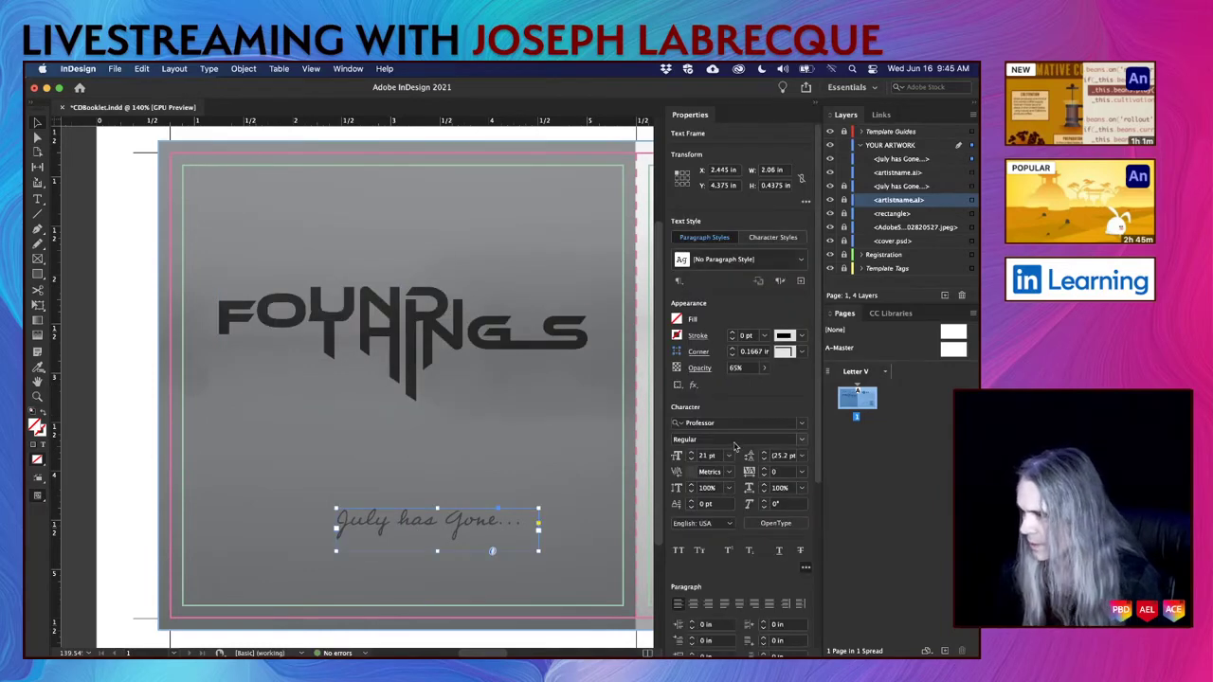
Center-align the back-cover 'July has Gone...' text and move it up to Y 3.709 in under the logo.
left_click(692, 604)
left_click_drag(466, 524, 432, 456)
key("Down")
key("Down")
key("Down")
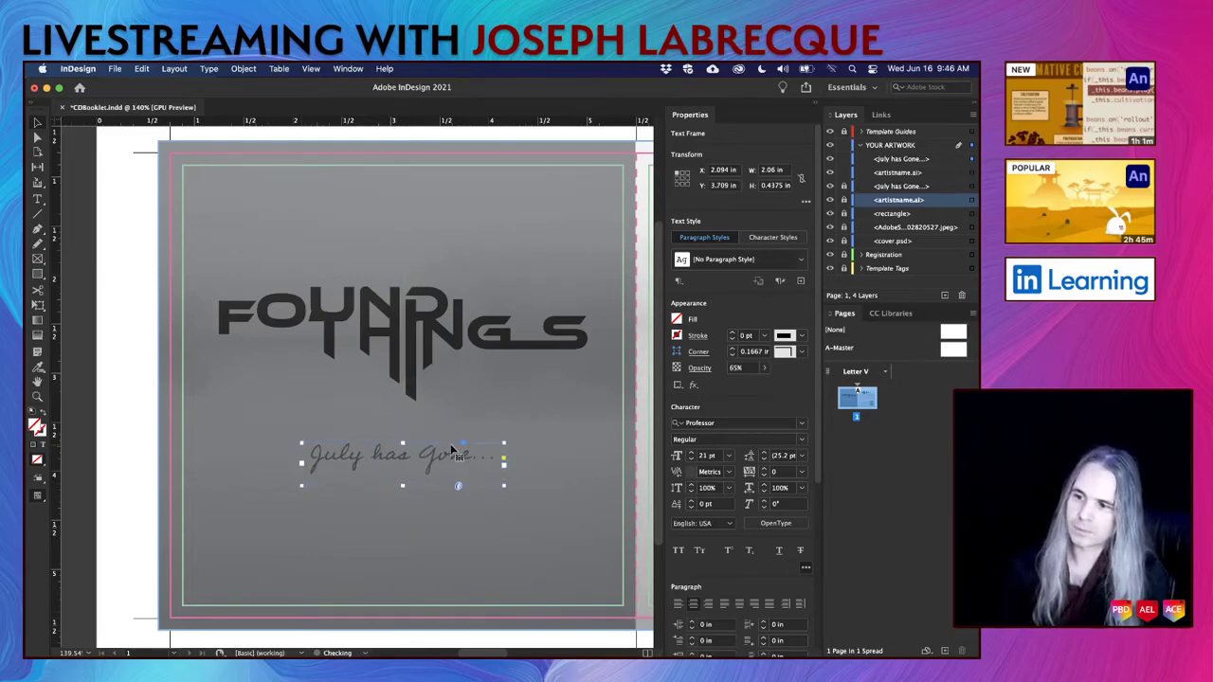
left_click(122, 464)
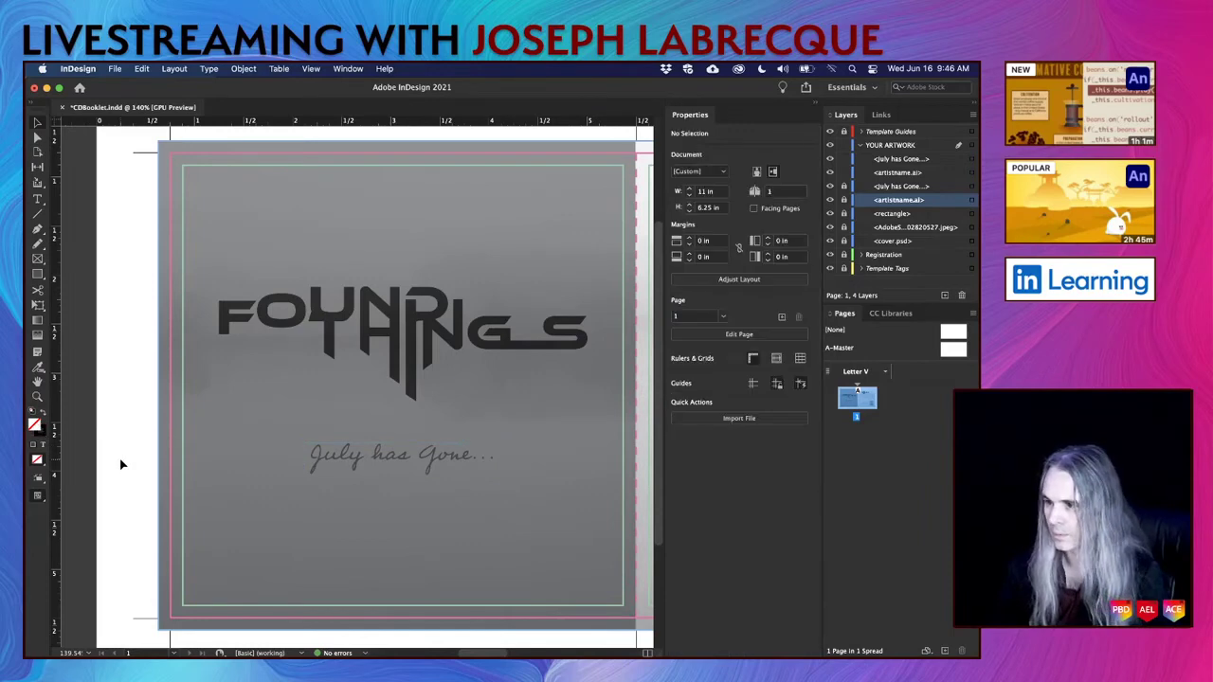
scroll(121, 465, "down", 5)
scroll(121, 464, "up", 5)
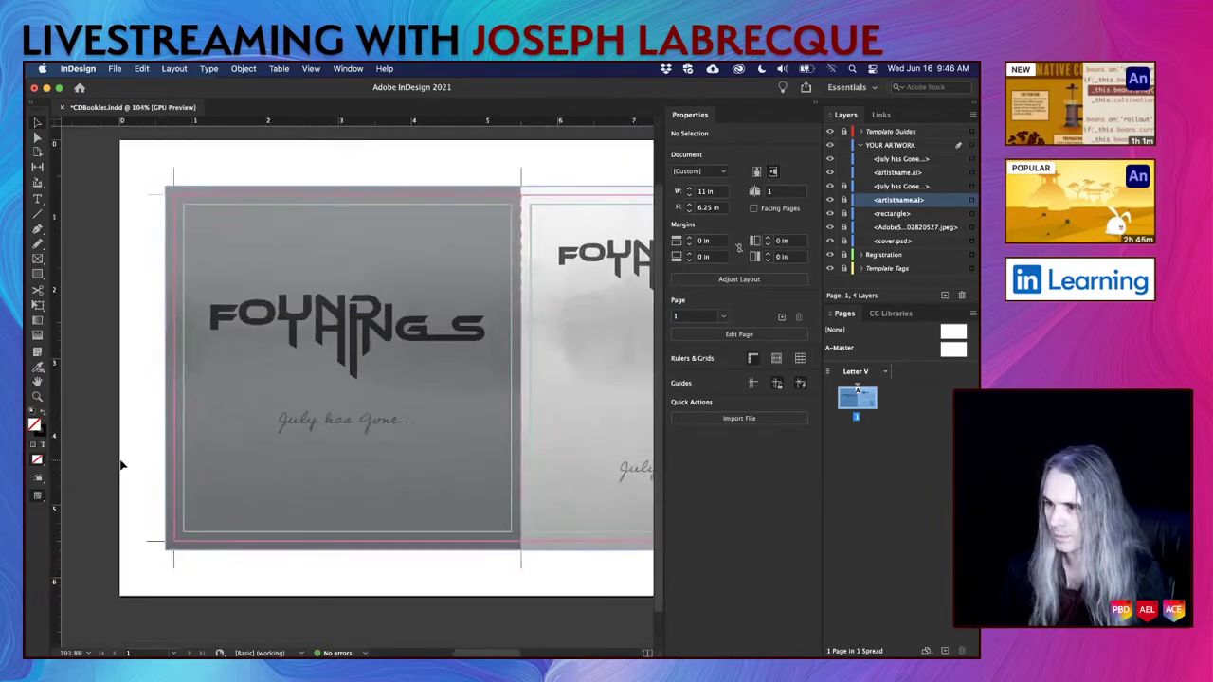
scroll(121, 464, "up", 1)
scroll(121, 465, "down", 2)
scroll(121, 465, "up", 2)
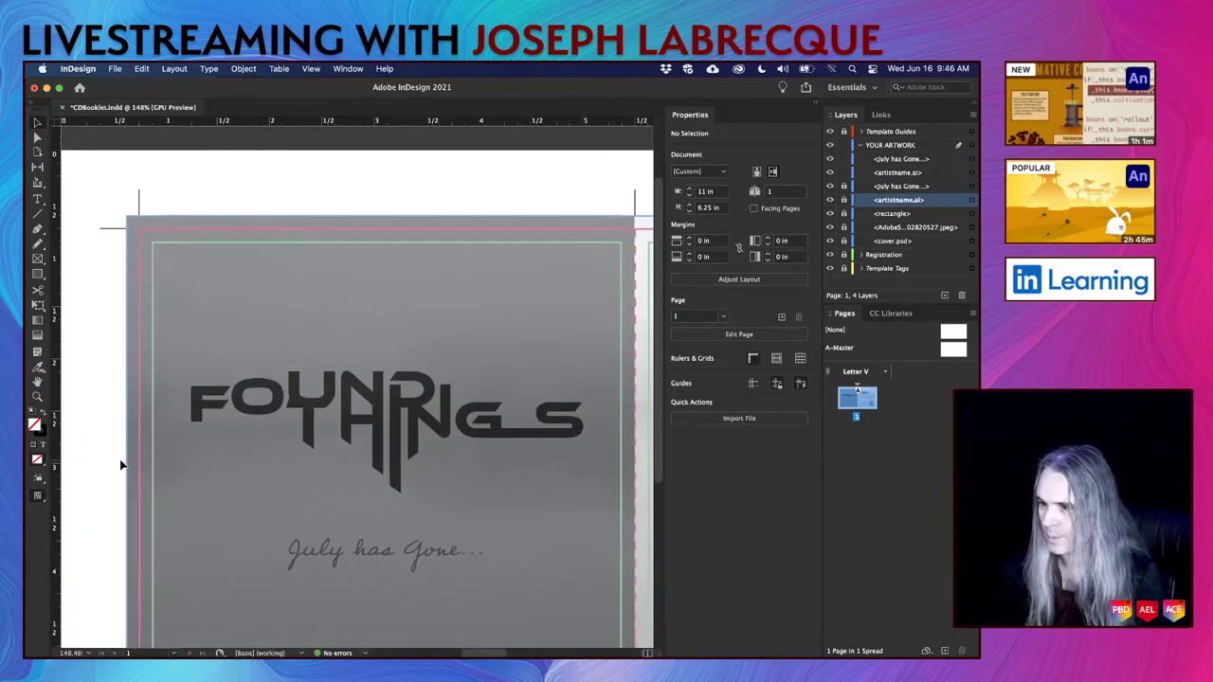
scroll(121, 465, "down", 1)
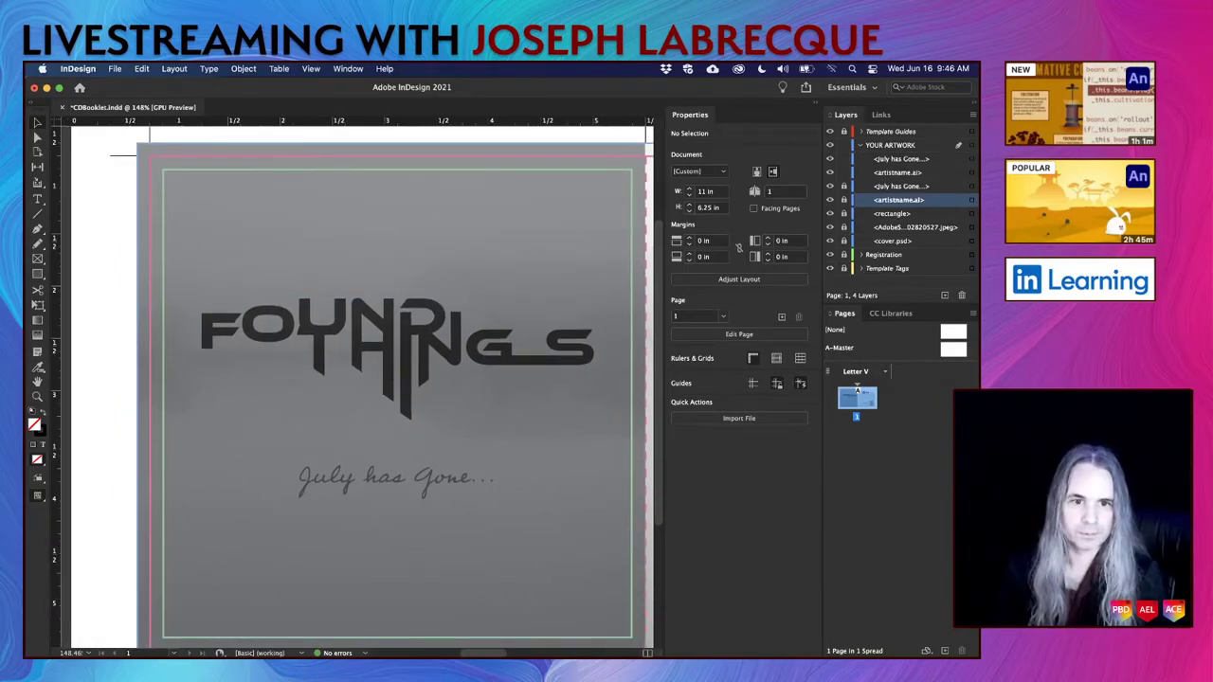
scroll(390, 403, "right", 10)
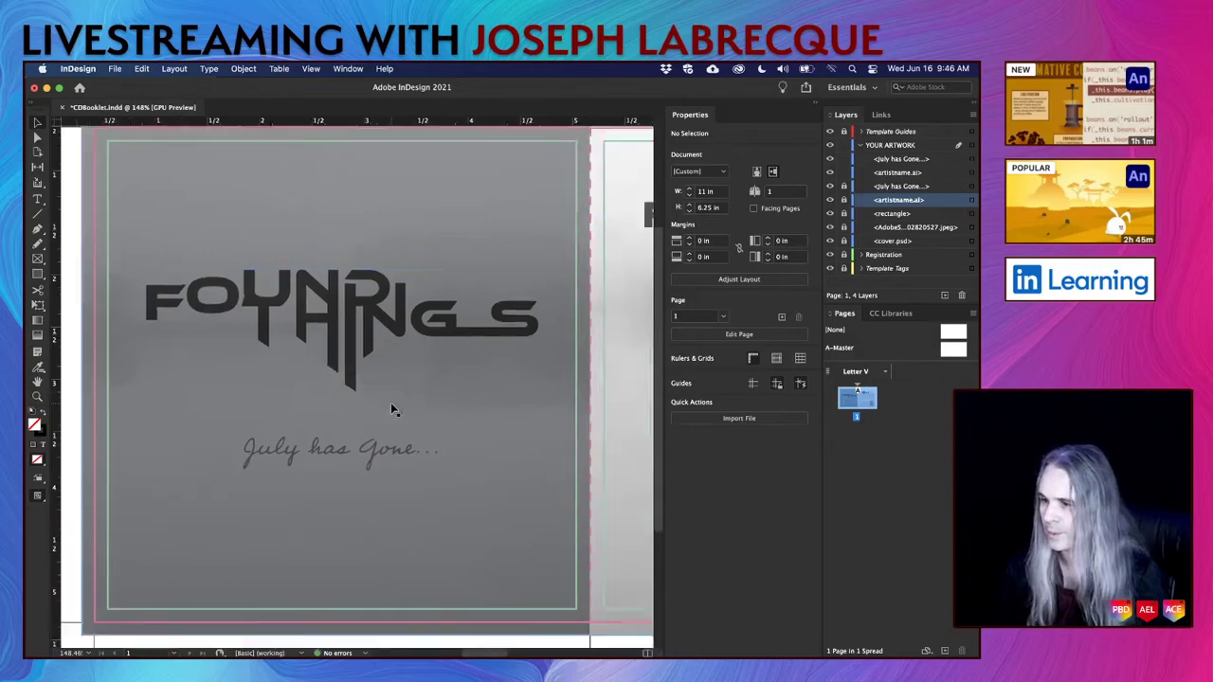
scroll(394, 409, "left", 2)
scroll(395, 409, "up", 2)
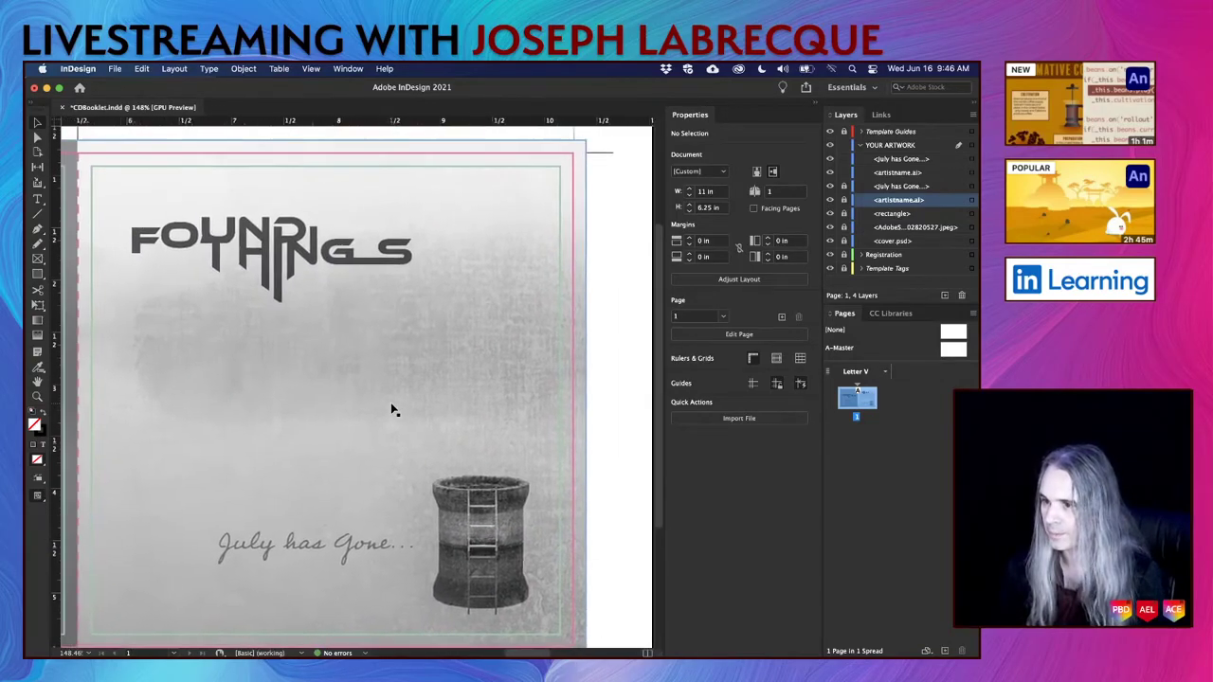
scroll(394, 409, "left", 1)
scroll(395, 409, "down", 1)
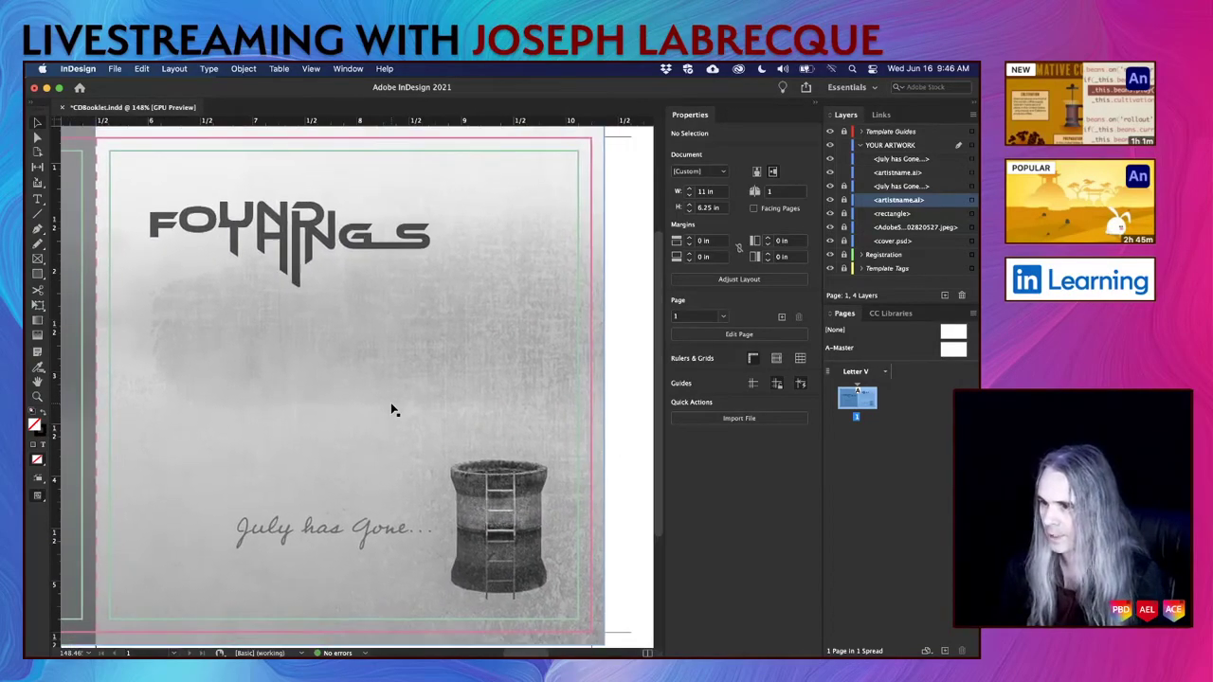
scroll(395, 409, "left", 3)
scroll(394, 410, "right", 3)
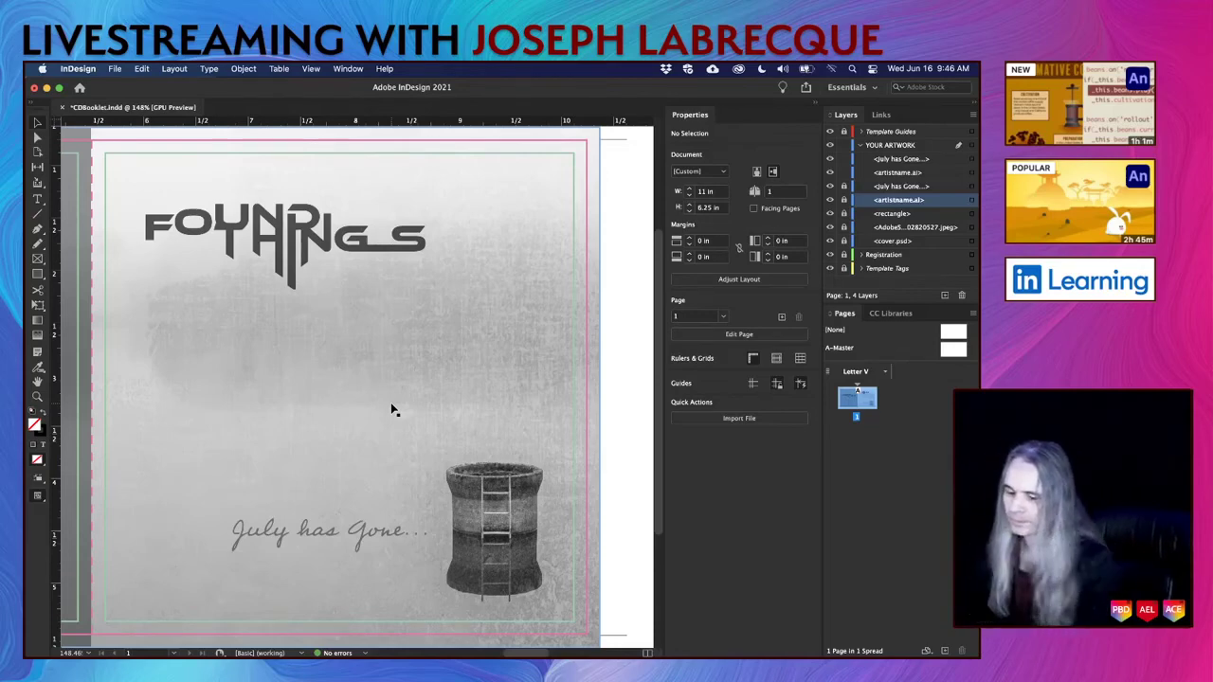
scroll(391, 405, "left", 10)
scroll(392, 404, "up", 2)
scroll(391, 404, "down", 3)
scroll(391, 405, "up", 2)
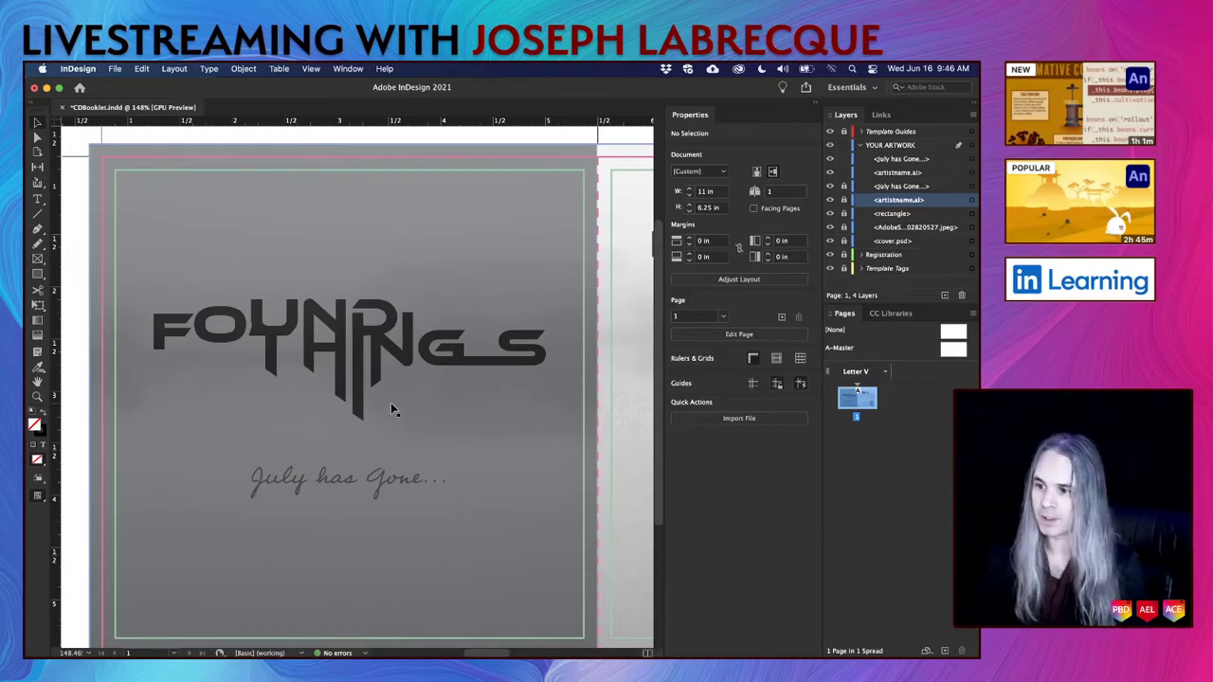
scroll(371, 377, "down", 3, "alt")
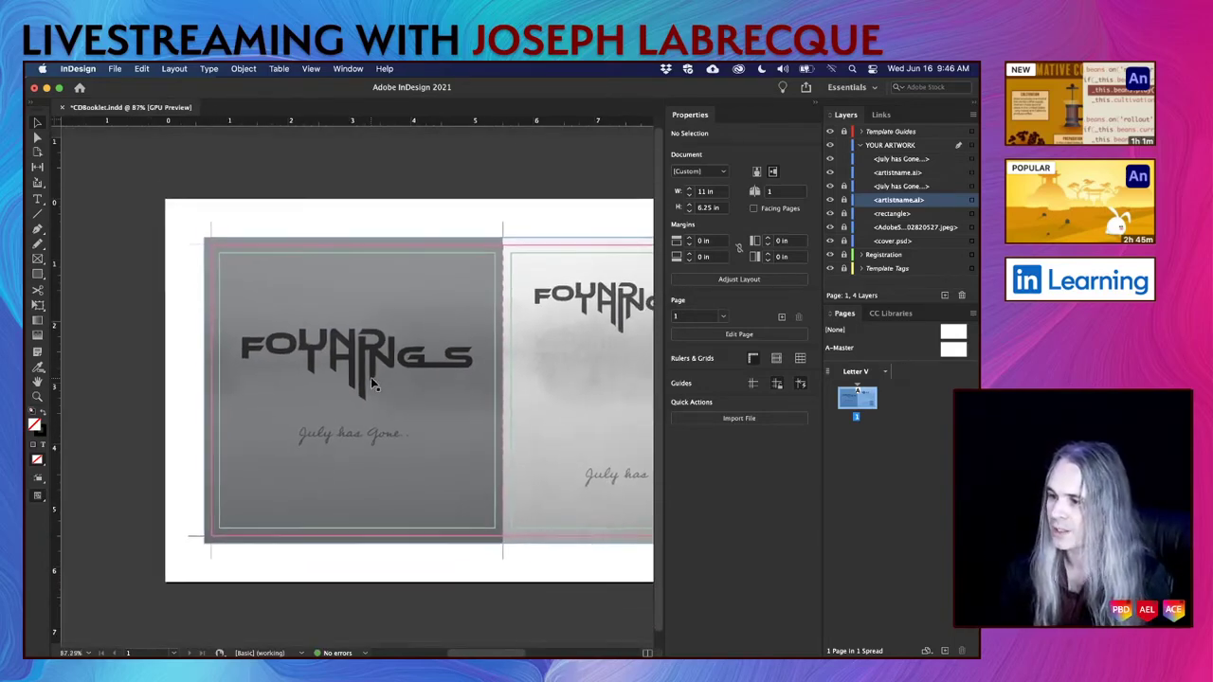
Select the back-cover logo and try the Screen and Overlay blend modes on it.
left_click(376, 364)
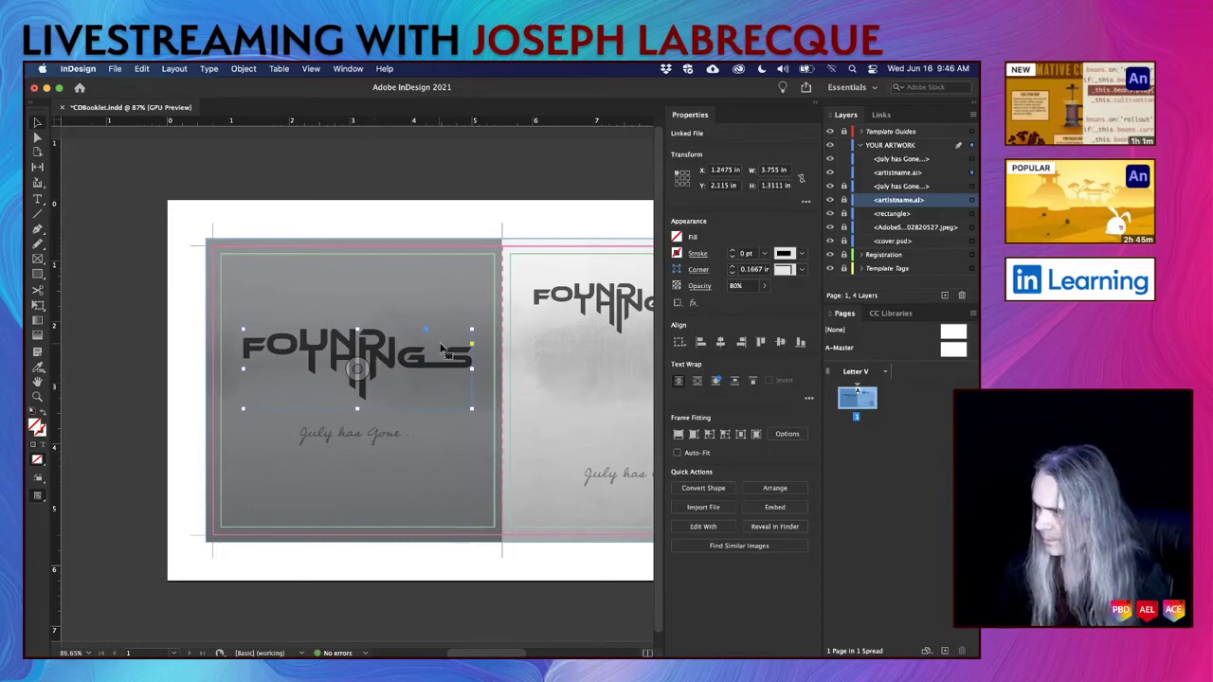
scroll(465, 381, "right", 2)
scroll(465, 381, "down", 1)
scroll(465, 381, "left", 1)
scroll(465, 381, "up", 1)
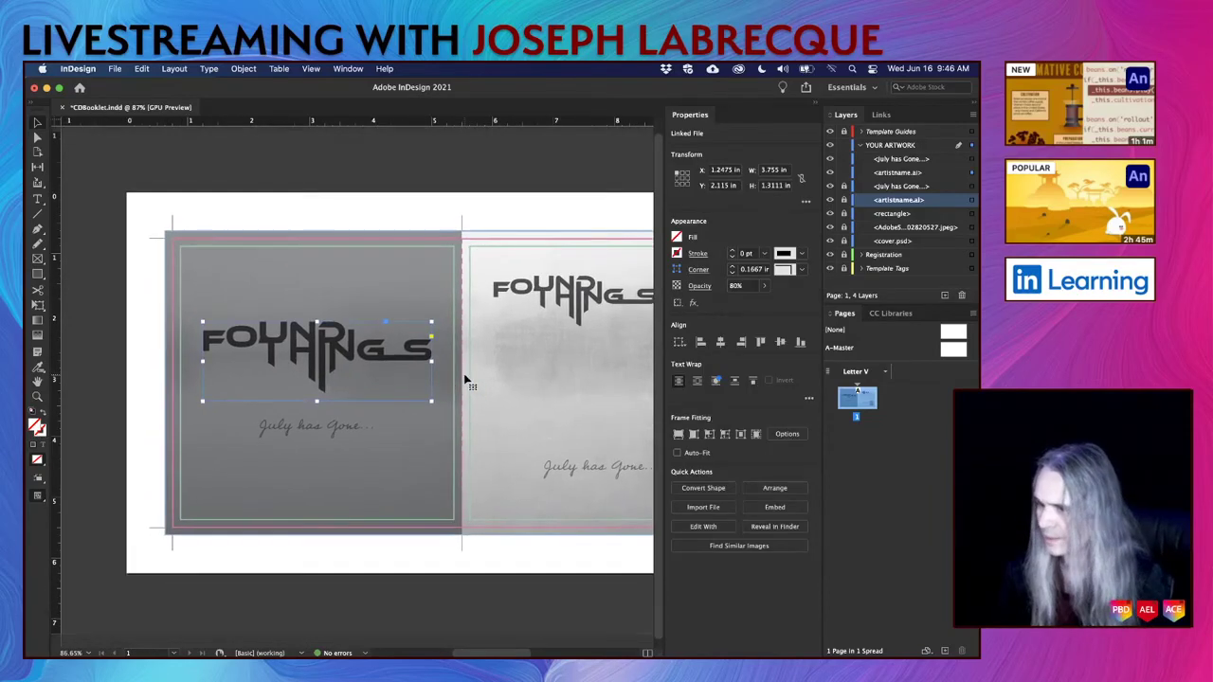
left_click(702, 287)
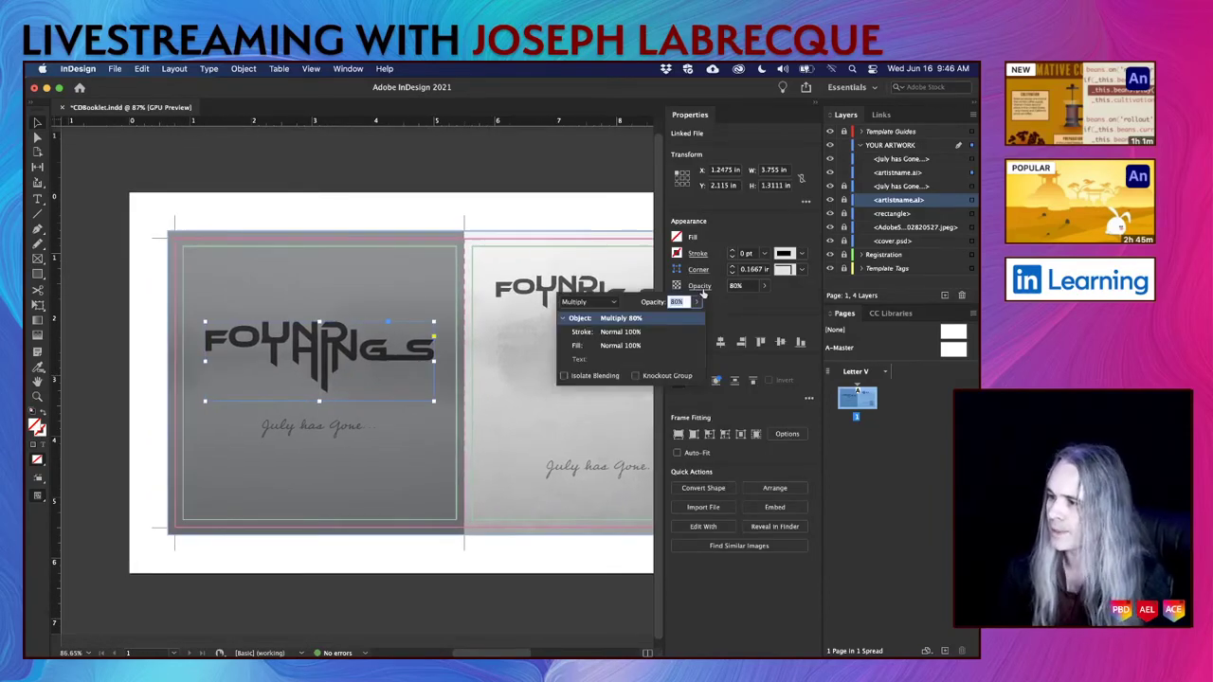
left_click(590, 302)
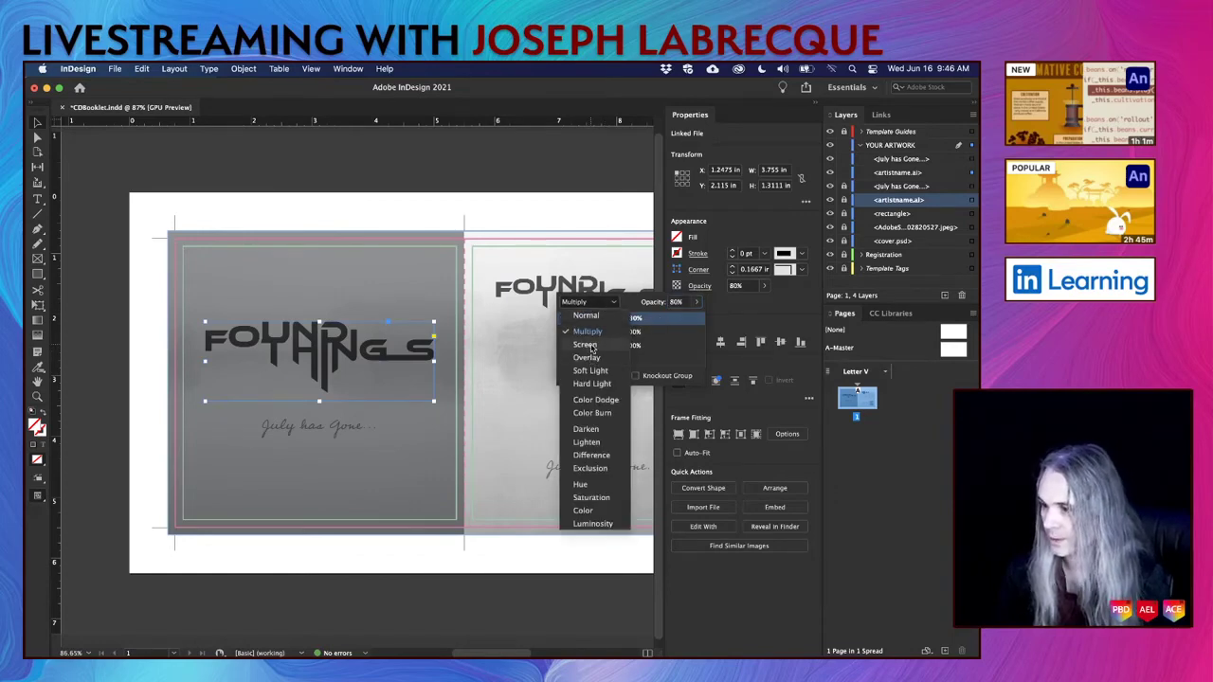
left_click(588, 346)
left_click(587, 302)
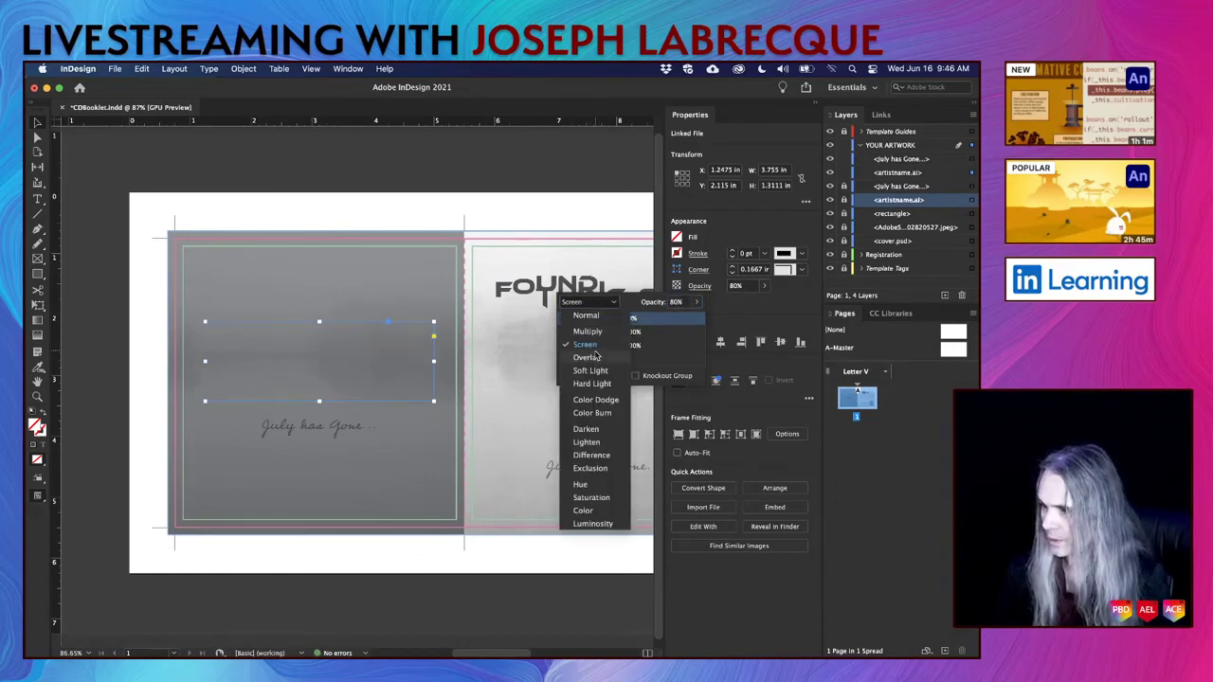
left_click(595, 359)
Try Soft Light, Hard Light, Lighten, Difference and Luminosity, then settle on Normal at 80% opacity.
left_click(589, 304)
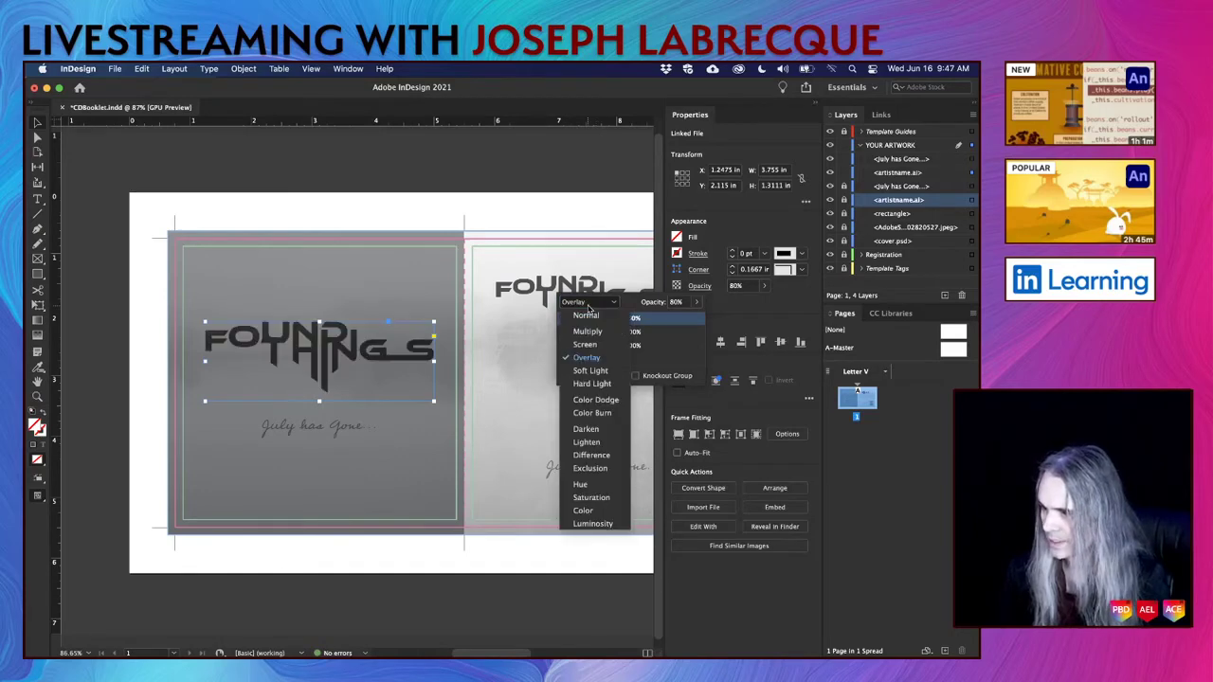
left_click(591, 371)
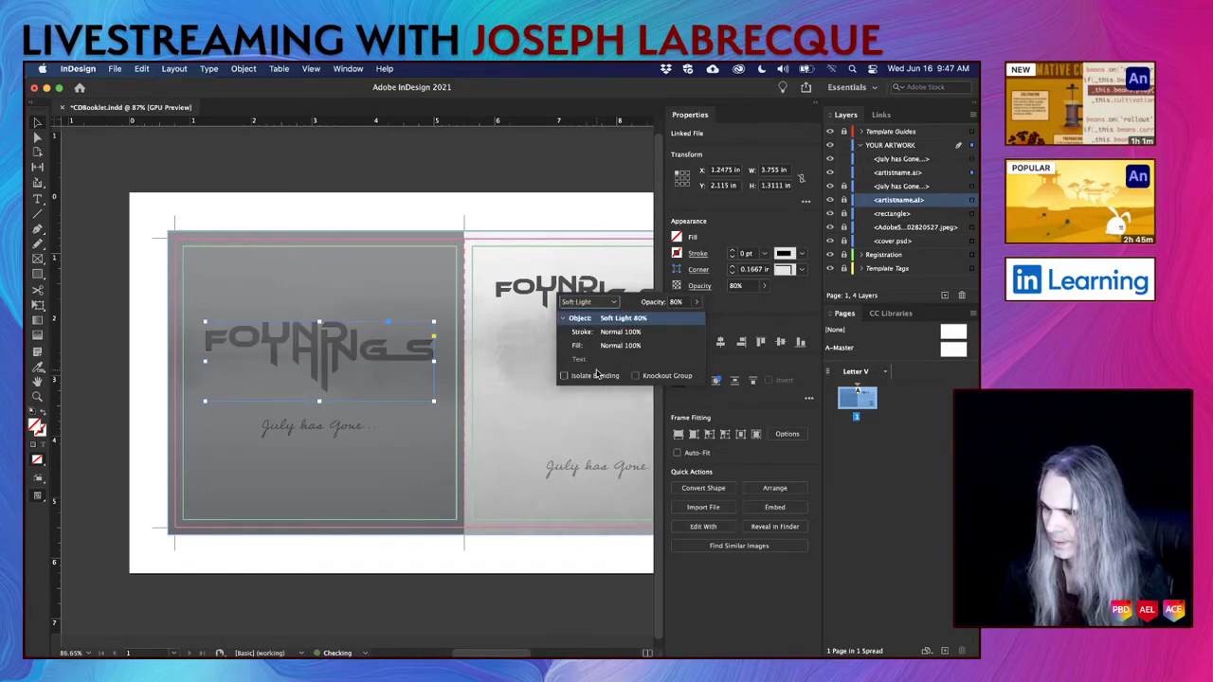
left_click(588, 302)
left_click(596, 388)
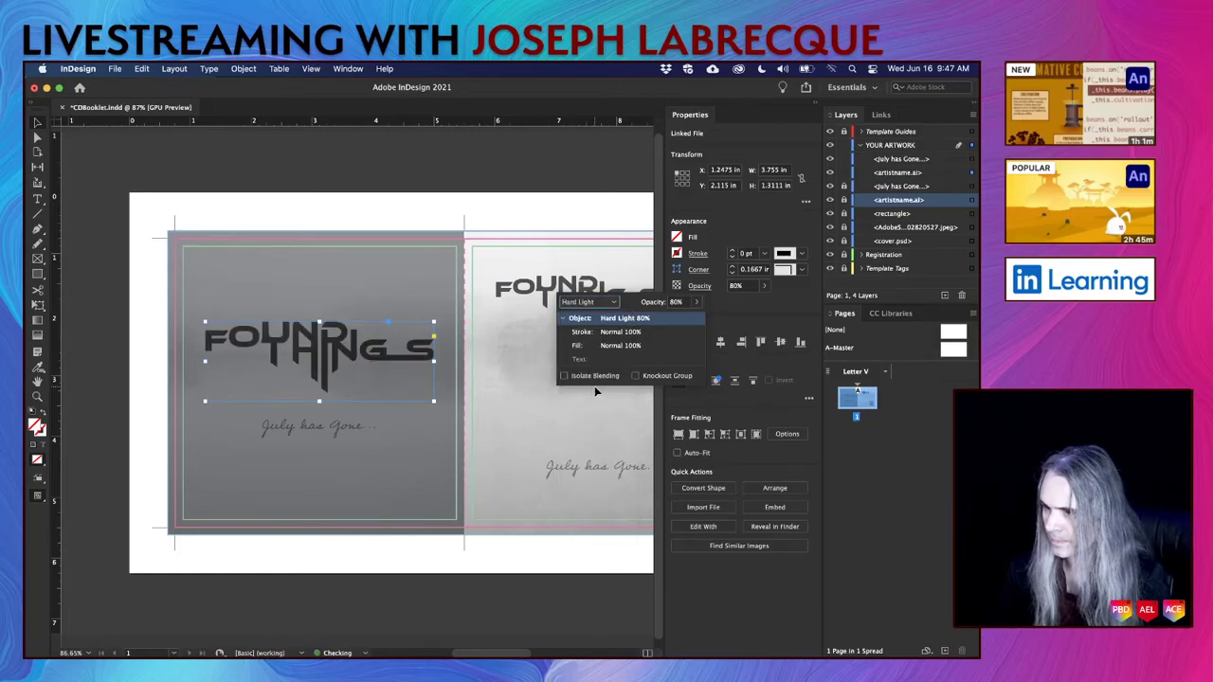
left_click(591, 302)
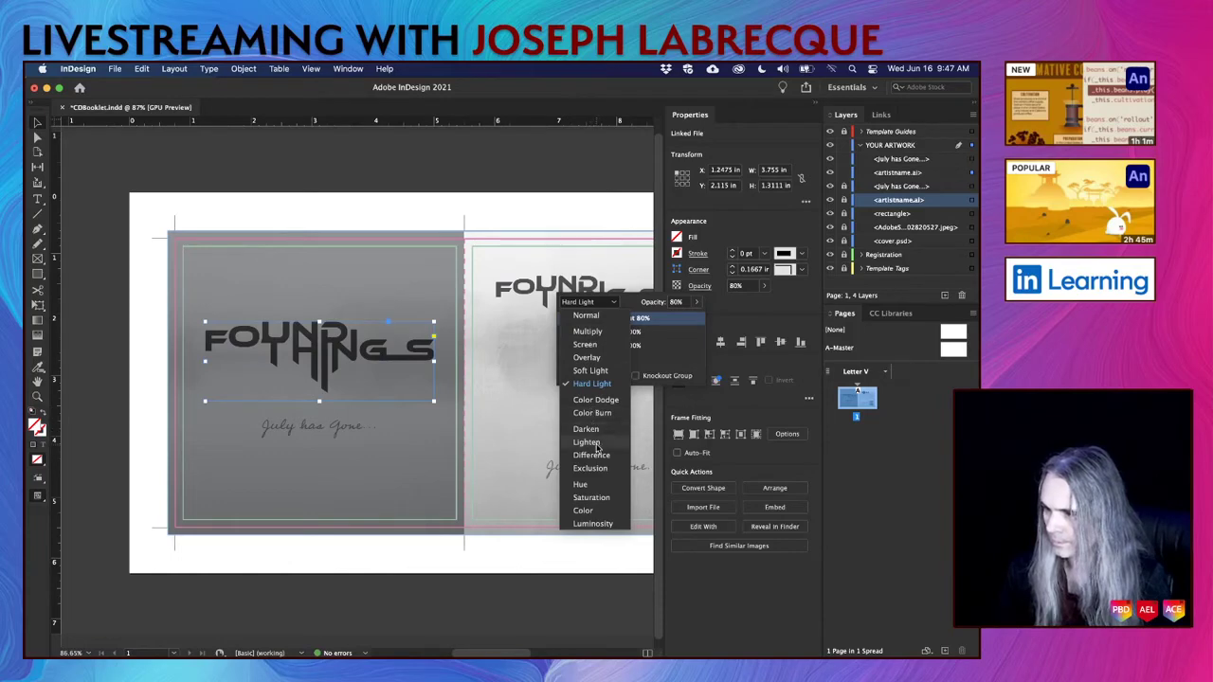
left_click(586, 442)
left_click(592, 303)
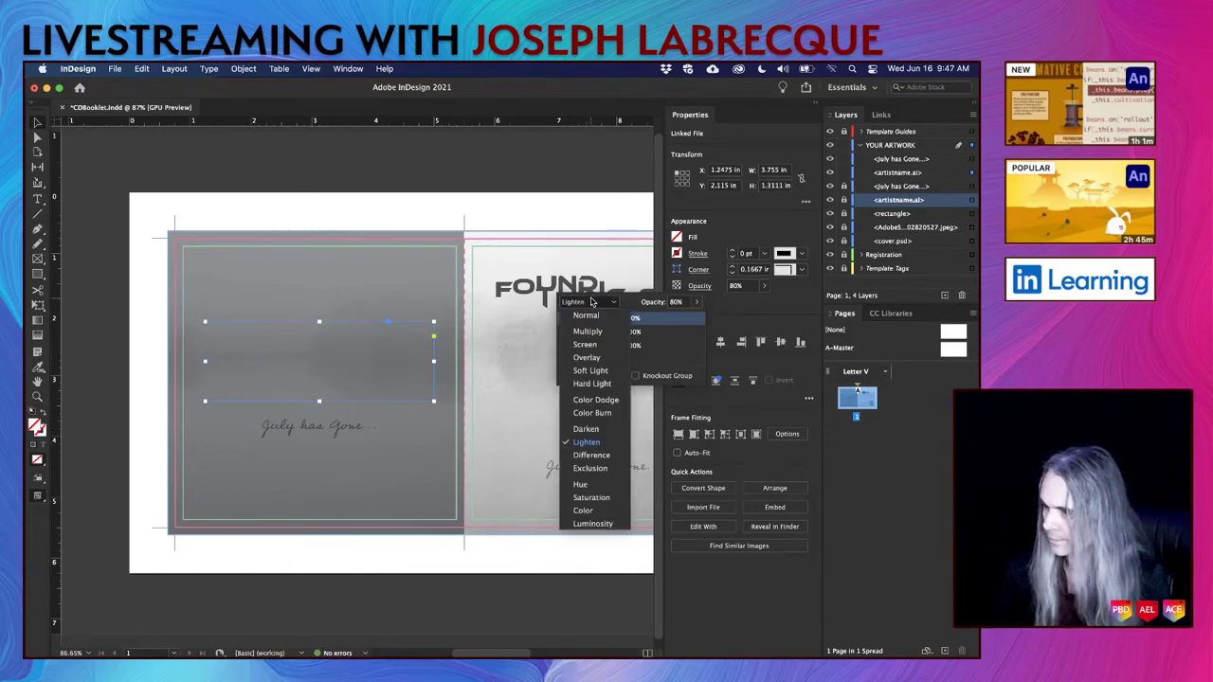
left_click(591, 455)
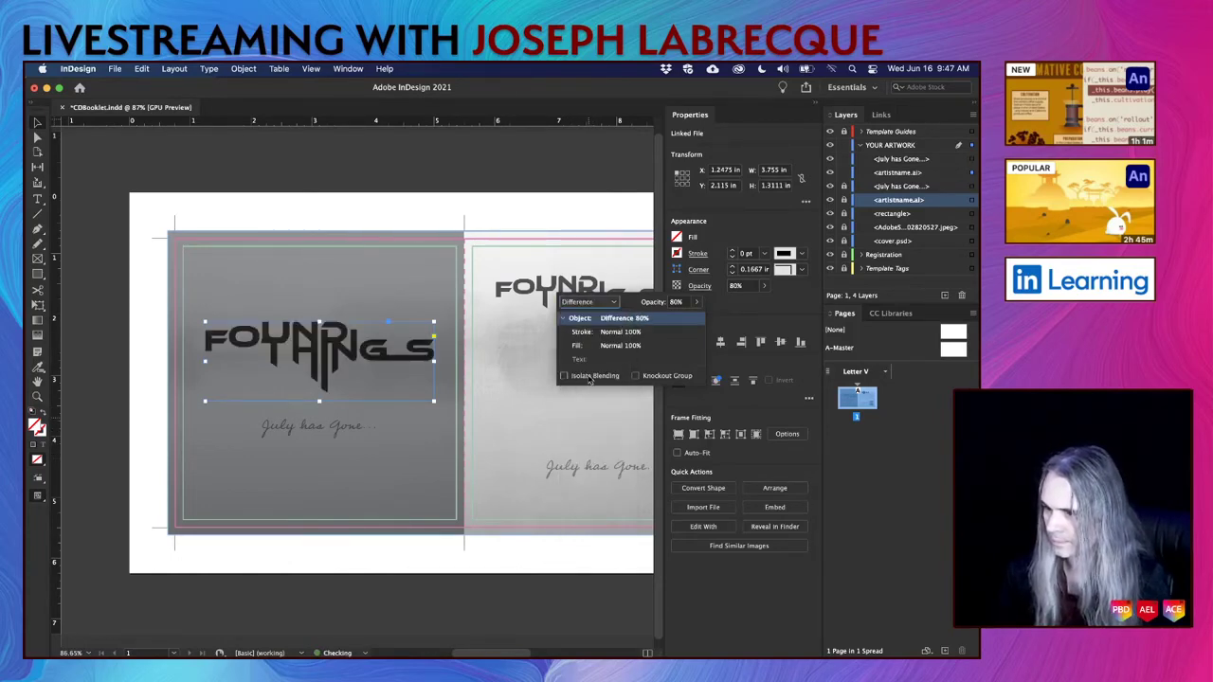
left_click(597, 303)
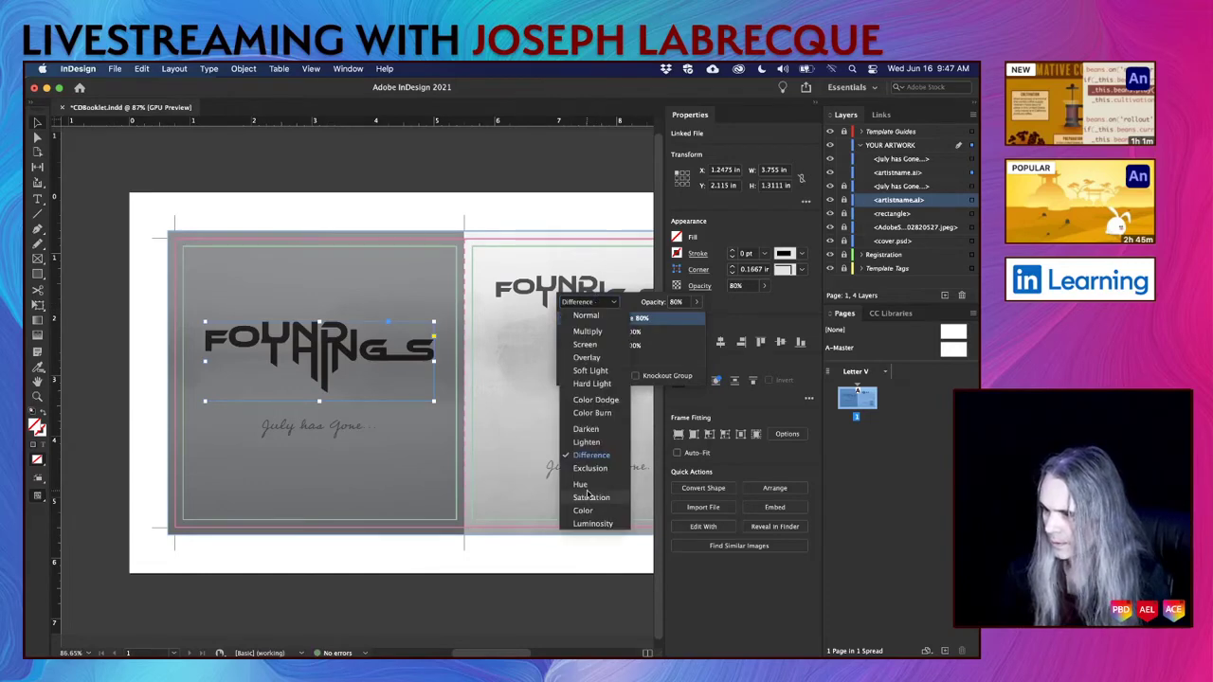
left_click(592, 523)
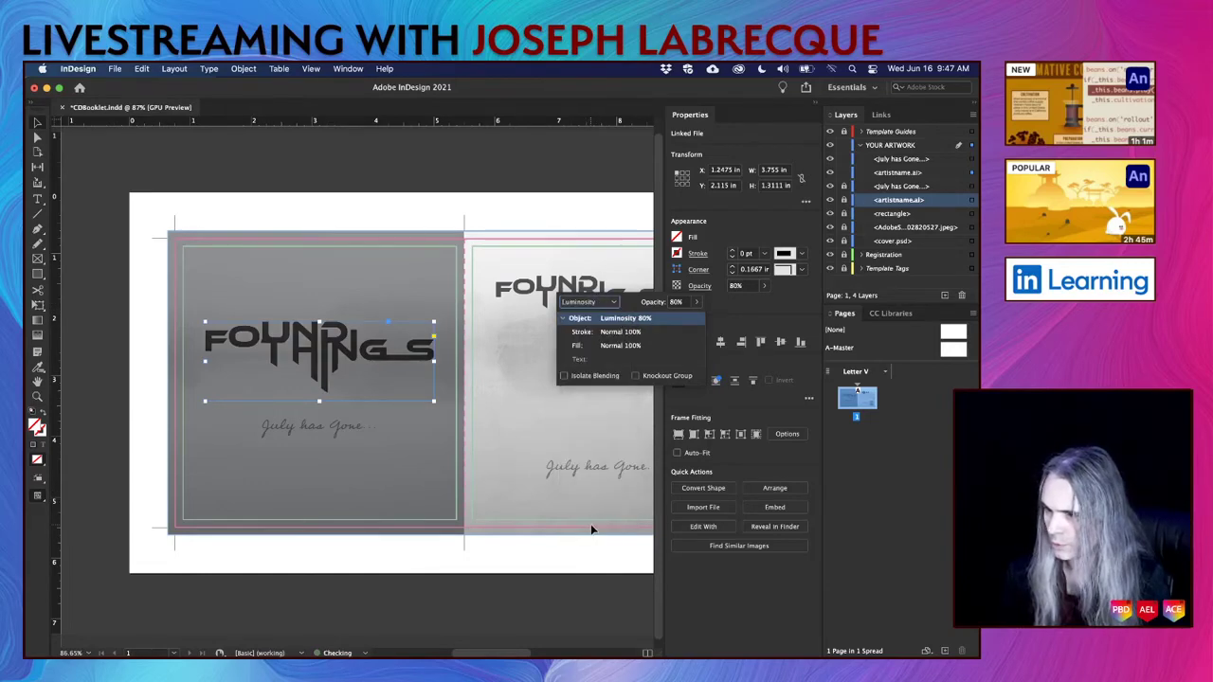
left_click(604, 304)
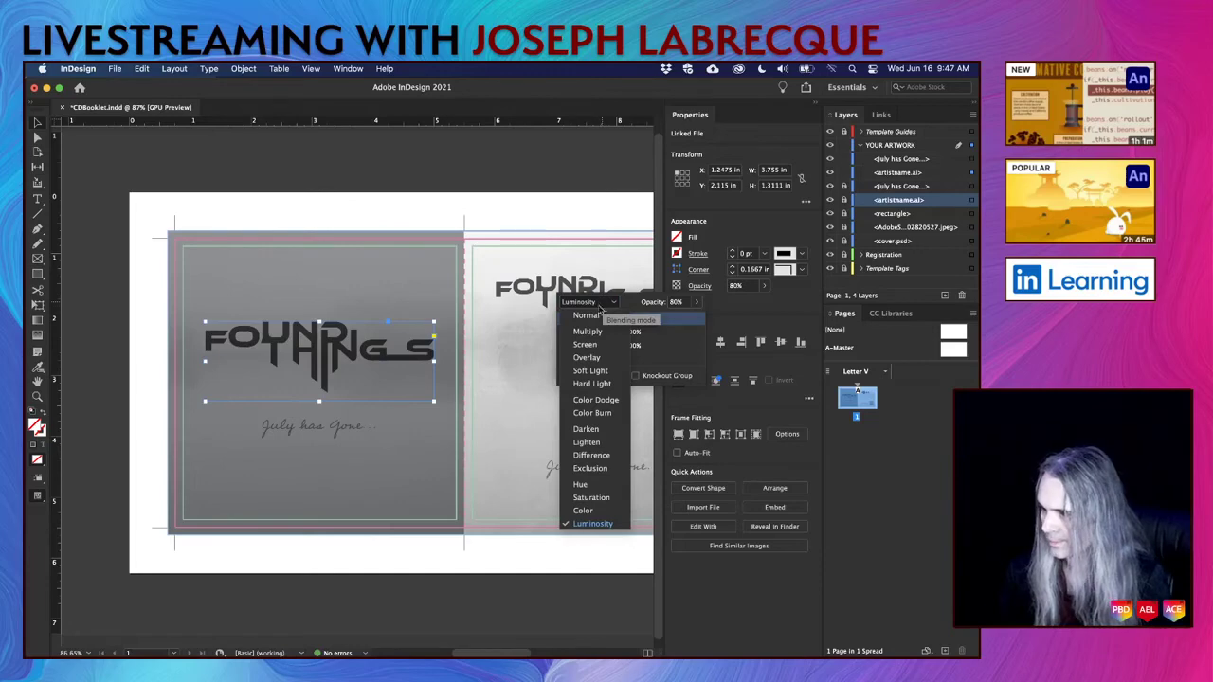
left_click(586, 316)
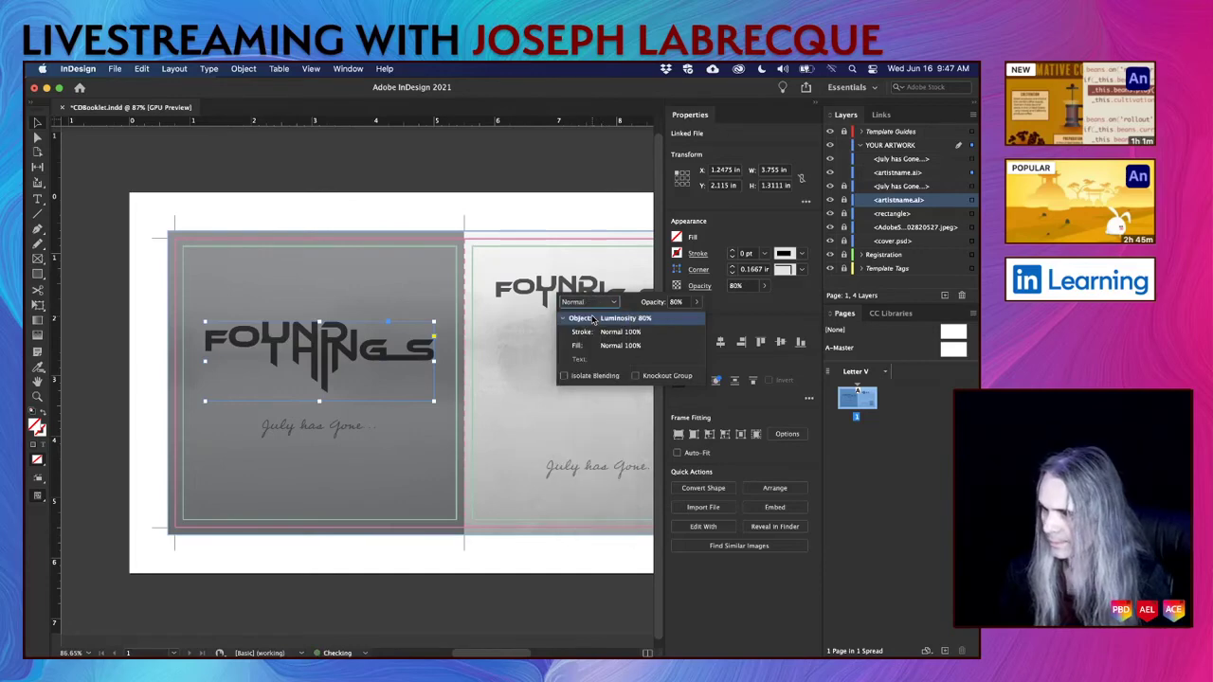
left_click(347, 354)
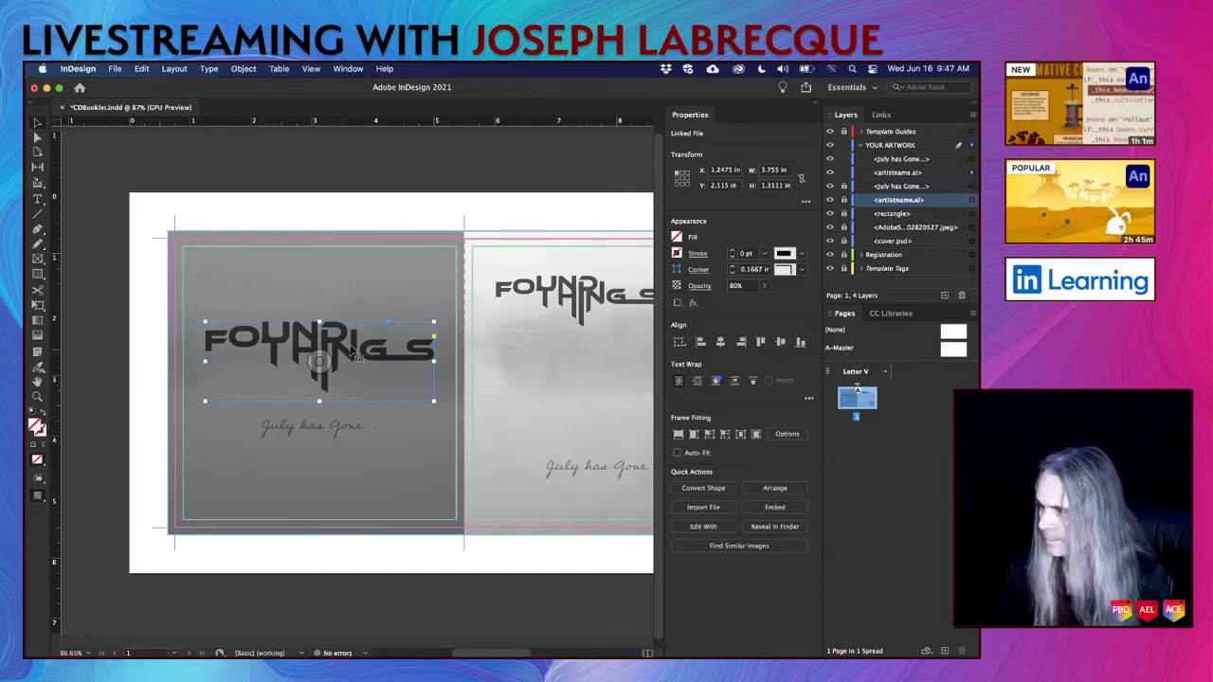
Try a Paper fill on the logo frame, undo it, and fade the logo to about 33% opacity.
left_click(678, 237)
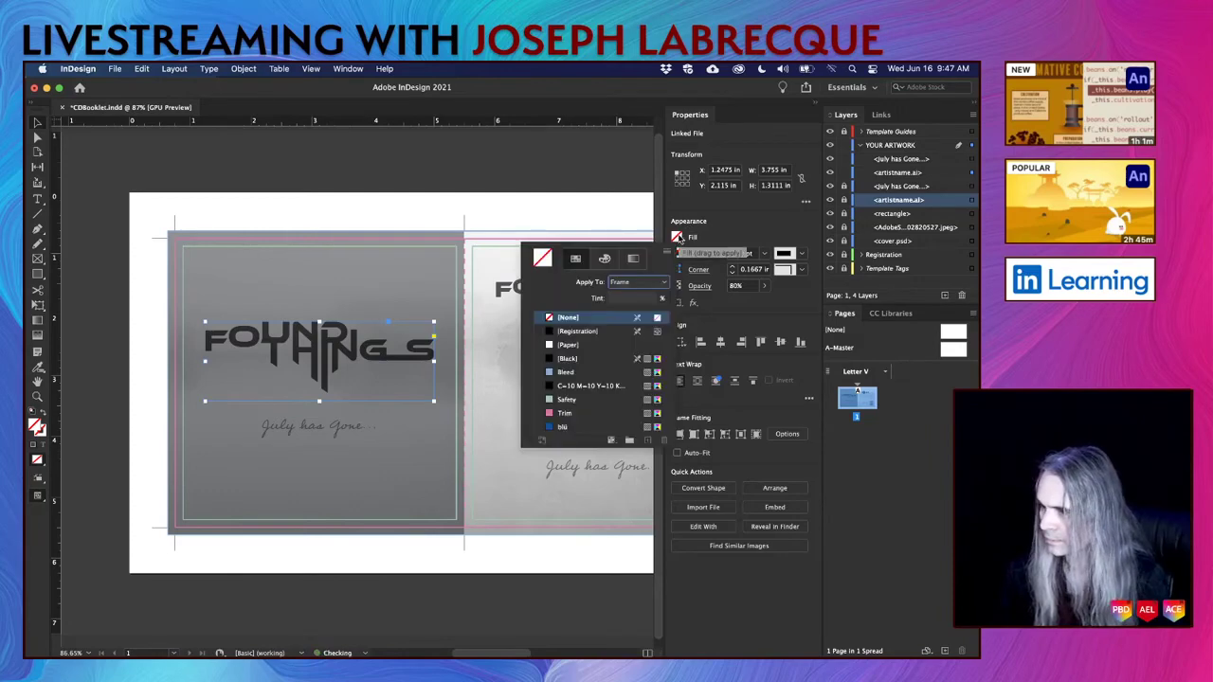
left_click(570, 344)
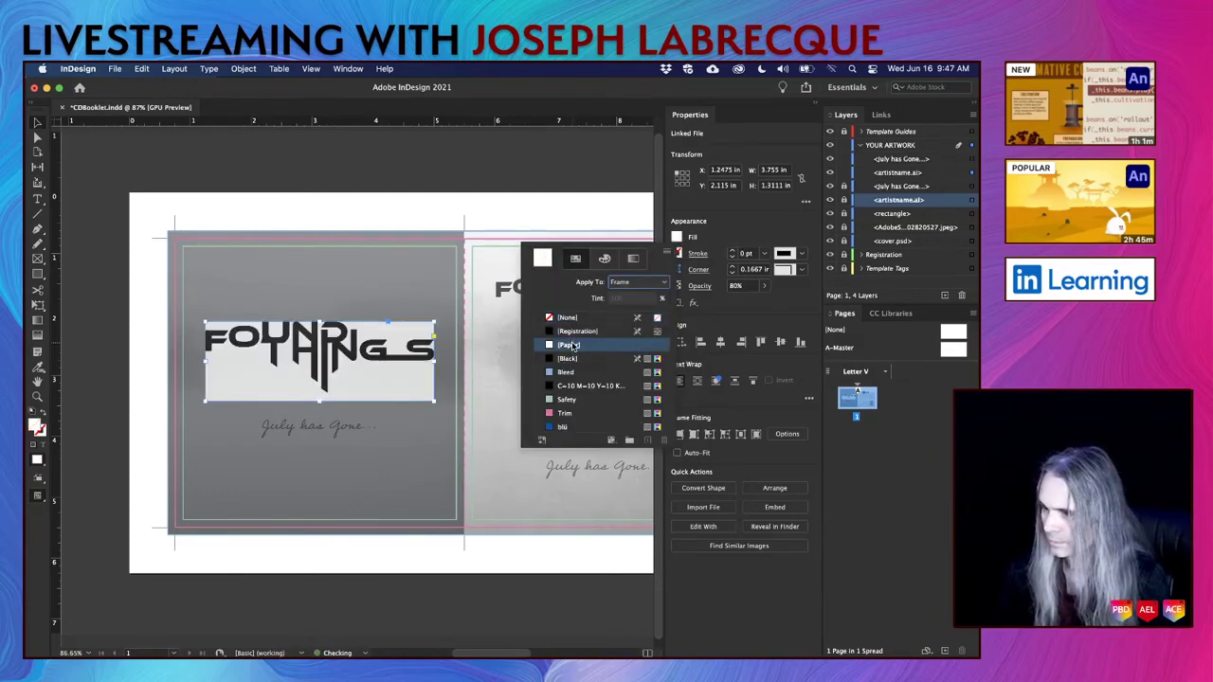
key("Escape")
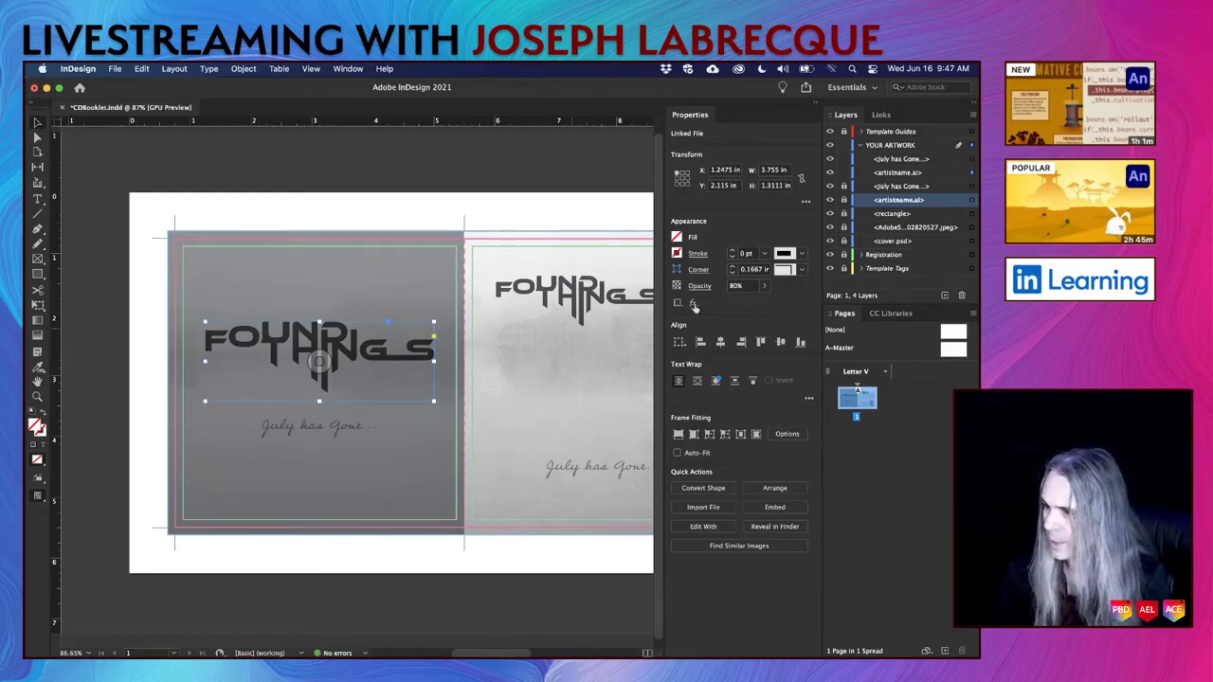
left_click(766, 287)
left_click_drag(752, 304, 720, 304)
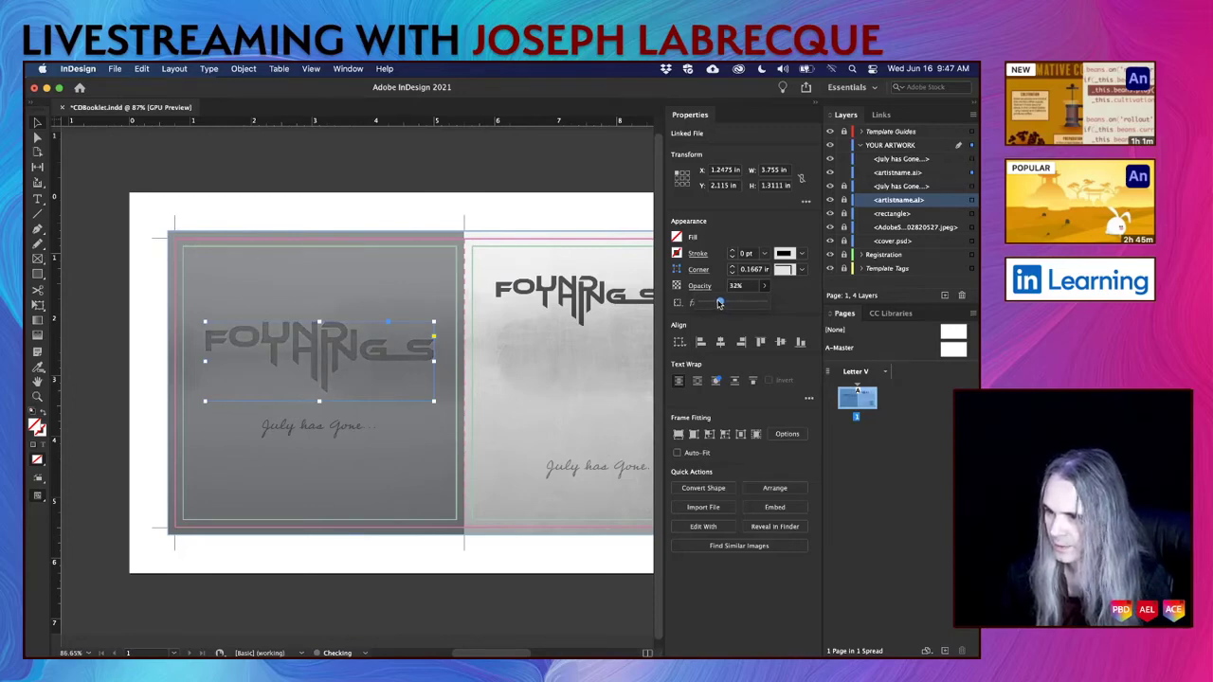
Fade the back-cover 'July has Gone...' text frame to about 26% opacity.
left_click(361, 430)
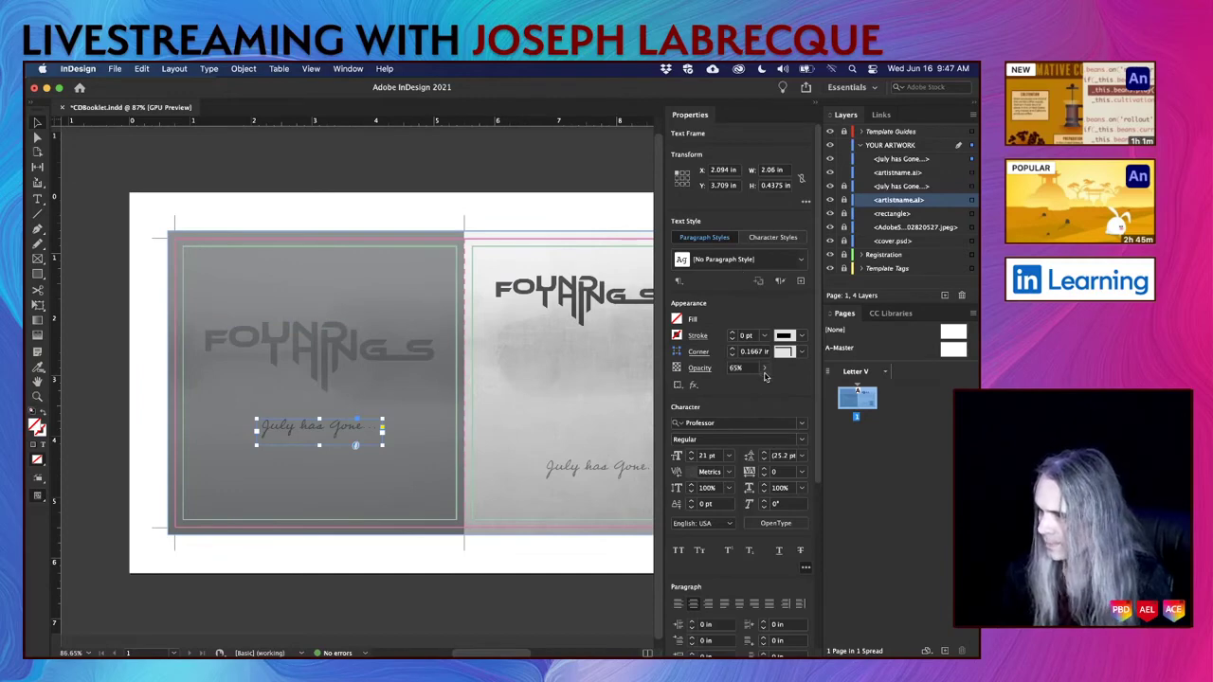
left_click(765, 368)
left_click_drag(743, 385, 716, 387)
left_click(498, 544)
scroll(499, 546, "right", 3)
scroll(498, 555, "right", 3)
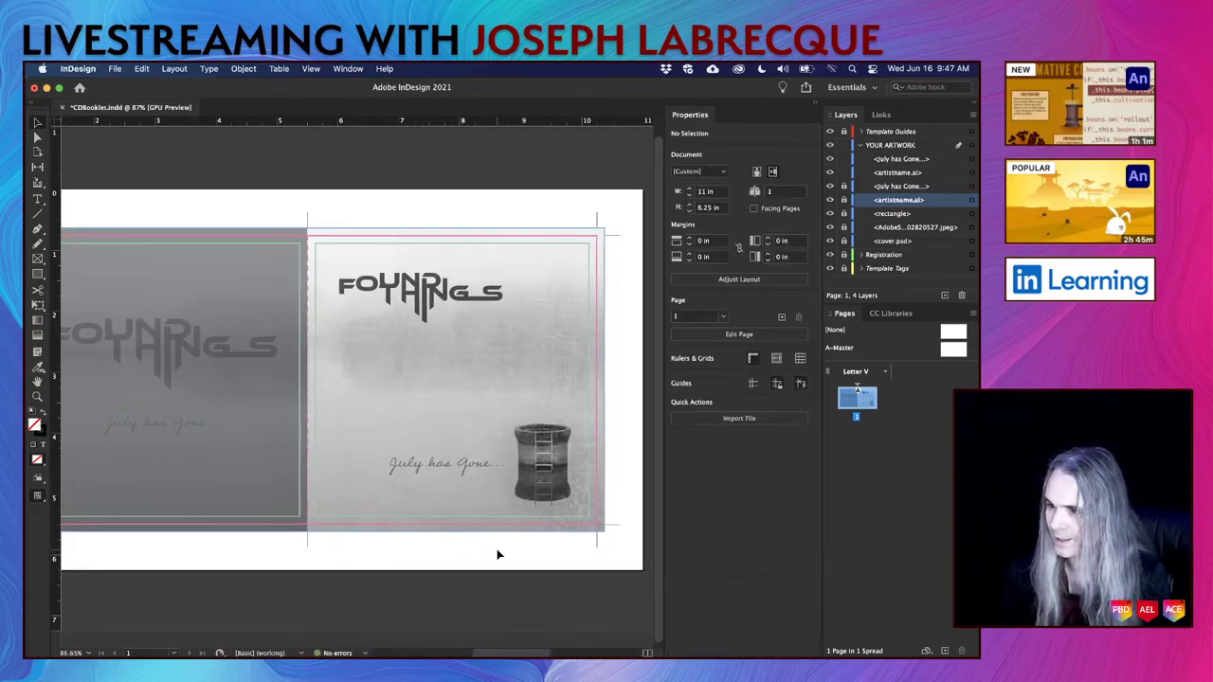
Save CDBooklet, then view the spread in full-screen Presentation mode and exit to normal editing.
key("super+s")
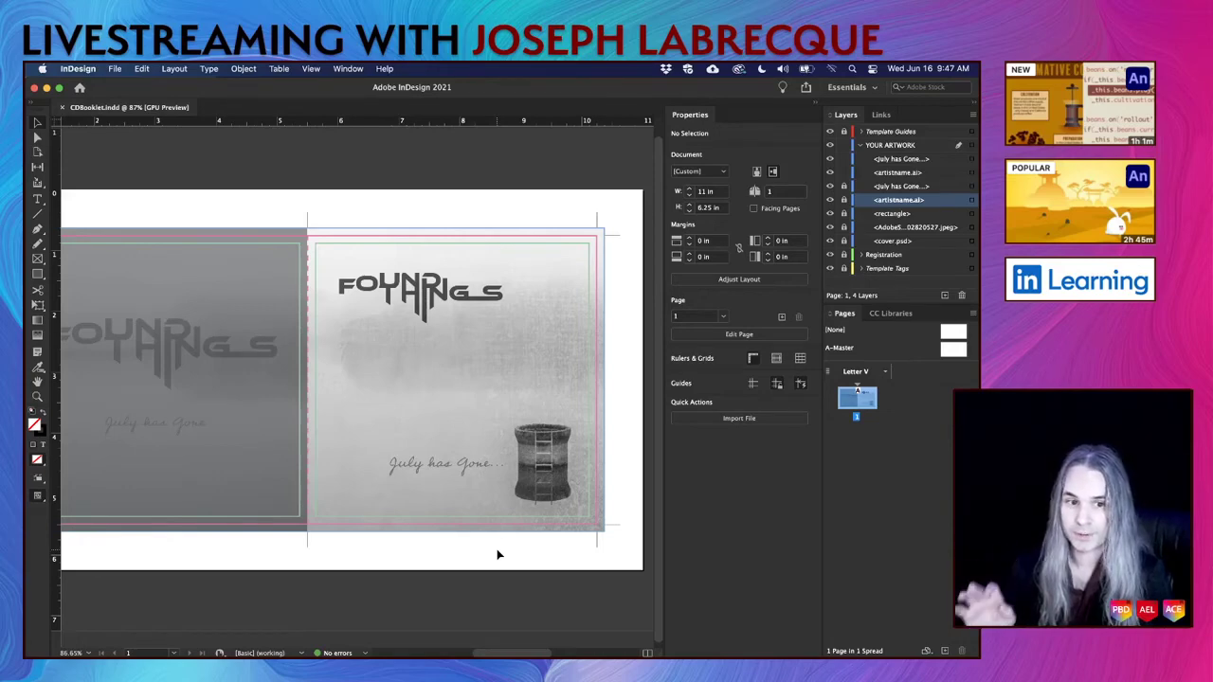
scroll(388, 393, "left", 3)
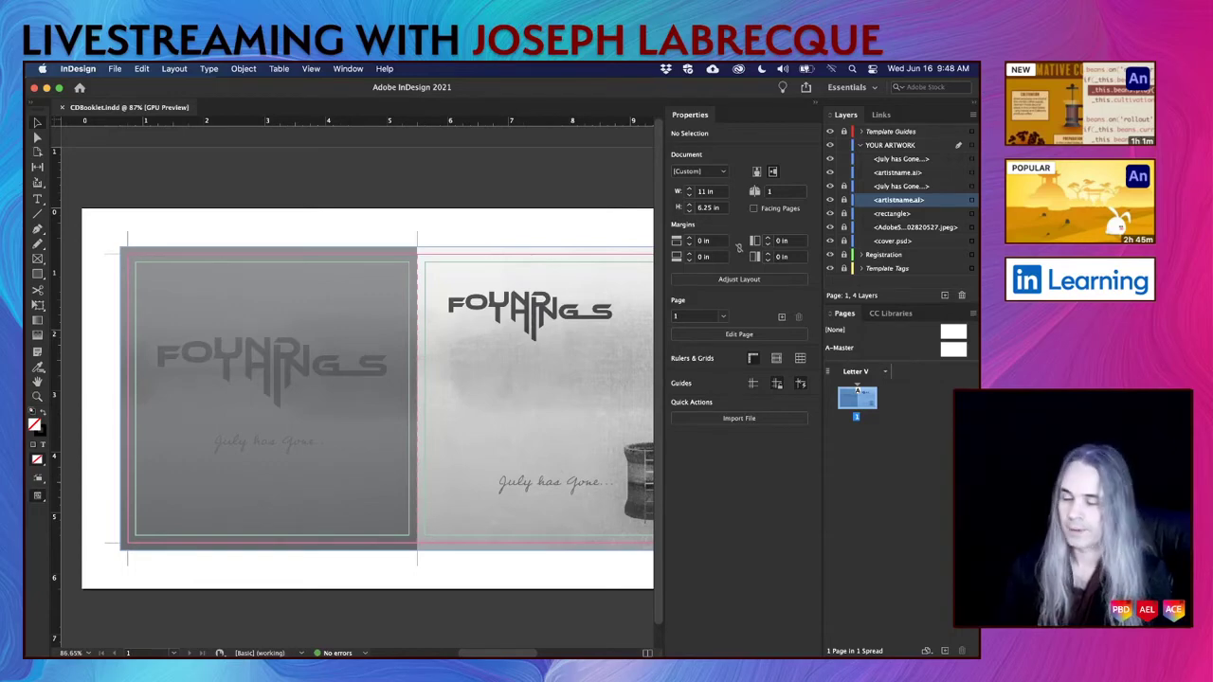
scroll(454, 385, "down", 3)
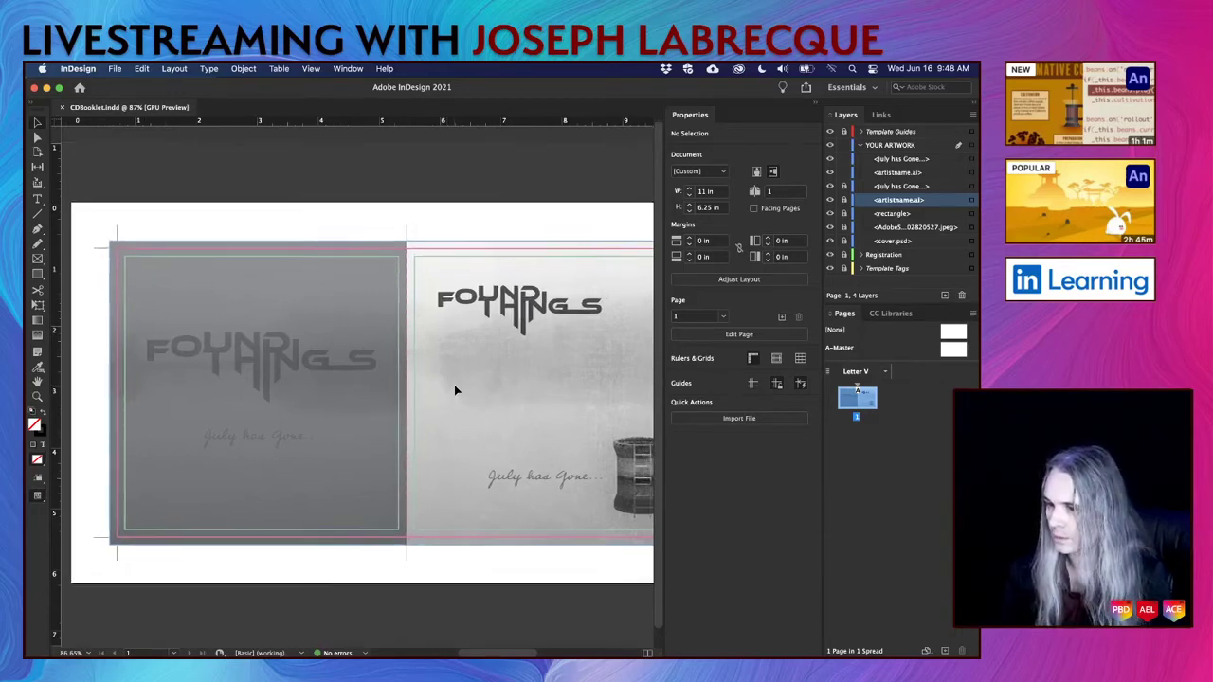
scroll(454, 390, "up", 1)
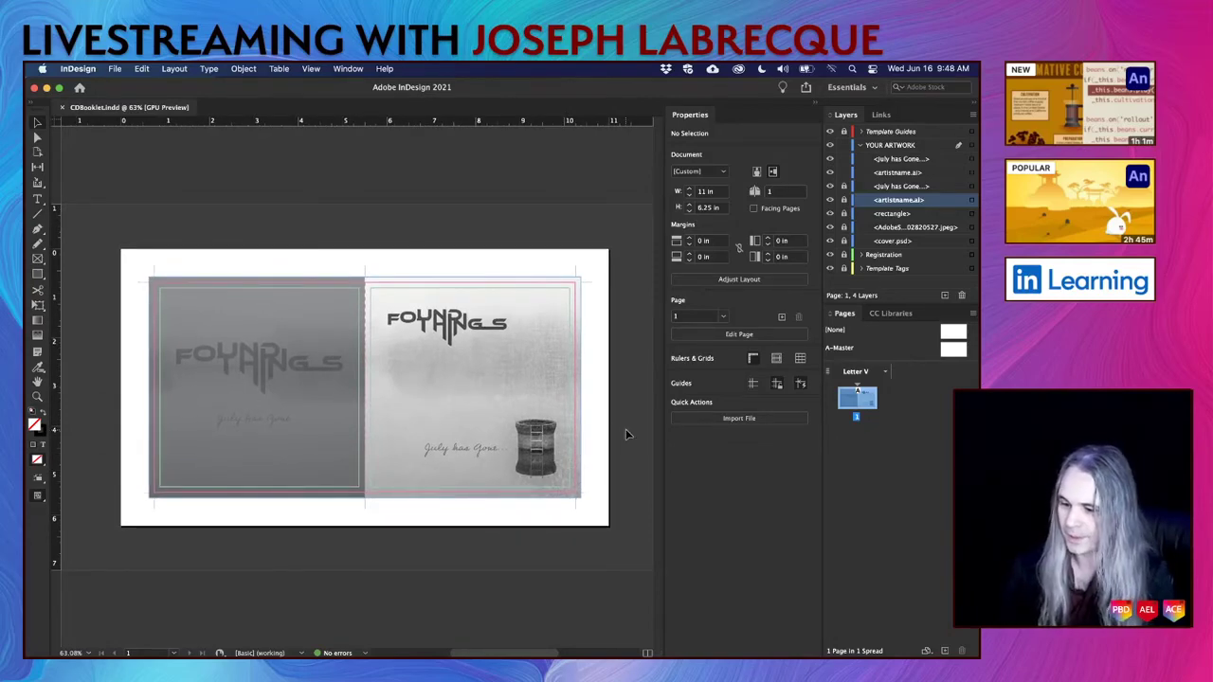
key("shift+w")
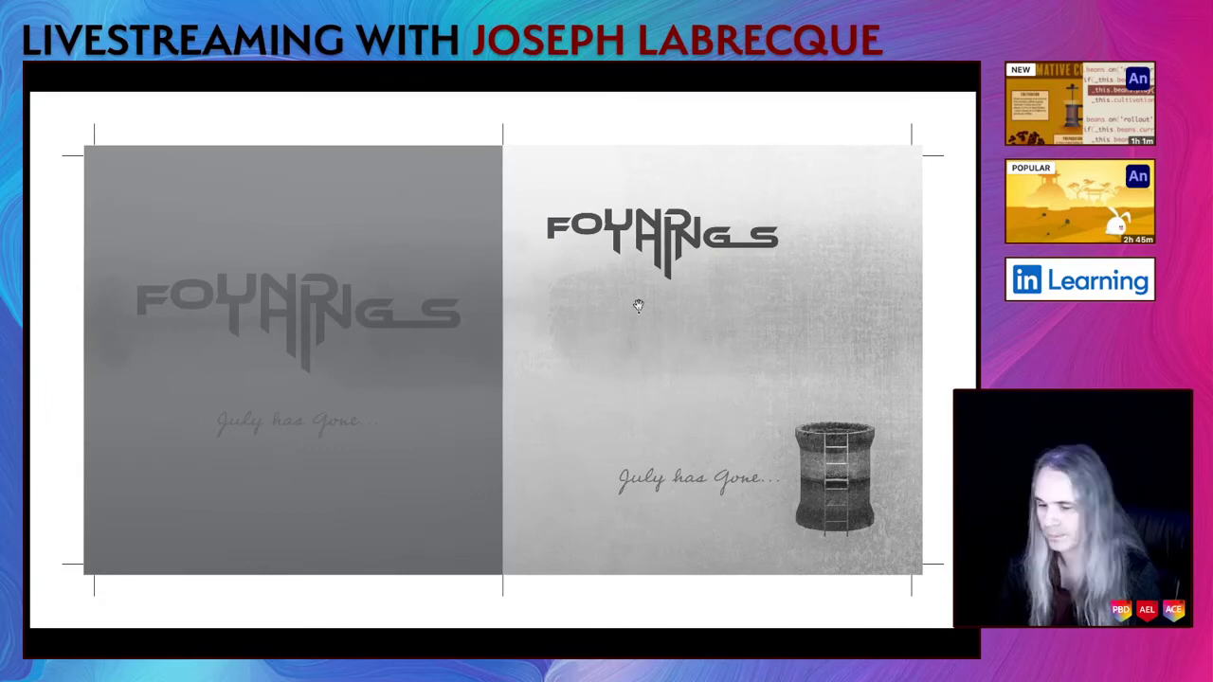
key("Escape")
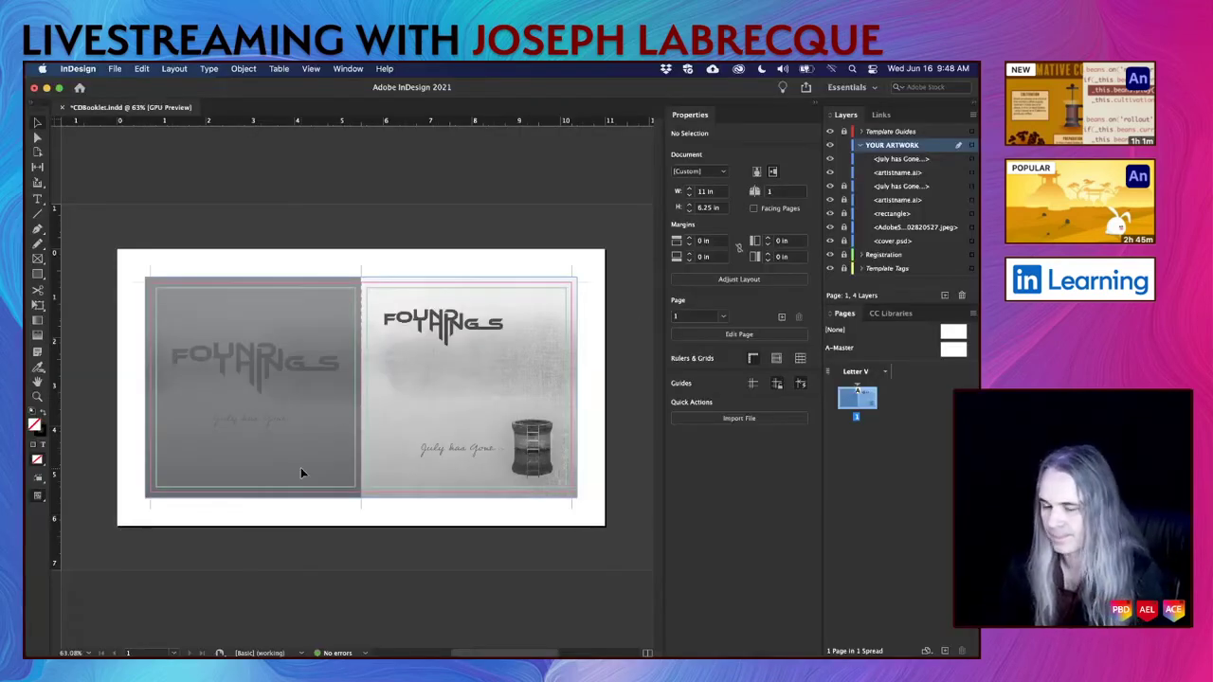
In the FOUND THINGS logo artwork, select the T and nudge it slightly right.
key("super+Tab")
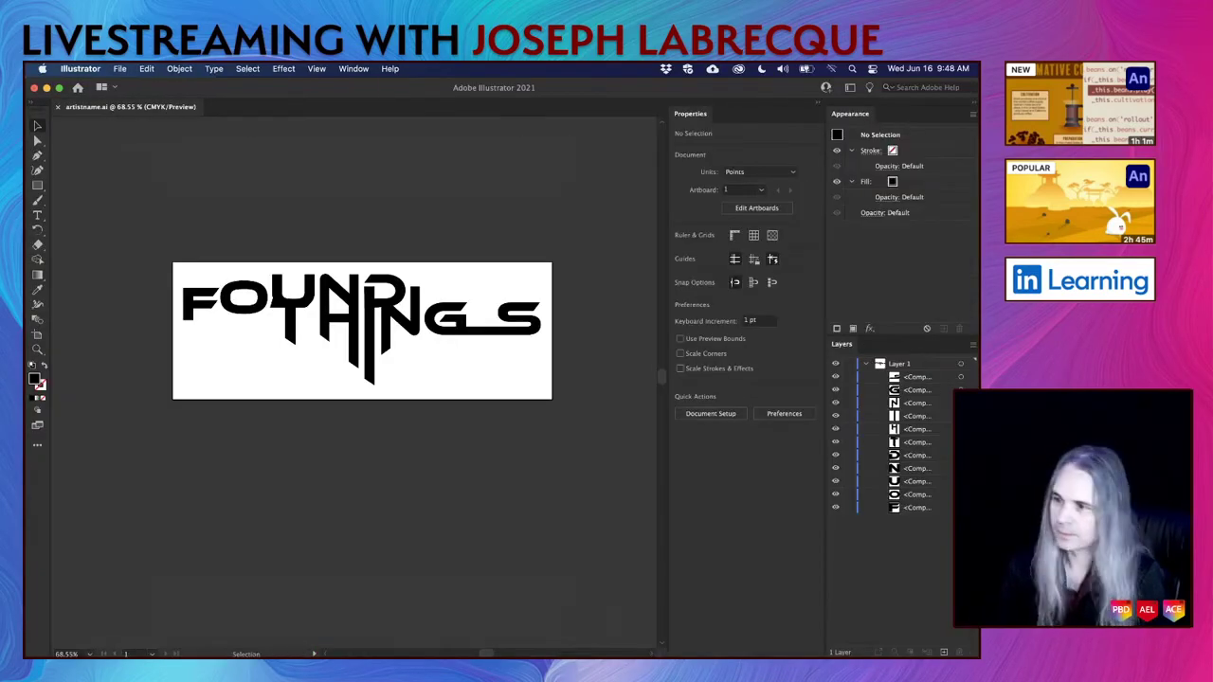
scroll(292, 323, "up", 10)
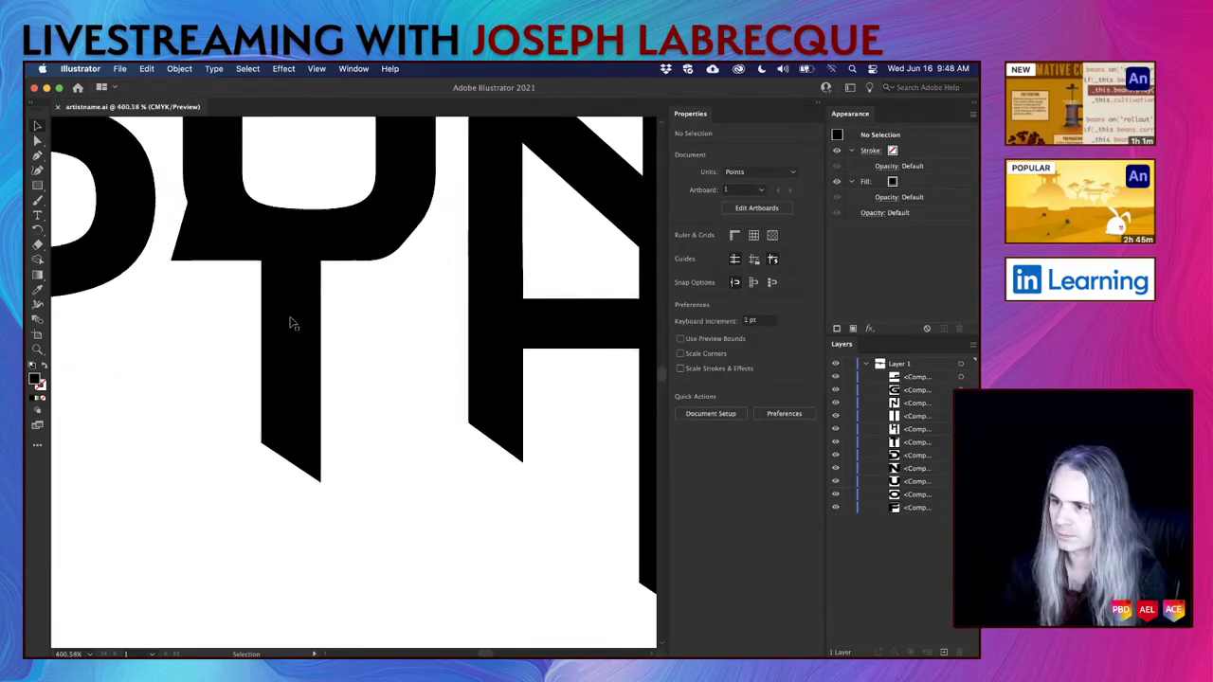
scroll(292, 323, "down", 3)
left_click(292, 323)
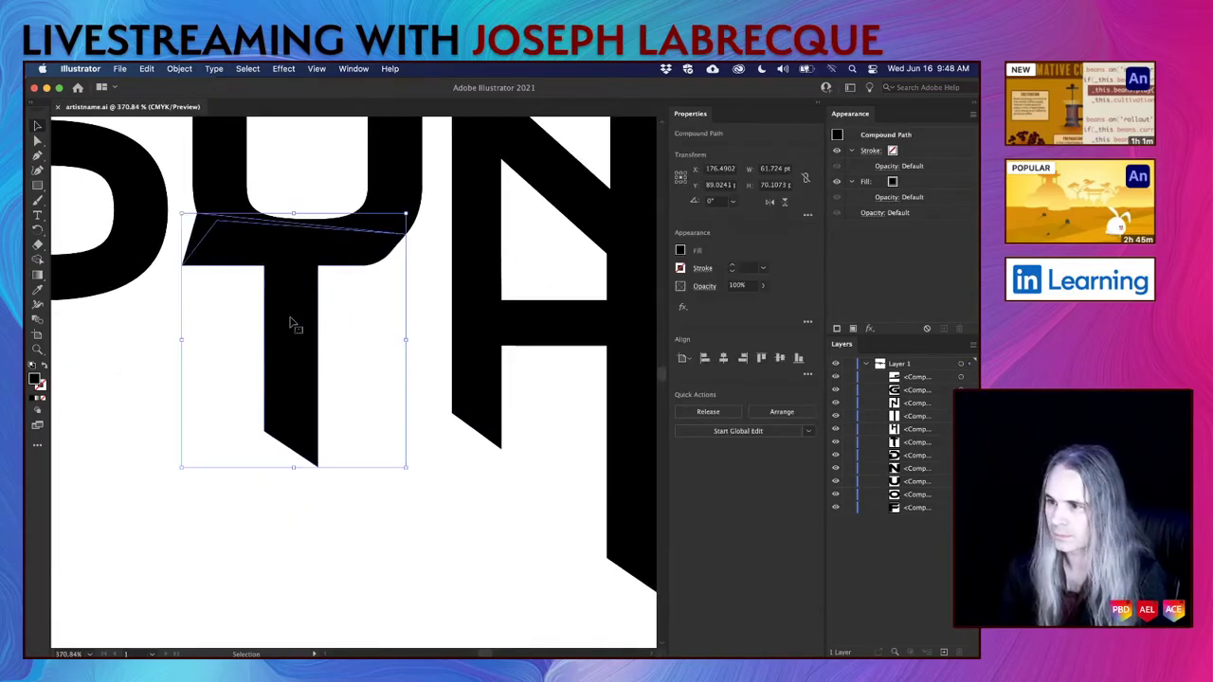
key("a")
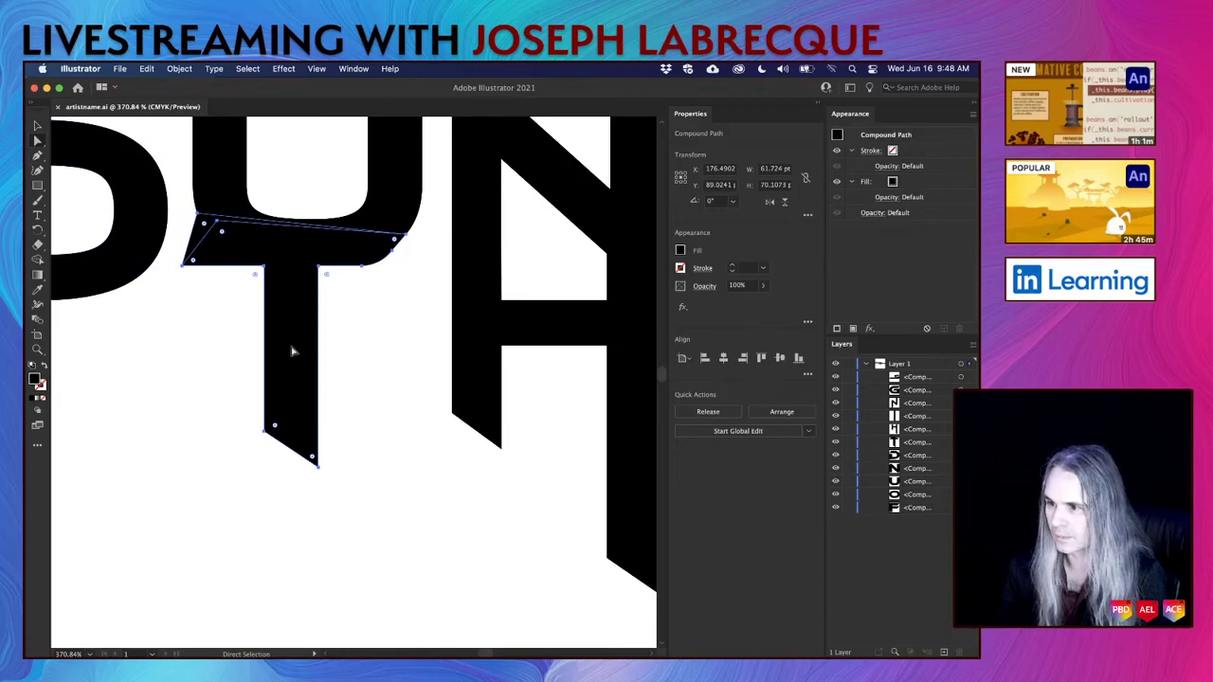
left_click(39, 126)
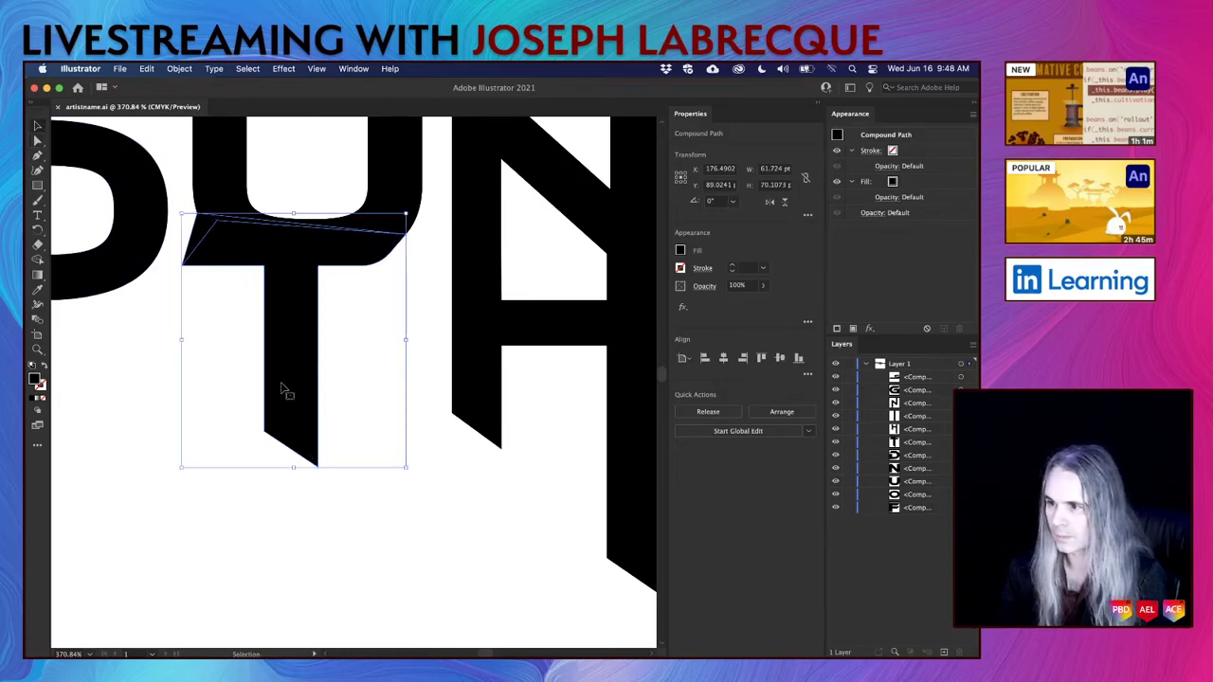
key("shift+Right")
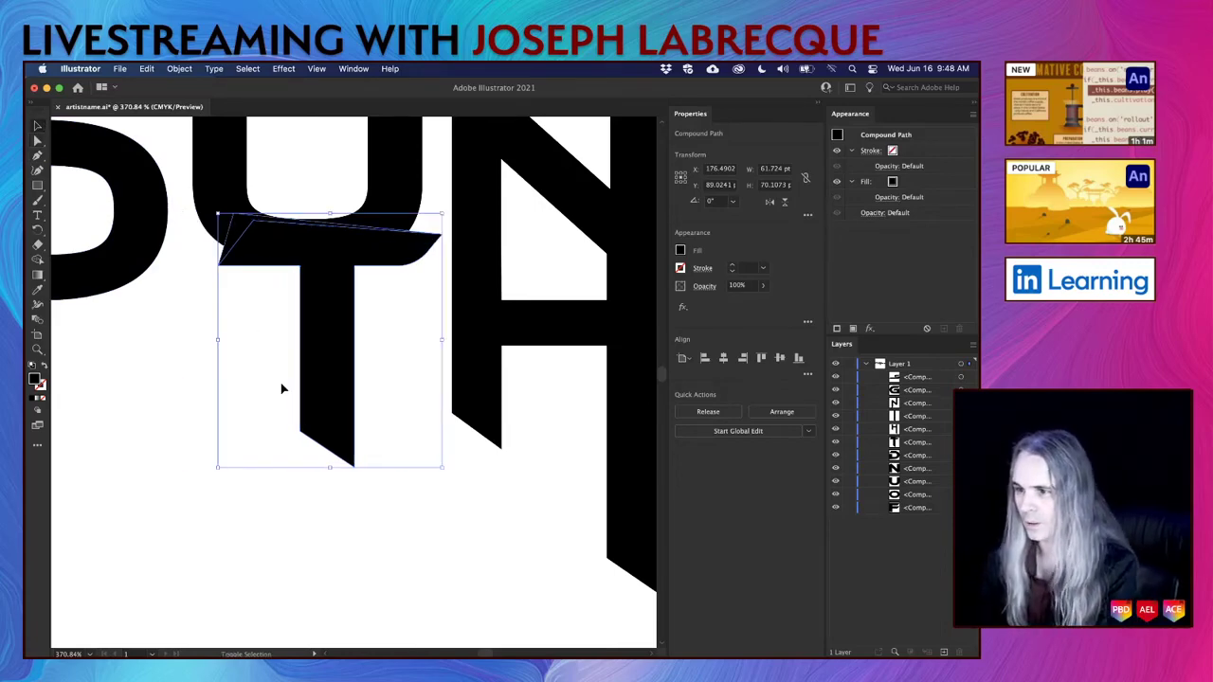
key("Left")
key("Left")
key("Left")
key("Left")
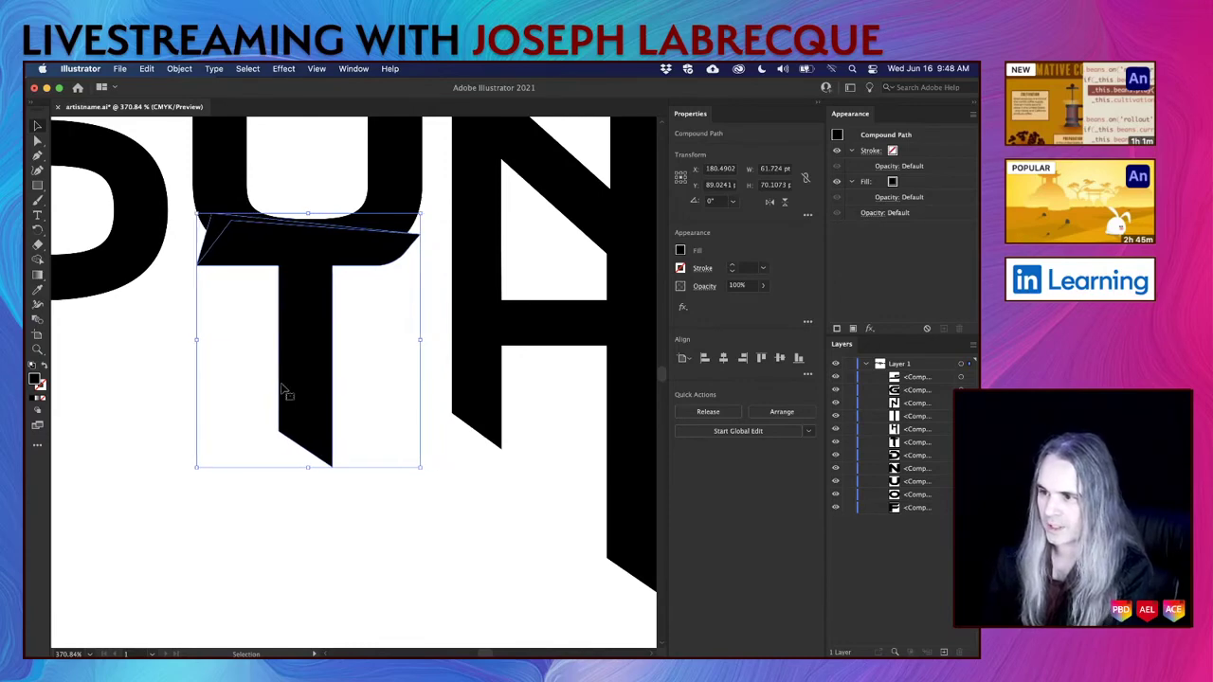
key("Left")
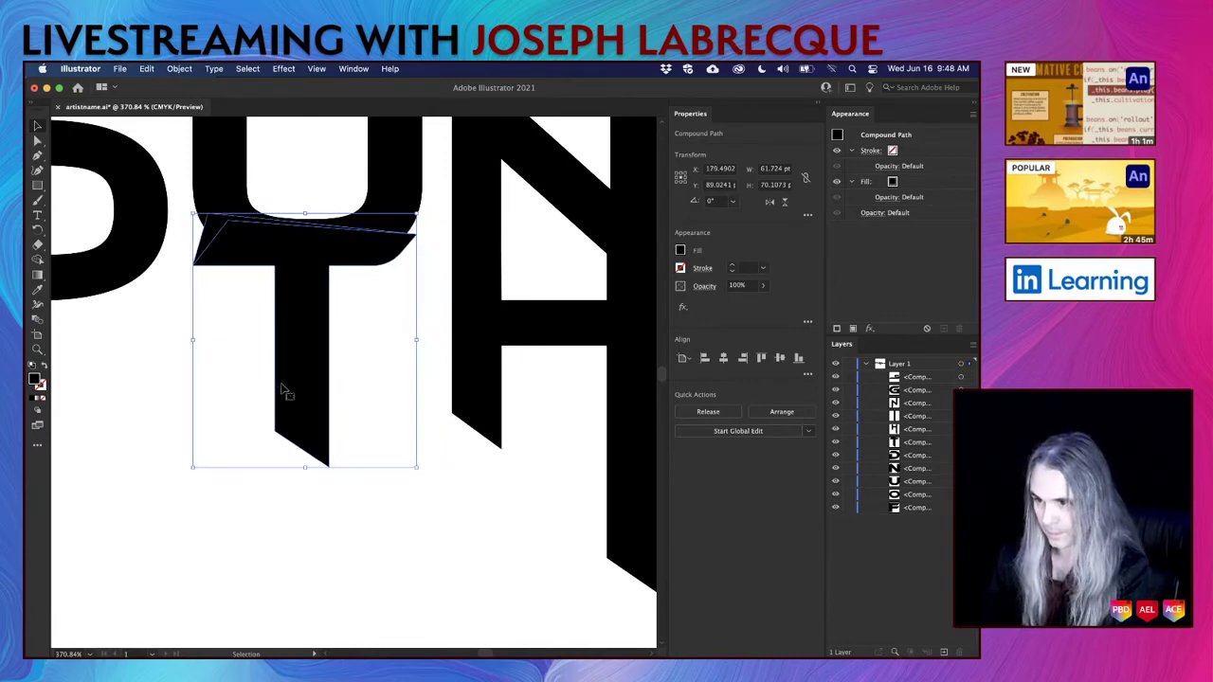
Drag the anchor points on the T's top edge to reshape it.
left_click(38, 140)
mouse_move(424, 235)
left_mouse_down()
mouse_move(412, 238)
mouse_move(433, 238)
mouse_move(418, 242)
mouse_move(414, 224)
mouse_move(417, 238)
left_mouse_up()
left_click(418, 243)
Pull the lower-left corner point of the T's crossbar upward, undoing an accidental shape move.
left_click(195, 270)
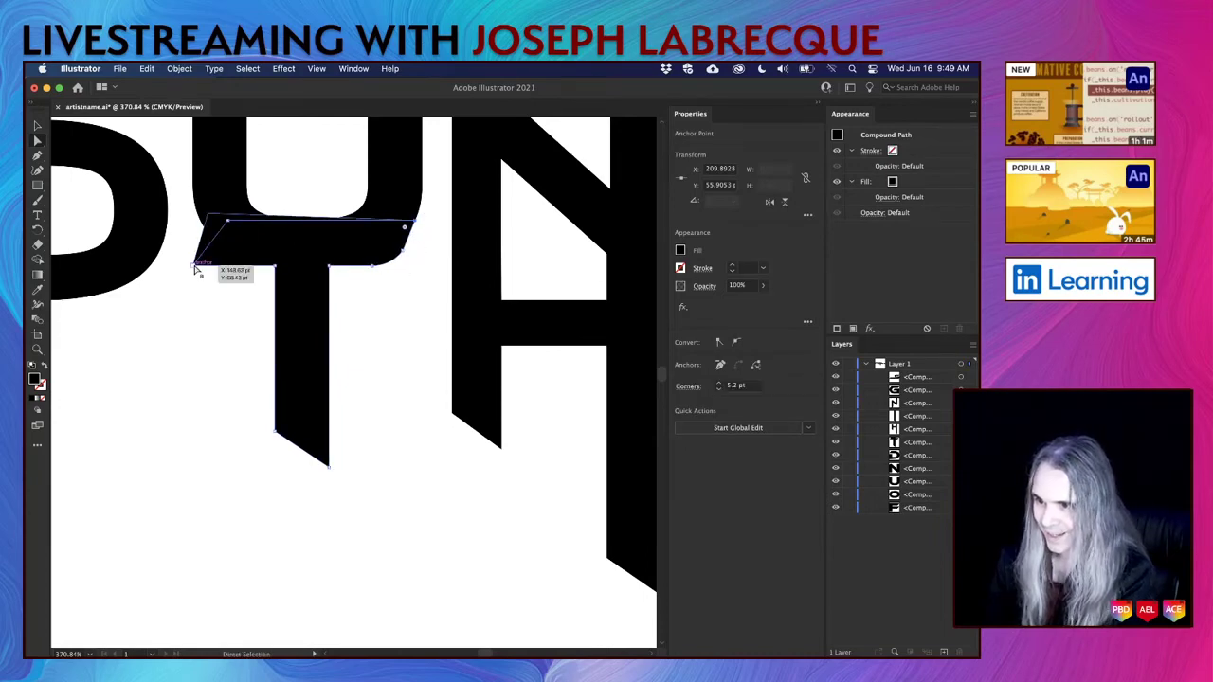
left_click_drag(195, 270, 201, 219)
left_click(208, 267)
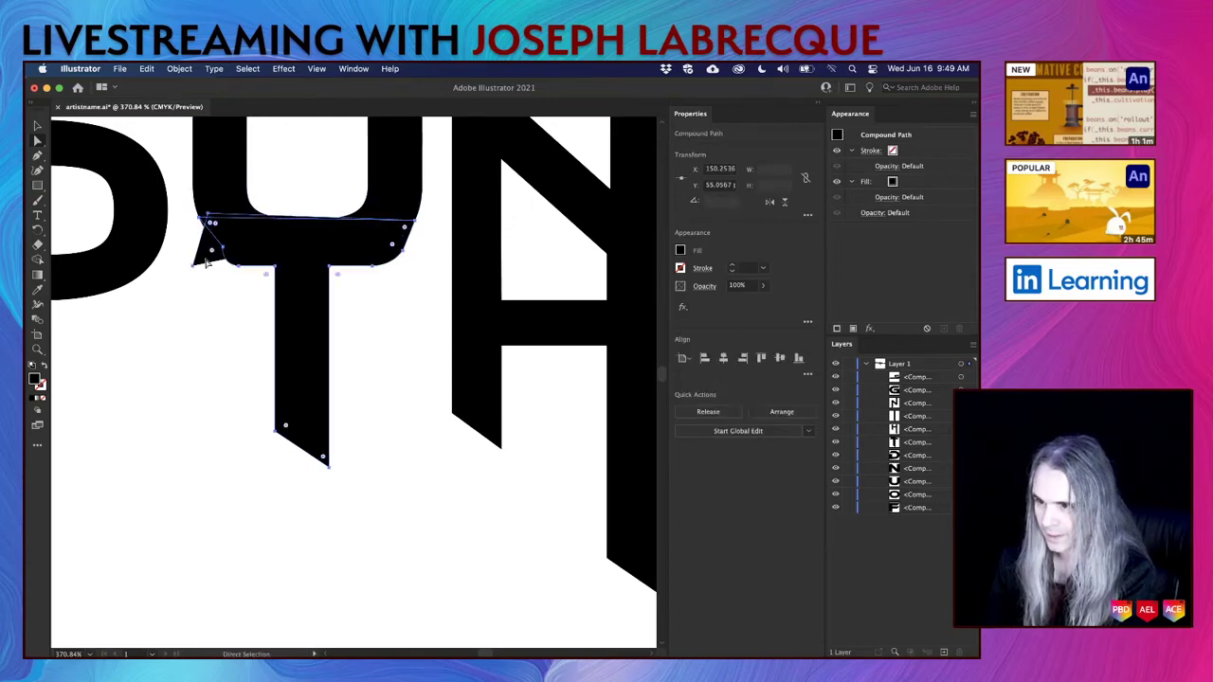
left_click(210, 269)
left_click(205, 265)
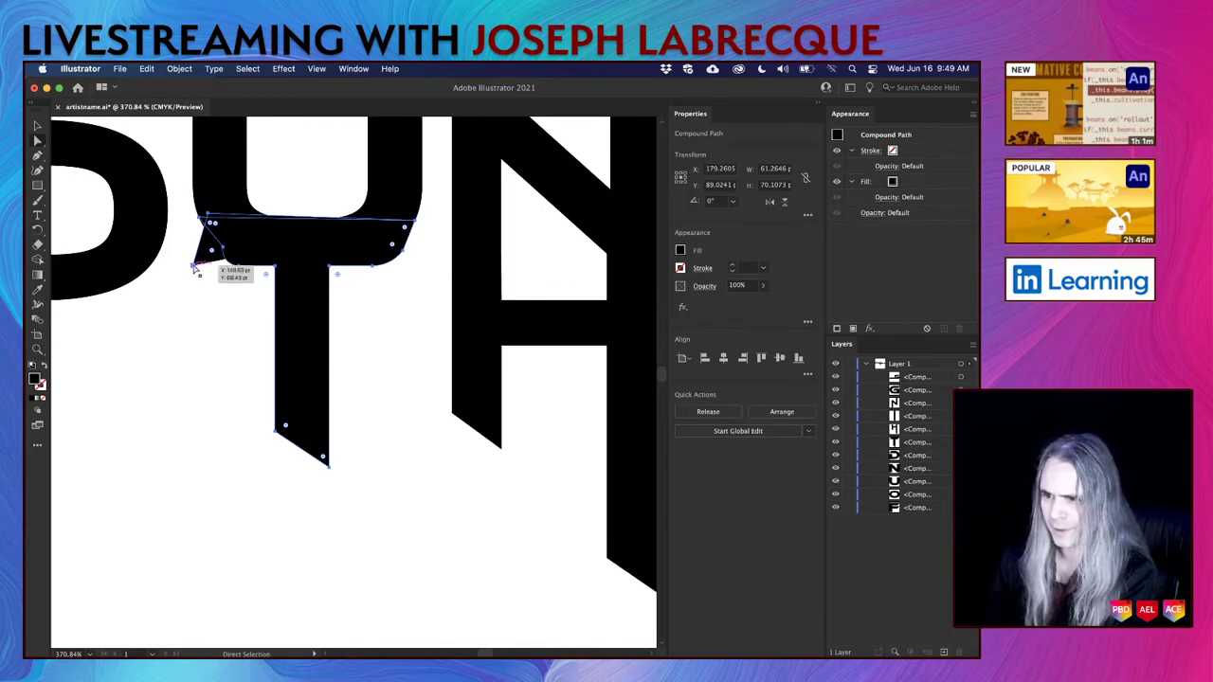
left_click_drag(224, 249, 217, 250)
key("super+z")
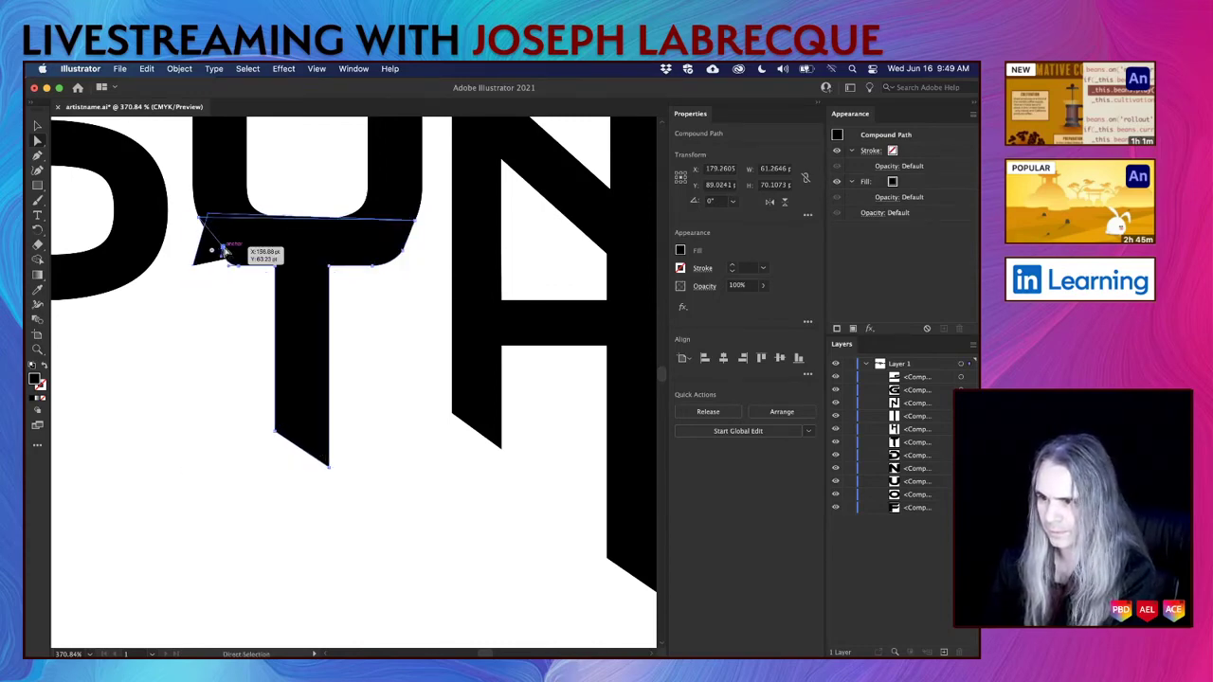
Drag the T's left tip point into a slanted, outward-angled corner.
left_click(221, 251)
left_click_drag(221, 251, 209, 248)
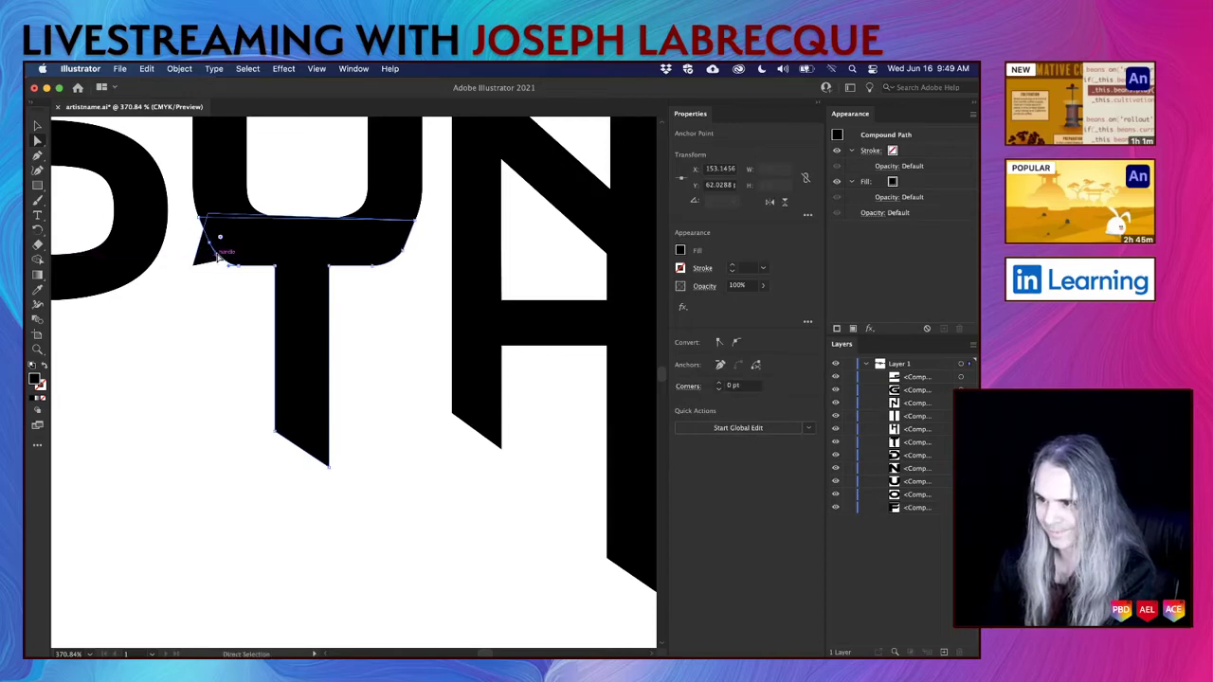
left_click_drag(228, 268, 195, 269)
right_click(195, 268)
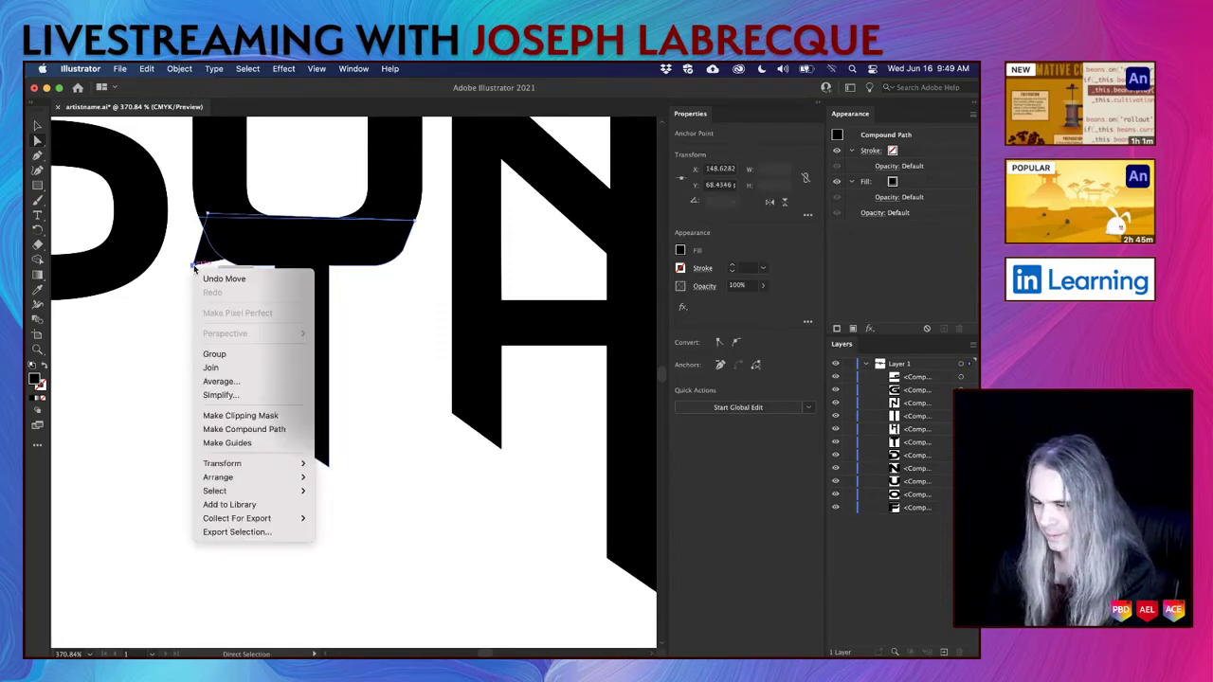
key("Escape")
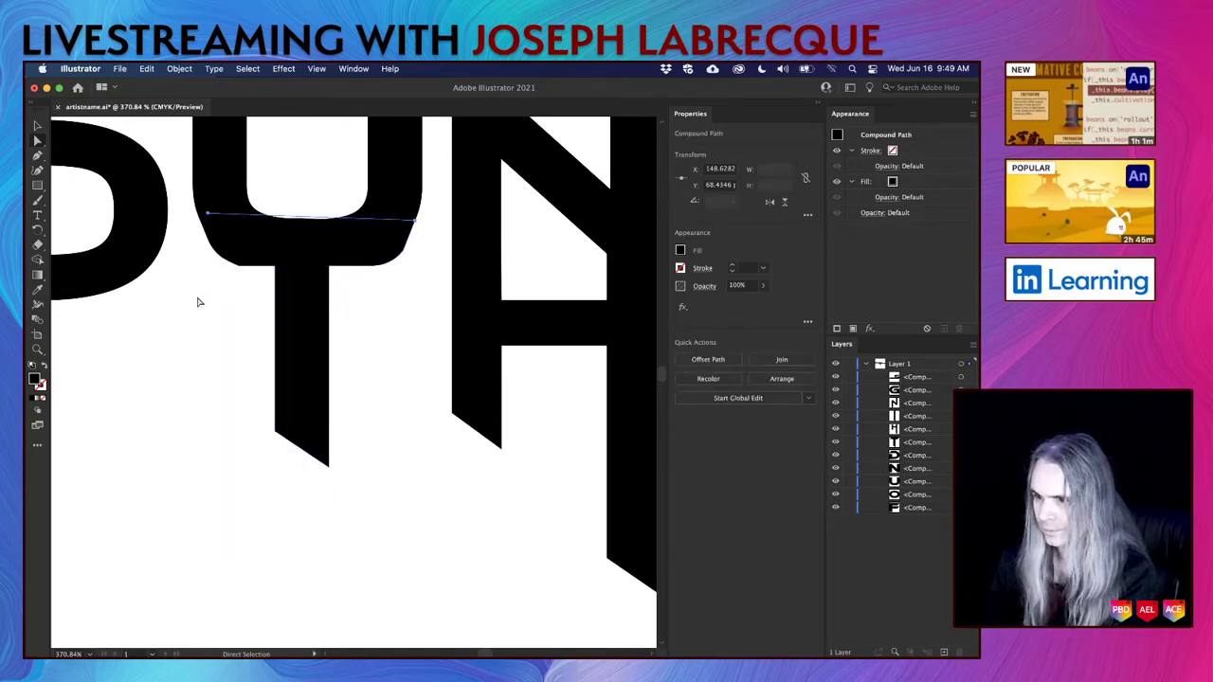
Move the anchor on the Y's lower curve down to smooth it.
left_click(415, 352)
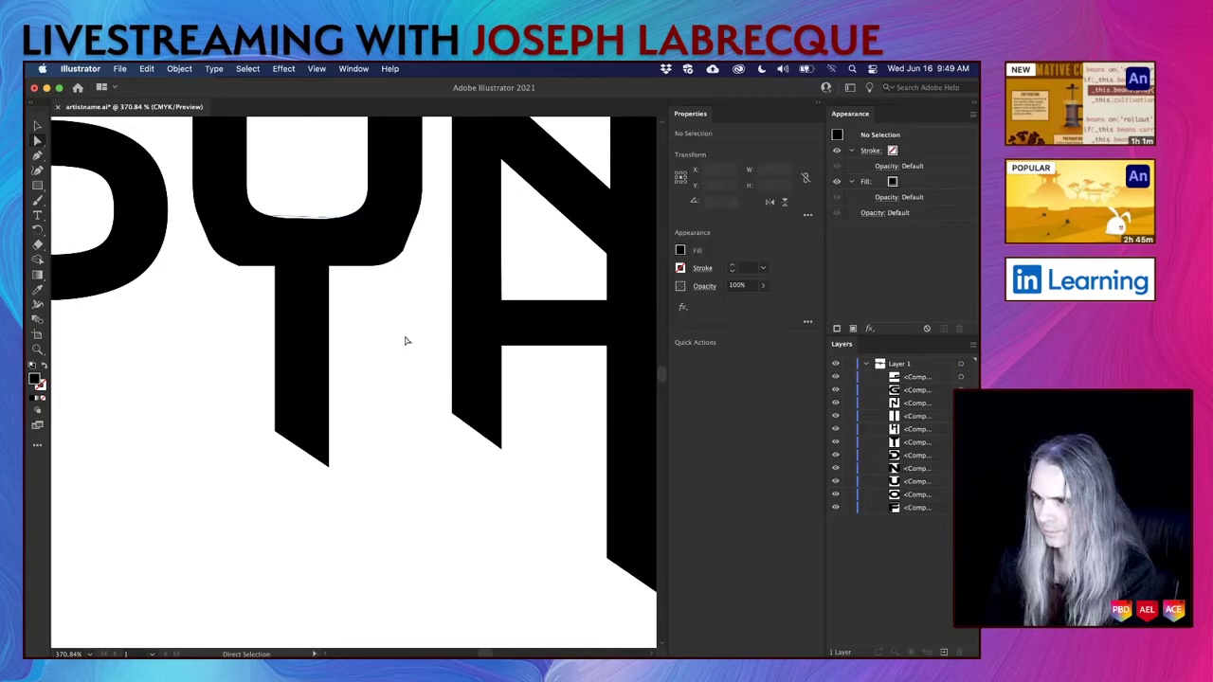
left_click(401, 249)
left_click_drag(392, 249, 387, 262)
left_click(366, 254)
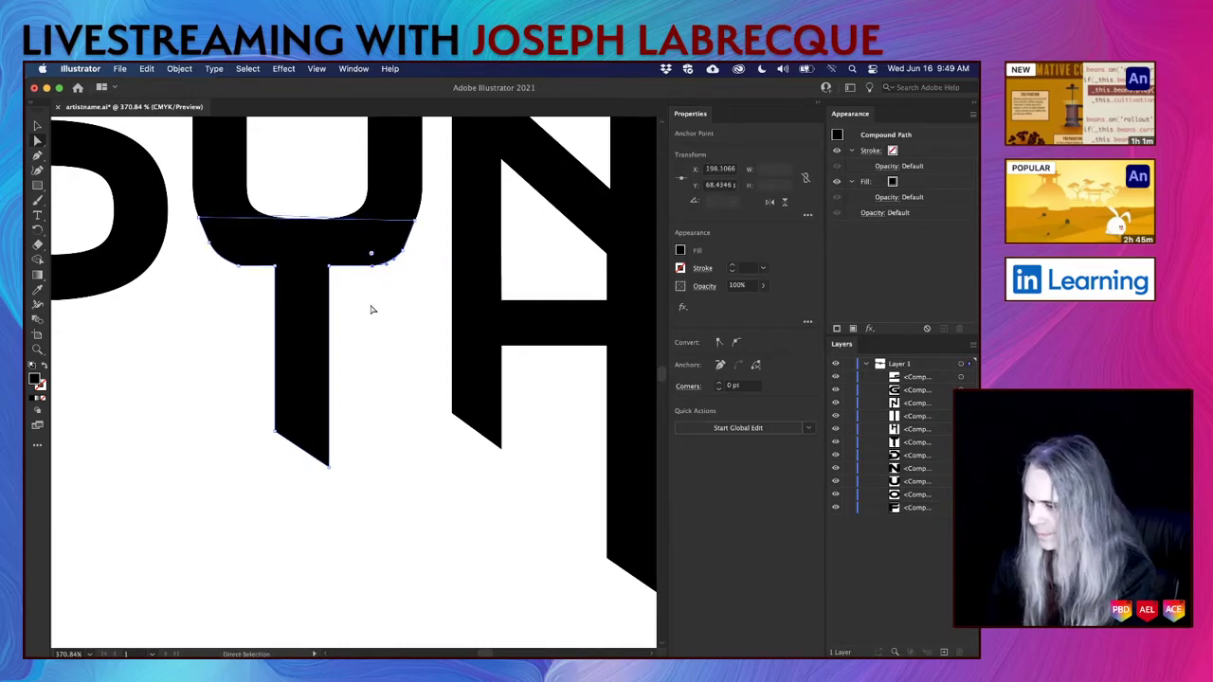
left_click(243, 255)
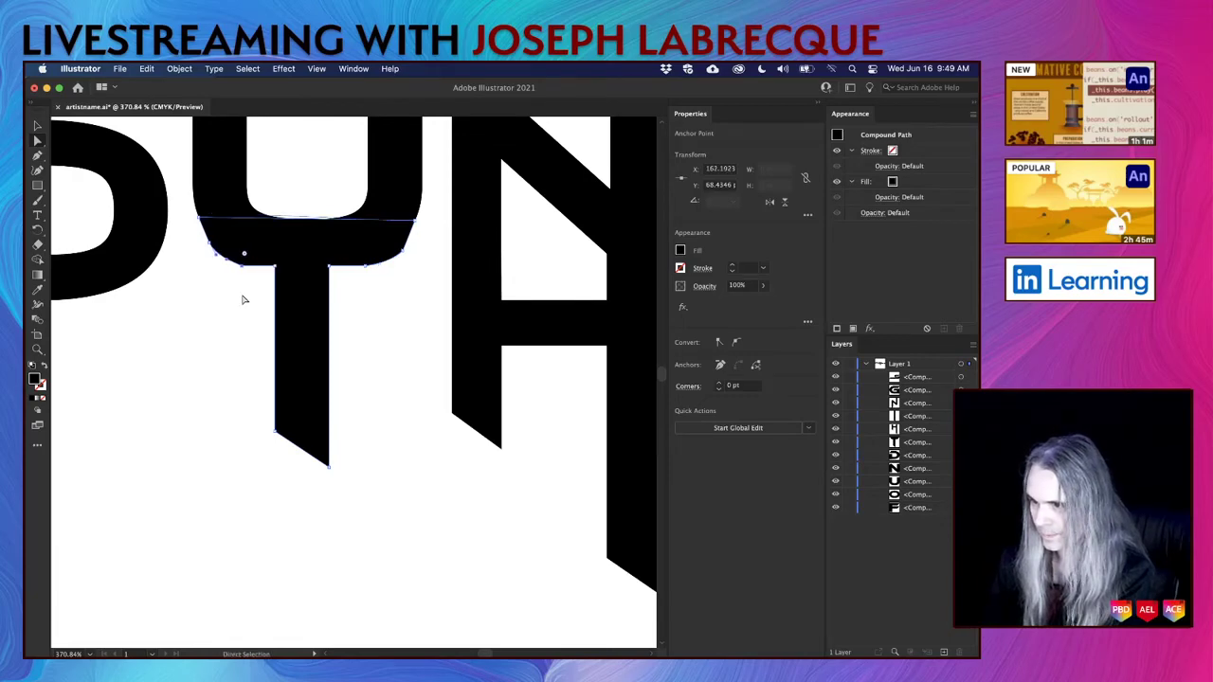
left_click(377, 383)
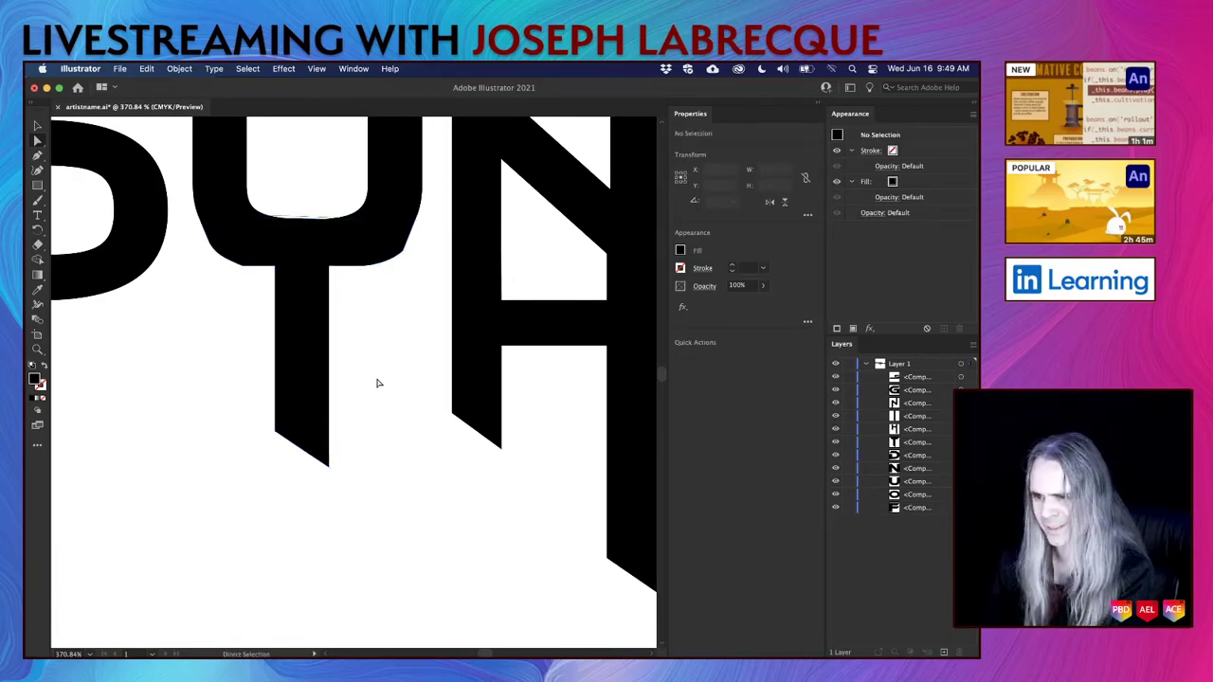
Reshape the lower-left curve under the crossbar and smooth the right-hand curve's handle.
scroll(264, 256, "up", 5)
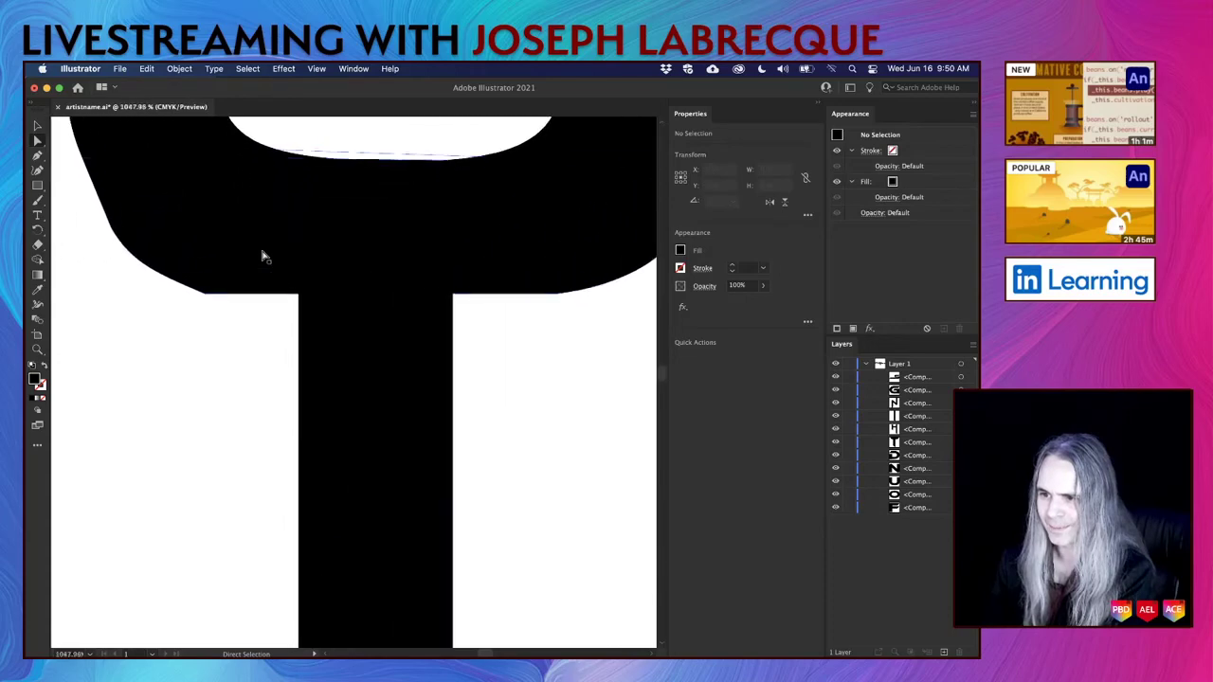
left_click(206, 293)
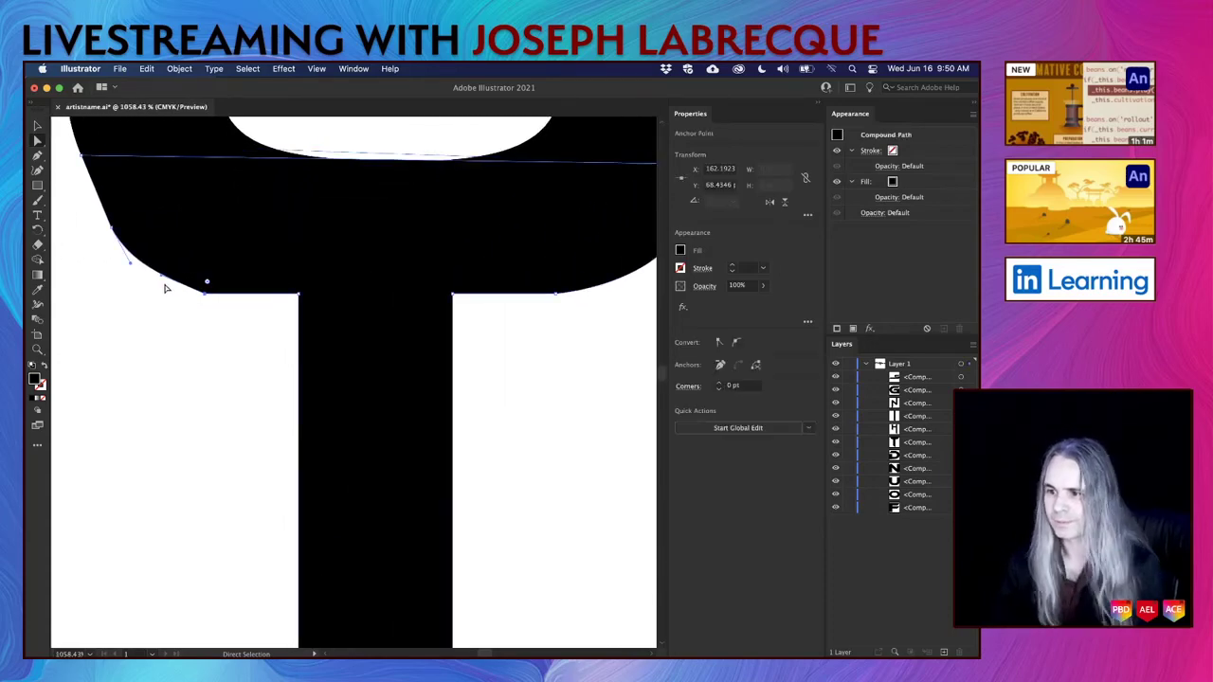
left_click_drag(162, 271, 159, 296)
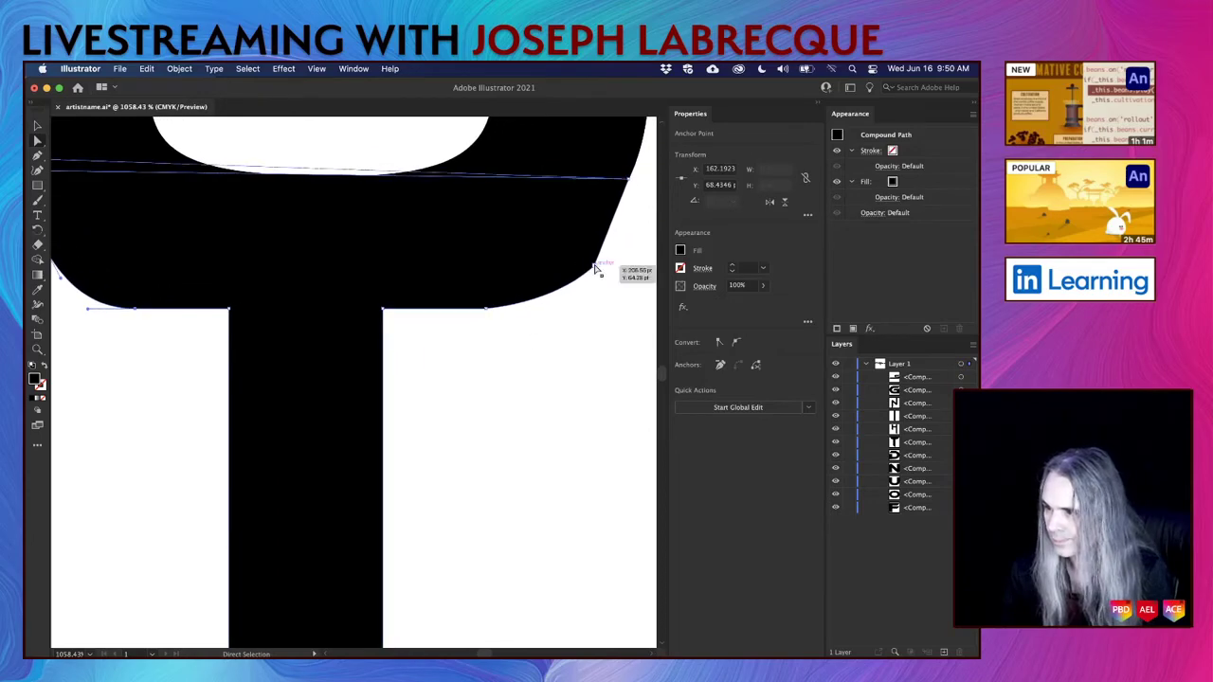
left_click(595, 276)
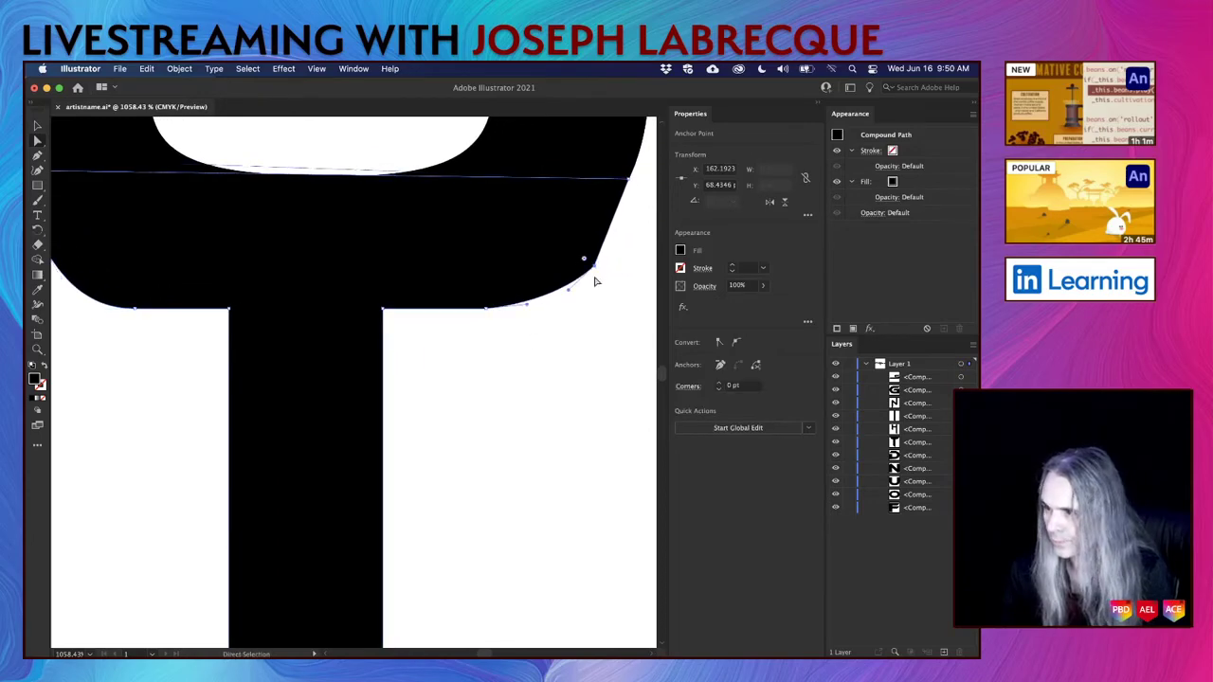
left_click_drag(569, 293, 542, 315)
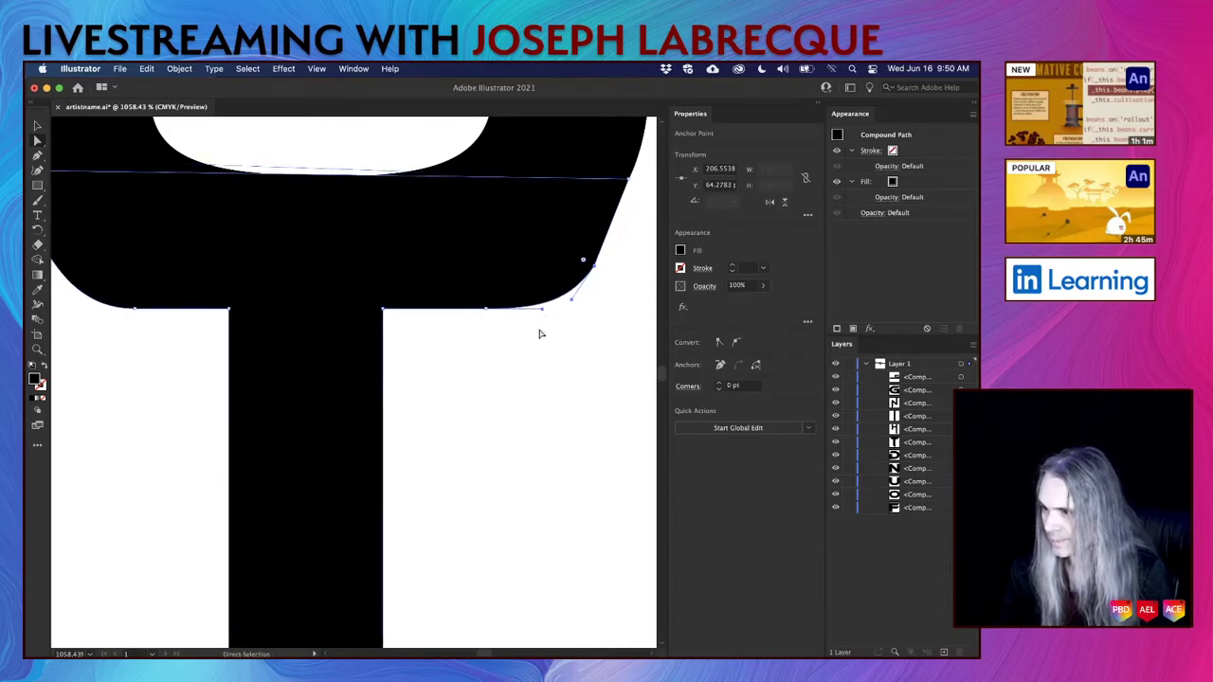
left_click(526, 377)
Adjust the white counter's bottom-curve point and the junction point, then save artistname.ai.
scroll(524, 403, "down", 3)
scroll(525, 405, "down", 3)
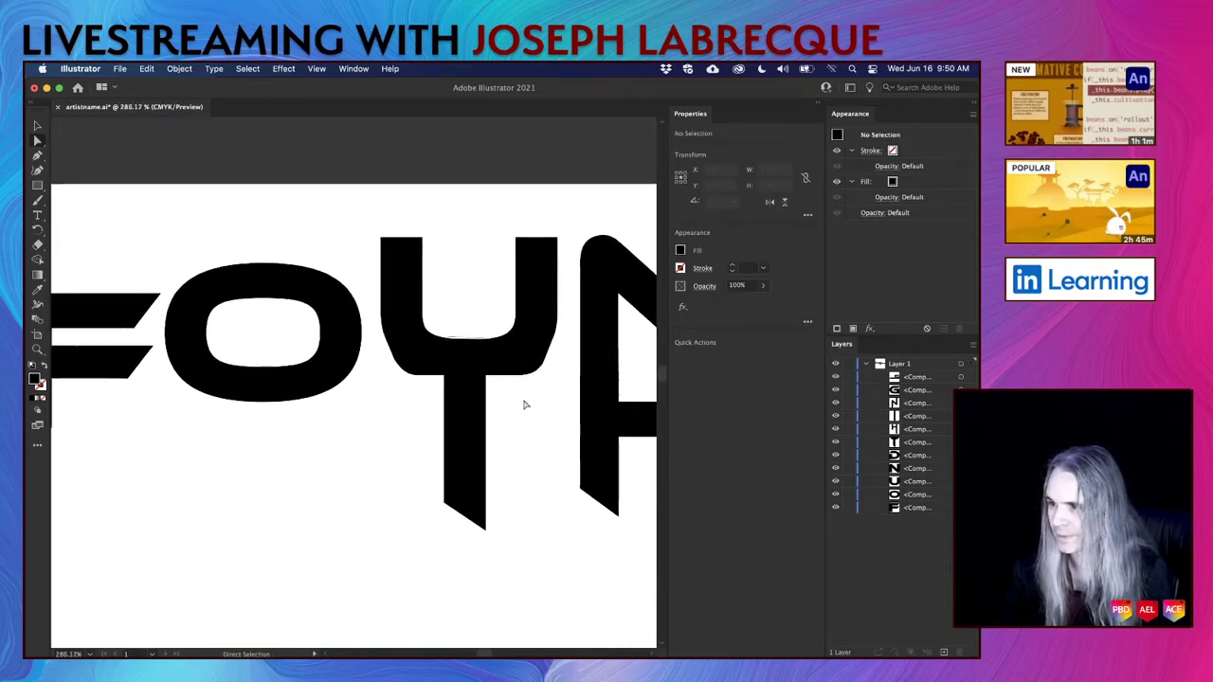
scroll(524, 405, "right", 2)
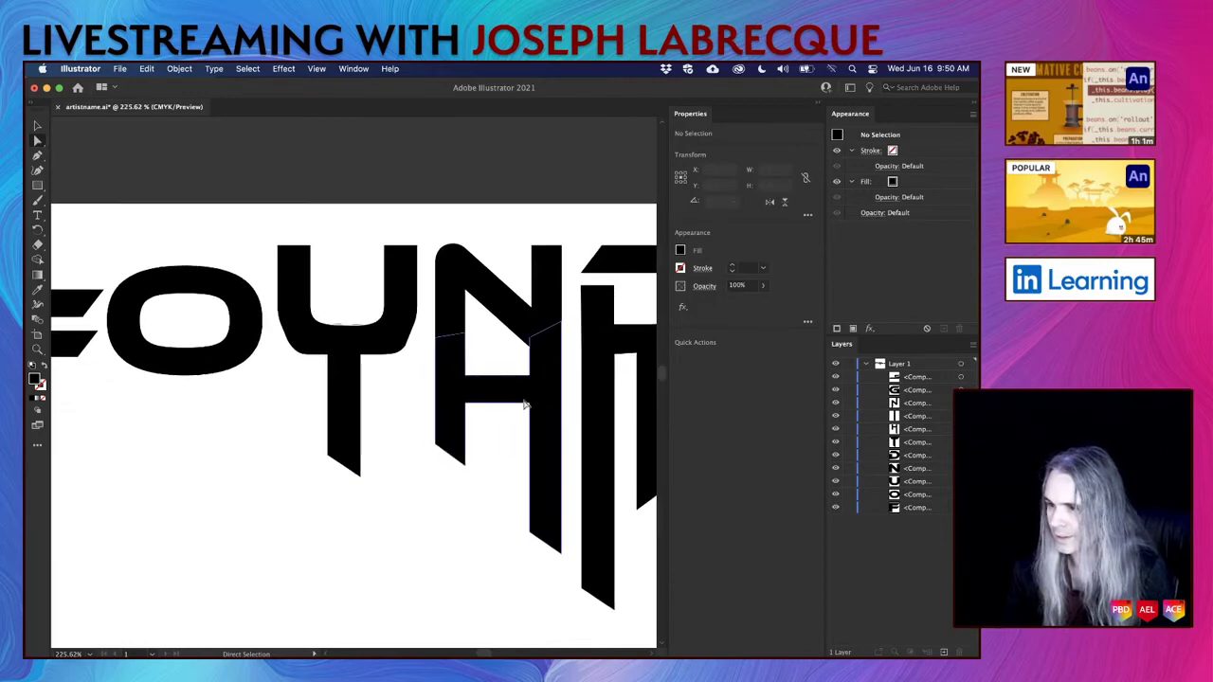
scroll(349, 331, "up", 8)
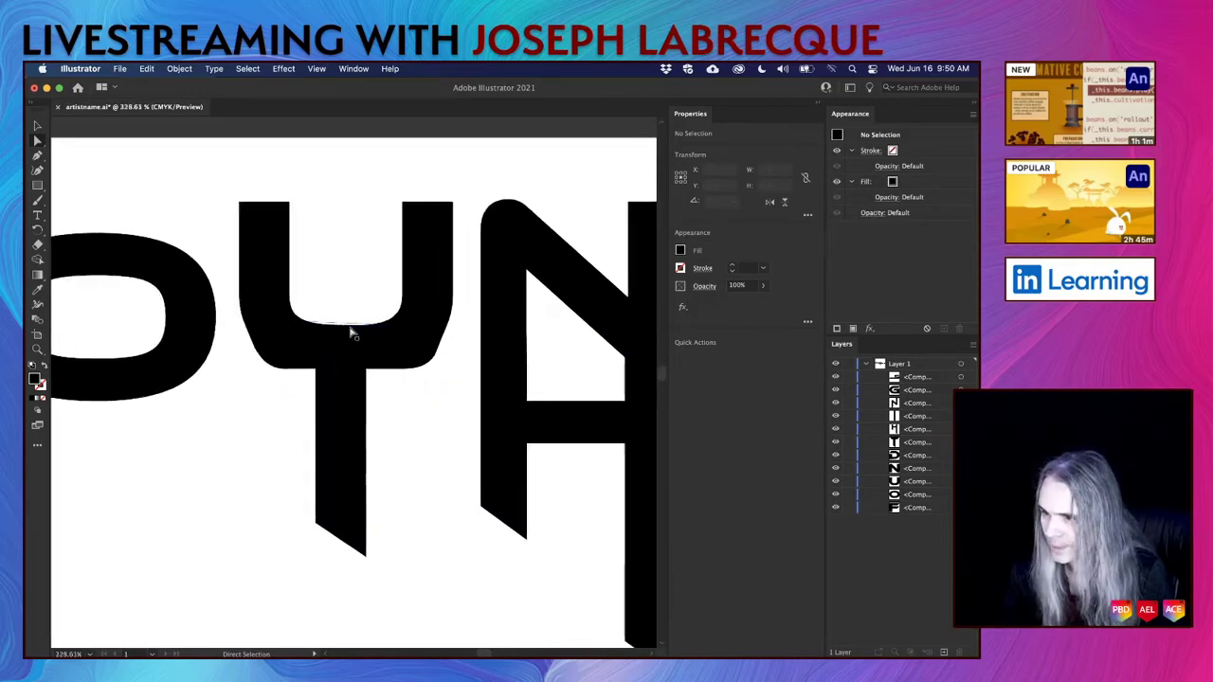
left_click(328, 313)
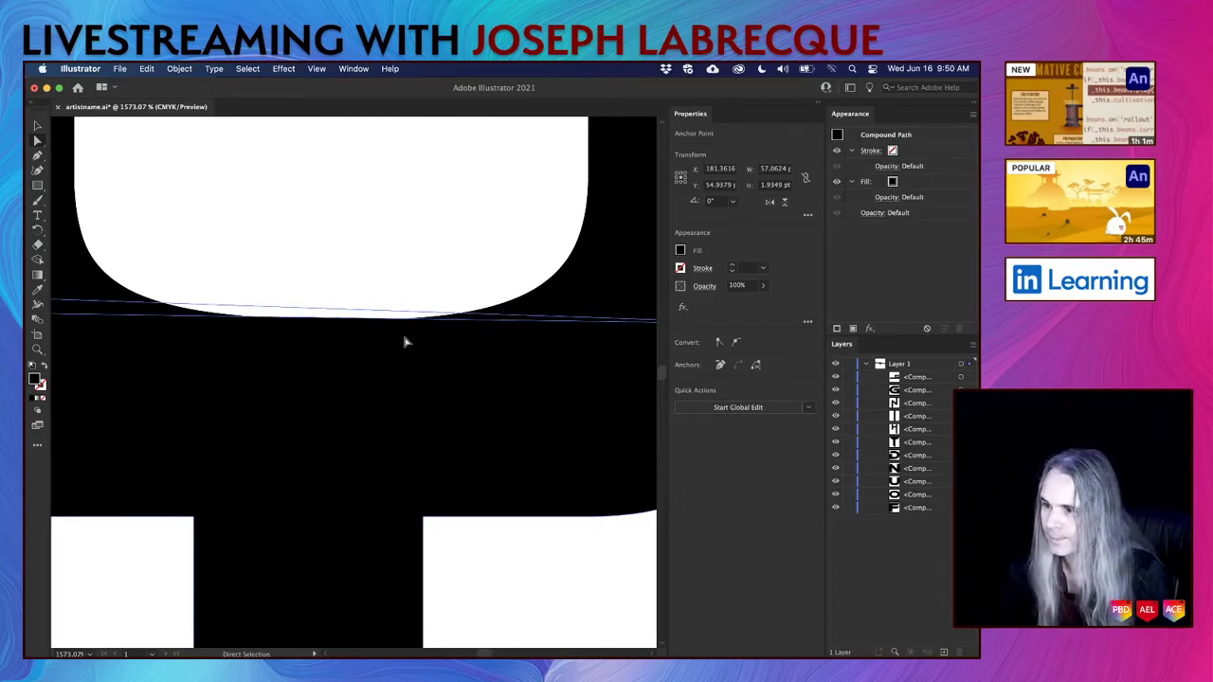
scroll(326, 307, "left", 4)
left_click_drag(329, 307, 123, 380)
scroll(316, 392, "right", 4)
scroll(316, 392, "right", 2)
scroll(317, 393, "right", 4)
mouse_move(580, 357)
left_mouse_down()
mouse_move(577, 344)
mouse_move(580, 361)
left_mouse_up()
left_click(558, 563)
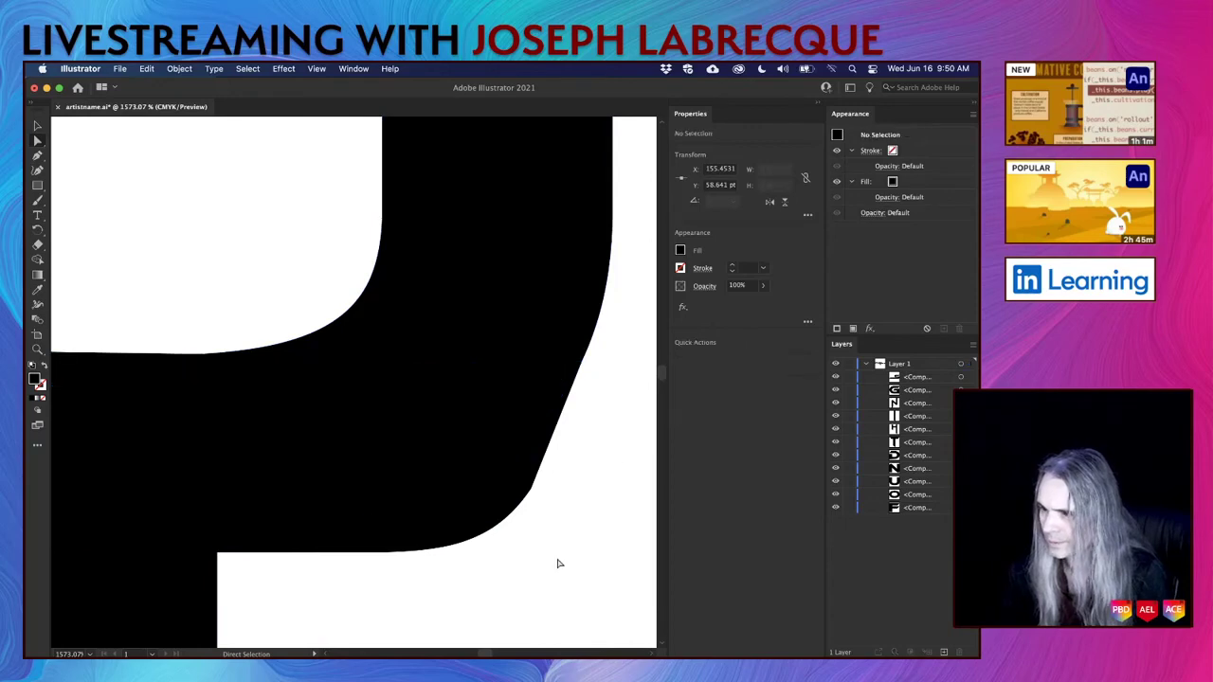
key("super+s")
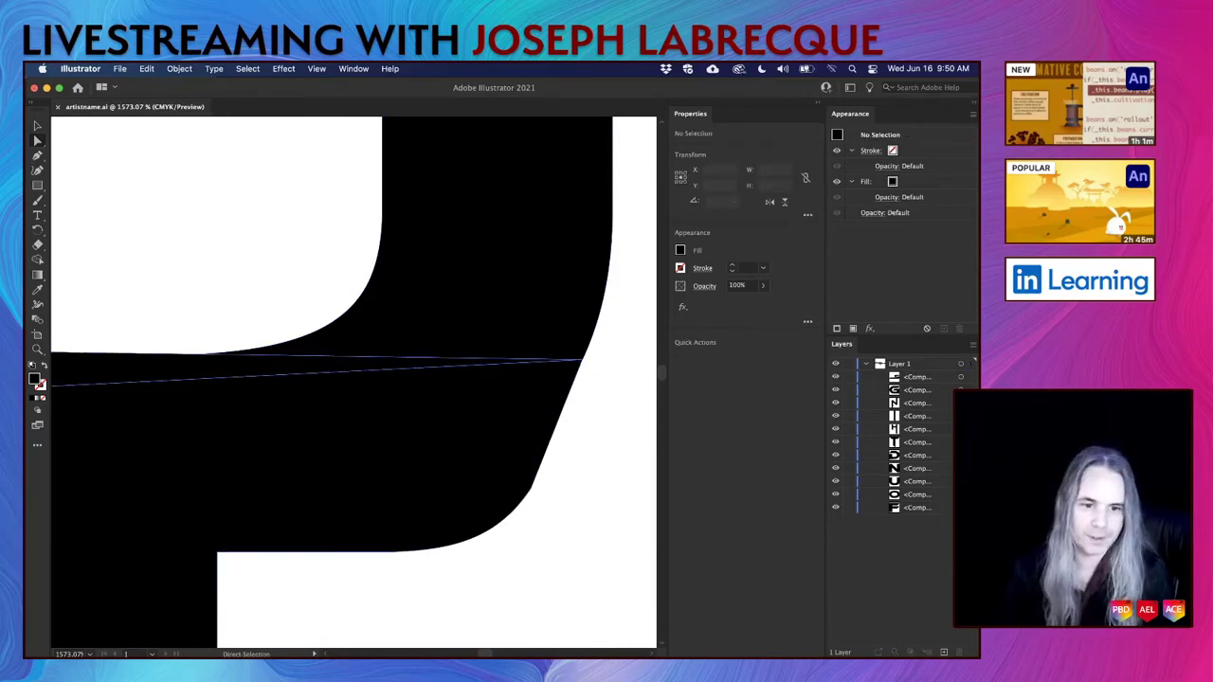
key("super+Tab")
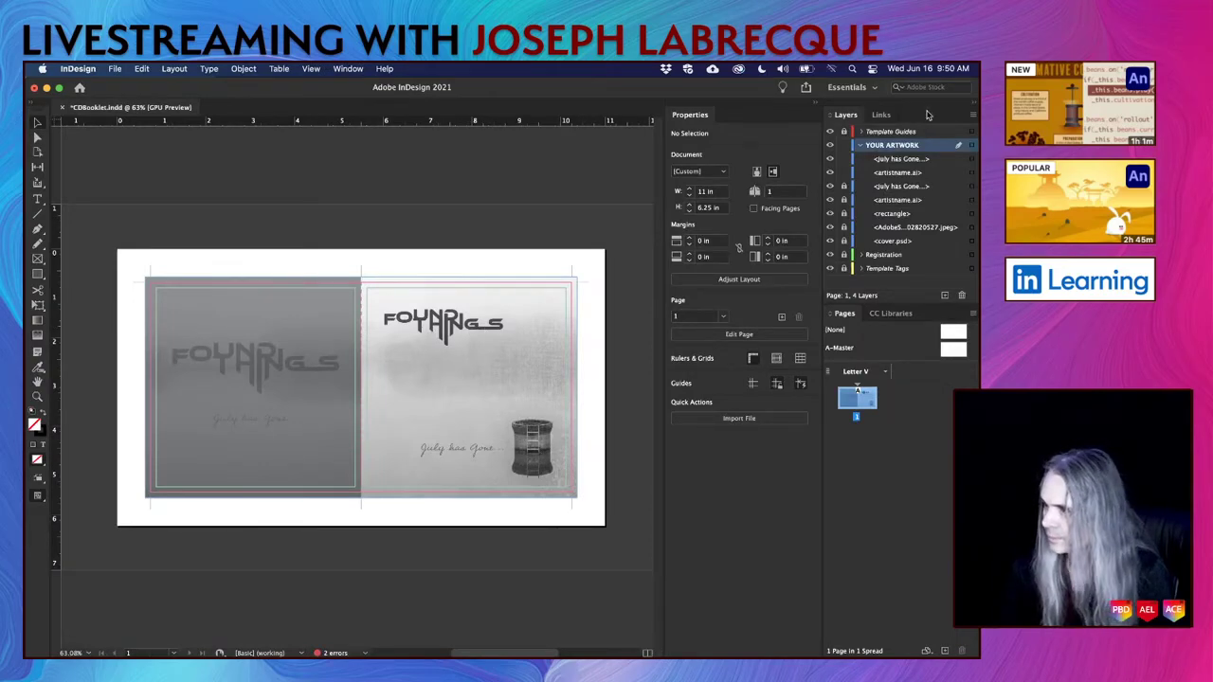
Unlock the artwork items, update the front and back cover logo links, and save the booklet.
left_click_drag(844, 185, 843, 228)
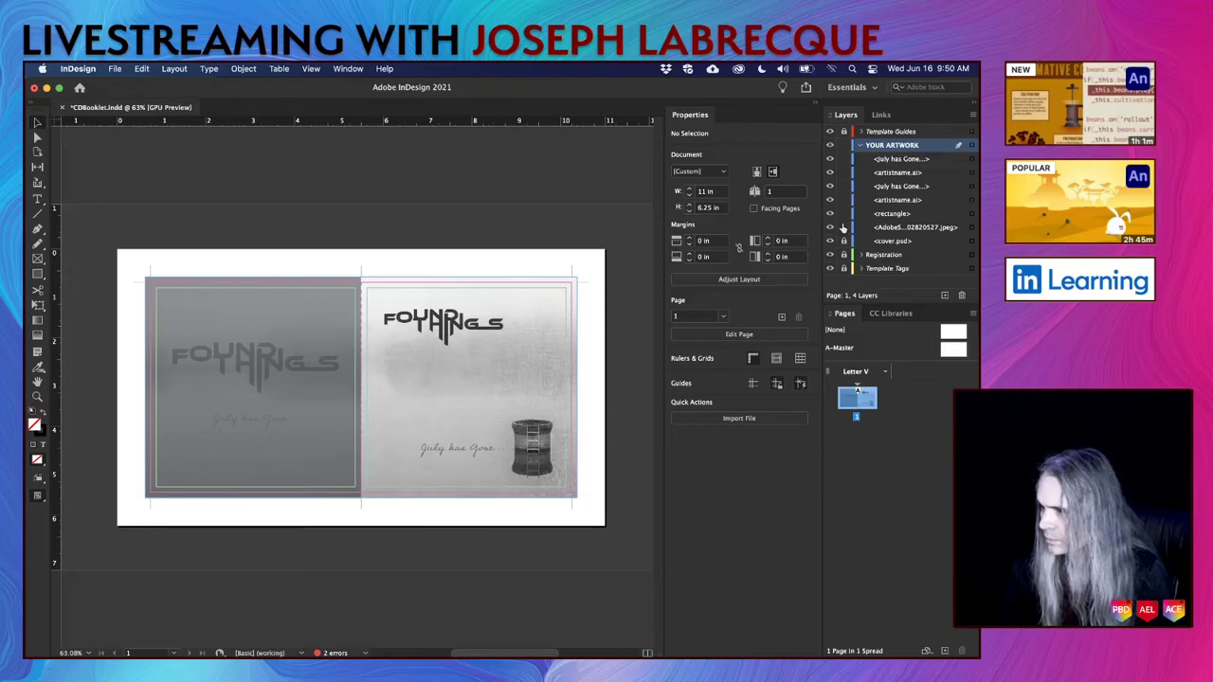
left_click(467, 329)
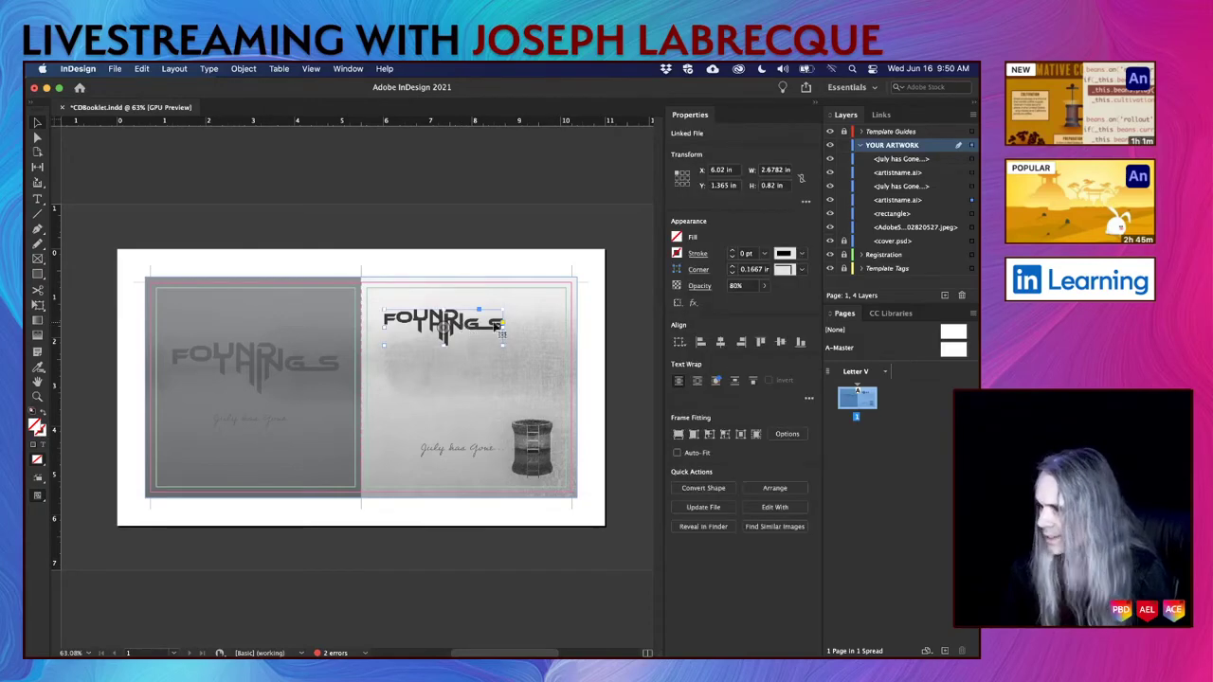
left_click(703, 507)
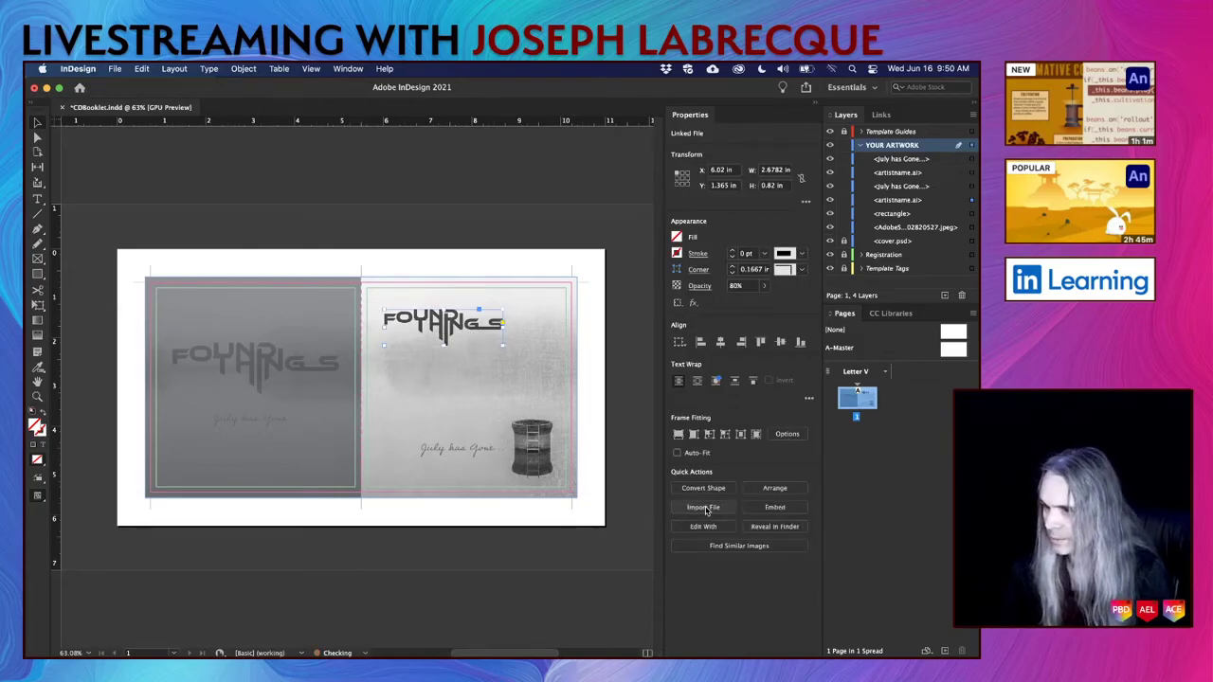
left_click(200, 346)
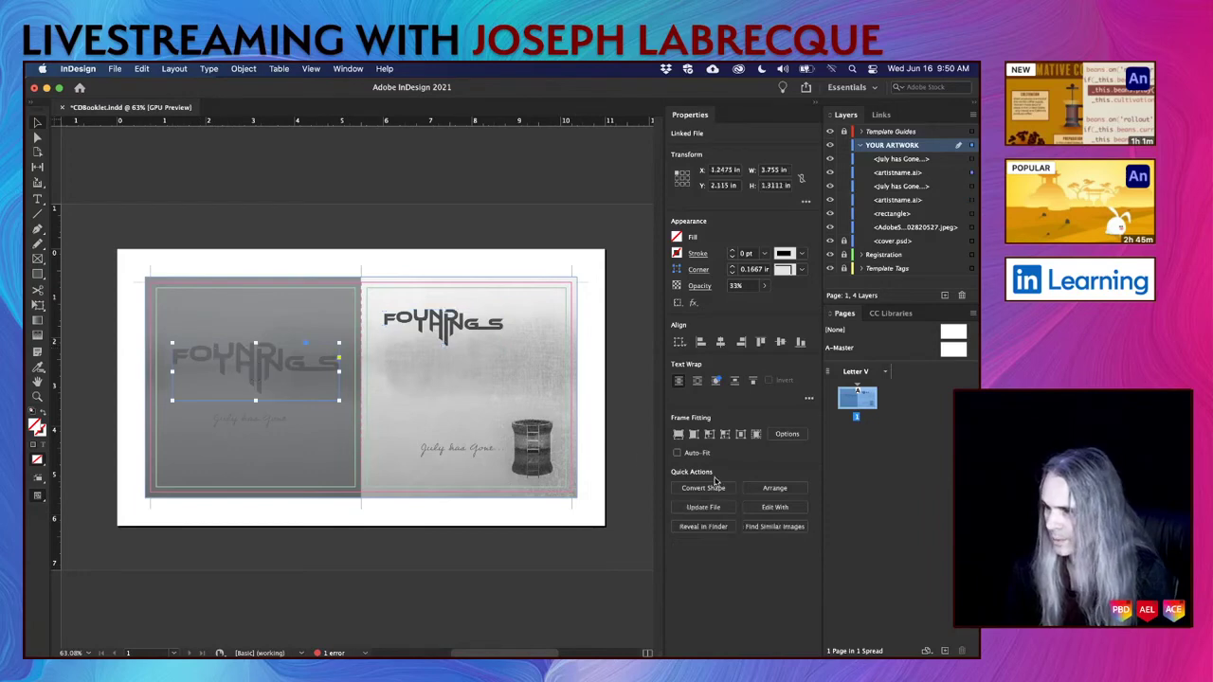
left_click(703, 507)
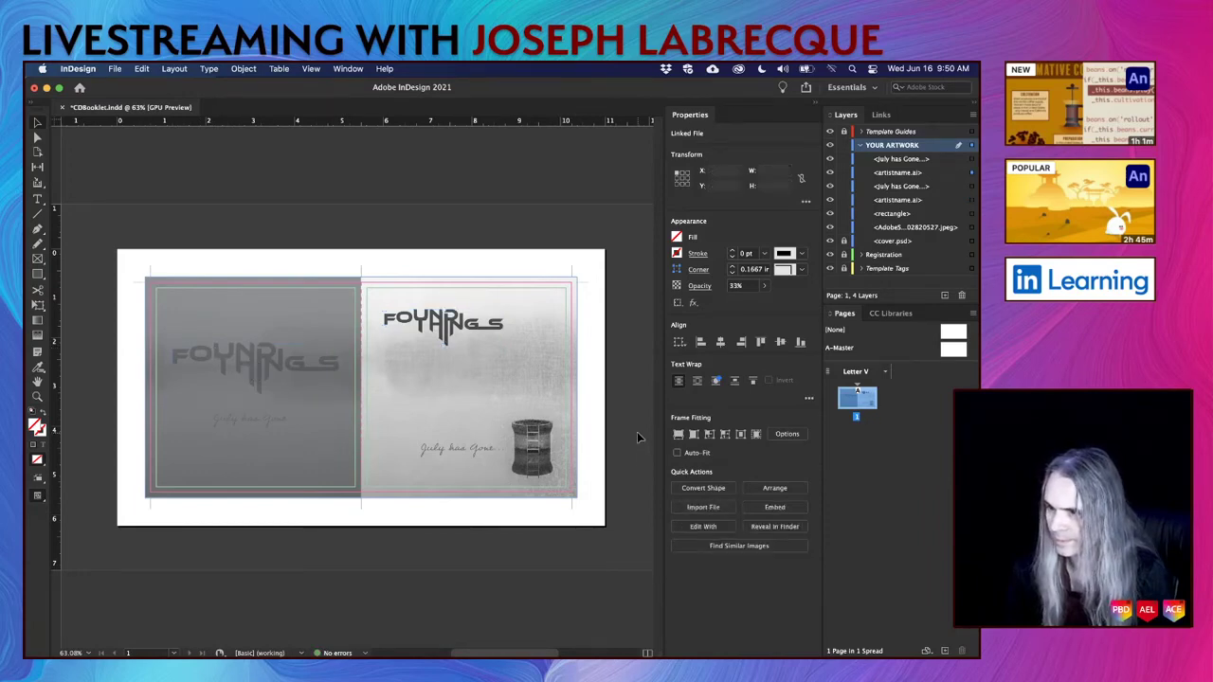
left_click(638, 437)
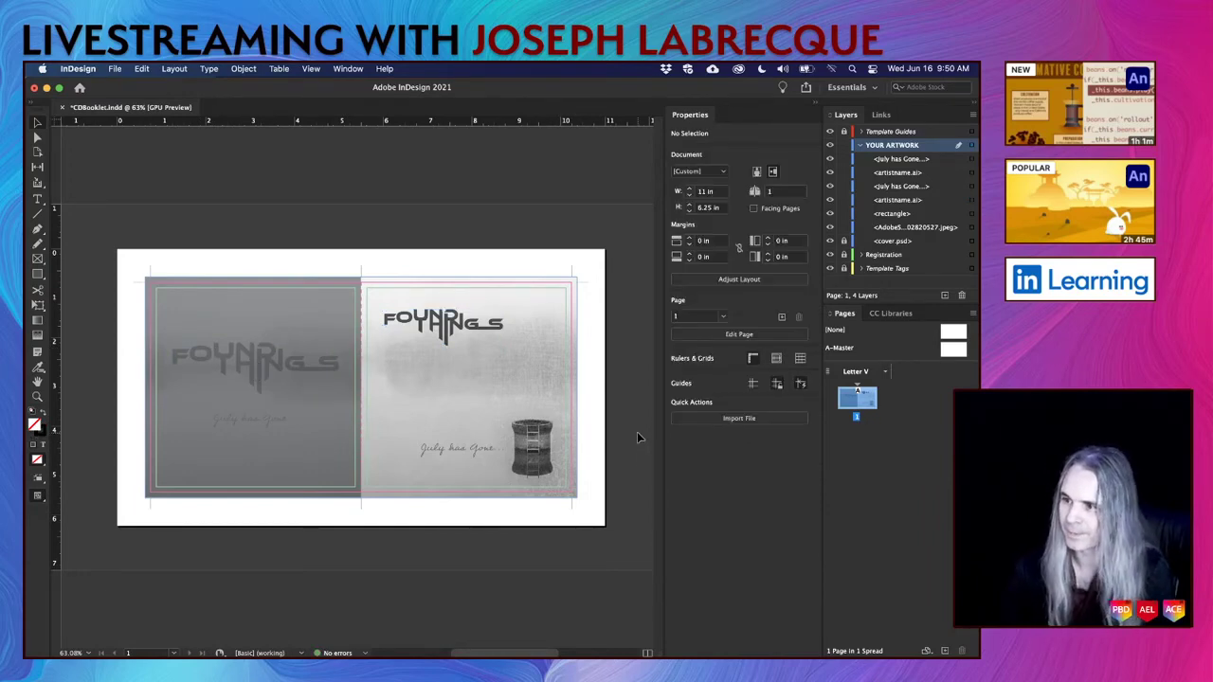
key("super+s")
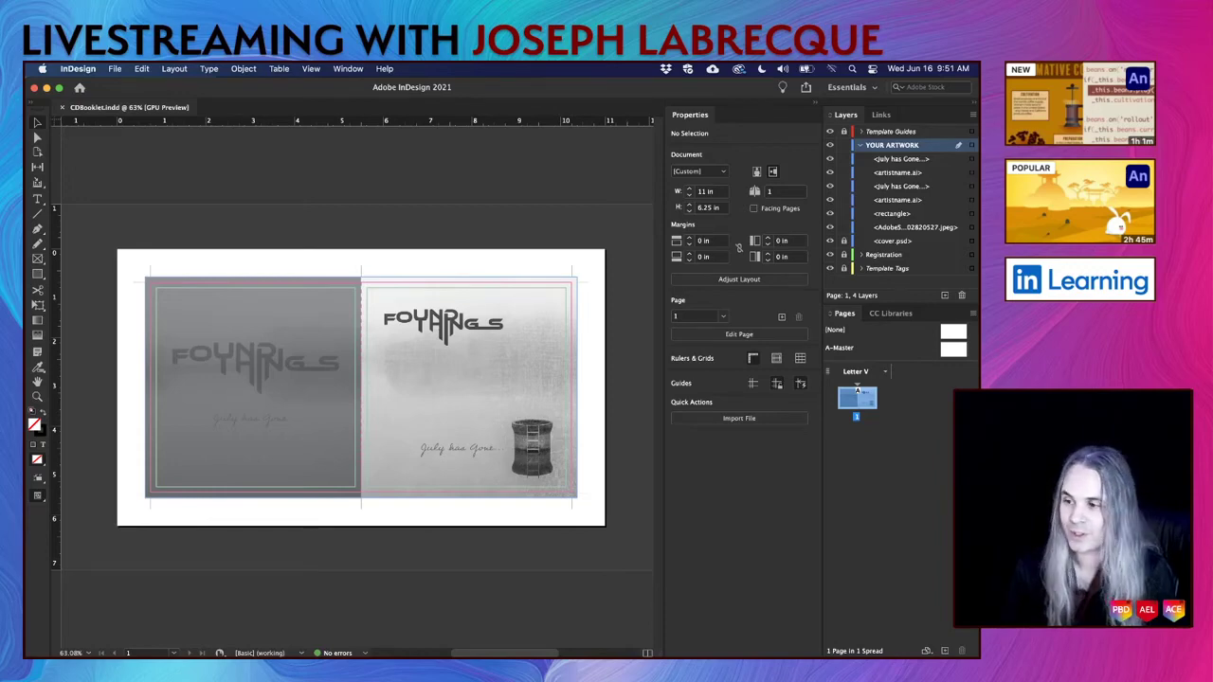
Fit the whole spread in the window, zoom in slightly, and briefly preview it full screen.
scroll(405, 320, "up", 5)
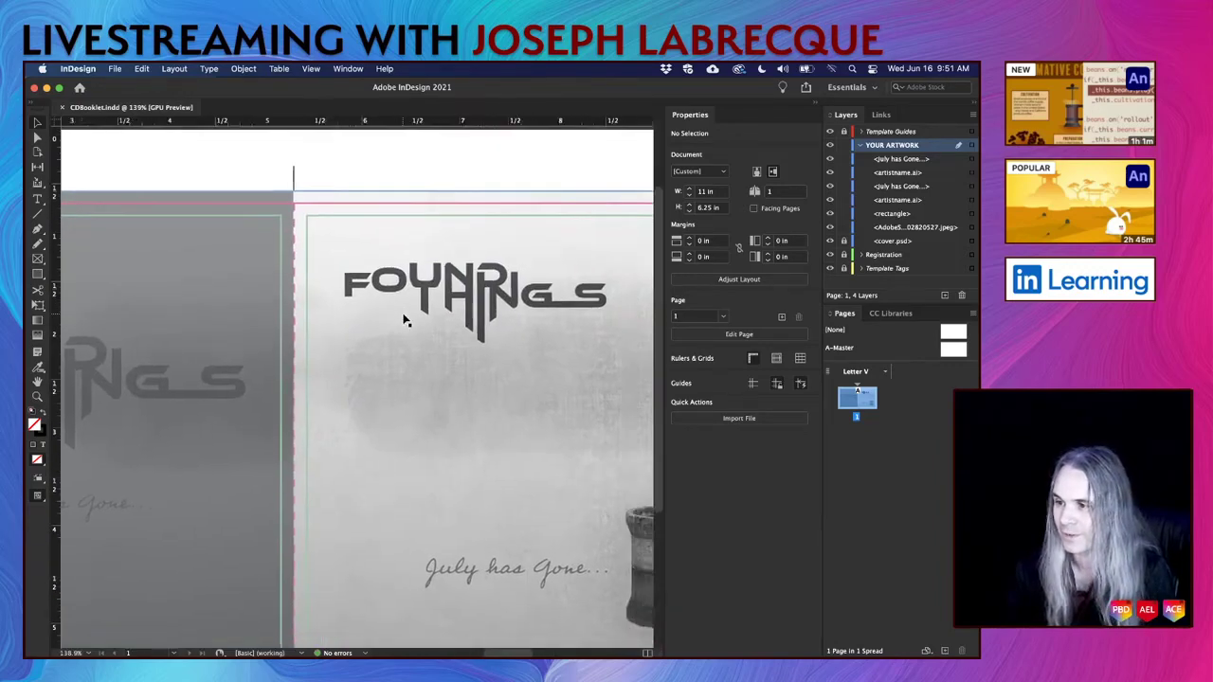
scroll(403, 321, "right", 4)
scroll(404, 321, "down", 2)
scroll(404, 320, "down", 1)
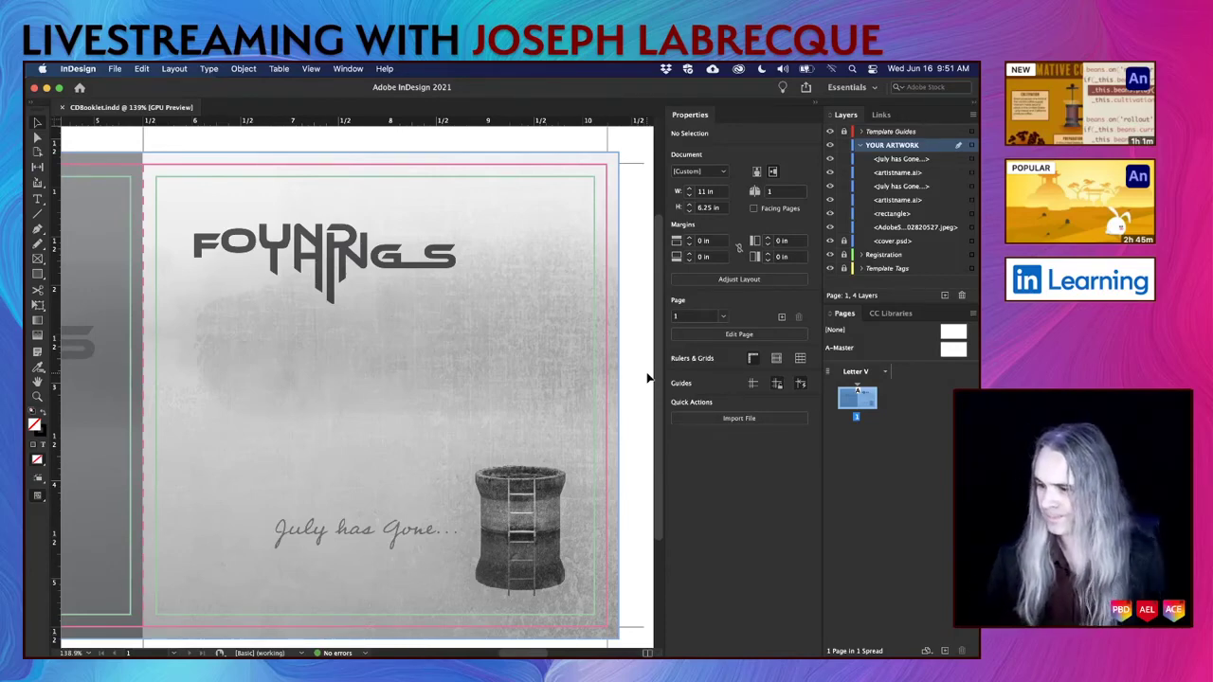
key("super+0")
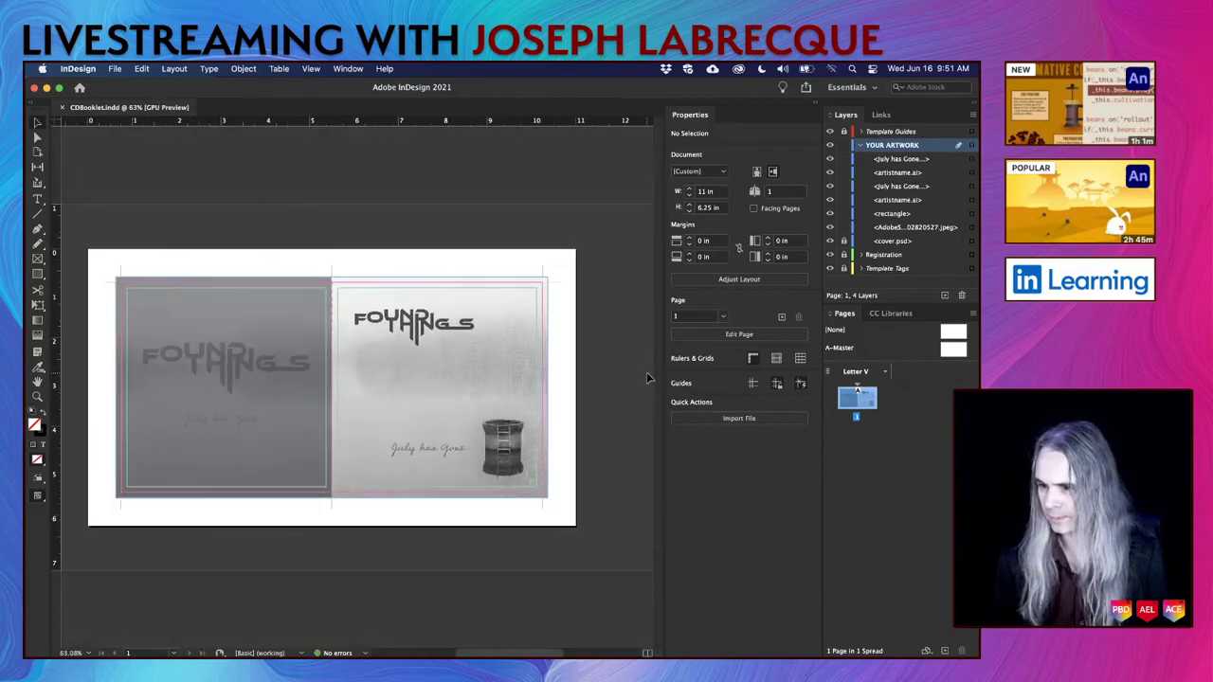
key("super+equal")
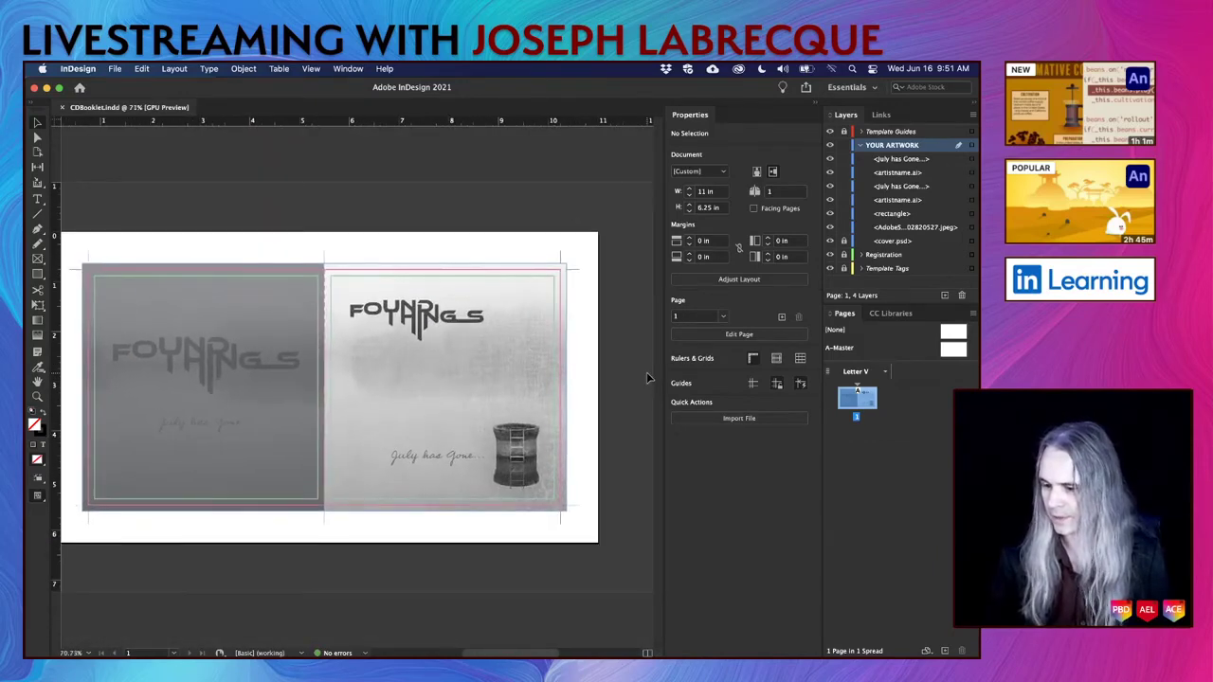
key("shift+w")
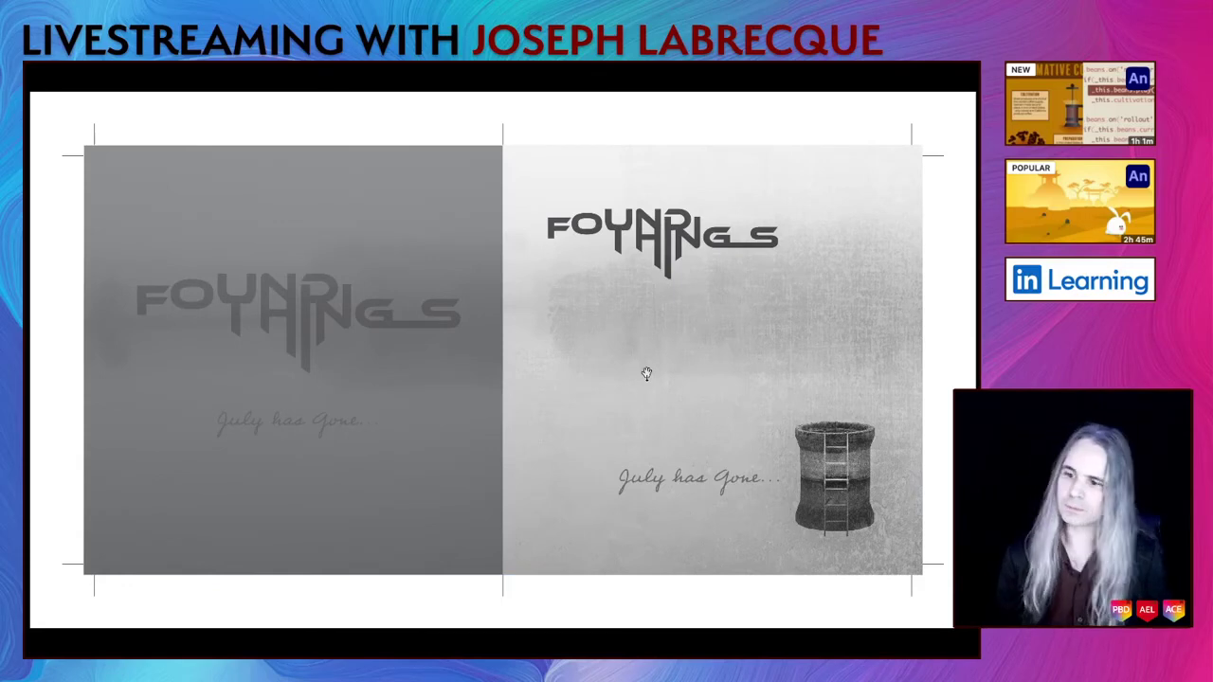
key("Escape")
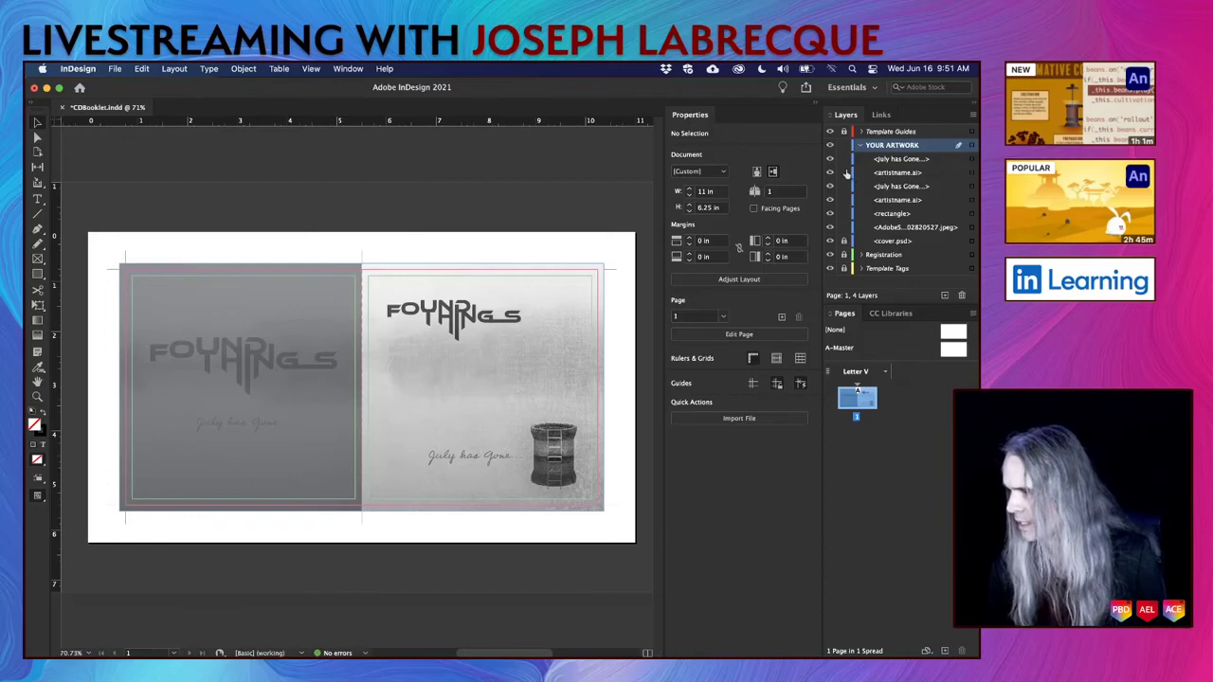
Hide Registration and Template Guides, lock the artistname.ai and rectangle layers, save, and preview full screen.
left_click(831, 254)
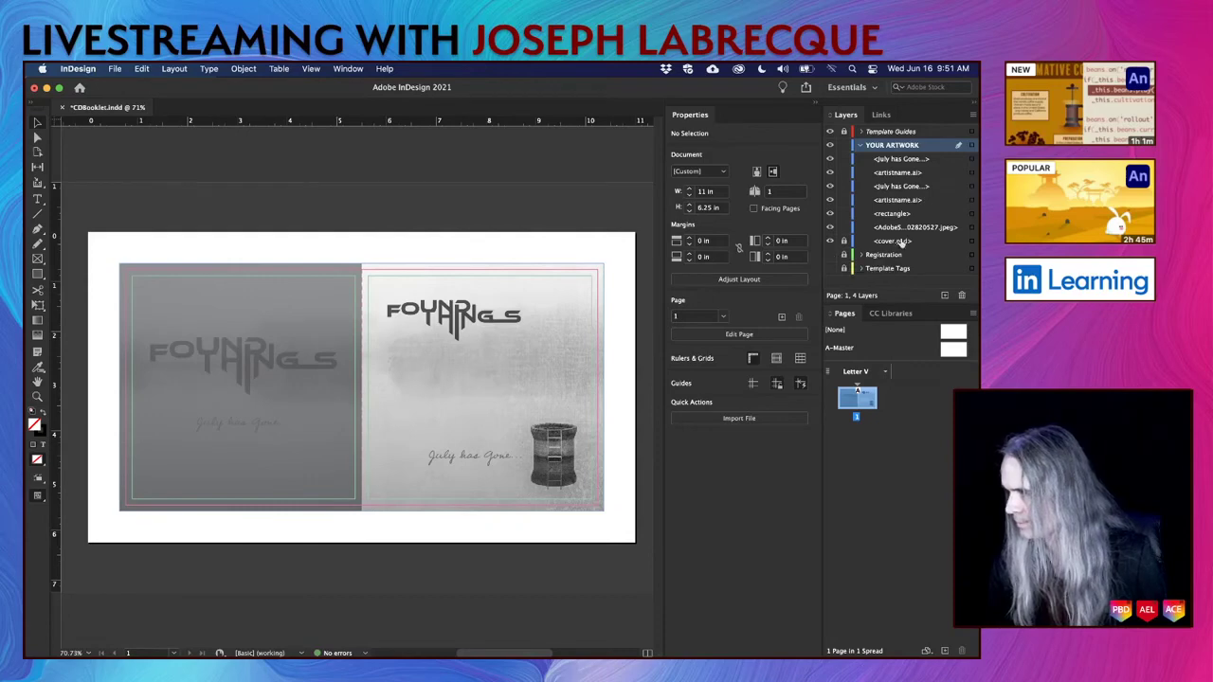
left_click(843, 145)
left_click(843, 145)
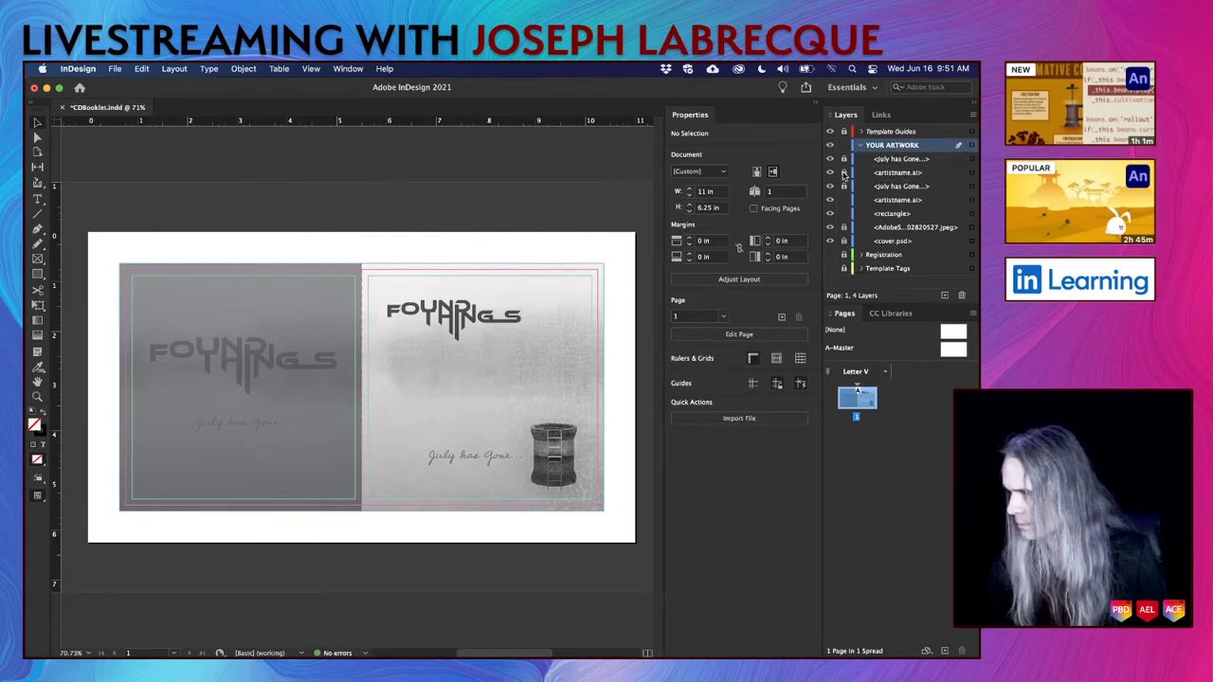
left_click_drag(844, 200, 844, 214)
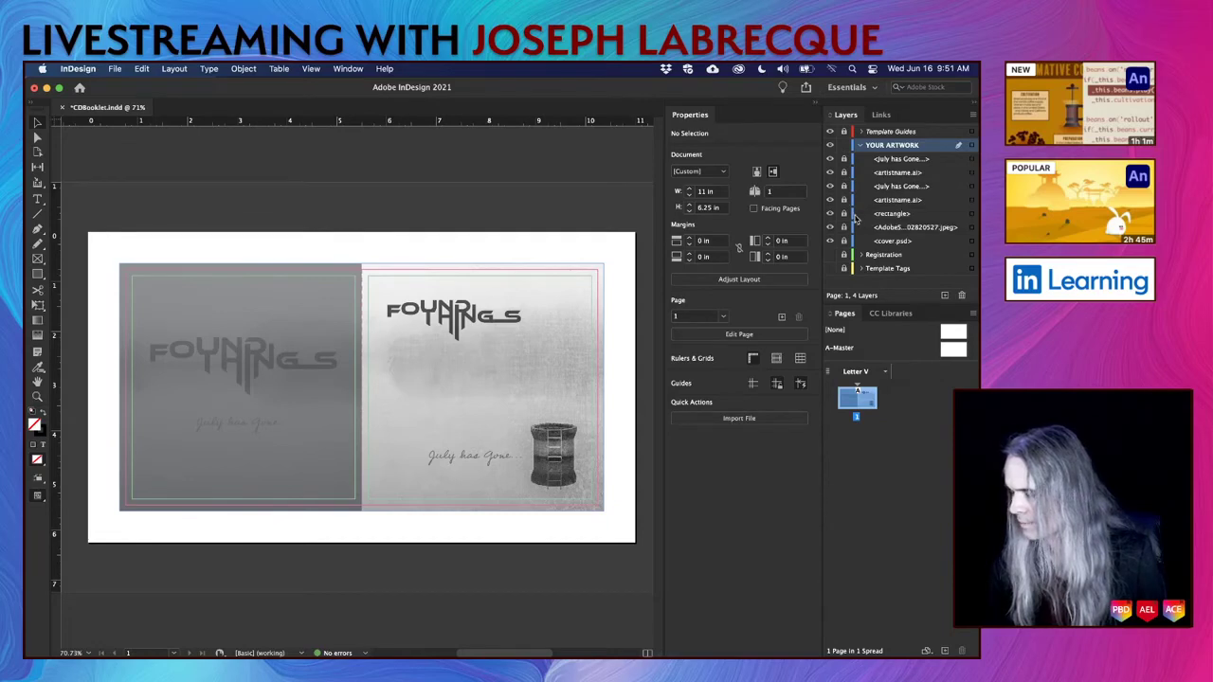
left_click(829, 131)
key("super+s")
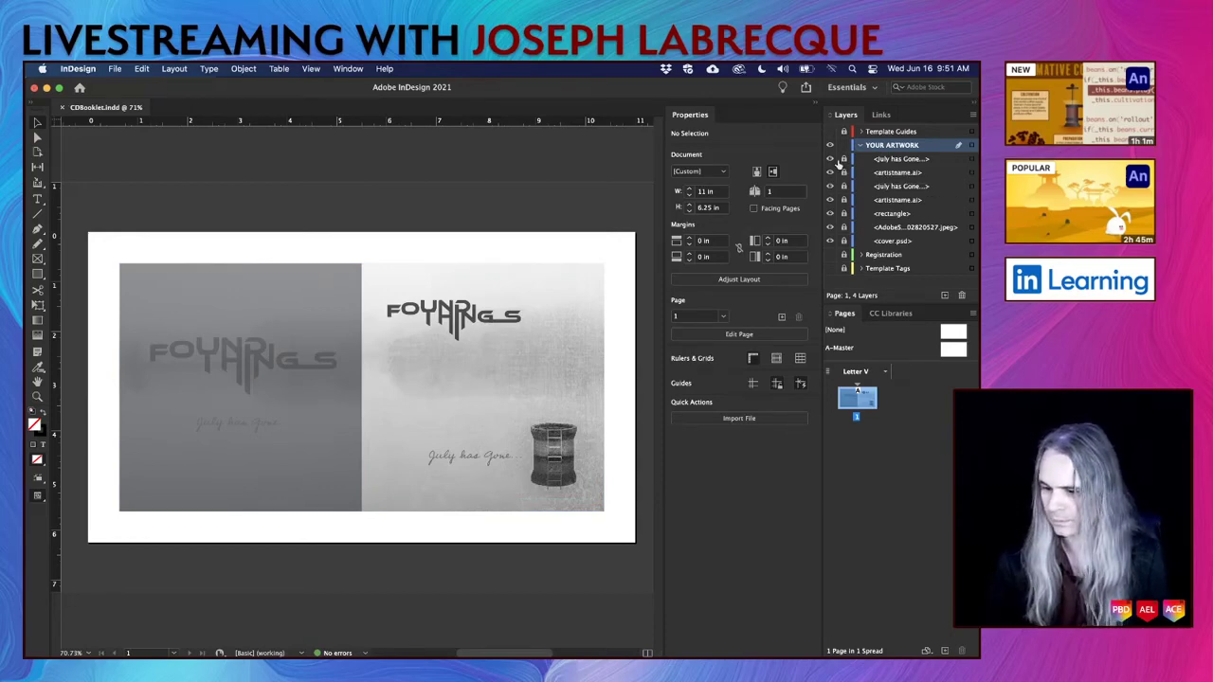
key("shift+w")
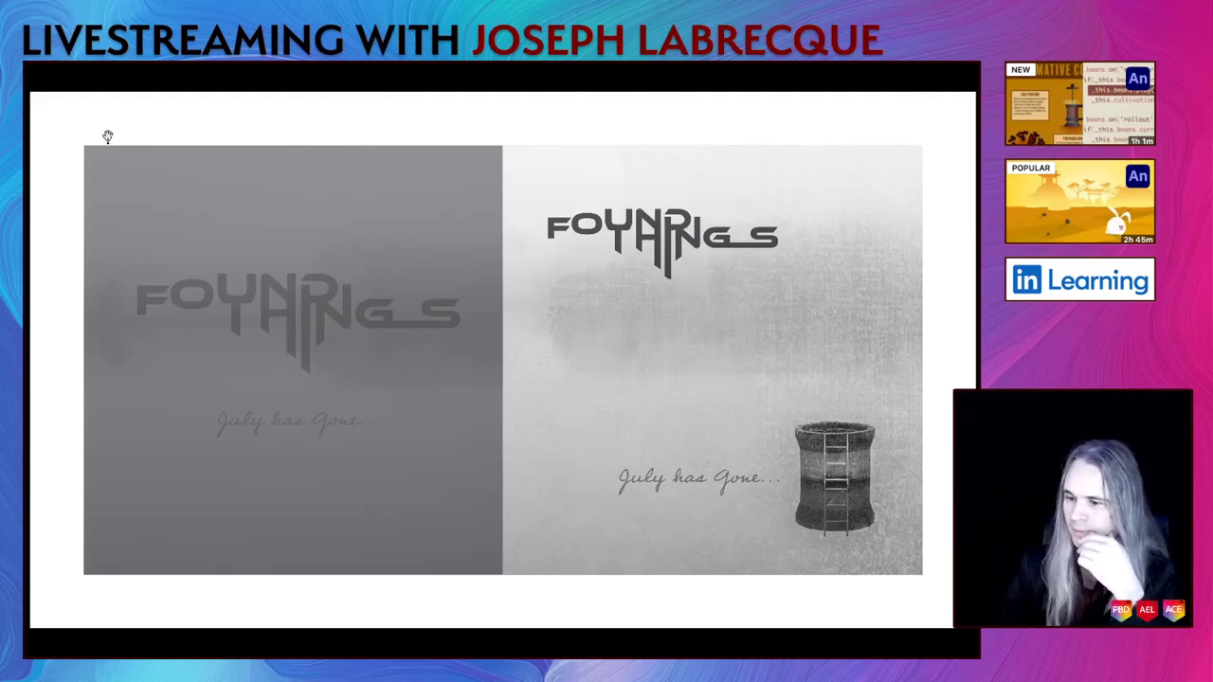
key("Escape")
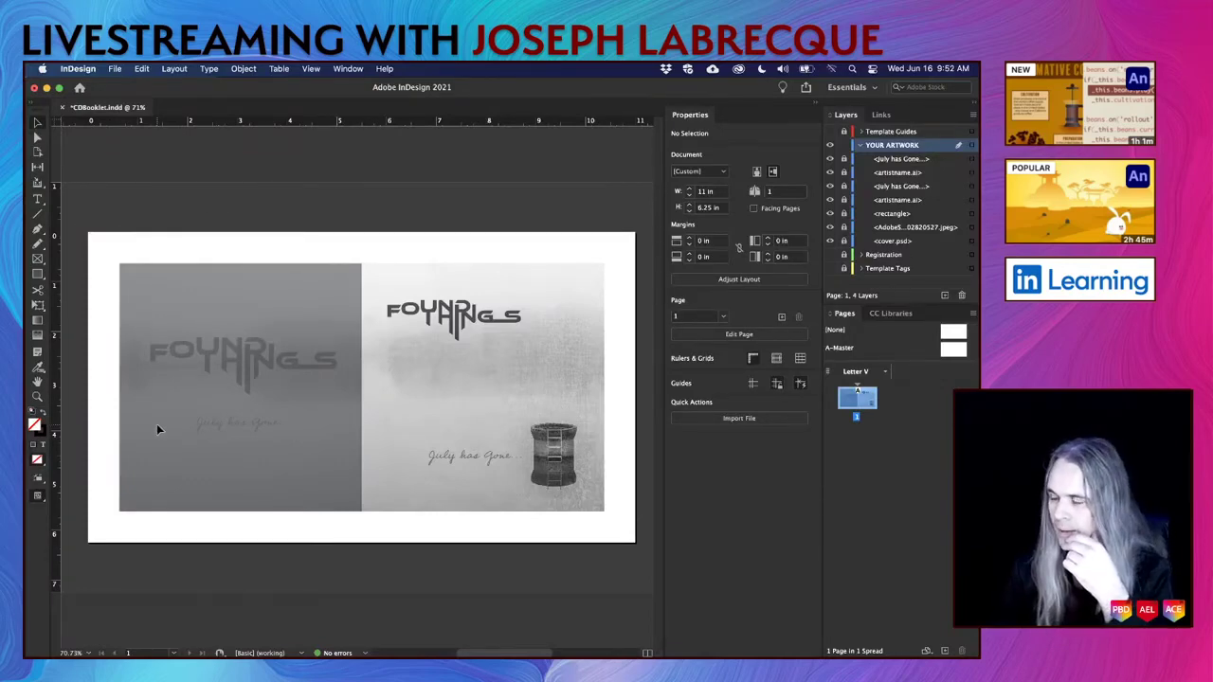
Duplicate the back cover's July has Gone text, set the copy to 72 pt, and enlarge its frame.
left_click(265, 426)
left_click_drag(265, 427, 204, 467)
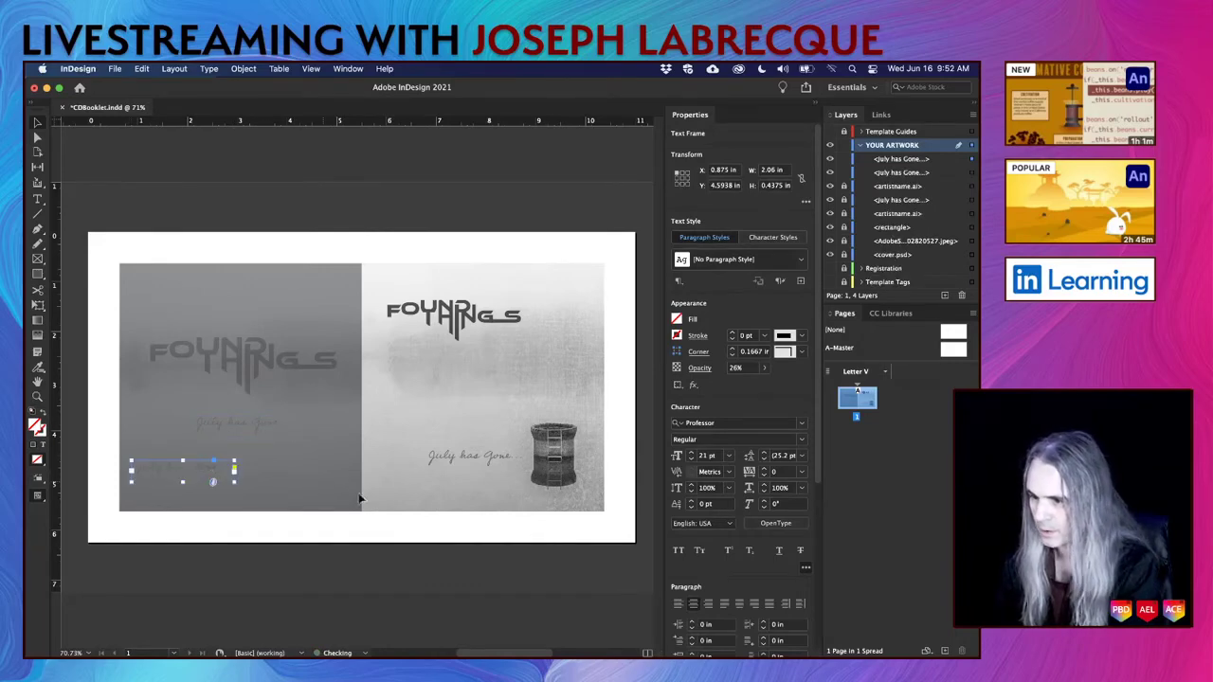
left_click_drag(199, 470, 314, 453)
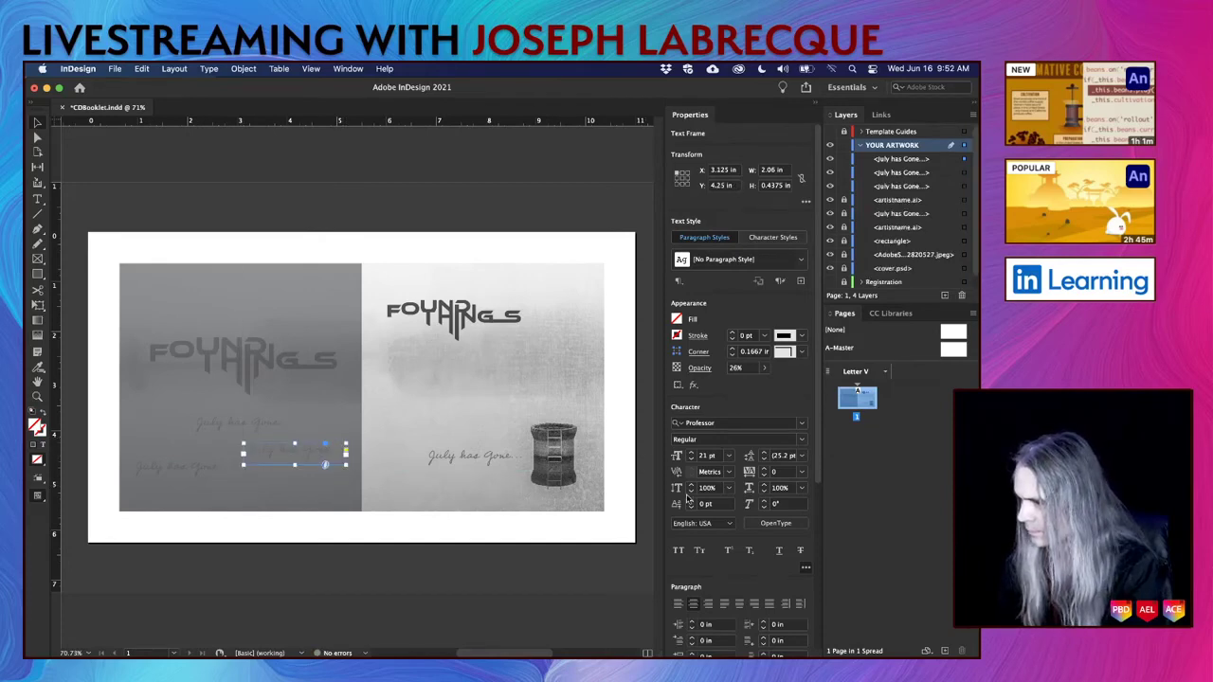
left_click(728, 456)
left_click(726, 442)
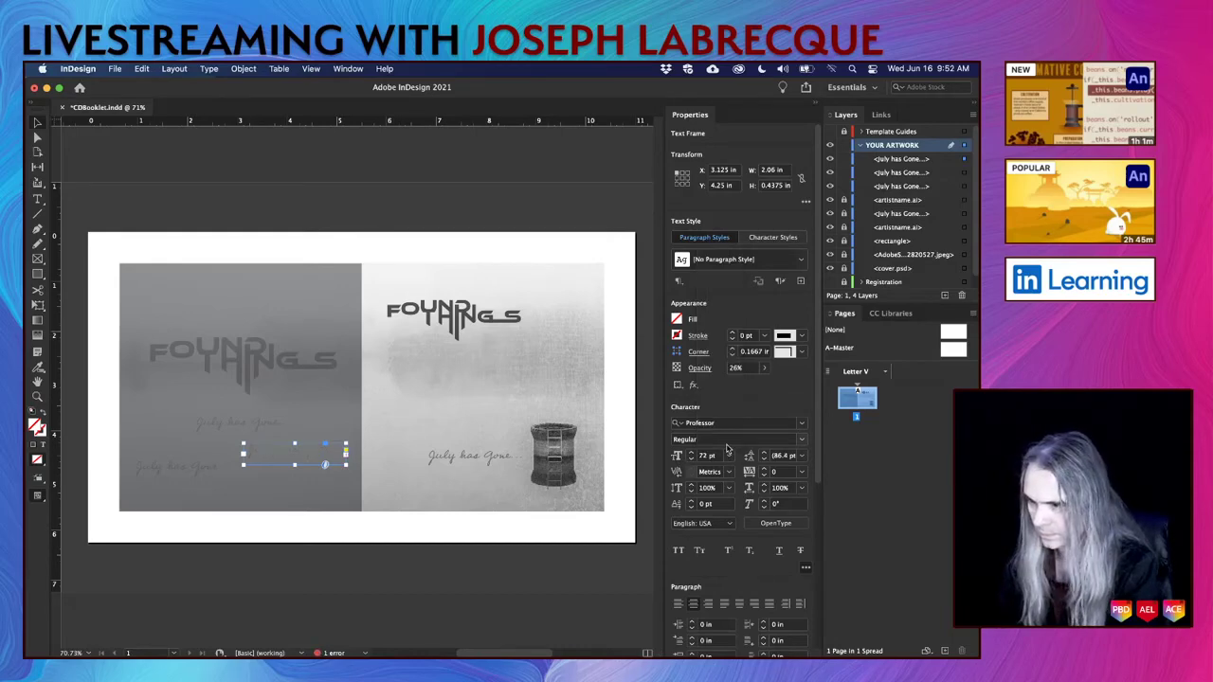
left_click_drag(295, 463, 361, 482)
left_click_drag(244, 470, 170, 469)
Enlarge the small copy's frame and set its text to 60 pt.
left_click(138, 470)
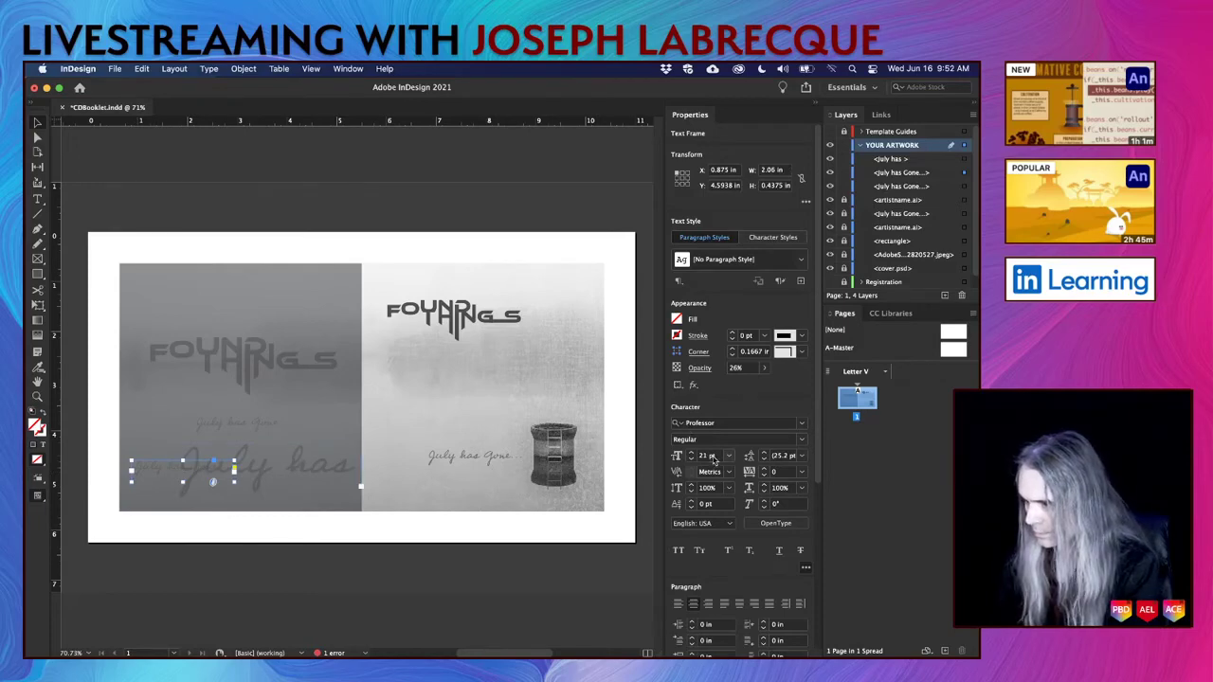
left_click_drag(234, 459, 313, 420)
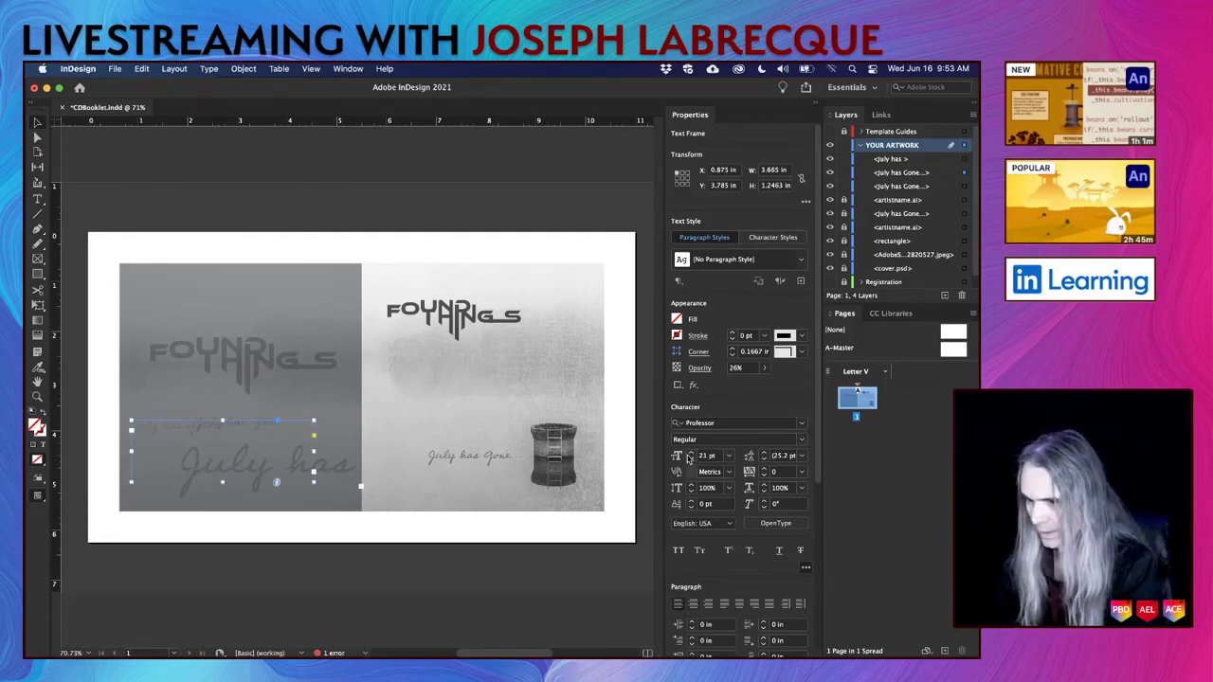
left_click(728, 456)
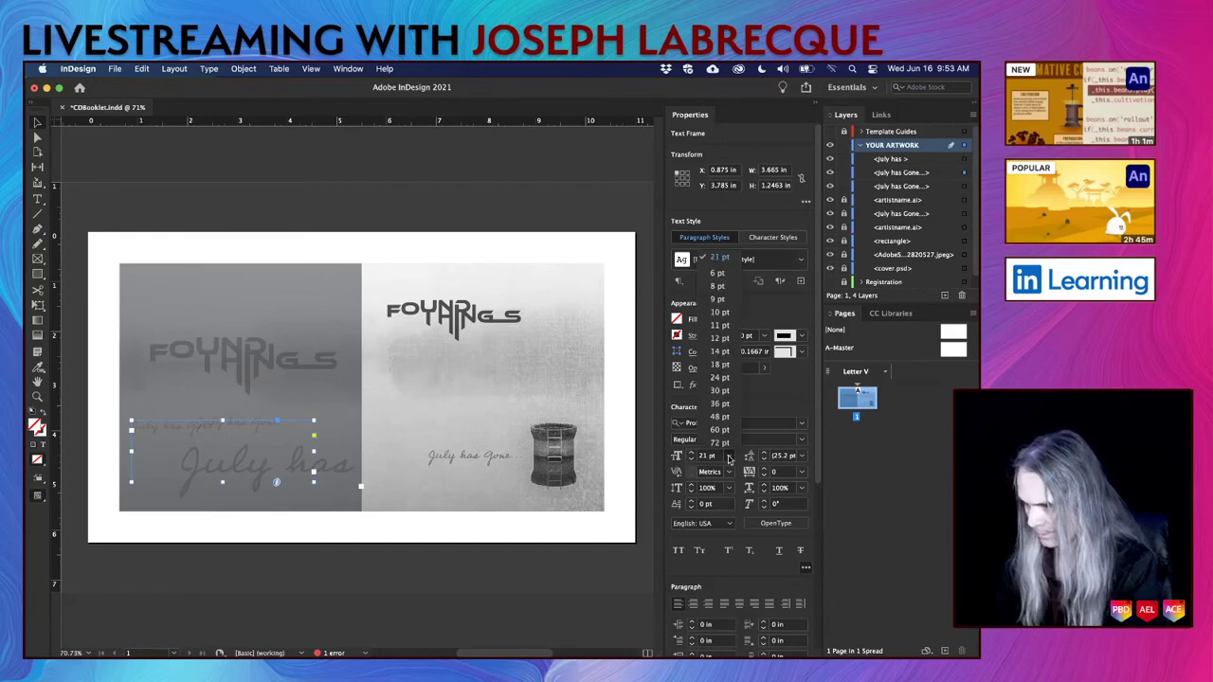
left_click(719, 429)
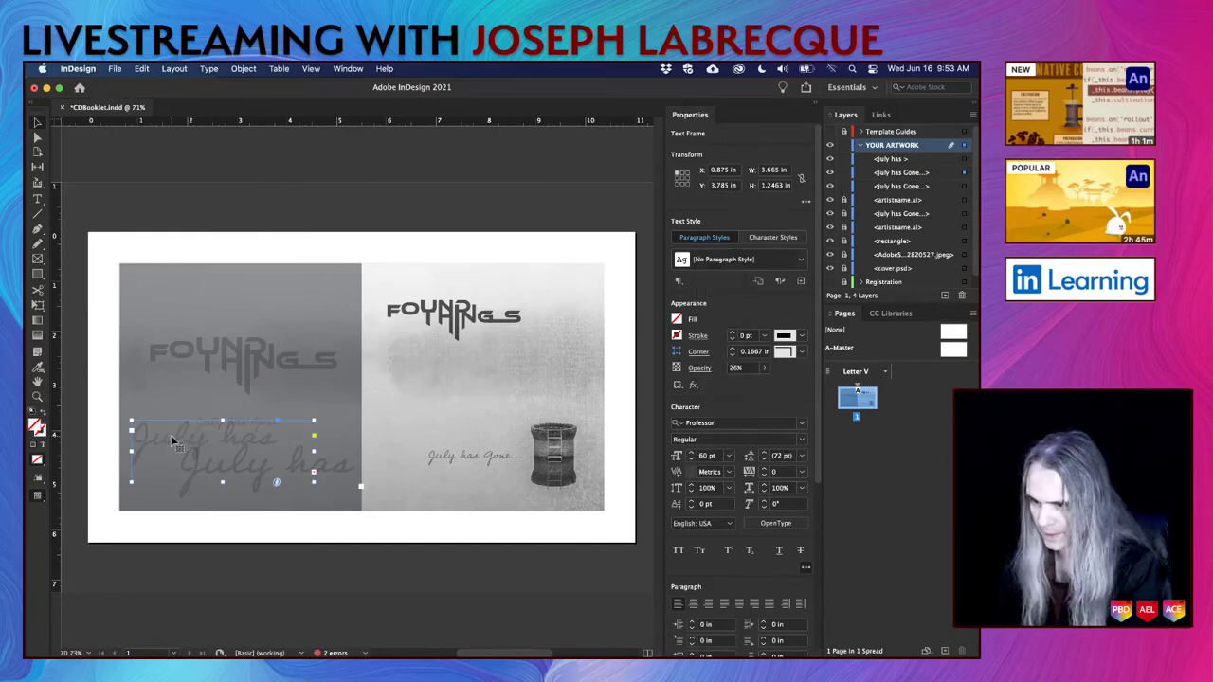
Delete 'July' from the 60 pt copy so it reads 'has Gone...' and move it left.
double_click(254, 441)
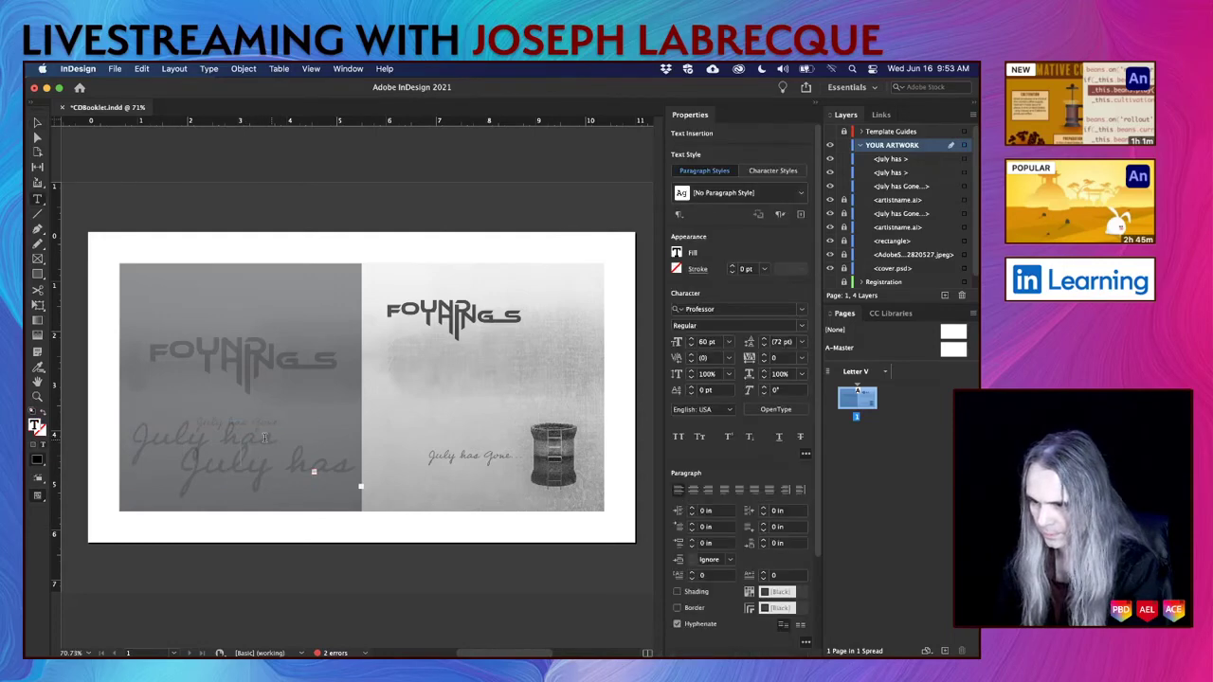
left_click_drag(228, 438, 110, 441)
key("BackSpace")
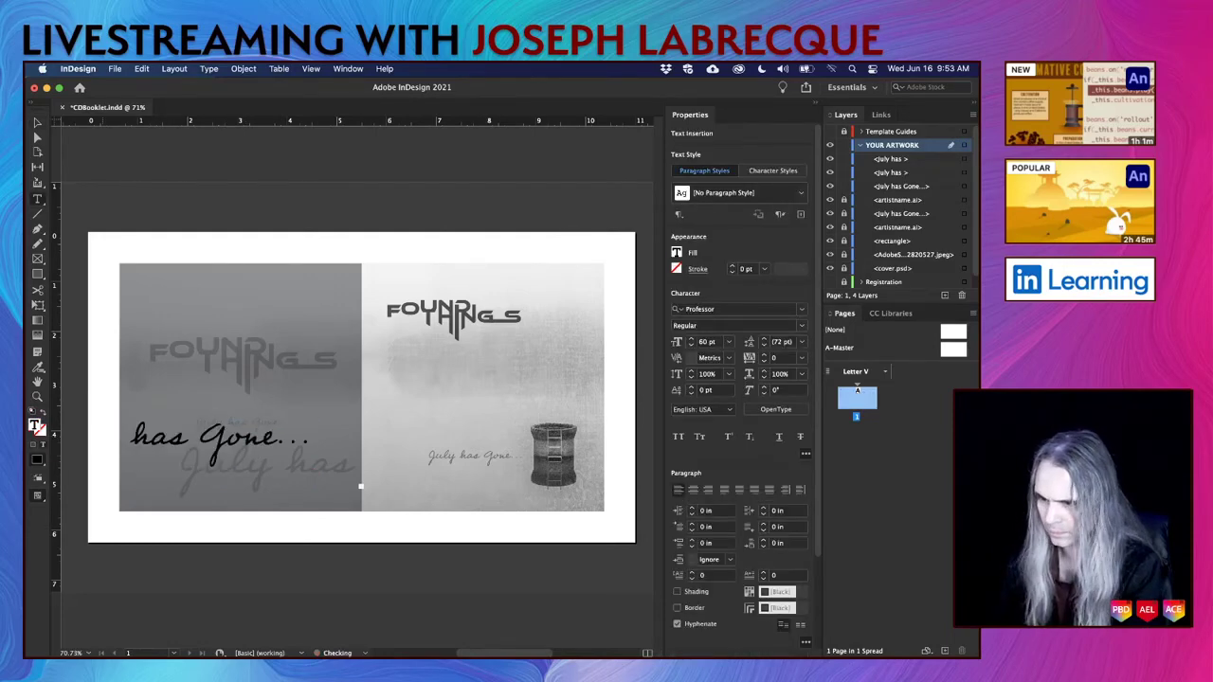
left_click(37, 124)
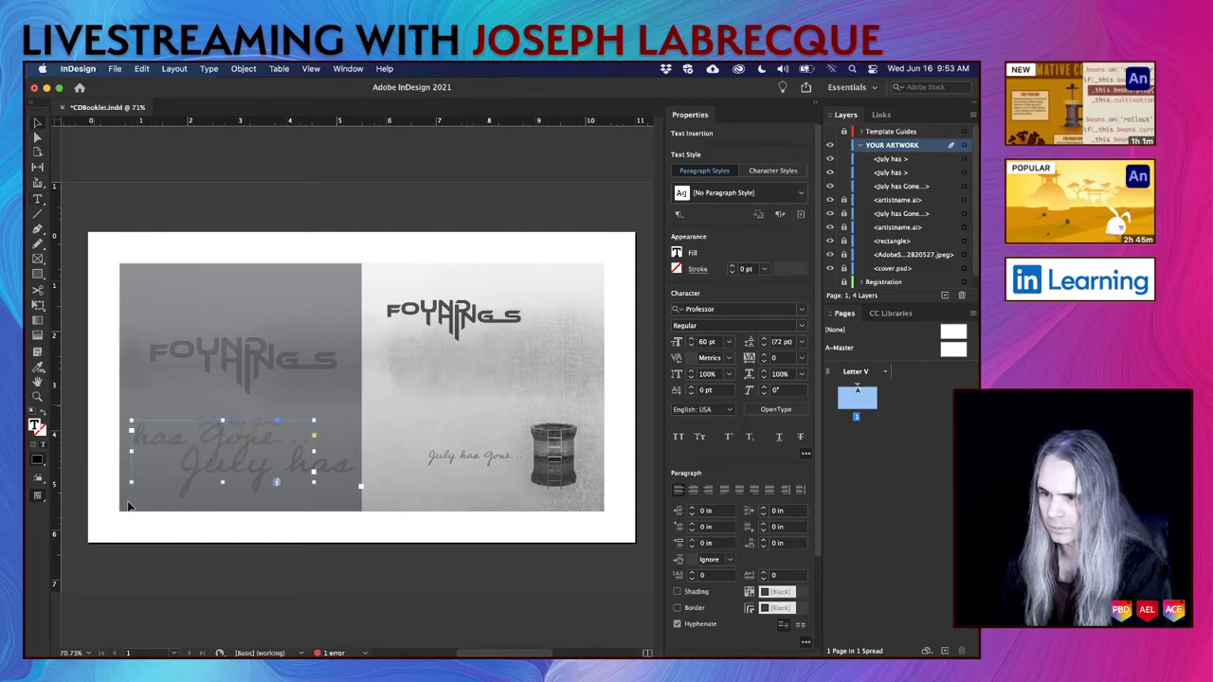
left_click_drag(258, 443, 254, 442)
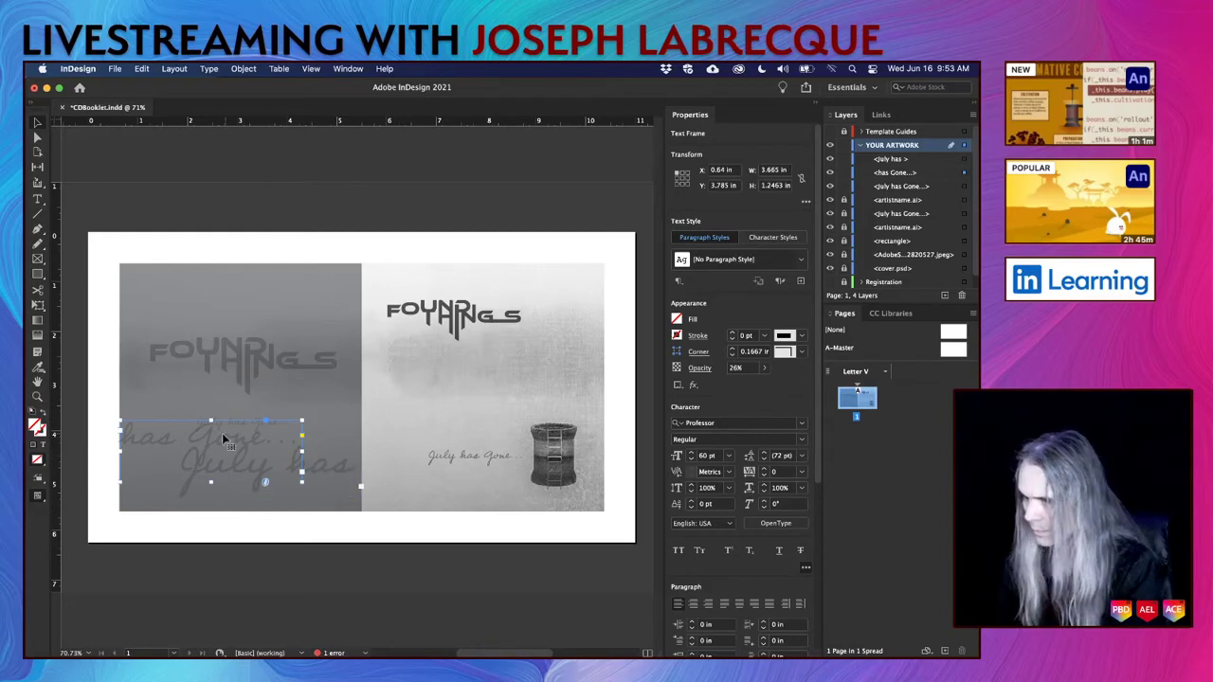
scroll(221, 433, "up", 3)
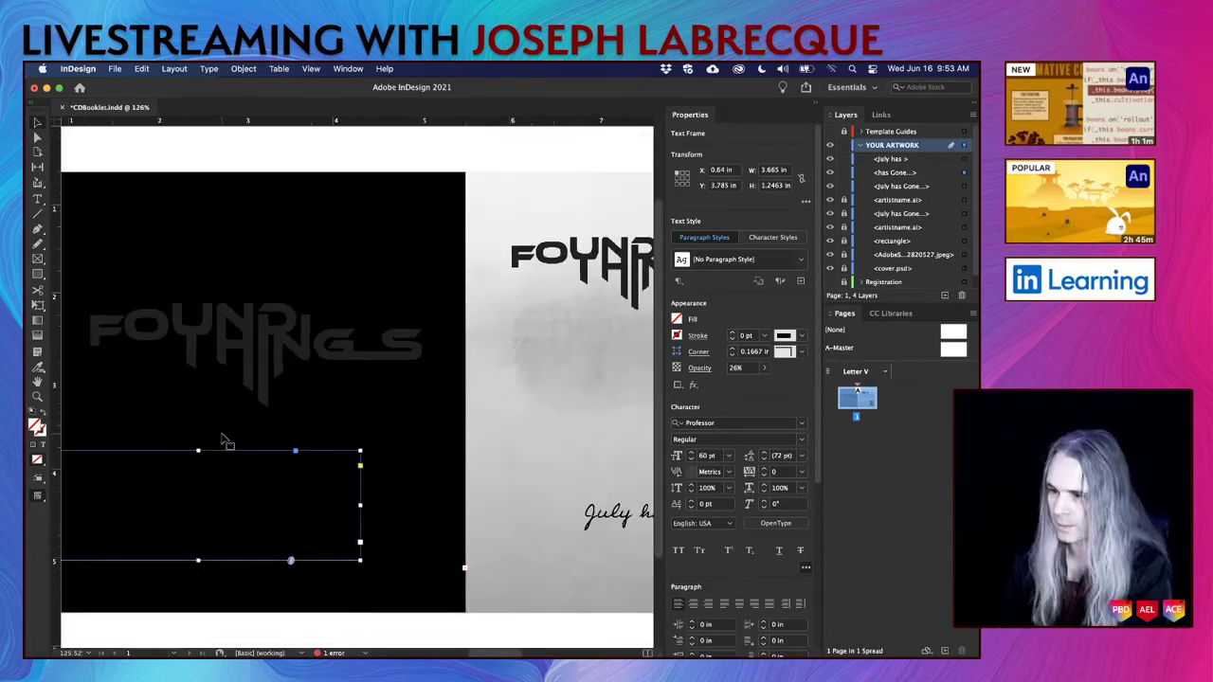
scroll(220, 439, "down", 2)
scroll(221, 439, "up", 2)
scroll(221, 439, "left", 3)
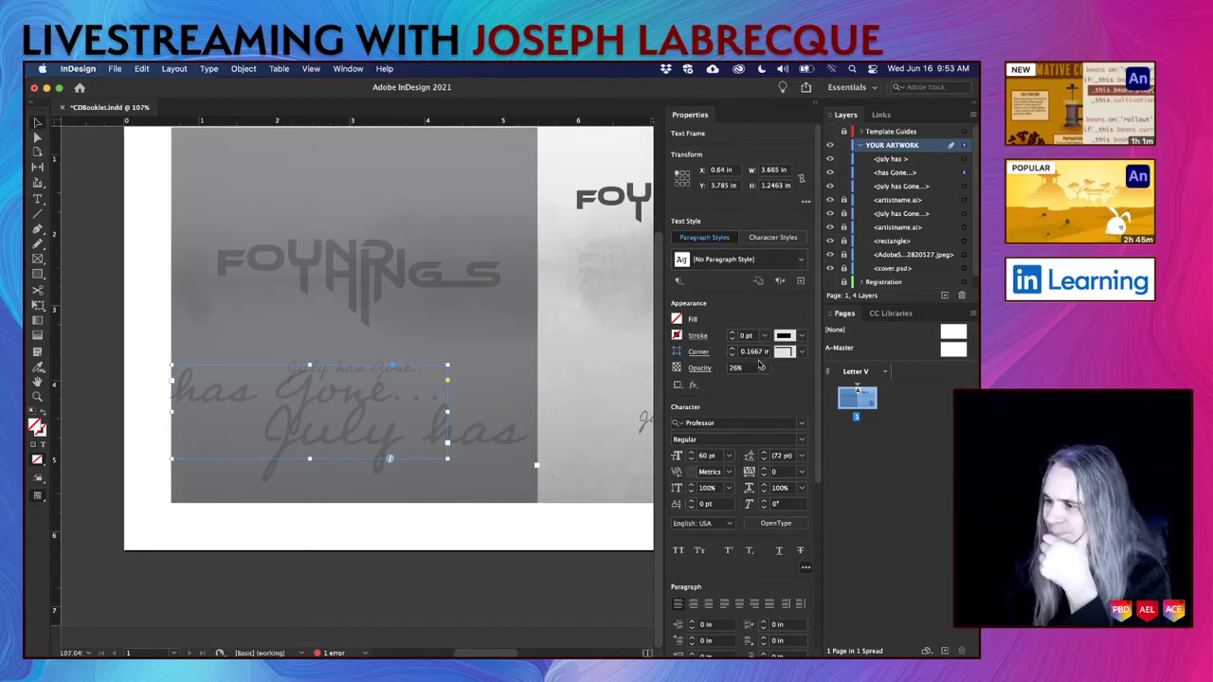
Lower has Gone... opacity to 21%, then nudge July has down and fade it.
left_click(764, 367)
left_click_drag(739, 386, 710, 389)
left_click(507, 455)
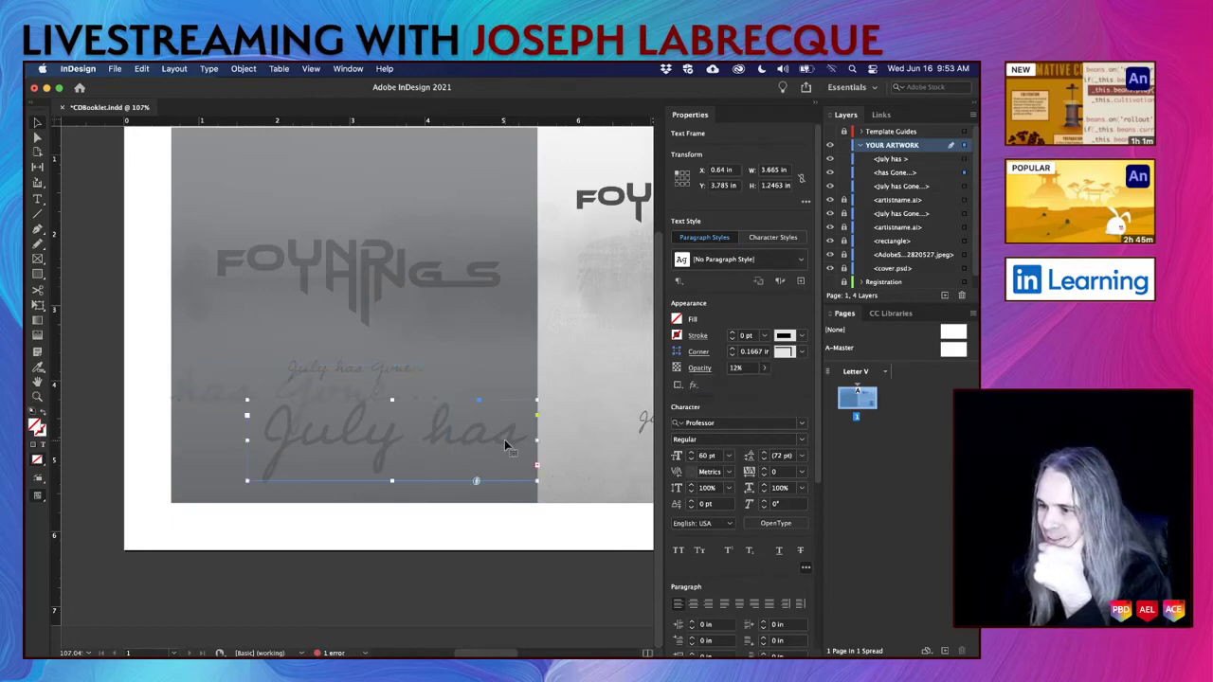
left_click_drag(503, 452, 504, 465)
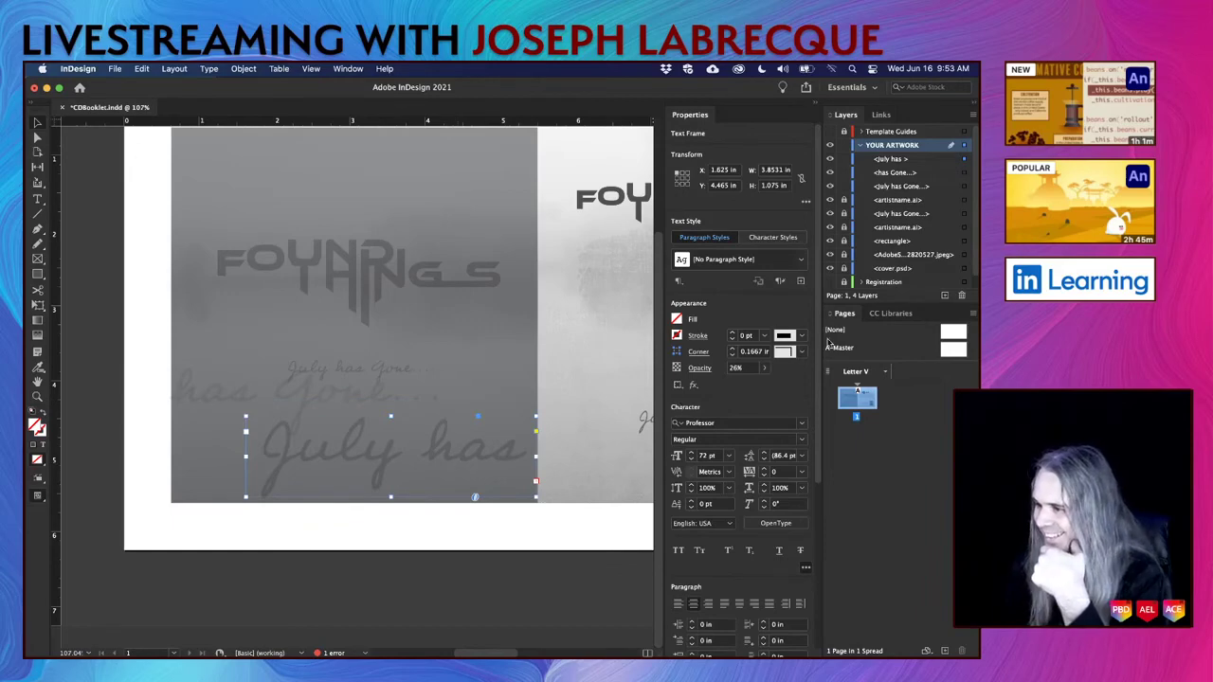
left_click(764, 369)
left_click_drag(716, 384, 700, 388)
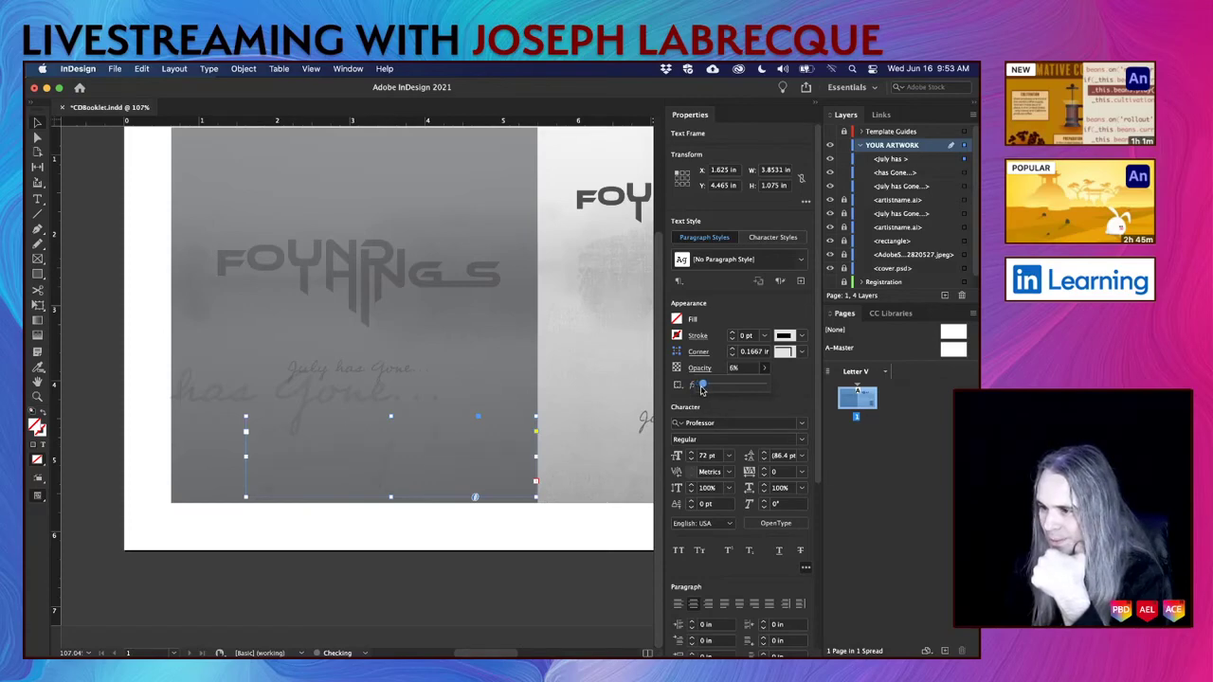
Fade has Gone... to nearly invisible and preview the finished spread full screen.
left_click(217, 389)
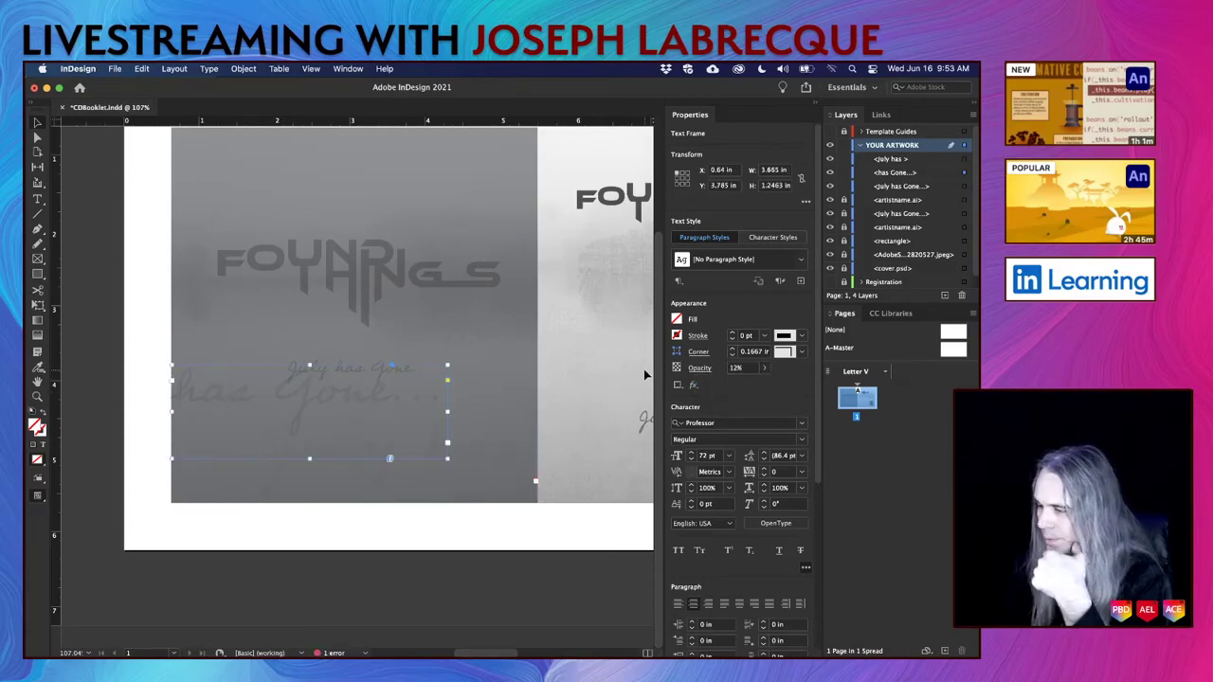
left_click(764, 369)
left_click_drag(709, 385, 701, 385)
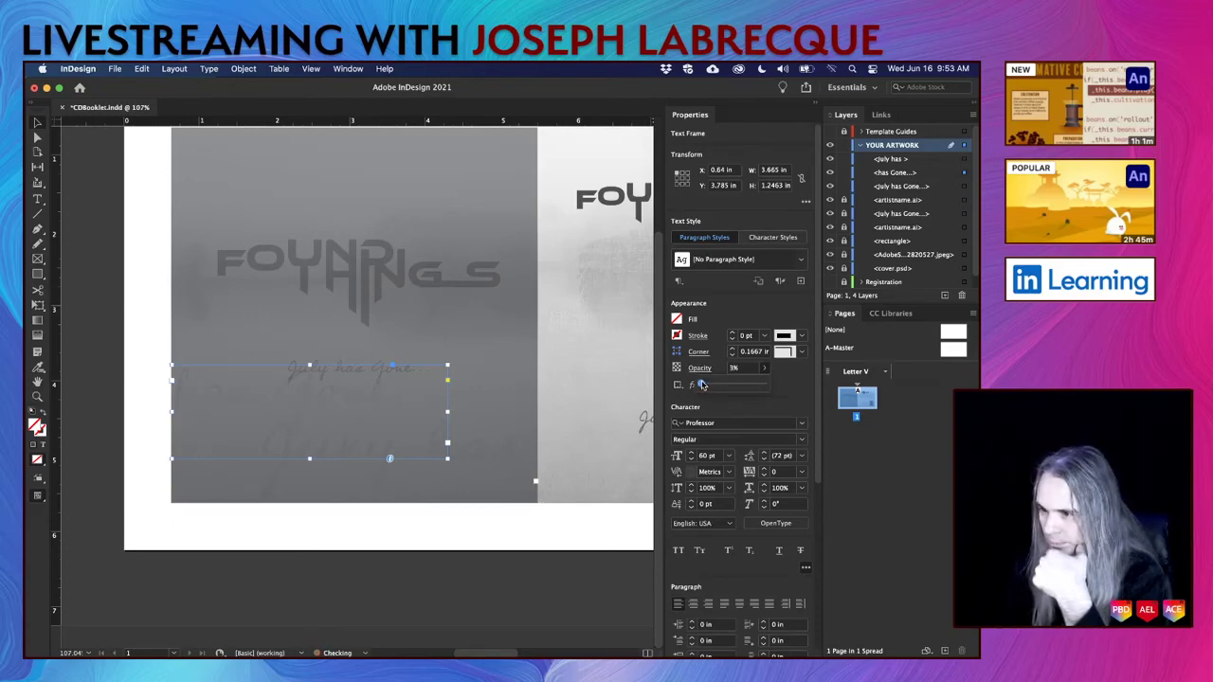
left_click(446, 531)
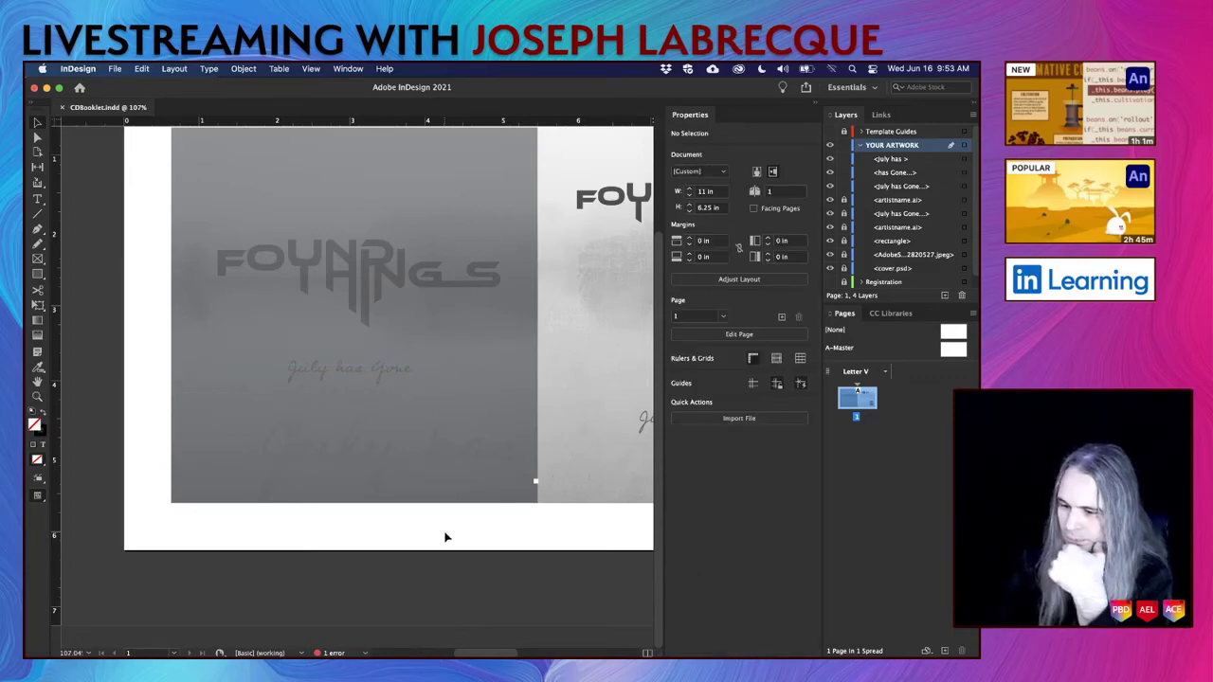
key("shift+w")
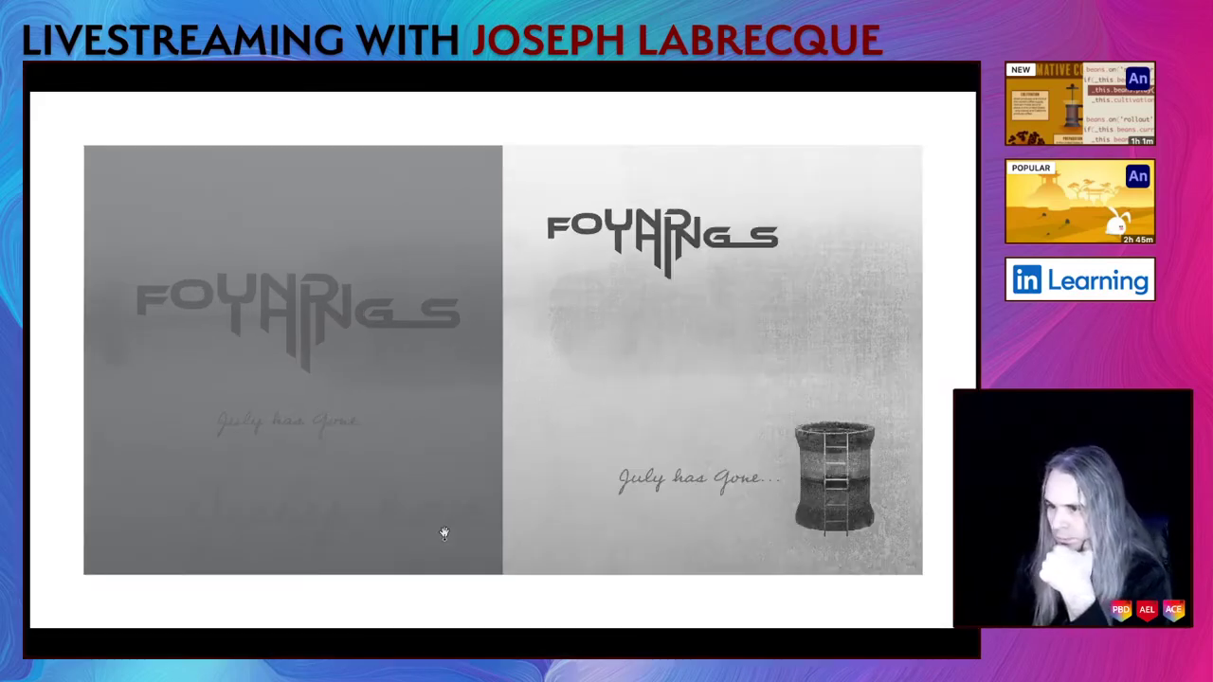
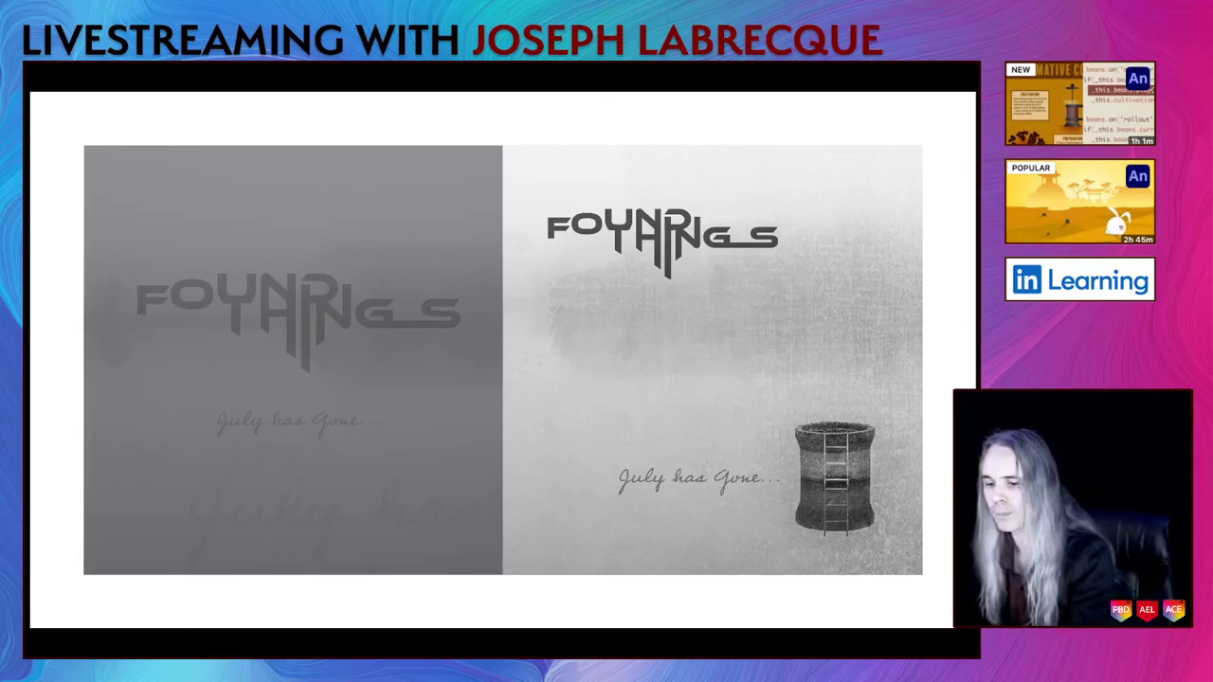
Leave presentation view, save CDBooklet.indd, and briefly check the sharing options.
key("Escape")
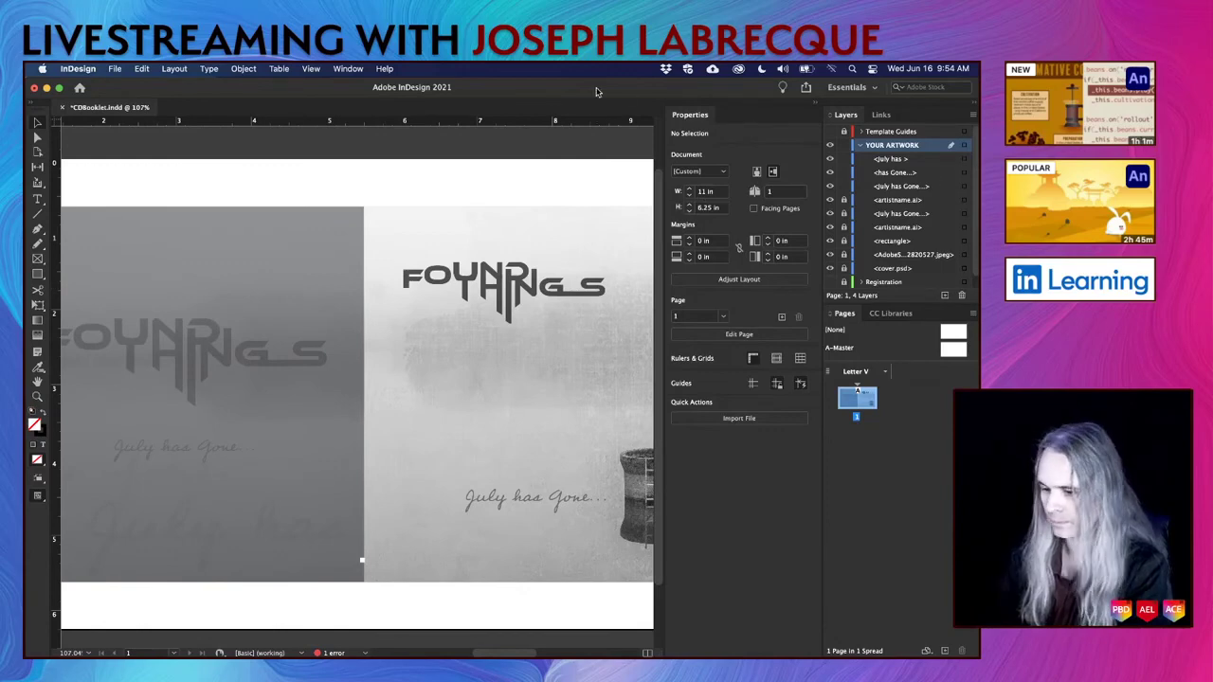
key("super+s")
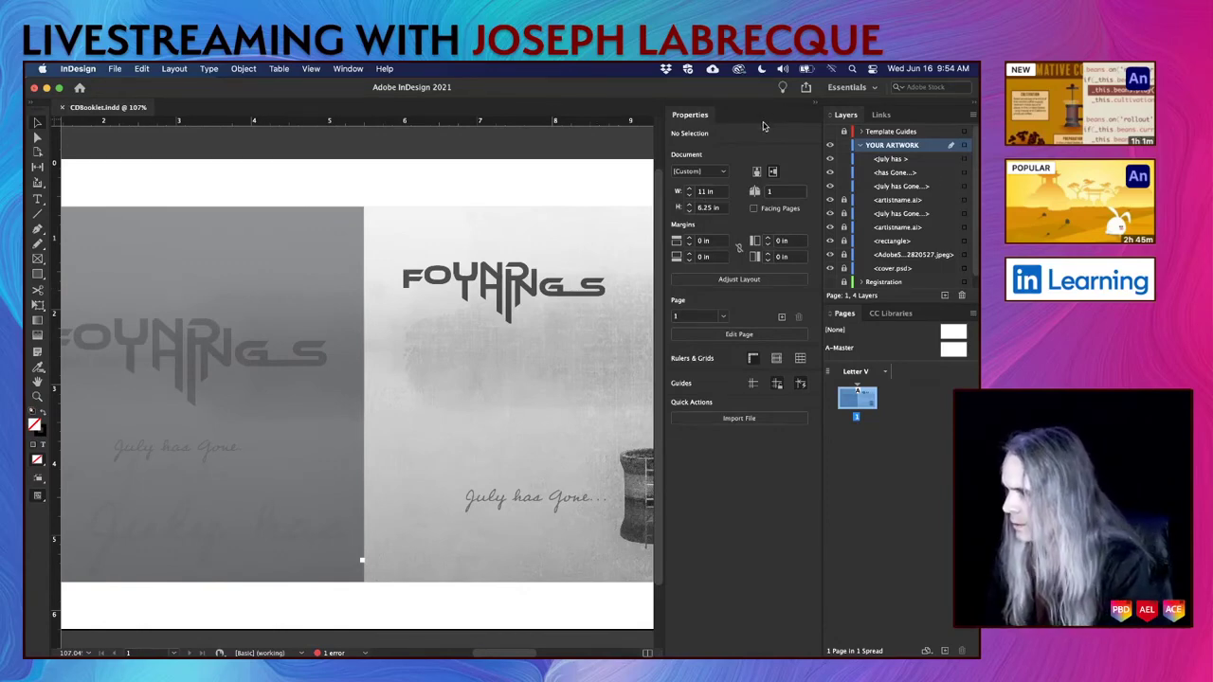
left_click(808, 89)
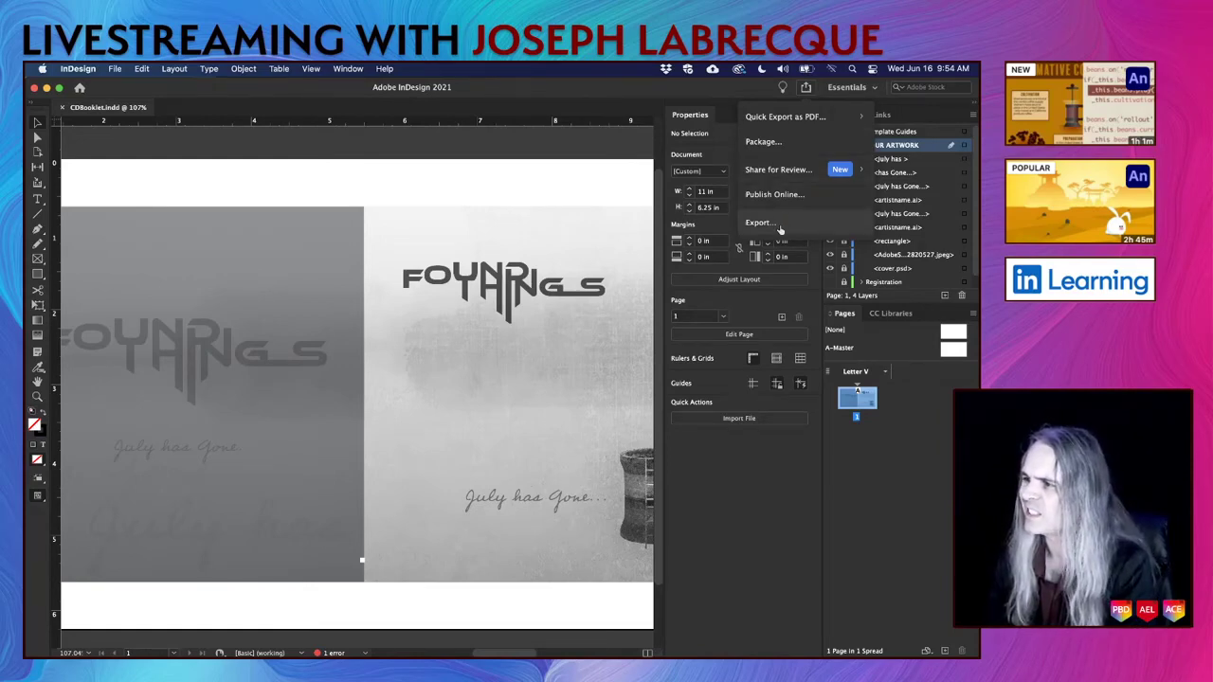
left_click(191, 101)
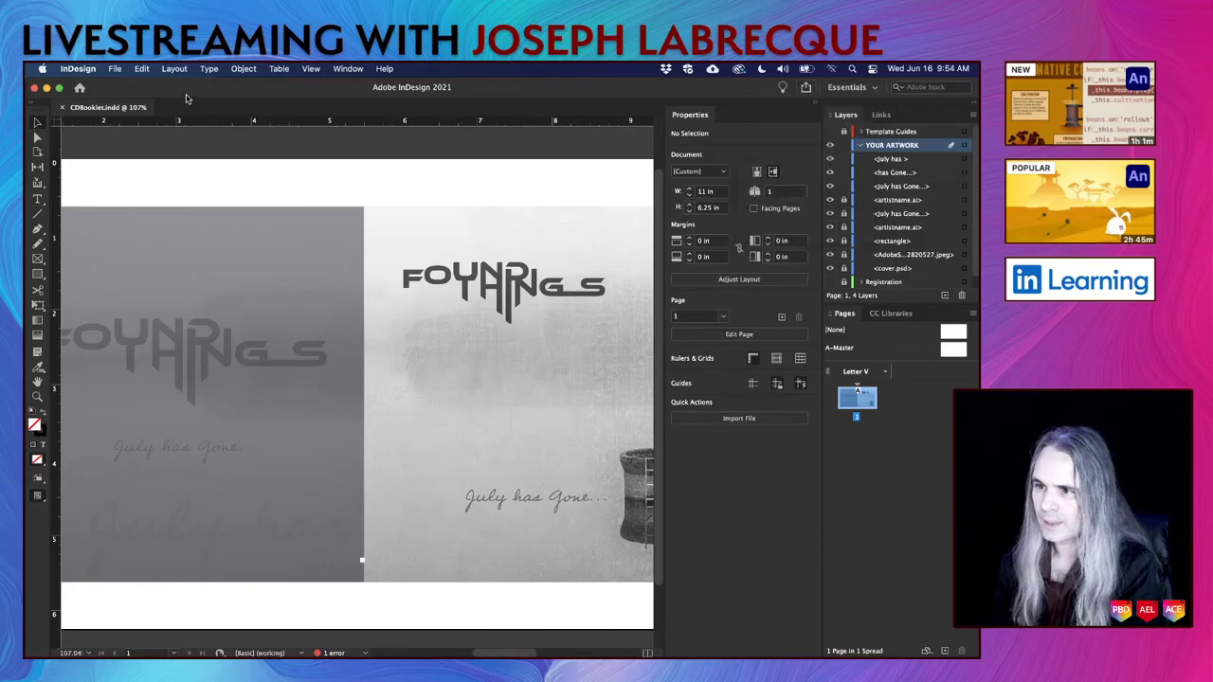
Browse the File and Window menus to reach the Adobe PDF Presets list.
left_click(93, 70)
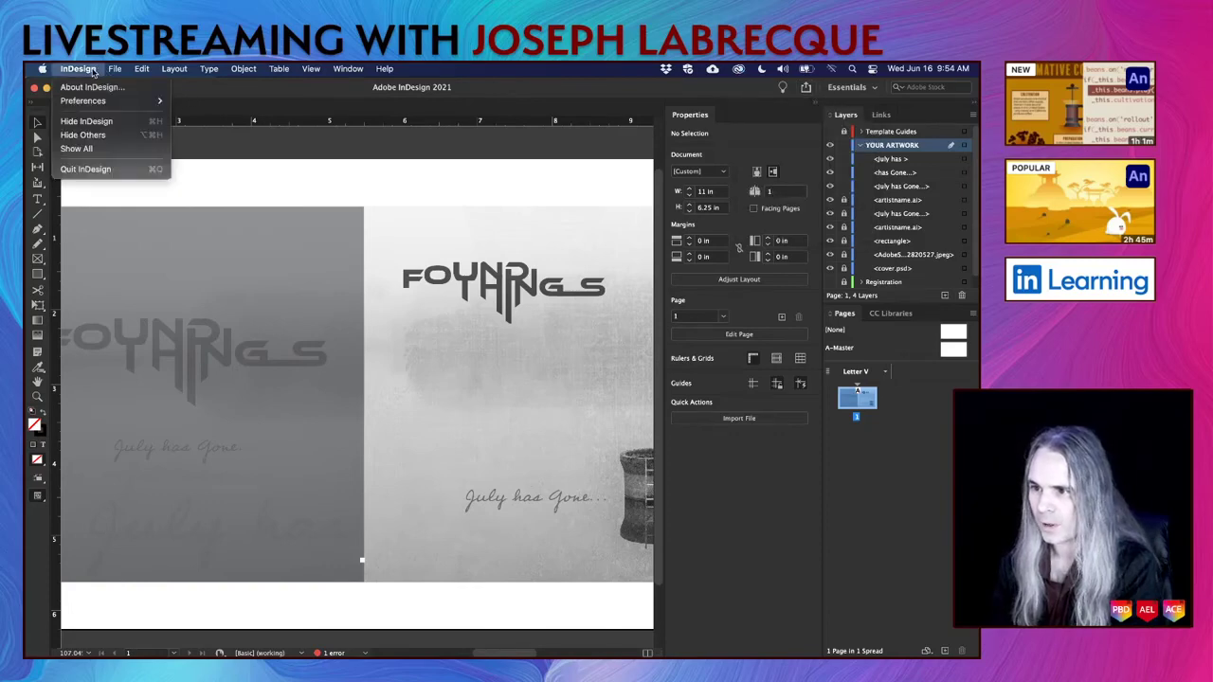
mouse_move(113, 70)
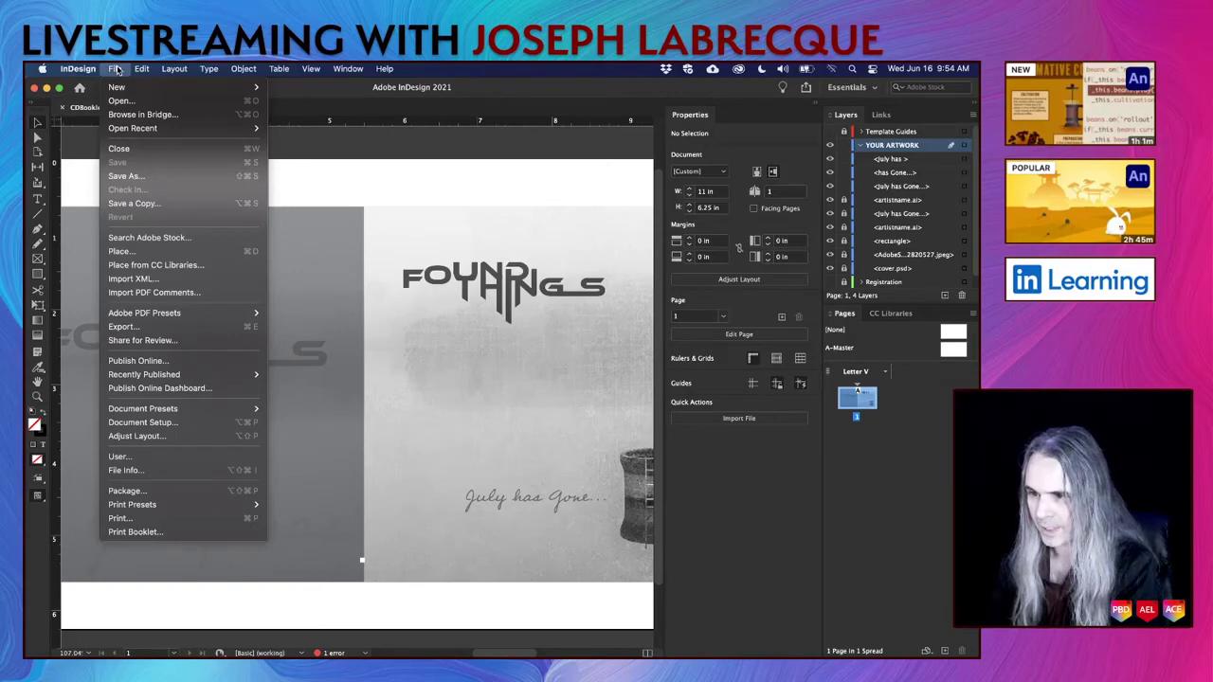
mouse_move(127, 133)
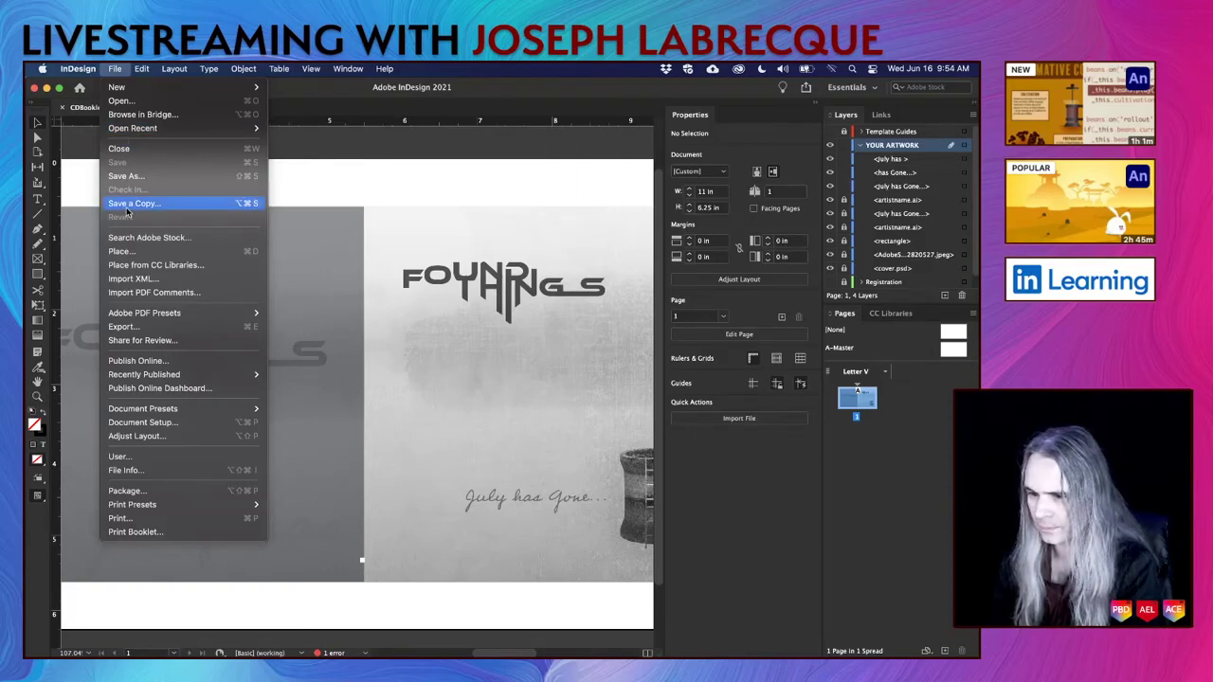
mouse_move(140, 414)
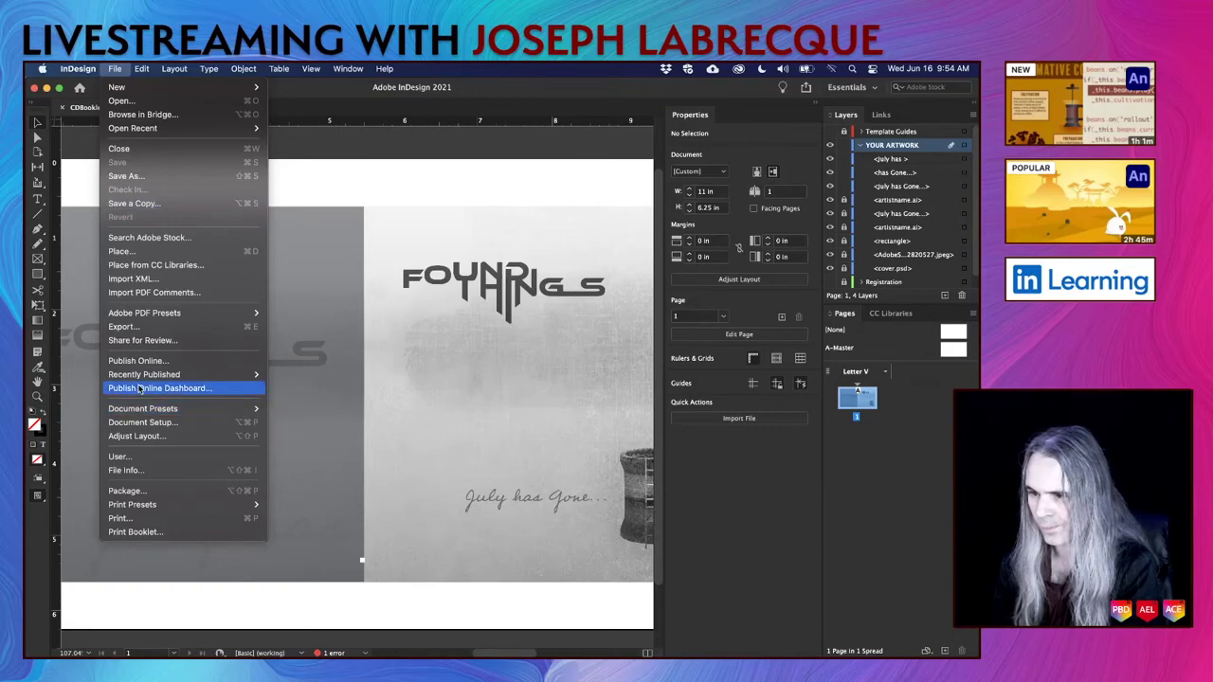
mouse_move(139, 376)
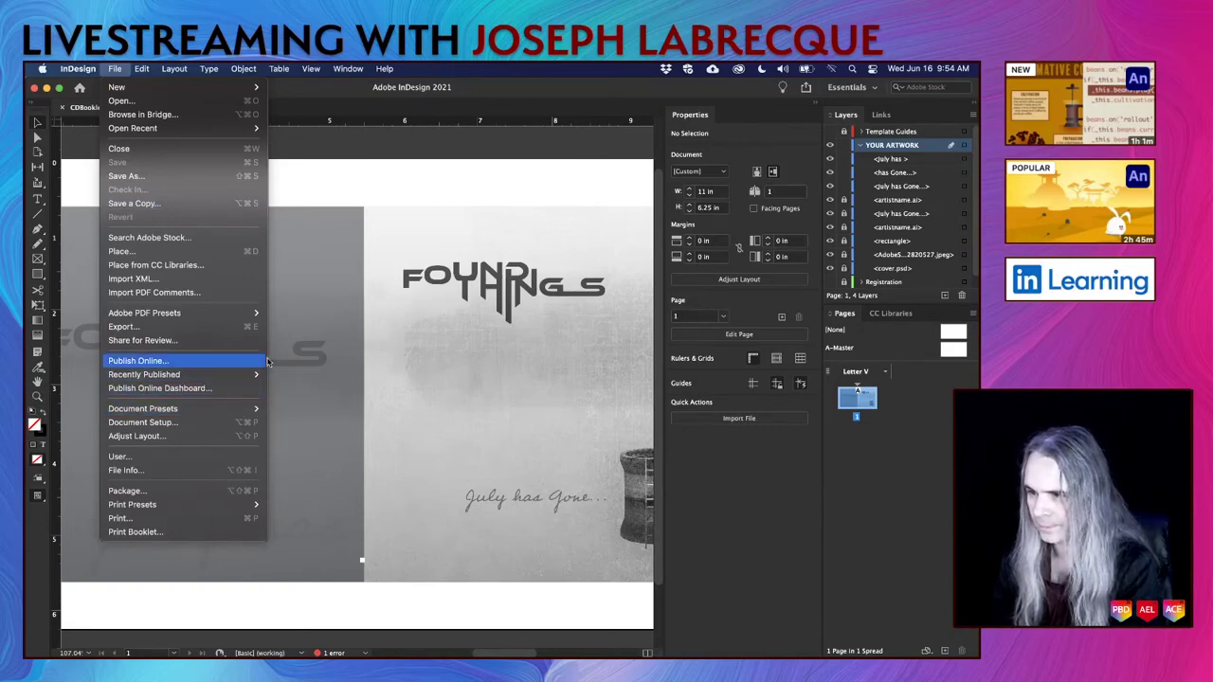
left_click(348, 81)
left_click(347, 75)
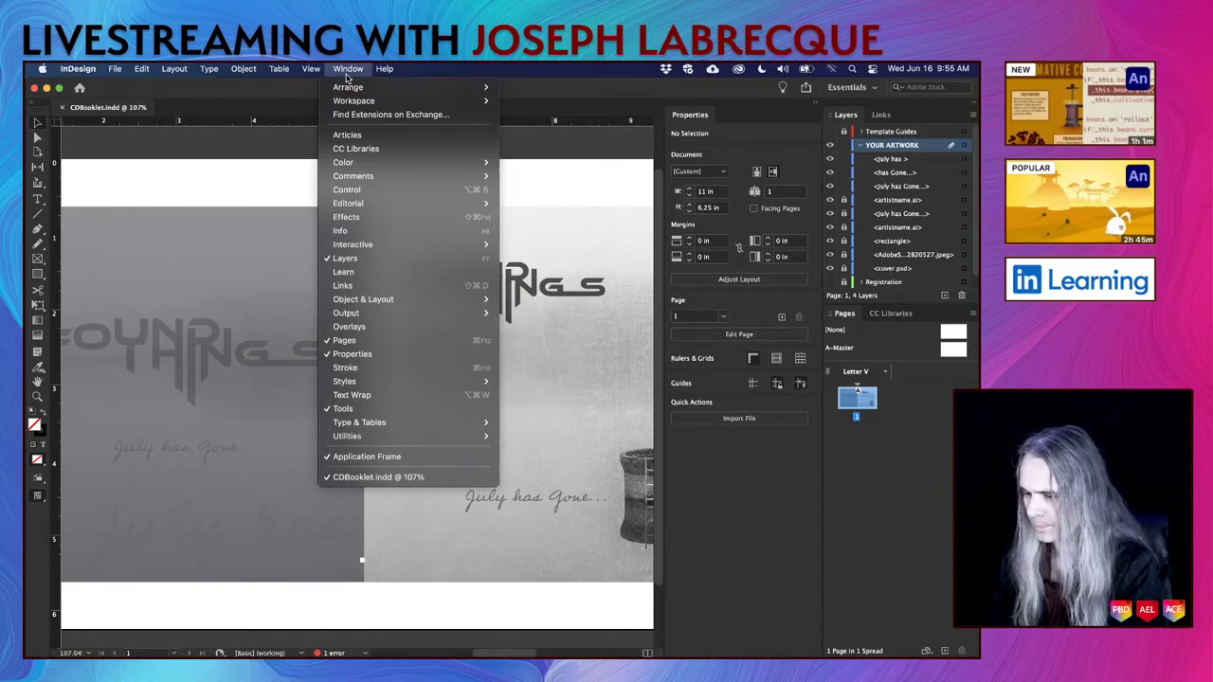
left_click(524, 102)
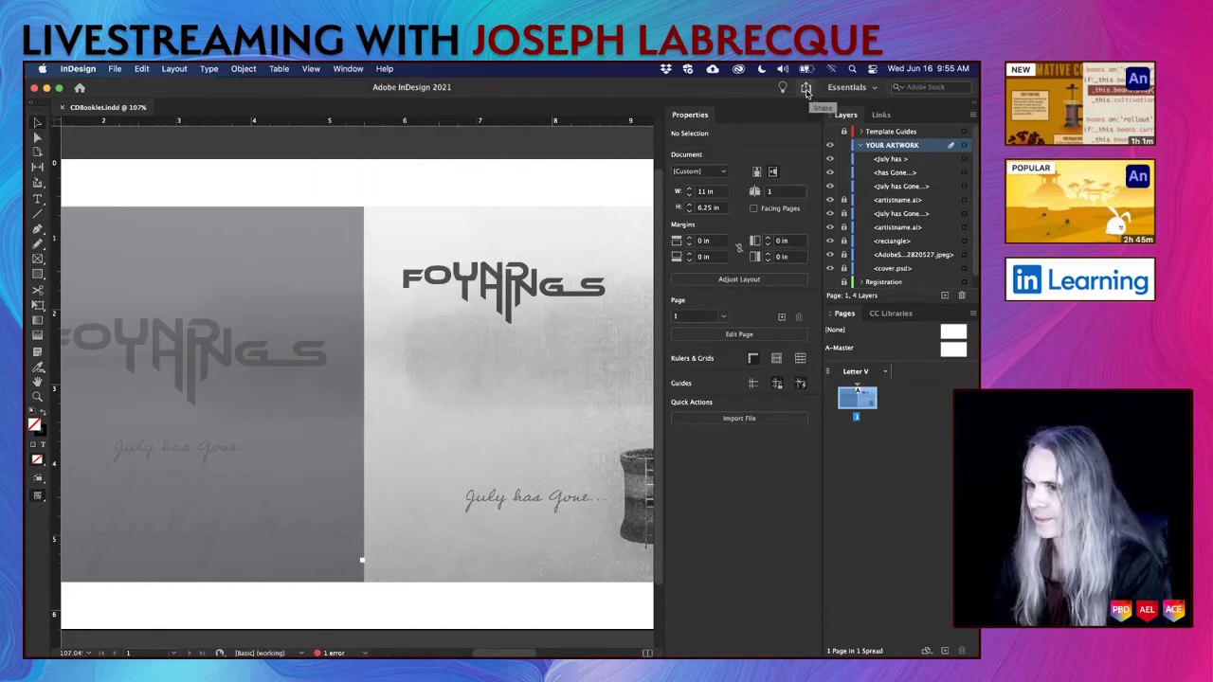
left_click(116, 72)
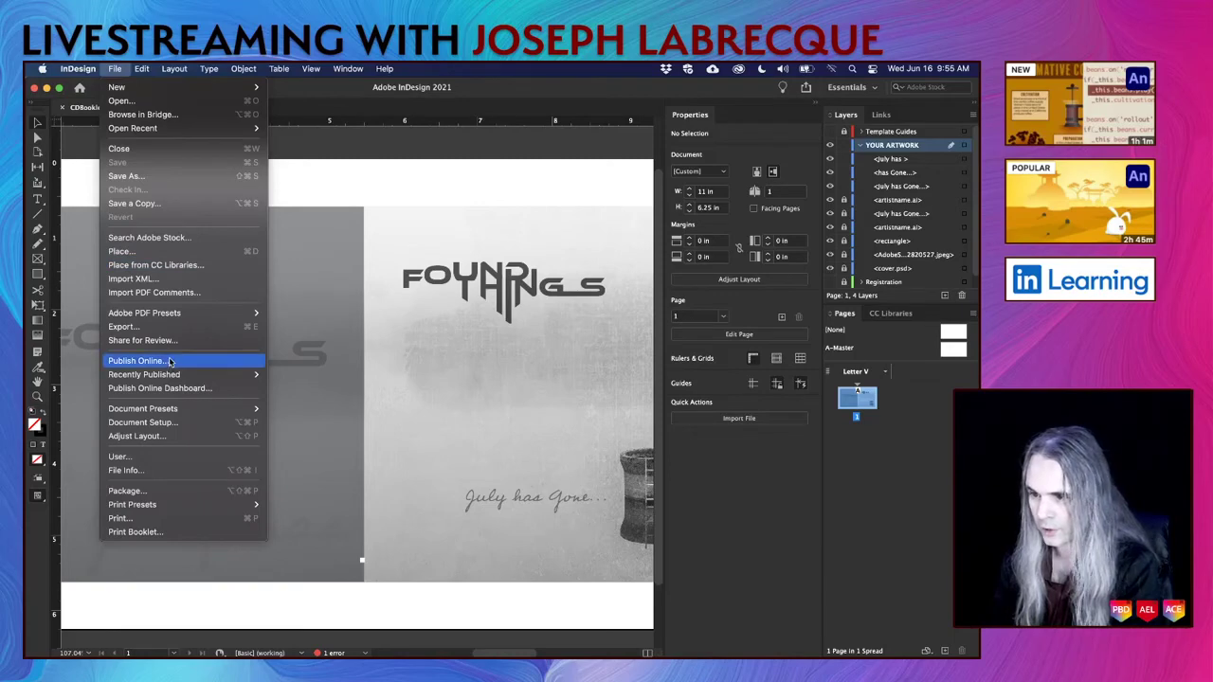
mouse_move(189, 313)
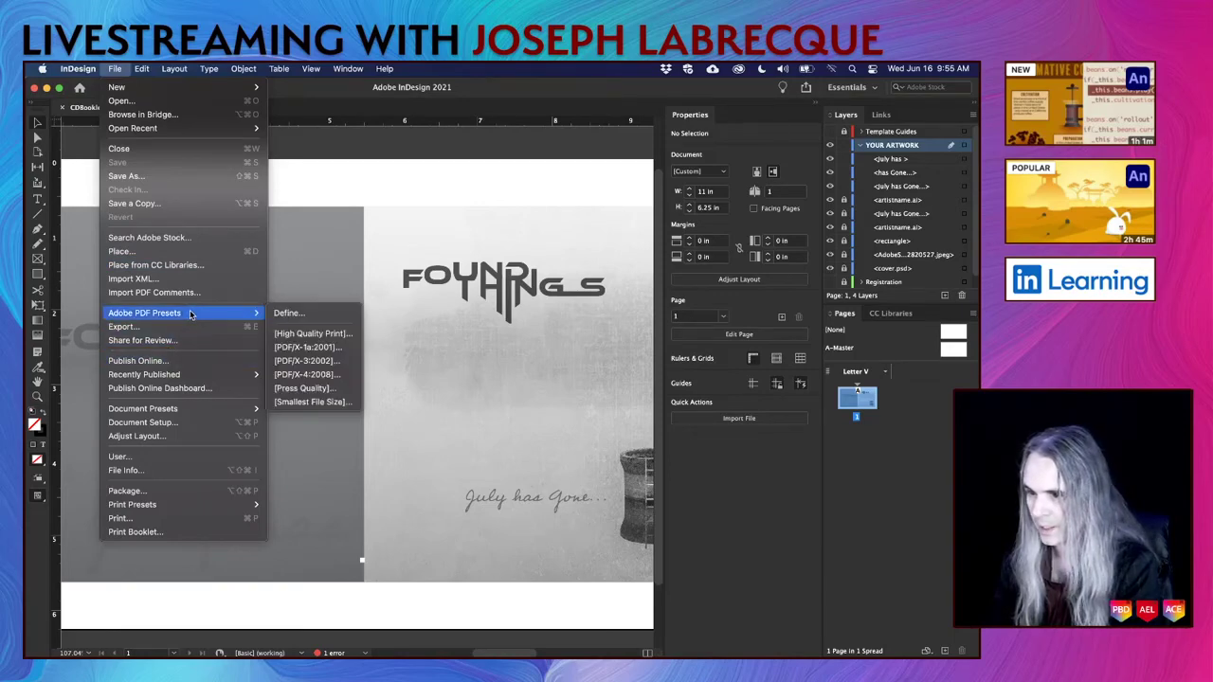
Export CDBooklet.pdf to the Album Art folder with [High Quality Print], accepting the overset-text warning.
left_click(318, 339)
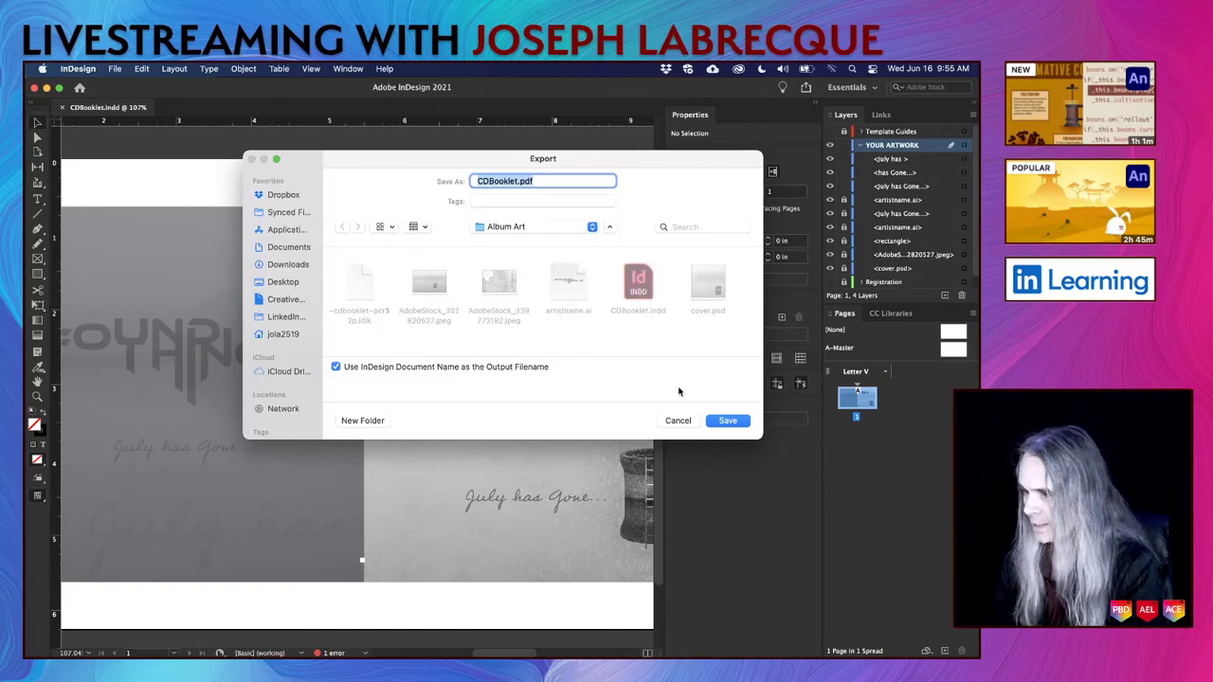
left_click(725, 420)
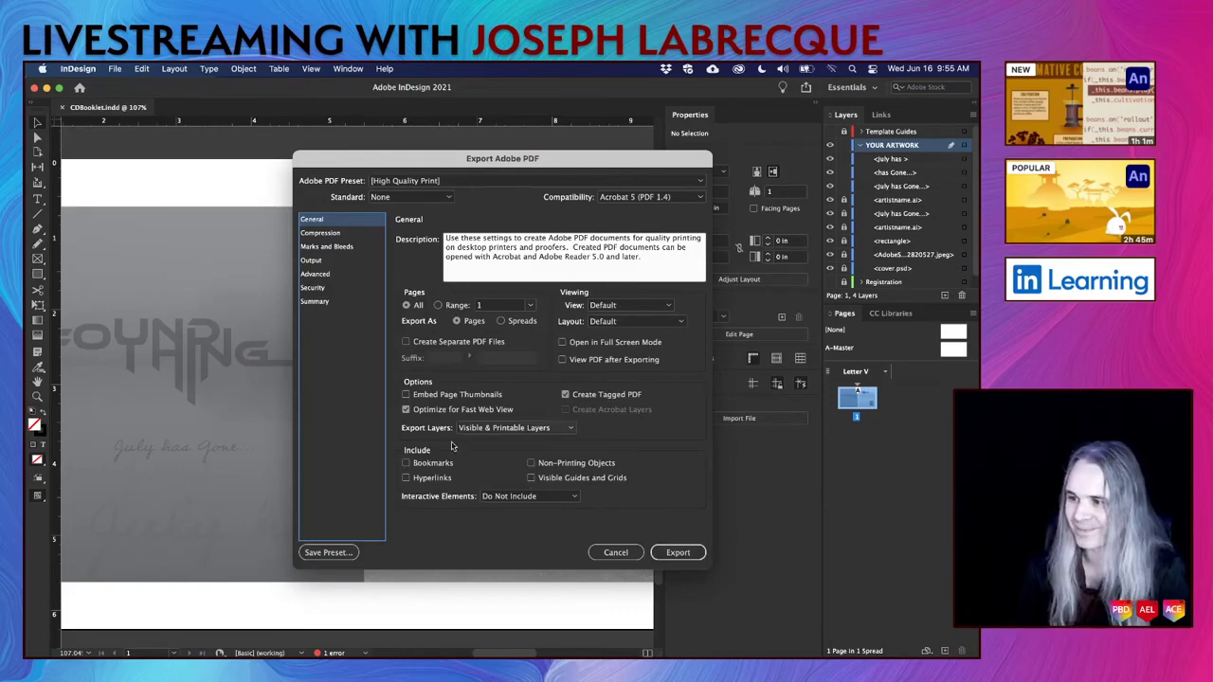
left_click(687, 555)
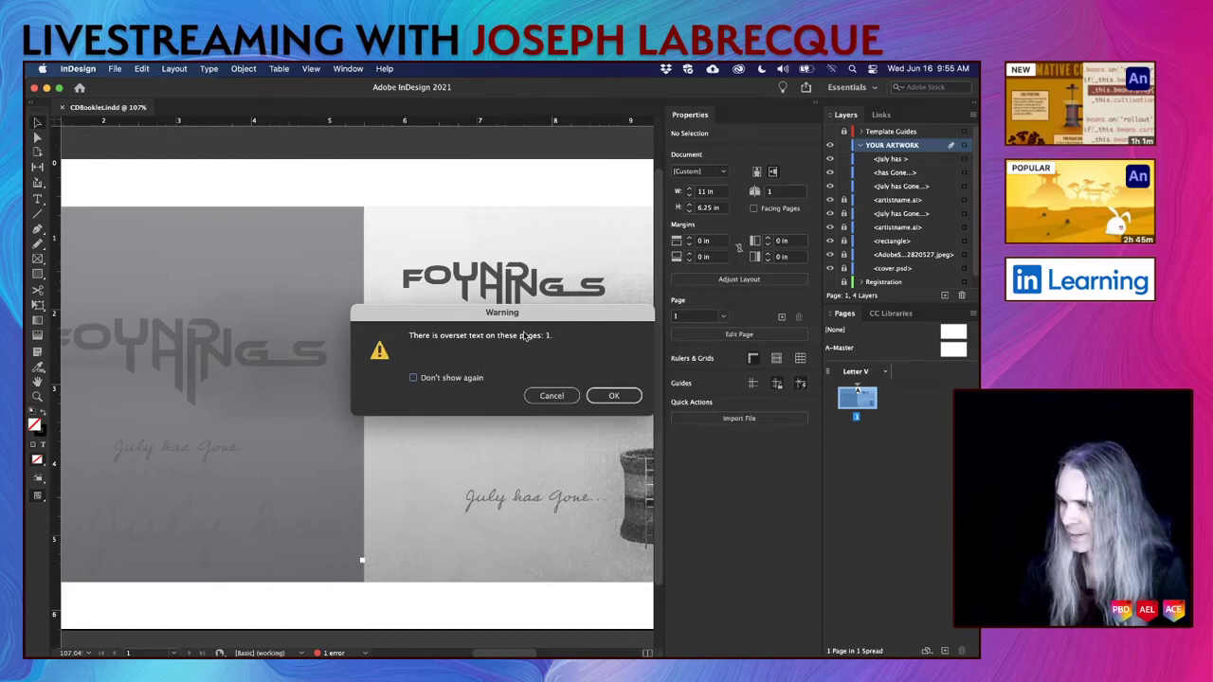
left_click_drag(521, 322, 412, 312)
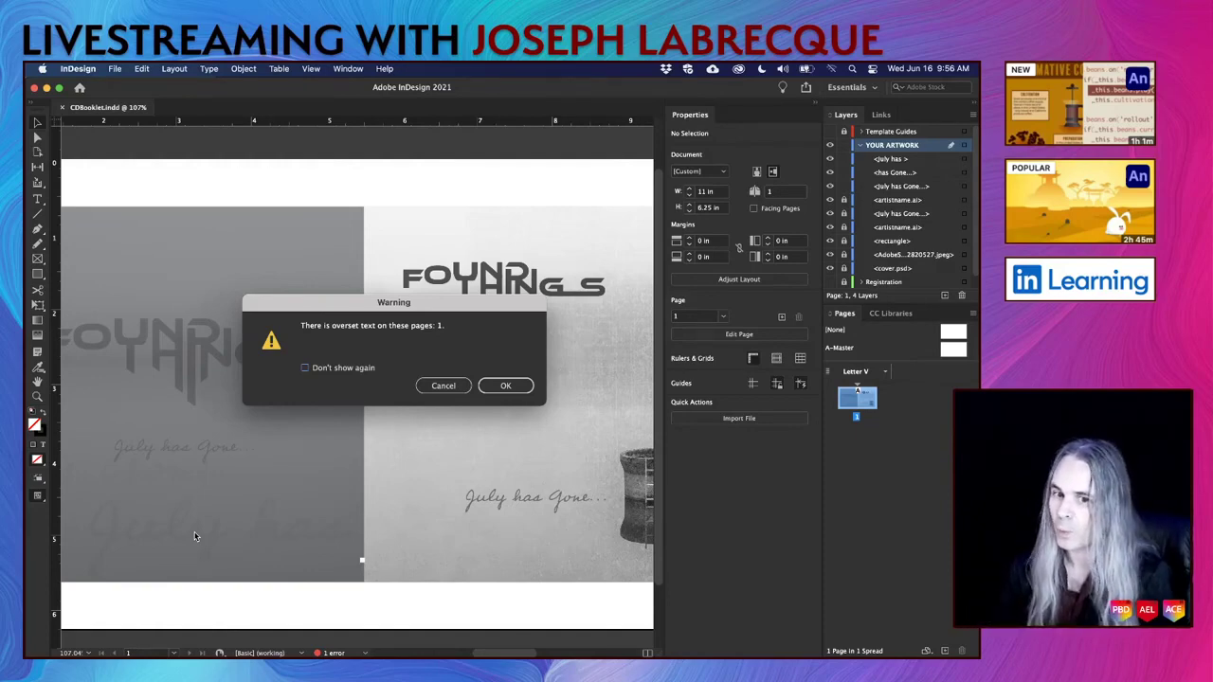
left_click(512, 387)
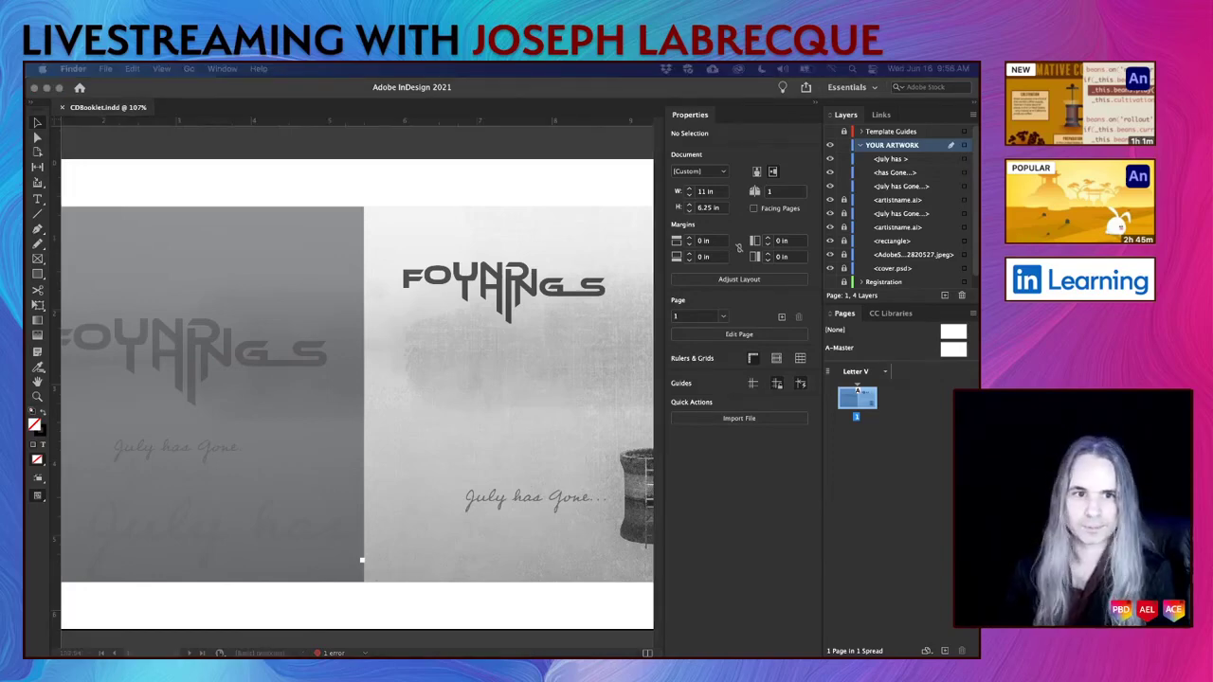
key("space")
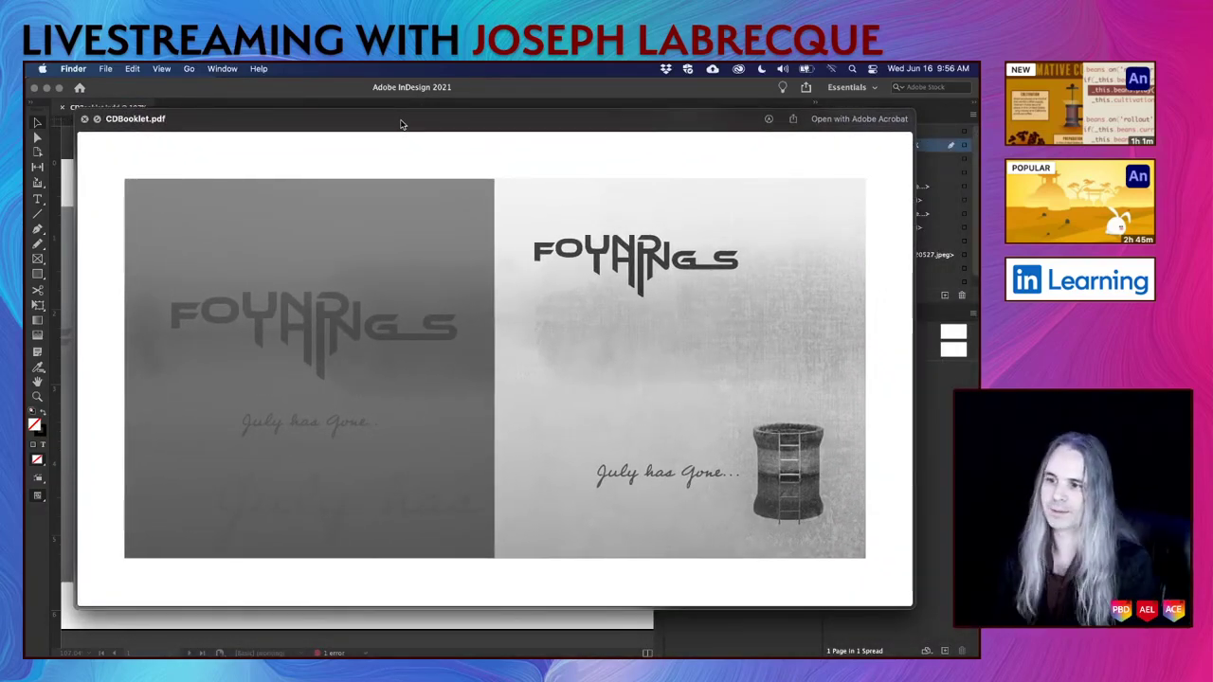
left_click(84, 121)
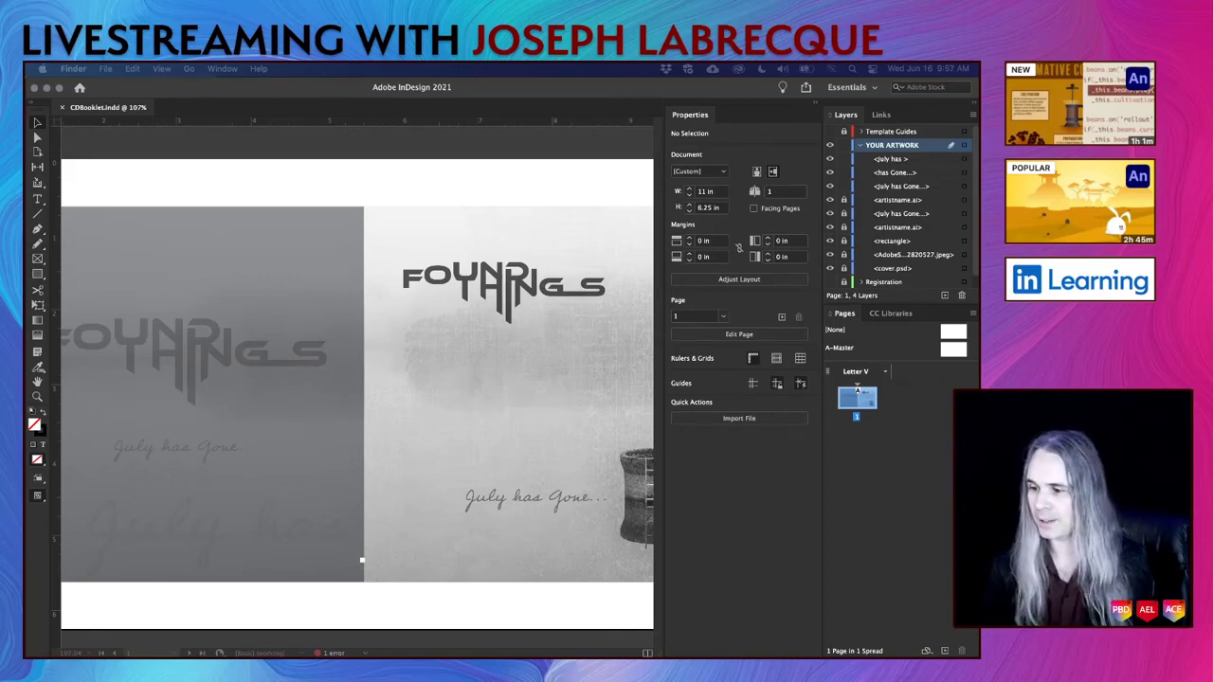
left_click_drag(518, 392, 518, 392)
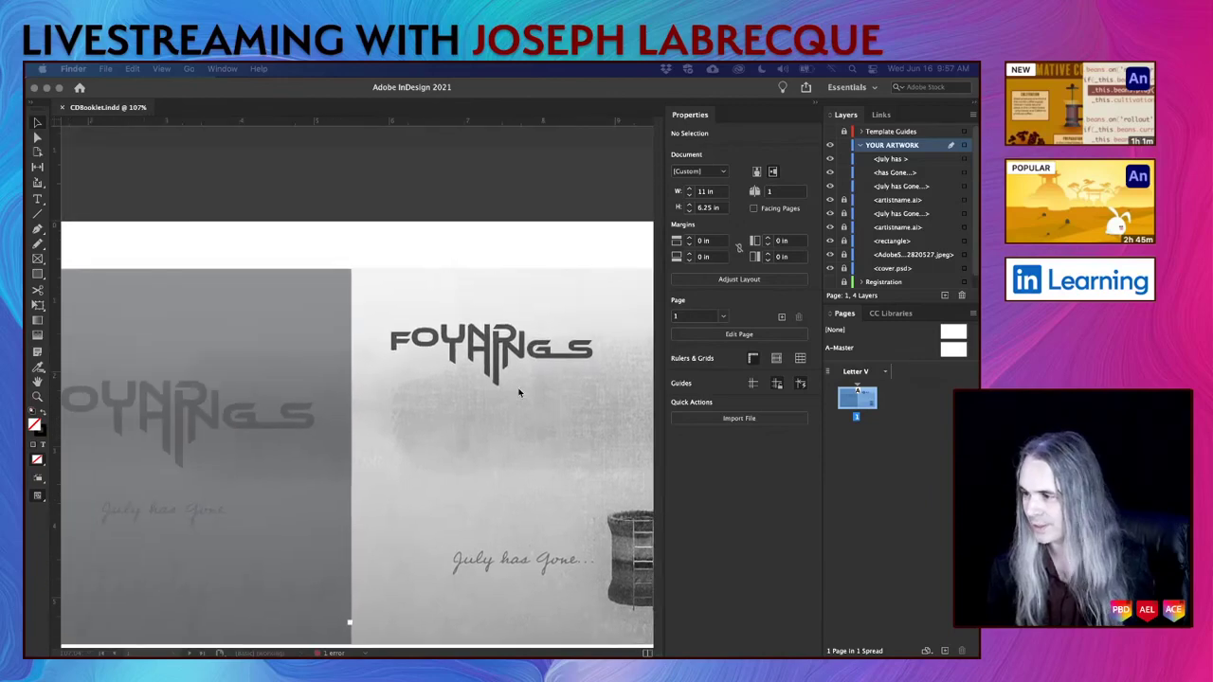
left_click_drag(519, 392, 519, 391)
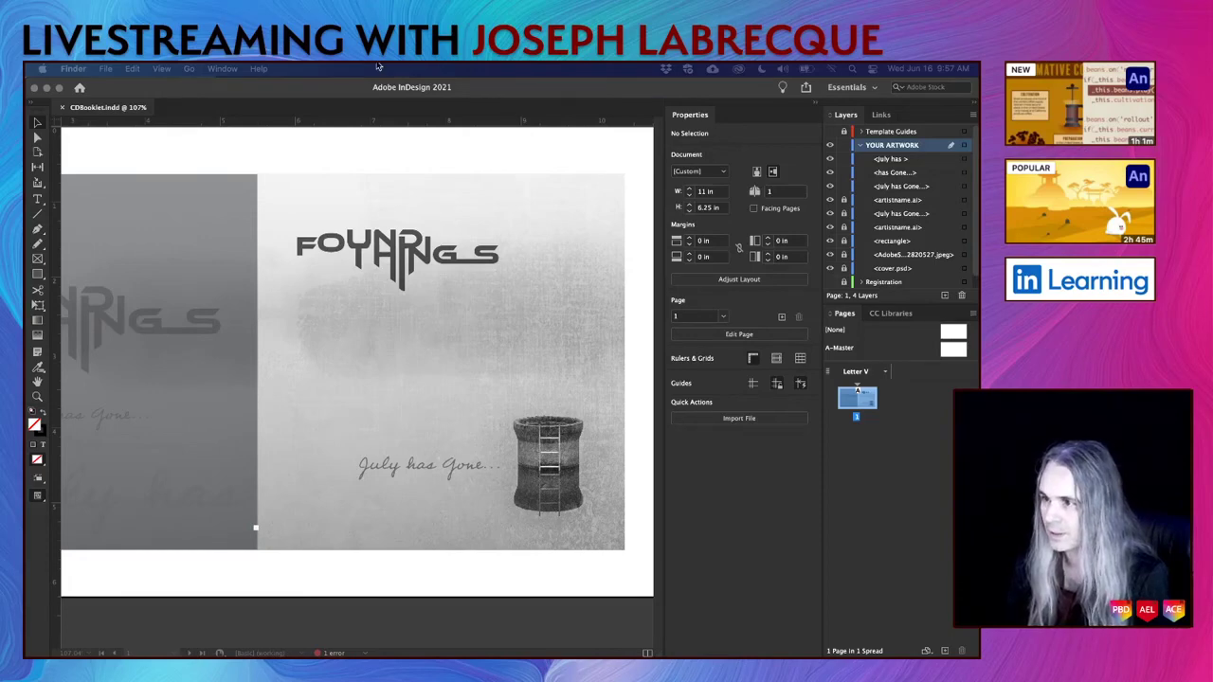
left_click(317, 131)
scroll(255, 245, "left", 3)
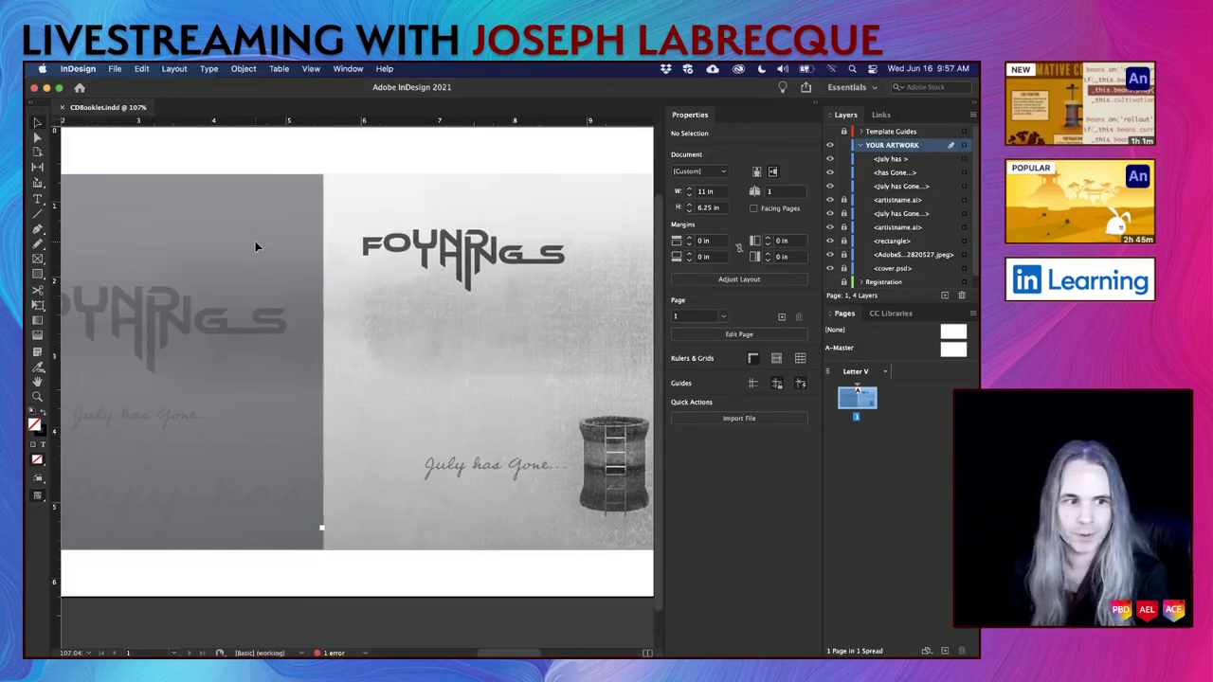